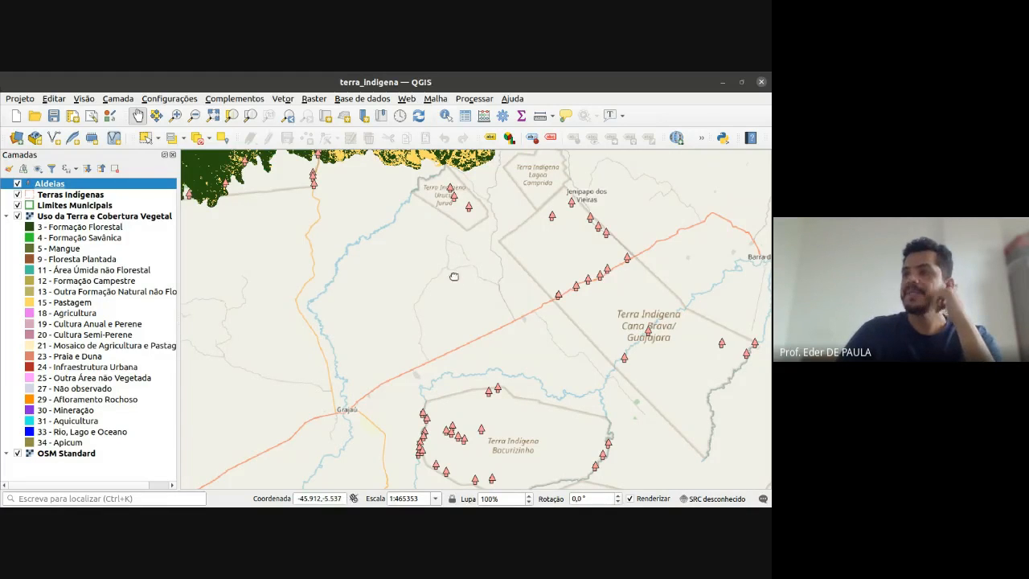
- Briefly hide the Aldeias, Terras Indígenas and Limites Municipais layers one at a time, turning each back on
drag(442, 284, 527, 384)
drag(386, 201, 537, 428)
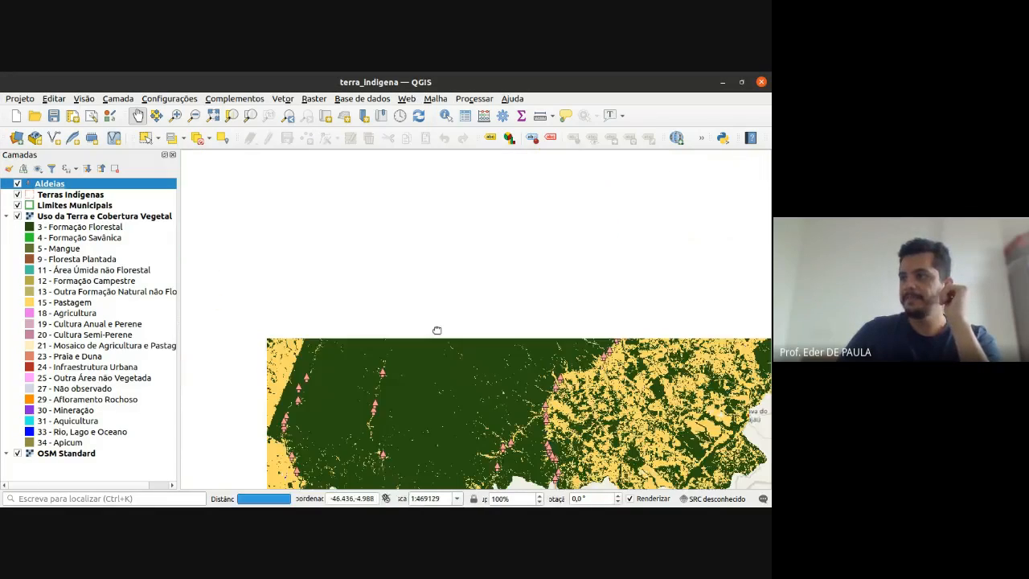
scroll(437, 330, down, 2)
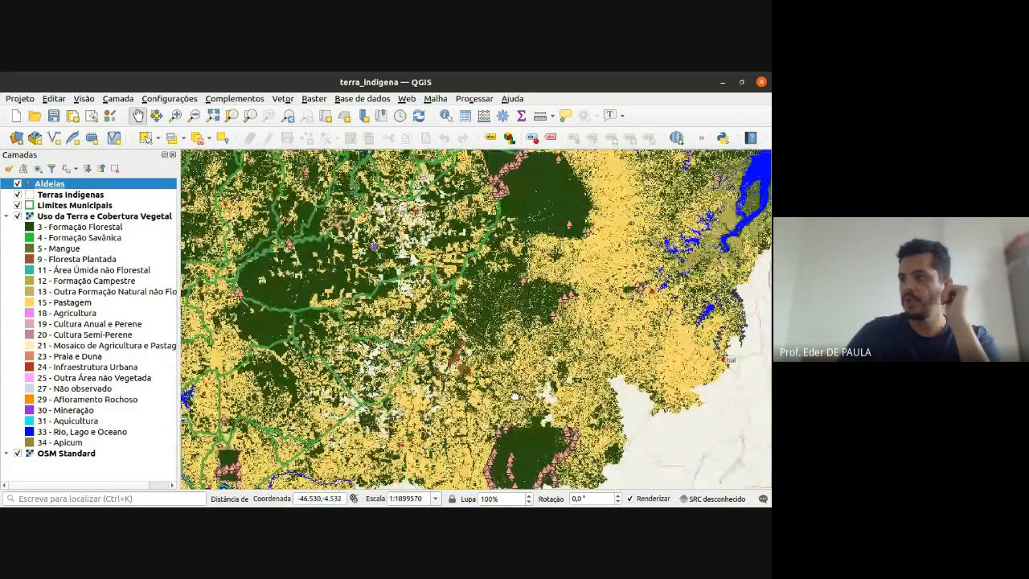
scroll(446, 296, down, 2)
drag(324, 336, 370, 388)
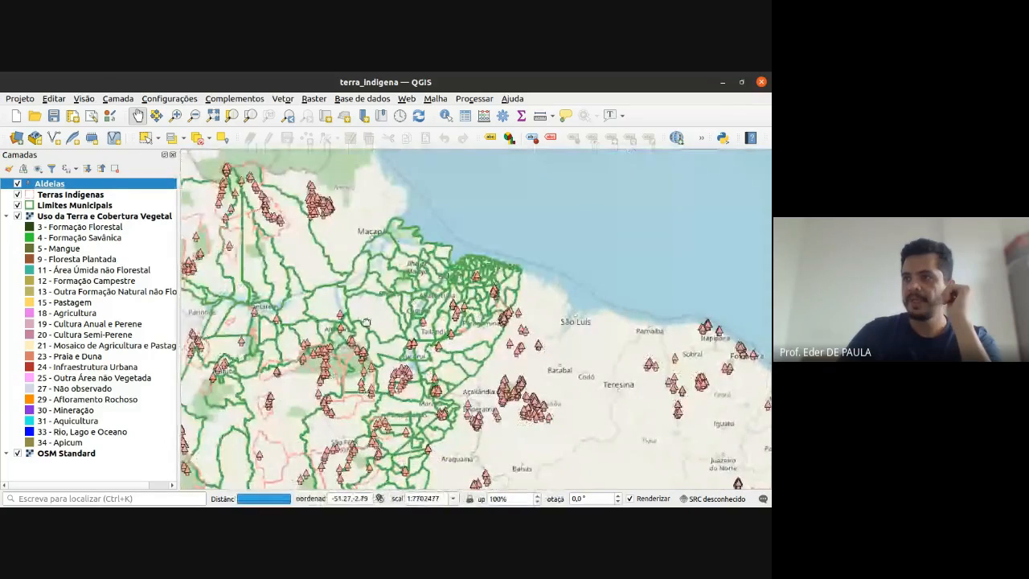
drag(360, 320, 562, 257)
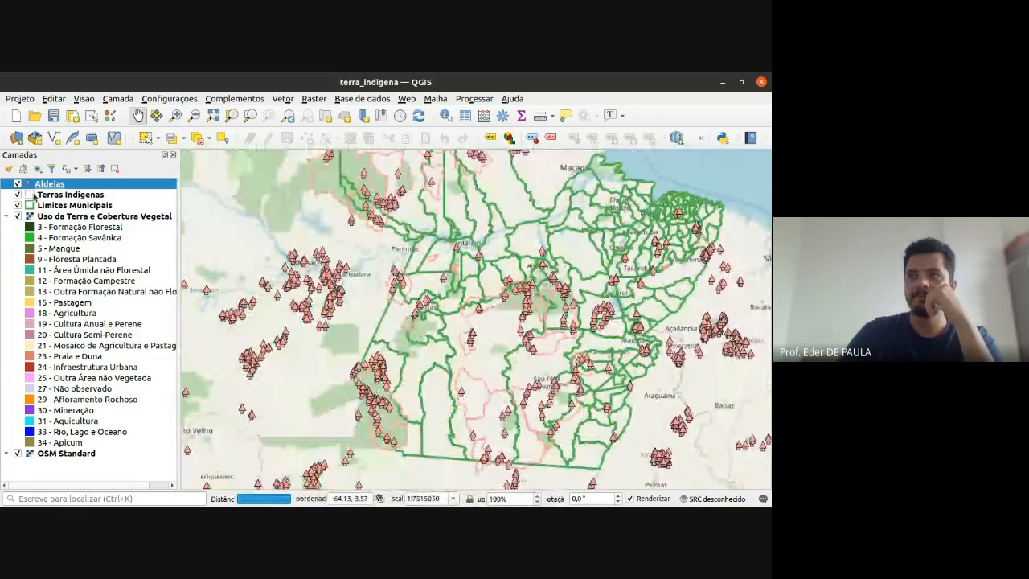
click(17, 183)
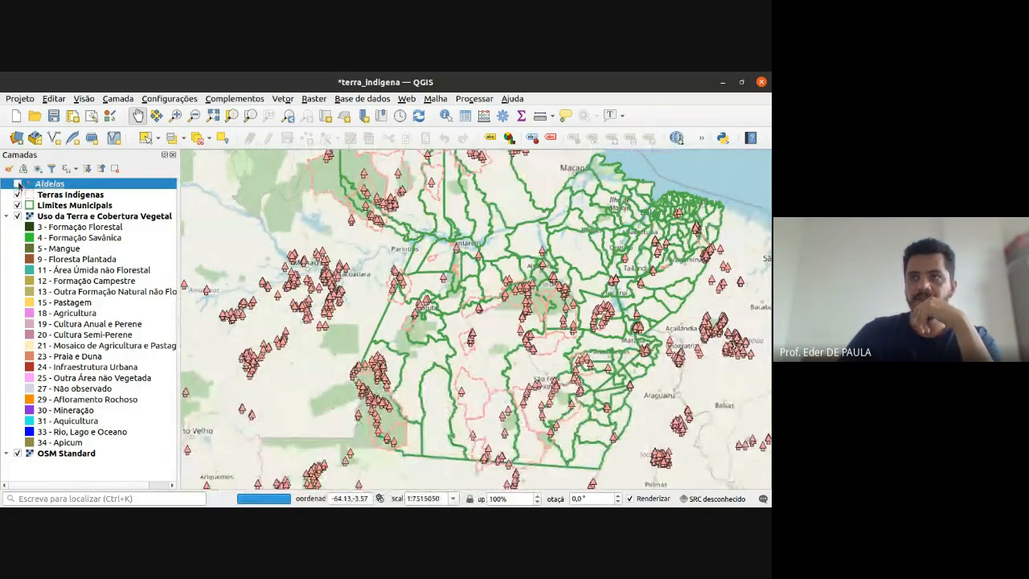
click(17, 183)
click(17, 195)
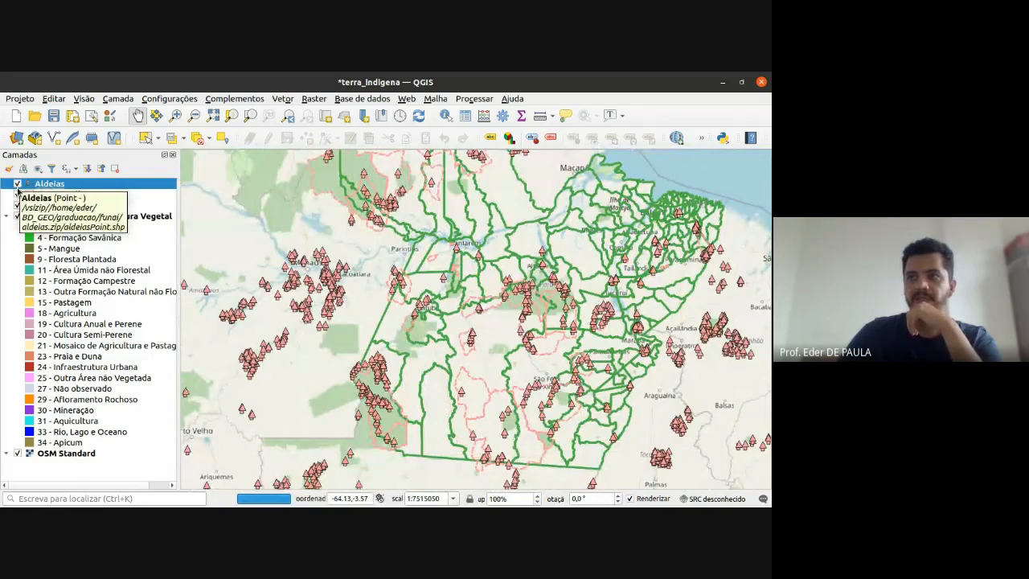
click(17, 195)
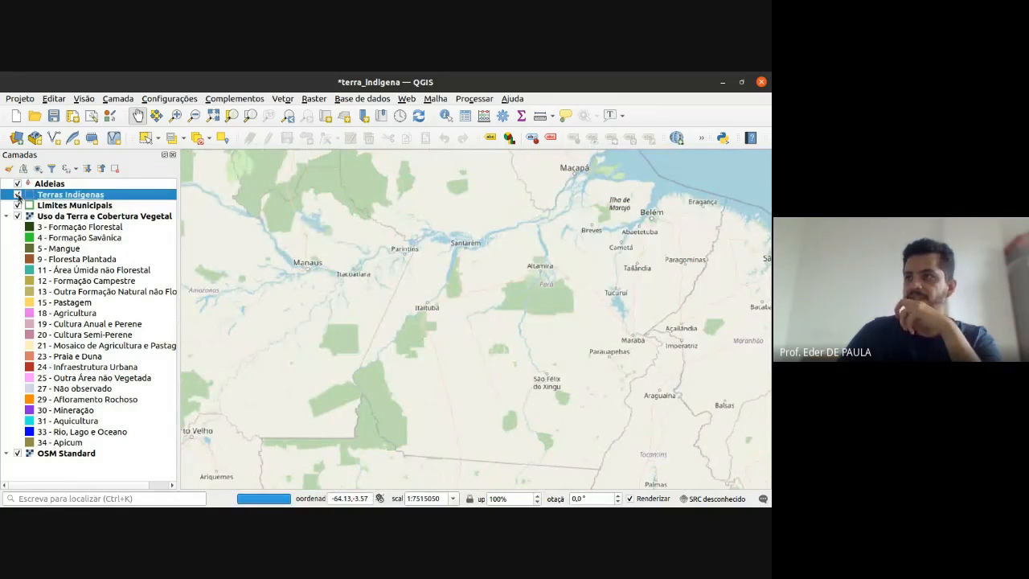
click(18, 206)
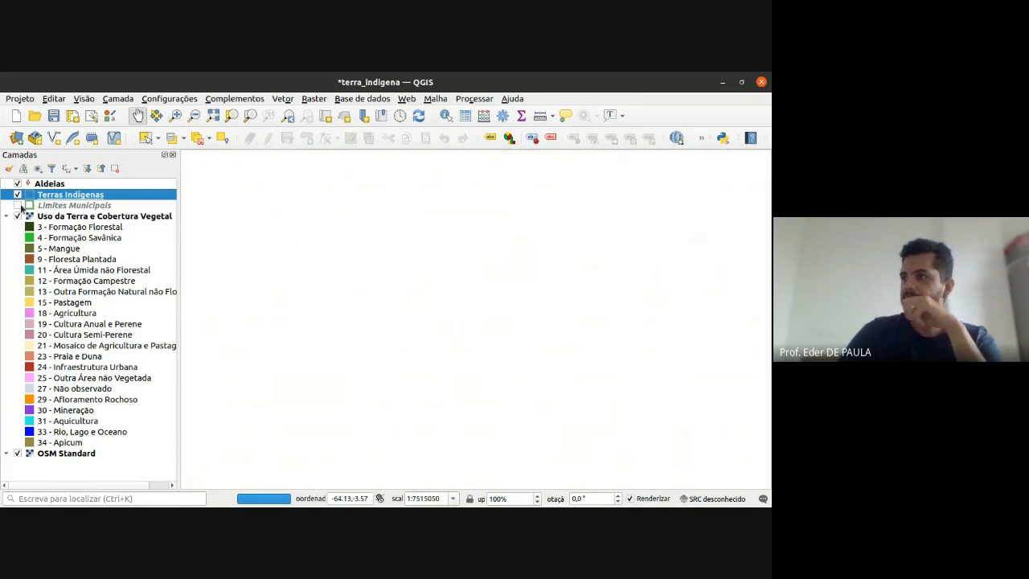
click(18, 205)
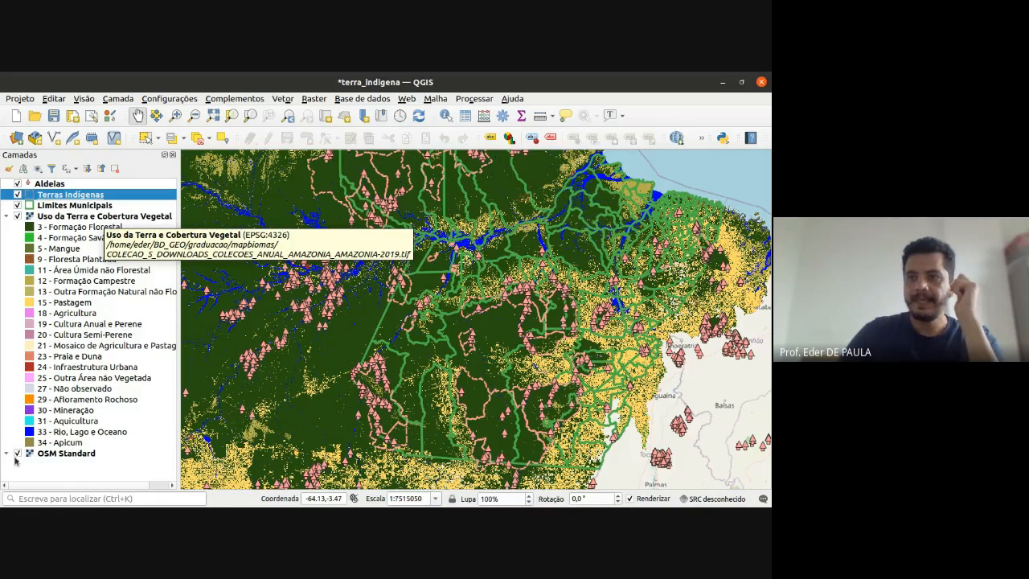
click(247, 99)
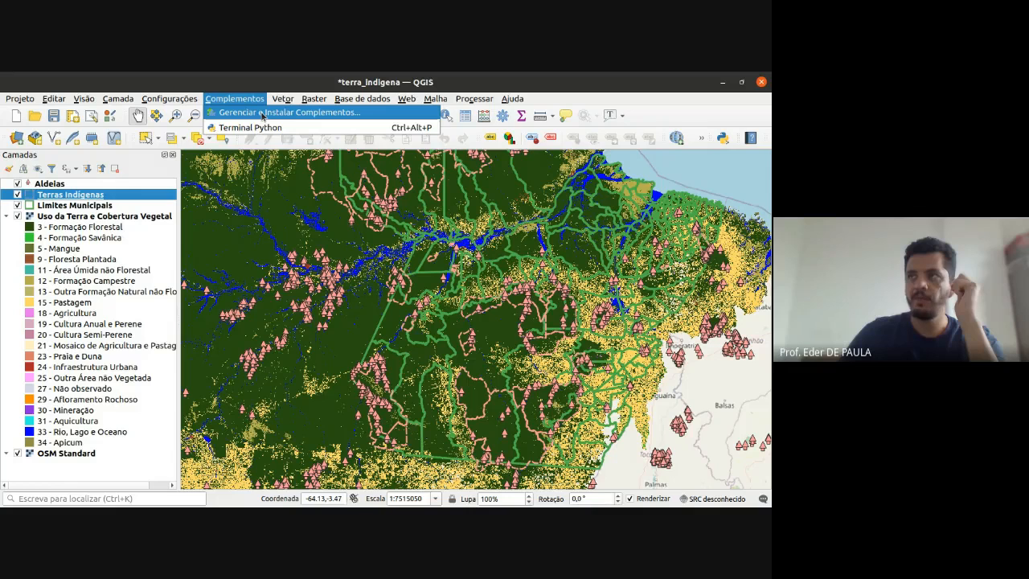
click(241, 98)
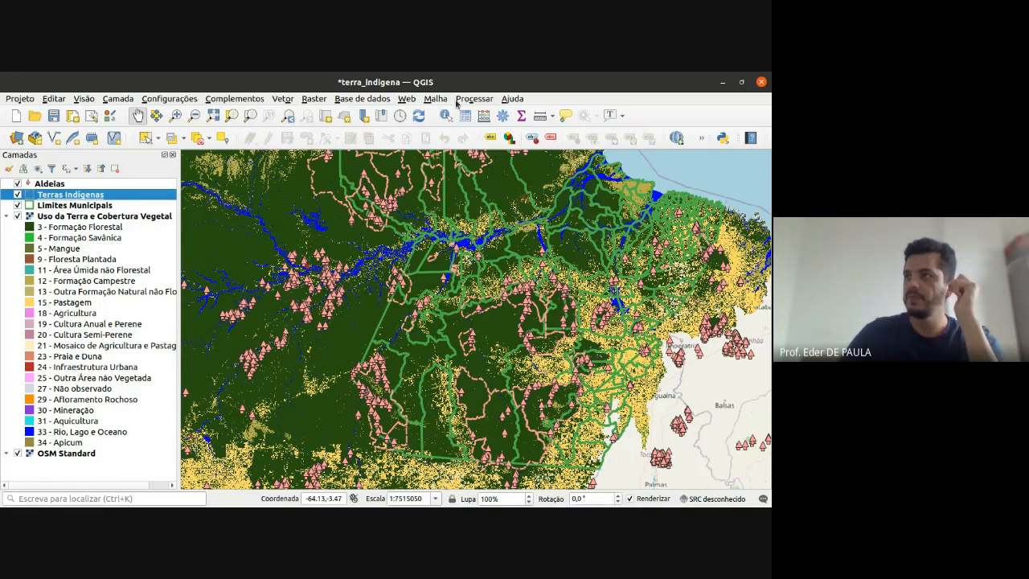
click(407, 99)
mouse_move(489, 128)
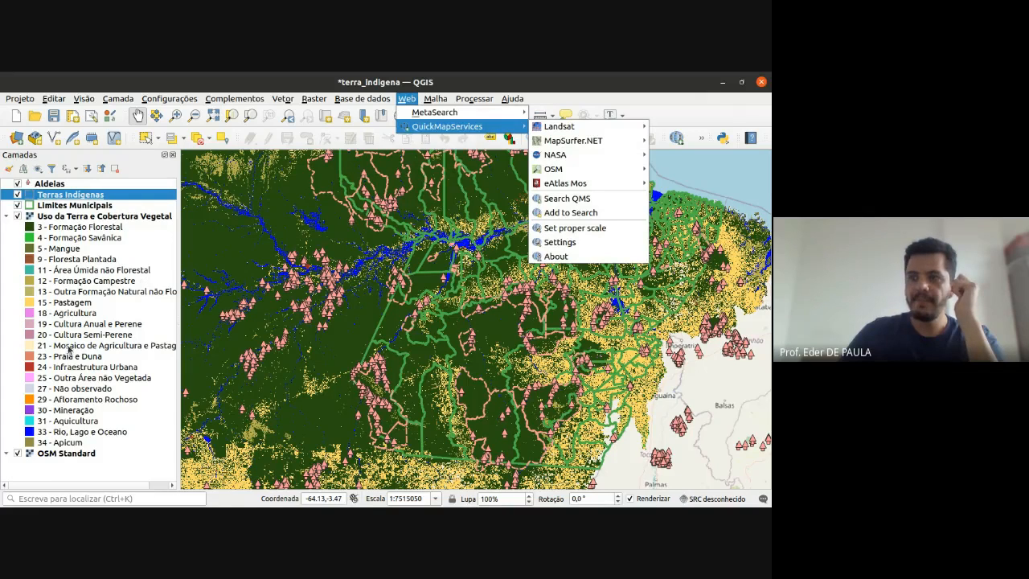
click(73, 463)
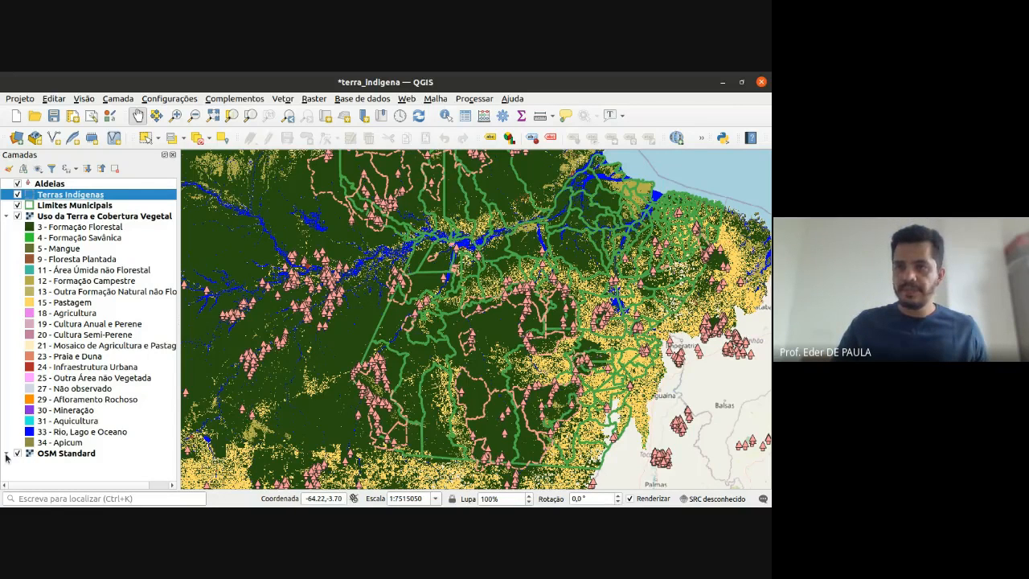
- Select the OSM Standard layer, download the contributed services pack in the QuickMapServices settings, and save the settings
click(79, 456)
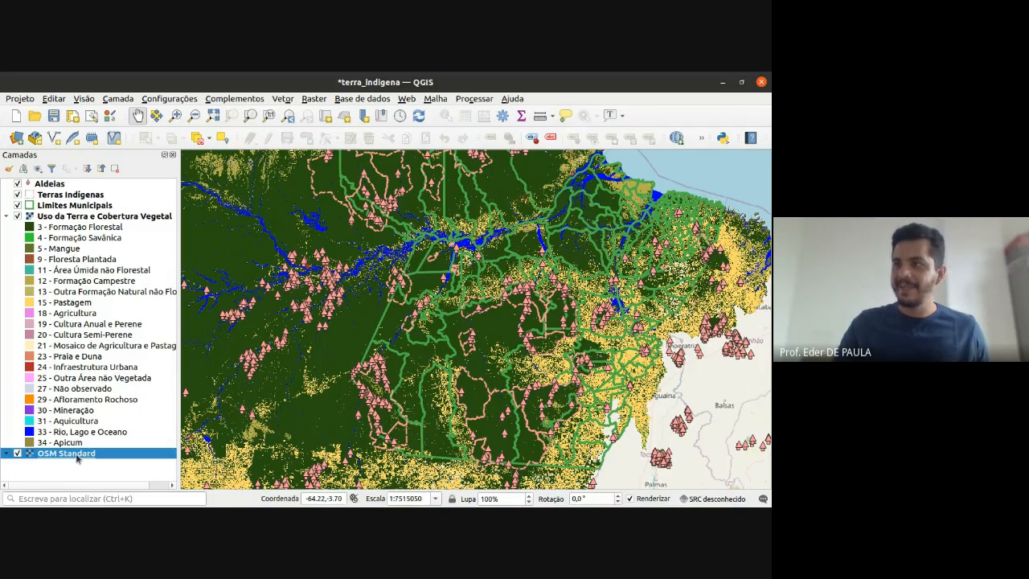
click(408, 99)
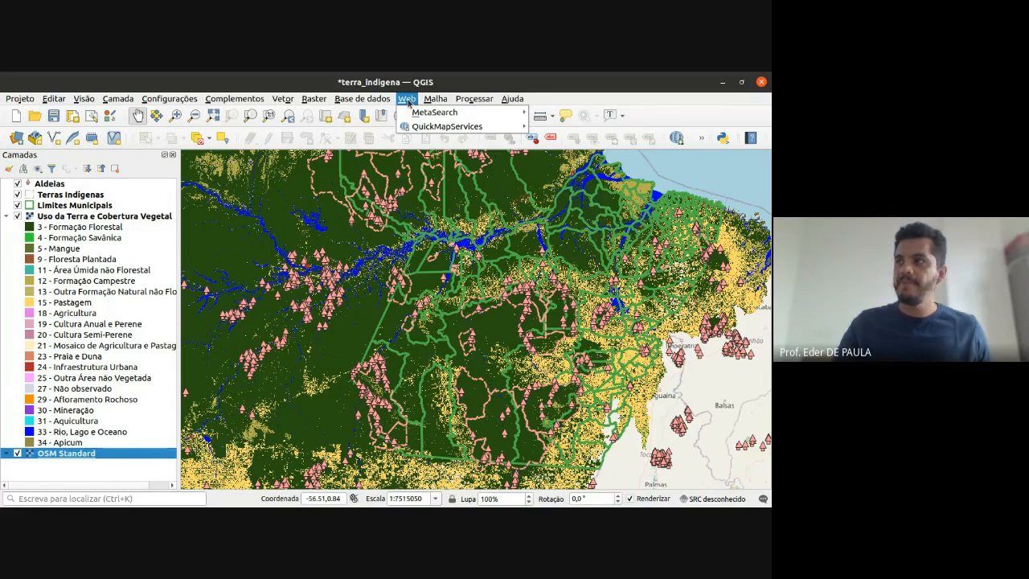
mouse_move(489, 132)
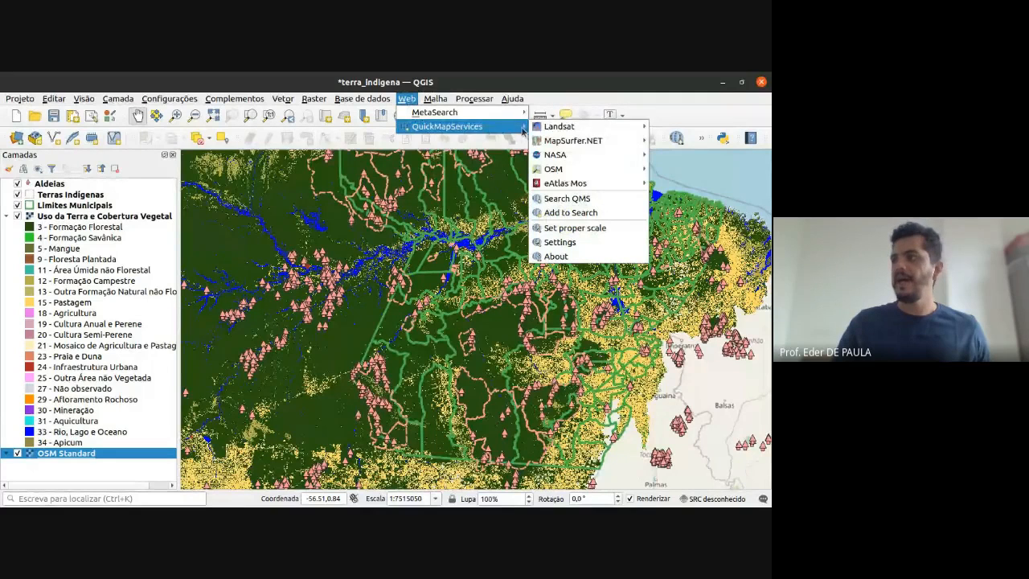
mouse_move(576, 158)
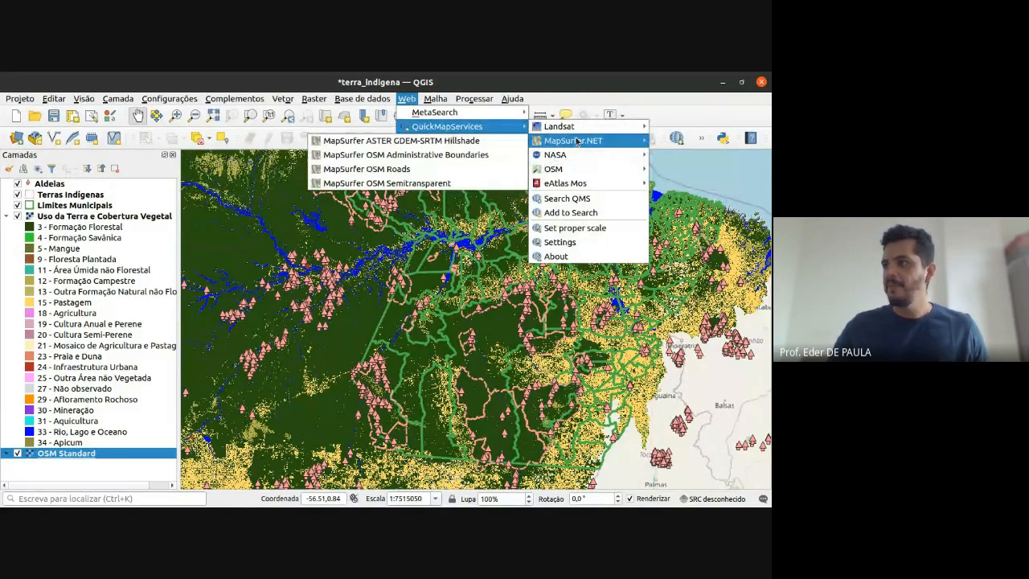
click(584, 246)
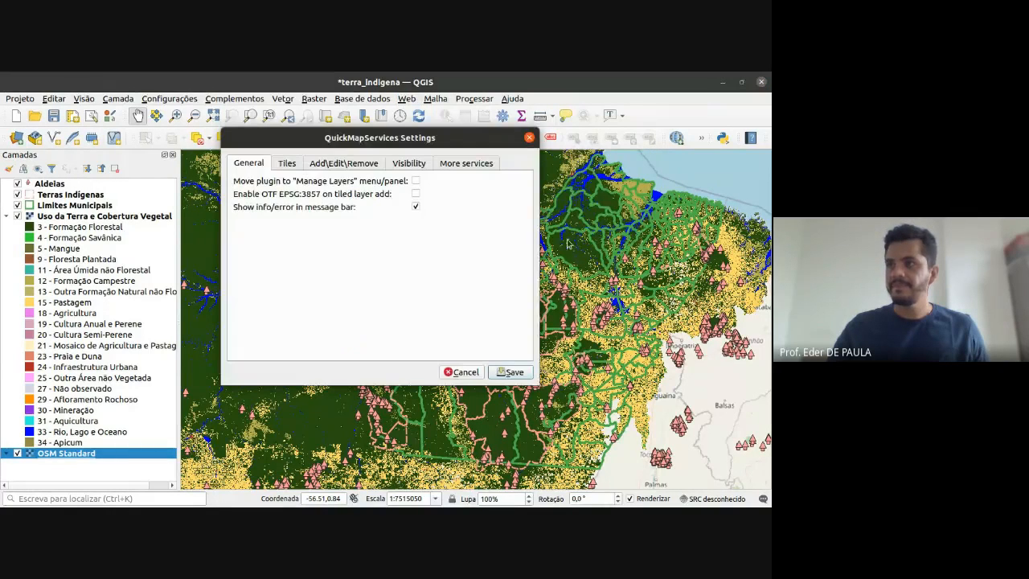
click(473, 164)
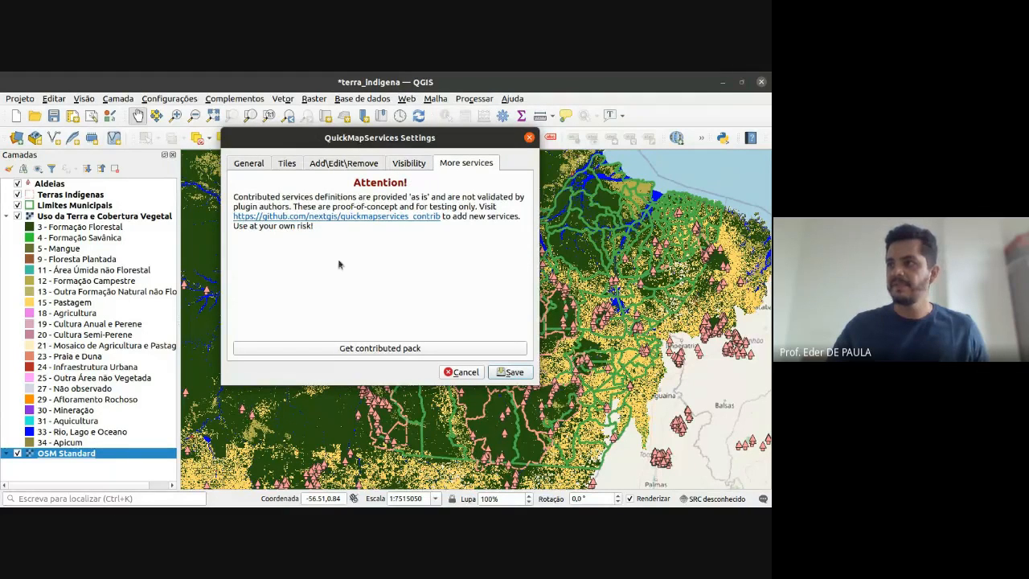
click(413, 349)
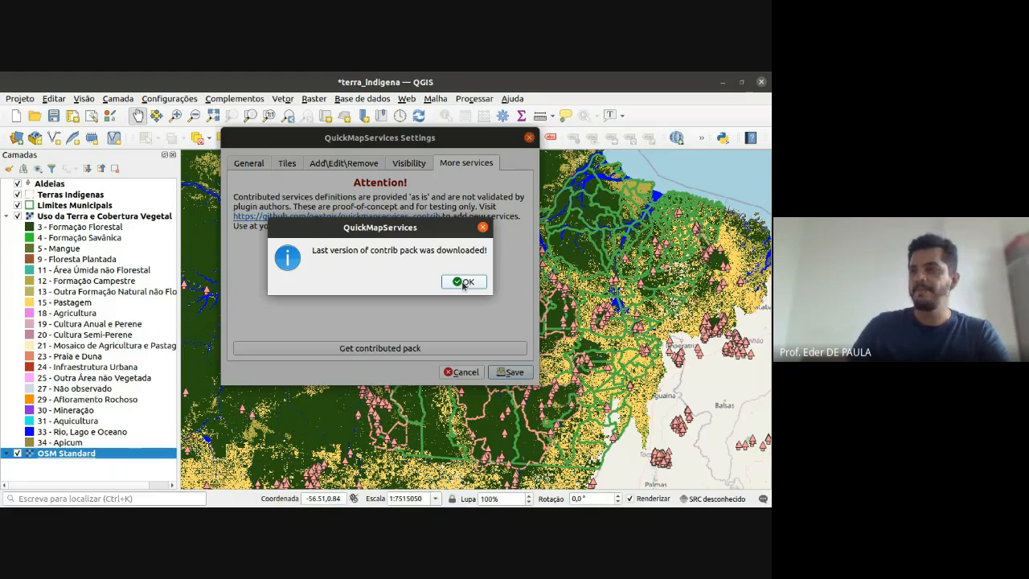
click(463, 283)
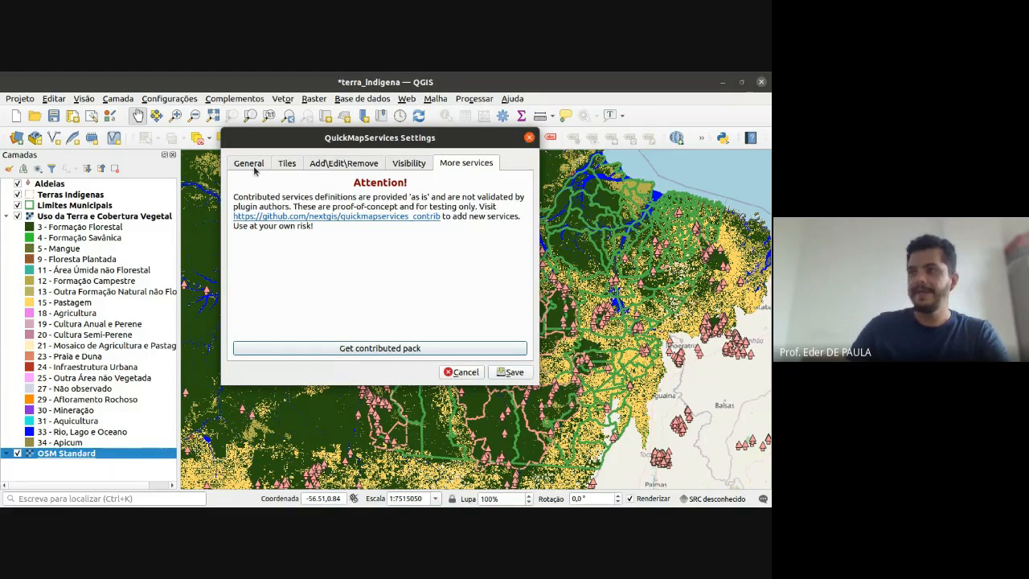
click(511, 371)
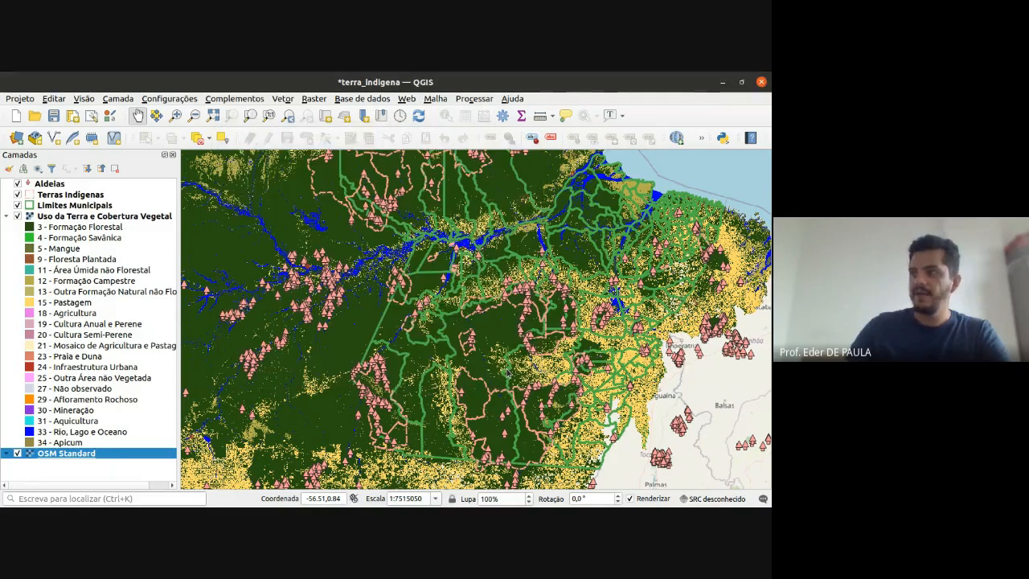
- Add the Google Satellite basemap to the project from the Google services of QuickMapServices
click(412, 98)
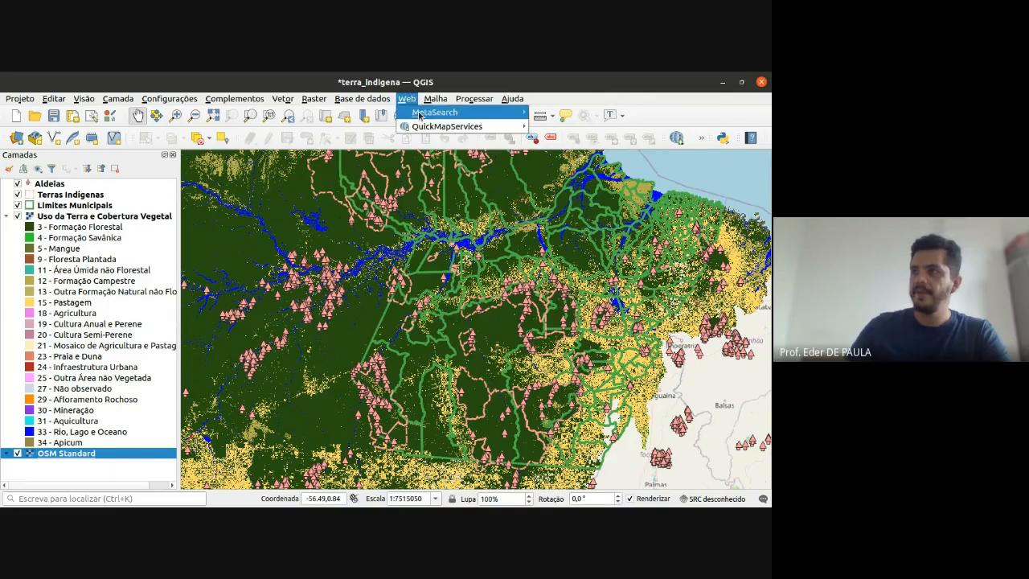
mouse_move(446, 127)
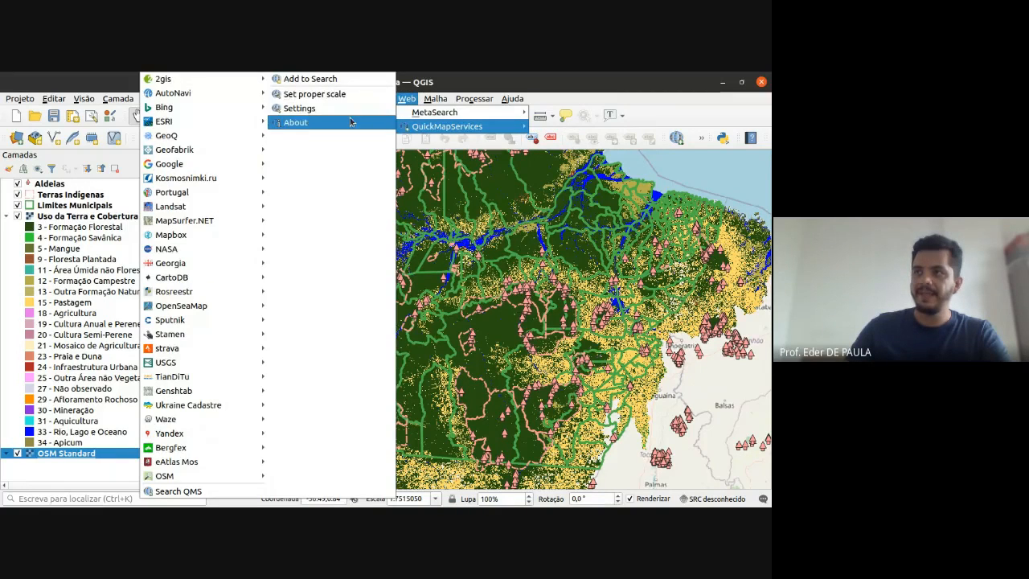
mouse_move(219, 96)
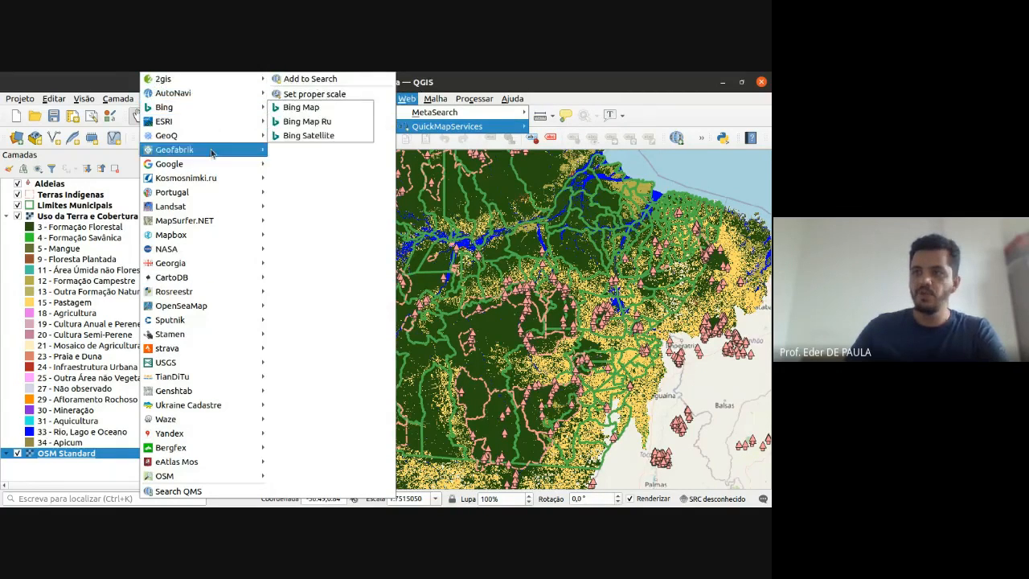
mouse_move(204, 226)
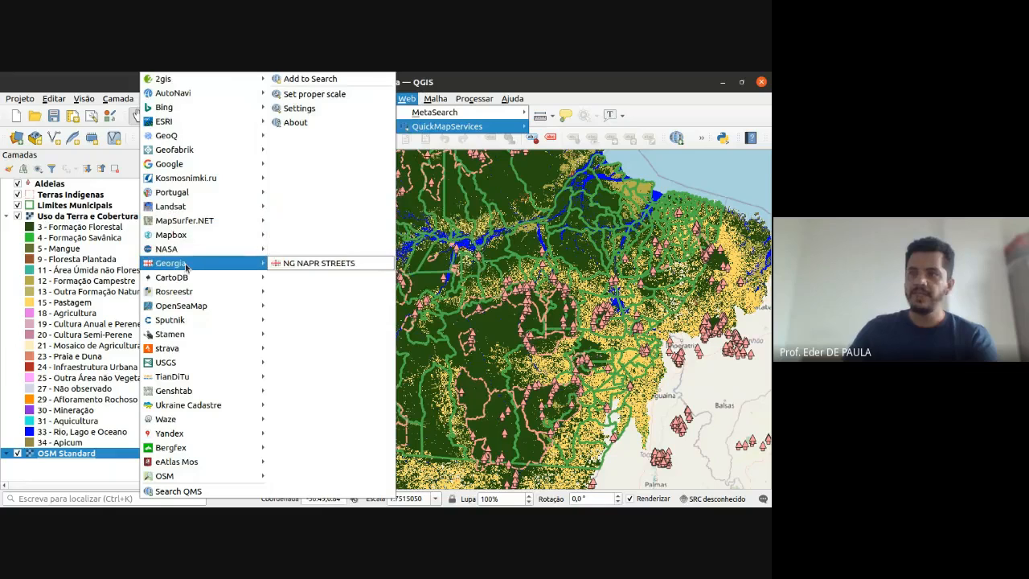
mouse_move(204, 351)
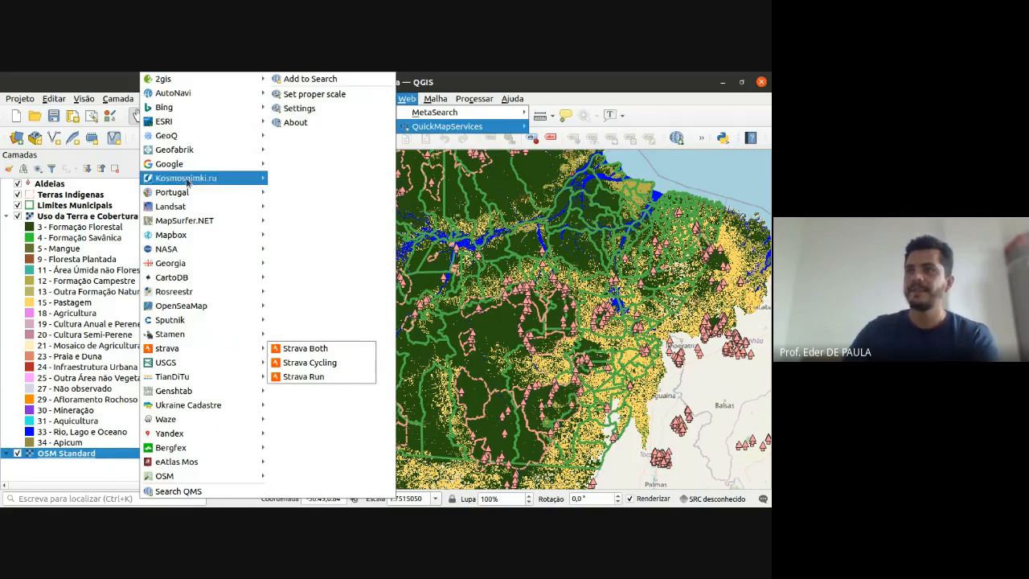
mouse_move(191, 168)
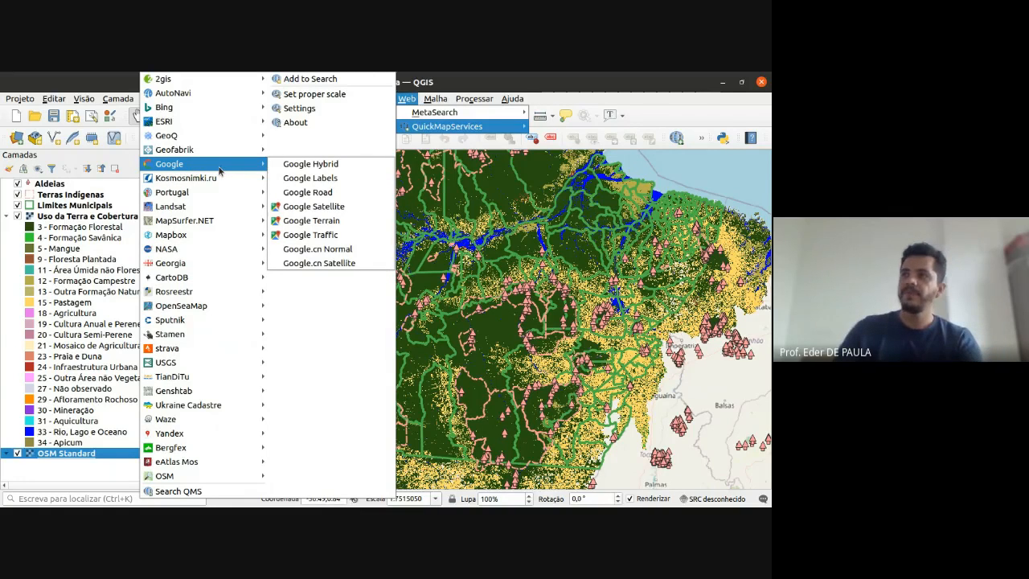
click(337, 208)
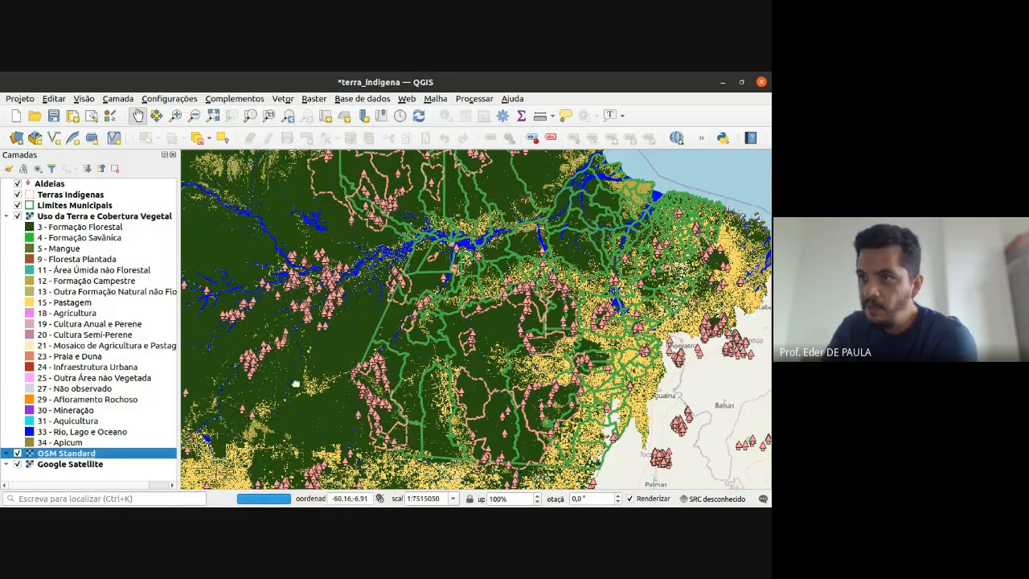
- Hide the OSM Standard and Uso da Terra e Cobertura Vegetal layers and inspect the Google Satellite imagery around the riverside city
click(16, 453)
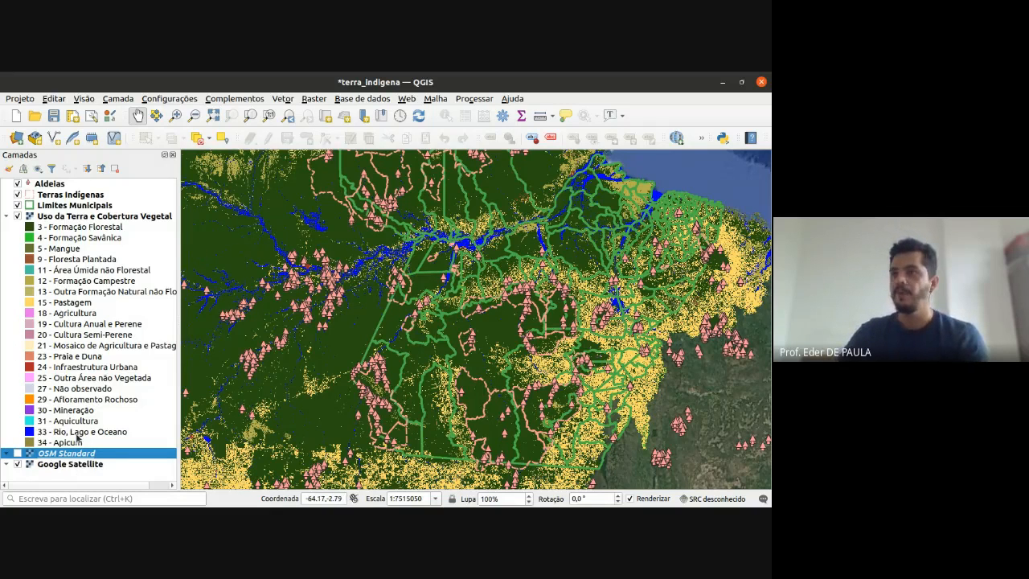
click(17, 216)
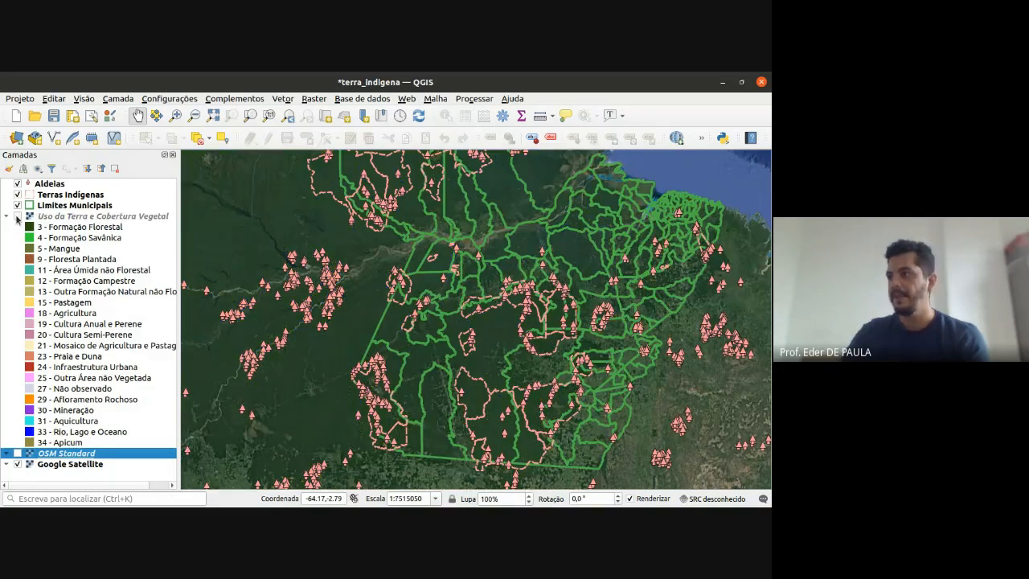
scroll(643, 236, up, 3)
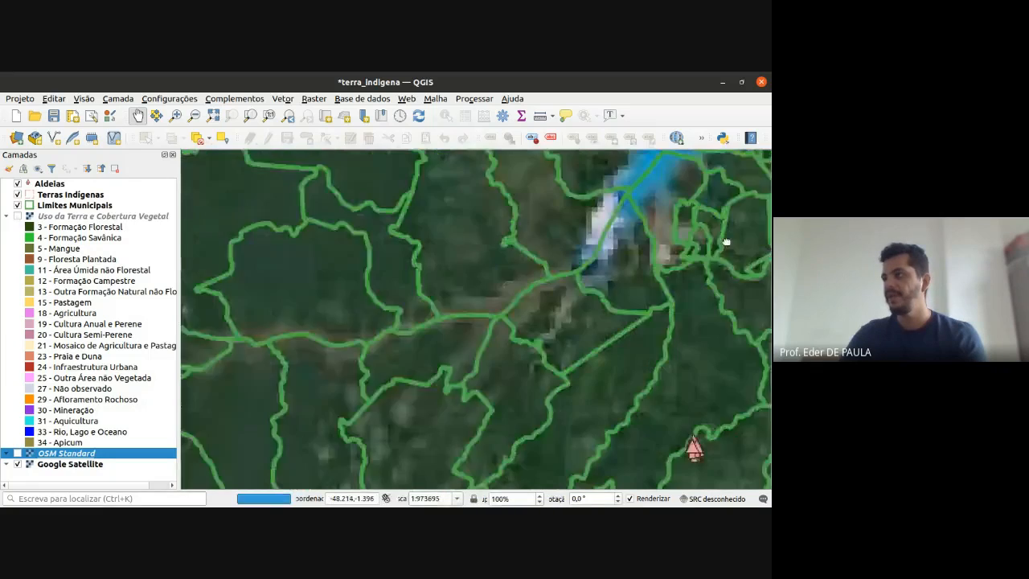
scroll(583, 275, up, 1)
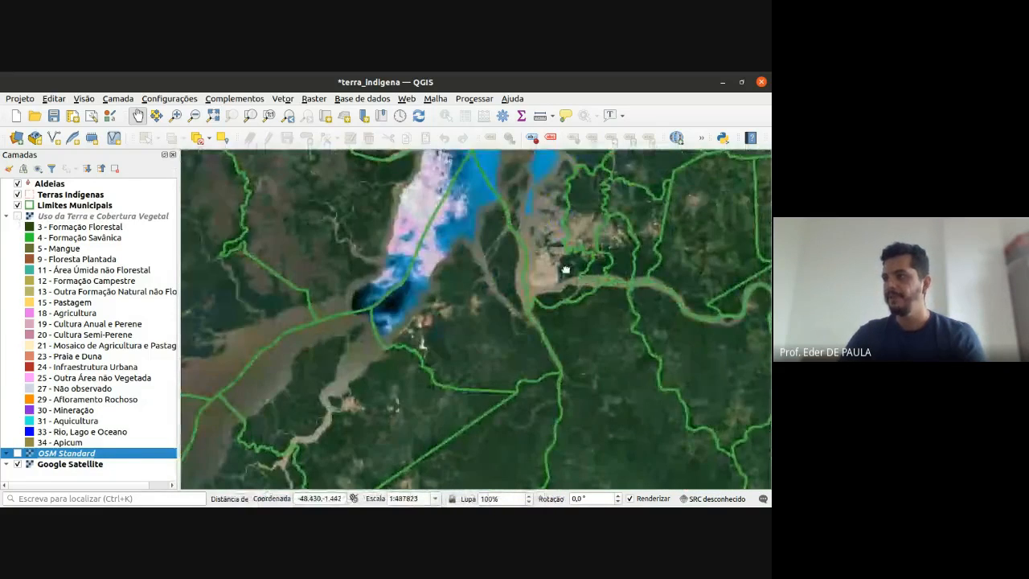
scroll(566, 269, up, 1)
scroll(563, 268, up, 1)
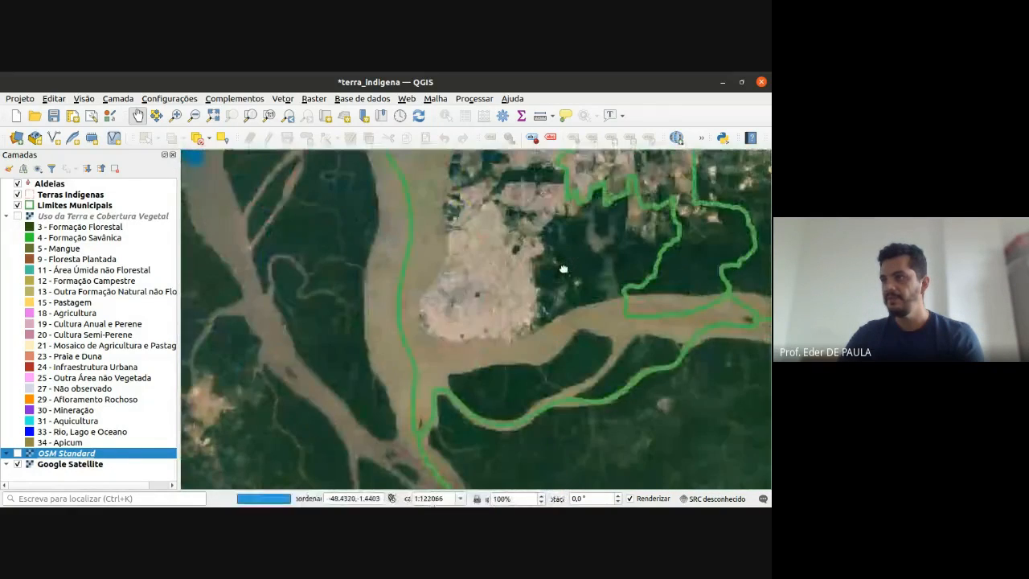
scroll(482, 287, up, 1)
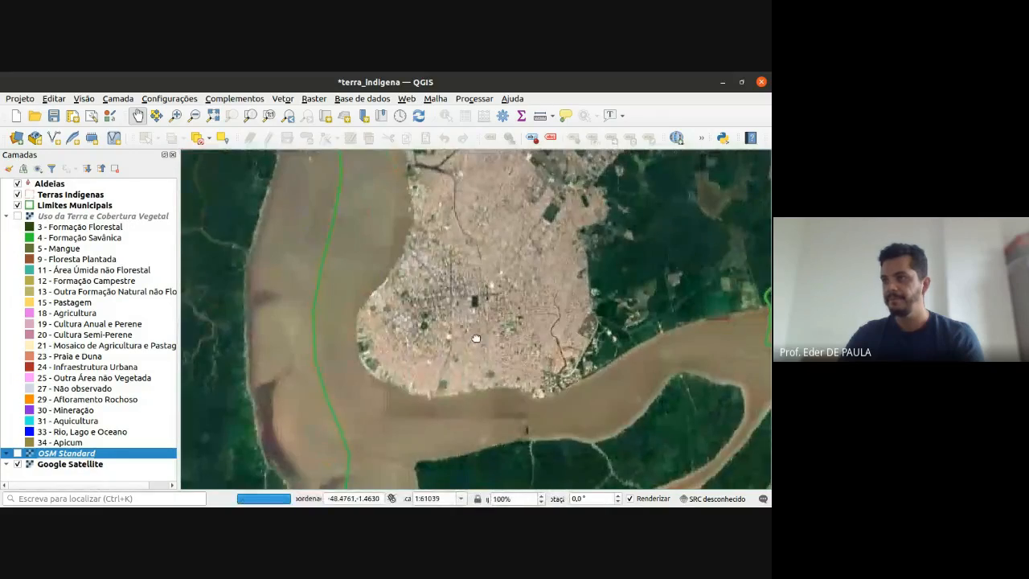
- Examine the Google Satellite imagery along the city's southeastern riverfront, from the wooded shoreline to the buildings beside the central avenue and creek
scroll(507, 380, up, 1)
scroll(507, 380, up, 1)
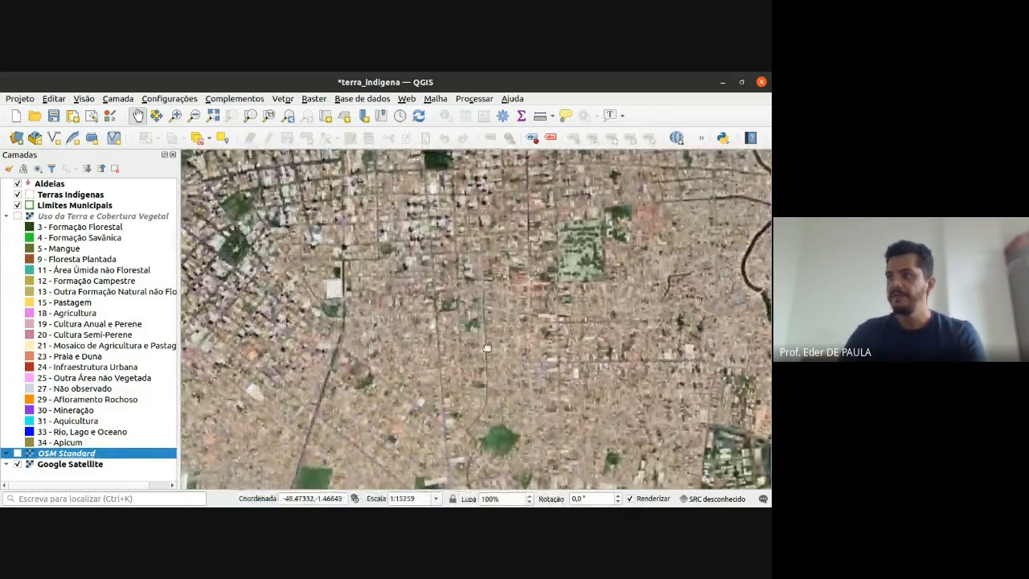
drag(510, 331, 486, 176)
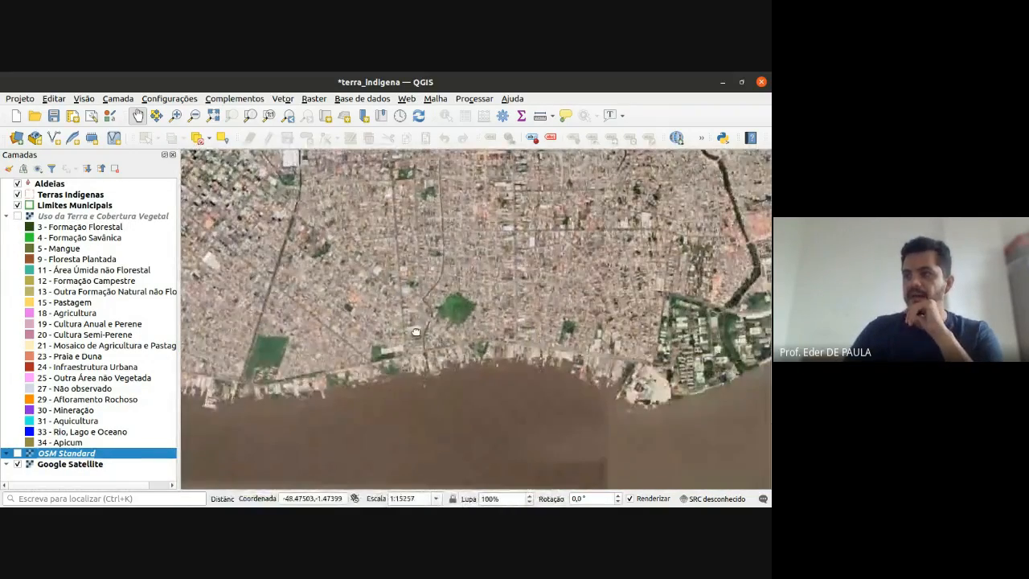
drag(426, 338, 344, 290)
scroll(354, 278, up, 1)
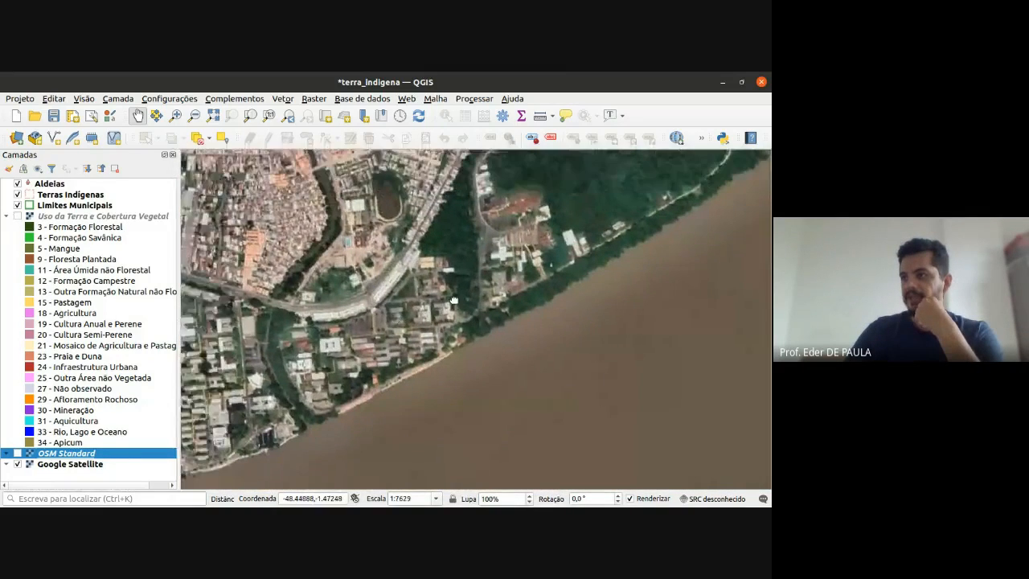
scroll(364, 268, up, 1)
scroll(524, 283, up, 1)
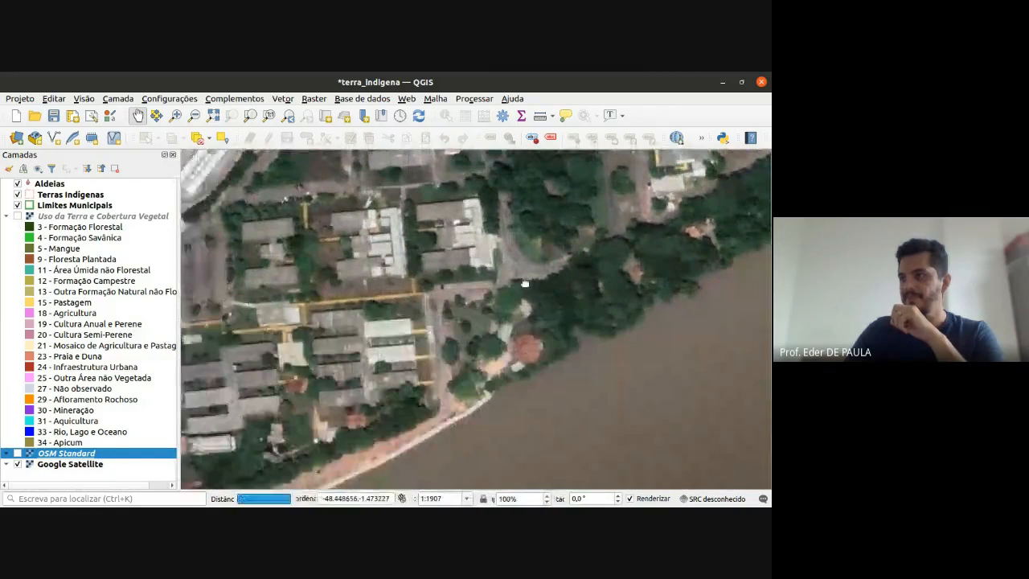
drag(524, 283, 328, 402)
scroll(423, 327, down, 1)
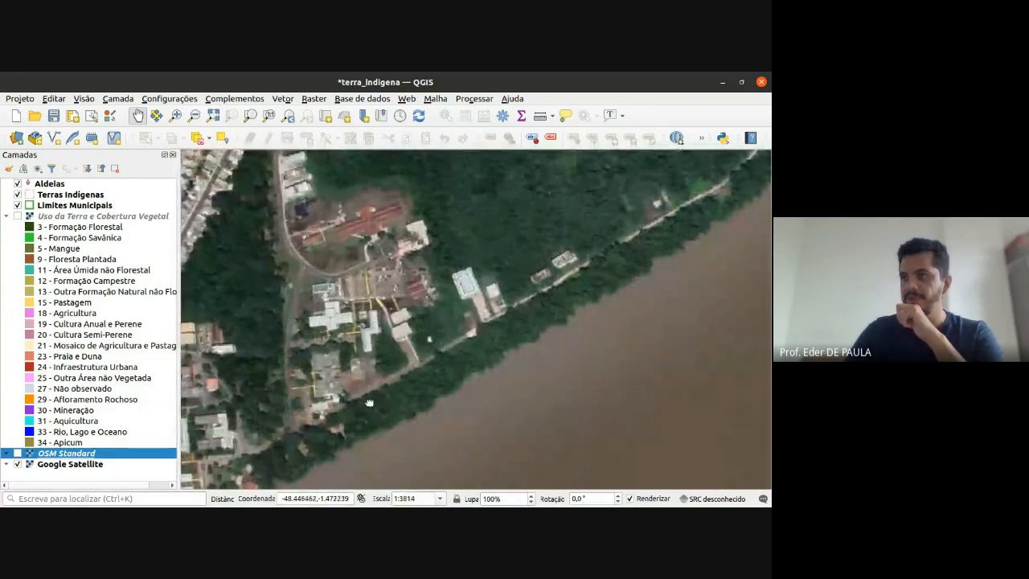
drag(369, 402, 568, 264)
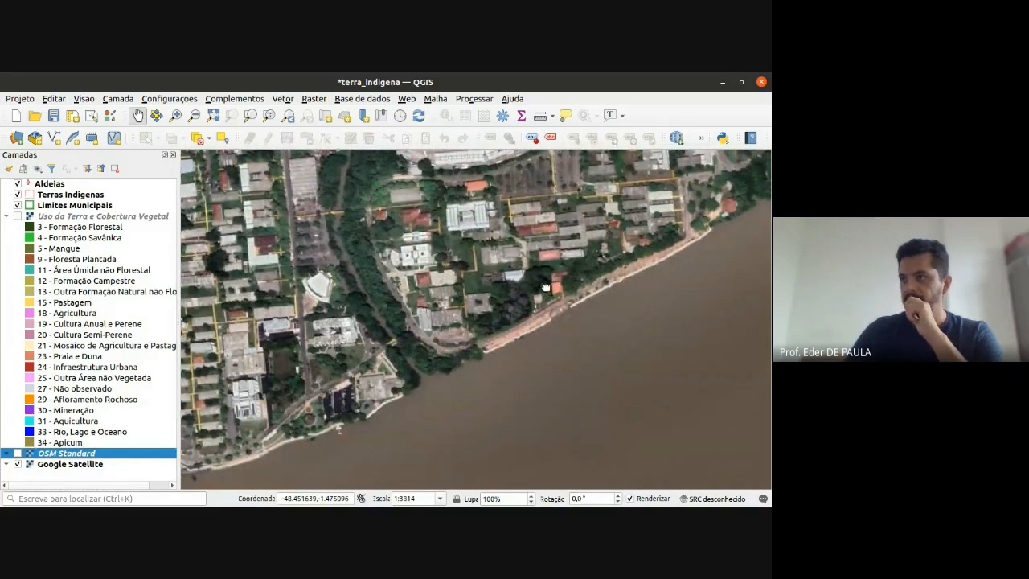
drag(481, 288, 625, 247)
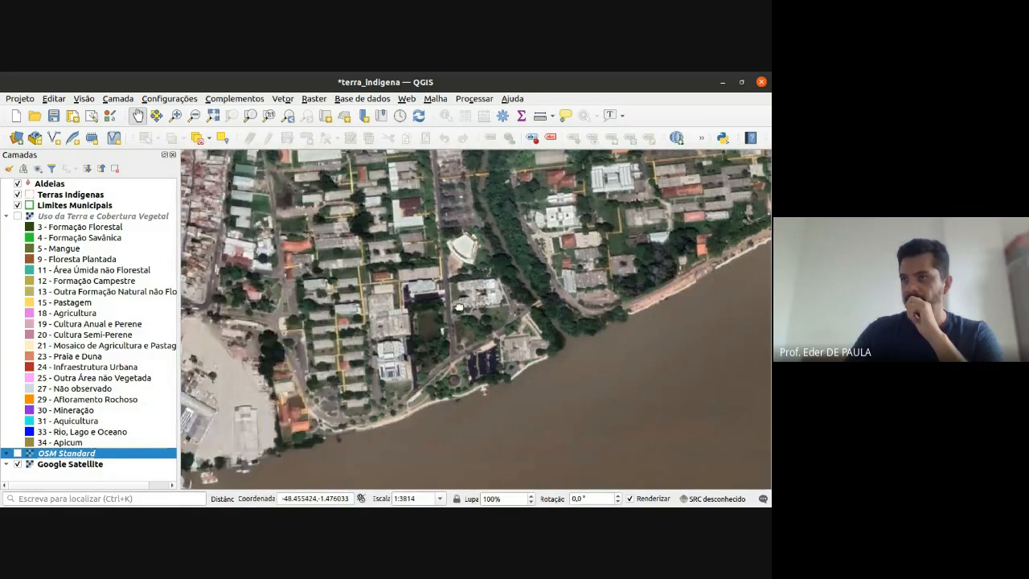
drag(457, 305, 450, 412)
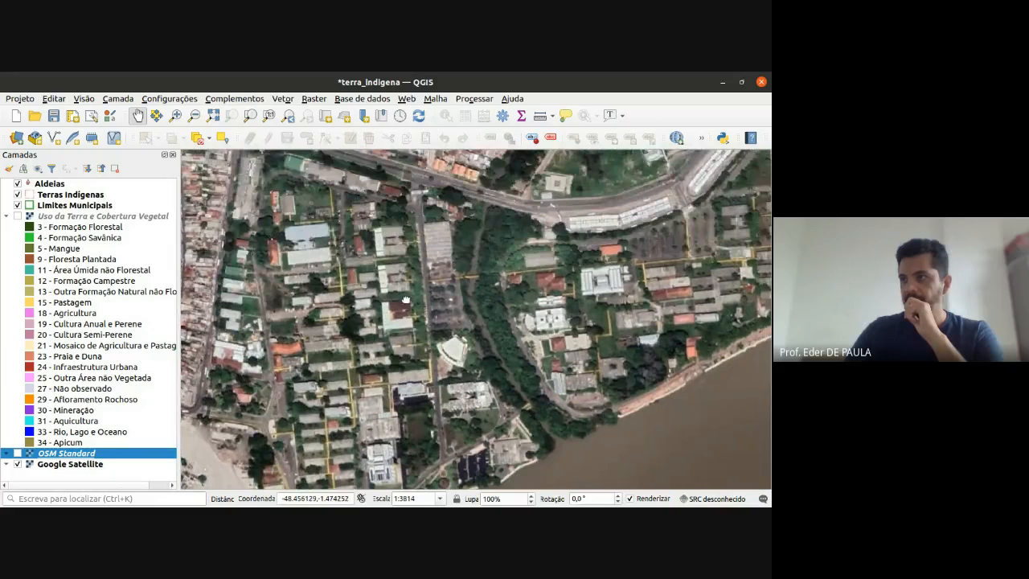
scroll(402, 275, up, 2)
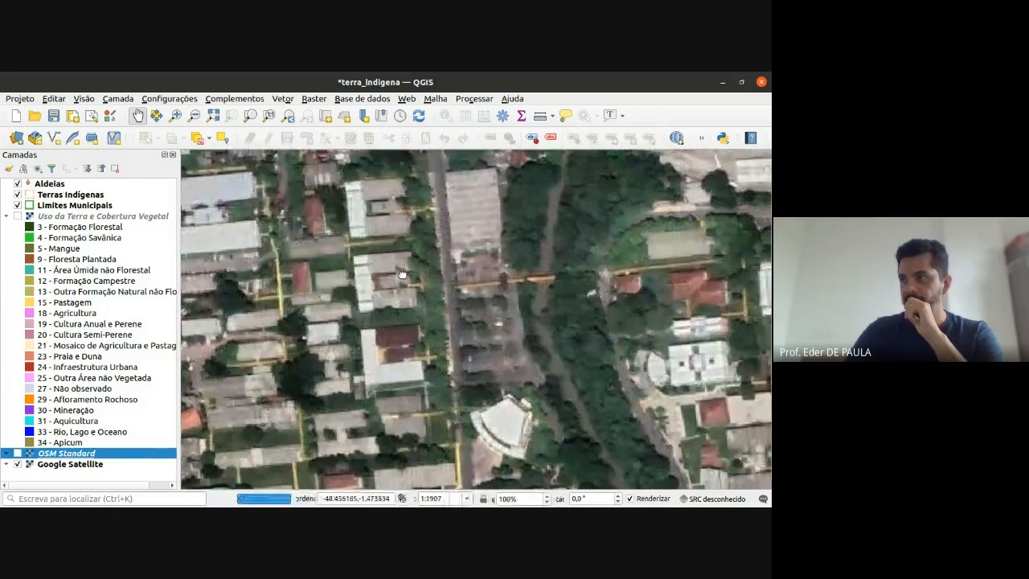
drag(475, 243, 458, 296)
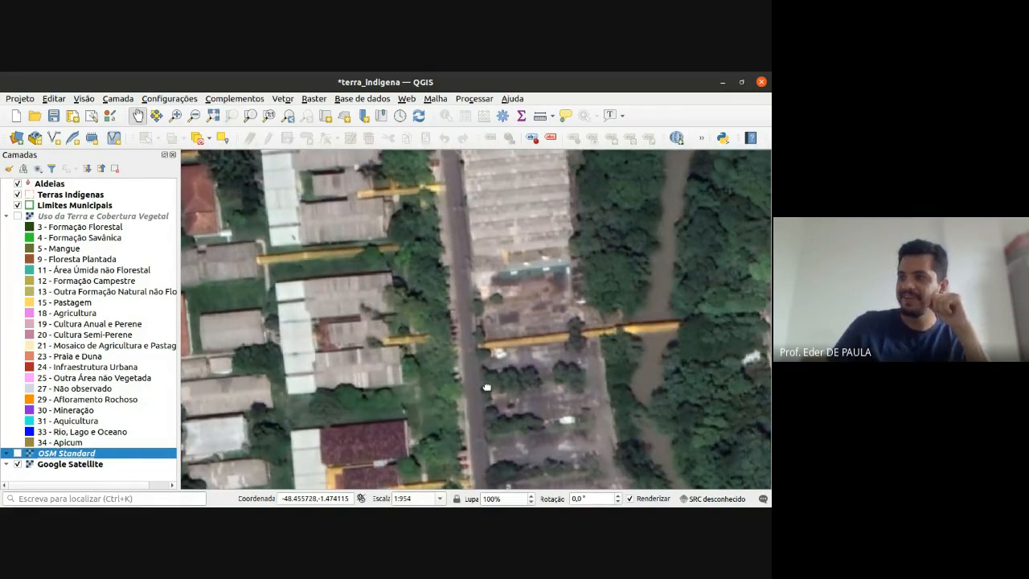
- Inspect the large white-roofed building and car park near the riverbank, and view the whole riverside city again in the Google Satellite imagery
scroll(486, 387, down, 3)
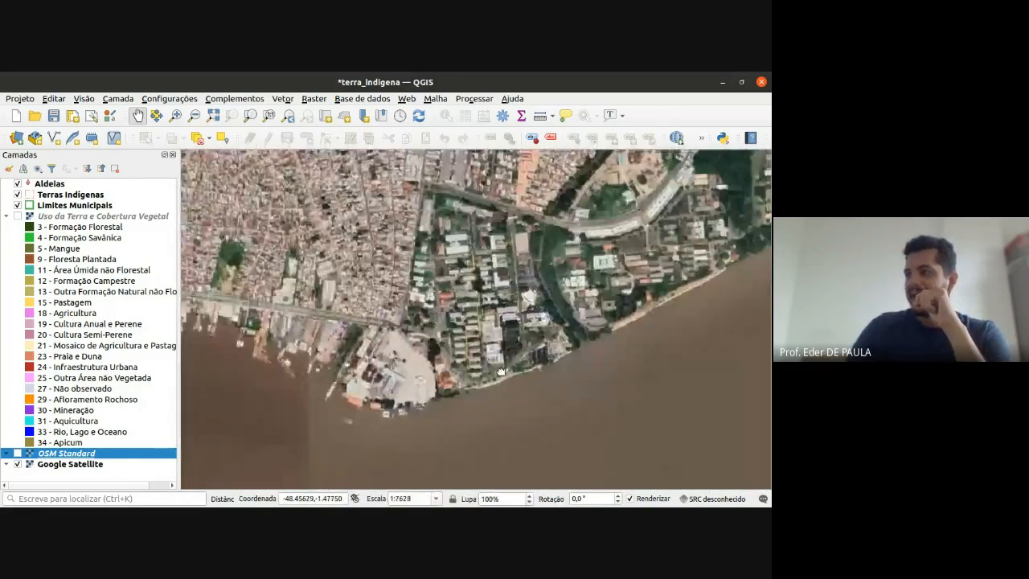
scroll(500, 372, up, 2)
drag(535, 371, 508, 312)
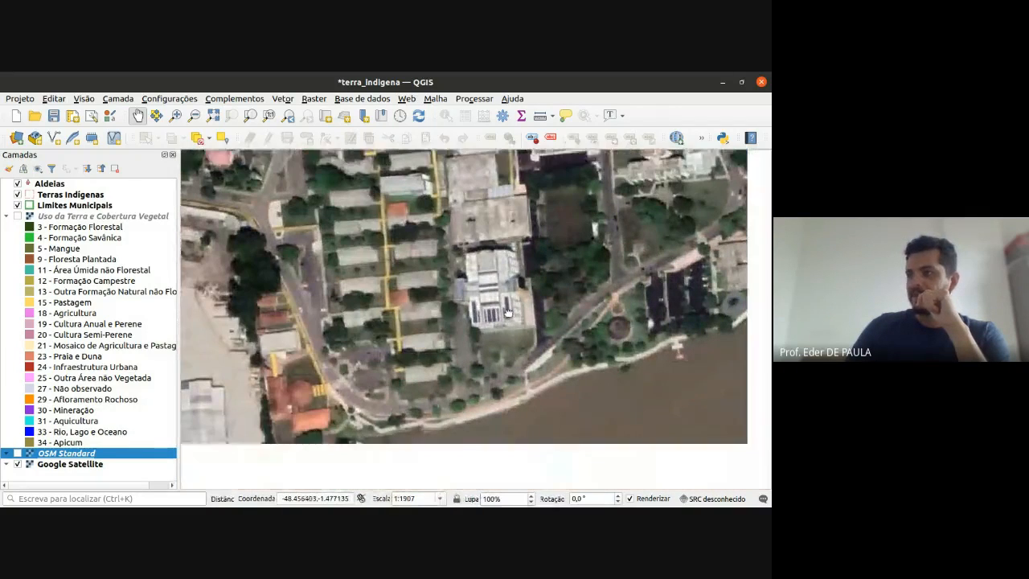
drag(516, 218, 399, 283)
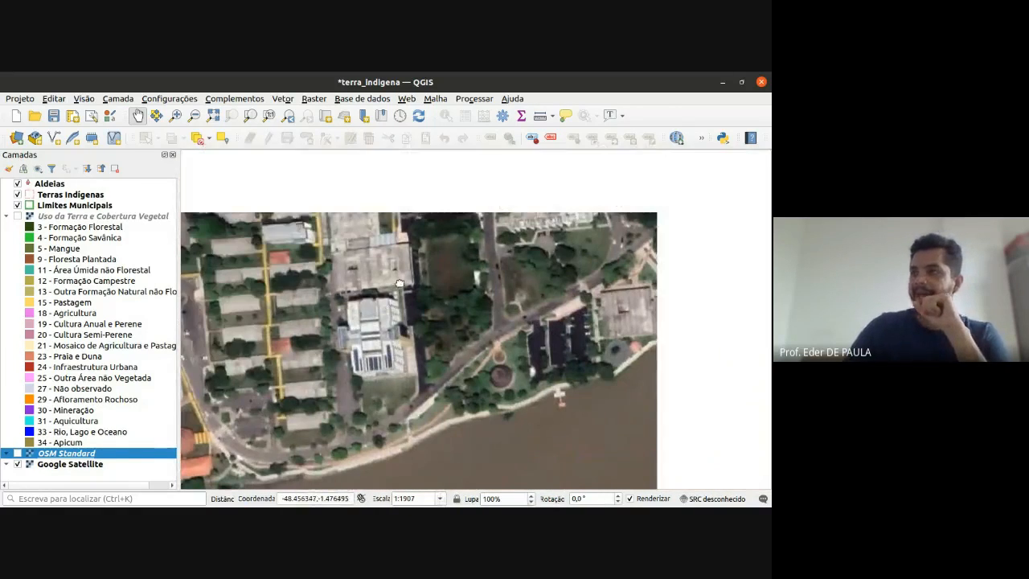
drag(481, 201, 464, 281)
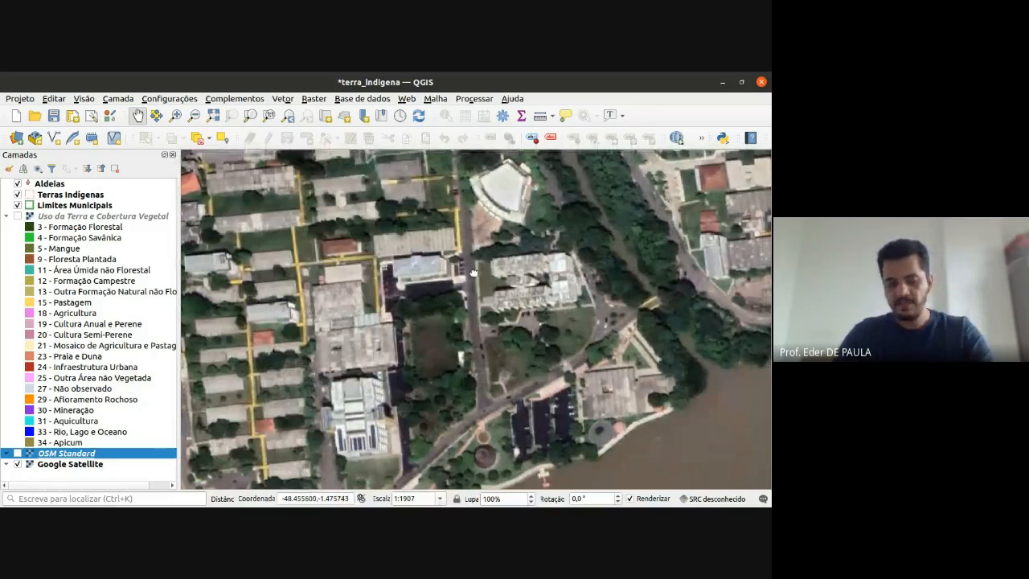
scroll(469, 270, down, 2)
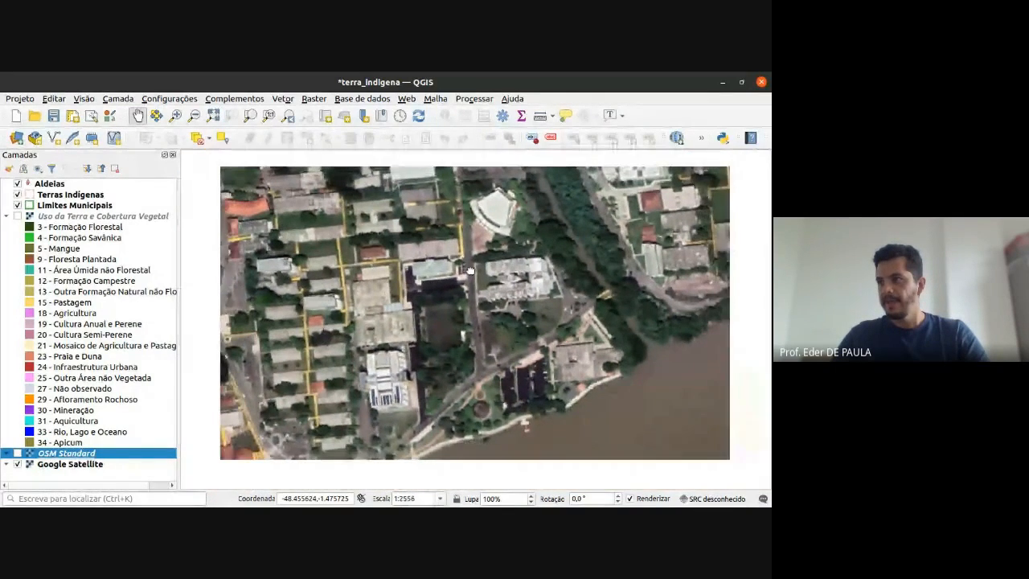
scroll(470, 273, down, 2)
scroll(470, 273, down, 2)
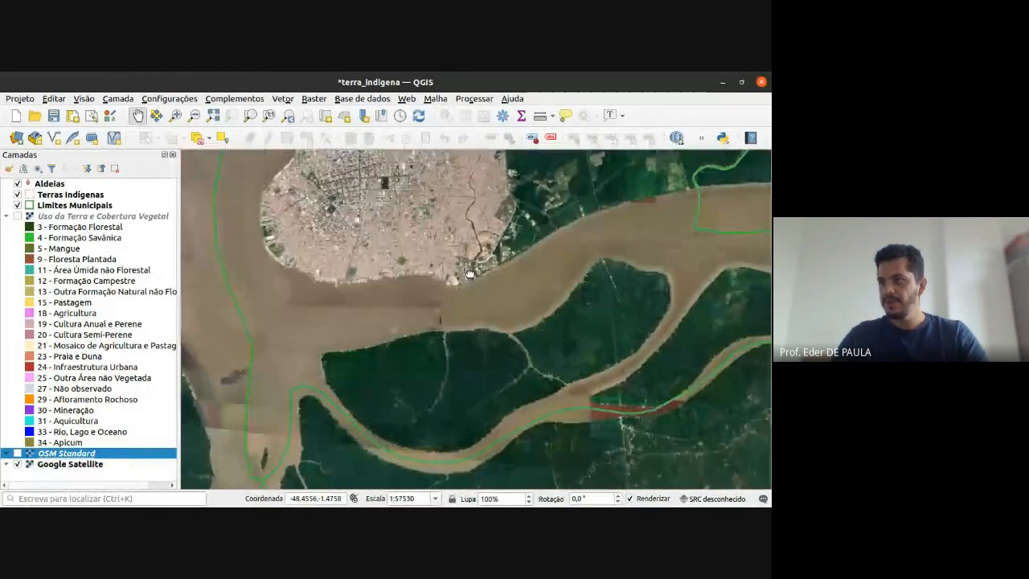
drag(469, 274, 467, 321)
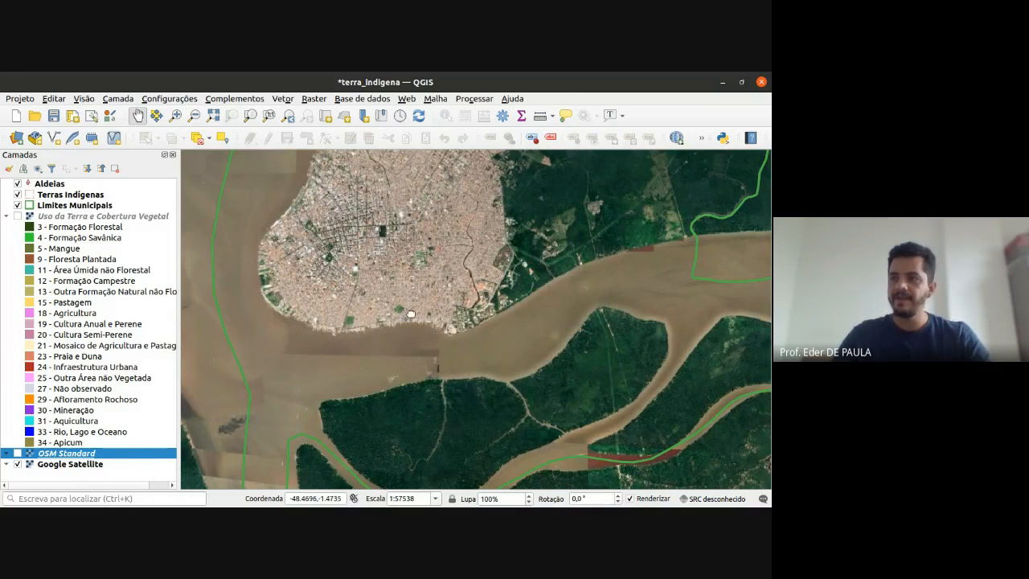
scroll(438, 321, down, 1)
scroll(438, 322, up, 3)
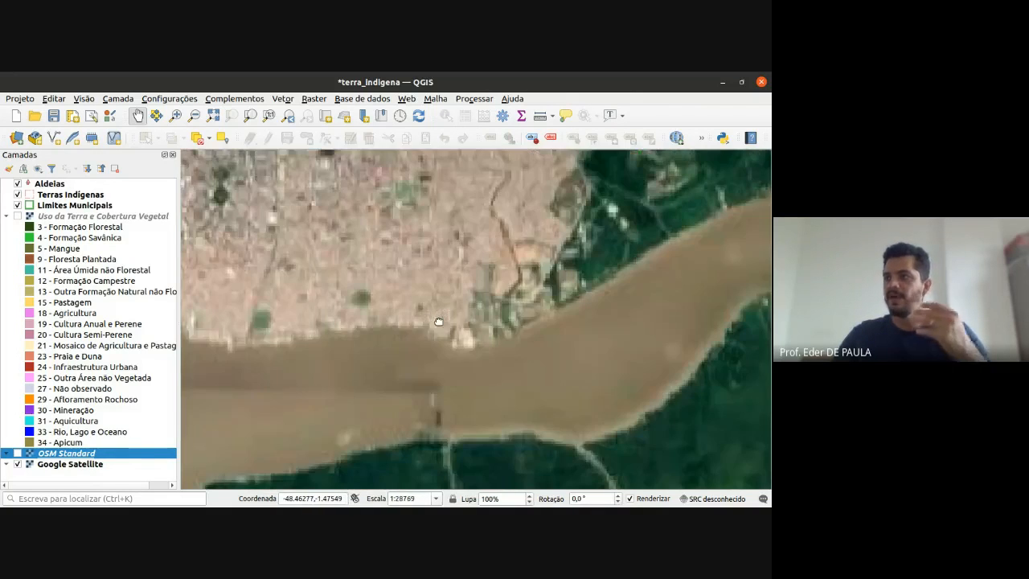
- Examine the Google Satellite imagery at world scale and over the Arabian desert coast, briefly showing the OSM Standard layer there for comparison
scroll(438, 321, down, 9)
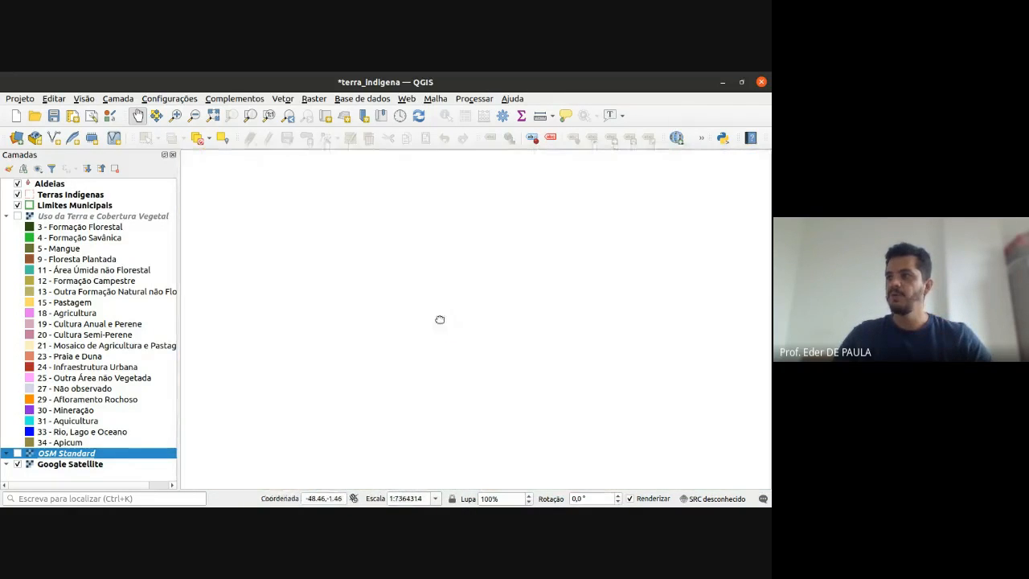
scroll(495, 351, down, 3)
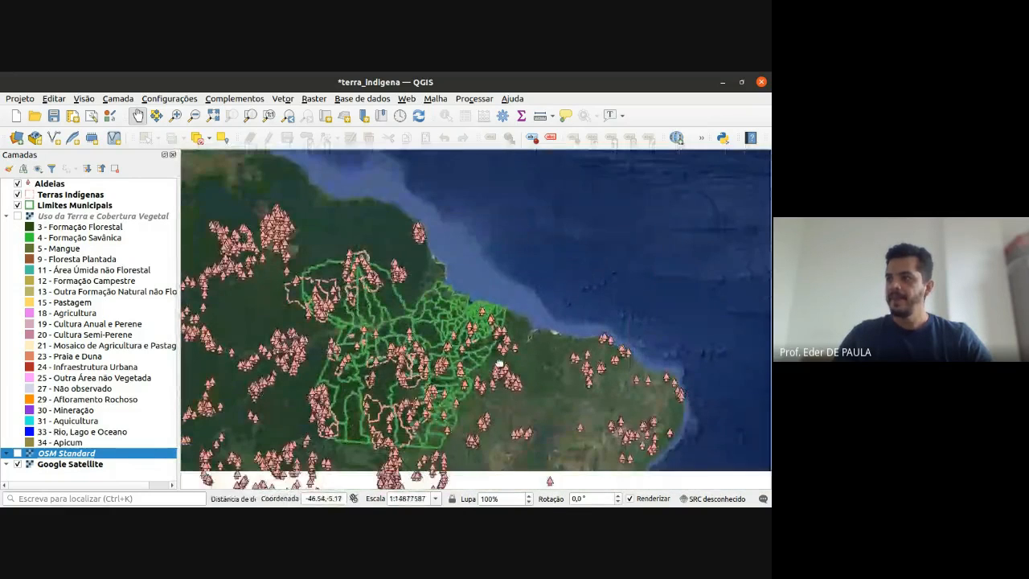
scroll(492, 295, down, 1)
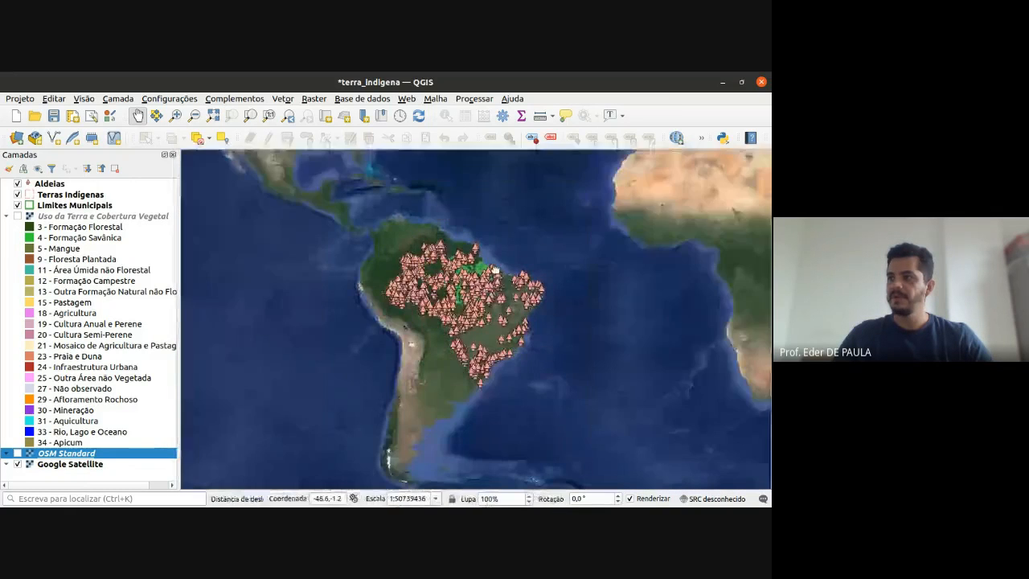
scroll(583, 280, down, 1)
scroll(492, 322, up, 5)
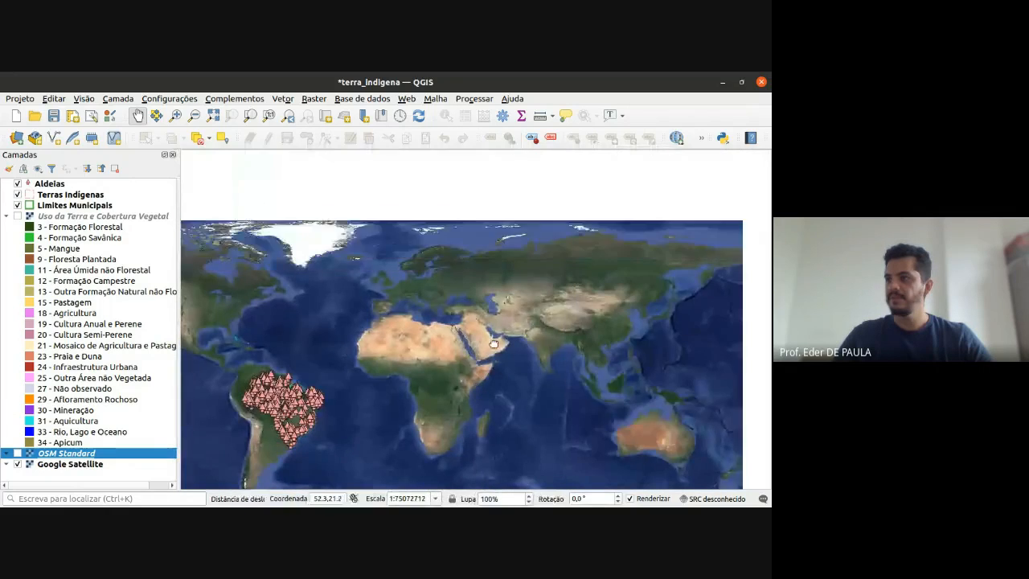
scroll(508, 299, up, 6)
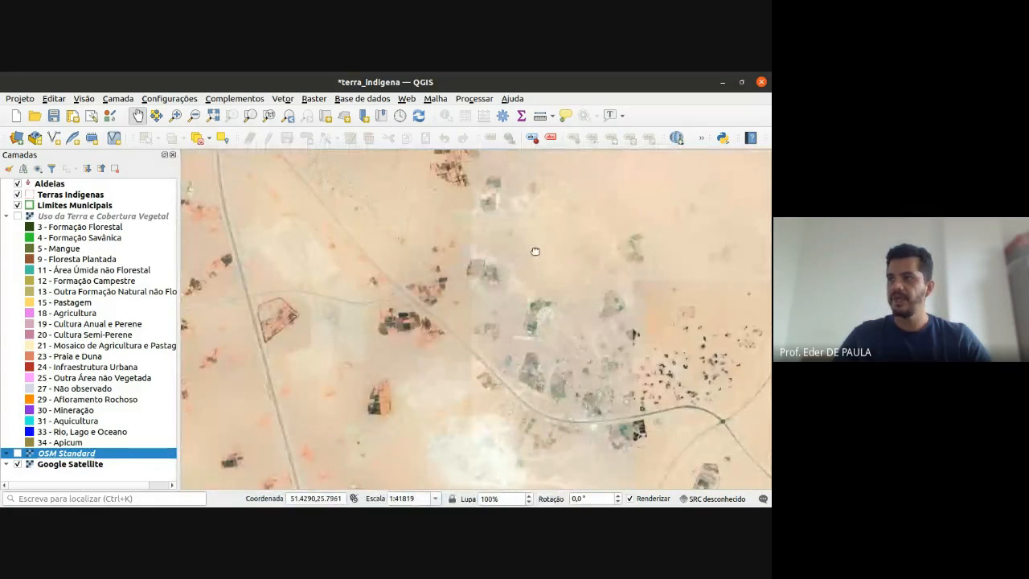
scroll(259, 313, up, 3)
scroll(259, 313, up, 1)
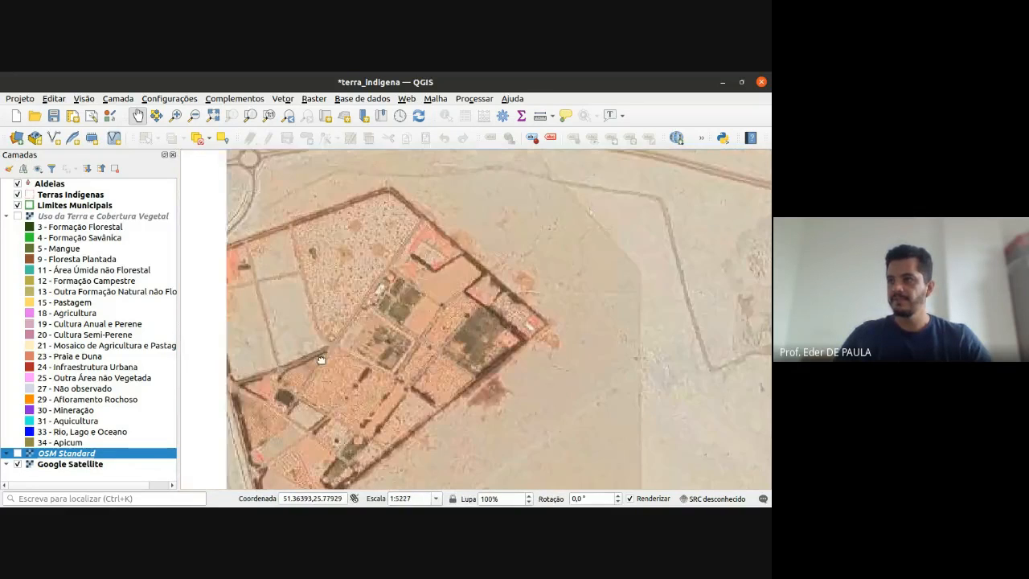
drag(298, 322, 606, 301)
scroll(606, 302, down, 5)
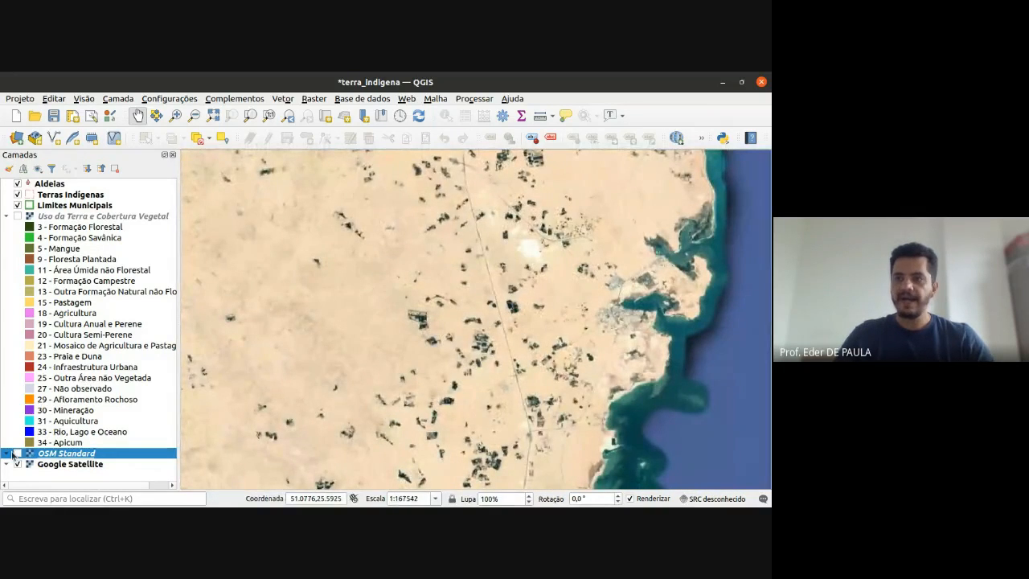
click(17, 453)
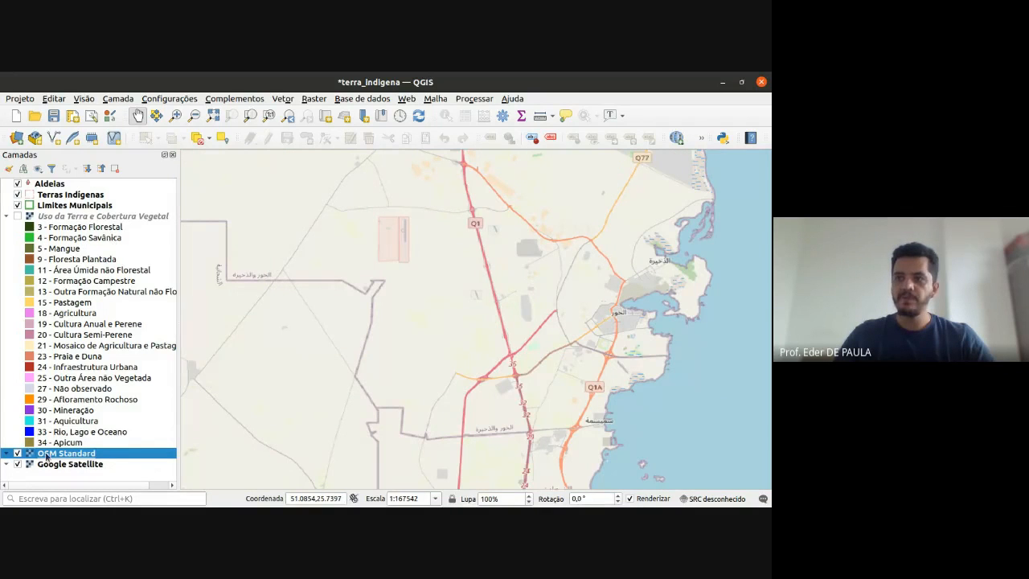
click(17, 453)
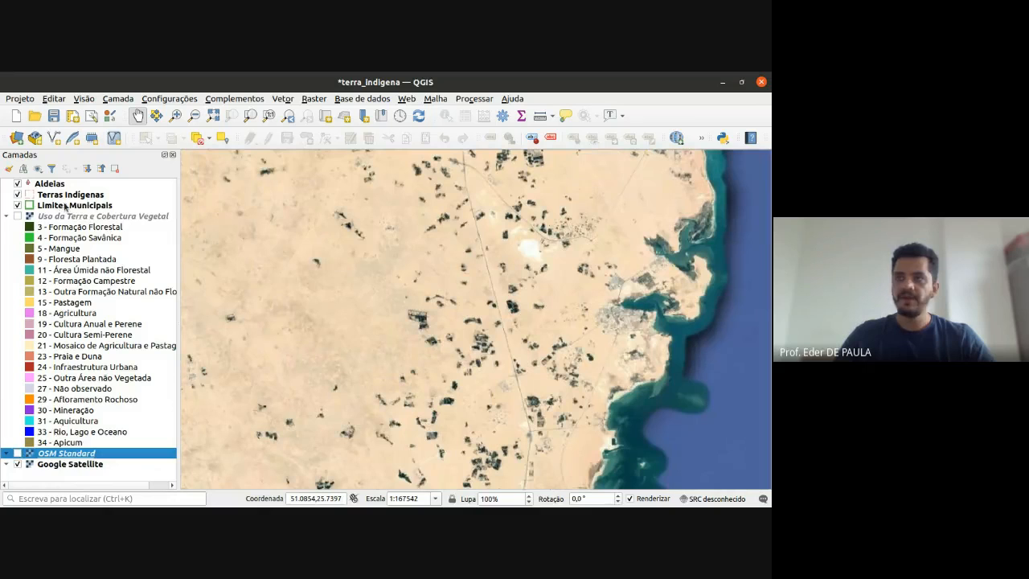
- Zoom the map to the extent of the Limites Municipais layer
click(69, 206)
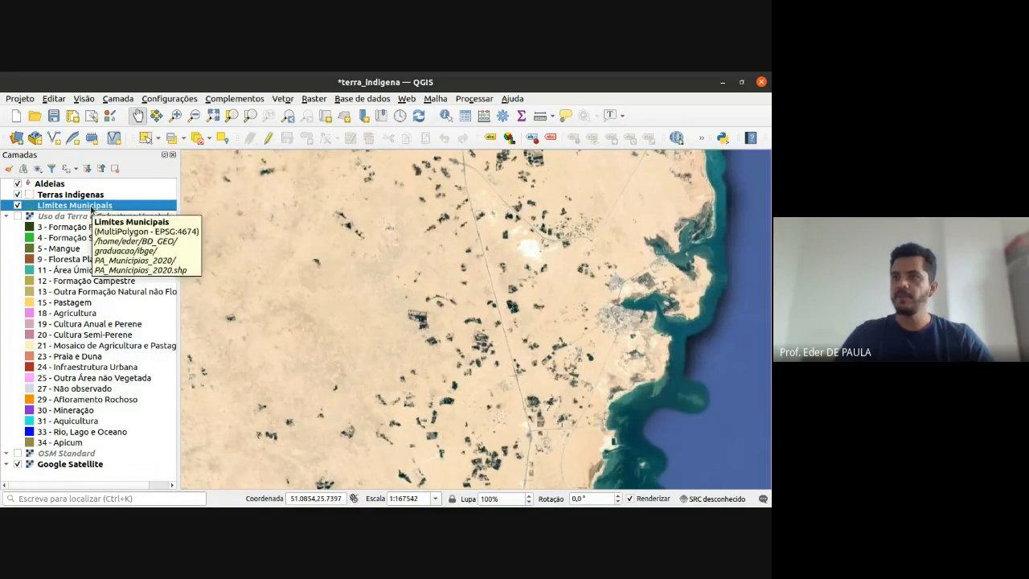
right_click(91, 209)
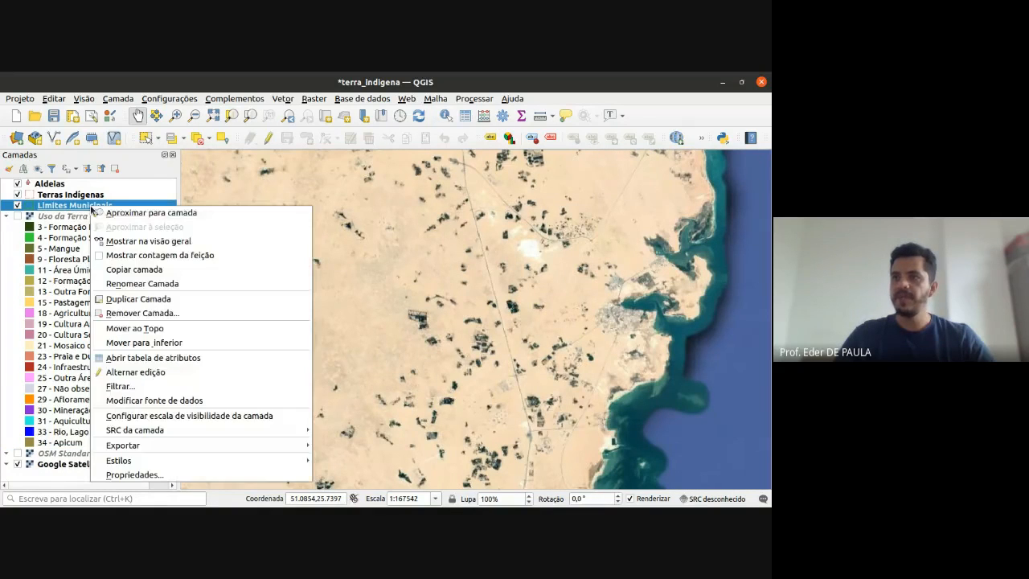
click(193, 215)
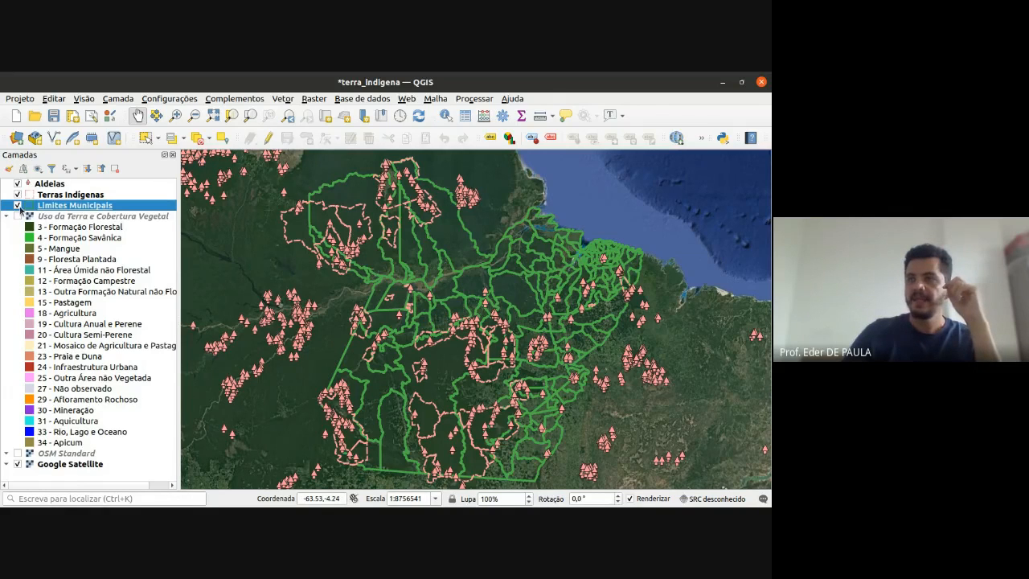
- Hide the Google Satellite and Terras Indígenas layers and collapse the legend of Uso da Terra e Cobertura Vegetal
click(17, 465)
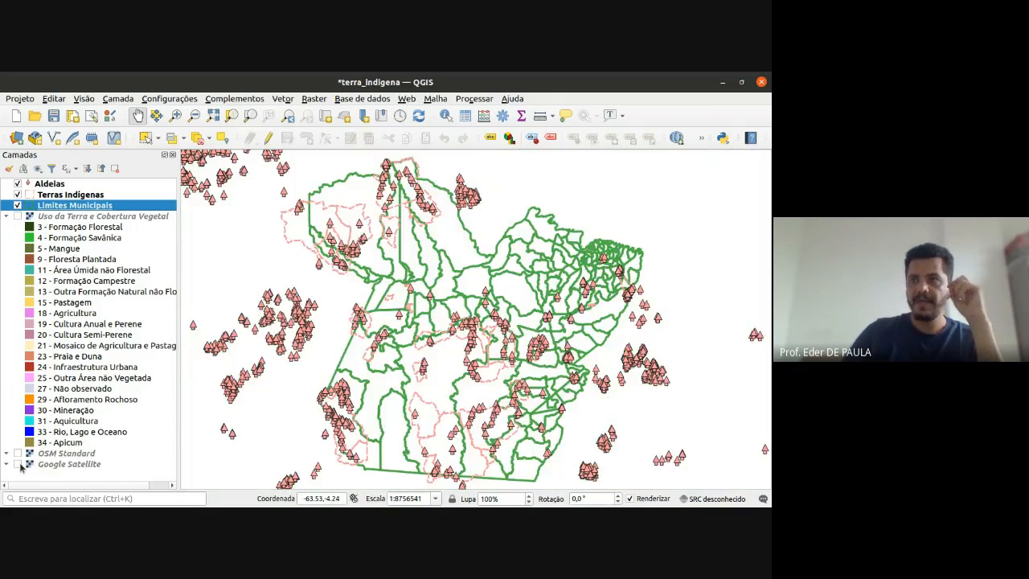
click(17, 194)
click(5, 217)
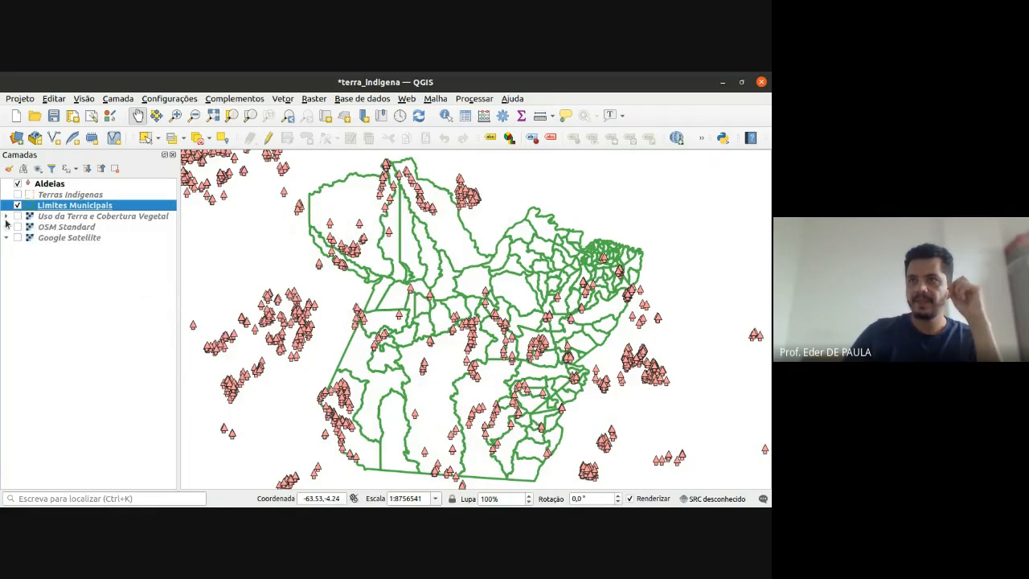
- Select the Aldeias layer and view how its village points spread inside and beyond the Limites Municipais boundaries
click(56, 184)
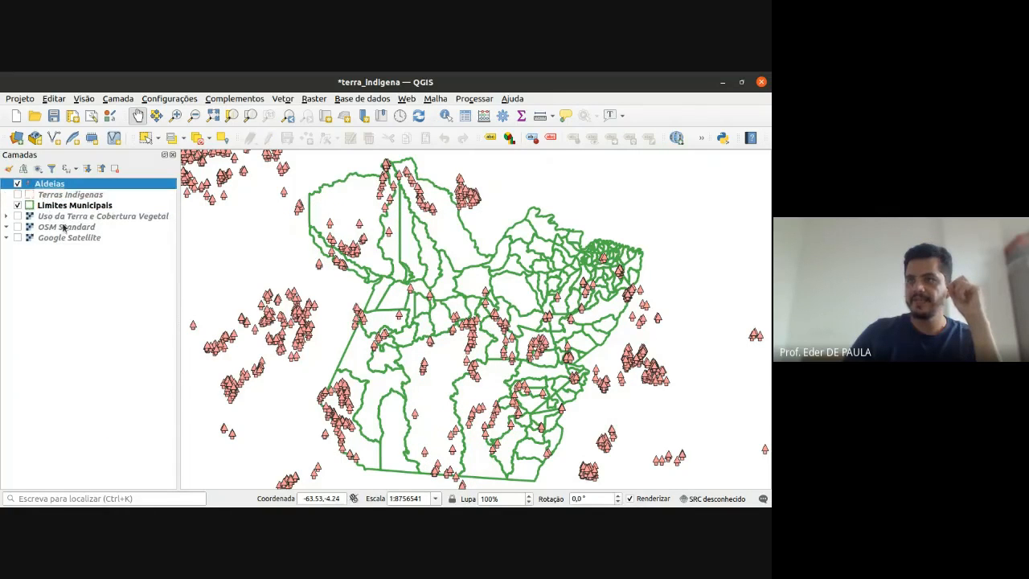
scroll(515, 329, down, 1)
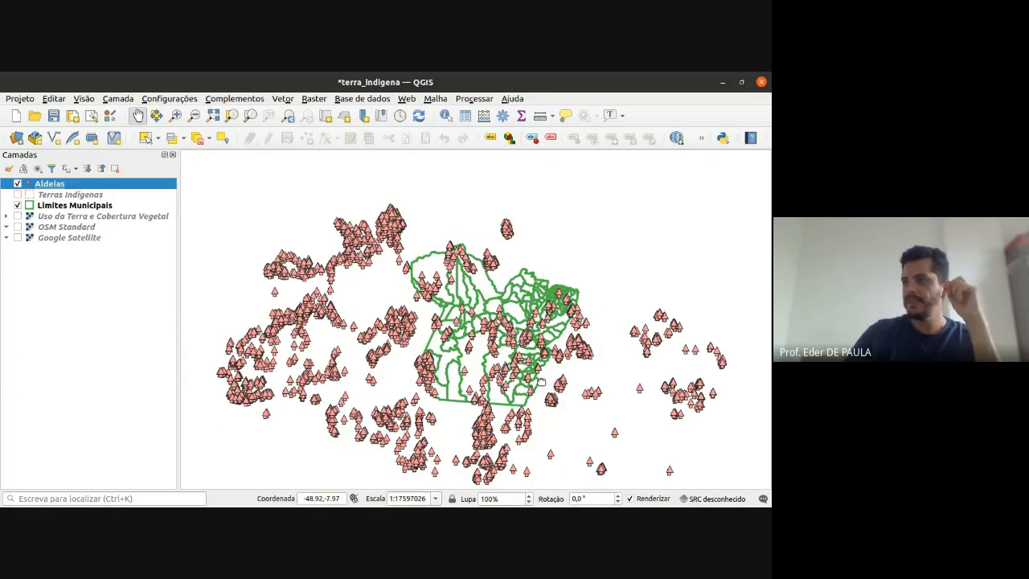
scroll(510, 296, up, 1)
drag(566, 316, 624, 353)
scroll(623, 353, down, 1)
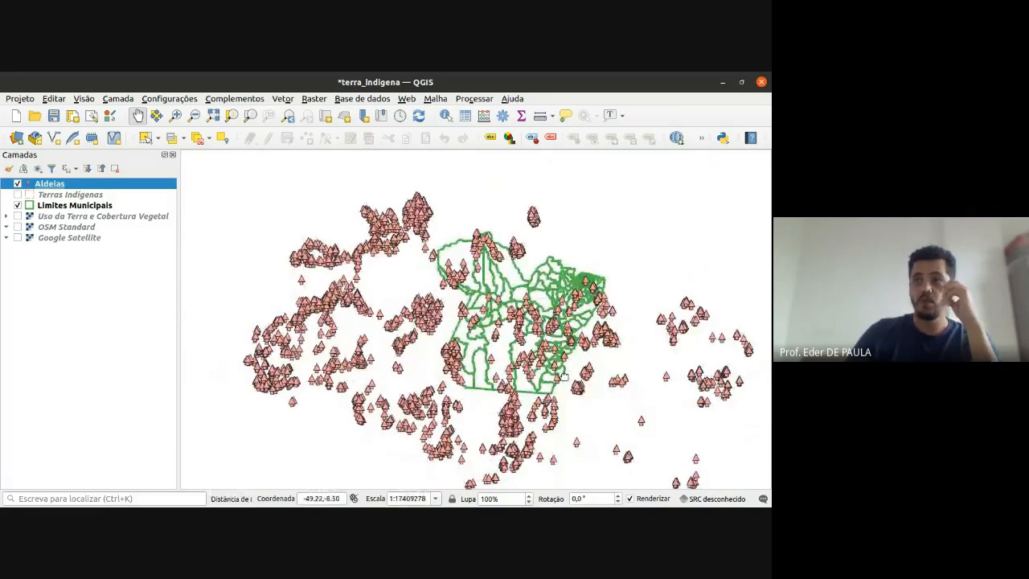
- Zoom in on the Limites Municipais area to view the Aldeias points in and around it
drag(557, 377, 506, 368)
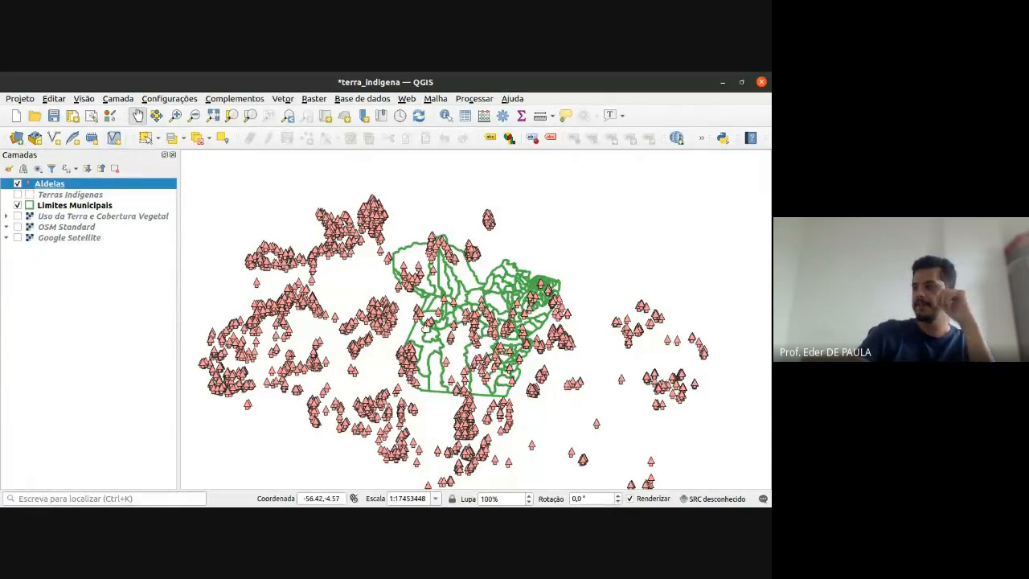
scroll(427, 325, up, 1)
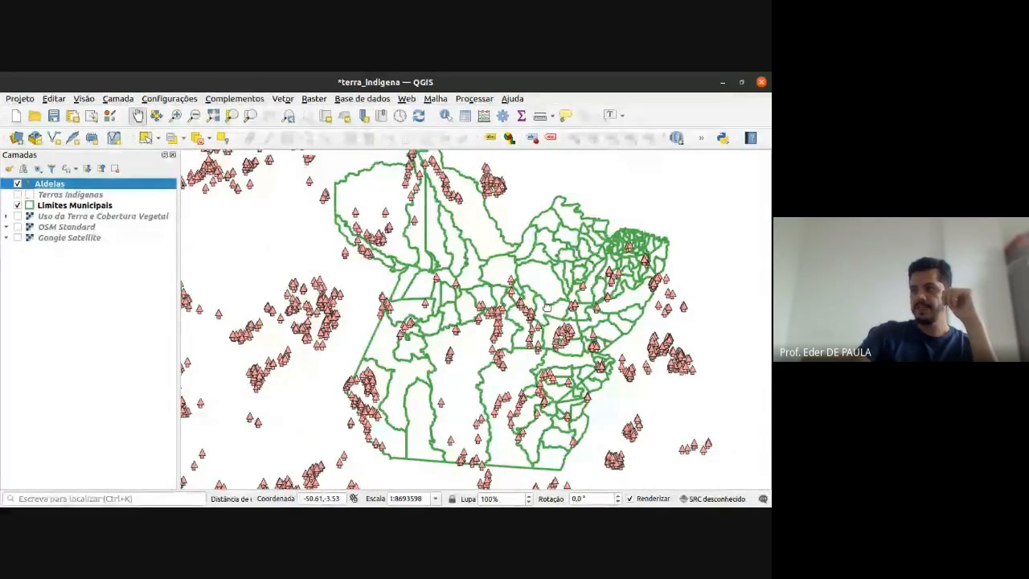
drag(534, 312, 524, 316)
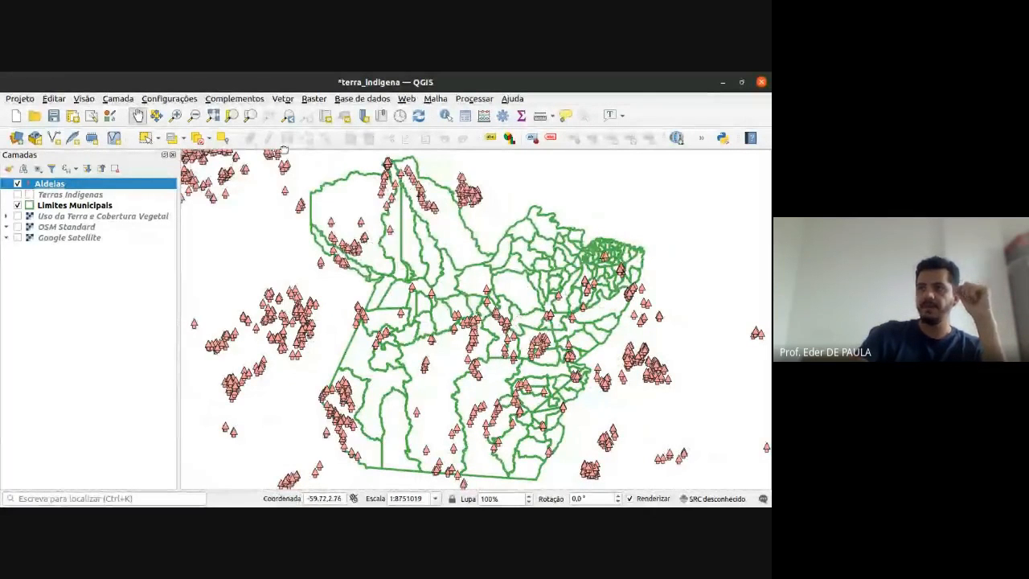
- Examine which geoprocessing, geometry, analysis, research and data management tools are available for vector data, and the analysis and extraction tools for rasters
click(288, 99)
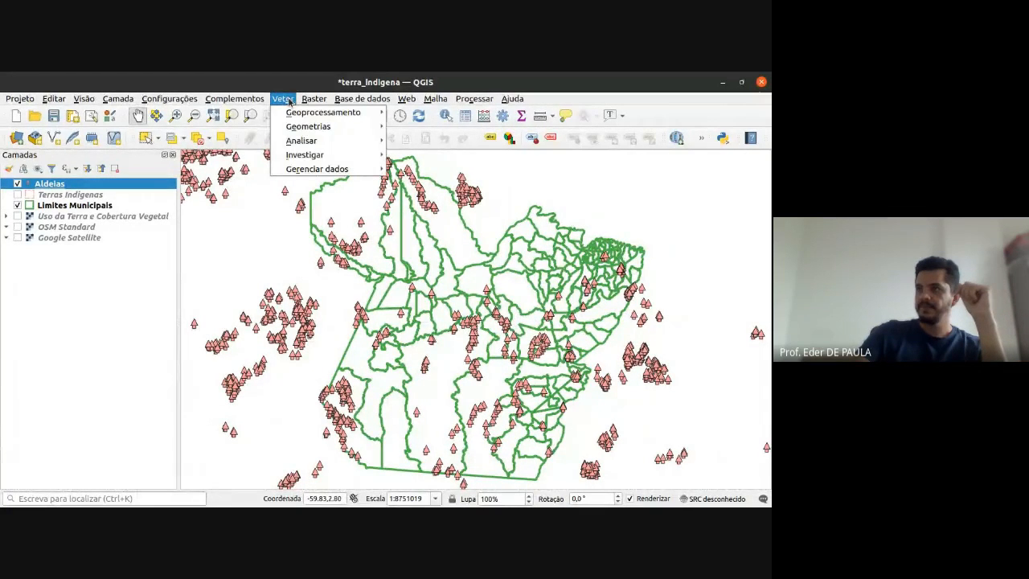
mouse_move(291, 117)
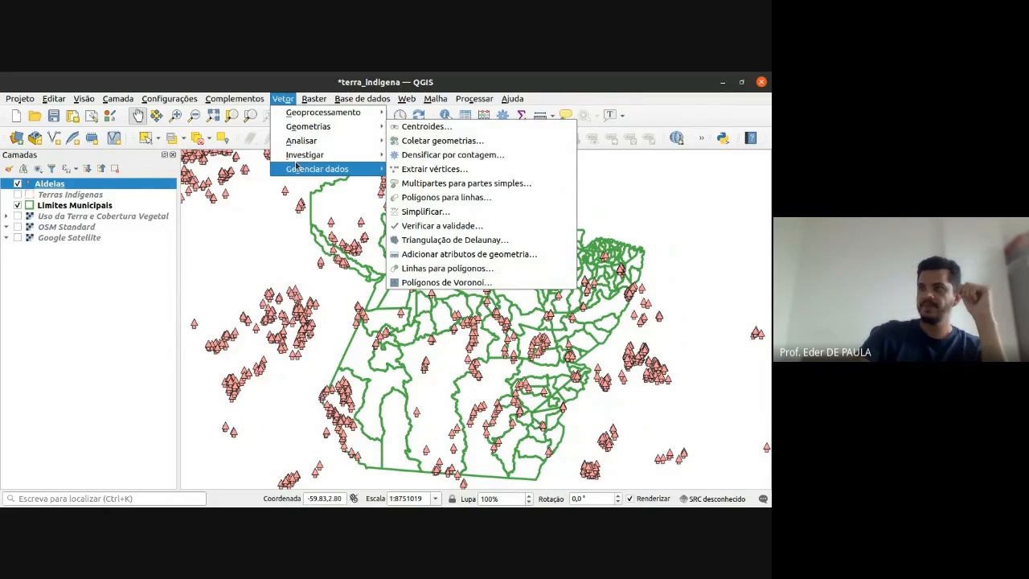
mouse_move(298, 172)
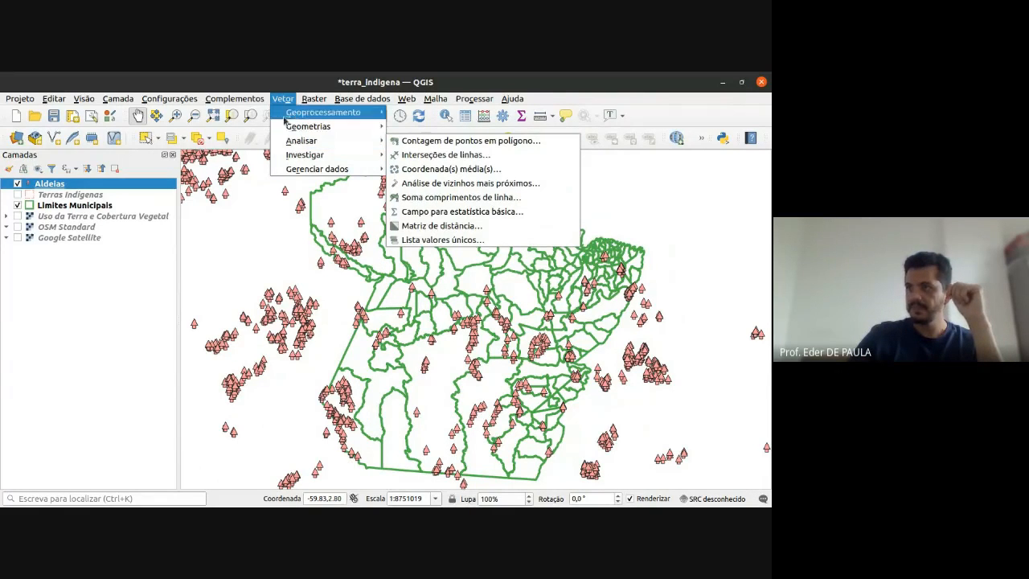
click(243, 90)
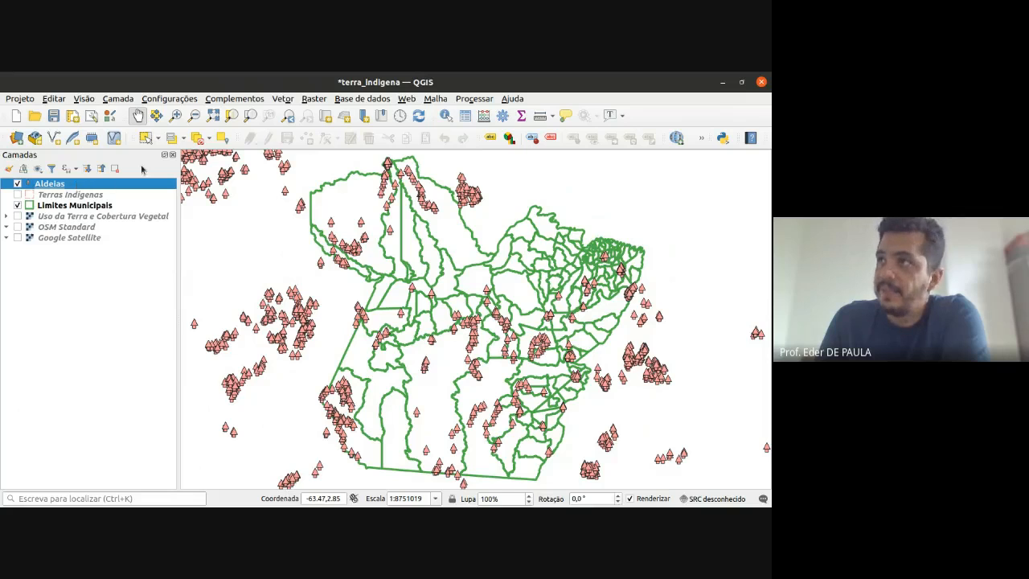
click(284, 98)
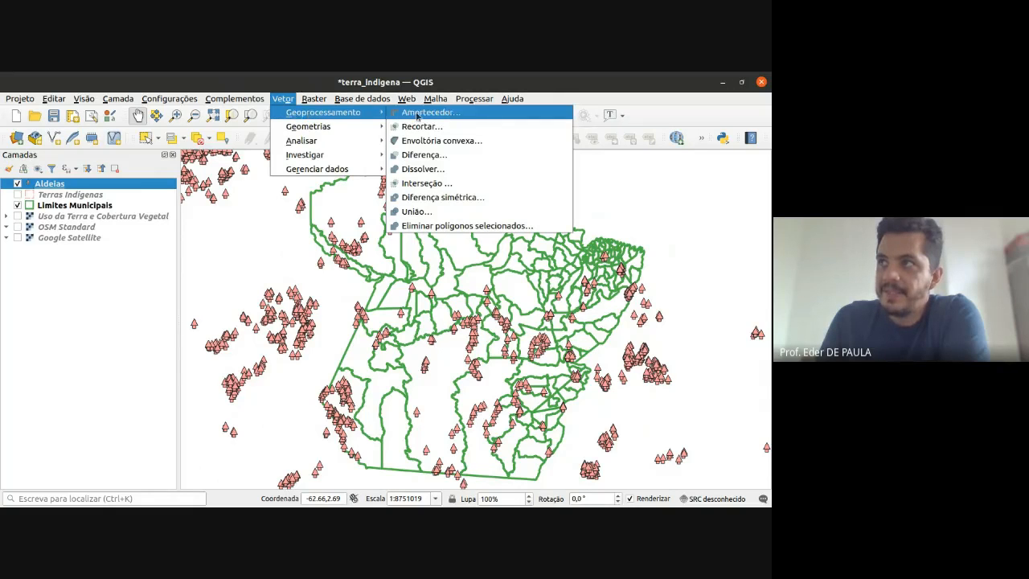
mouse_move(362, 141)
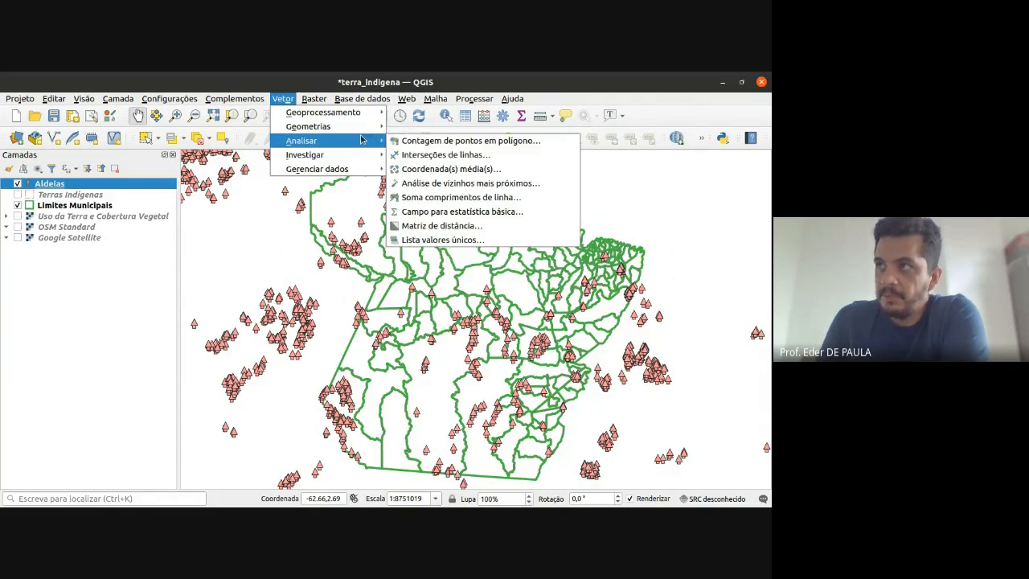
mouse_move(342, 155)
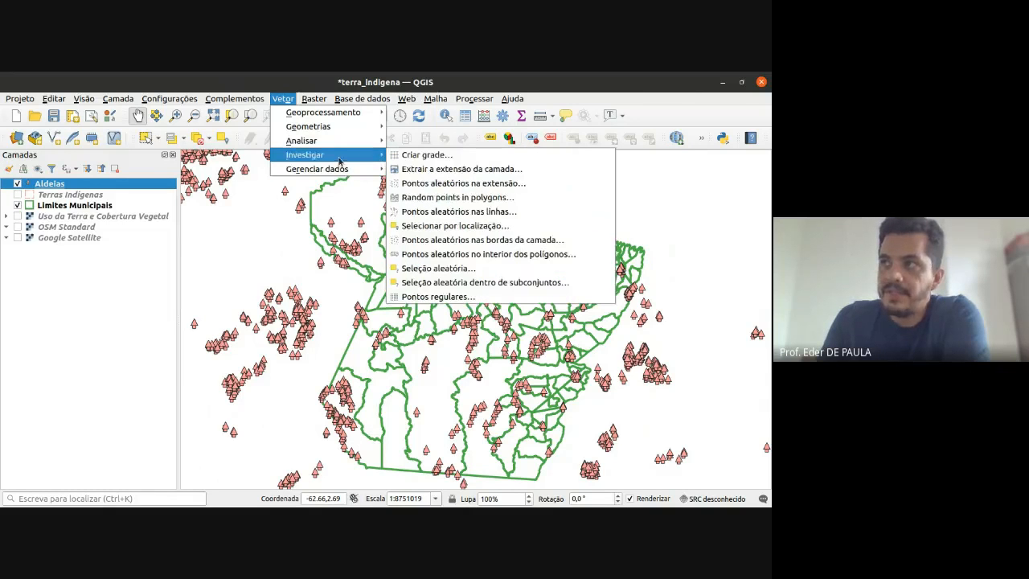
mouse_move(370, 112)
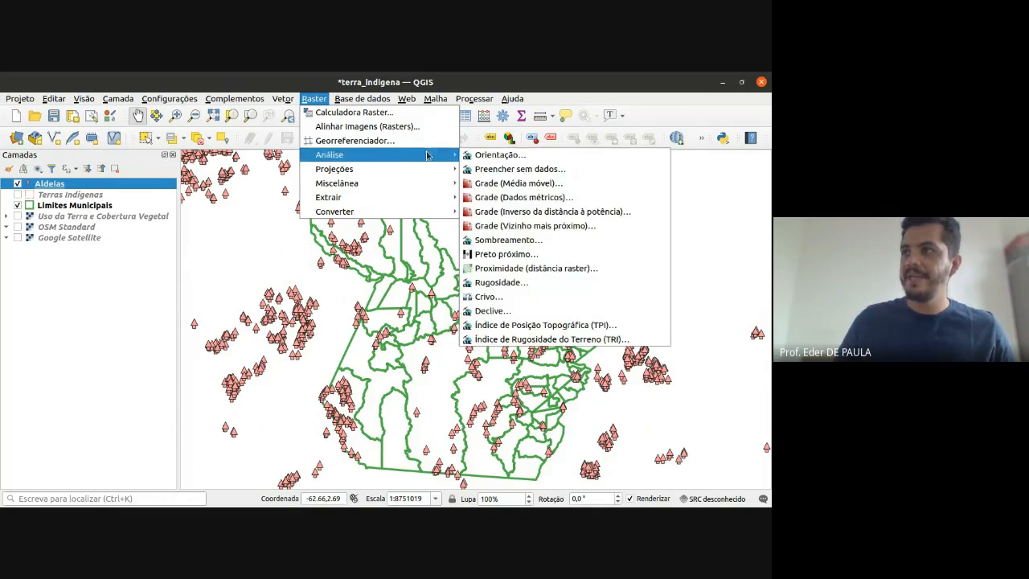
mouse_move(381, 167)
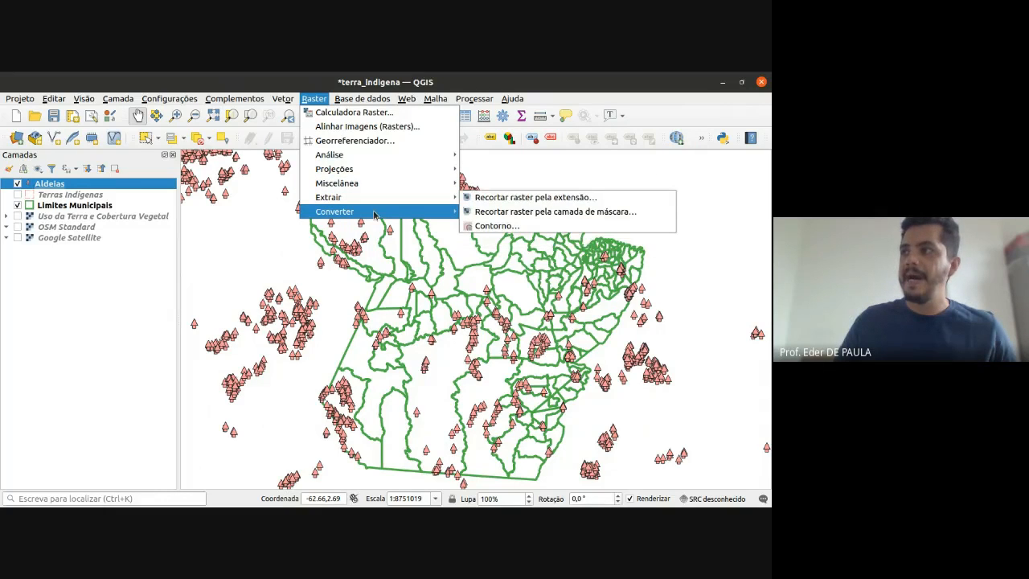
mouse_move(380, 214)
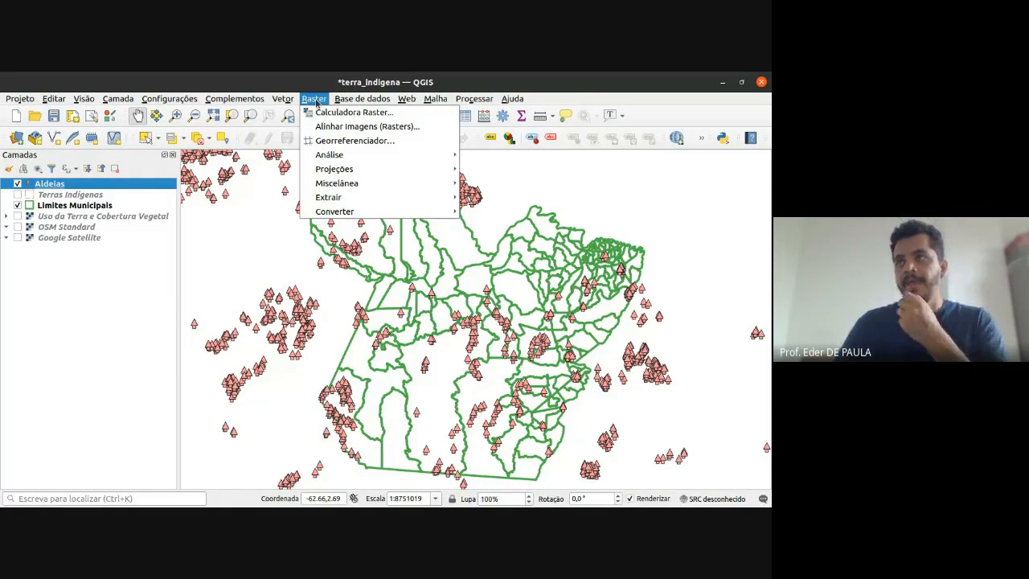
click(266, 84)
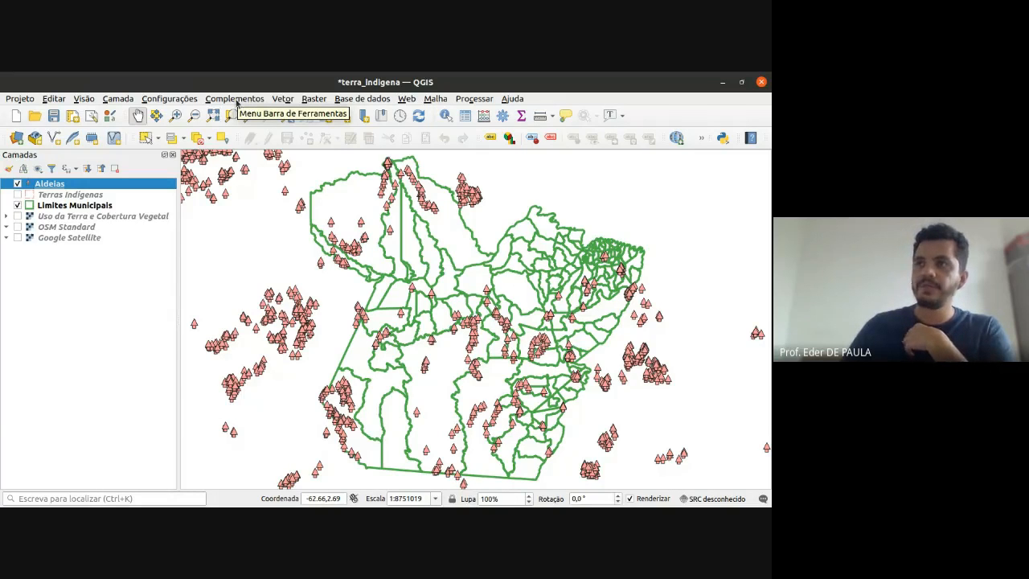
- Open the plugin manager and review the list of installed plugins
click(239, 100)
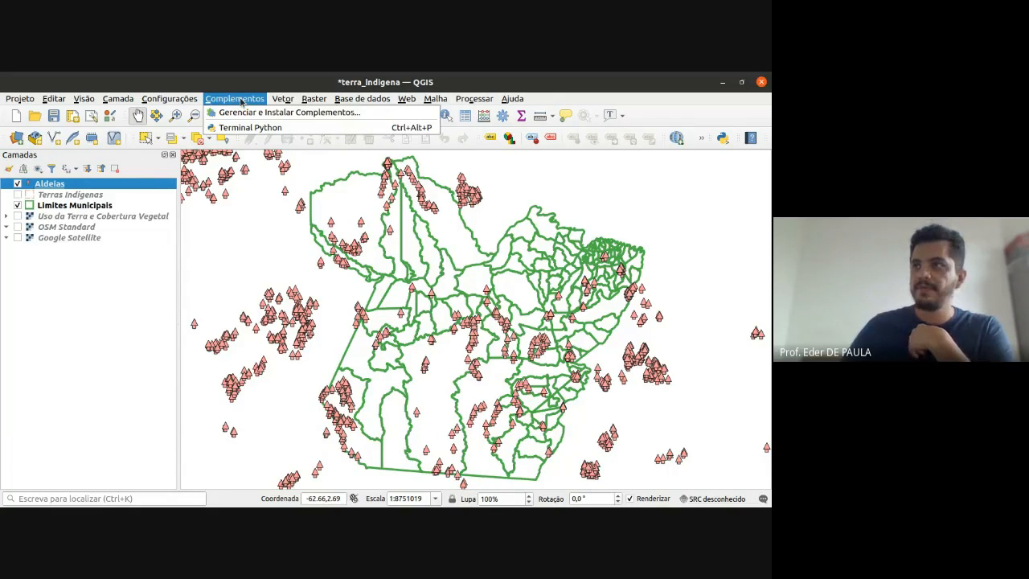
click(266, 113)
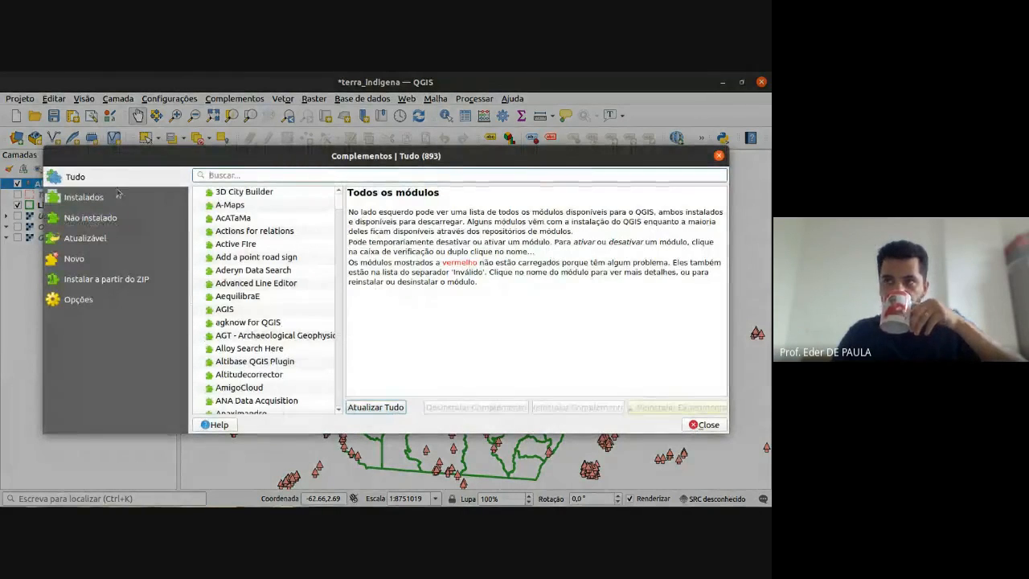
click(116, 197)
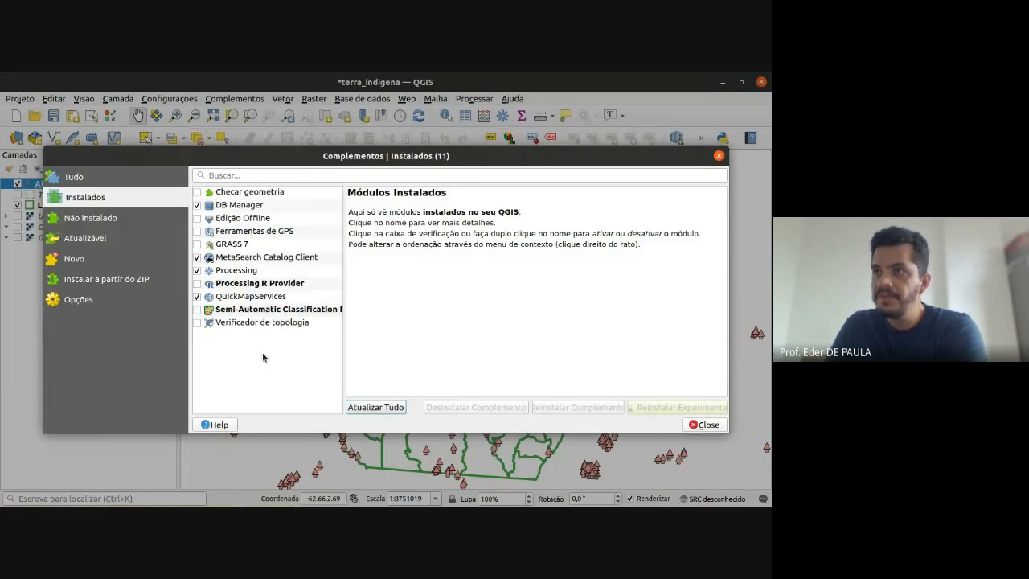
- Search all available plugins for "anali", and clear the search term
click(74, 176)
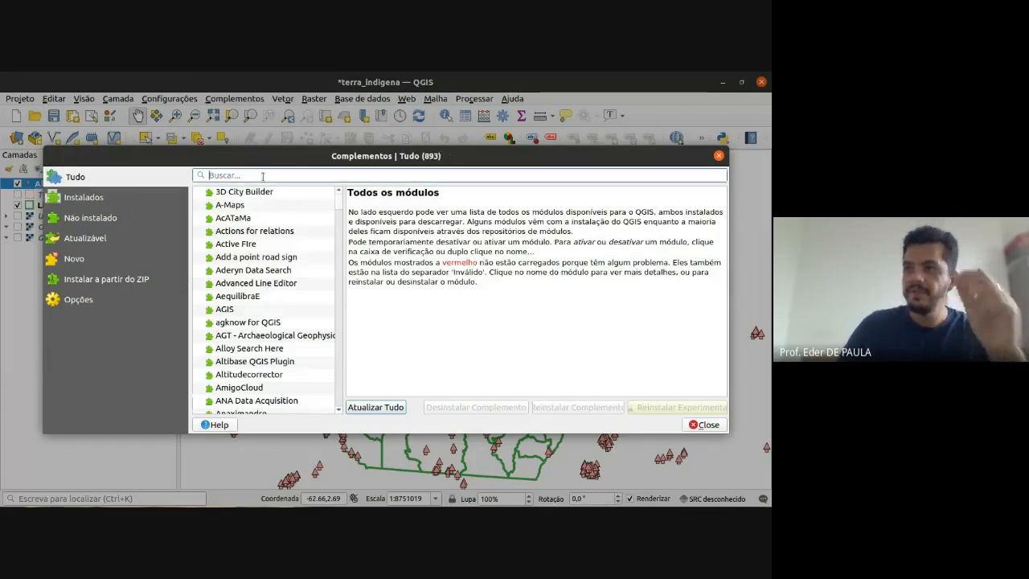
click(263, 175)
text(ana)
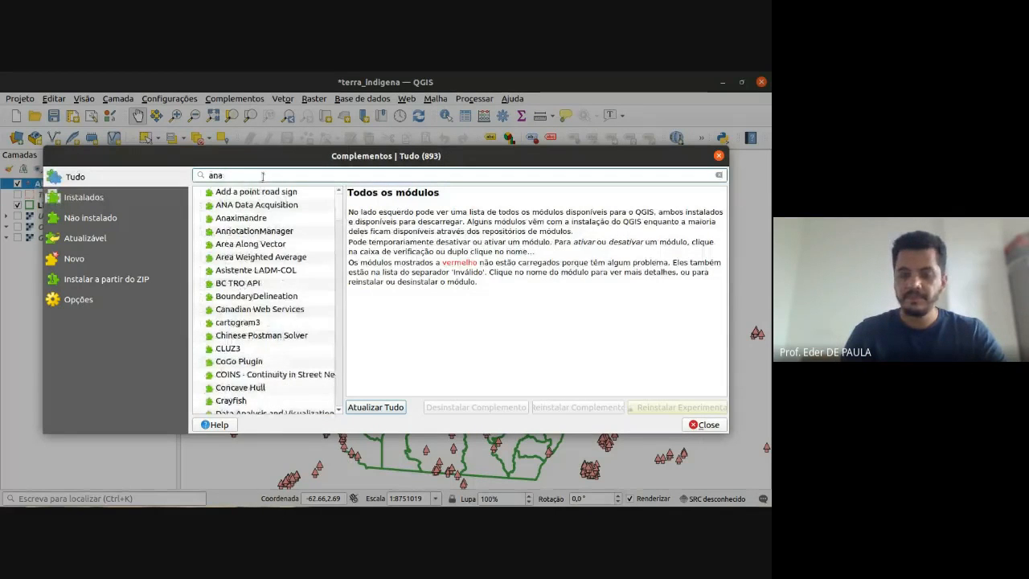
text(li)
key(BackSpace)
key(BackSpace)
key(BackSpace)
key(BackSpace)
key(BackSpace)
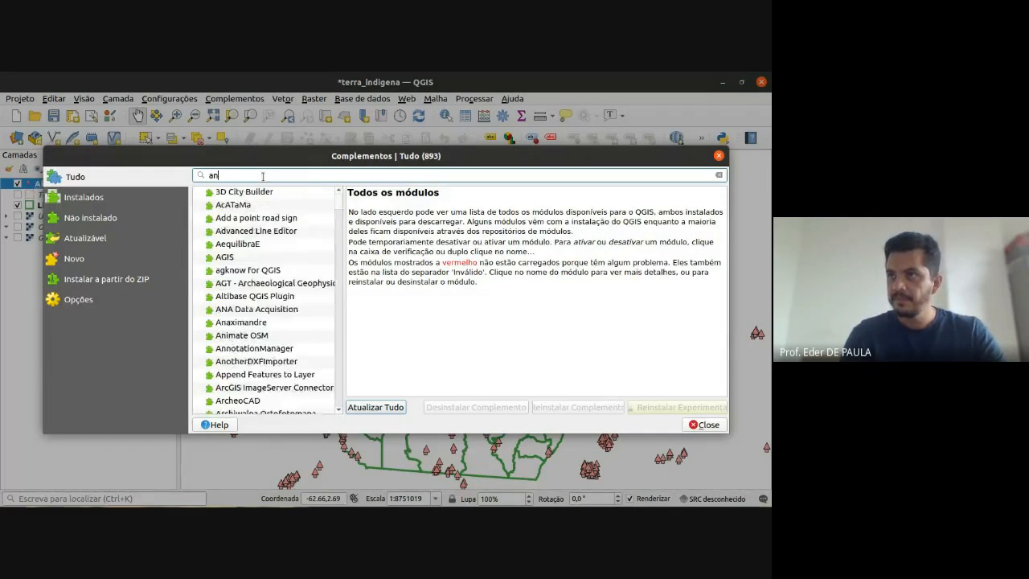
- Search all available plugins for "espaci"
text(espca)
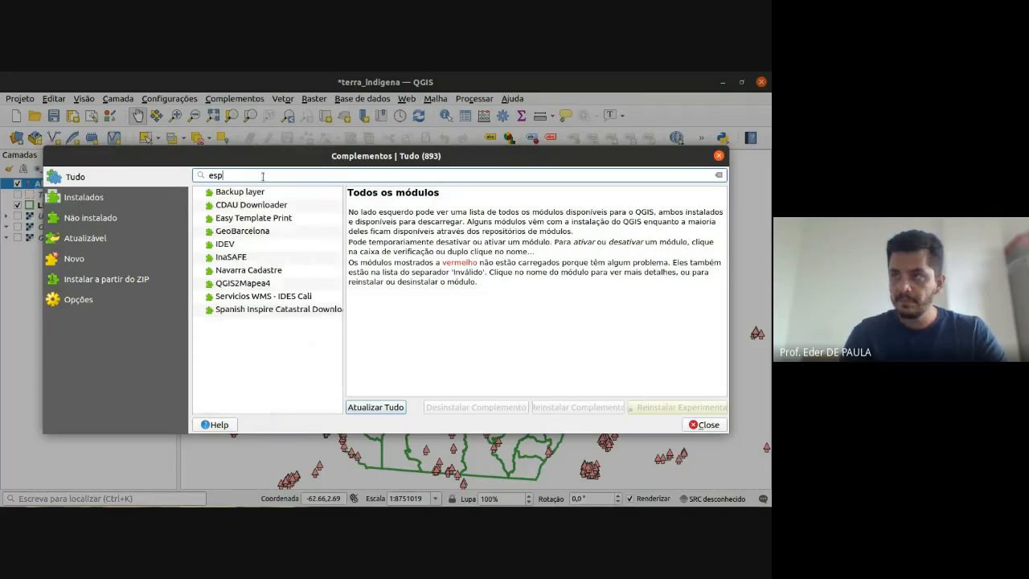
key(BackSpace)
key(BackSpace)
text(aci)
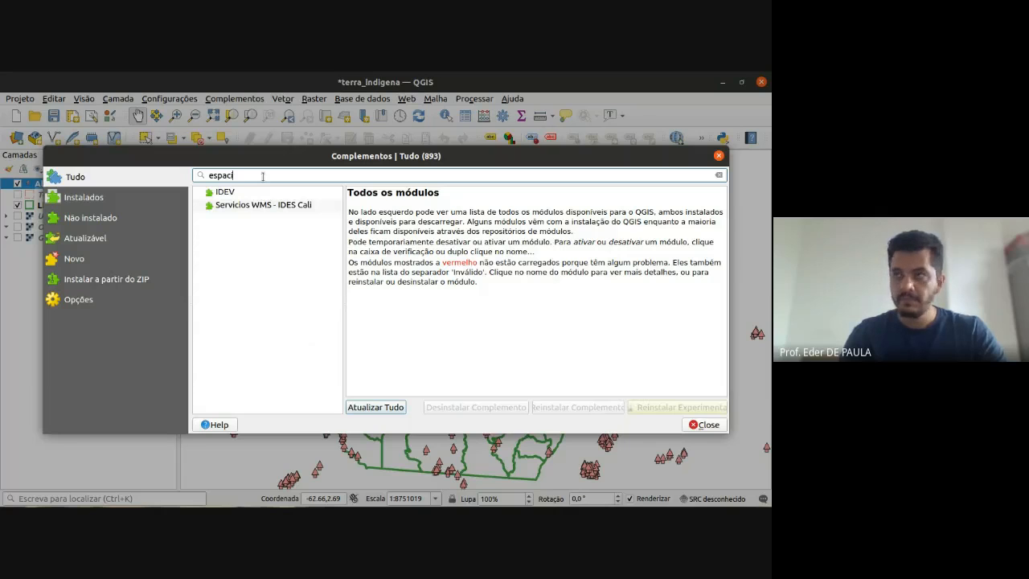
- Search all available plugins for "spatial" instead and look through the matching plugins
key(BackSpace)
key(BackSpace)
key(BackSpace)
key(BackSpace)
key(BackSpace)
key(BackSpace)
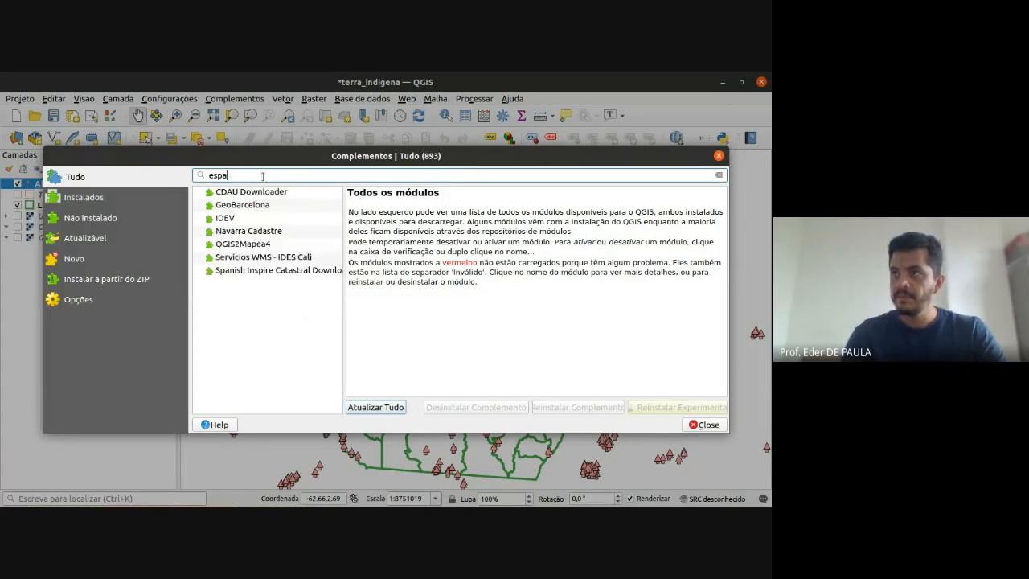
text(s)
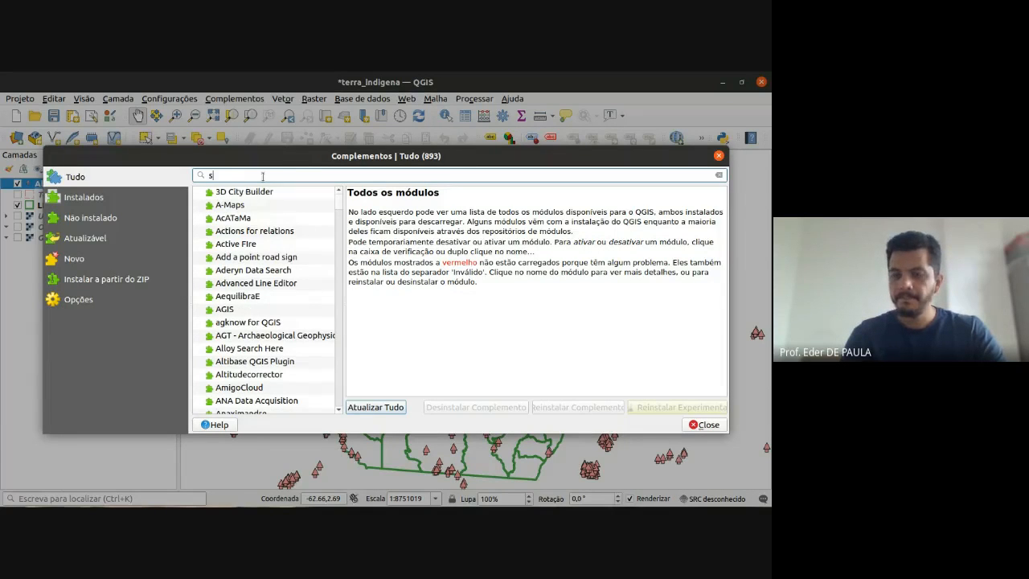
text(pati)
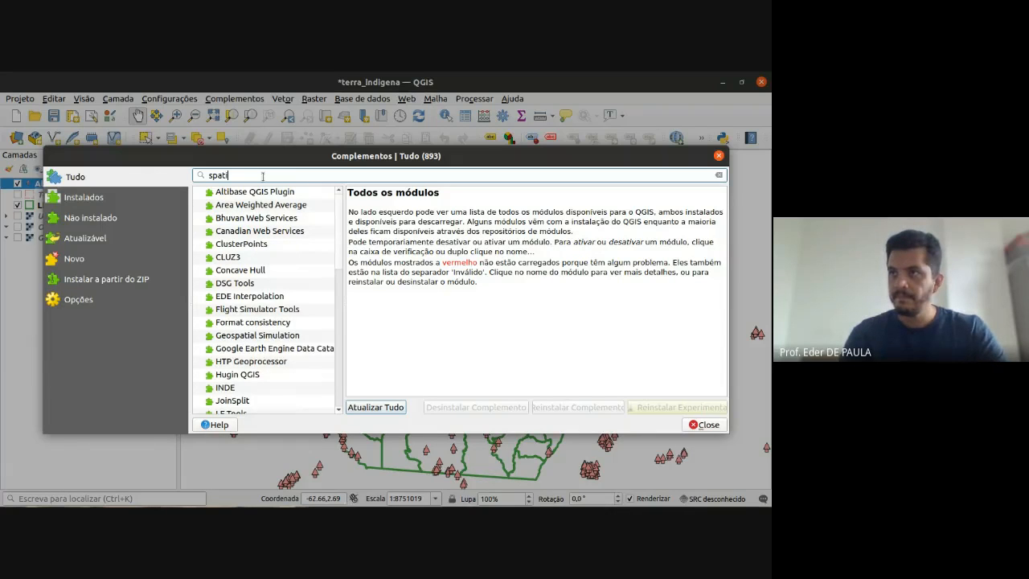
text(al)
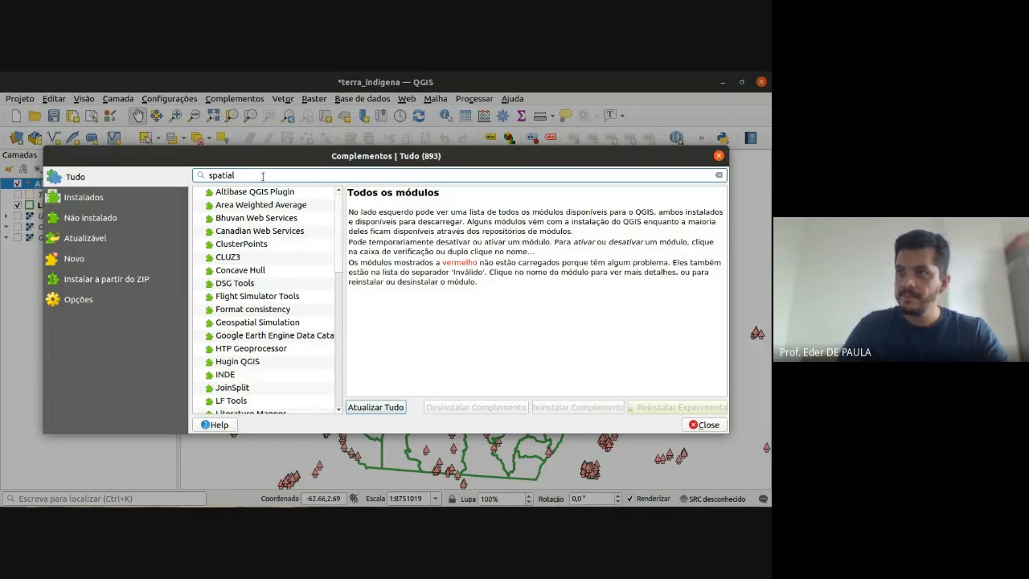
scroll(236, 298, down, 4)
scroll(236, 298, down, 3)
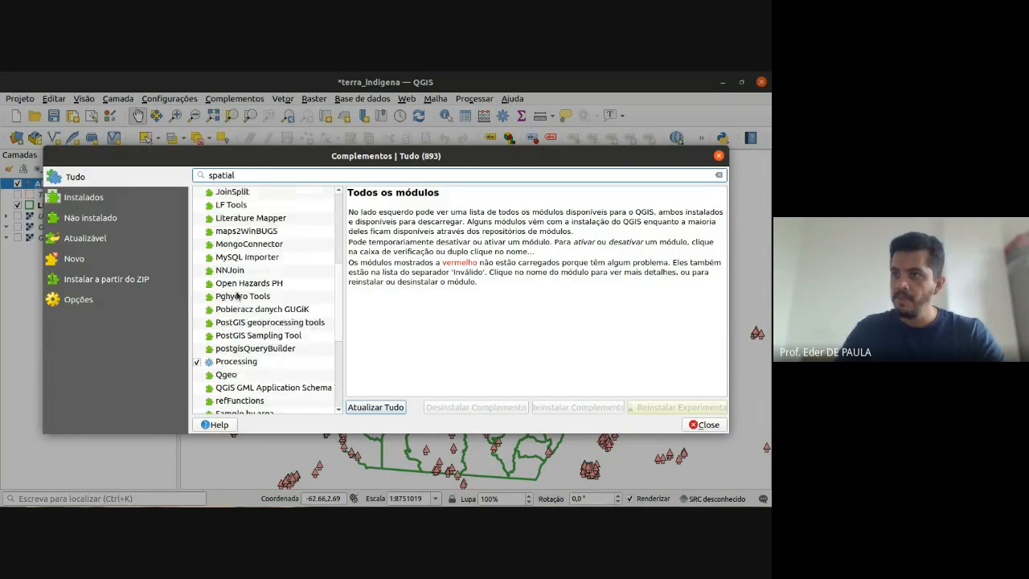
scroll(236, 297, down, 1)
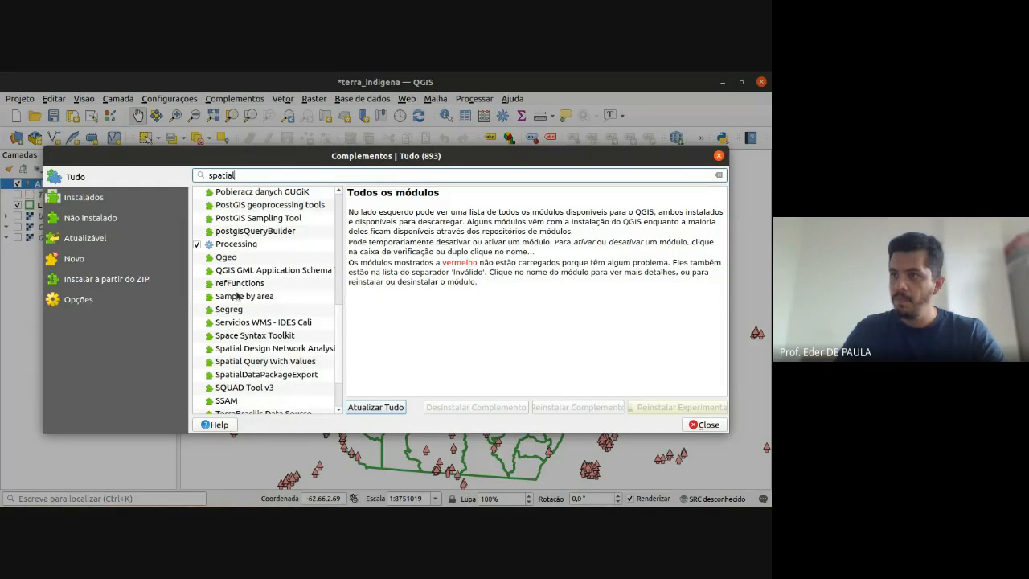
scroll(238, 297, down, 1)
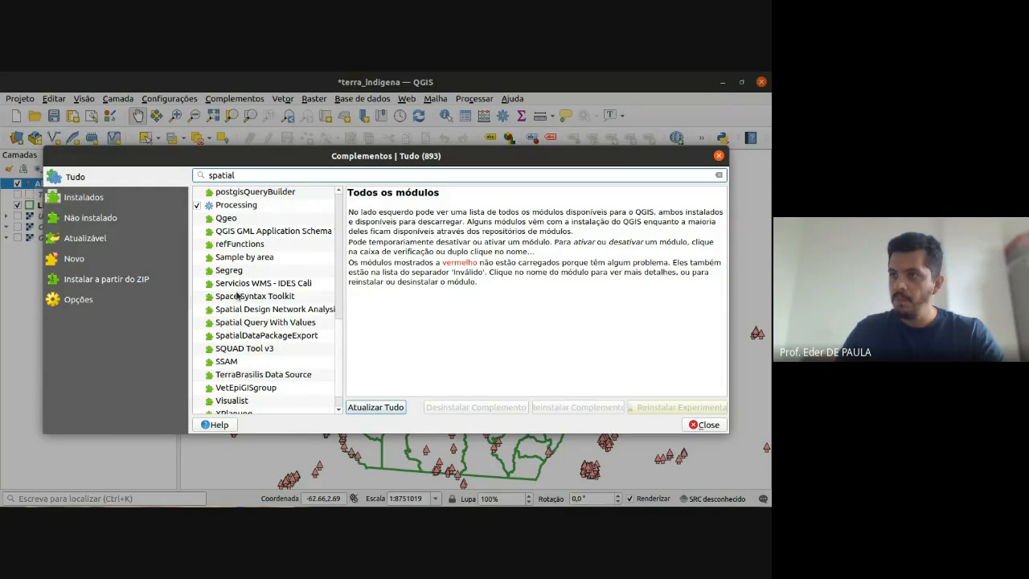
scroll(238, 297, down, 1)
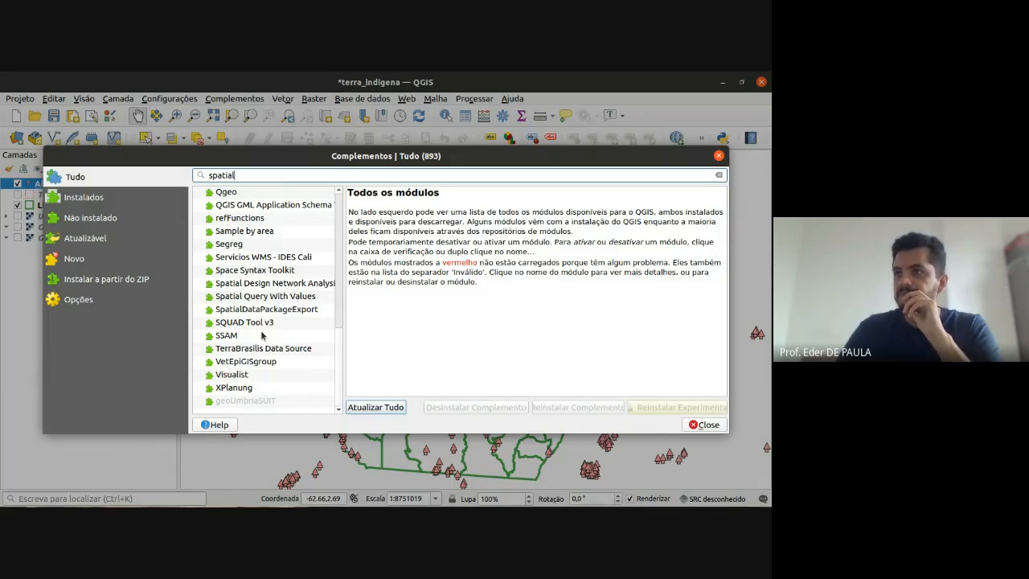
scroll(262, 336, up, 4)
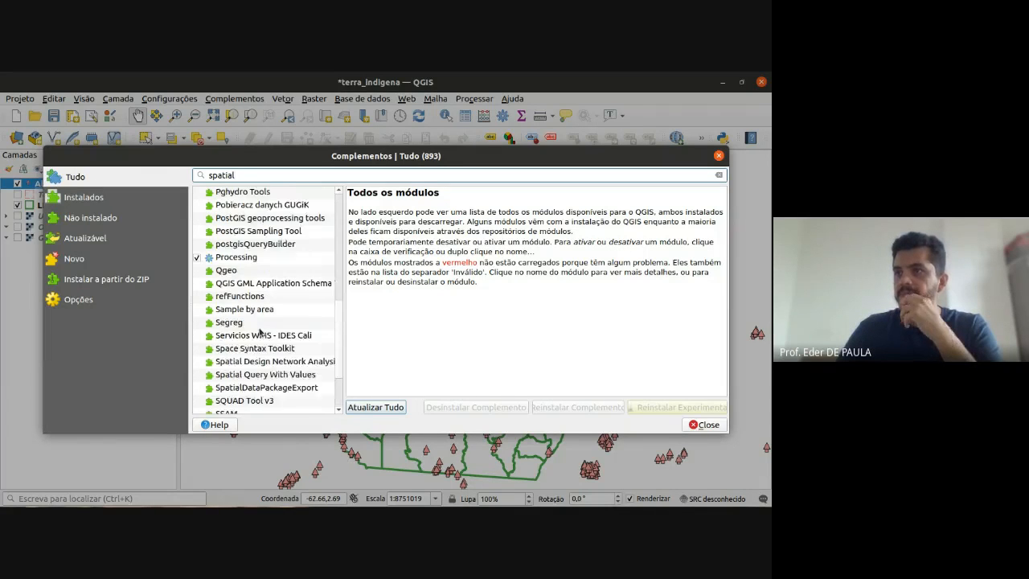
scroll(259, 332, up, 4)
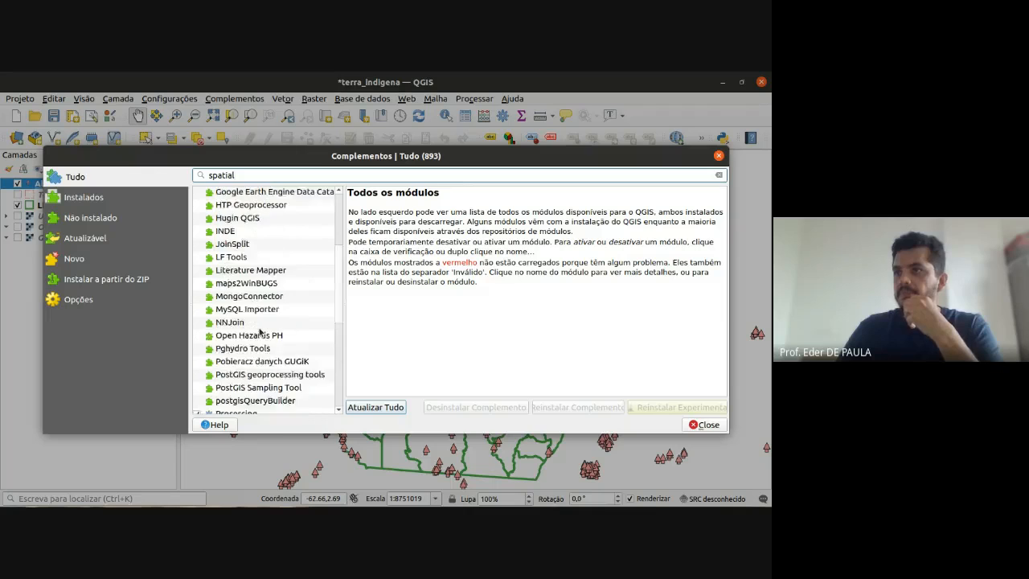
- Return to the installed plugins with the search term cleared, and close the plugin manager
click(95, 195)
drag(249, 176, 172, 175)
key(BackSpace)
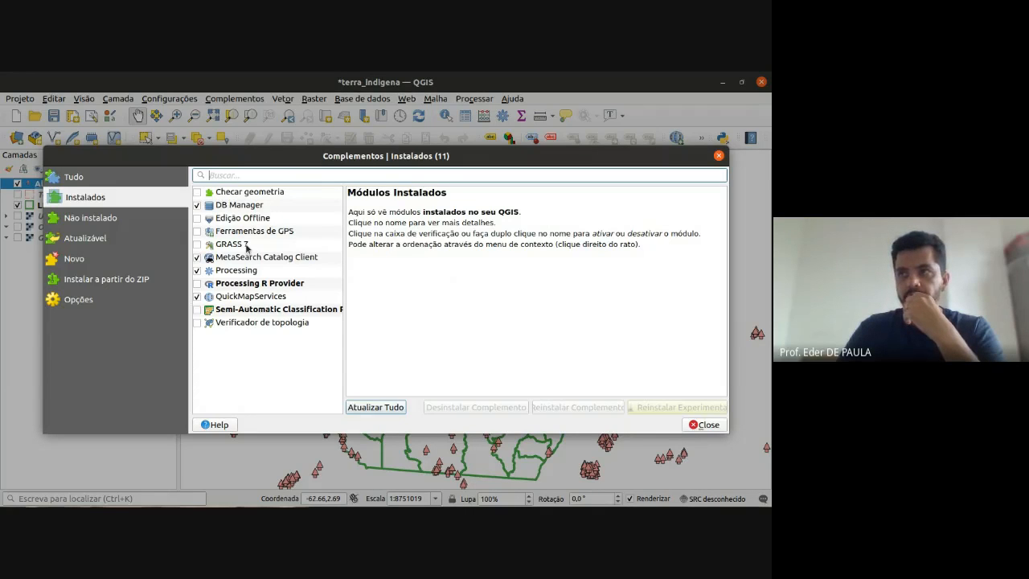
click(720, 157)
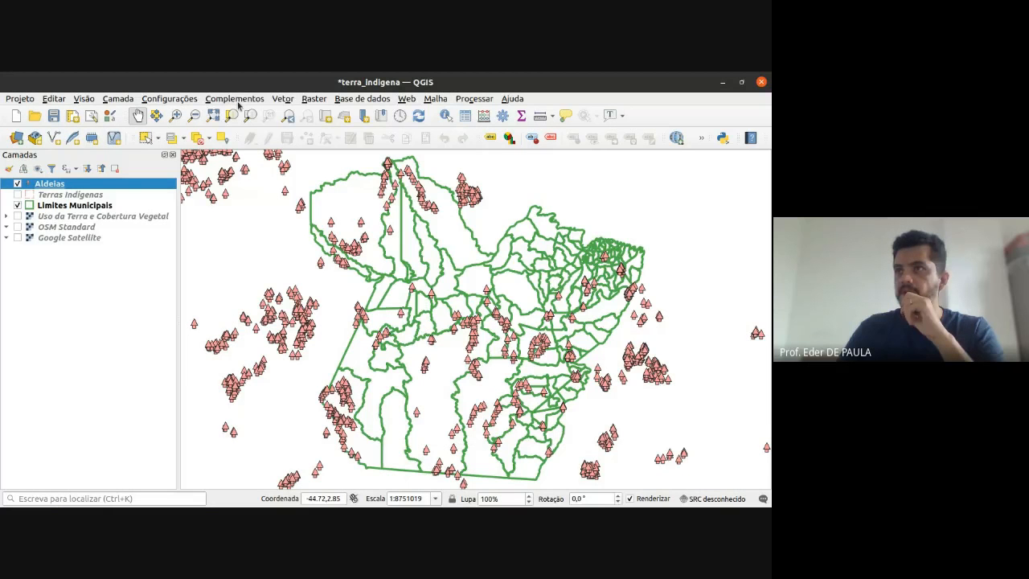
- Look through the vector geometry, analysis and research tools for ones that relate the two layers spatially
click(234, 98)
mouse_move(279, 101)
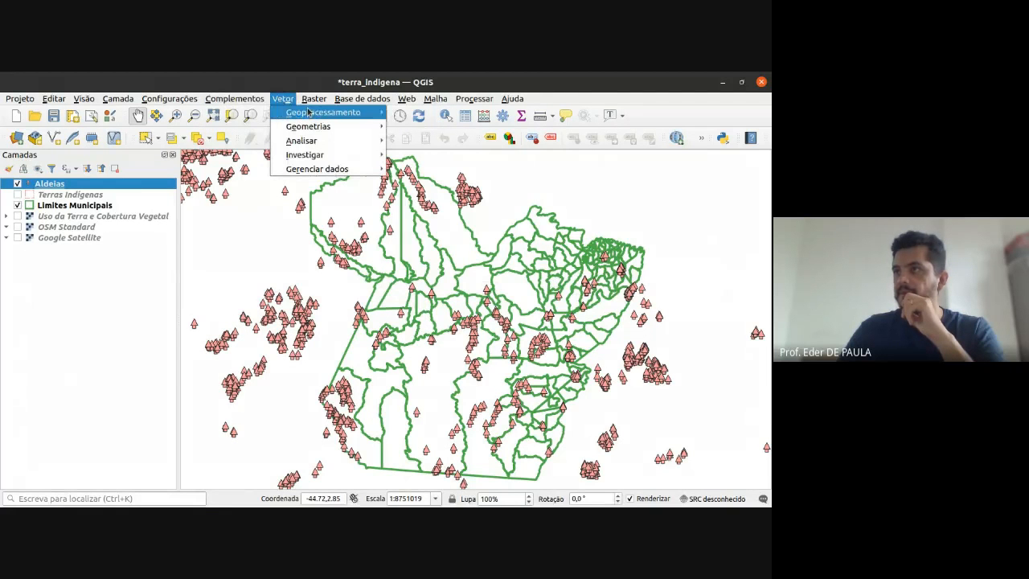
mouse_move(308, 112)
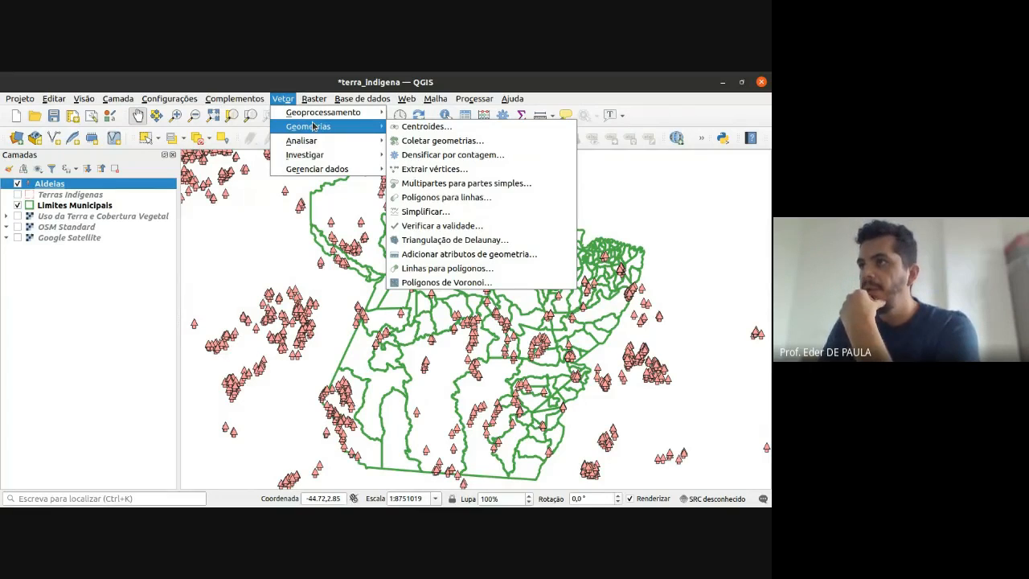
mouse_move(332, 141)
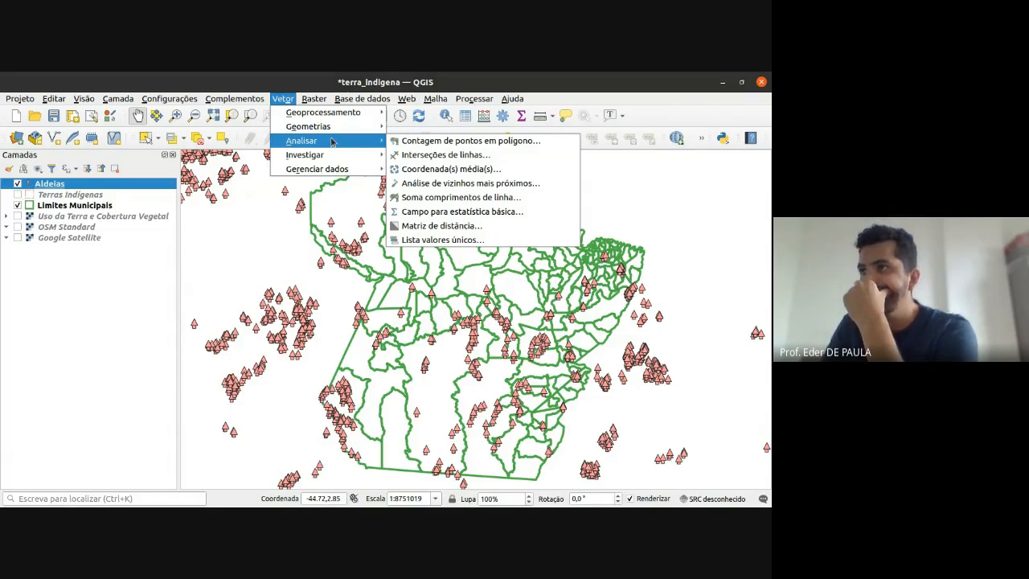
mouse_move(347, 157)
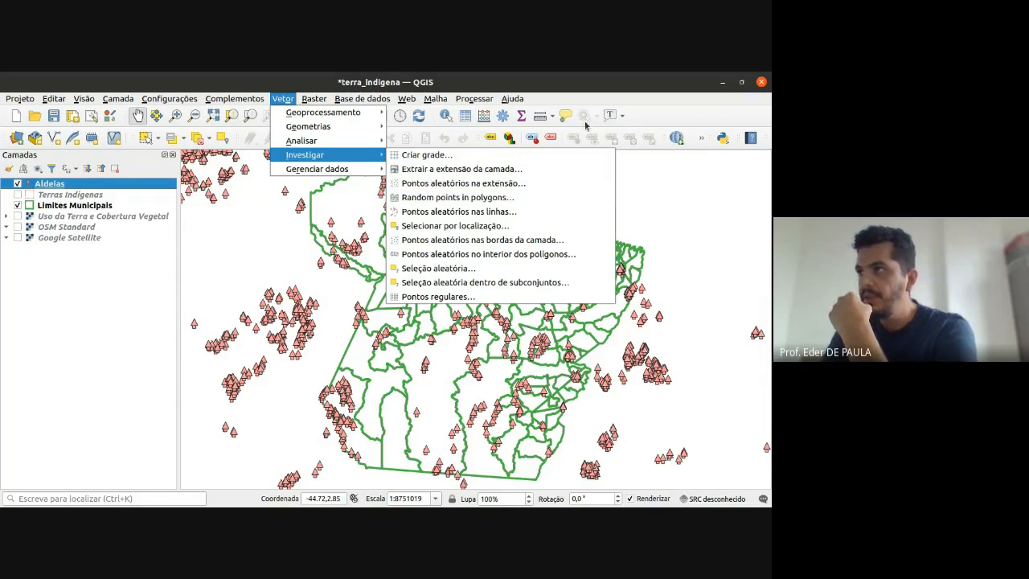
click(642, 107)
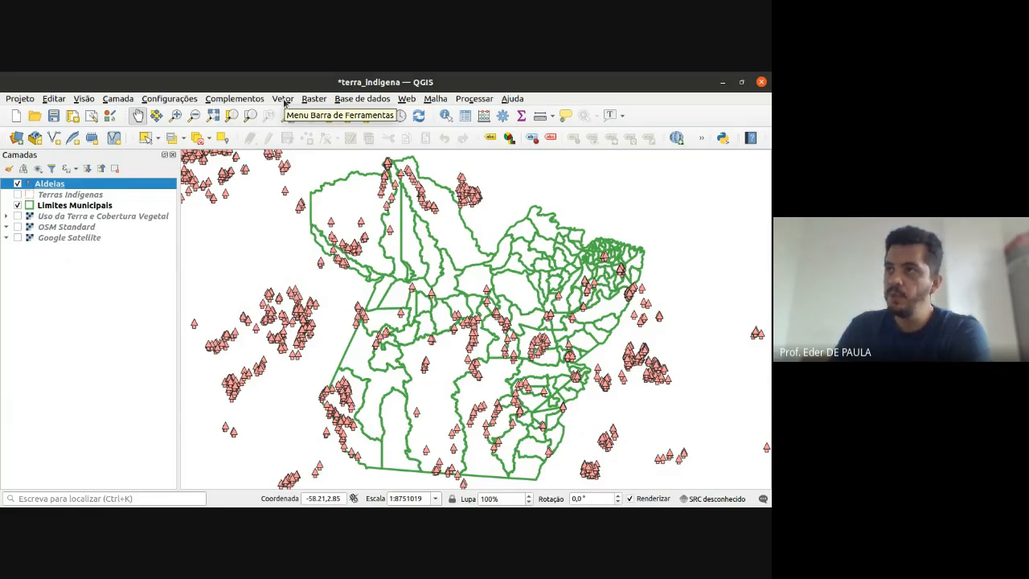
- Open the Select by Location tool from the vector research tools and move its dialog to uncover part of the map
click(282, 99)
mouse_move(357, 142)
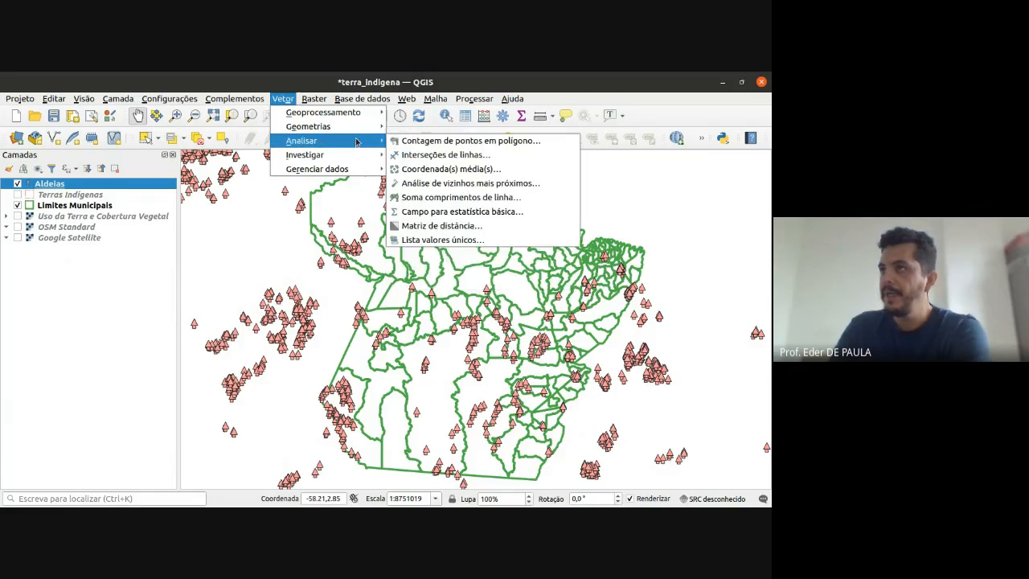
mouse_move(358, 159)
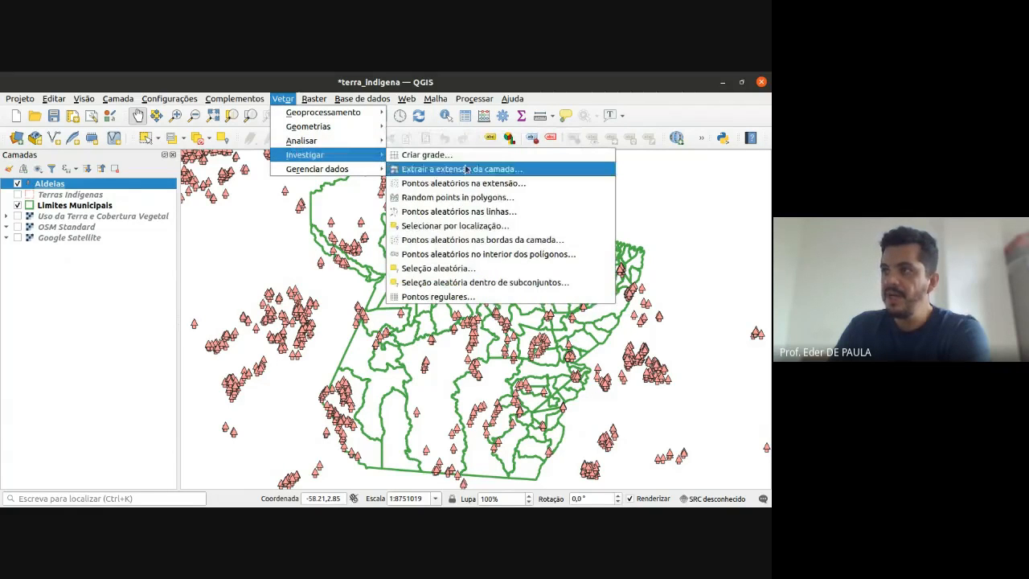
click(527, 228)
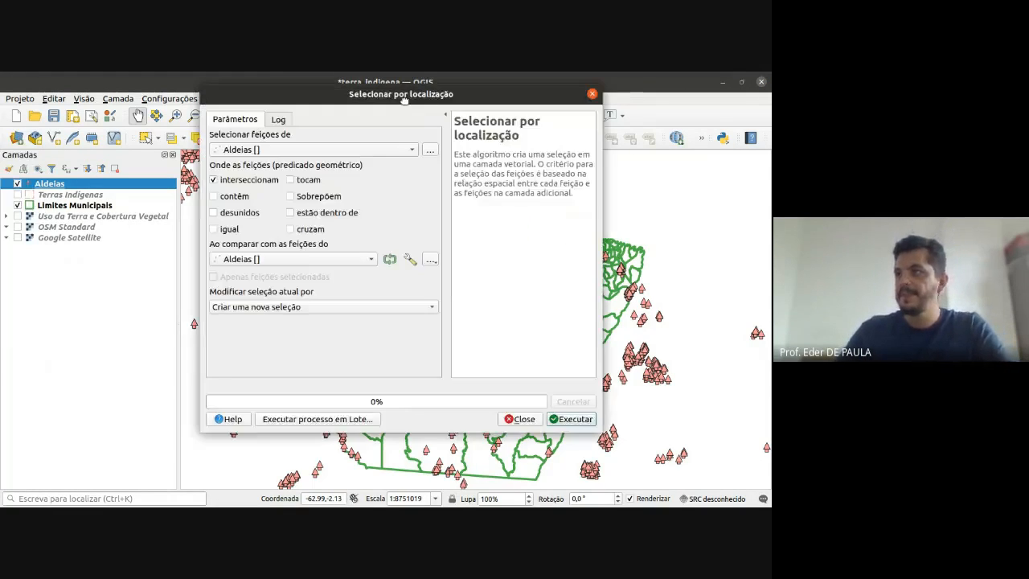
drag(409, 99, 390, 136)
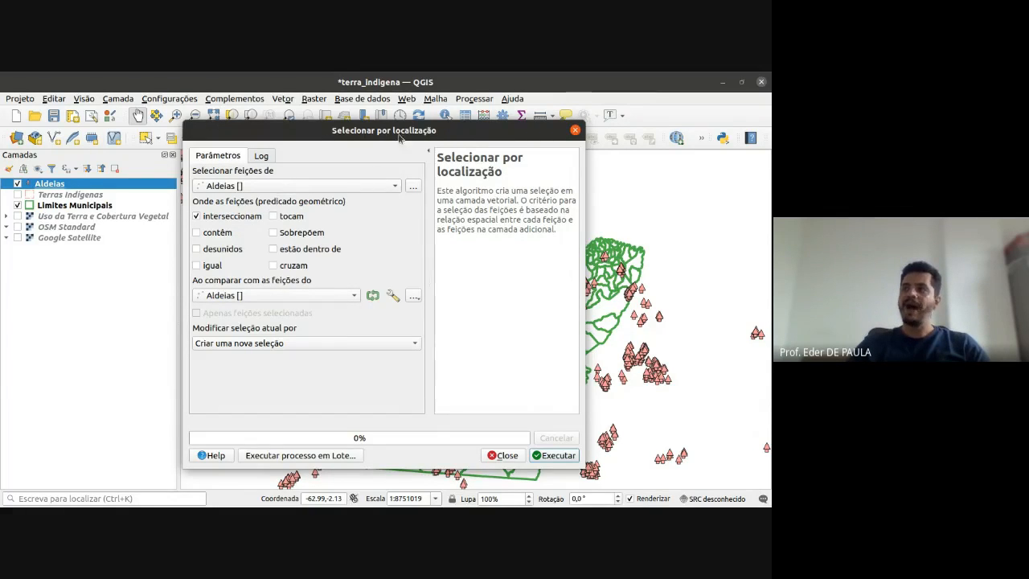
drag(397, 129, 305, 151)
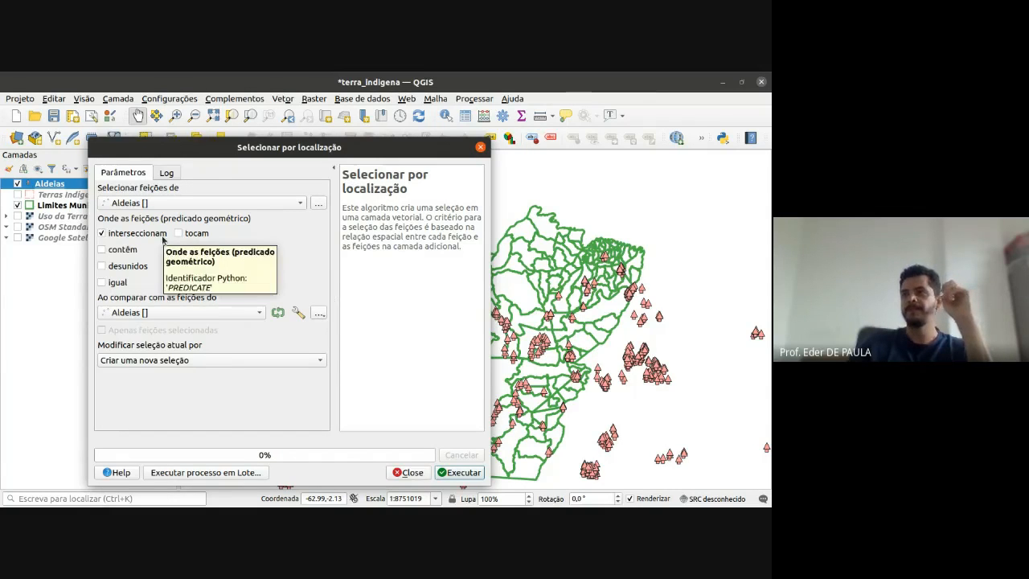
drag(336, 150, 328, 125)
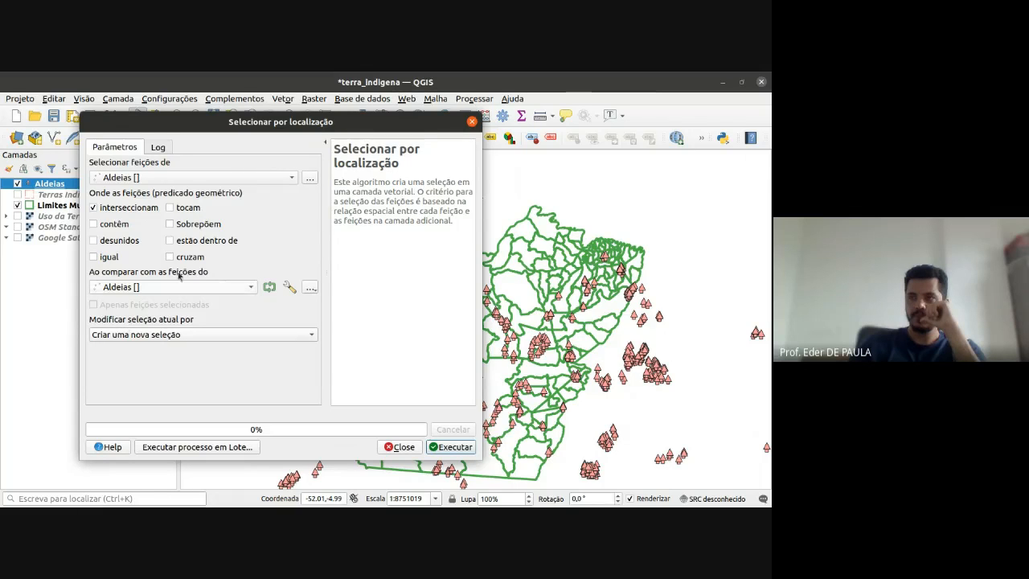
- Create a new selection of the Aldeias features that are within ("estão dentro de") Limites Municipais, with the intersect predicate turned off
click(170, 240)
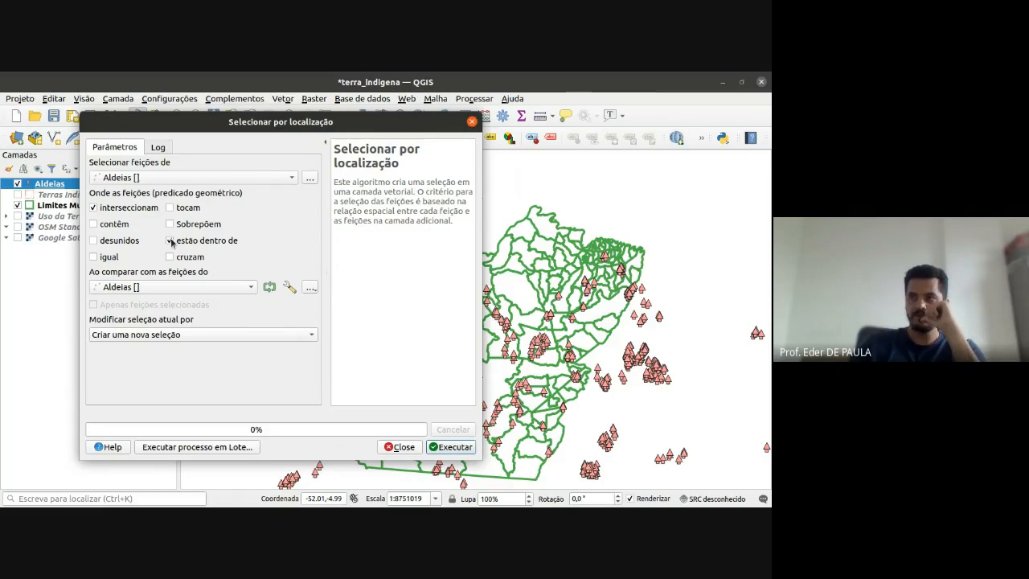
click(97, 209)
click(161, 287)
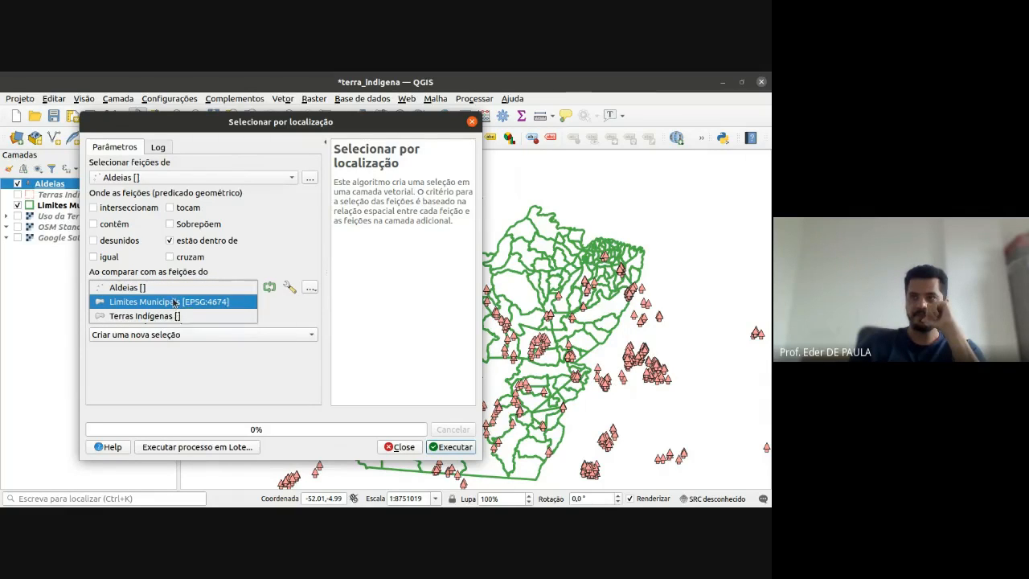
click(174, 302)
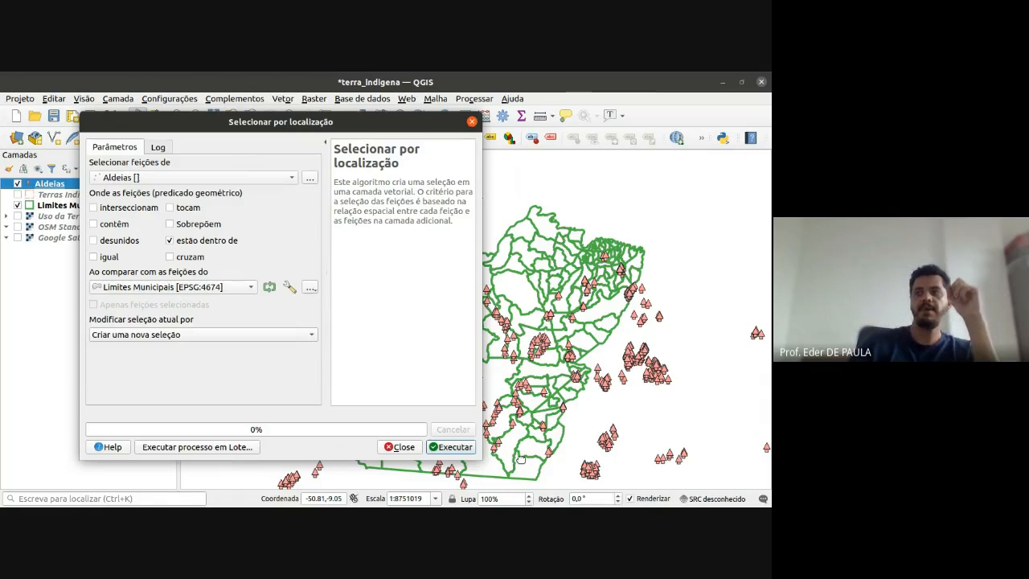
click(468, 447)
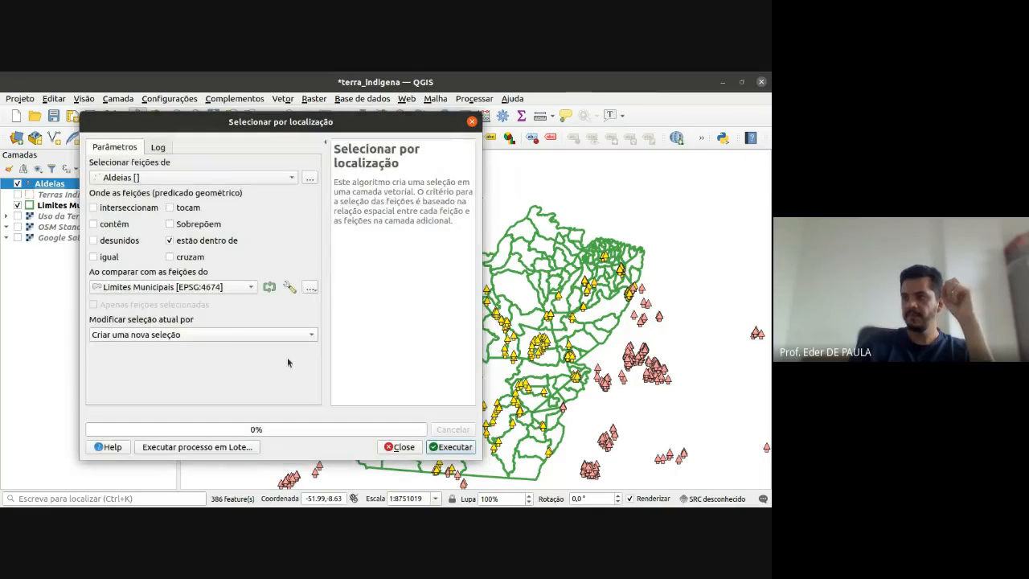
- Move the dialog aside and examine up close which Aldeias points along the north-western municipal boundary are selected
drag(232, 123, 36, 127)
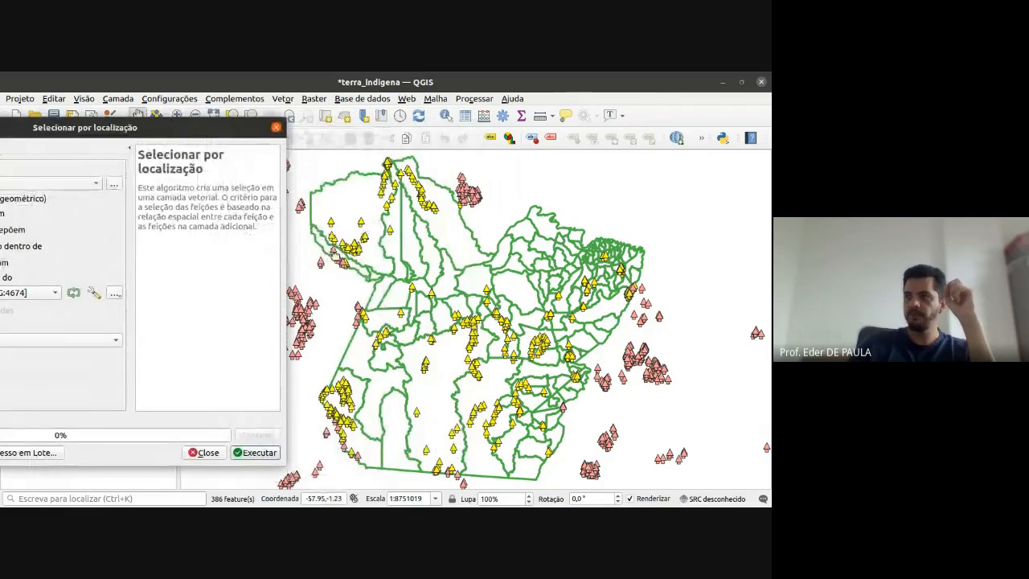
scroll(337, 255, up, 4)
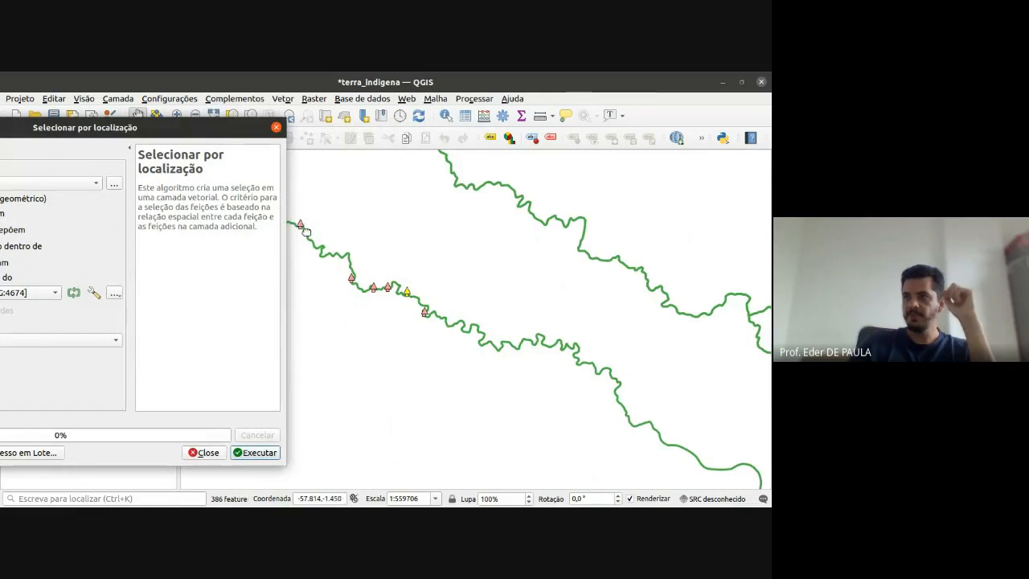
scroll(305, 233, up, 1)
scroll(436, 340, up, 1)
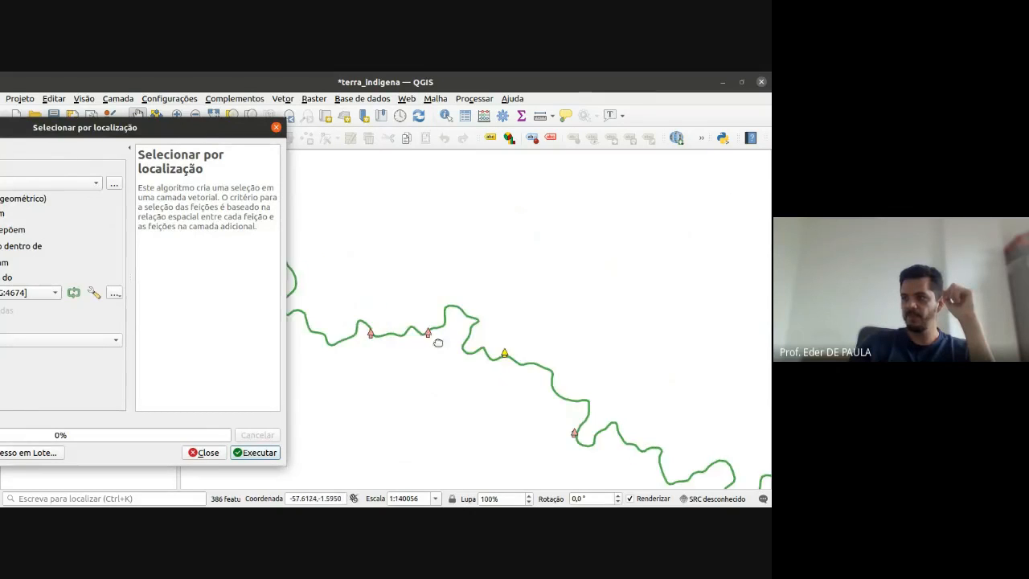
scroll(429, 334, up, 1)
scroll(432, 334, up, 1)
scroll(445, 342, up, 1)
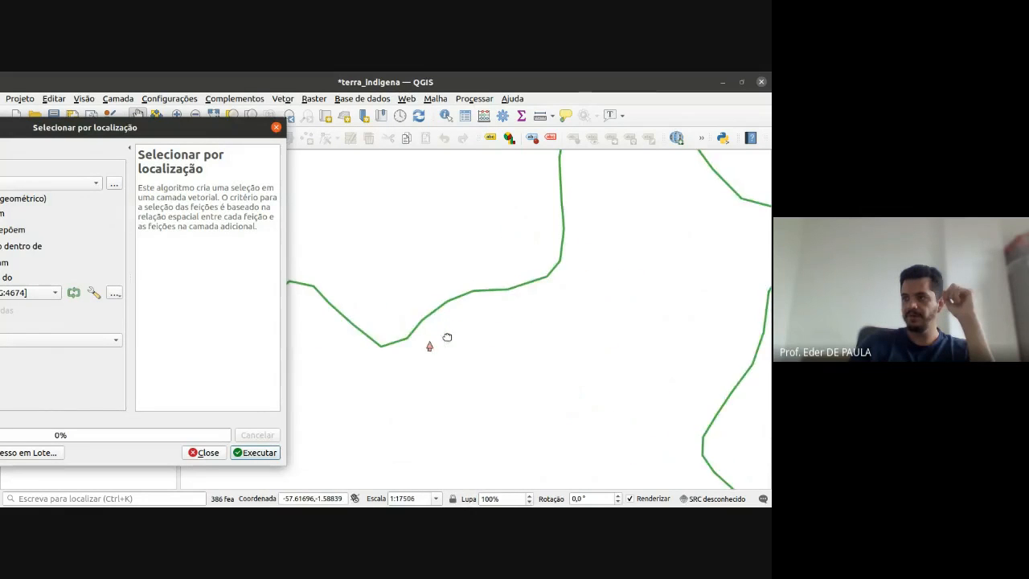
scroll(448, 333, down, 3)
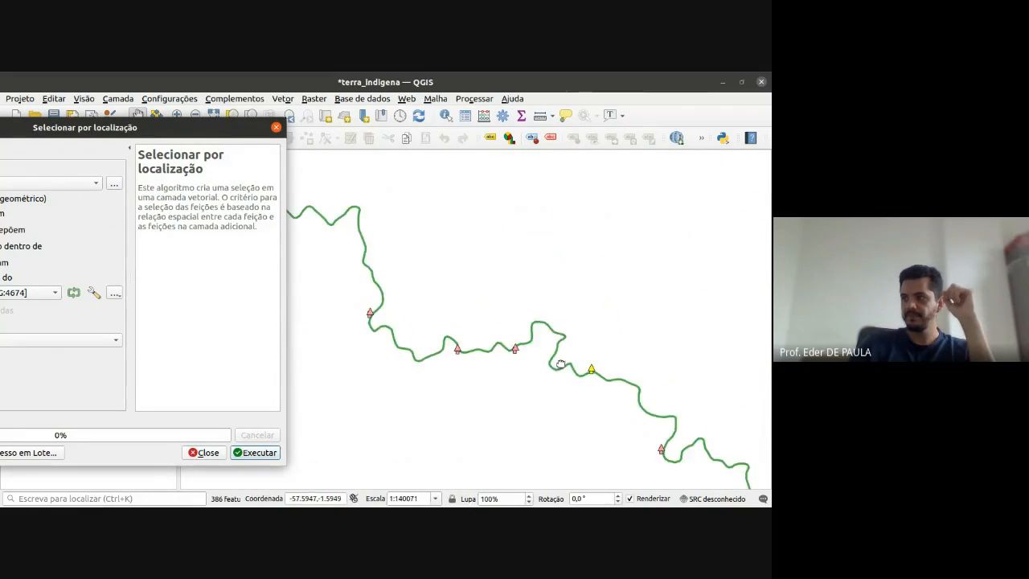
scroll(585, 357, up, 3)
scroll(582, 356, down, 3)
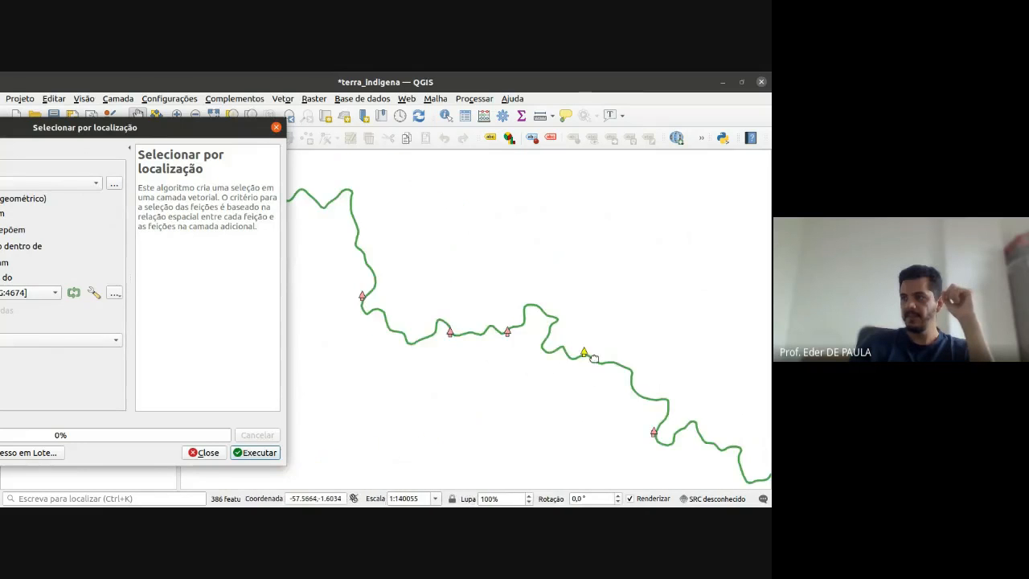
scroll(549, 355, down, 3)
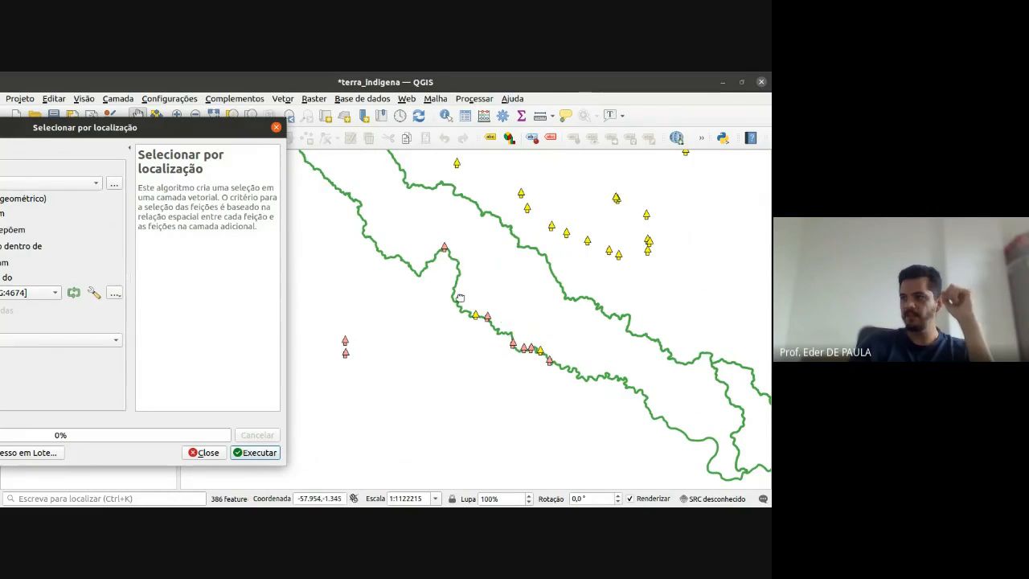
scroll(461, 260, down, 1)
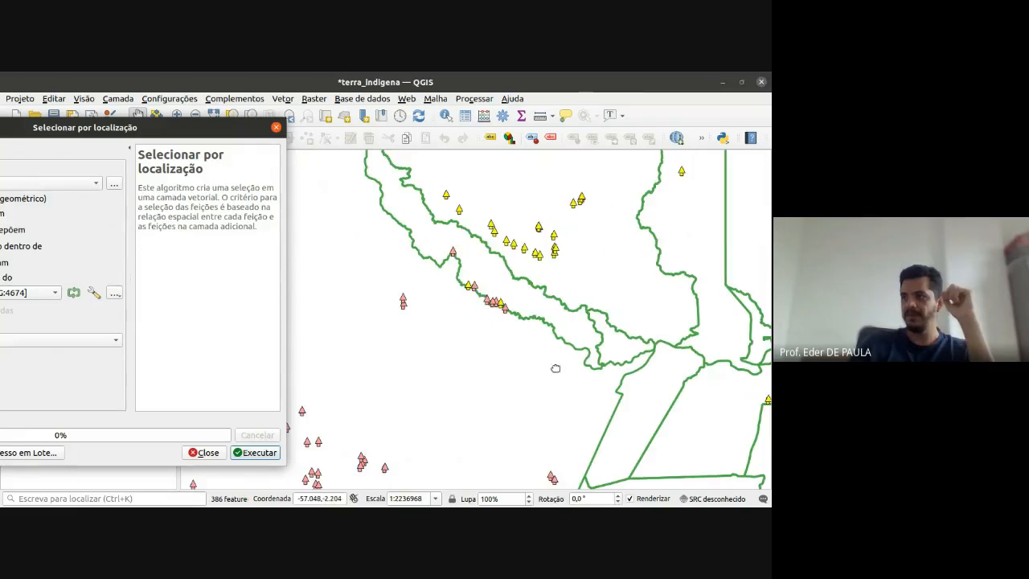
- Look over the selected Aldeias points across all the municipalities, and close the Select by Location dialog
drag(556, 366, 344, 362)
scroll(538, 338, down, 1)
drag(592, 367, 457, 361)
drag(609, 345, 542, 304)
drag(698, 400, 646, 327)
drag(609, 413, 574, 344)
scroll(577, 423, down, 1)
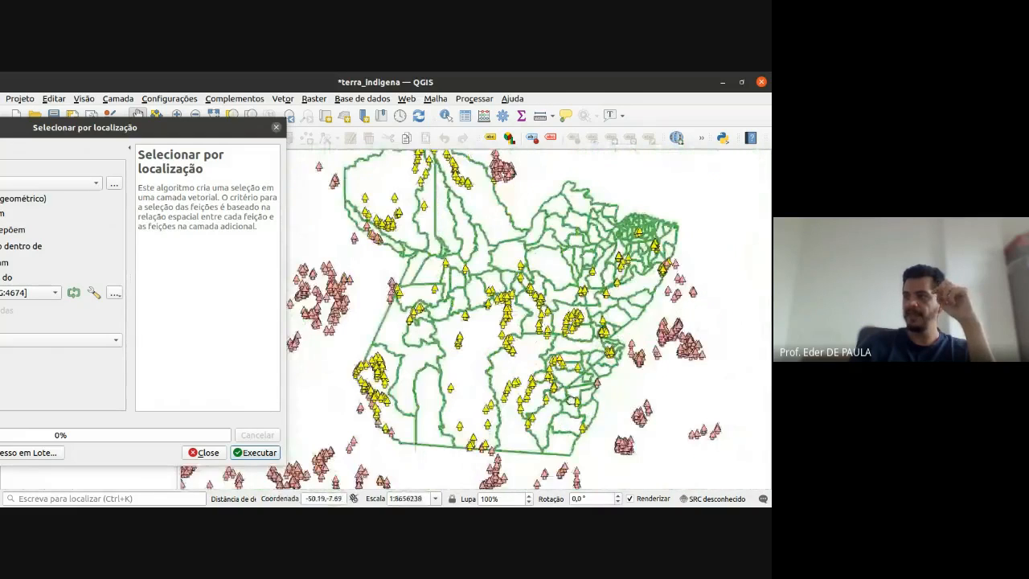
drag(576, 423, 604, 396)
drag(534, 322, 543, 406)
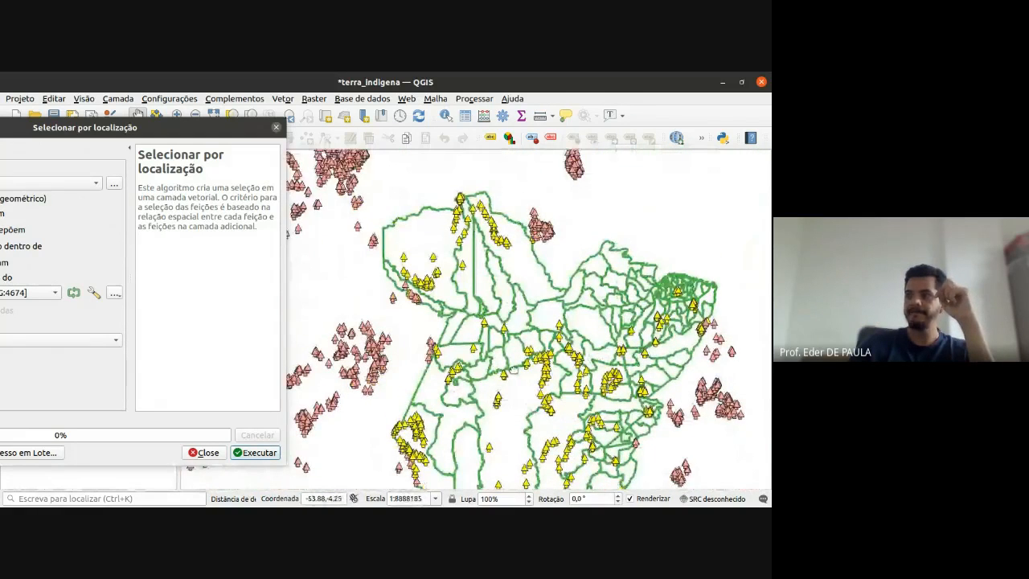
drag(514, 369, 487, 340)
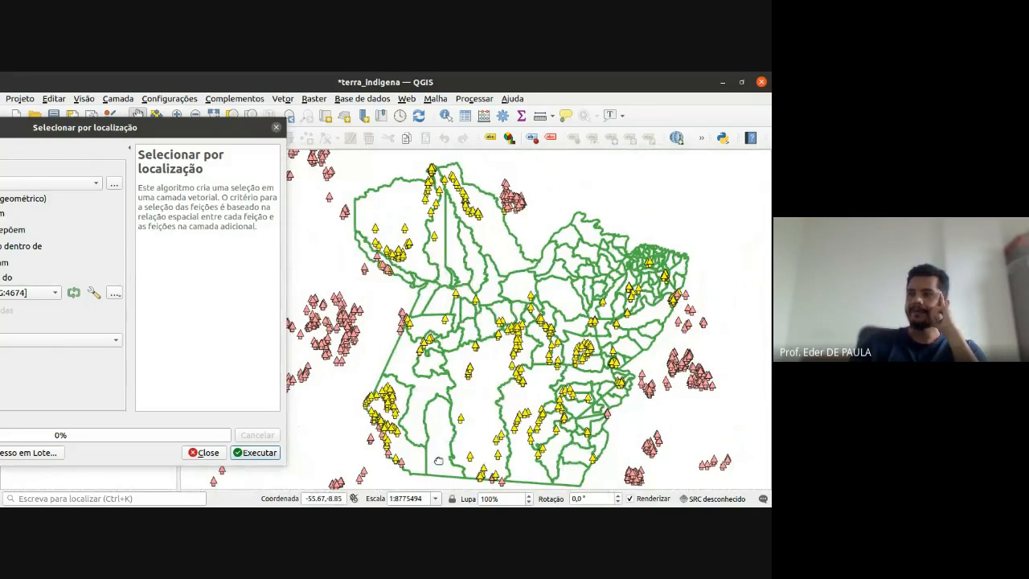
click(277, 129)
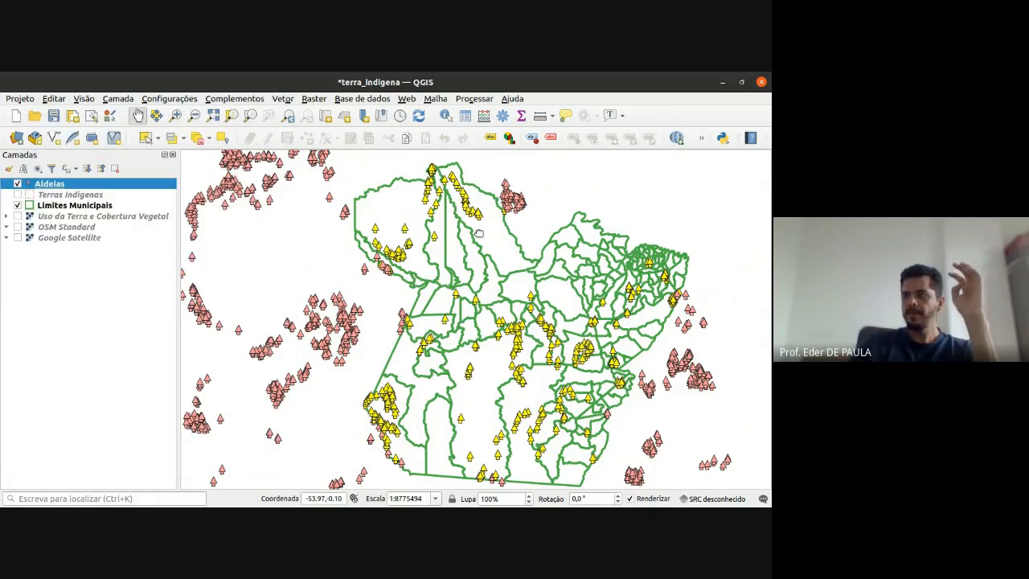
- Examine on which side of the north-western boundary line the unselected Aldeias points lie, compared with the selected ones nearby
scroll(392, 267, up, 1)
scroll(390, 267, up, 2)
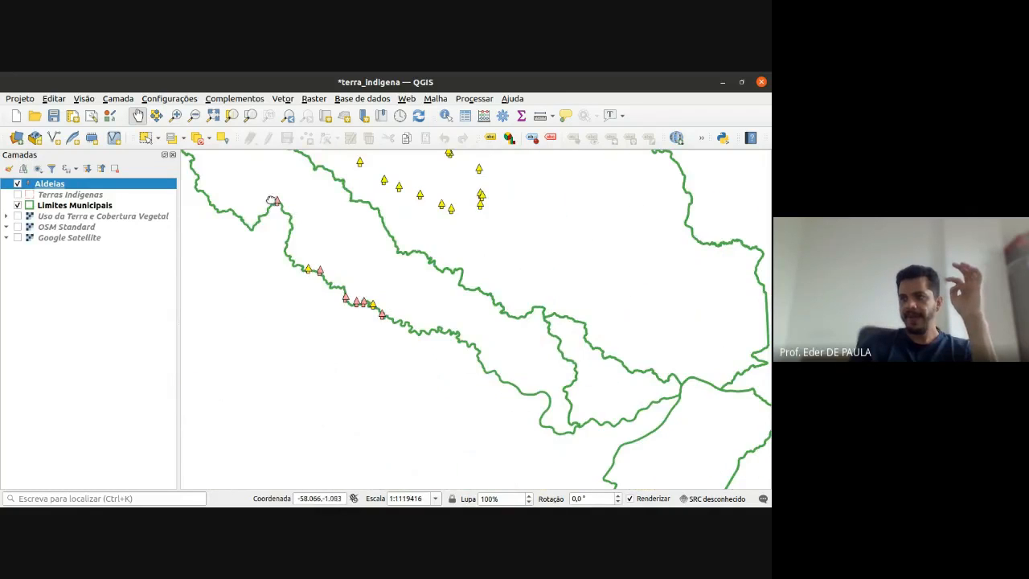
scroll(342, 293, up, 2)
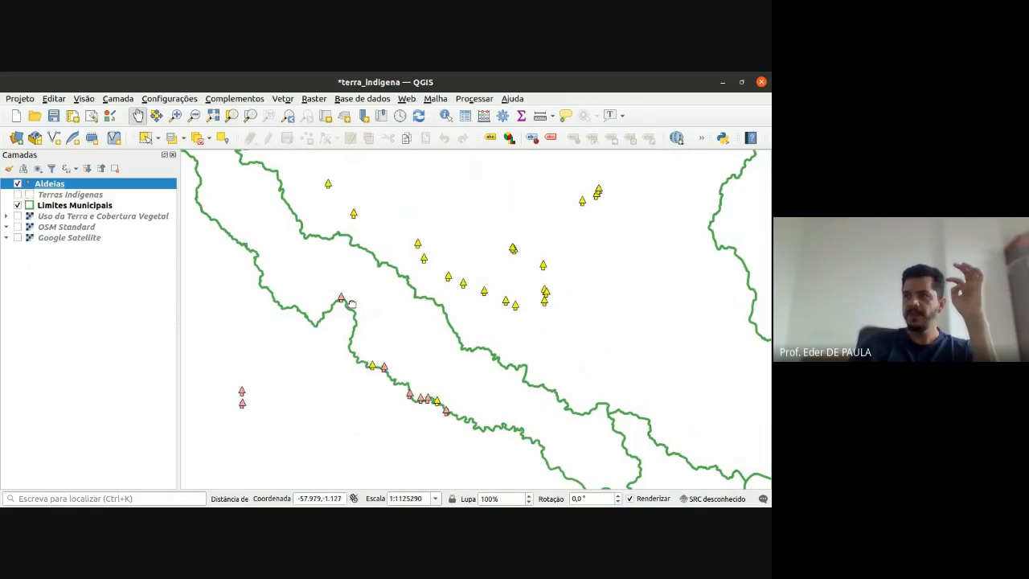
scroll(356, 333, up, 2)
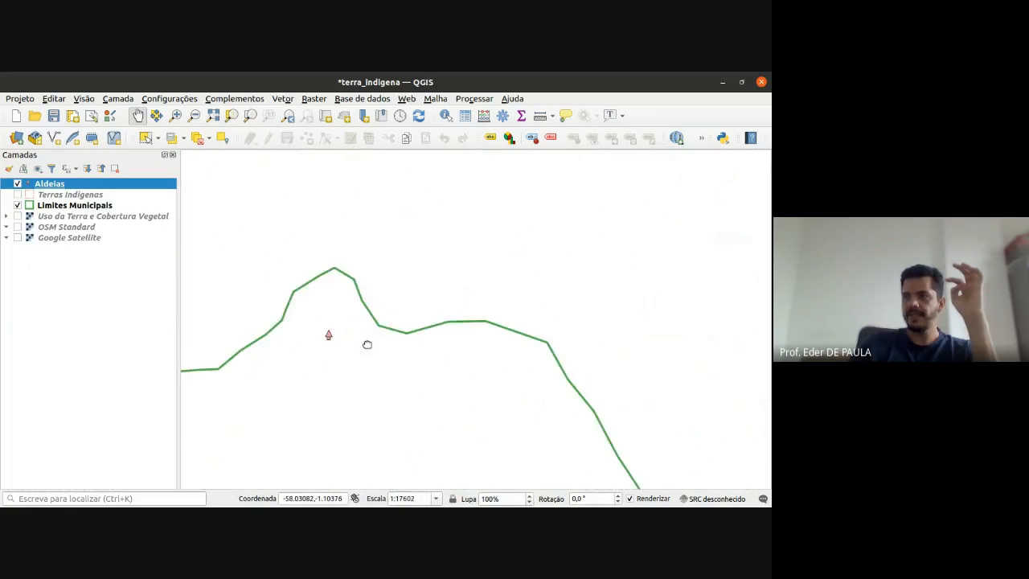
scroll(360, 338, down, 3)
scroll(377, 344, down, 2)
scroll(422, 406, up, 2)
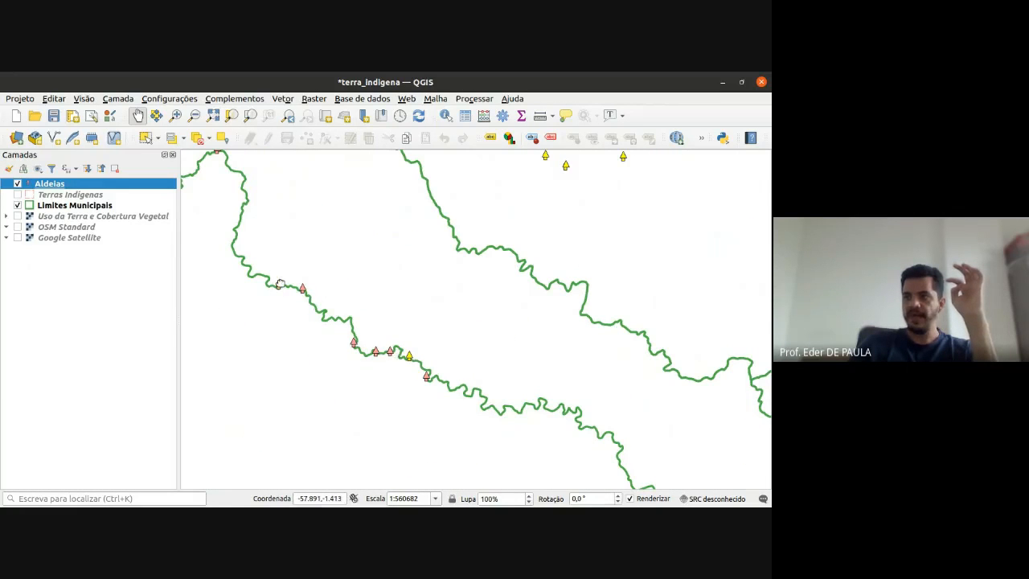
scroll(280, 302, down, 2)
scroll(241, 209, up, 2)
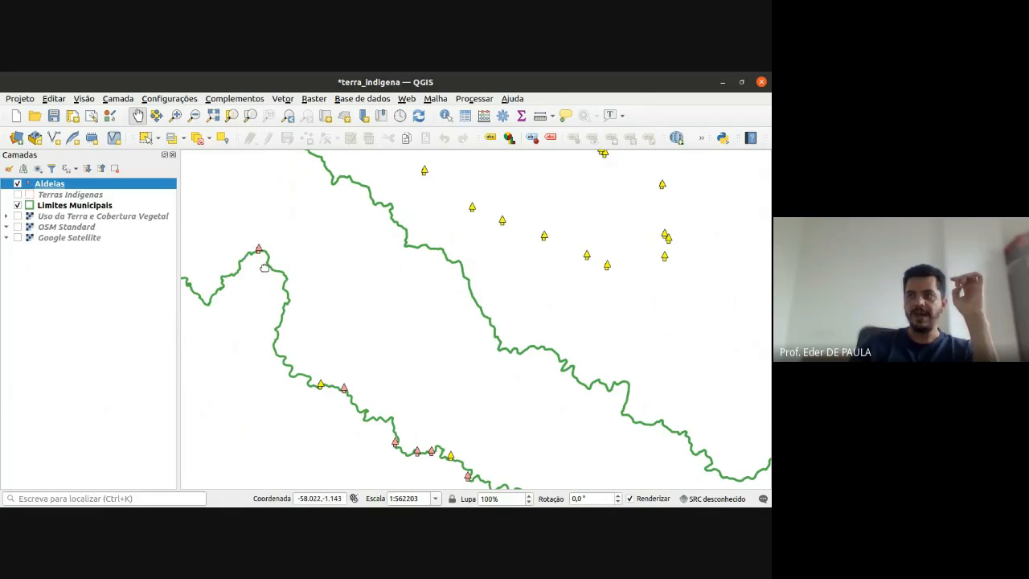
drag(348, 354, 299, 217)
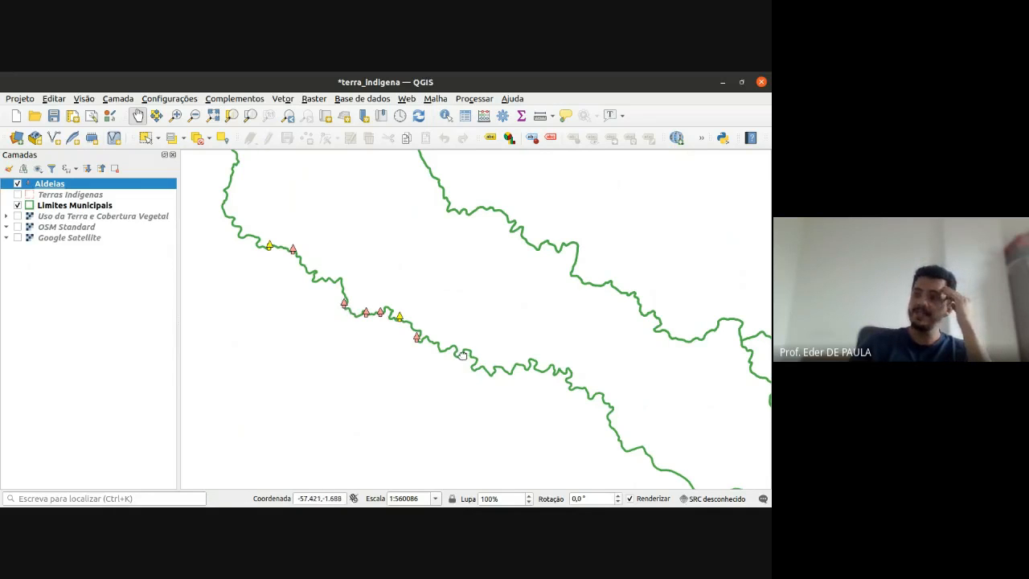
scroll(373, 260, down, 2)
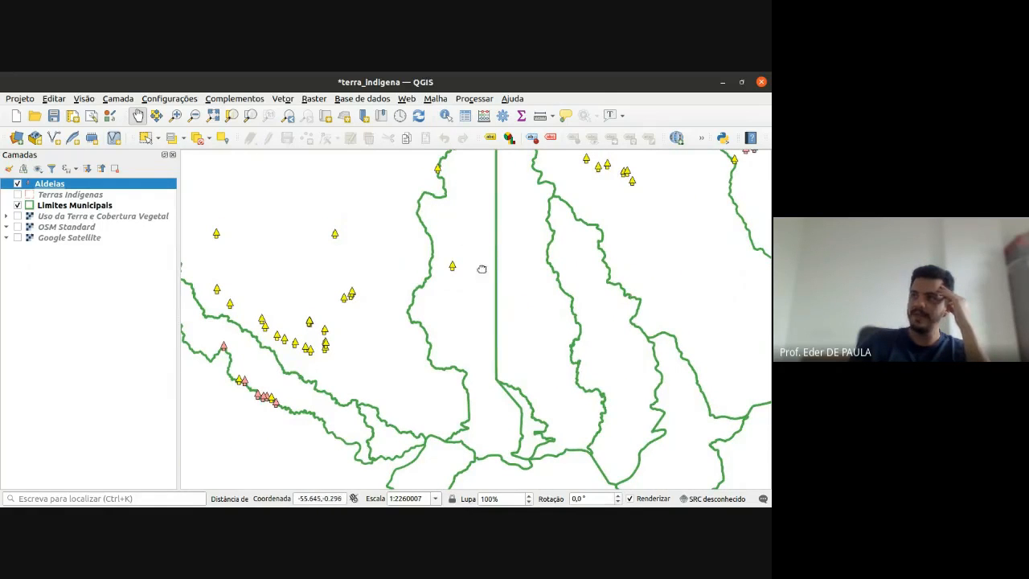
drag(352, 269, 486, 394)
drag(424, 345, 297, 211)
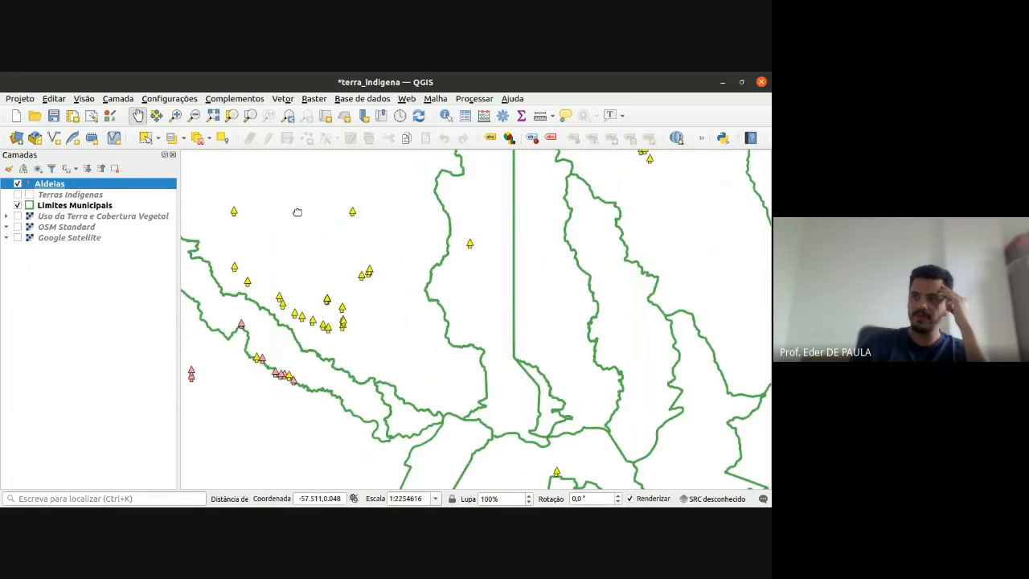
- Add the unselected Aldeias points lying along the north-western municipal boundary to the current selection
drag(306, 301, 421, 287)
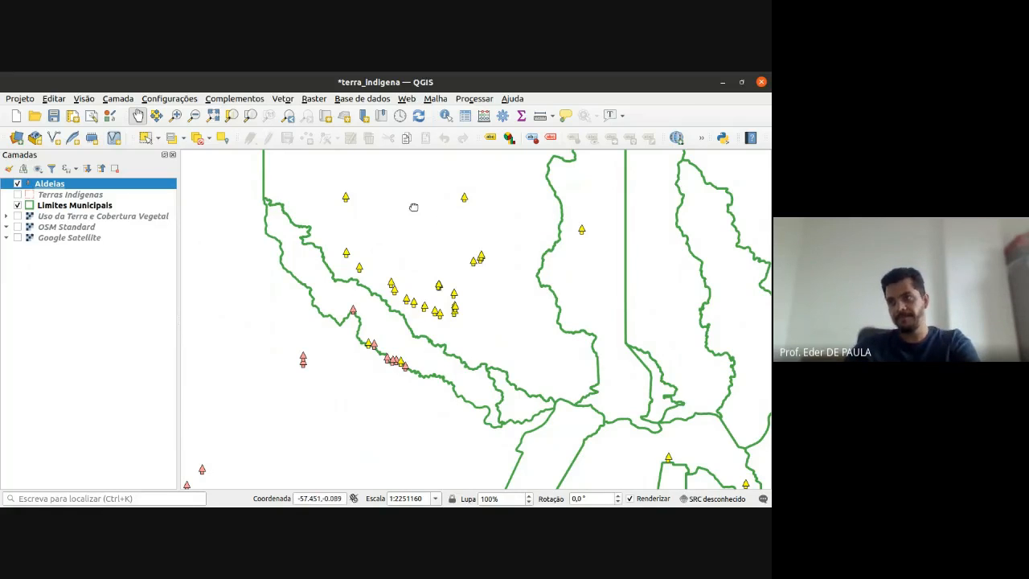
click(148, 139)
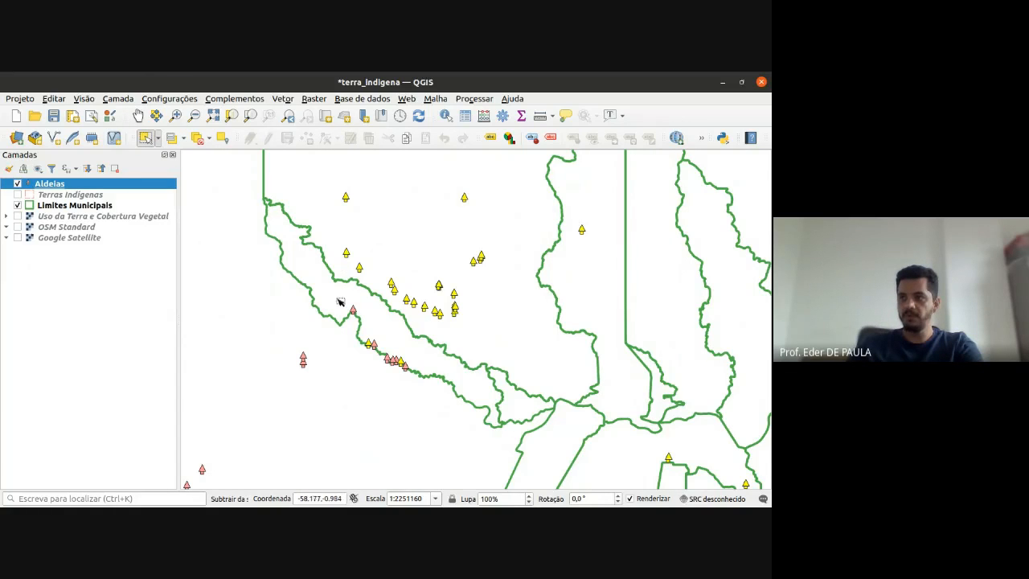
drag(340, 300, 373, 322)
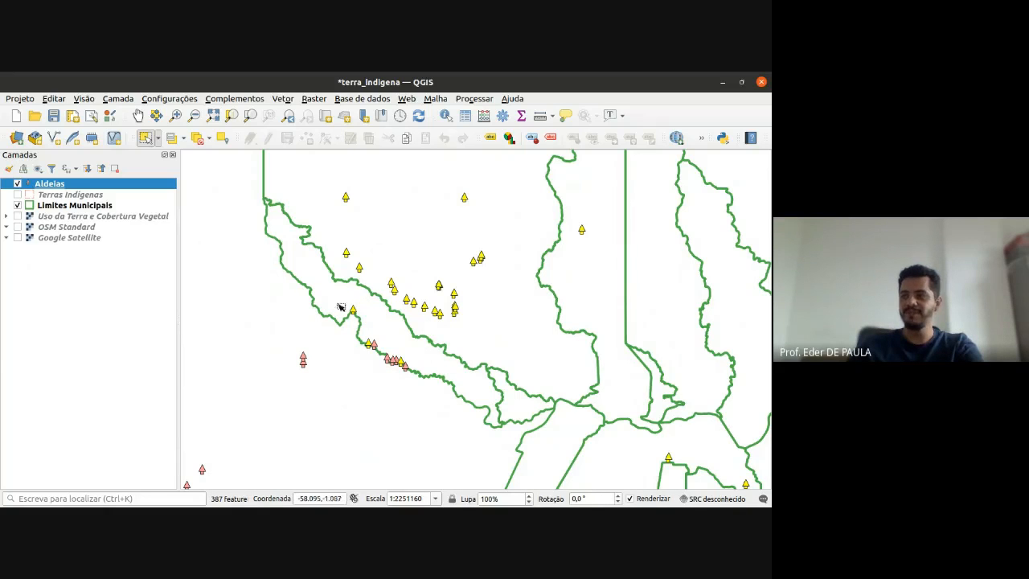
drag(371, 343, 417, 381)
- Add the four nearest Aldeias points just outside the straight western boundary line to the selection
drag(483, 373, 387, 98)
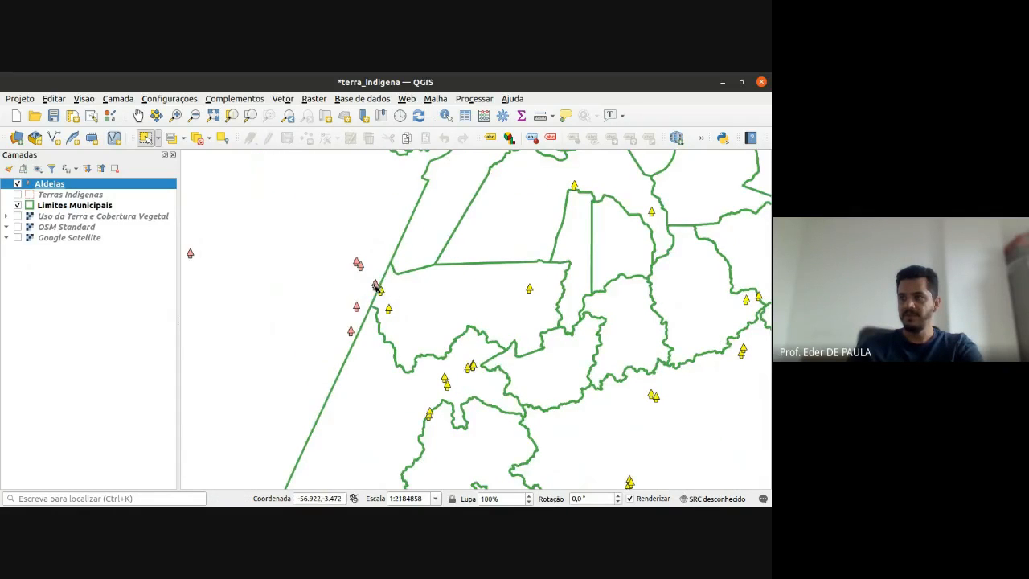
scroll(375, 287, up, 2)
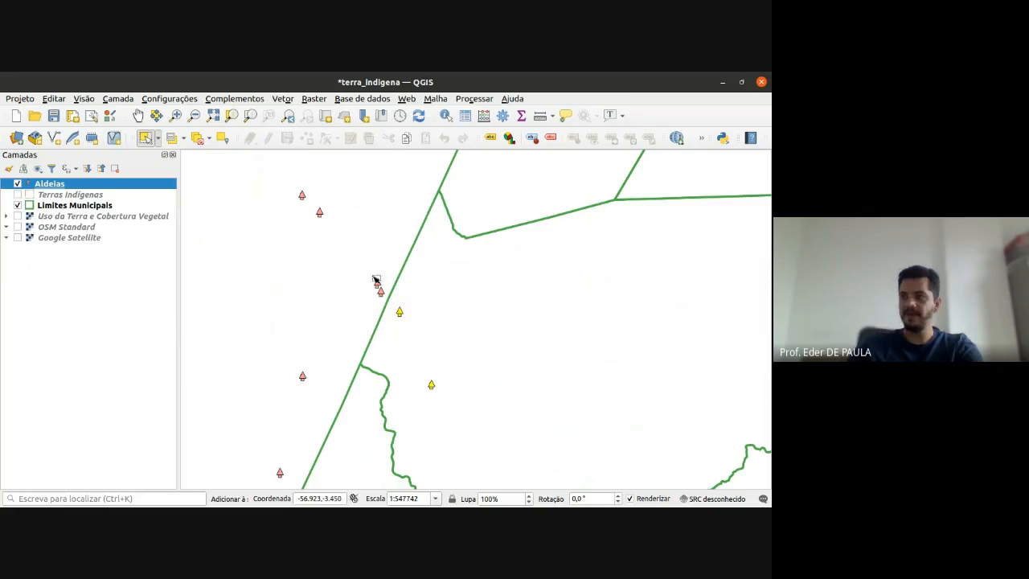
drag(367, 269, 406, 308)
drag(274, 368, 343, 396)
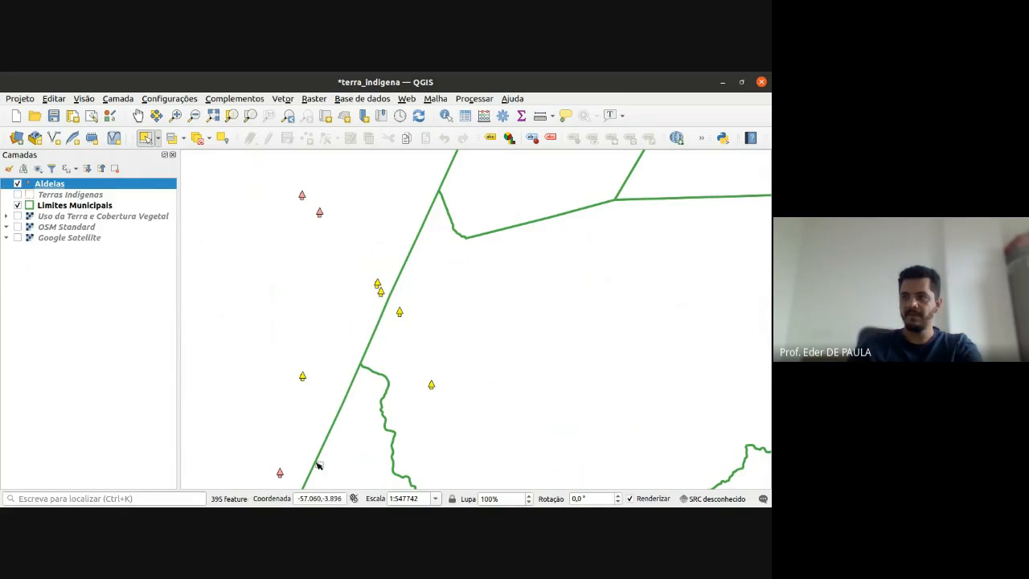
drag(282, 480, 309, 483)
- Add the unselected Aldeias points lying on or beside the winding south-western municipal boundary to the selection
scroll(349, 434, down, 3)
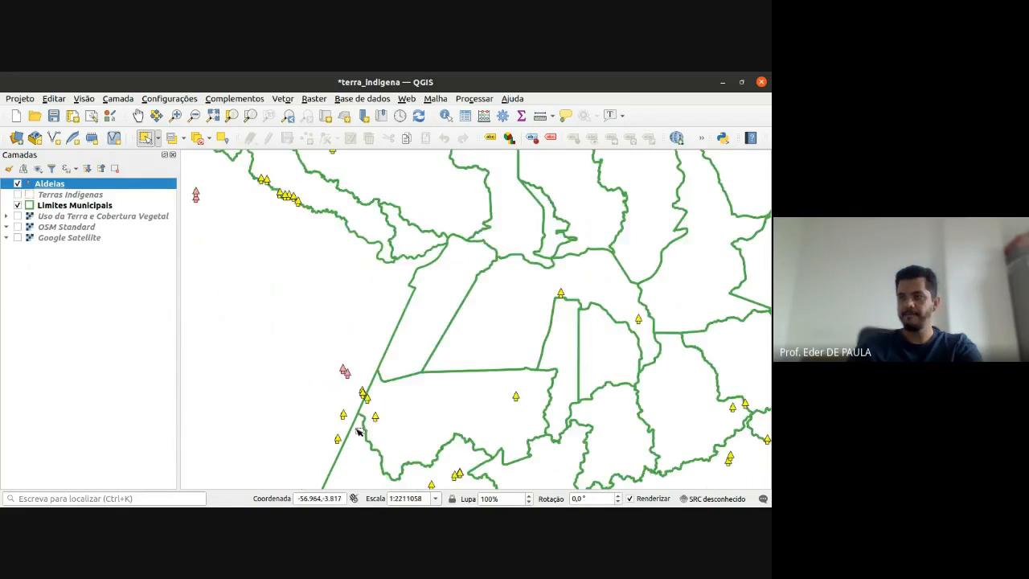
drag(400, 456, 391, 141)
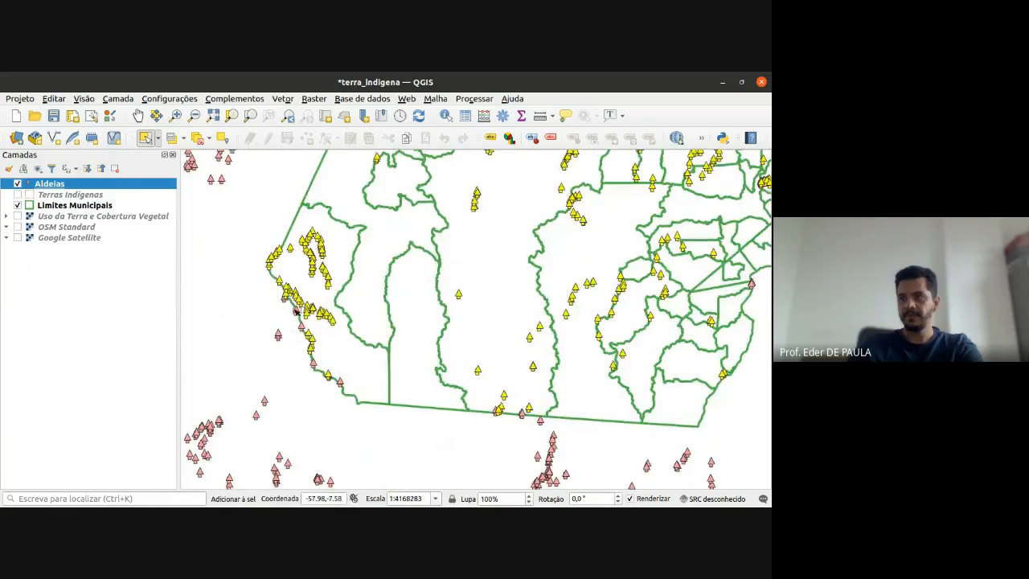
scroll(295, 310, up, 2)
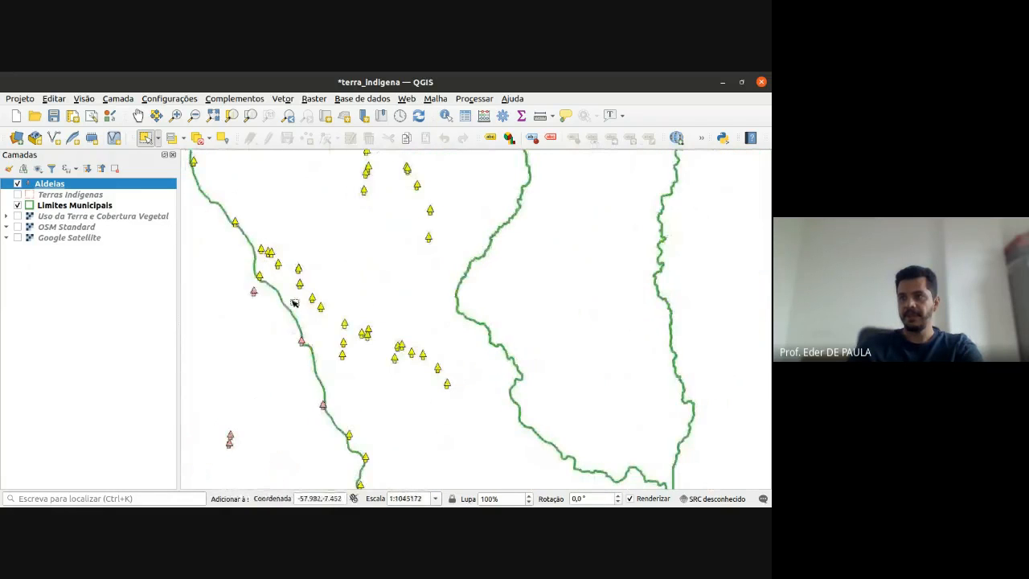
shift+click(296, 341)
scroll(390, 434, down, 2)
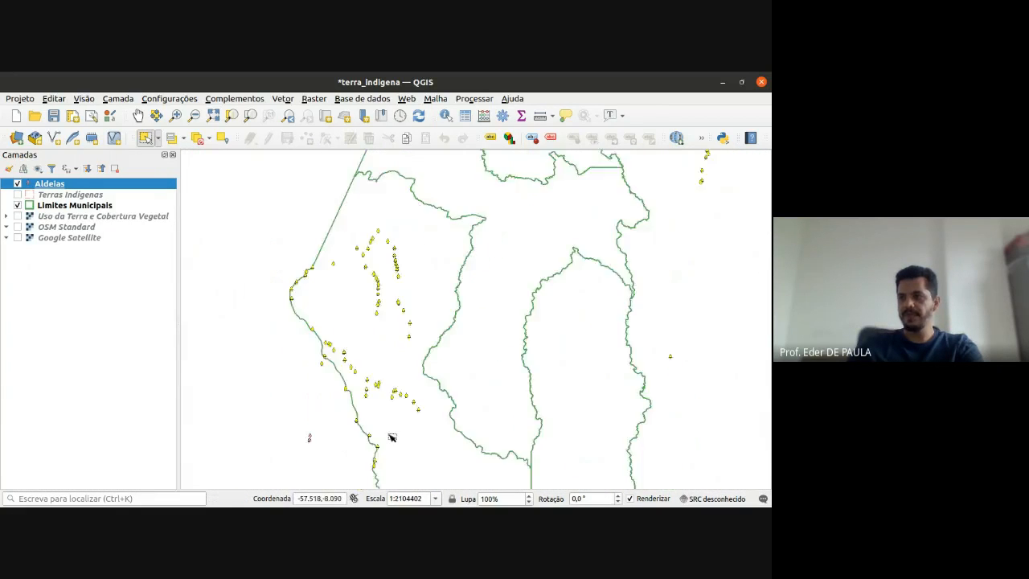
scroll(396, 268, up, 2)
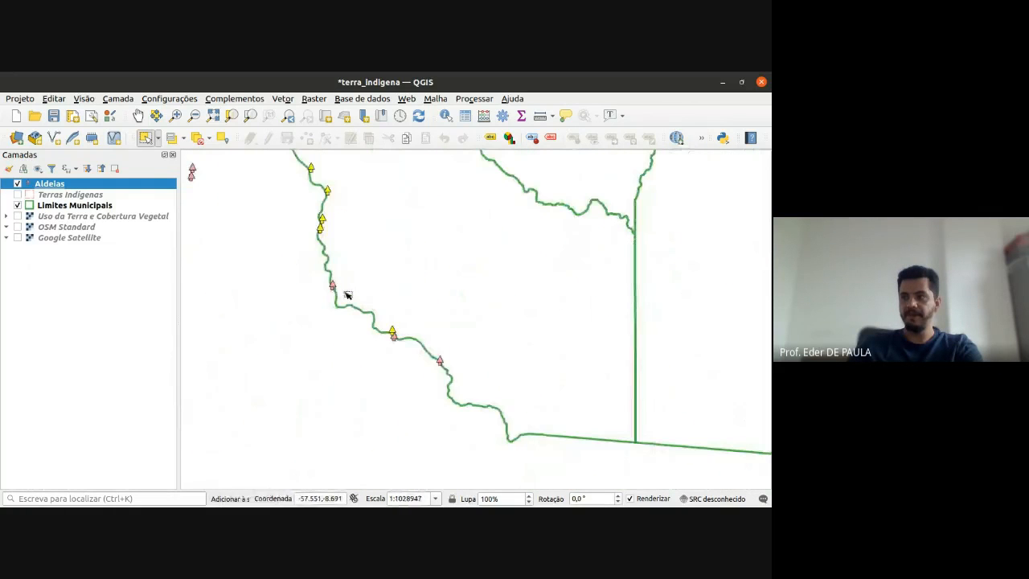
drag(320, 266, 359, 299)
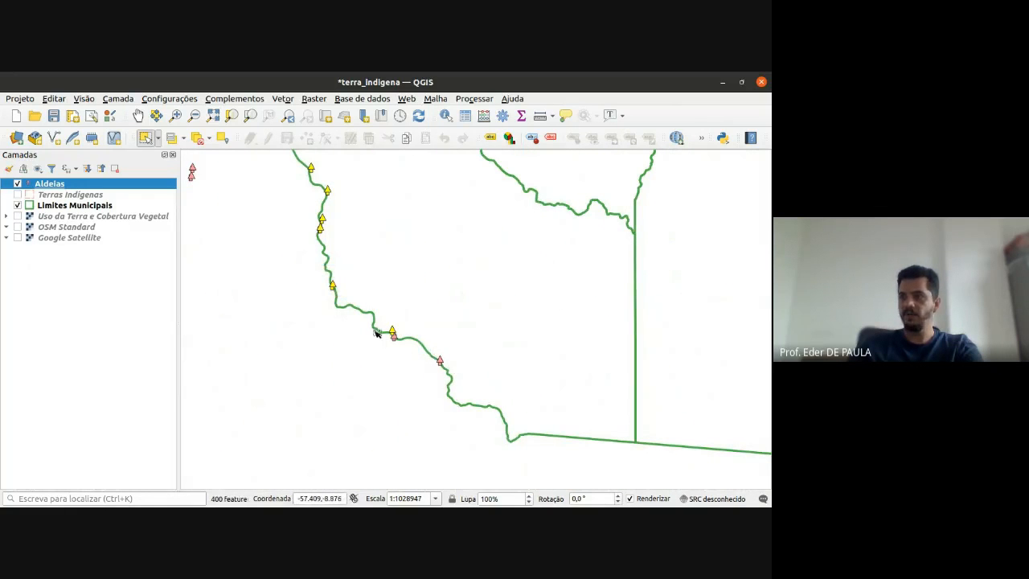
drag(376, 334, 462, 391)
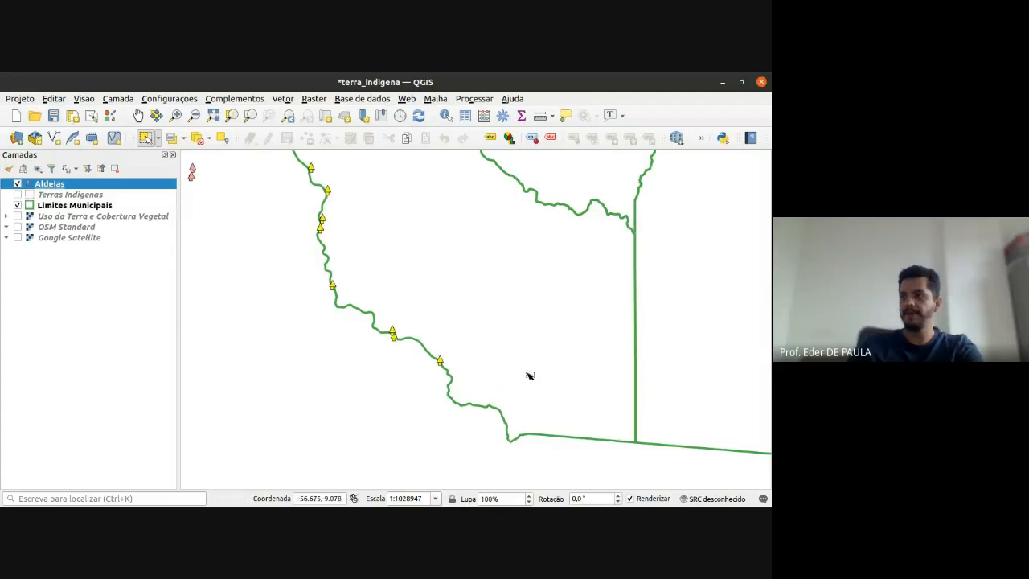
- Add the Aldeias points touching the straight southern boundary line to the selection
drag(529, 375, 231, 343)
scroll(380, 362, up, 1)
scroll(577, 407, down, 1)
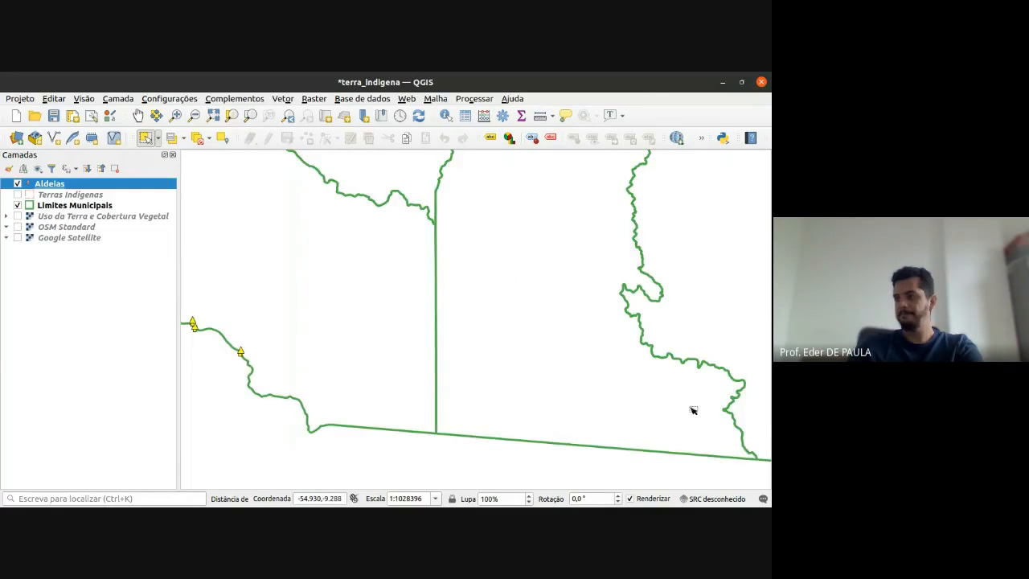
drag(693, 410, 259, 312)
drag(410, 366, 418, 373)
drag(497, 359, 541, 391)
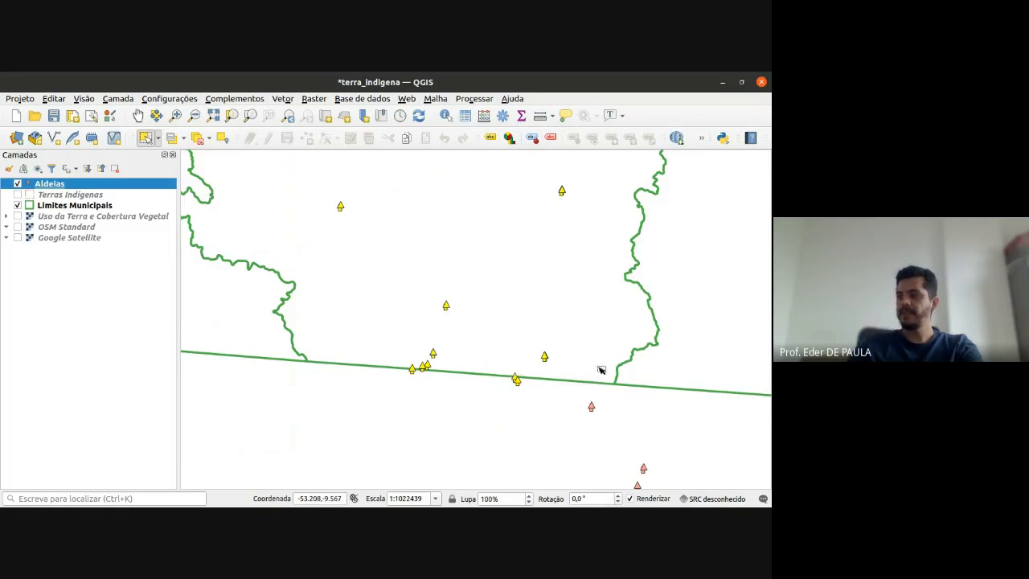
- Add the three Aldeias points just outside the south-eastern municipal boundary to the selection
drag(597, 367, 362, 387)
scroll(524, 324, down, 1)
drag(524, 324, 275, 357)
drag(572, 275, 346, 310)
scroll(402, 248, up, 4)
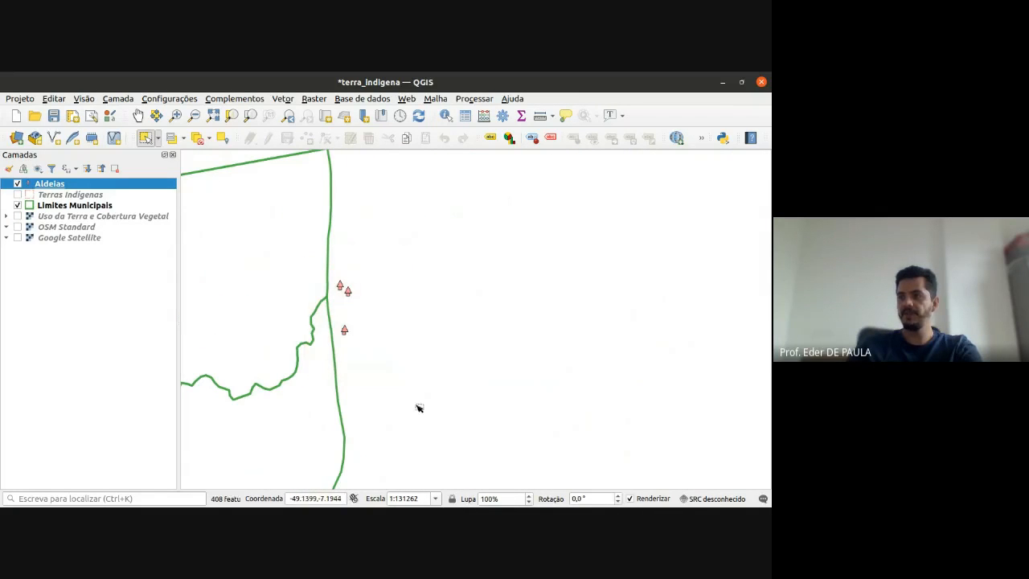
- Follow the eastern municipal boundary northward and examine it for Aldeias points that are still unselected
scroll(418, 281, down, 2)
drag(464, 264, 384, 474)
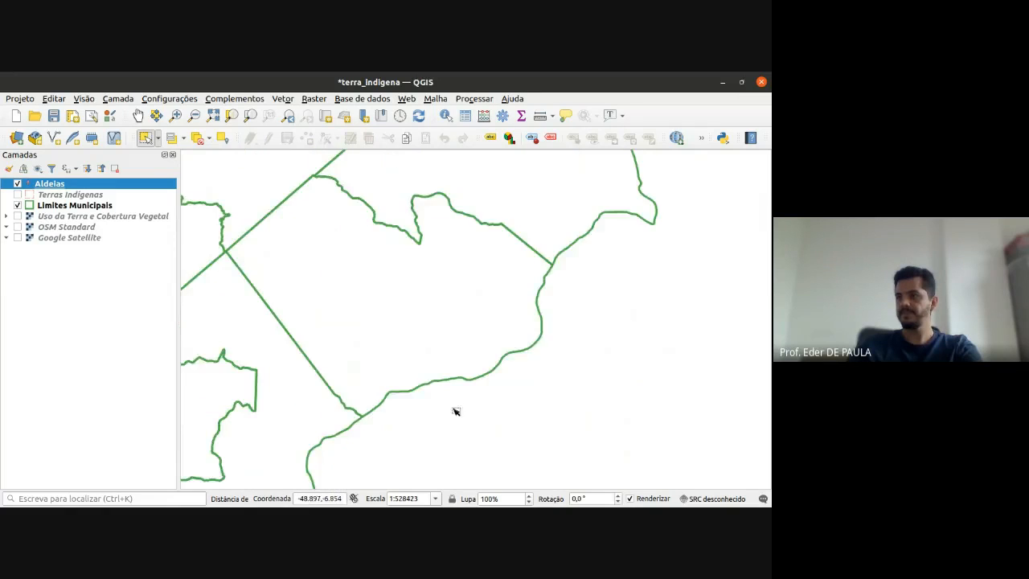
drag(541, 336, 376, 503)
drag(543, 242, 517, 440)
drag(541, 374, 614, 481)
drag(422, 228, 378, 472)
drag(518, 250, 281, 340)
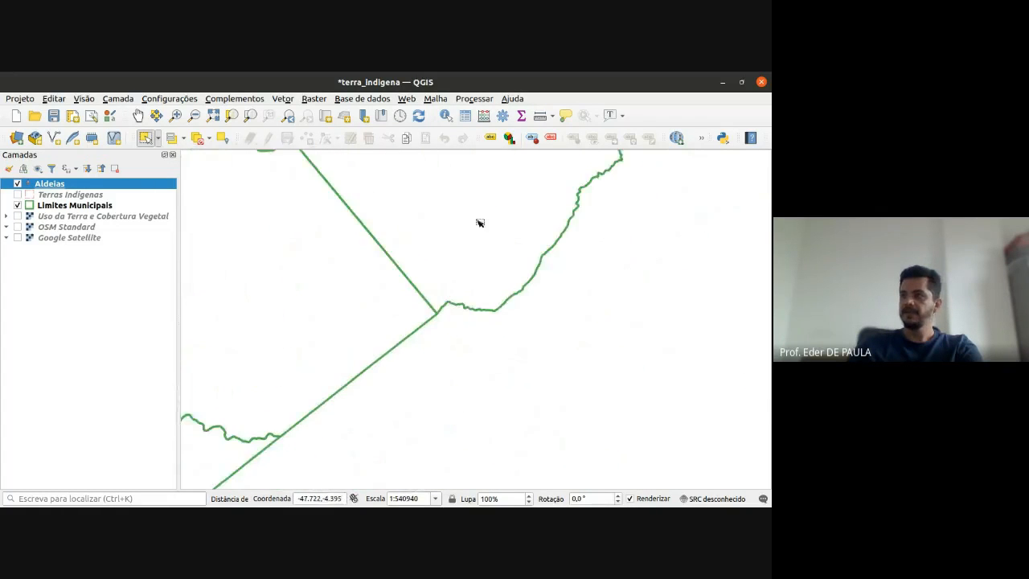
drag(478, 220, 378, 297)
drag(383, 239, 358, 420)
- Add the single unselected Aldeias point on the winding north-eastern boundary to the selection
scroll(589, 291, down, 3)
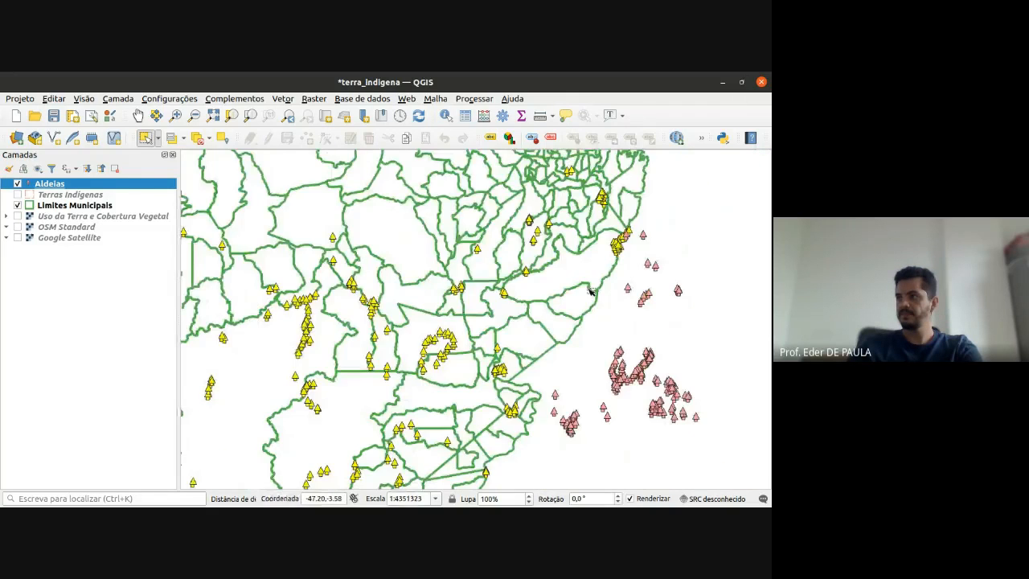
scroll(633, 226, up, 4)
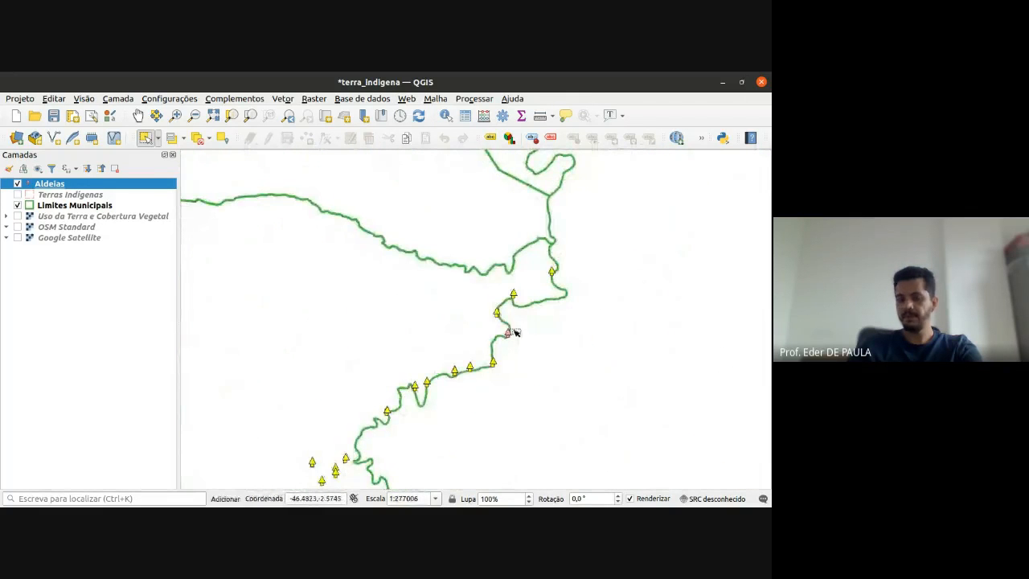
drag(490, 323, 540, 354)
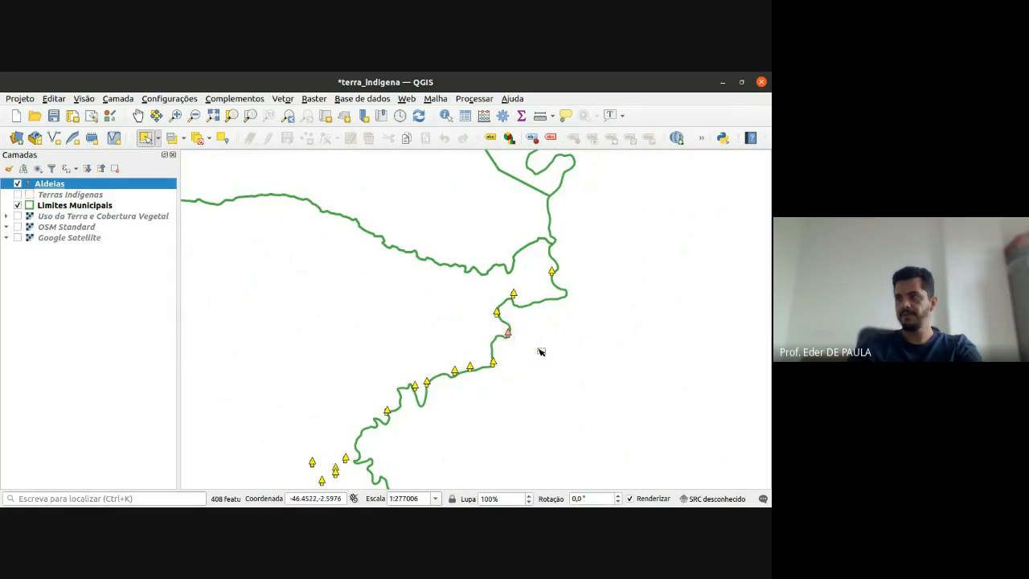
drag(496, 329, 538, 345)
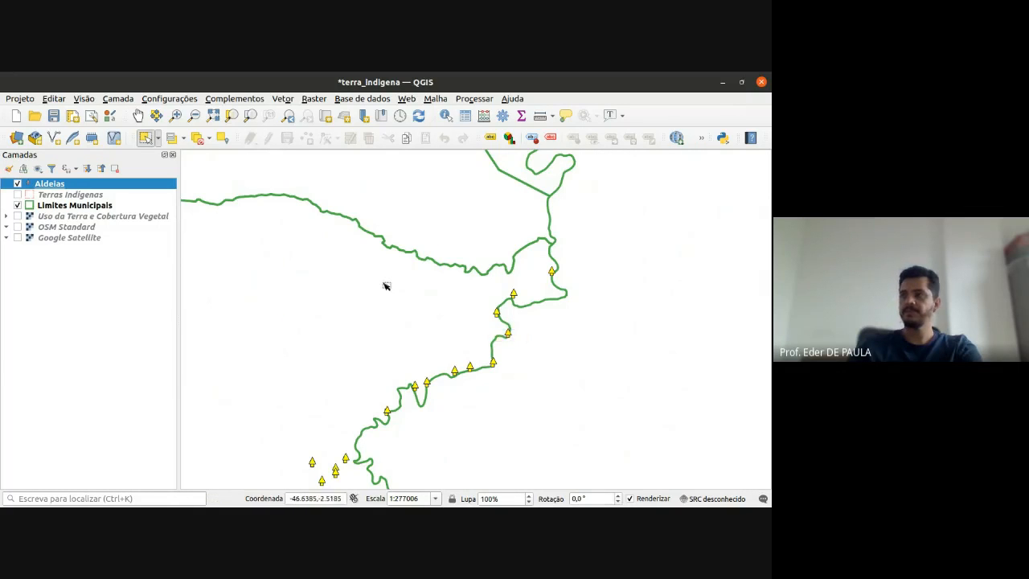
- Remove the Aldeias point on the northern boundary, beside the unselected cluster outside the municipalities, from the selection
scroll(385, 286, down, 3)
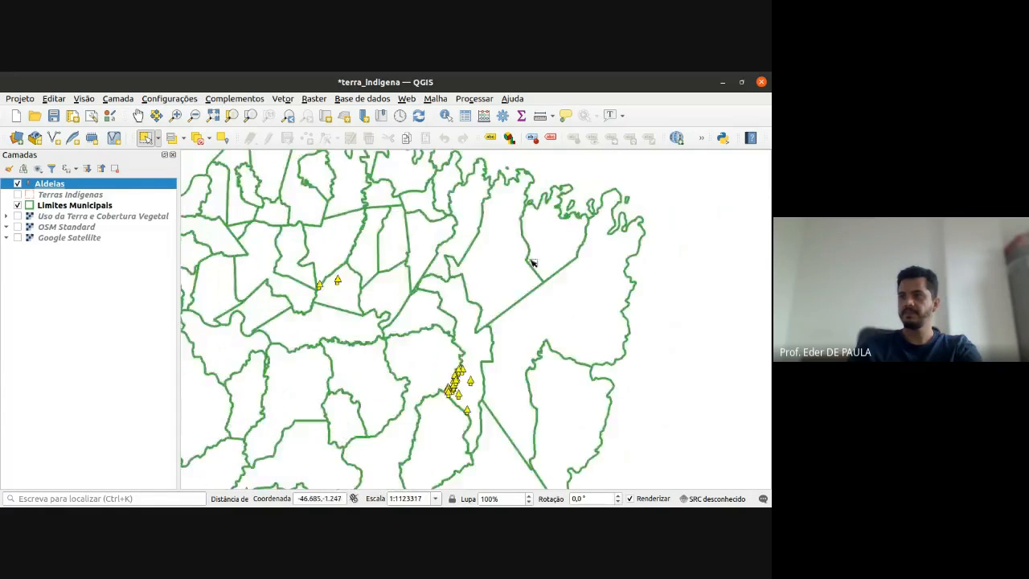
scroll(380, 428, down, 3)
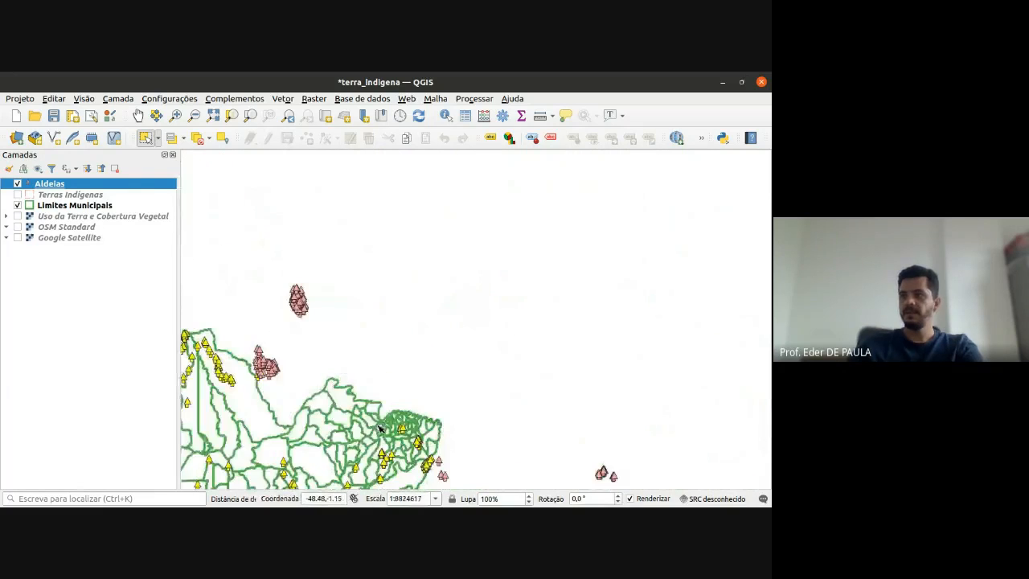
scroll(388, 248, up, 2)
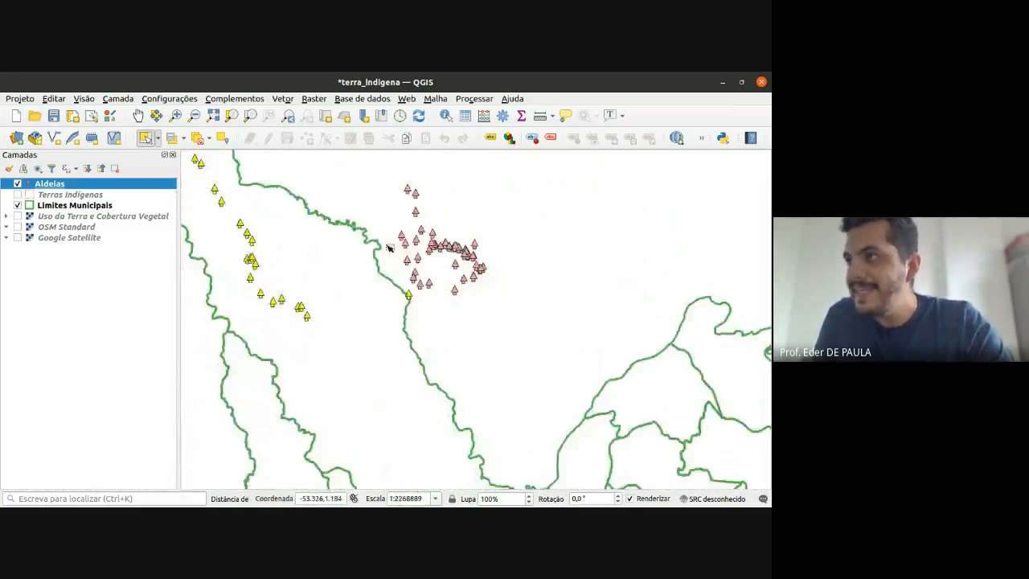
scroll(400, 270, up, 2)
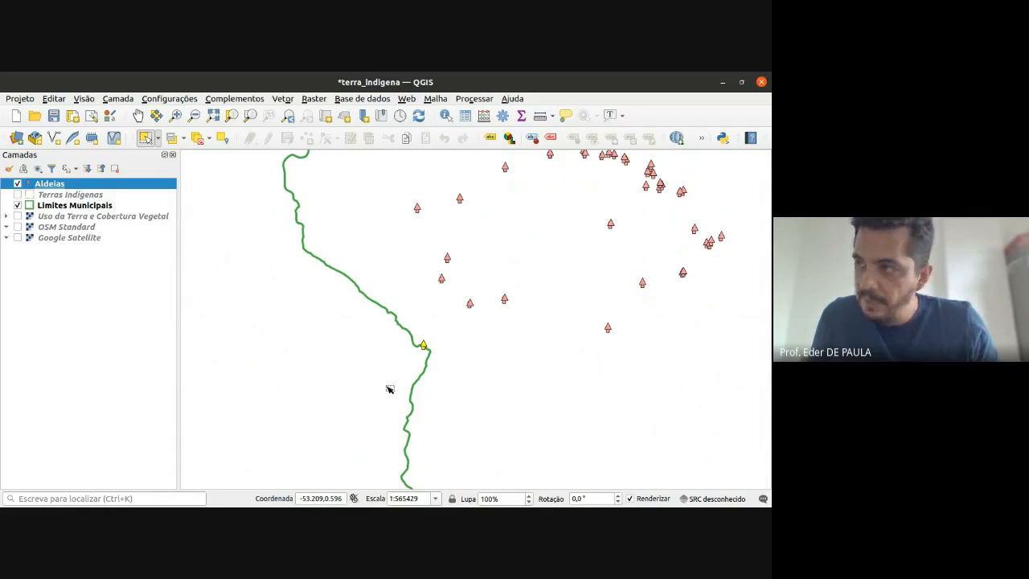
drag(408, 330, 447, 363)
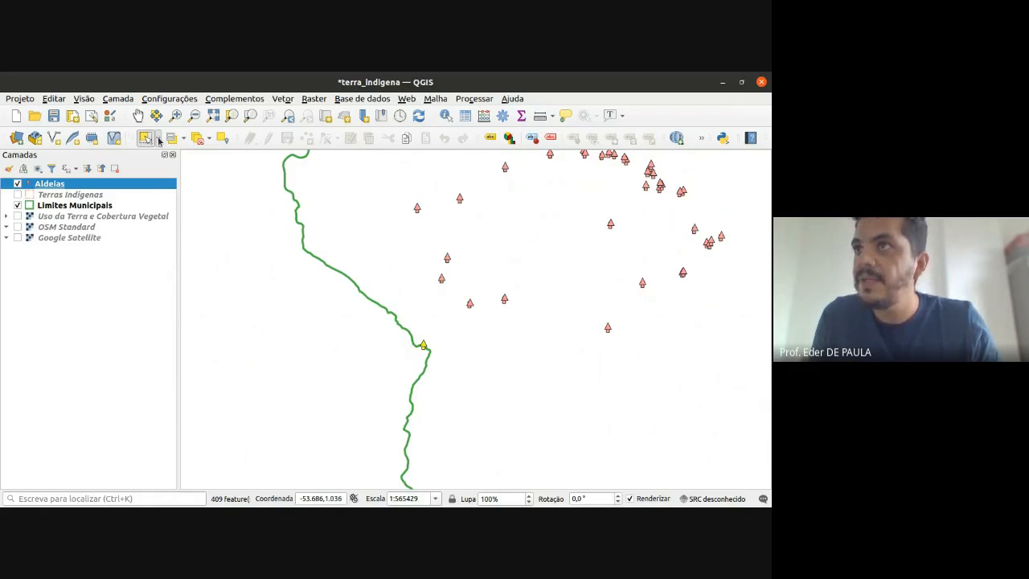
drag(409, 323, 443, 363)
- Look over the adjusted Aldeias selection across all the municipalities, and open the Select by Location tool
scroll(294, 322, down, 3)
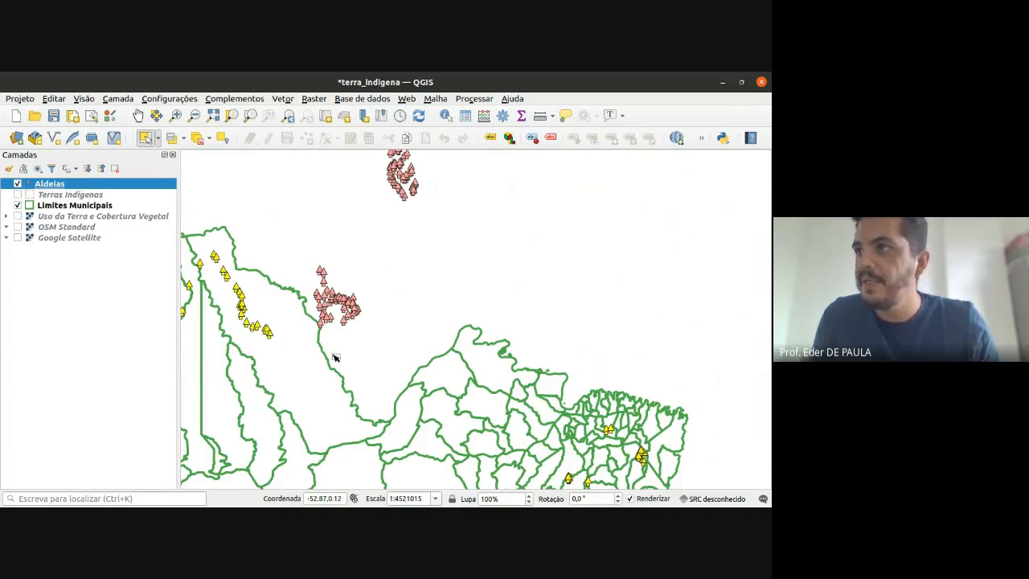
key(Left)
key(Down)
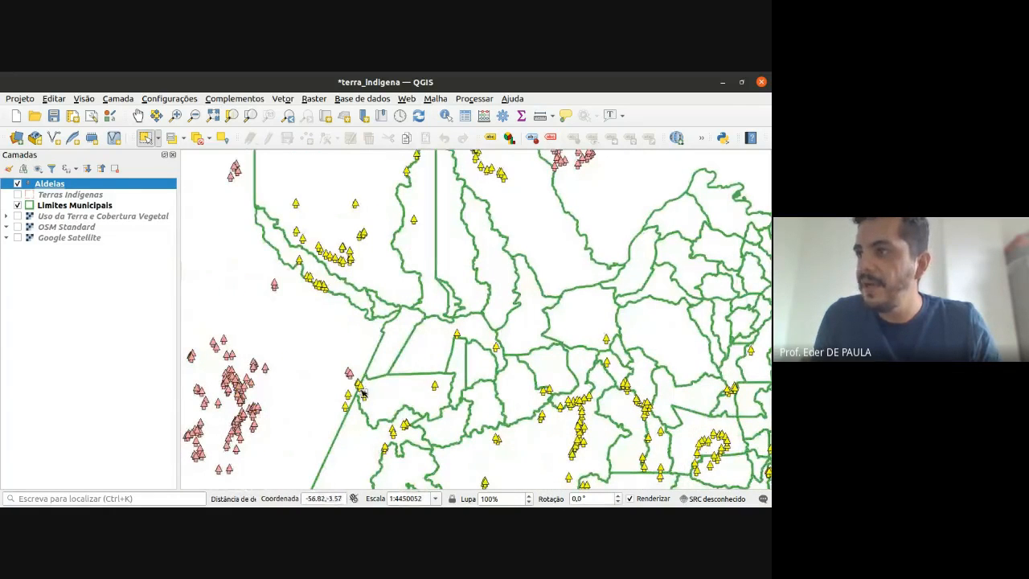
scroll(489, 422, down, 1)
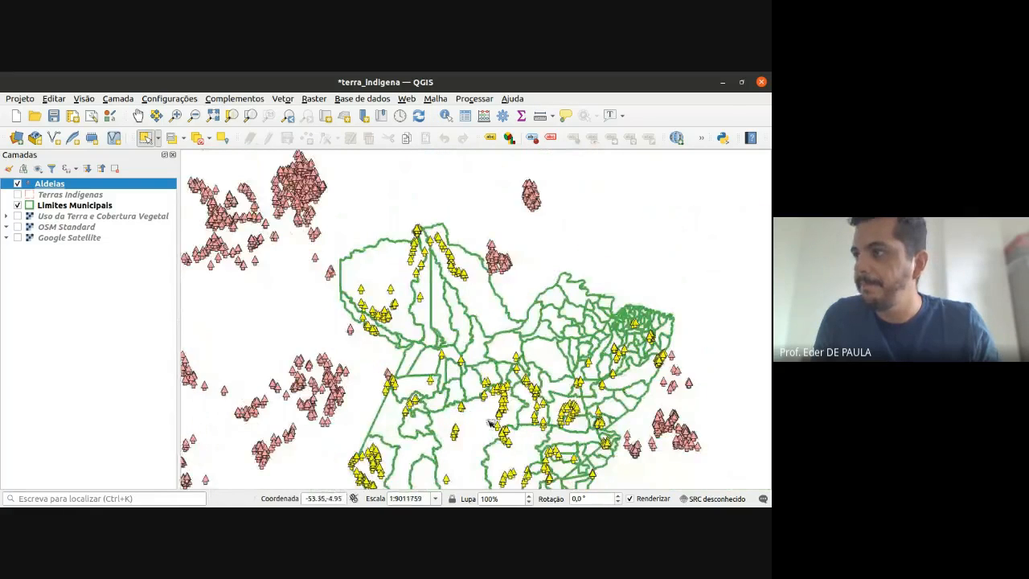
scroll(488, 423, down, 1)
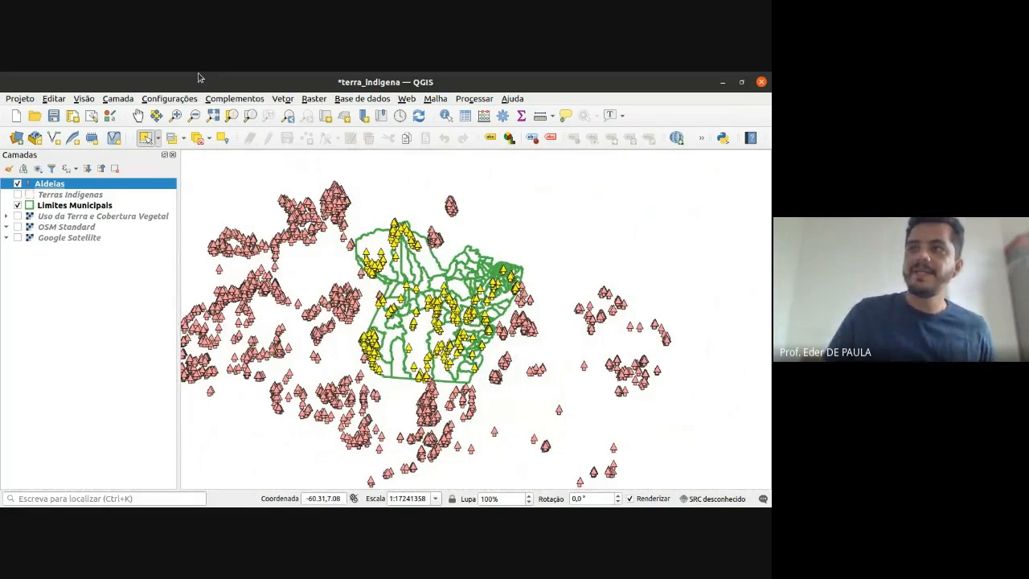
click(236, 99)
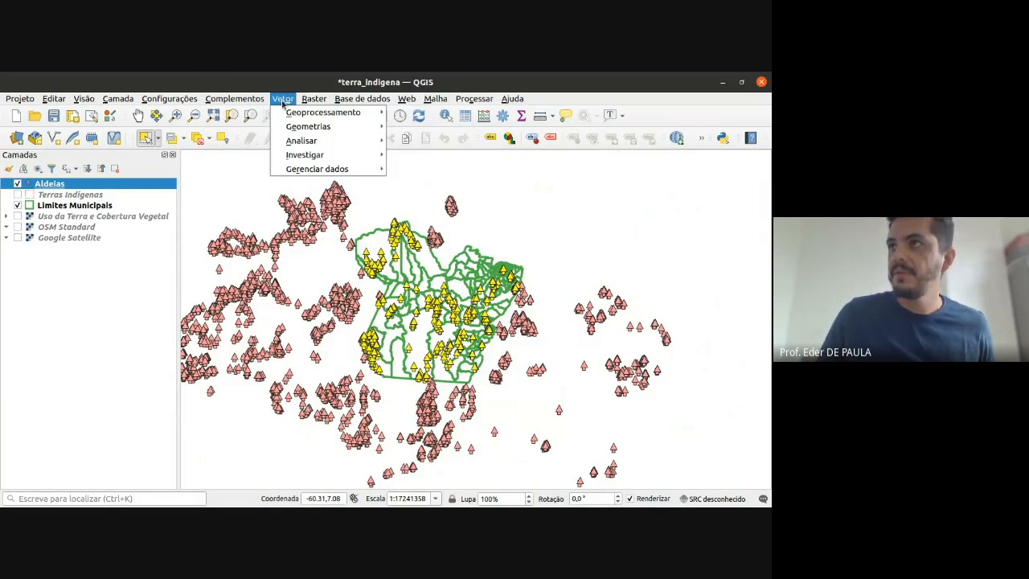
mouse_move(292, 98)
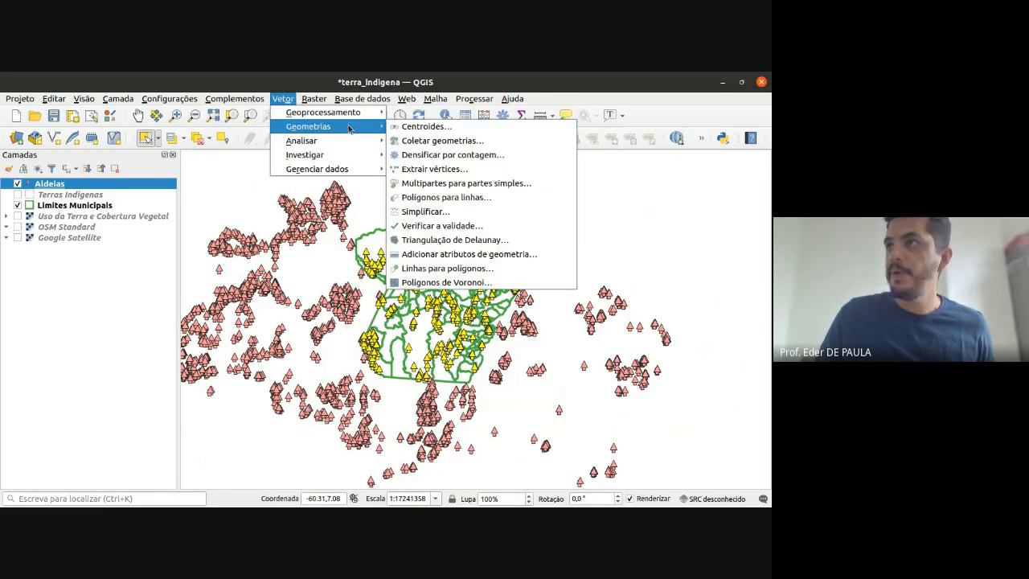
mouse_move(356, 157)
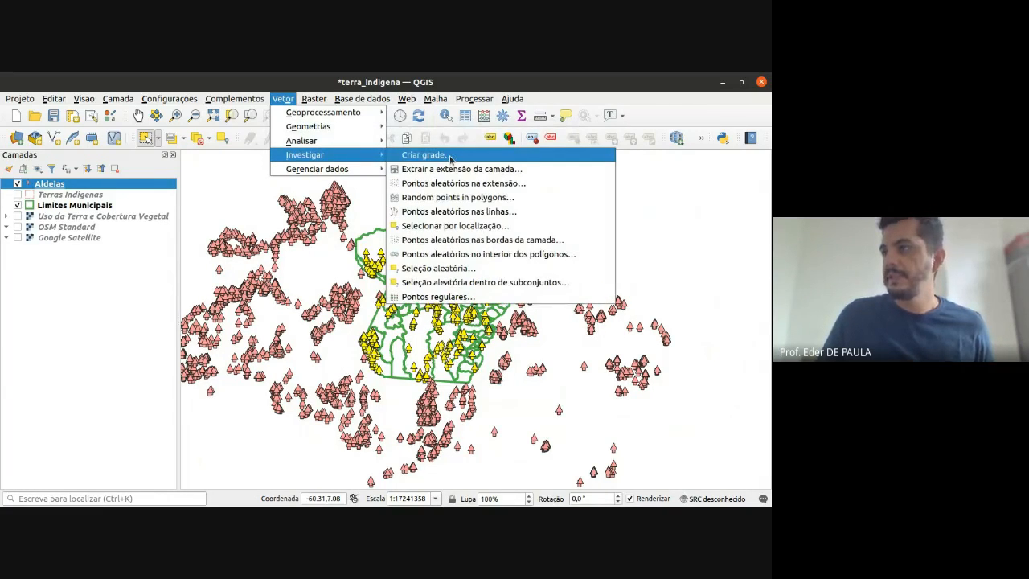
click(480, 226)
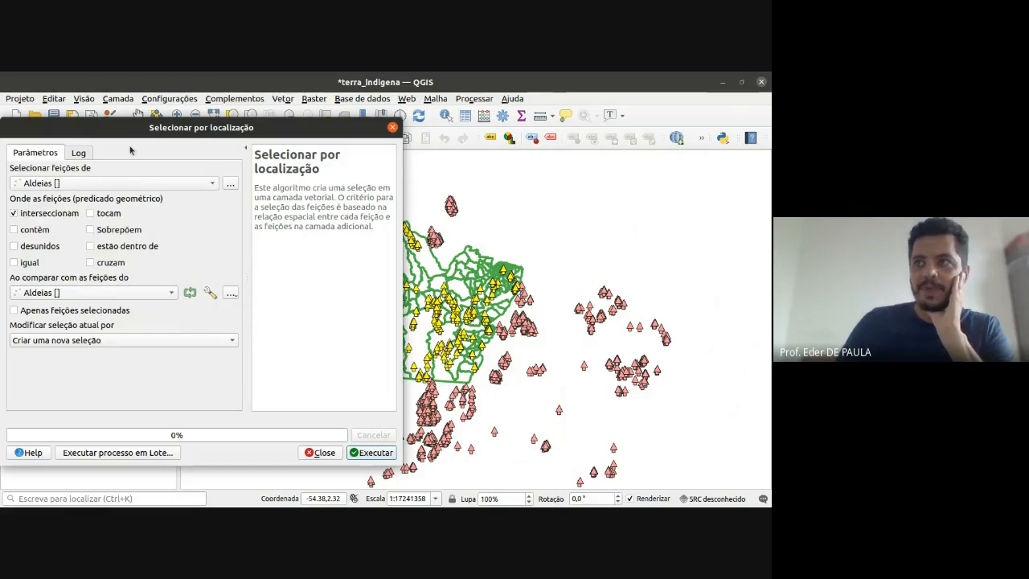
- Select the Aldeias features that are disjoint (desunidos) from Limites Municipais as a new selection
mouse_move(139, 129)
mouse_down()
mouse_move(159, 132)
mouse_move(150, 126)
mouse_up()
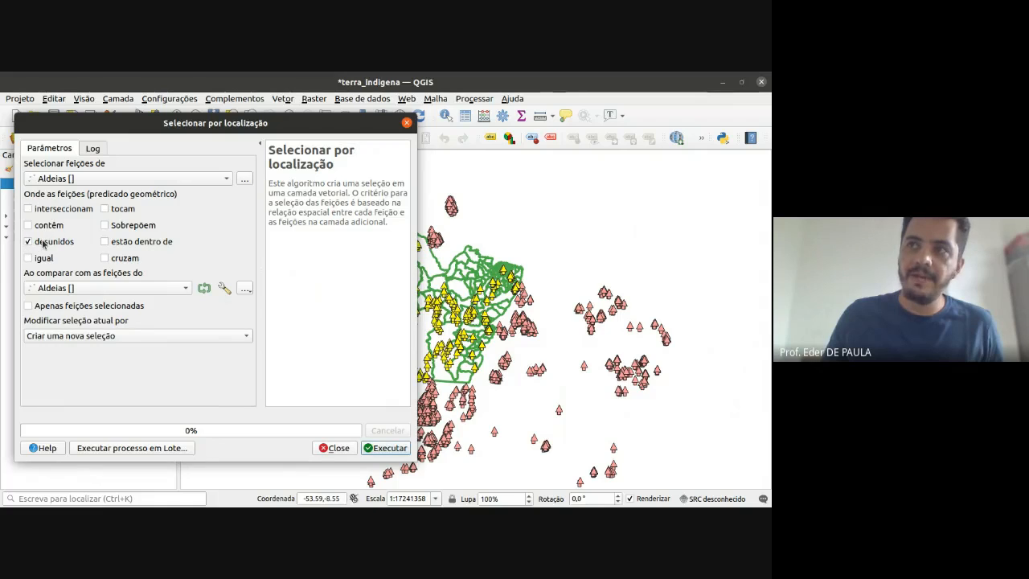
click(124, 287)
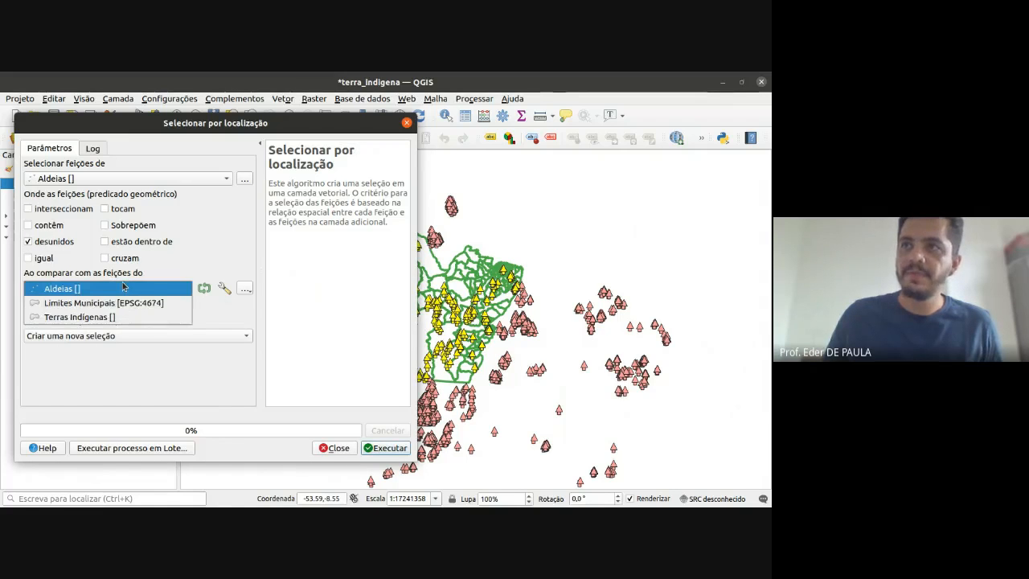
click(127, 303)
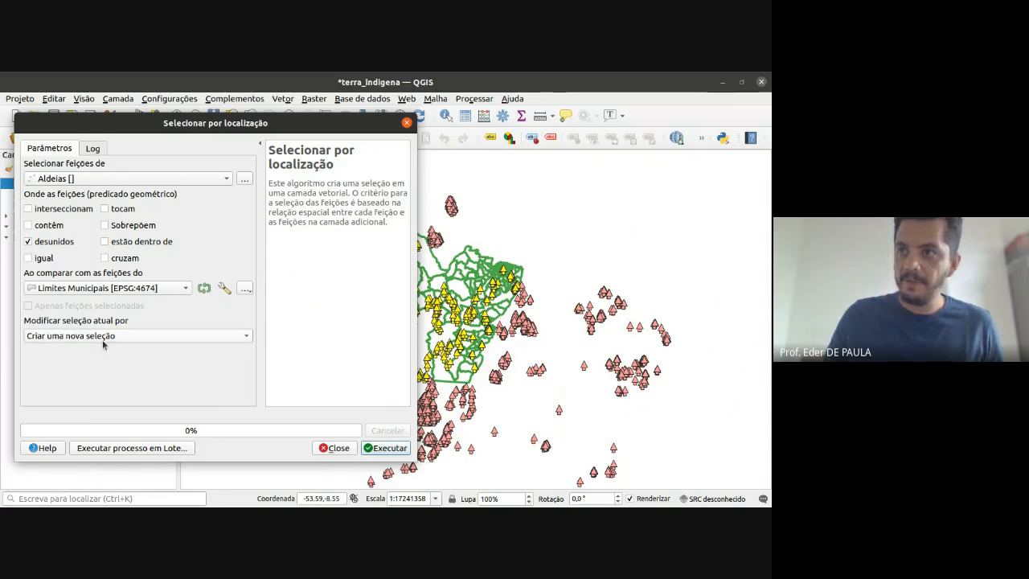
click(386, 447)
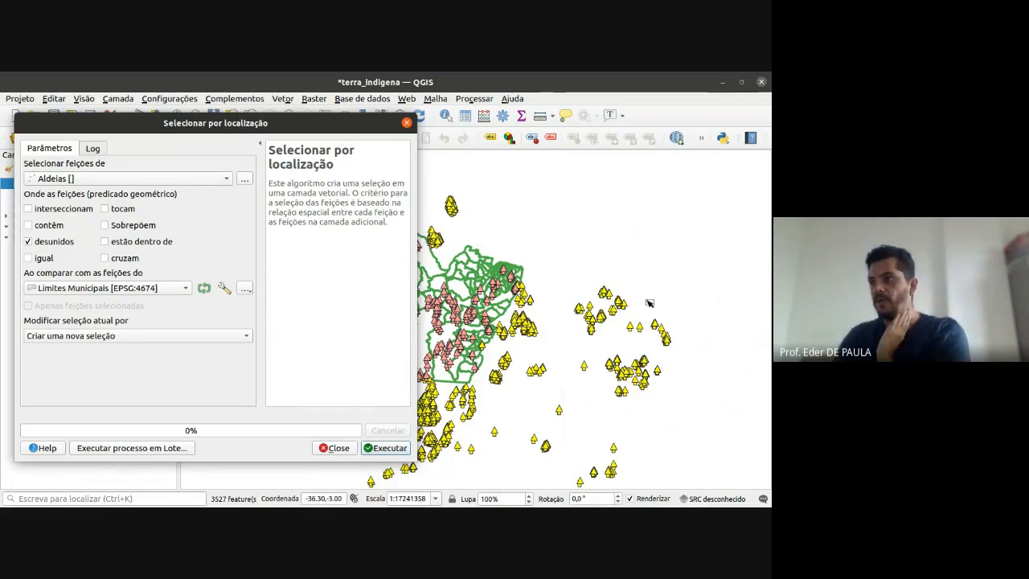
- Examine the disjoint Aldeias selection along the north-western municipal boundary, inside the municipalities and across the whole country
scroll(555, 354, down, 1)
click(543, 361)
drag(543, 362, 608, 360)
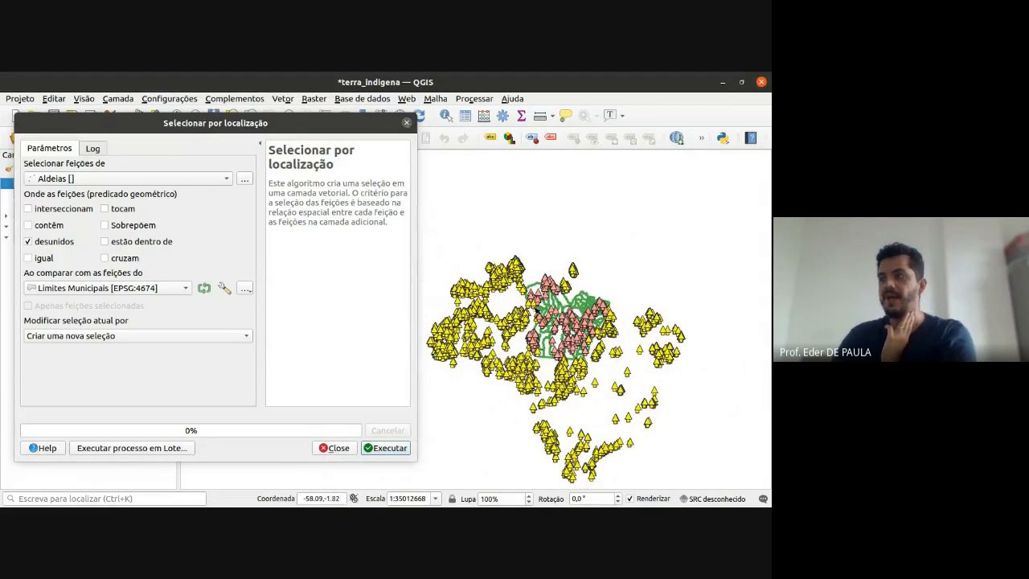
scroll(521, 285, up, 3)
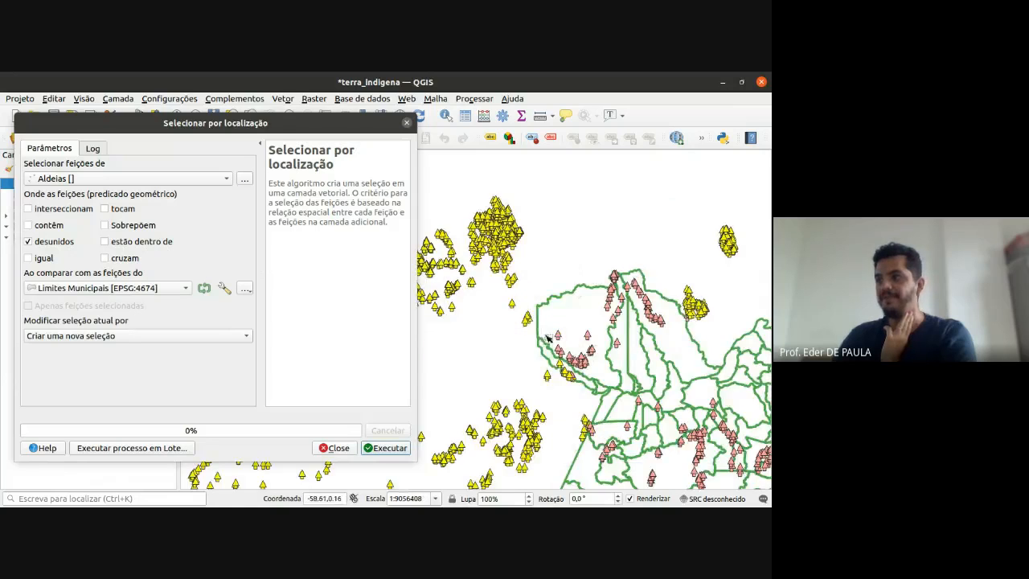
scroll(599, 392, up, 8)
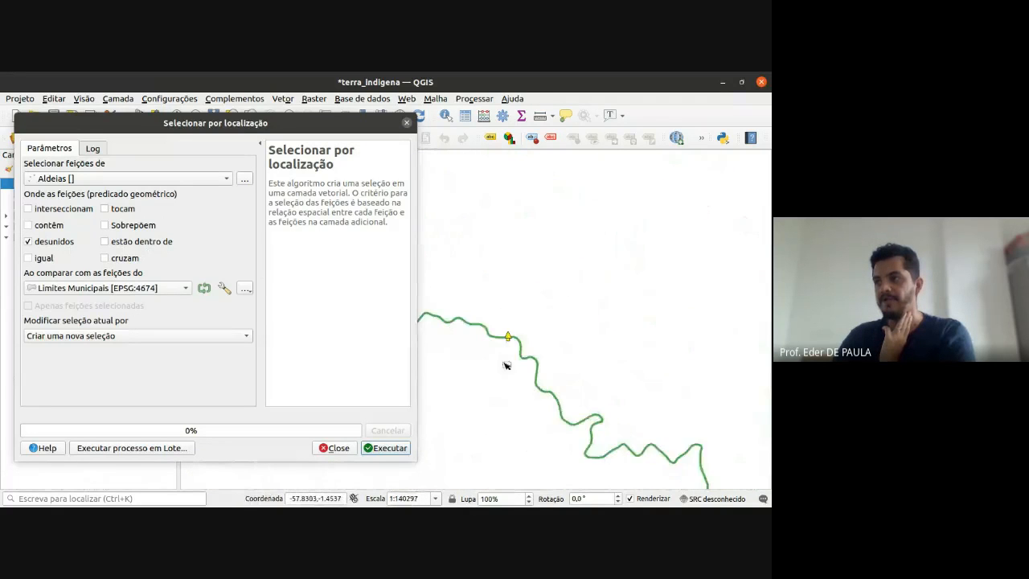
scroll(500, 301, down, 7)
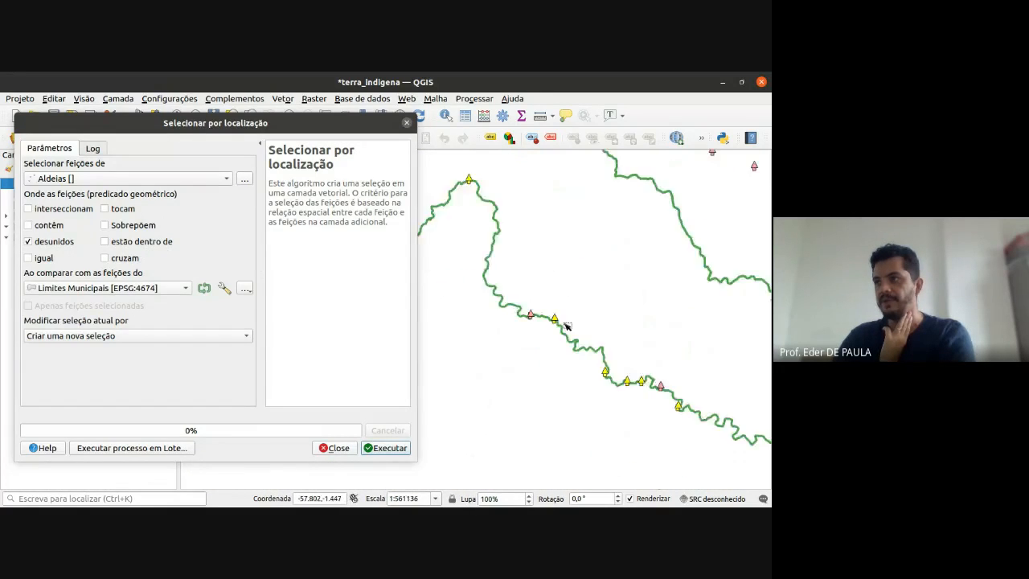
drag(336, 126, 125, 120)
drag(544, 400, 299, 269)
drag(541, 391, 269, 214)
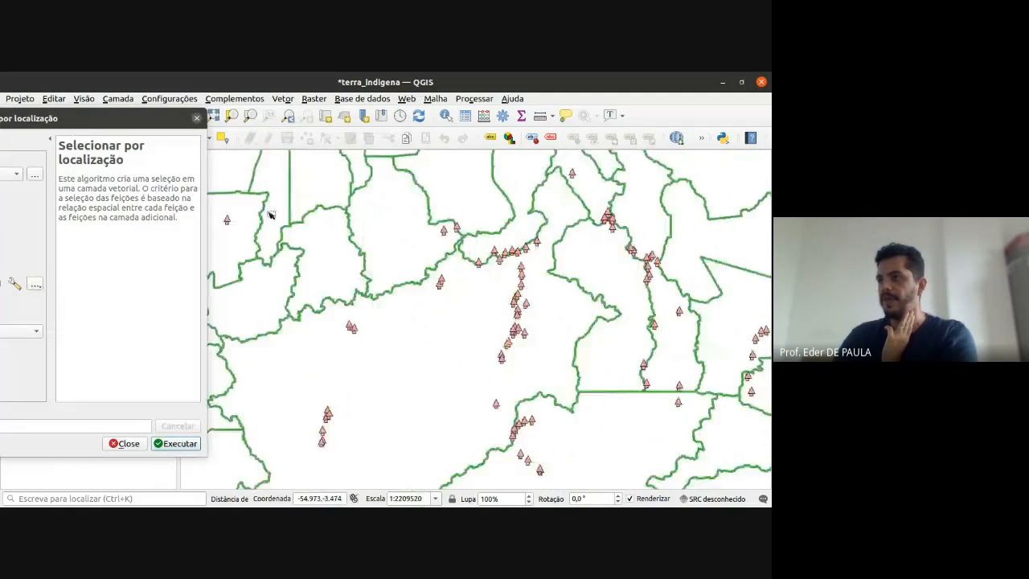
drag(512, 374, 361, 206)
scroll(570, 372, down, 2)
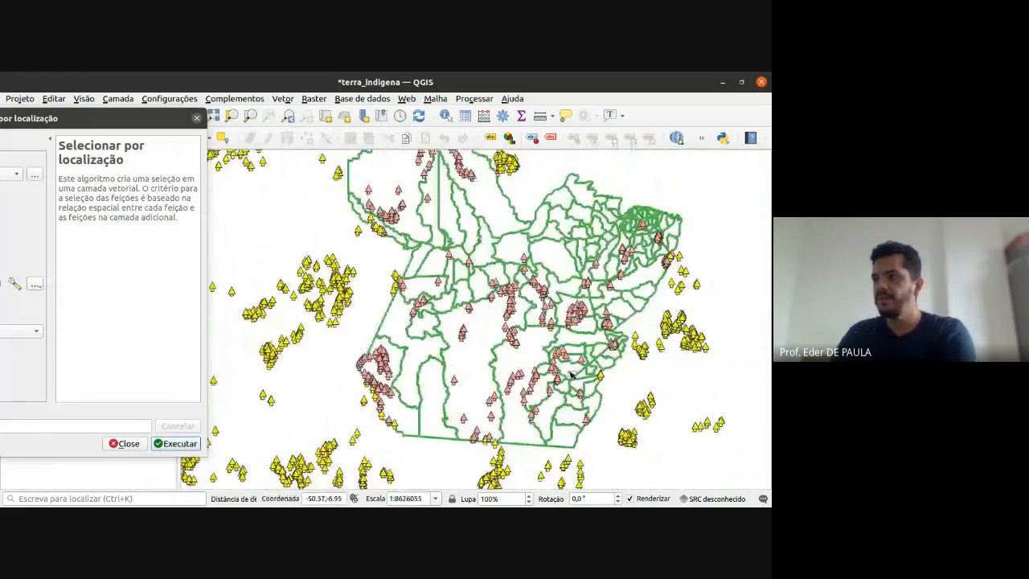
scroll(643, 334, down, 1)
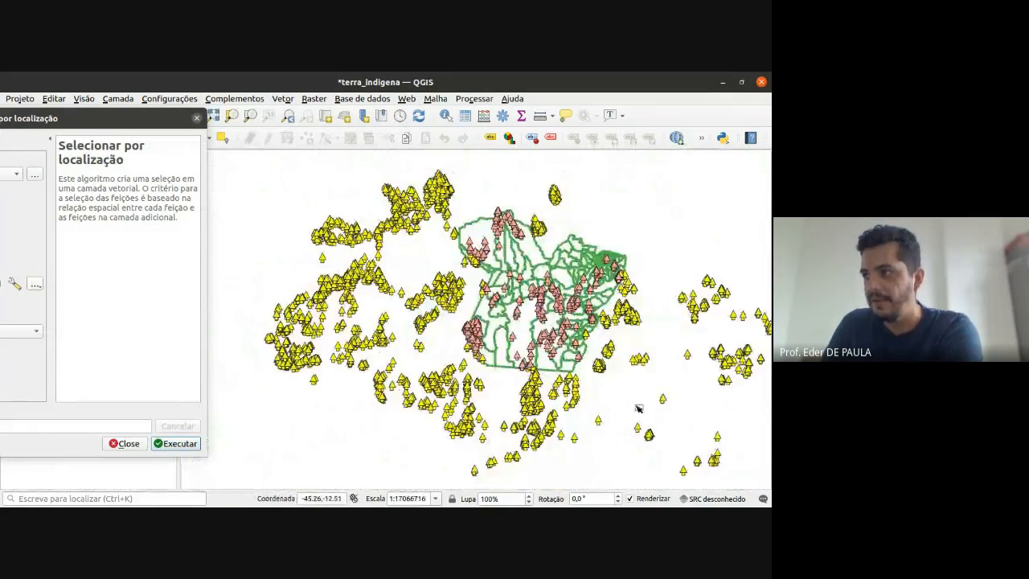
drag(639, 408, 579, 357)
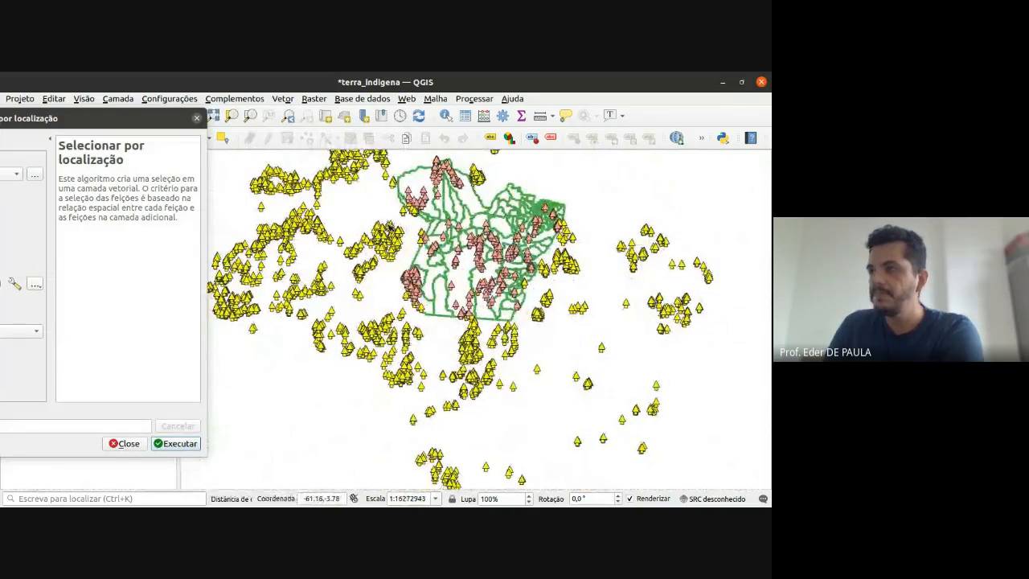
drag(579, 310, 613, 372)
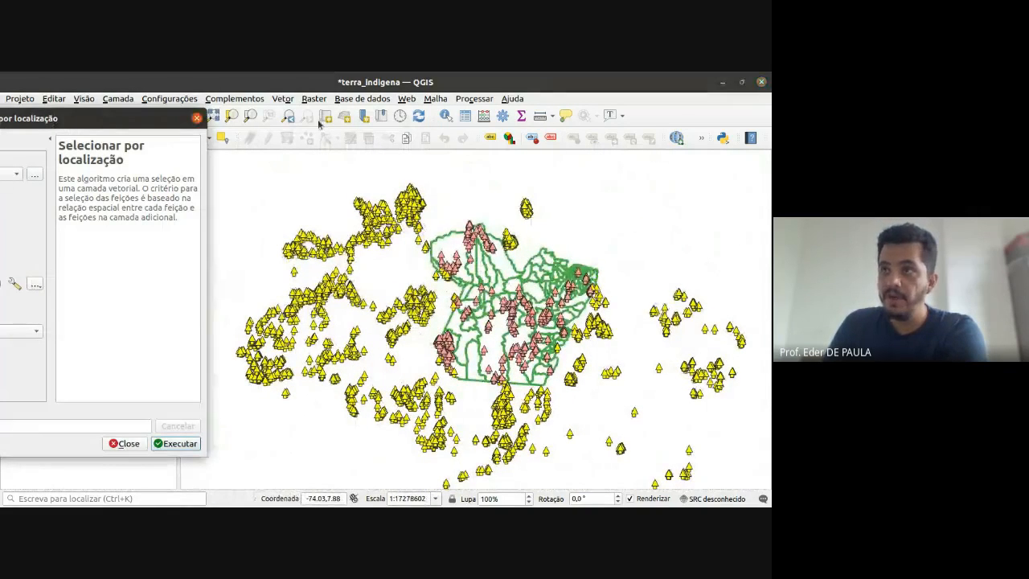
- Replace the selection with the Aldeias features that intersect (interseccionam) Limites Municipais, and close the Select by Location tool
drag(69, 122, 377, 145)
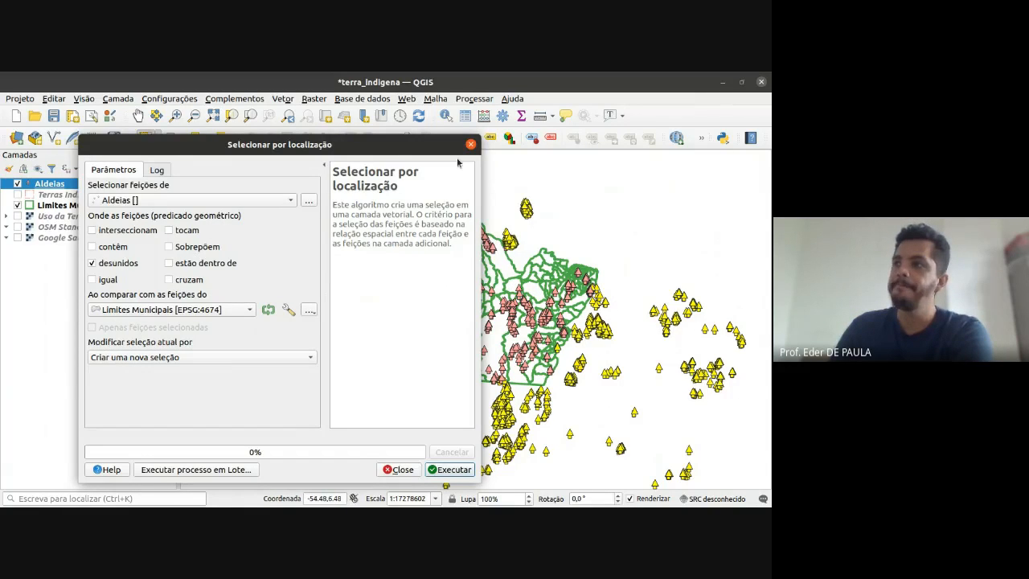
click(112, 265)
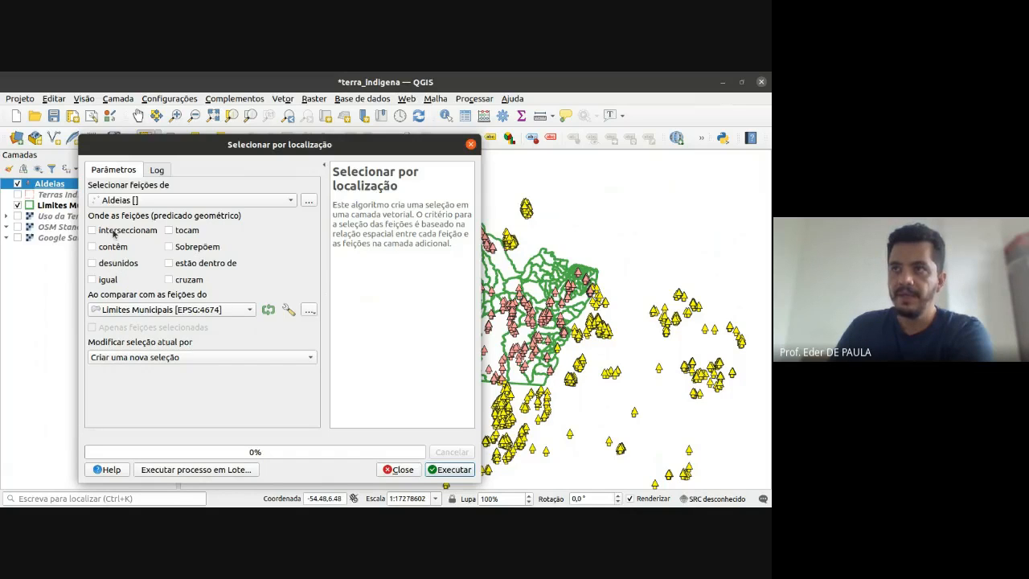
click(114, 232)
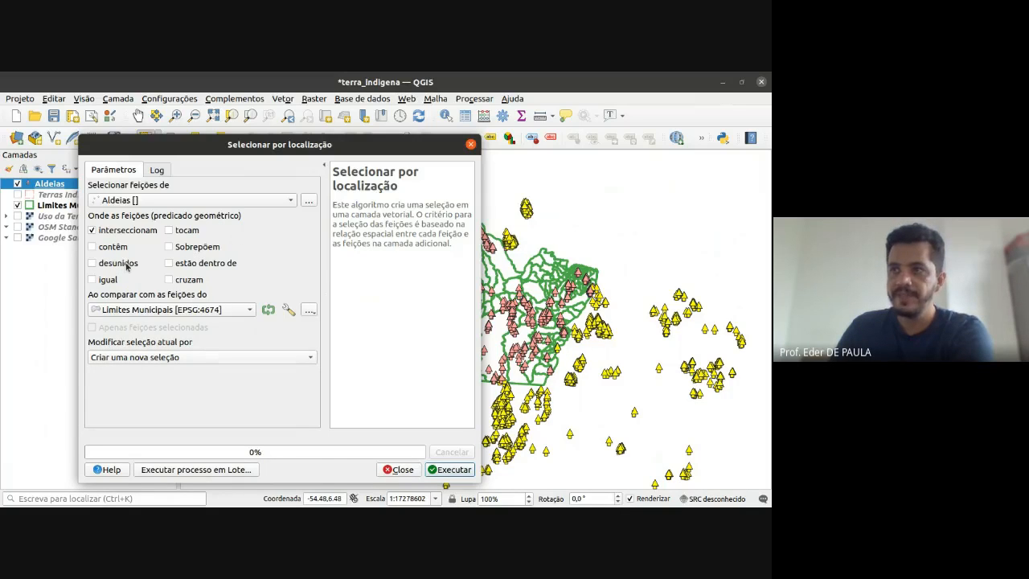
click(449, 469)
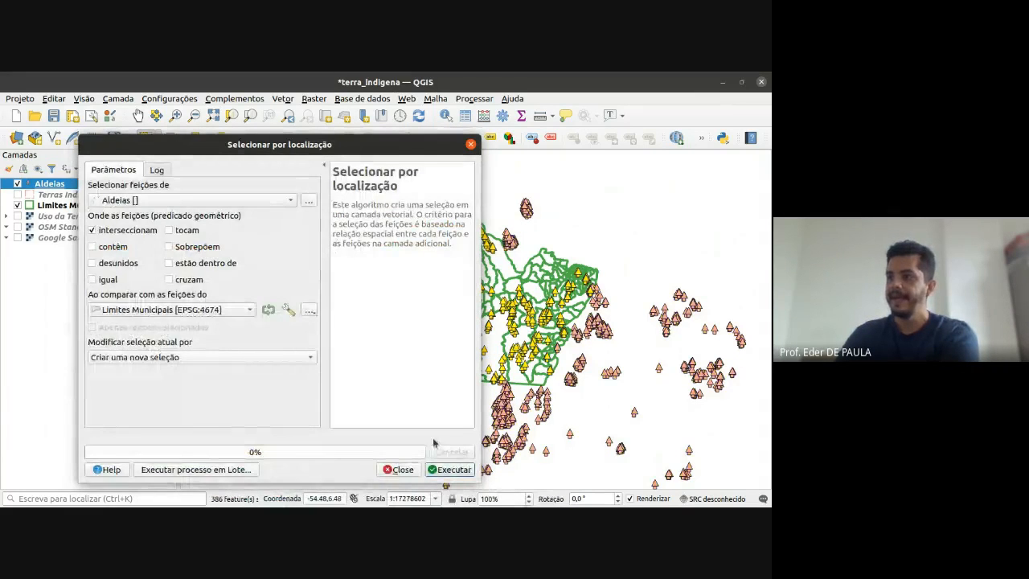
click(400, 470)
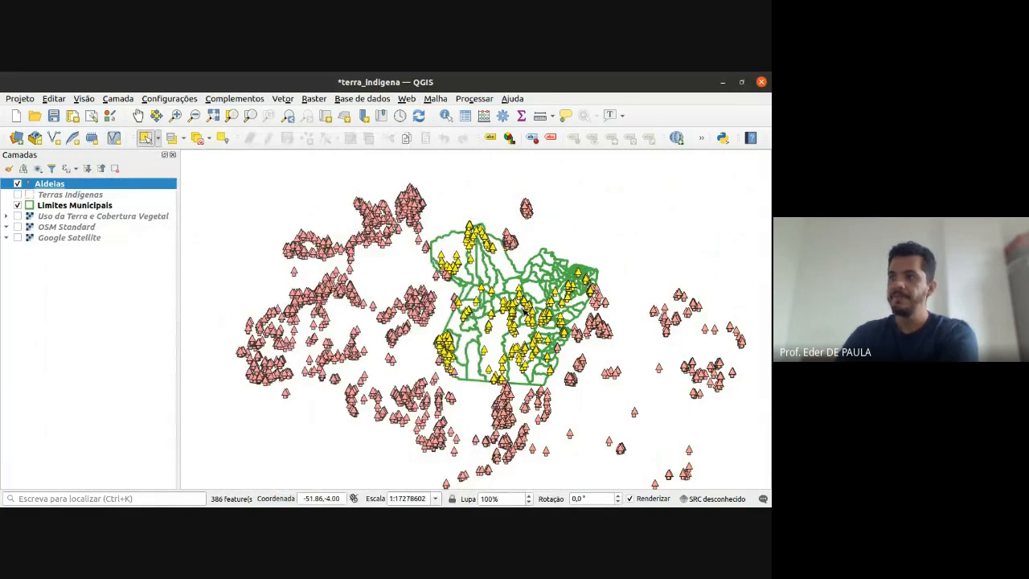
- Start exporting only the selected Aldeias features, with GeoPackage as the output format
drag(525, 308, 406, 283)
scroll(338, 224, up, 1)
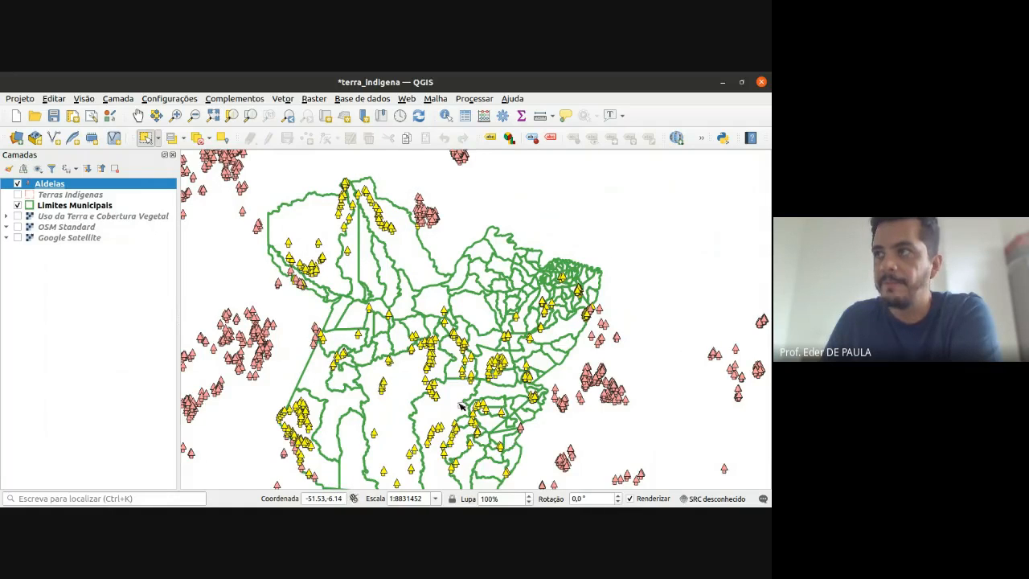
drag(461, 406, 480, 384)
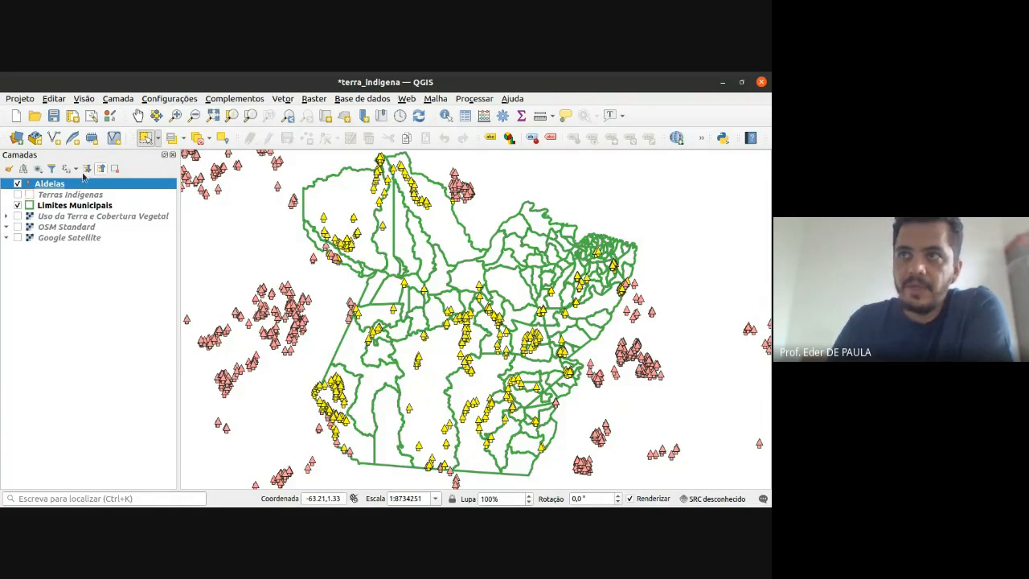
right_click(53, 186)
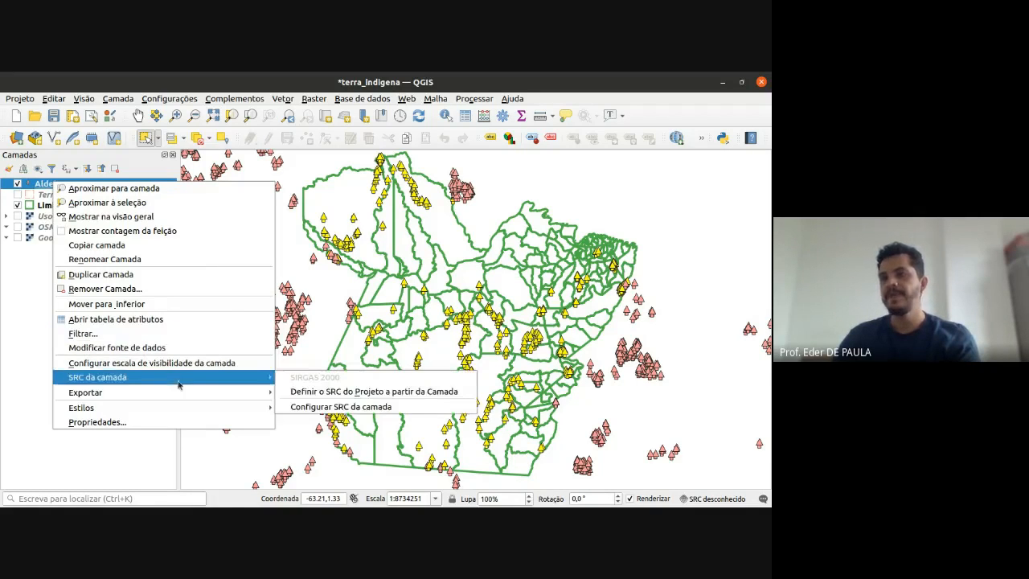
mouse_move(204, 391)
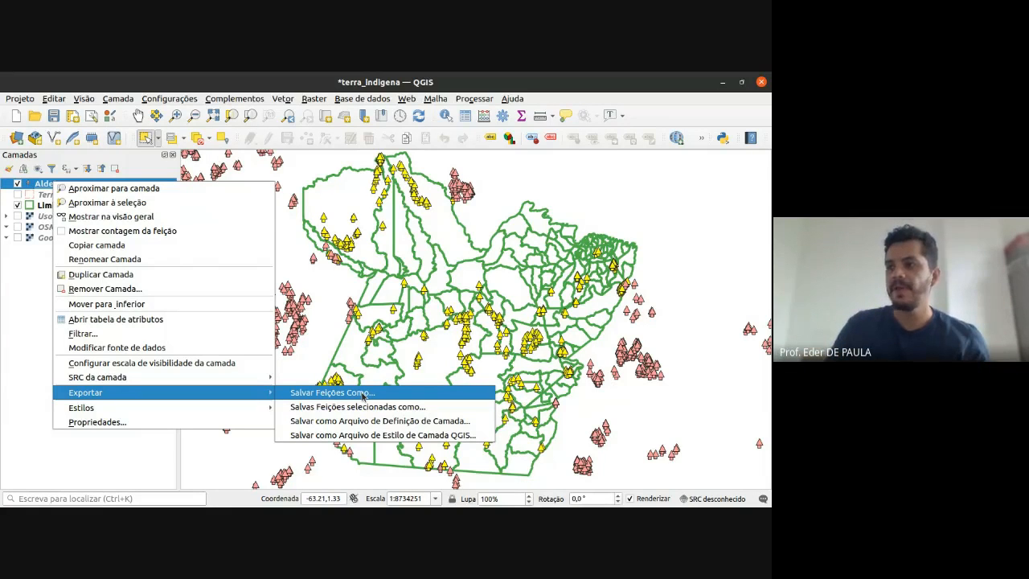
click(438, 407)
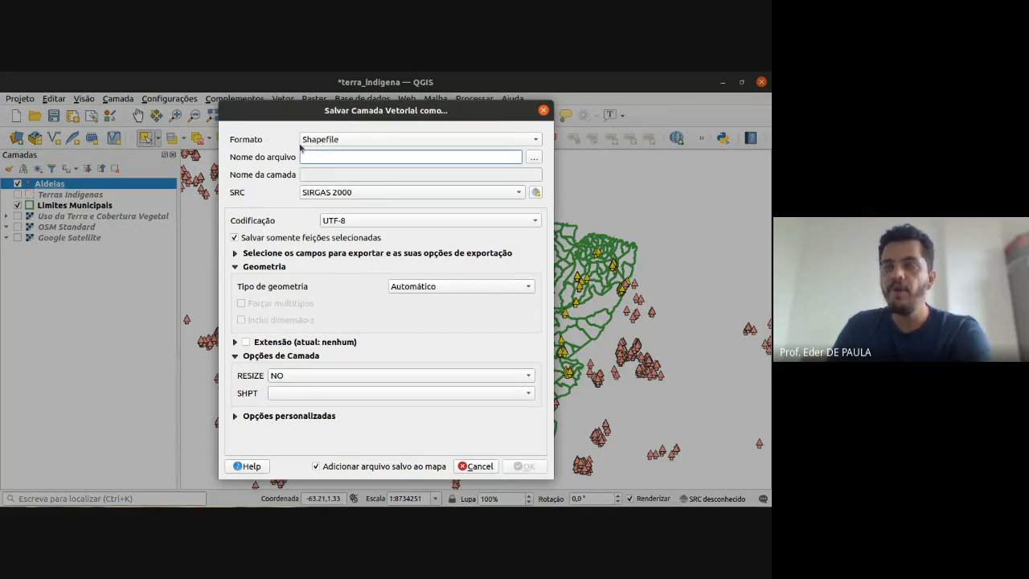
click(346, 141)
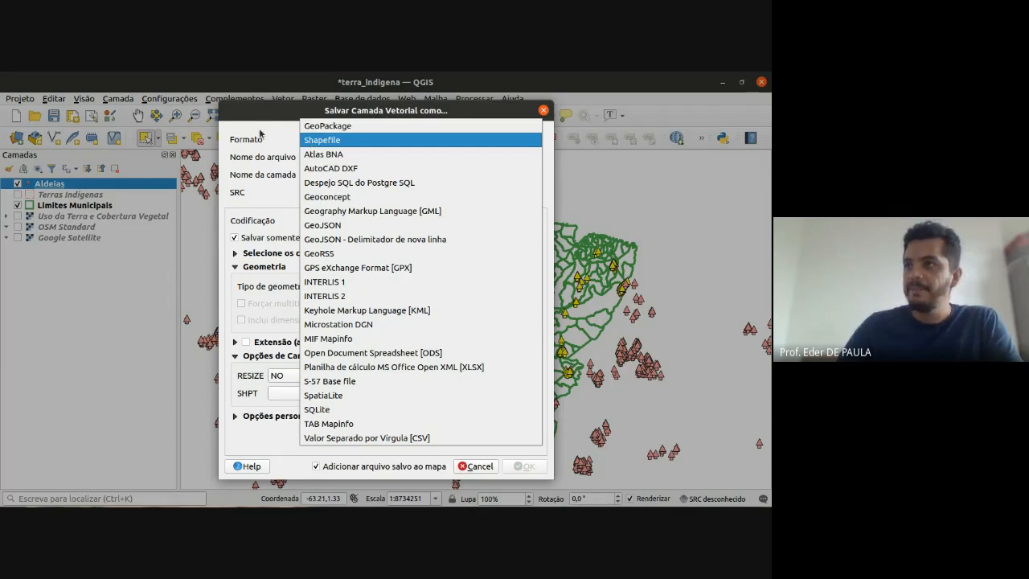
click(345, 130)
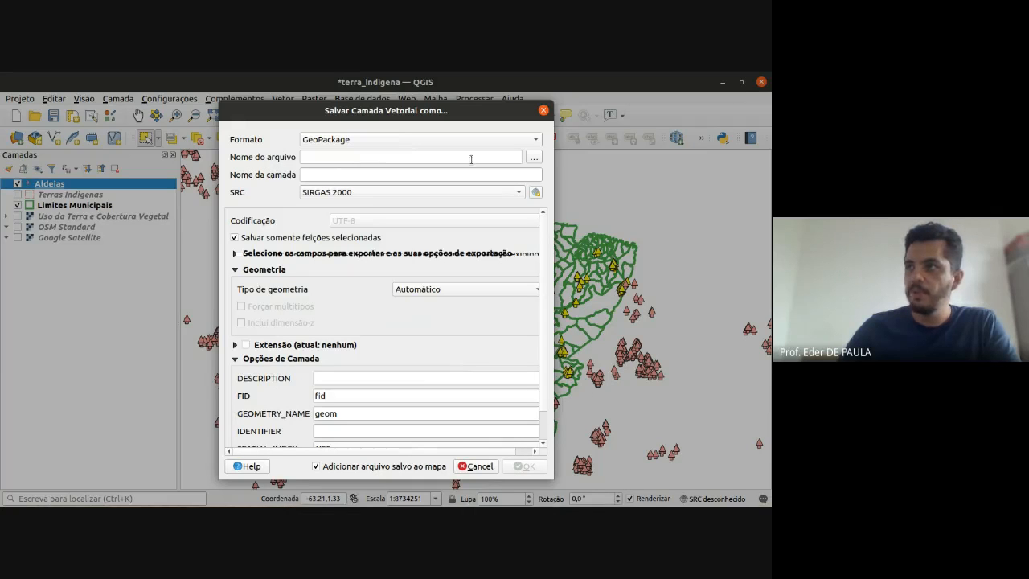
- Browse for the output file's location and choose the graduacao folder inside BD_GEO
click(375, 157)
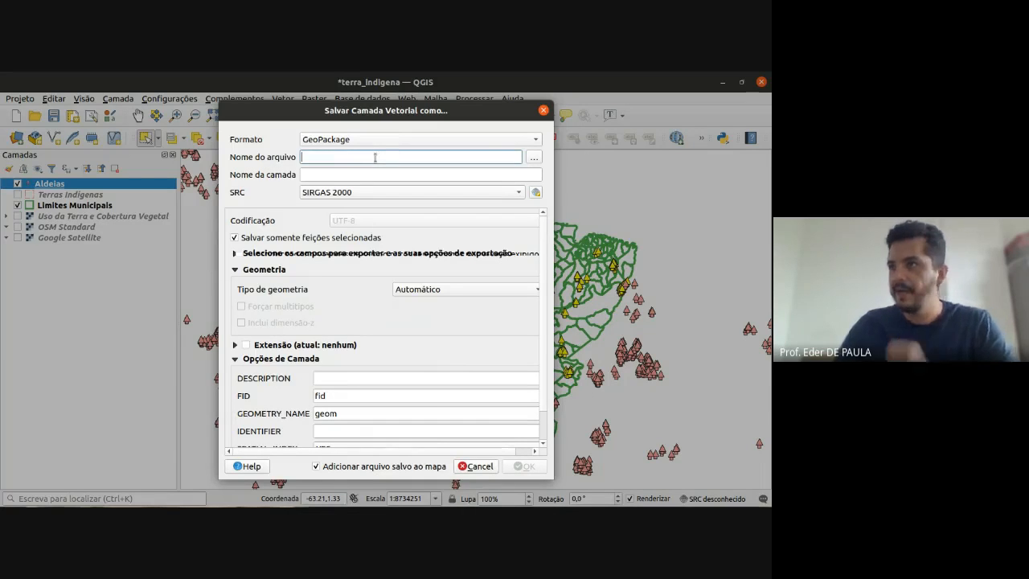
click(536, 158)
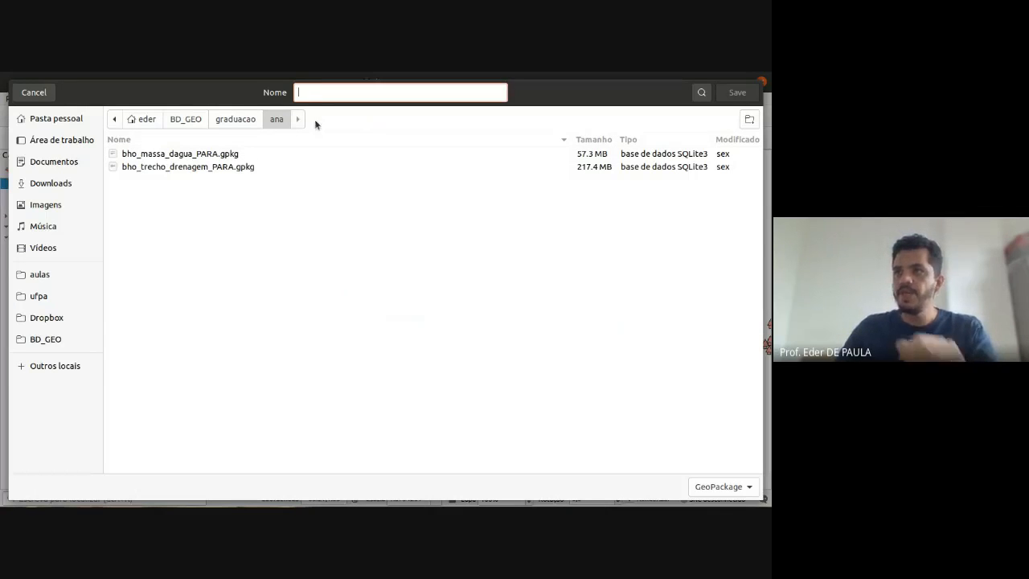
click(242, 120)
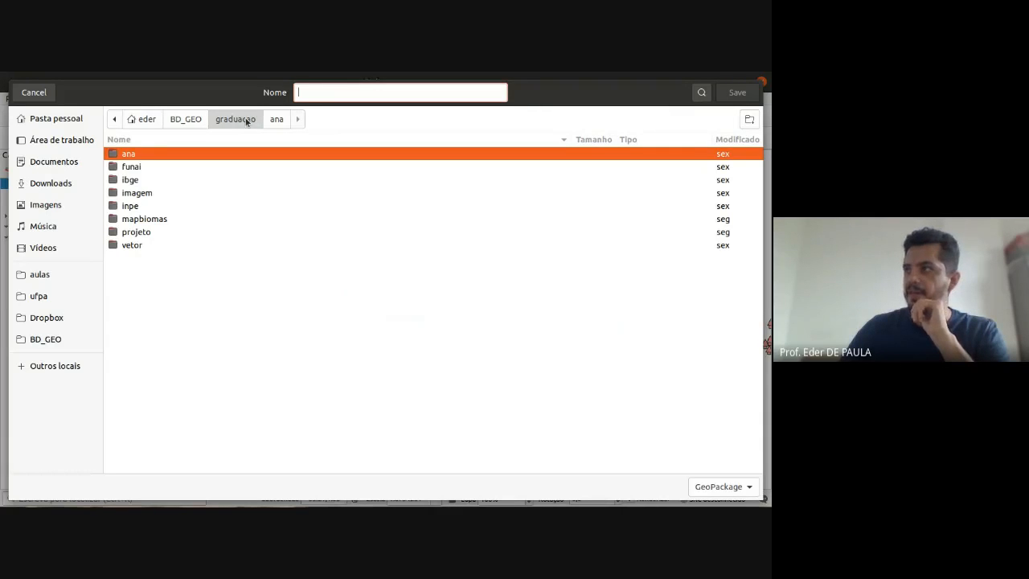
click(195, 120)
click(237, 120)
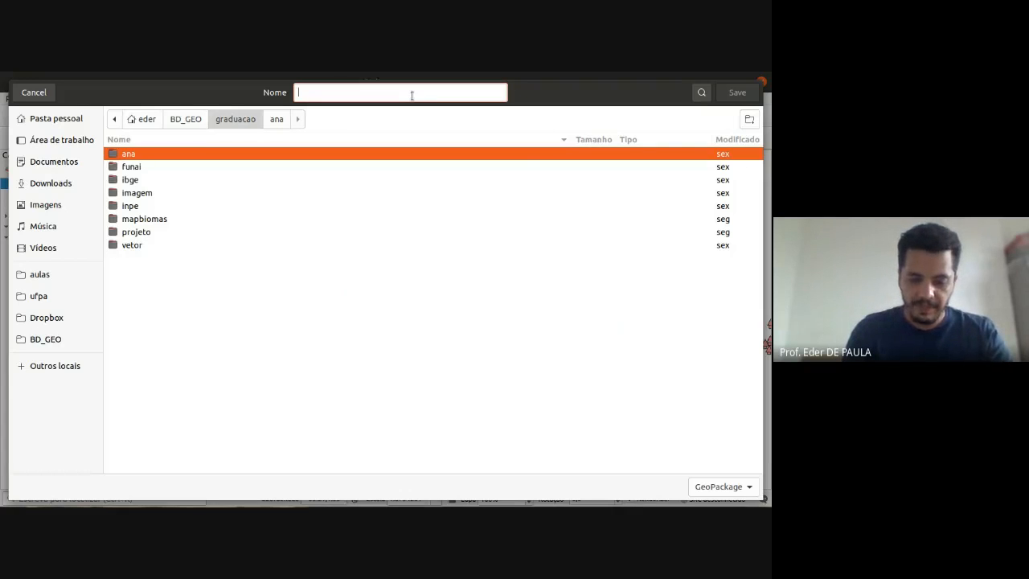
- Name the output GeoPackage file bd_terras_indigenas
text(bd)
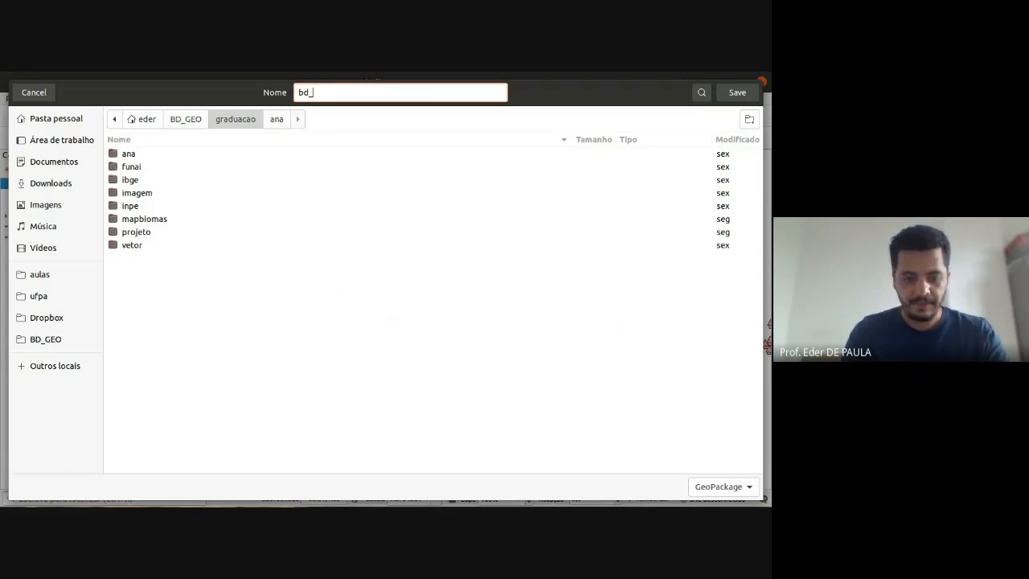
text(_te)
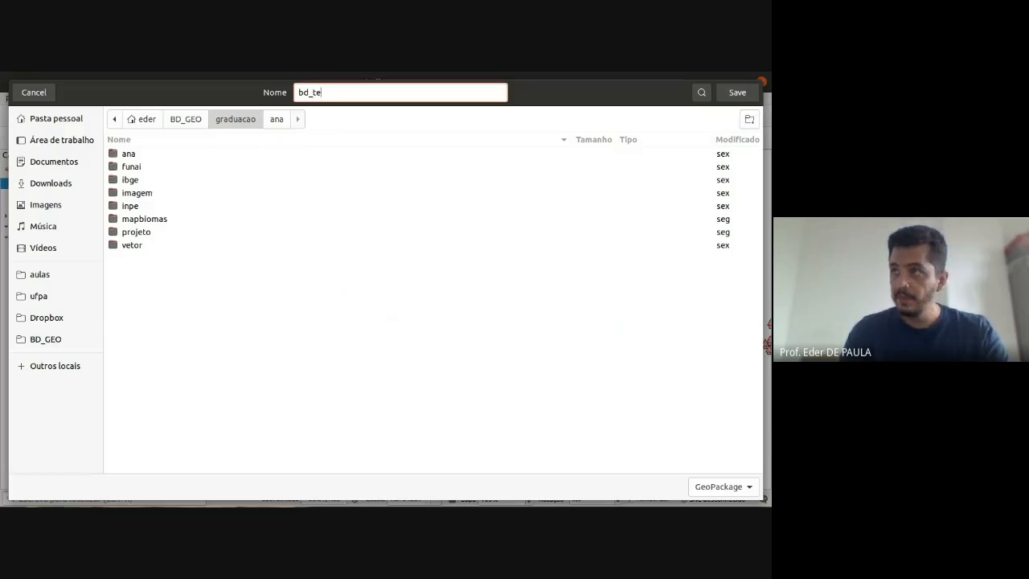
key(BackSpace)
text(eras)
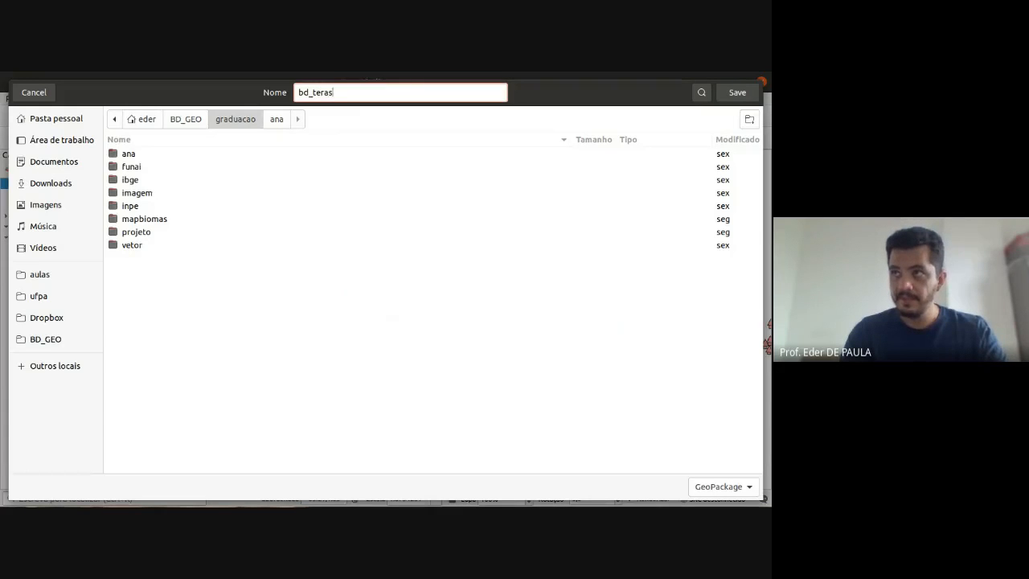
key(BackSpace)
key(BackSpace)
text(ras_)
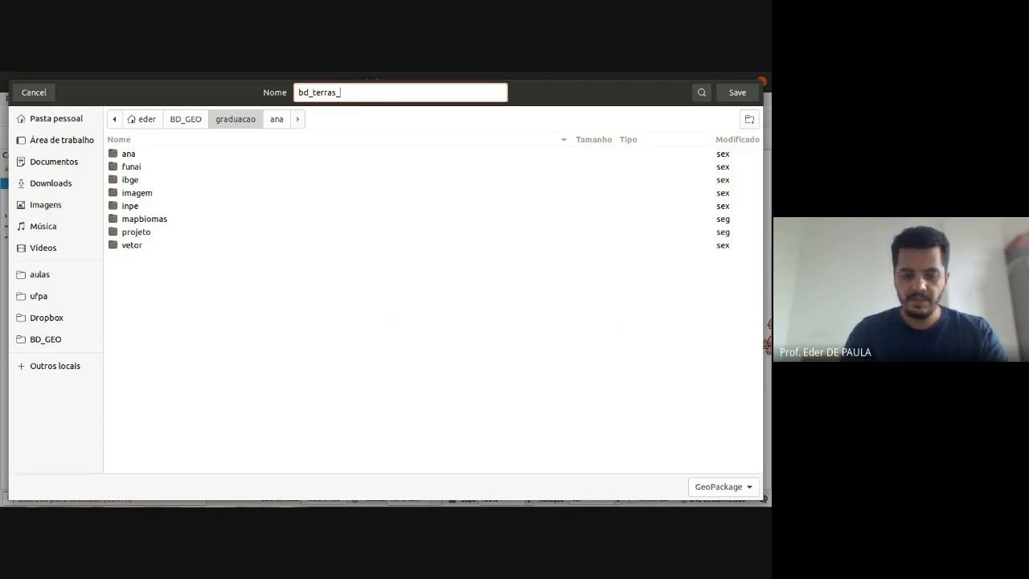
text(indige)
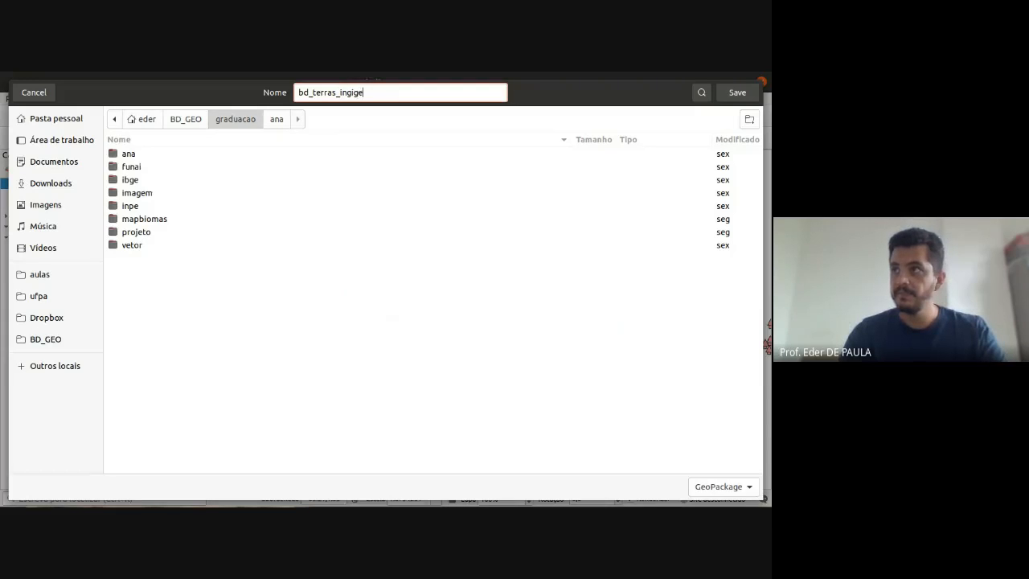
key(BackSpace)
key(BackSpace)
key(BackSpace)
key(BackSpace)
key(BackSpace)
text(ndigenas)
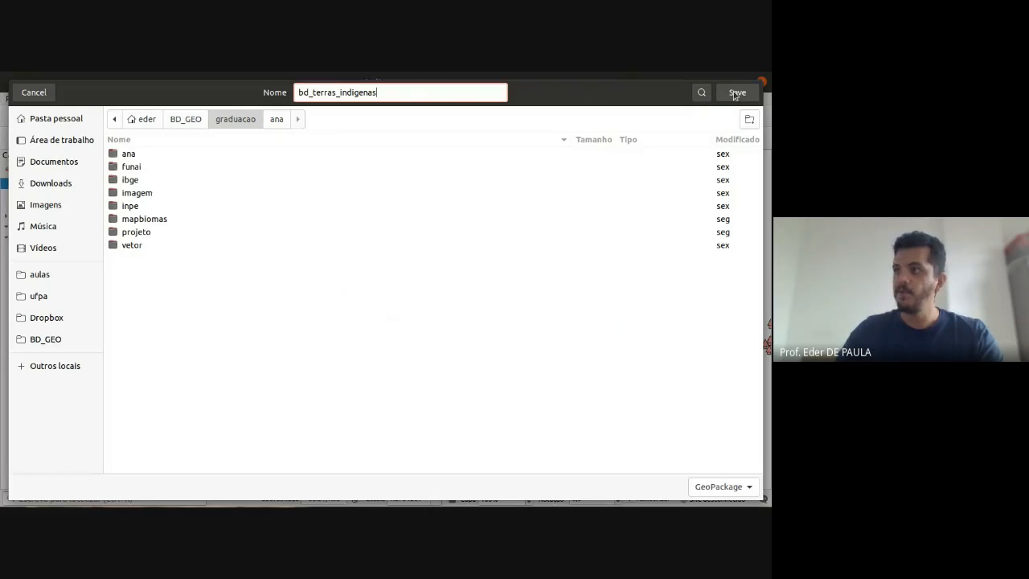
- Extend the output file name to bd_terras_indigenas_pa and accept it for the GeoPackage export
text(_)
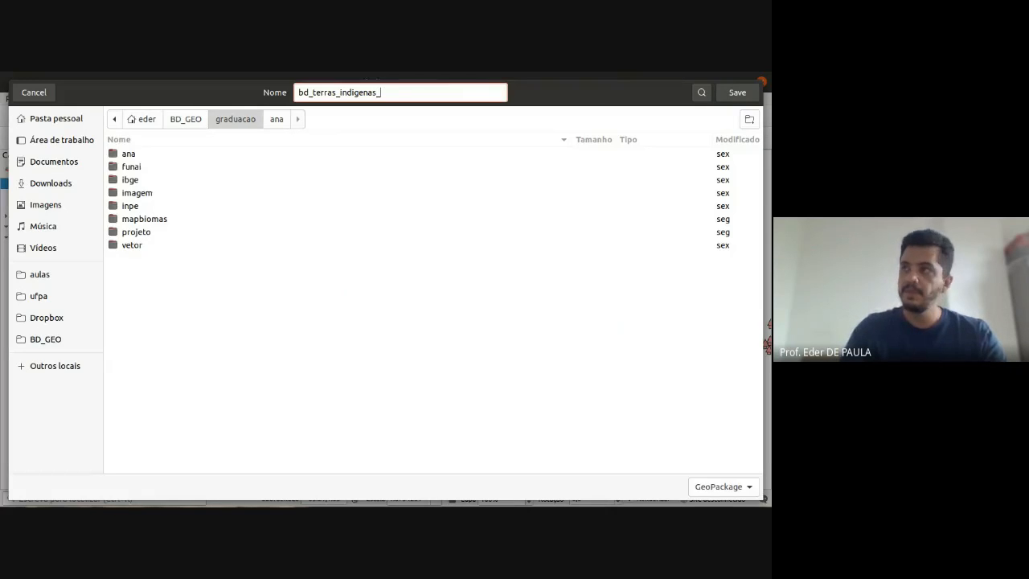
text(pa)
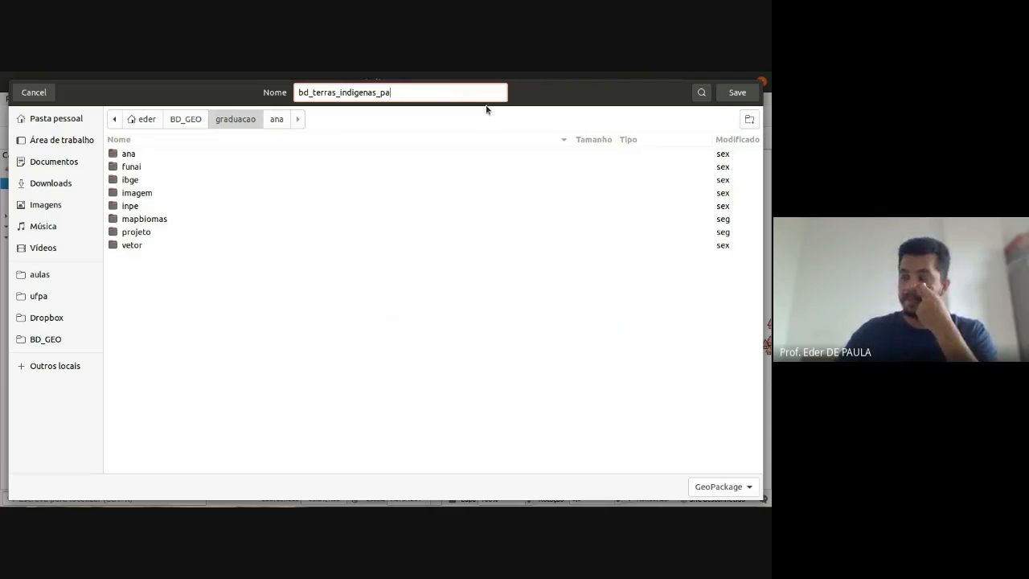
click(732, 92)
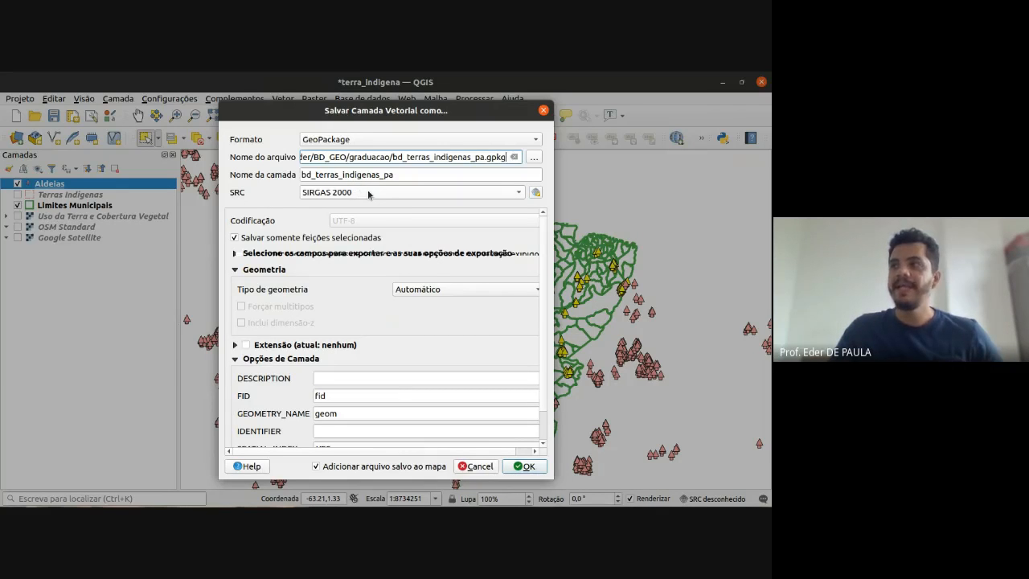
- Review the export options and export the selected features in SIRGAS 2000, adding the saved file to the map
mouse_move(369, 194)
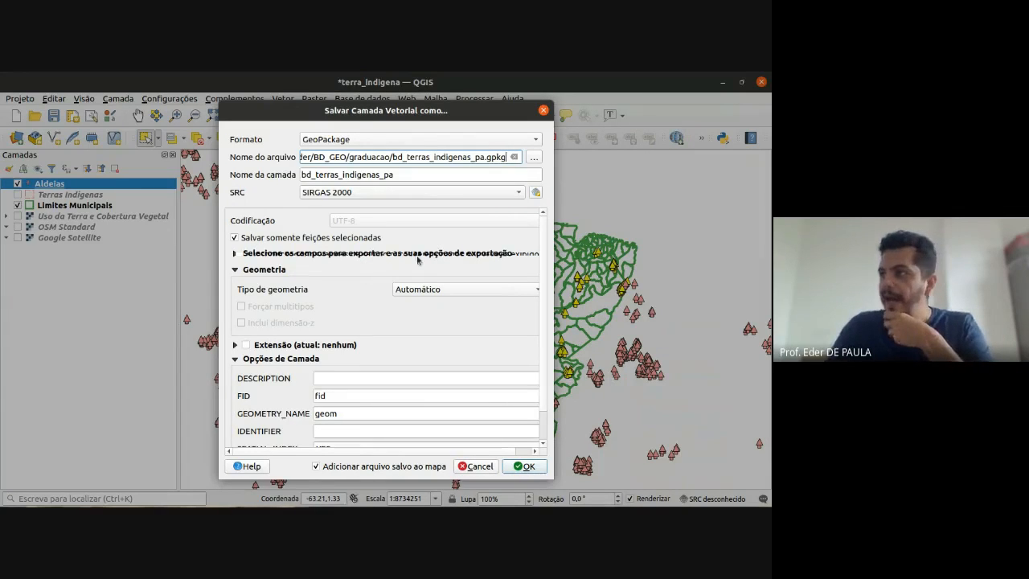
scroll(544, 266, down, 1)
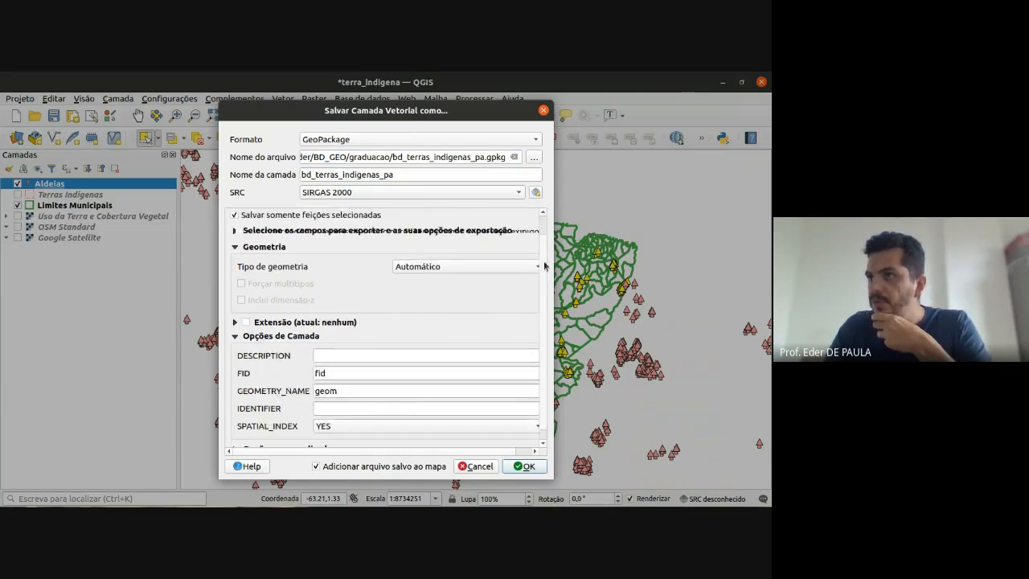
scroll(544, 266, up, 1)
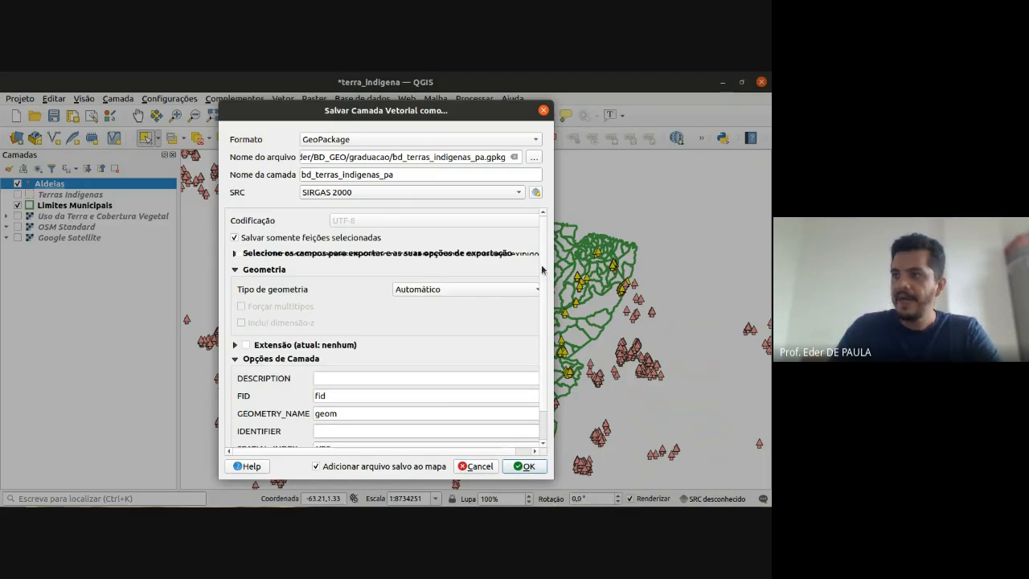
scroll(542, 269, down, 2)
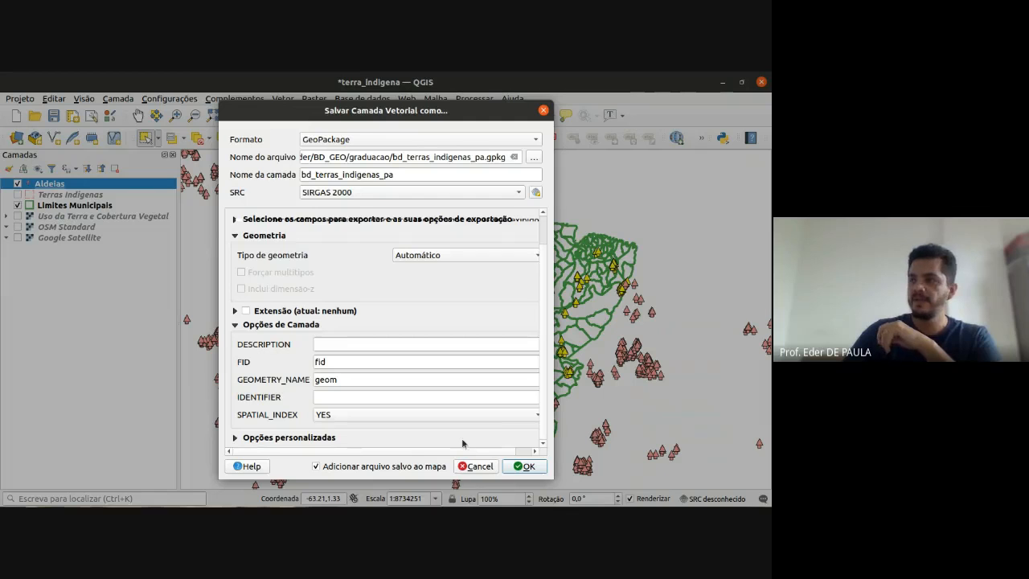
click(526, 467)
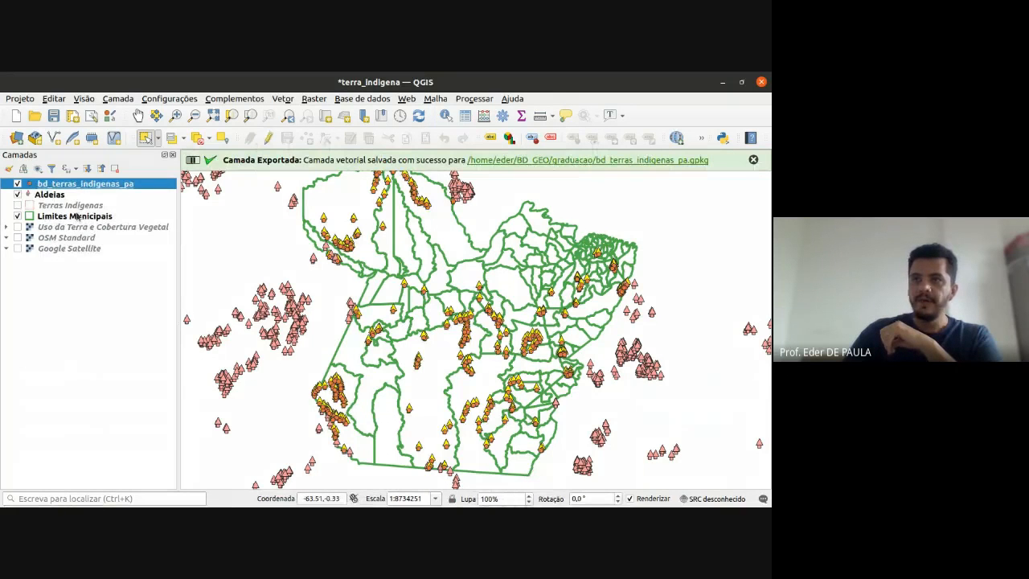
- Hide the Aldeias layer and examine the exported bd_terras_indigenas_pa points up close on the map
click(18, 194)
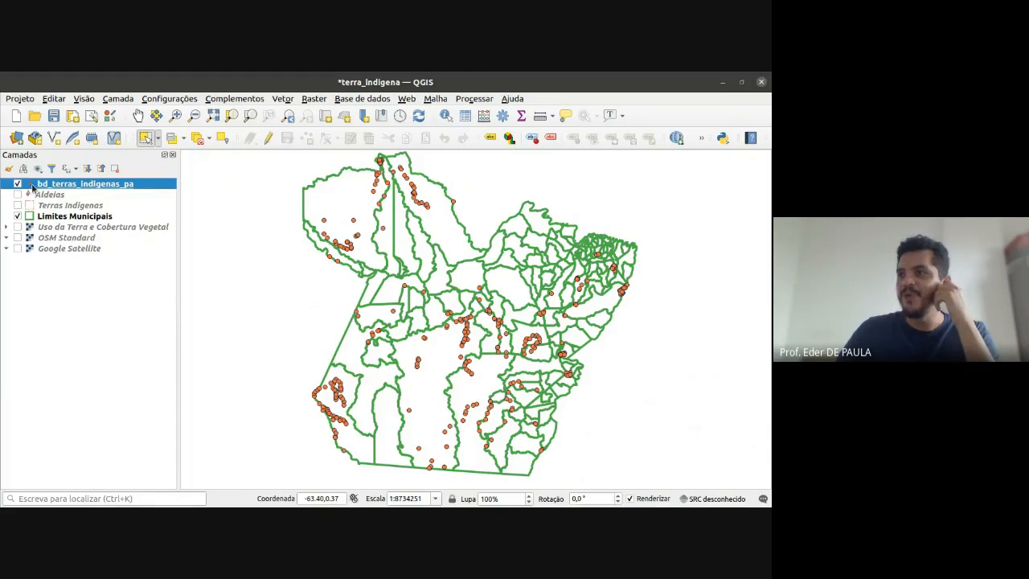
scroll(350, 243, up, 6)
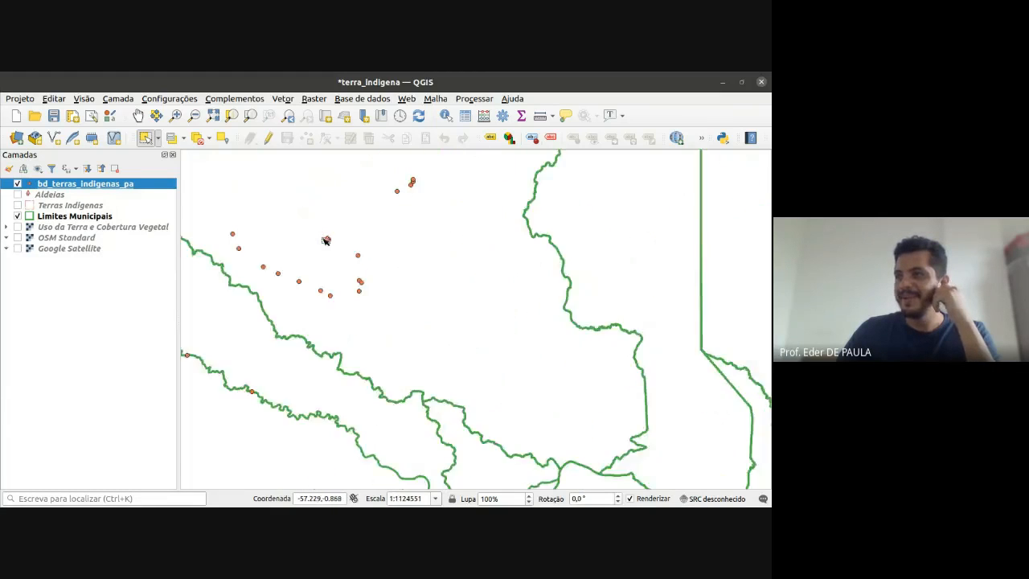
scroll(330, 226, up, 3)
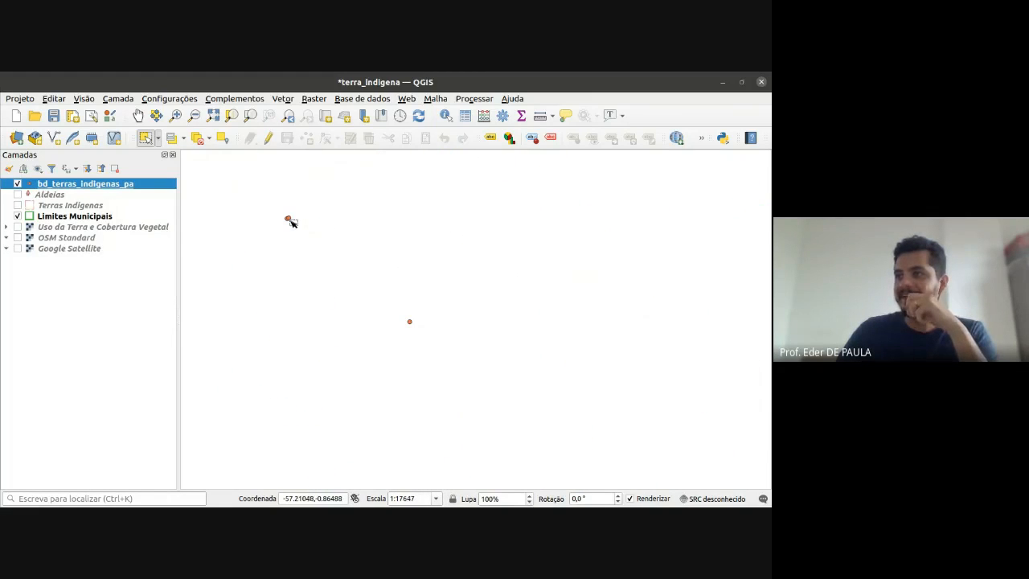
scroll(291, 220, up, 1)
scroll(291, 221, down, 4)
scroll(291, 221, down, 5)
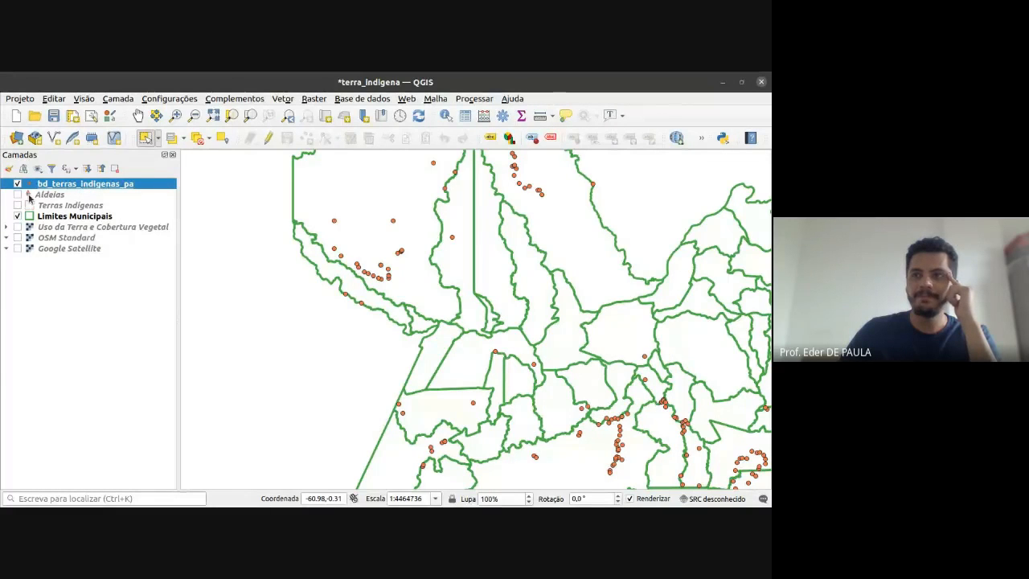
- Copy all style categories from the Aldeias layer
right_click(29, 198)
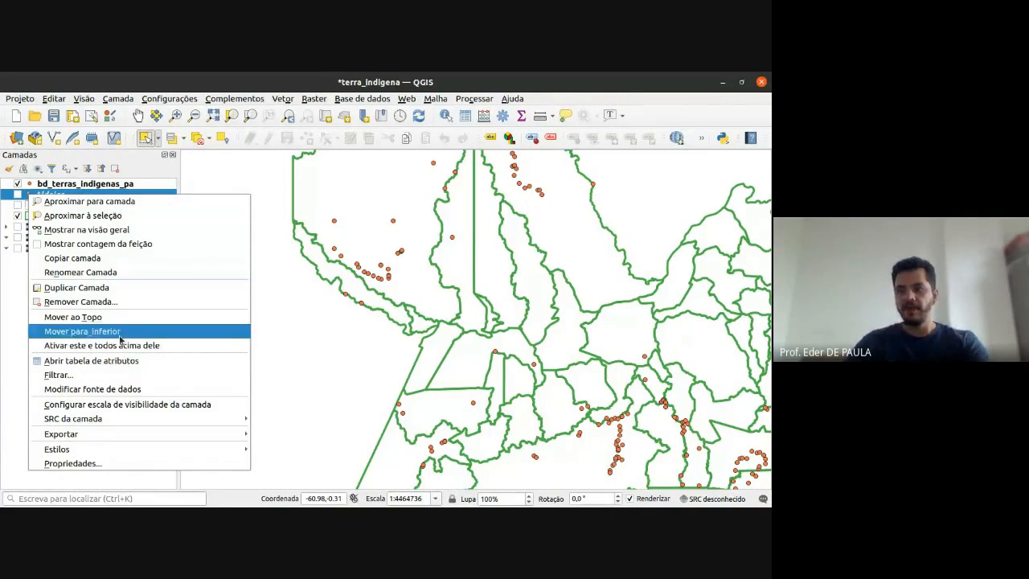
mouse_move(213, 450)
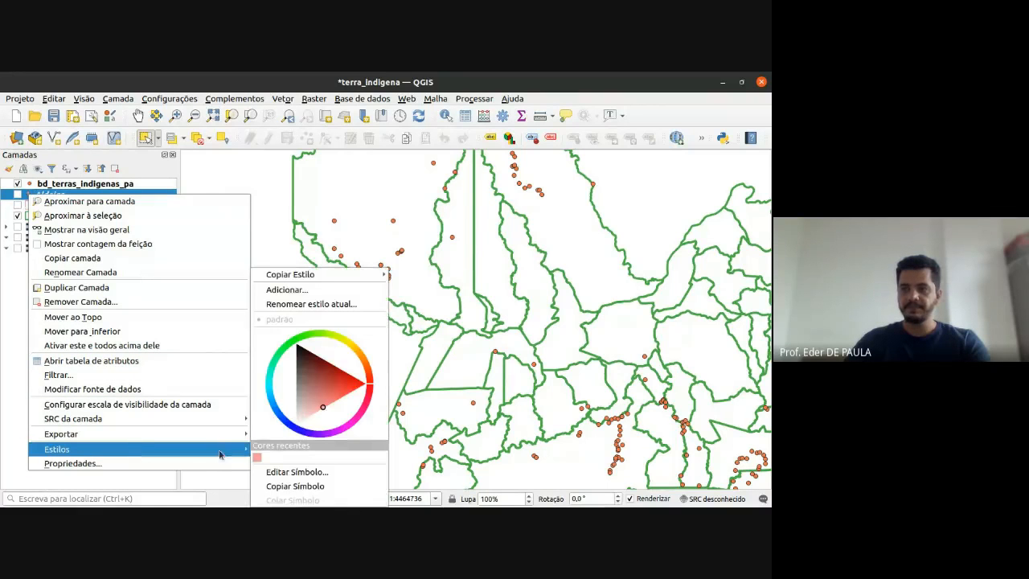
mouse_move(316, 277)
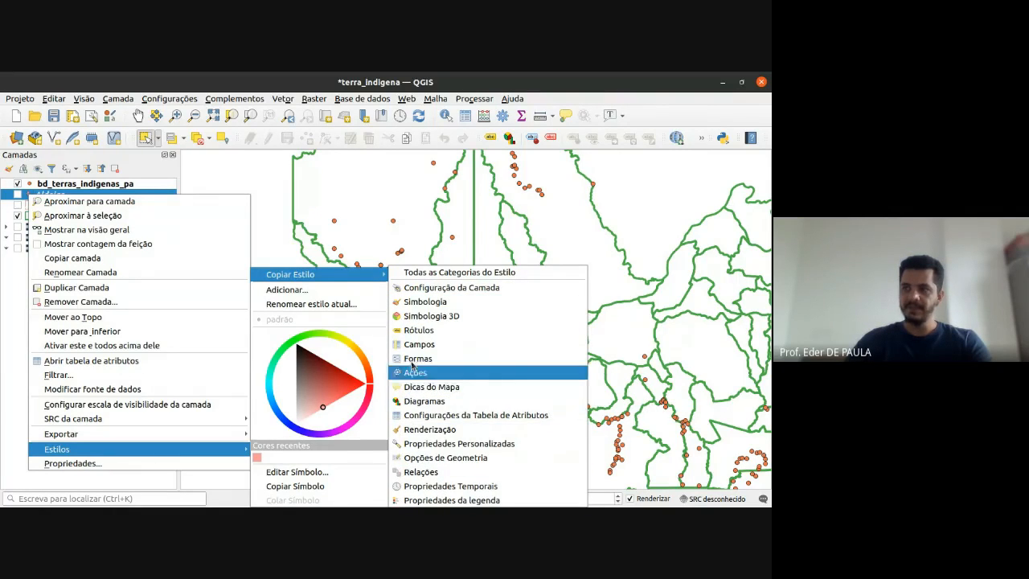
click(478, 273)
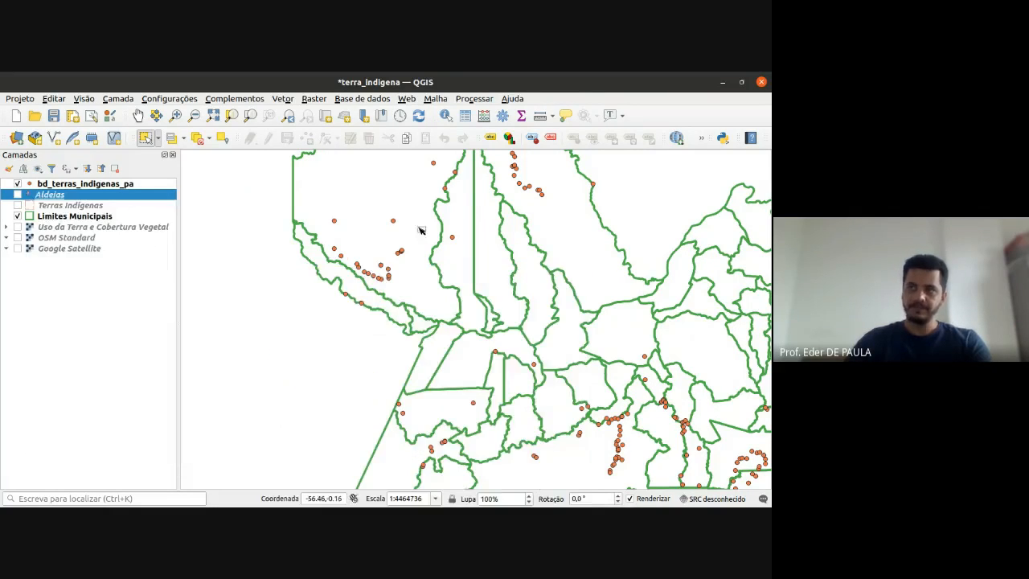
- Paste all the copied style categories onto the bd_terras_indigenas_pa layer
click(74, 185)
right_click(74, 185)
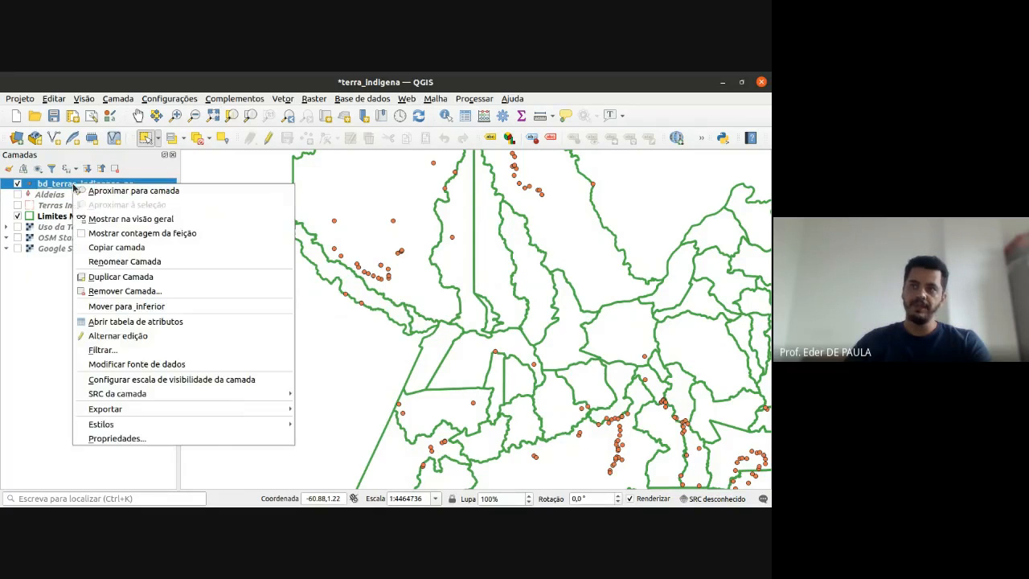
mouse_move(199, 424)
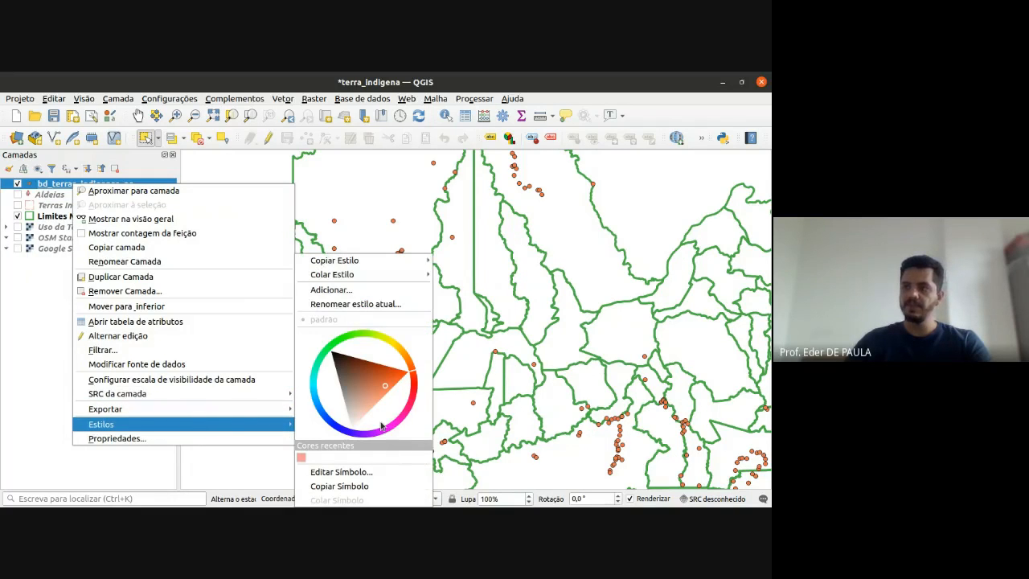
mouse_move(372, 275)
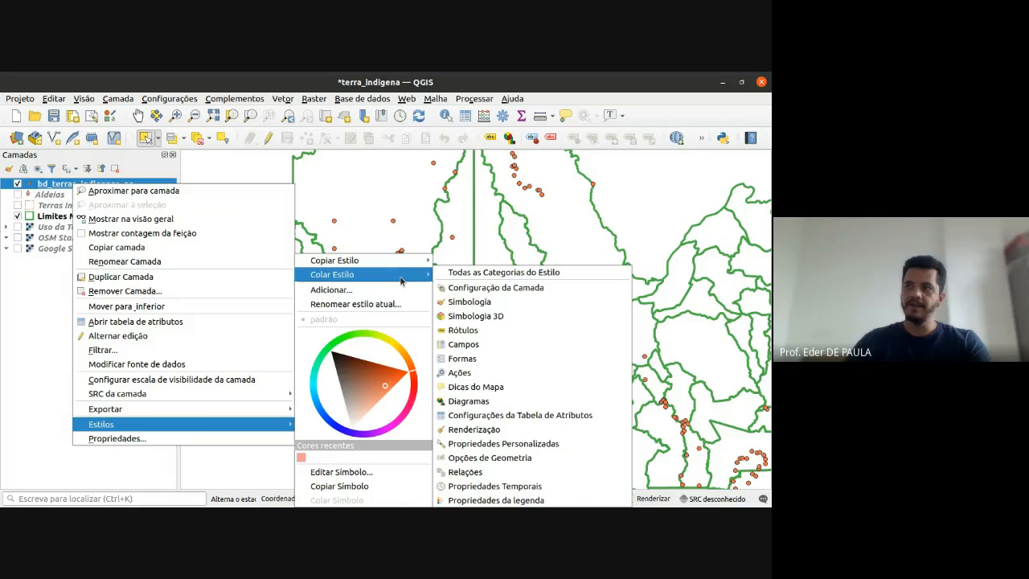
click(475, 273)
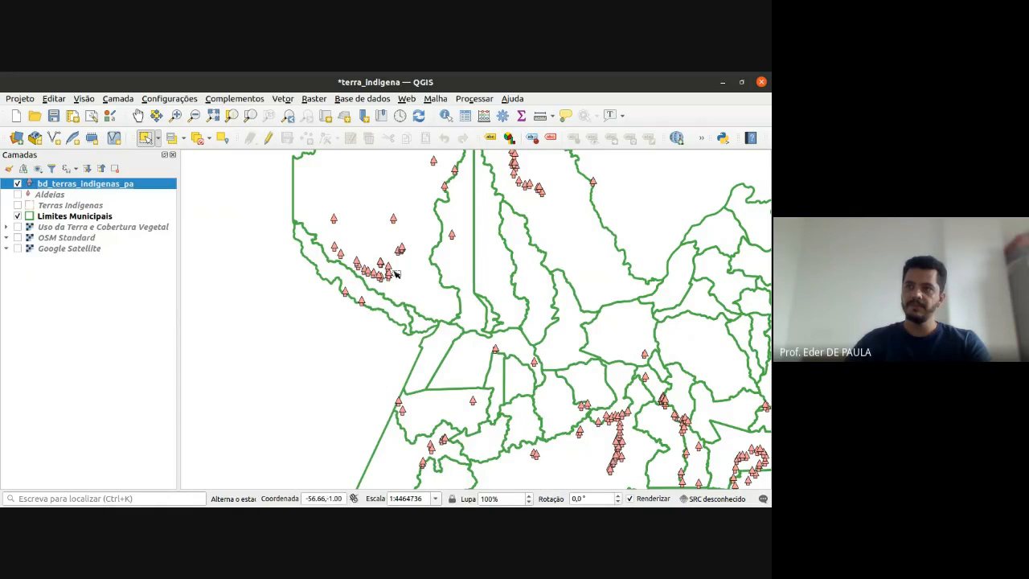
- Switch the Aldeias layer's visibility on and off to compare it with the exported bd_terras_indigenas_pa points
click(18, 194)
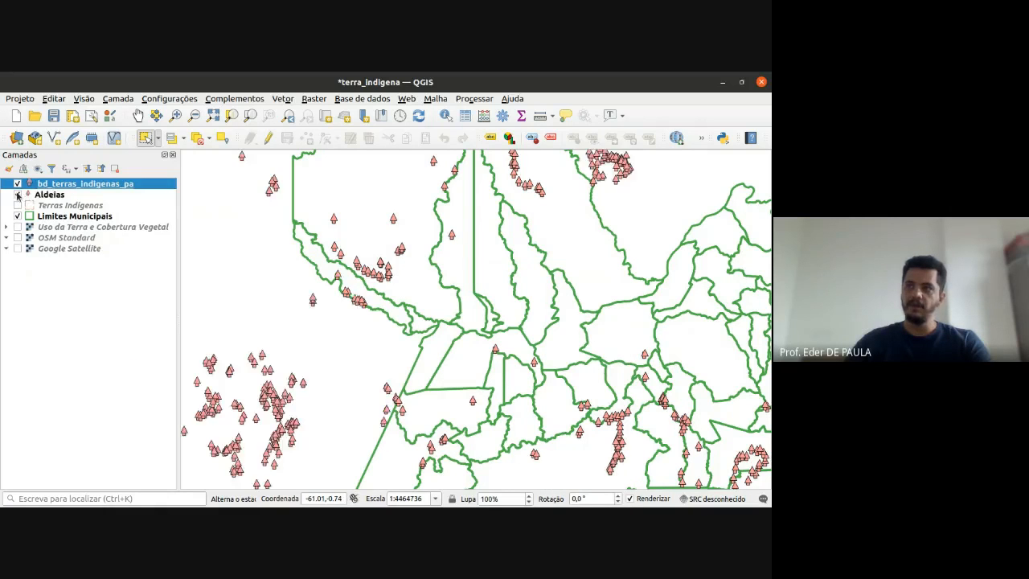
click(18, 195)
click(17, 194)
click(18, 195)
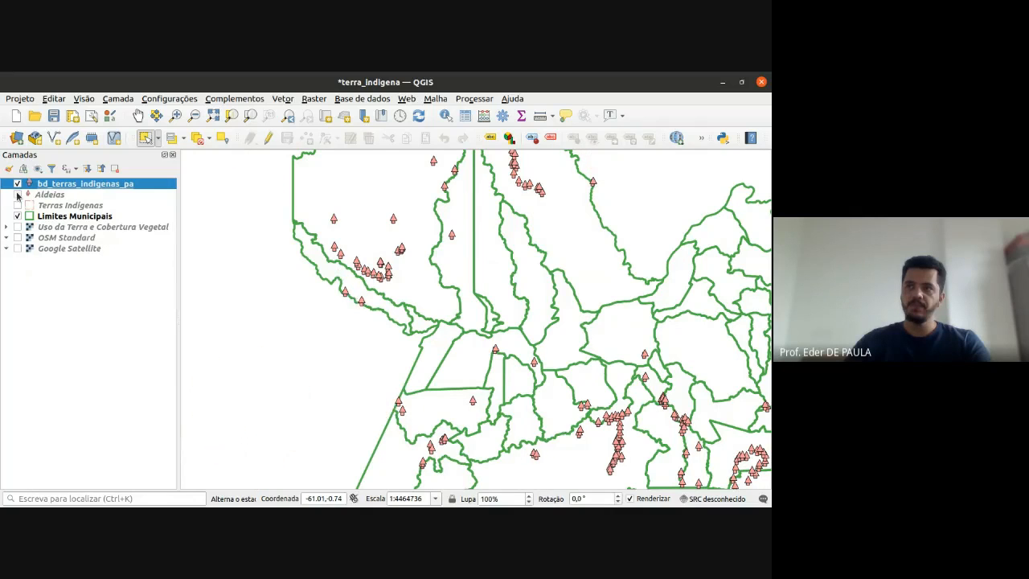
click(20, 197)
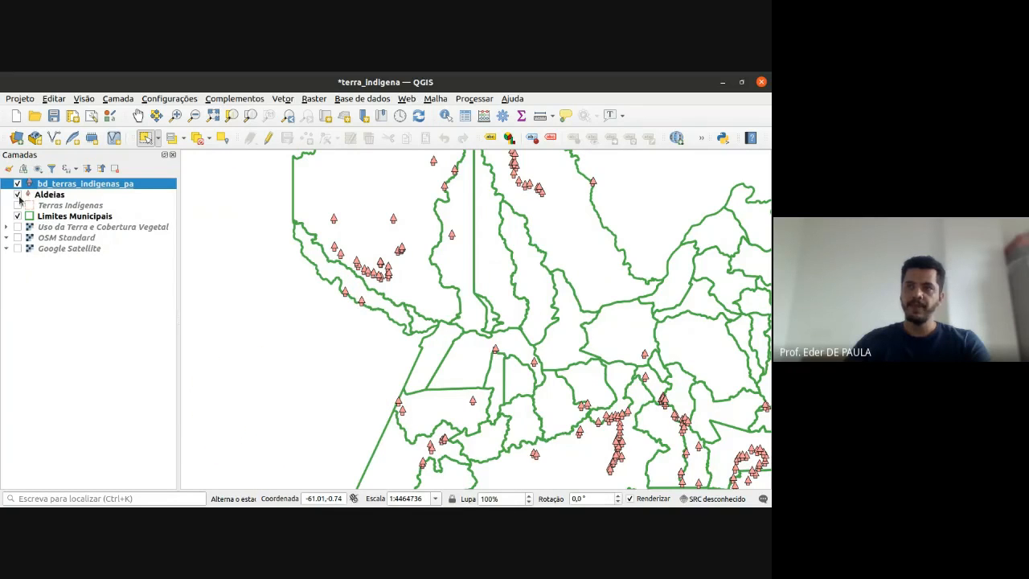
click(19, 198)
click(18, 195)
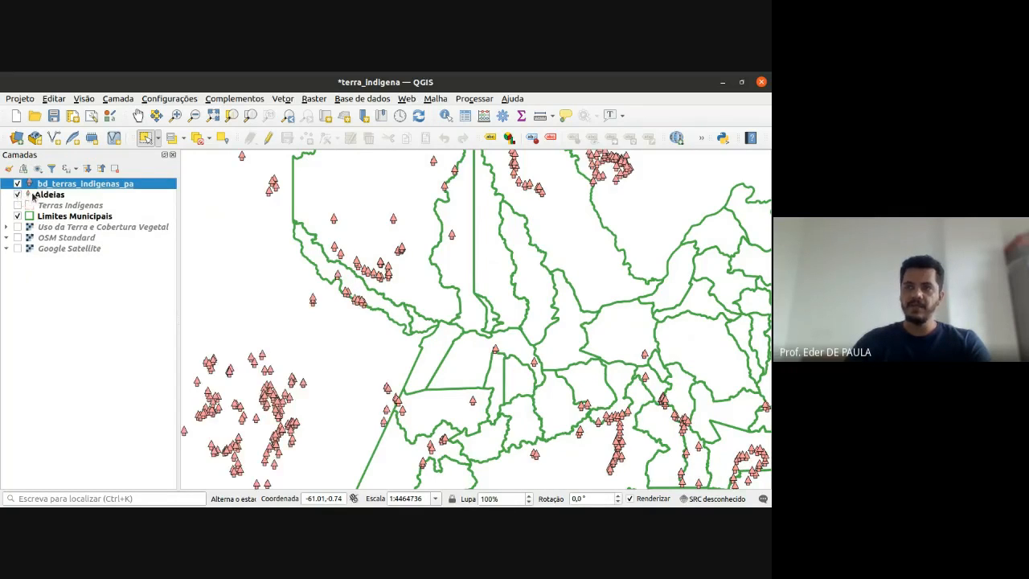
- Remove the Aldeias layer from the project and confirm the removal
click(42, 198)
right_click(42, 198)
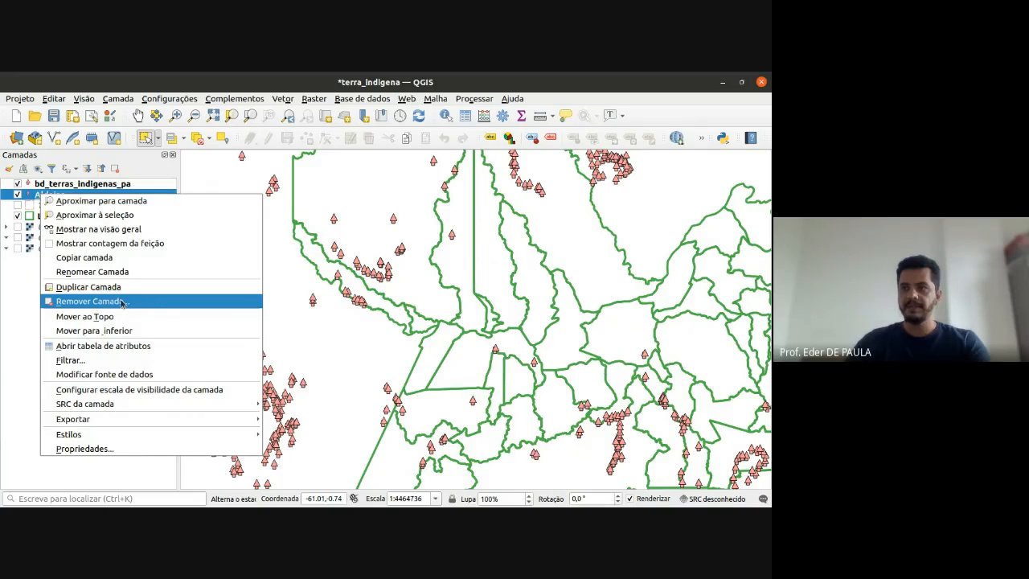
click(40, 223)
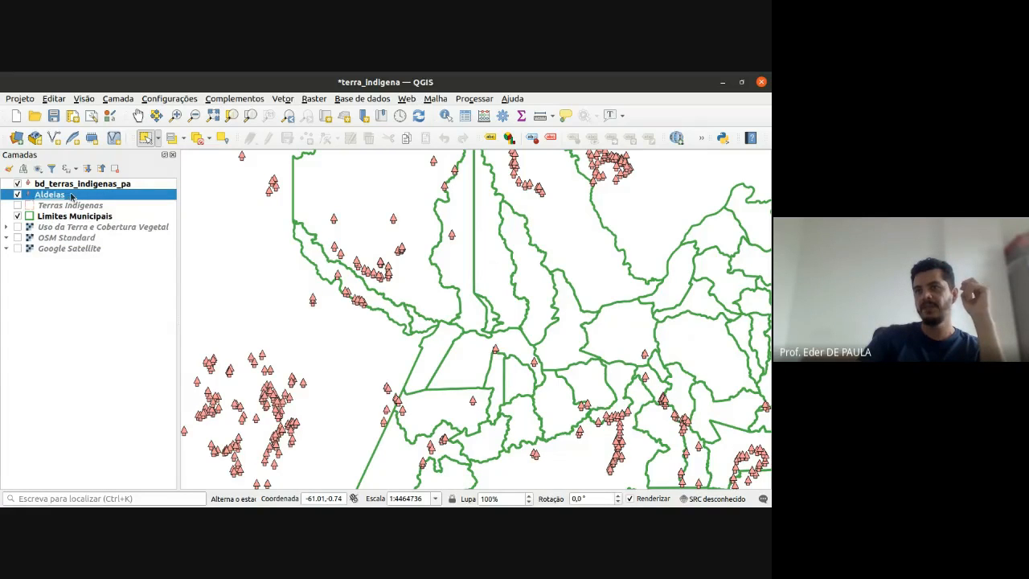
right_click(71, 196)
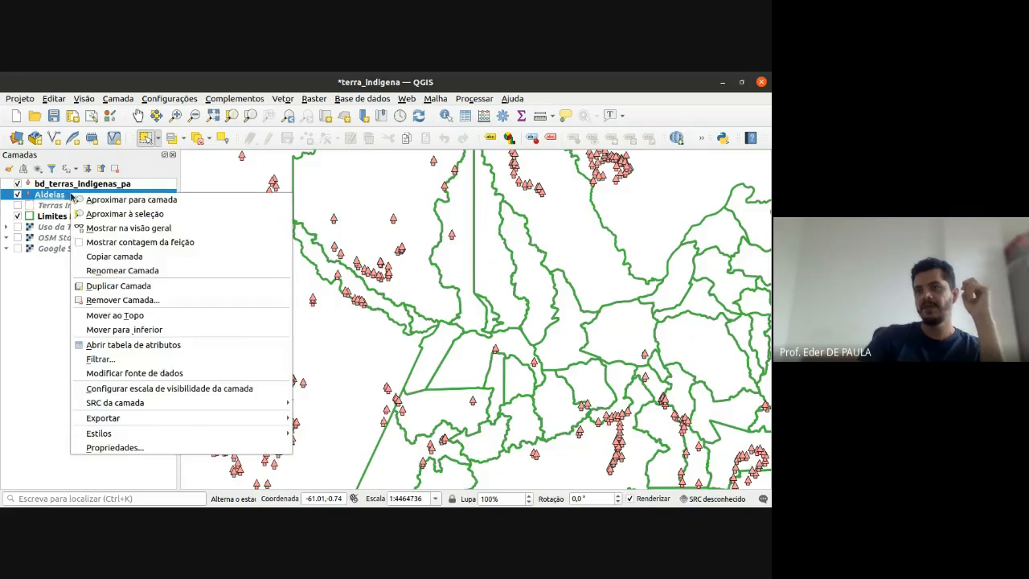
click(121, 300)
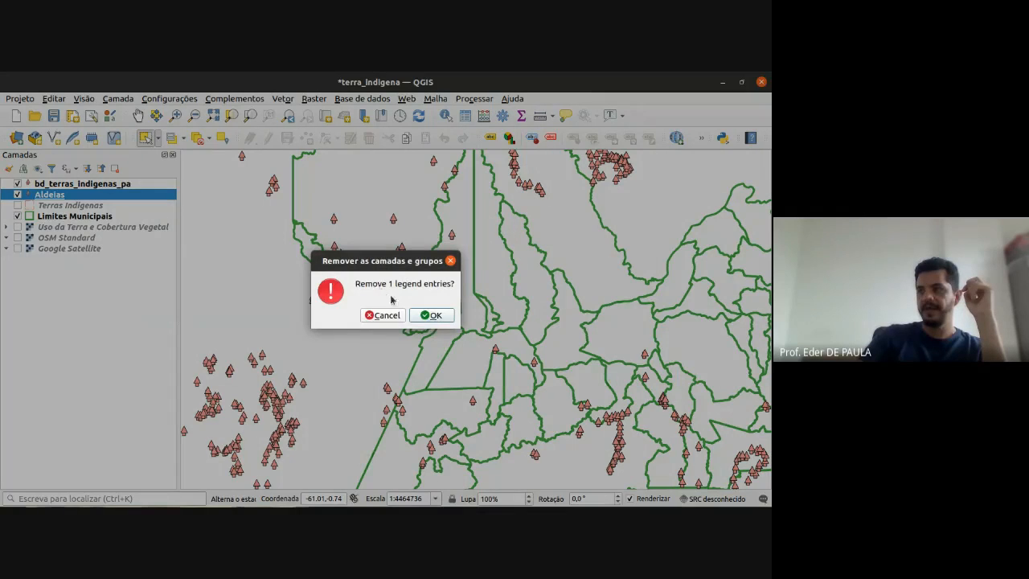
click(435, 316)
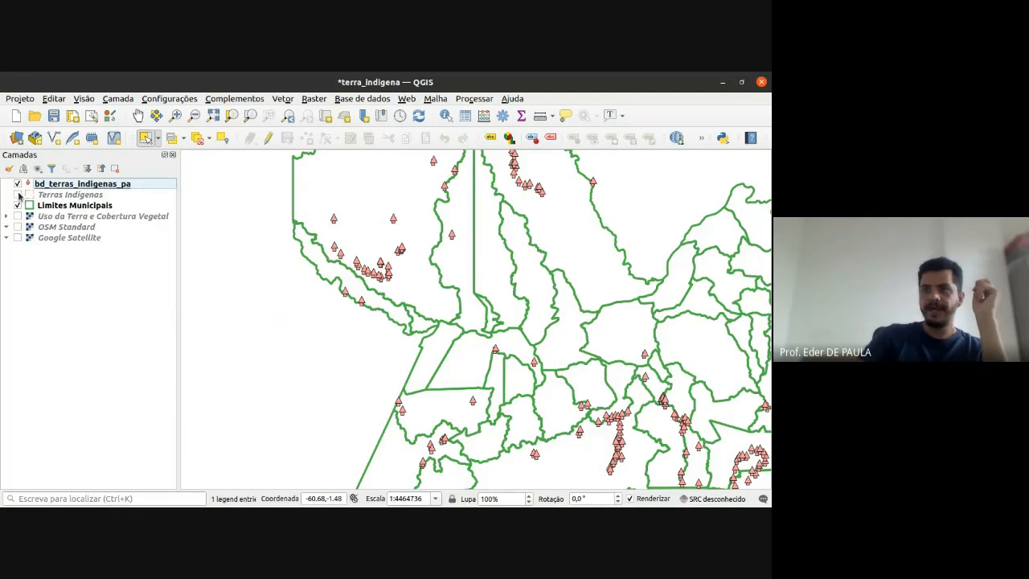
- Toggle the Terras Indígenas layer on and off to compare its boundaries with the exported points and municipal limits, leaving it hidden
click(19, 194)
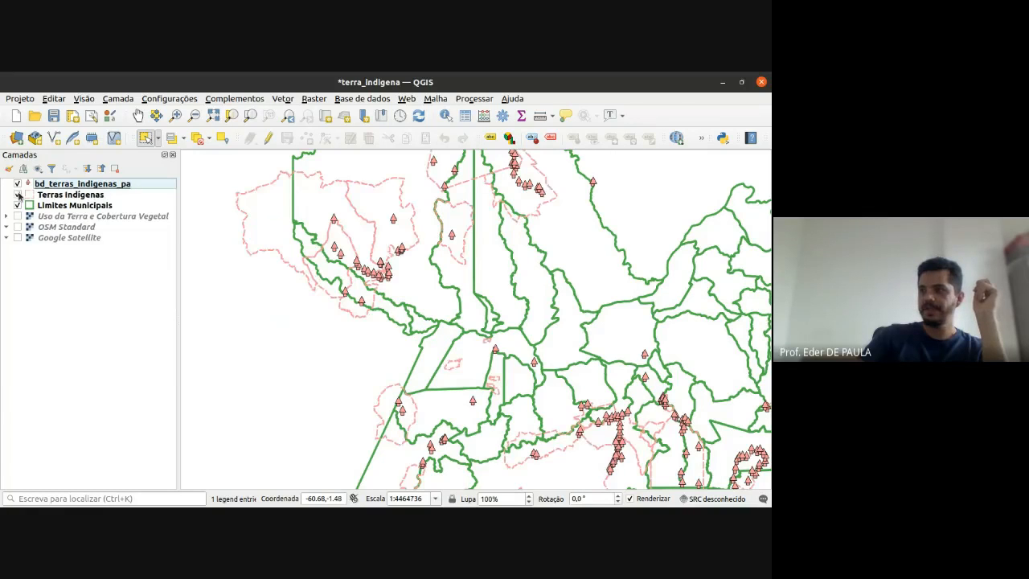
click(18, 195)
click(17, 196)
click(18, 195)
click(53, 185)
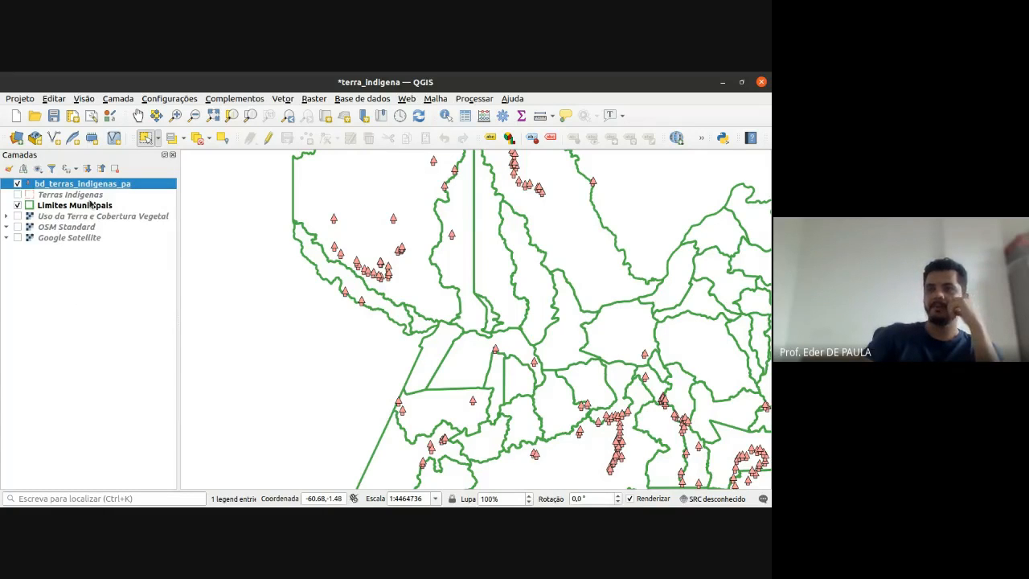
click(61, 197)
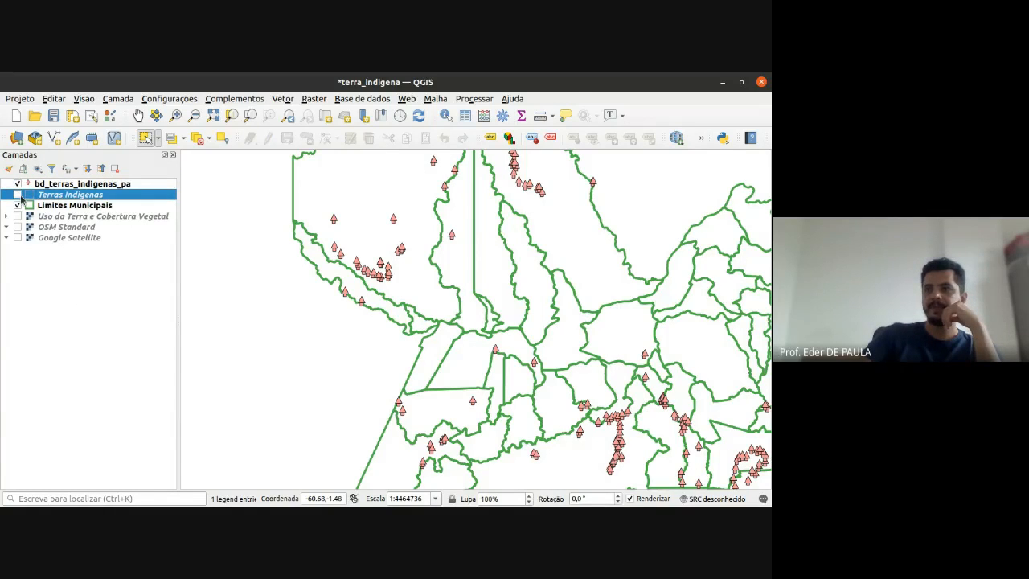
click(18, 194)
click(18, 194)
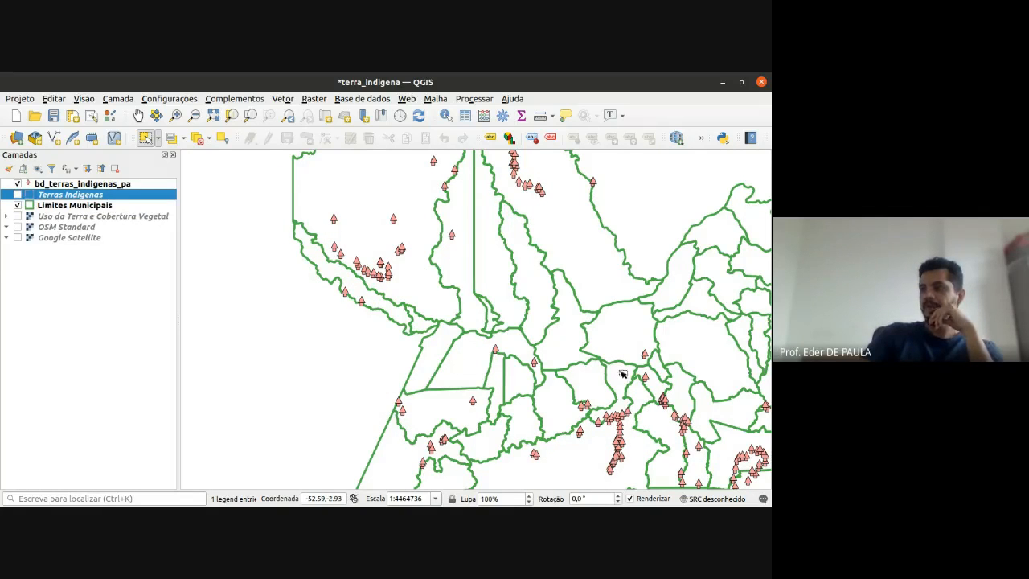
drag(623, 374, 362, 290)
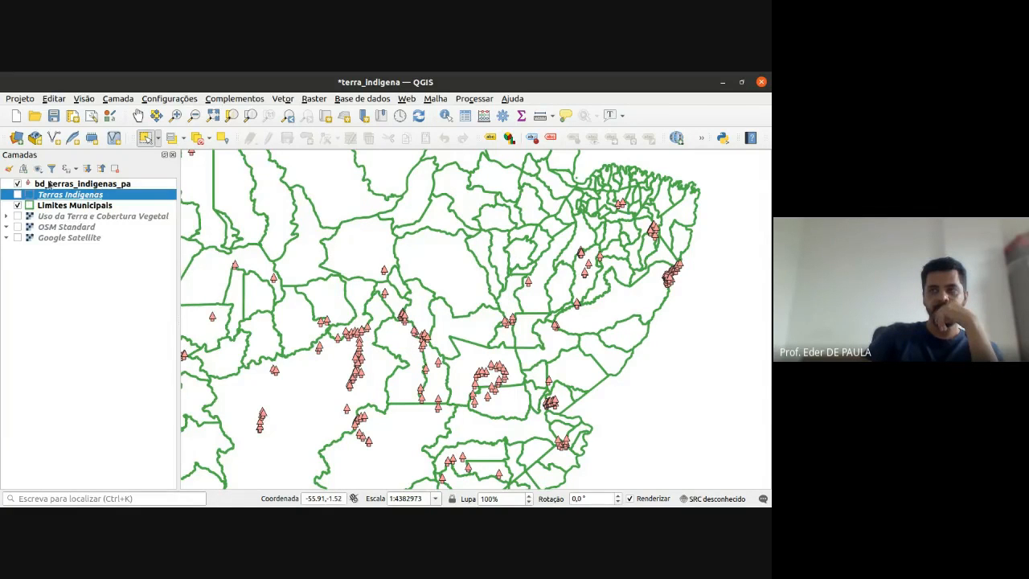
mouse_move(19, 193)
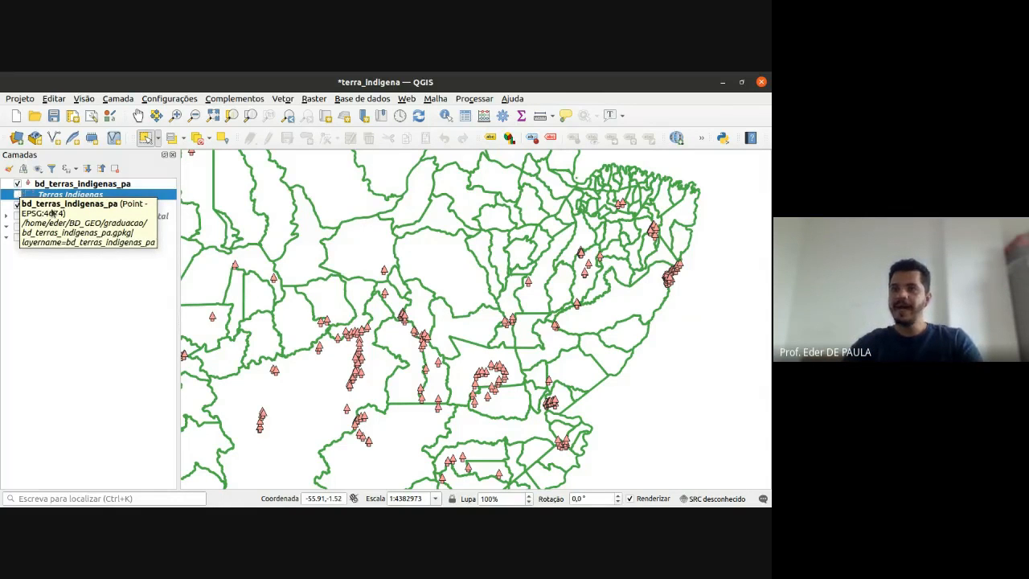
- Hide the bd_terras_indigenas_pa points so that only the municipal limits are shown on the map
drag(367, 407, 436, 310)
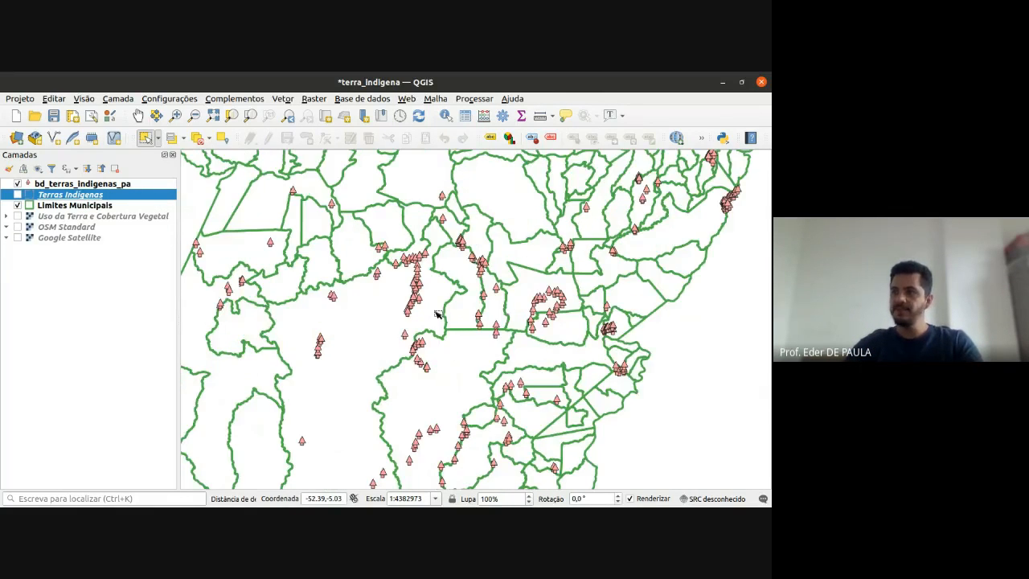
drag(406, 353, 429, 329)
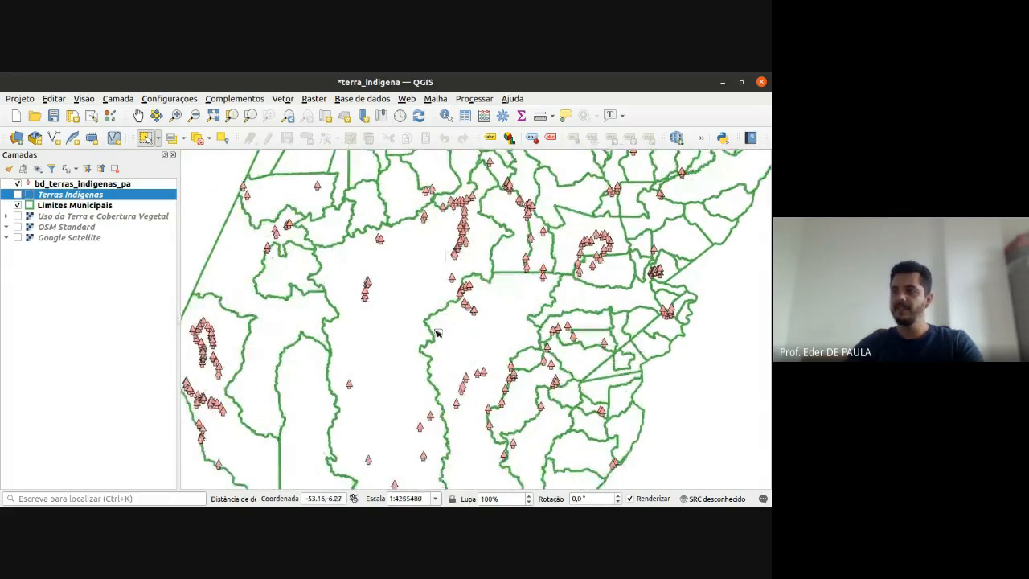
click(18, 183)
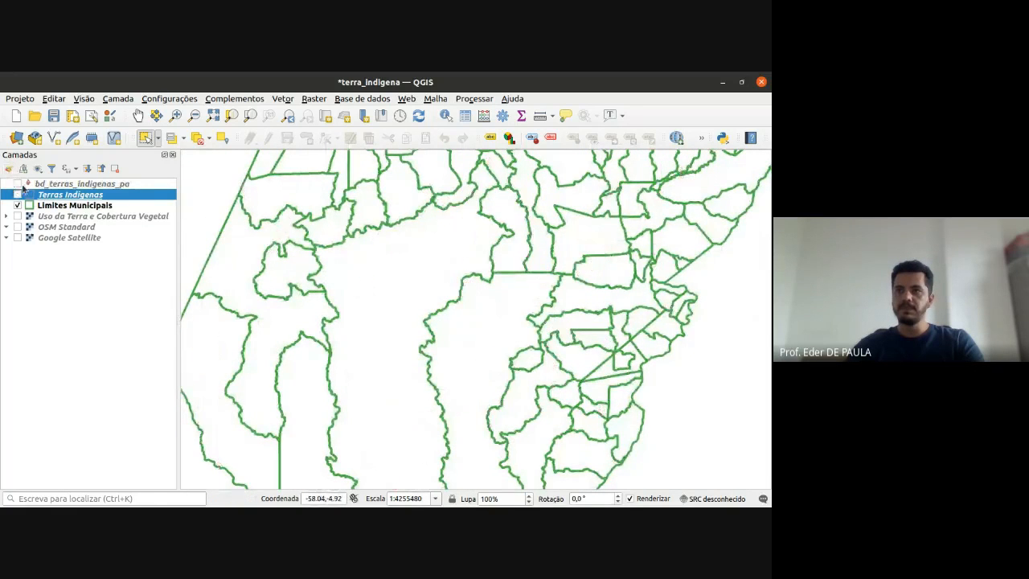
click(18, 205)
click(18, 205)
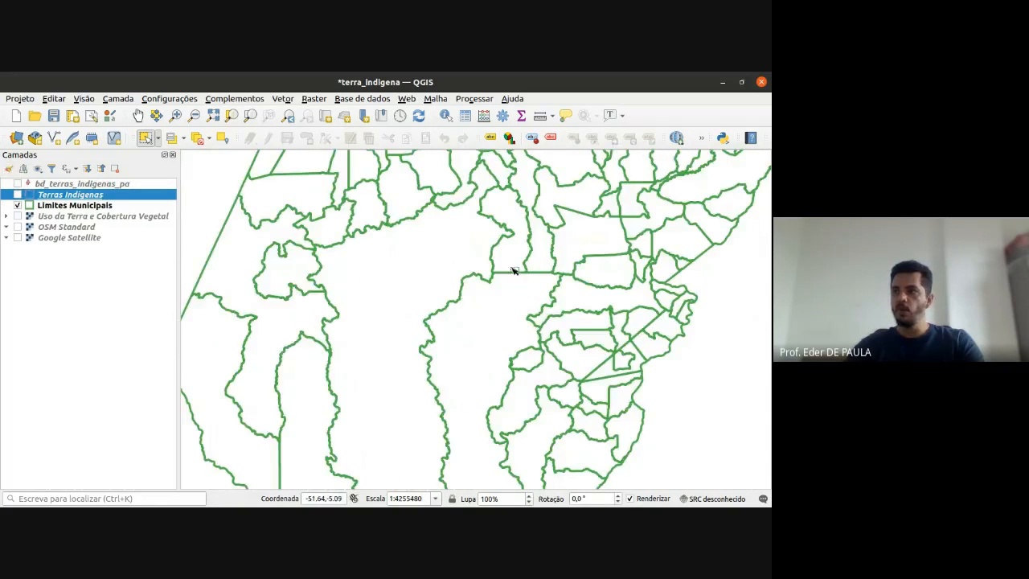
scroll(466, 313, down, 1)
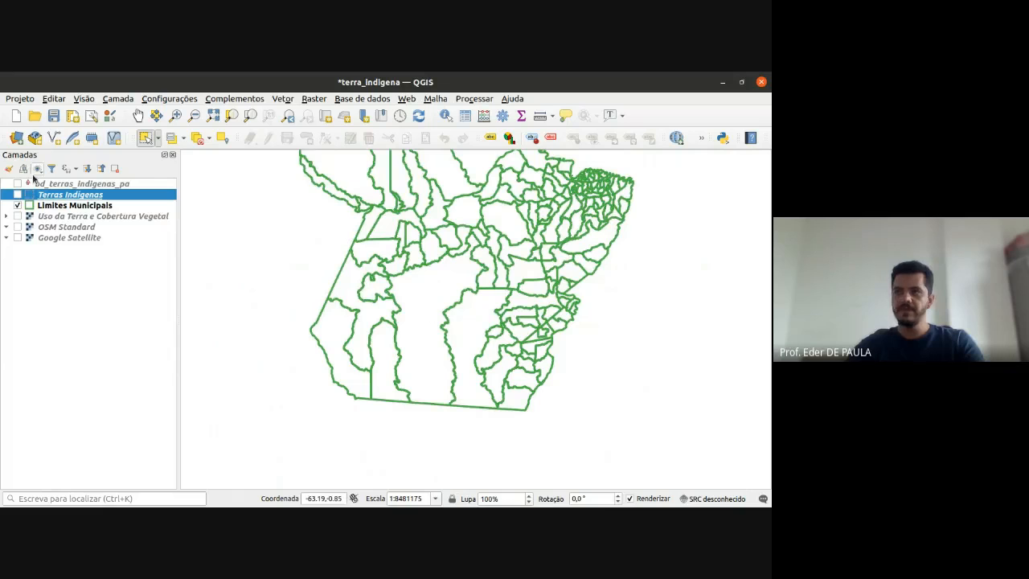
- Make Limites Municipais the active layer and select its large central-southern municipality with the feature selection tool
click(59, 205)
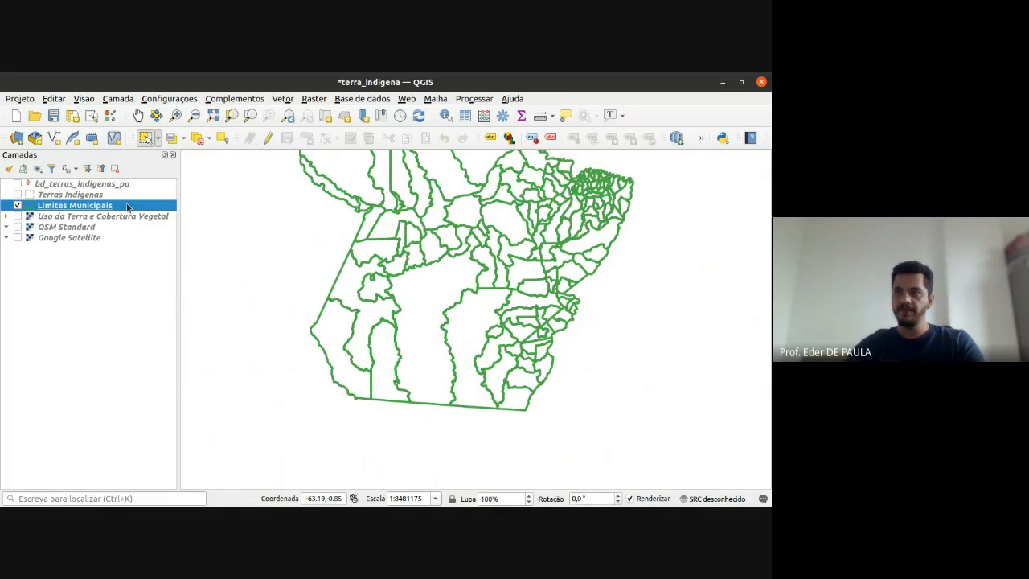
mouse_move(126, 208)
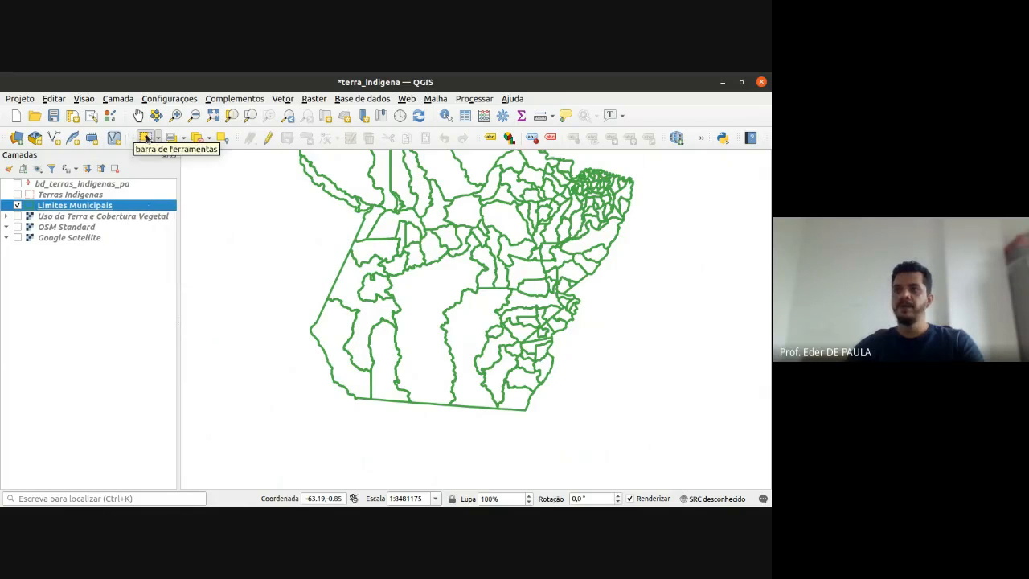
click(149, 138)
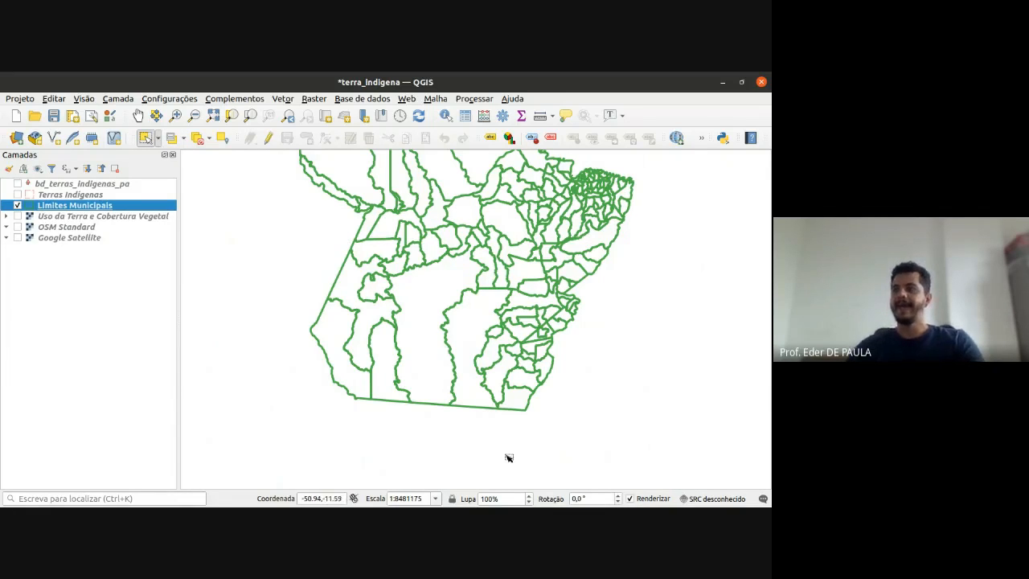
click(433, 292)
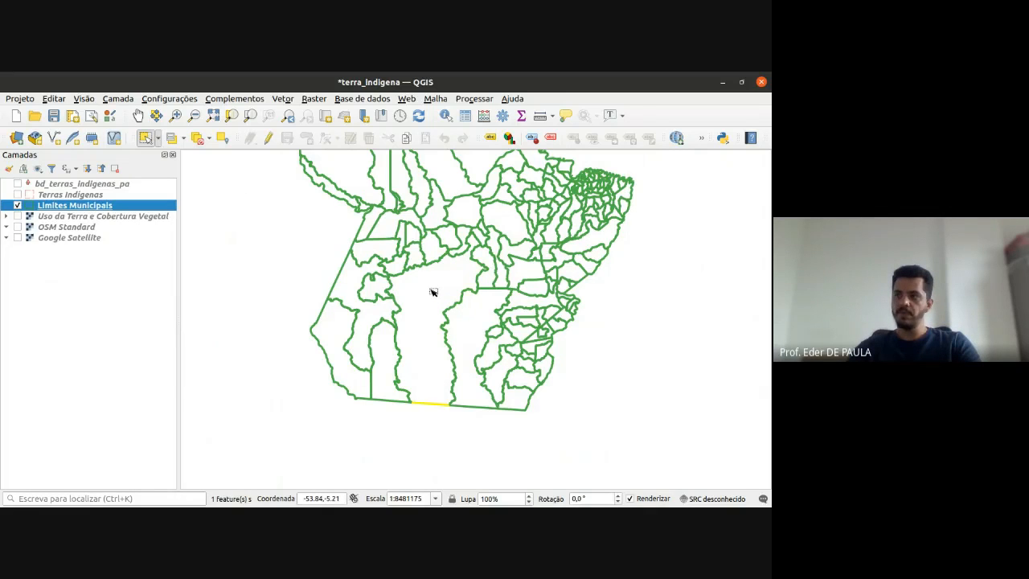
click(459, 255)
click(447, 289)
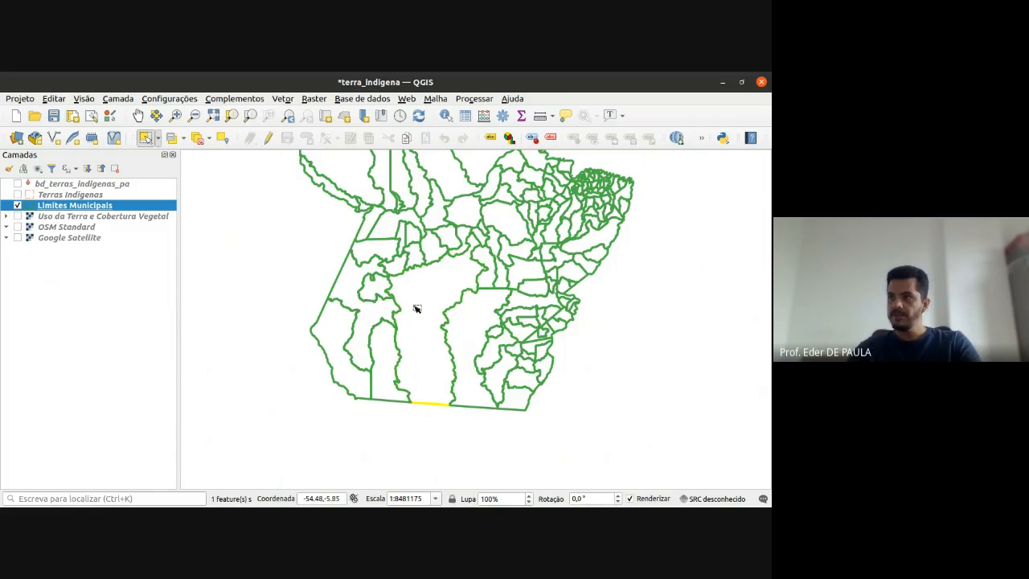
- Select different municipalities along the borders of the large central-southern one to see how outline-only polygons show a selection
scroll(426, 308, up, 1)
scroll(467, 282, up, 2)
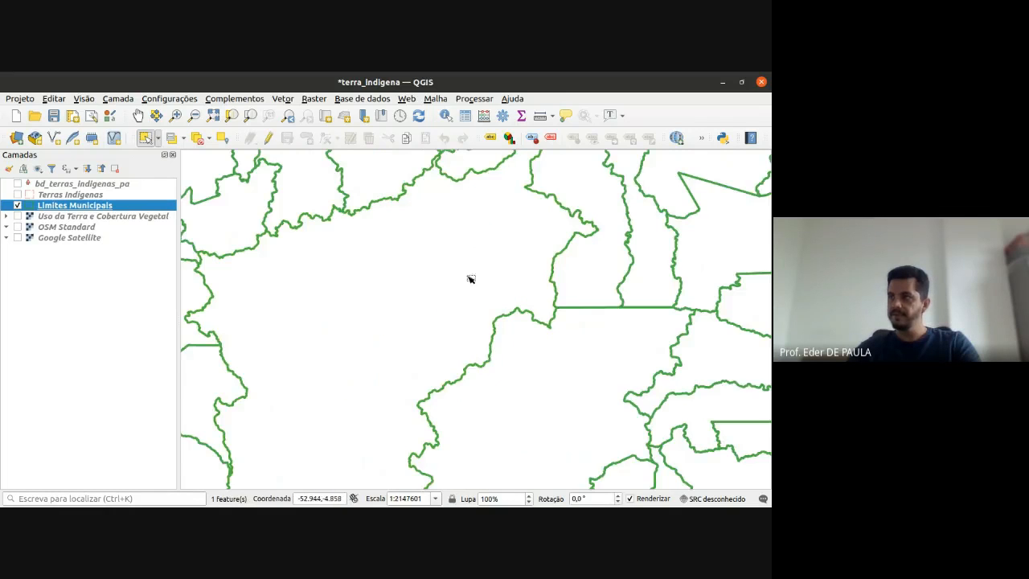
click(553, 198)
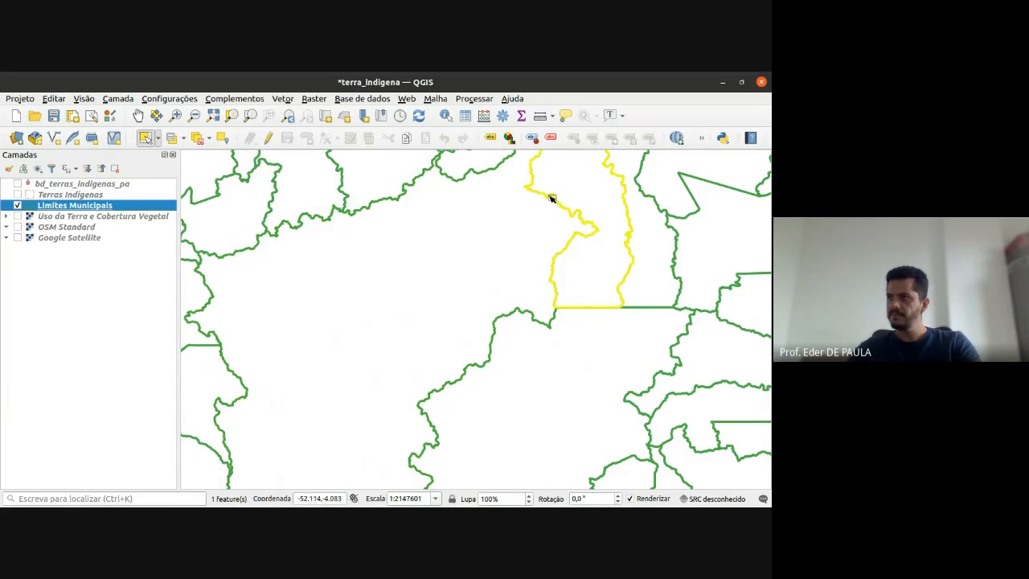
click(517, 315)
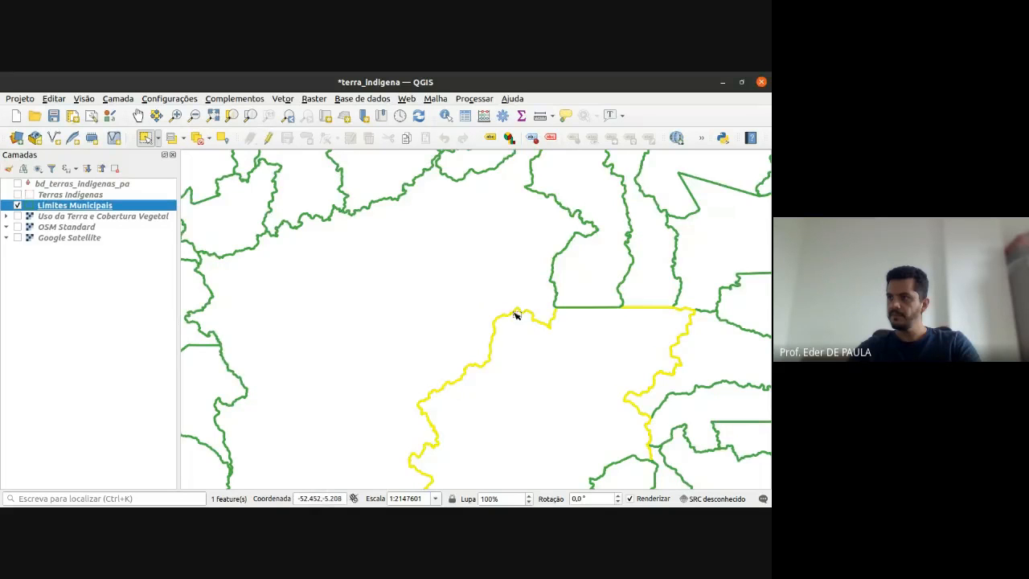
click(367, 206)
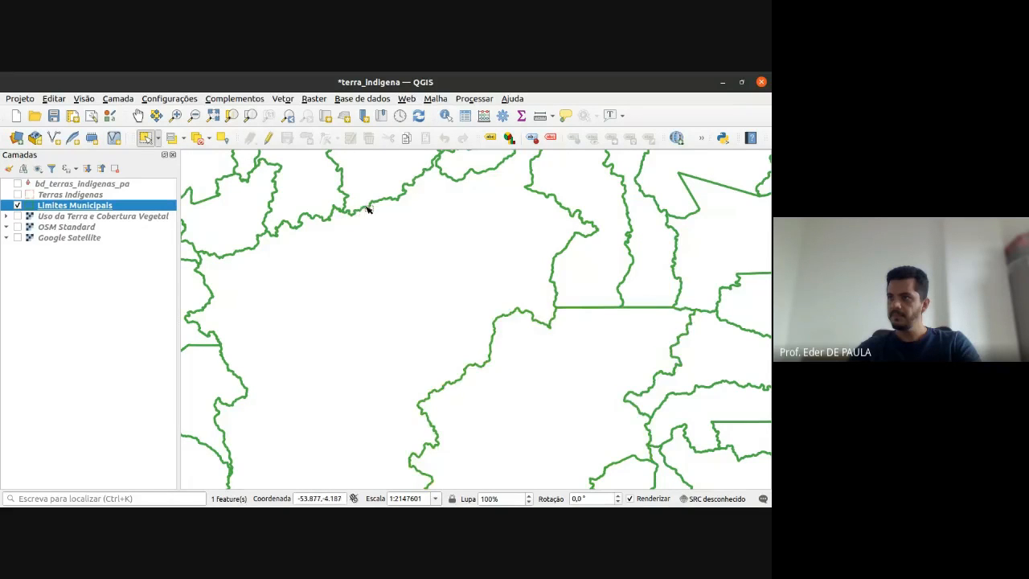
click(304, 223)
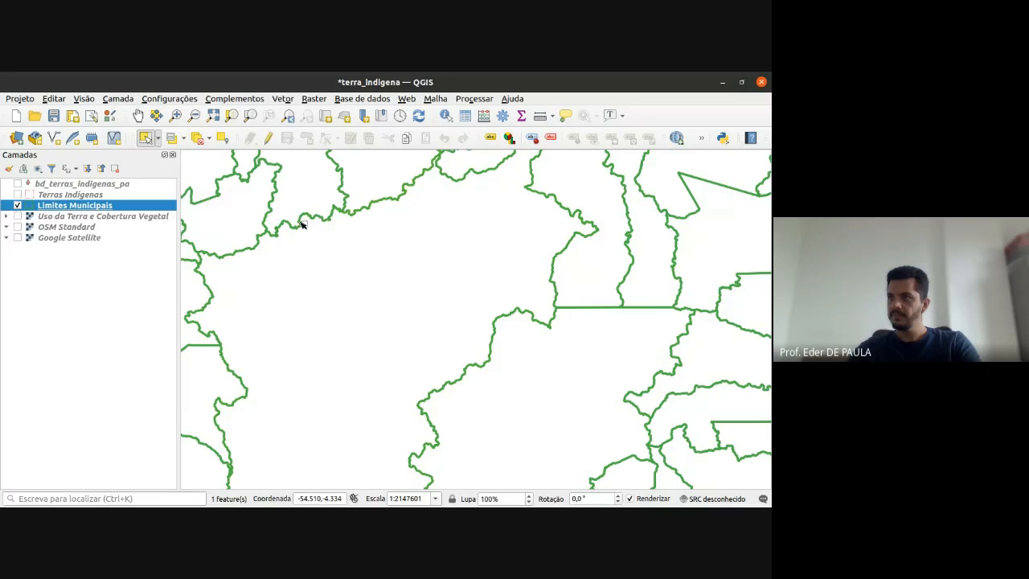
click(228, 365)
scroll(295, 352, down, 2)
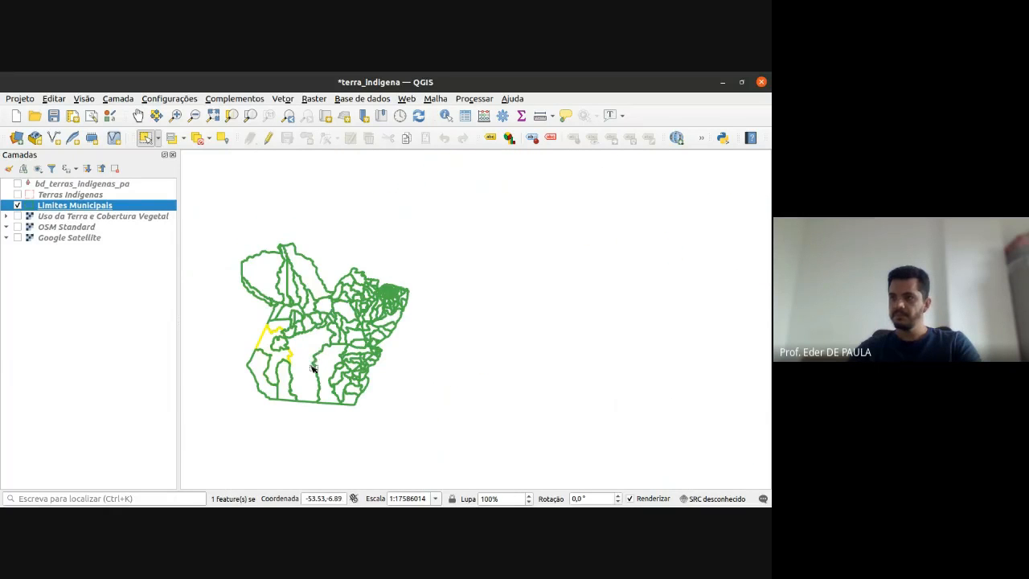
- Reselect the large central-southern municipality from its southern edge and its narrow northern tip
click(305, 438)
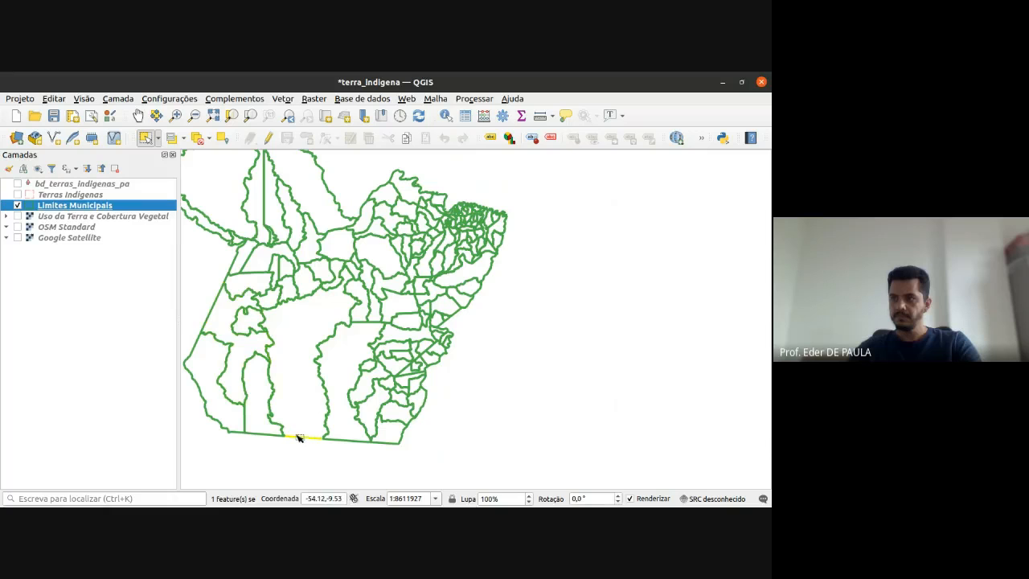
scroll(347, 276, up, 3)
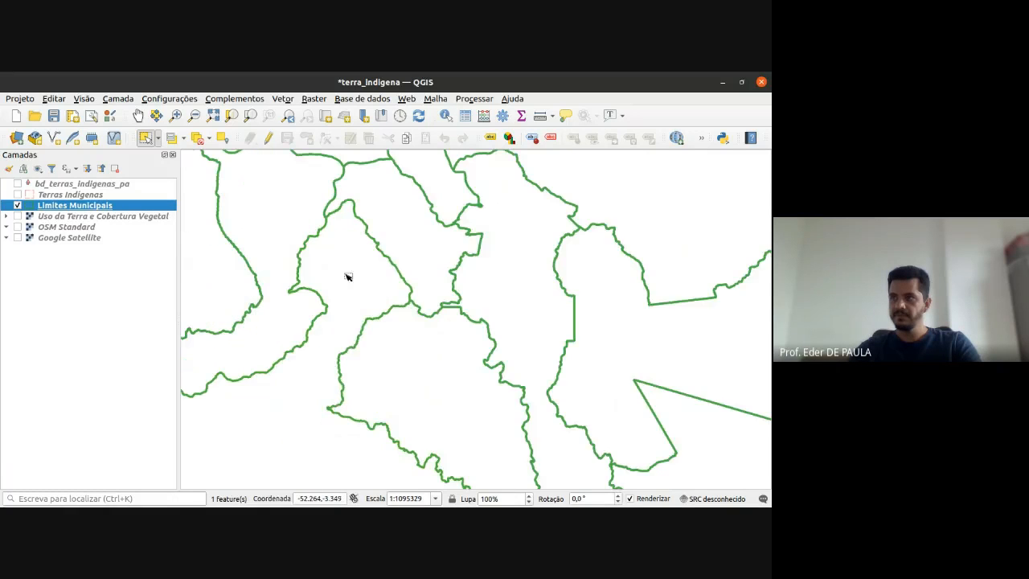
click(379, 248)
click(349, 283)
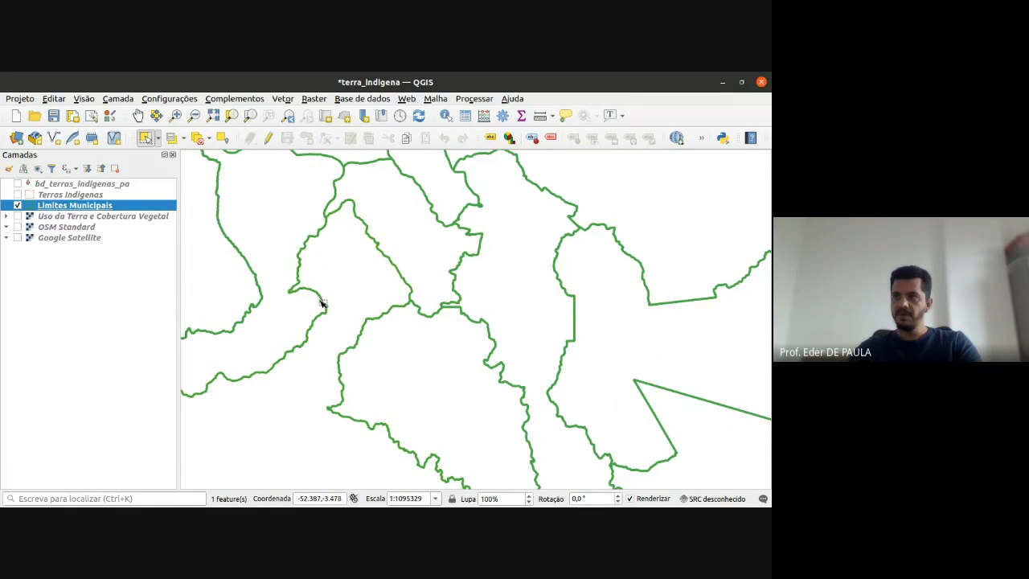
click(322, 300)
click(355, 310)
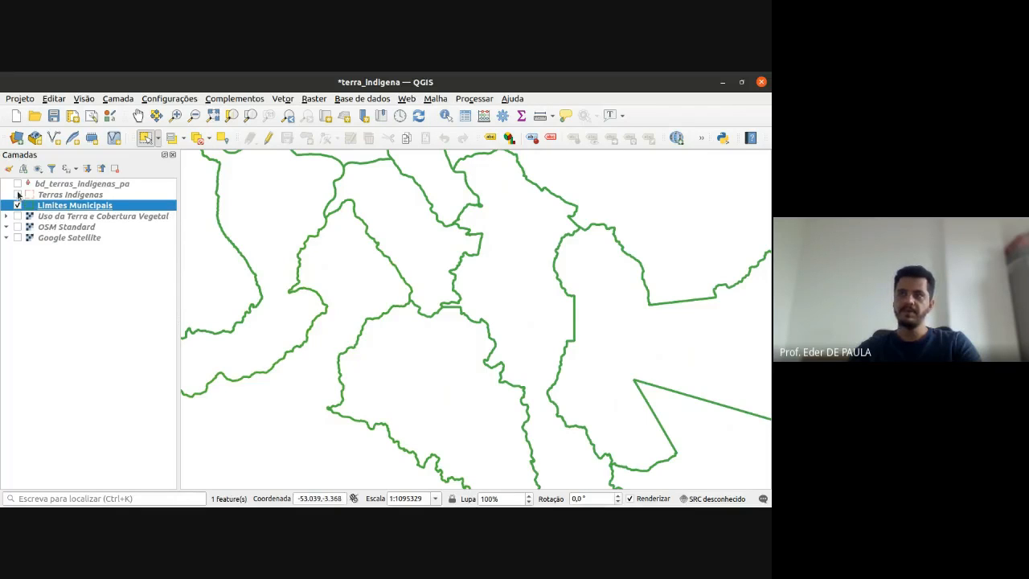
- Toggle the Terras Indígenas and Limites Municipais layers to check their display, keeping Limites Municipais visible and active
click(18, 194)
click(18, 194)
click(17, 205)
click(18, 205)
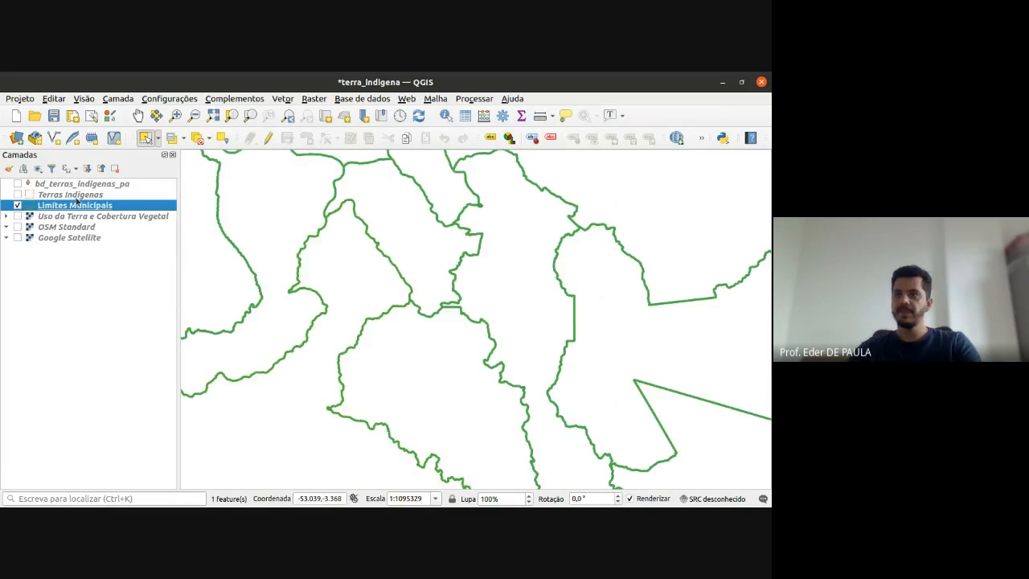
click(71, 194)
click(81, 205)
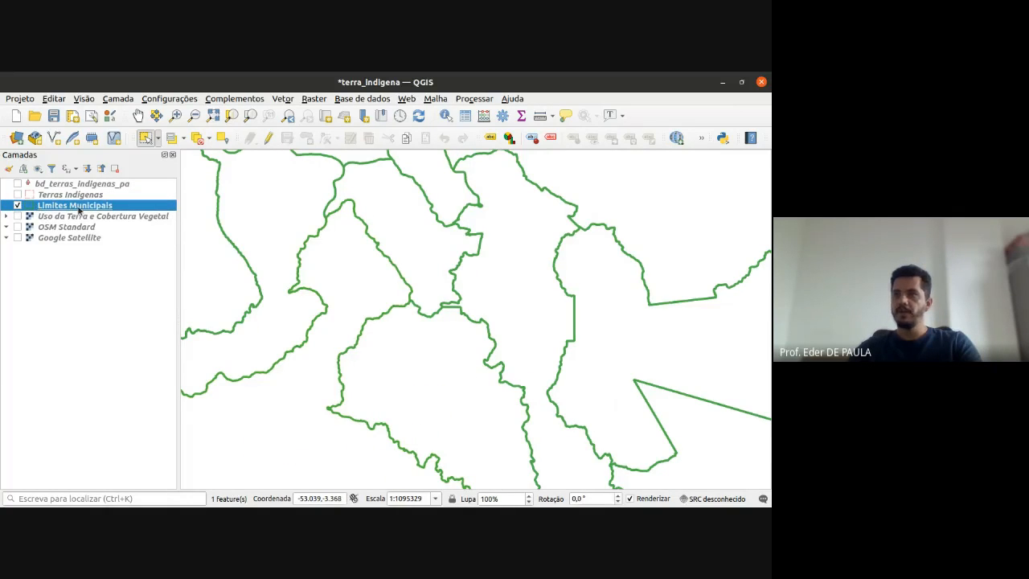
- Change the symbol layer type of Limites Municipais from a simple line outline to Preenchimento Simples and apply it
double_click(76, 206)
click(189, 169)
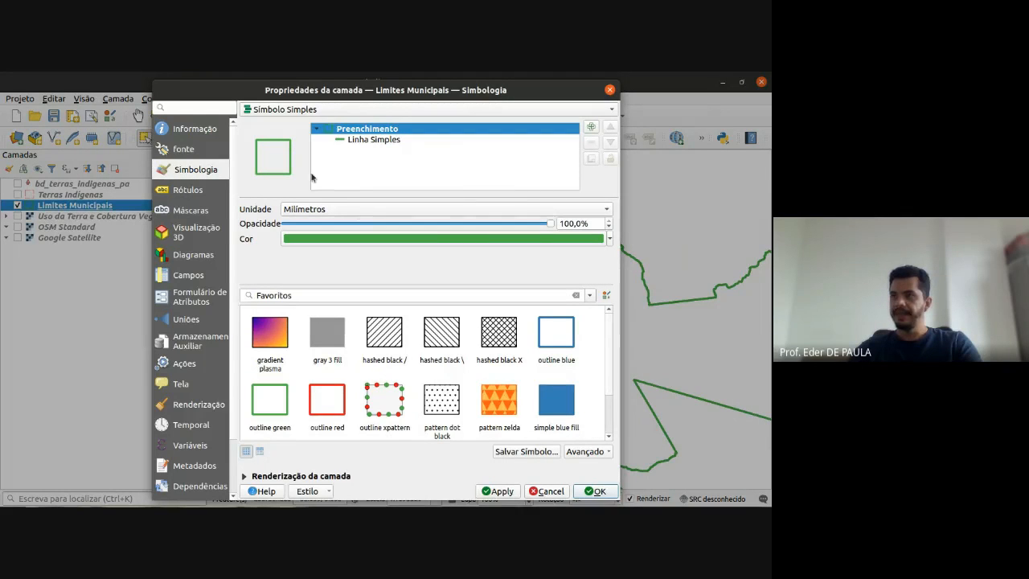
click(377, 140)
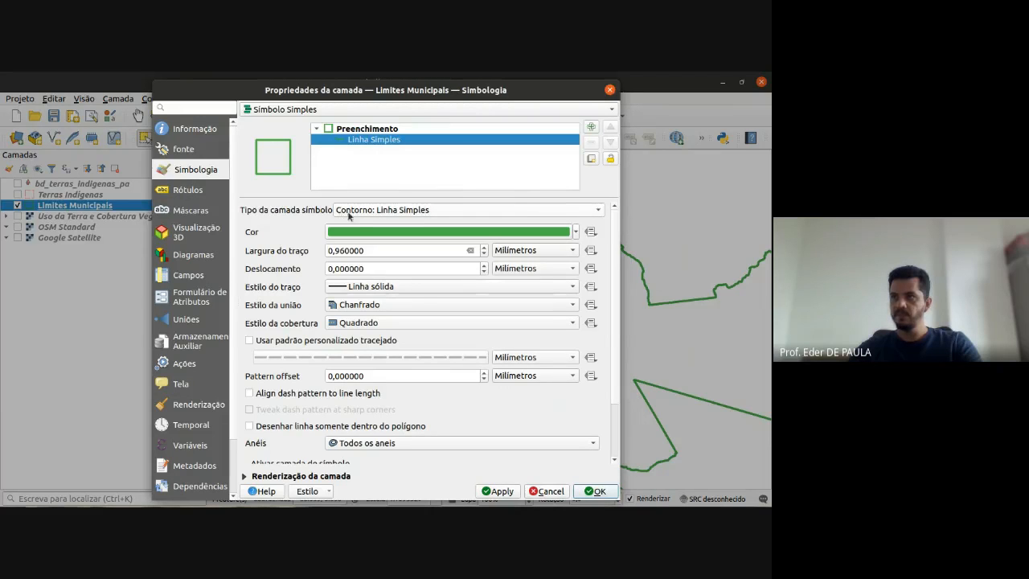
click(381, 210)
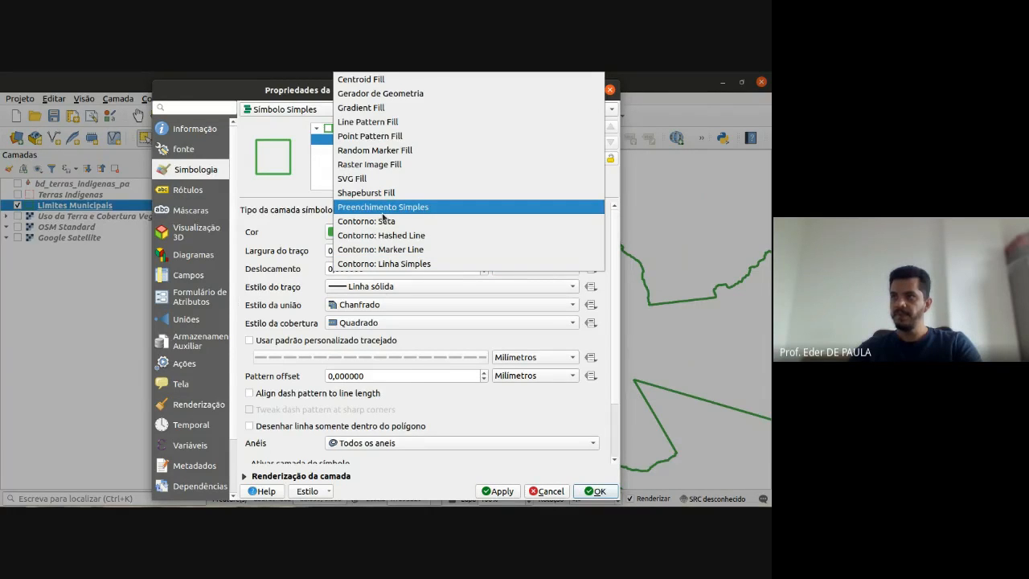
click(383, 210)
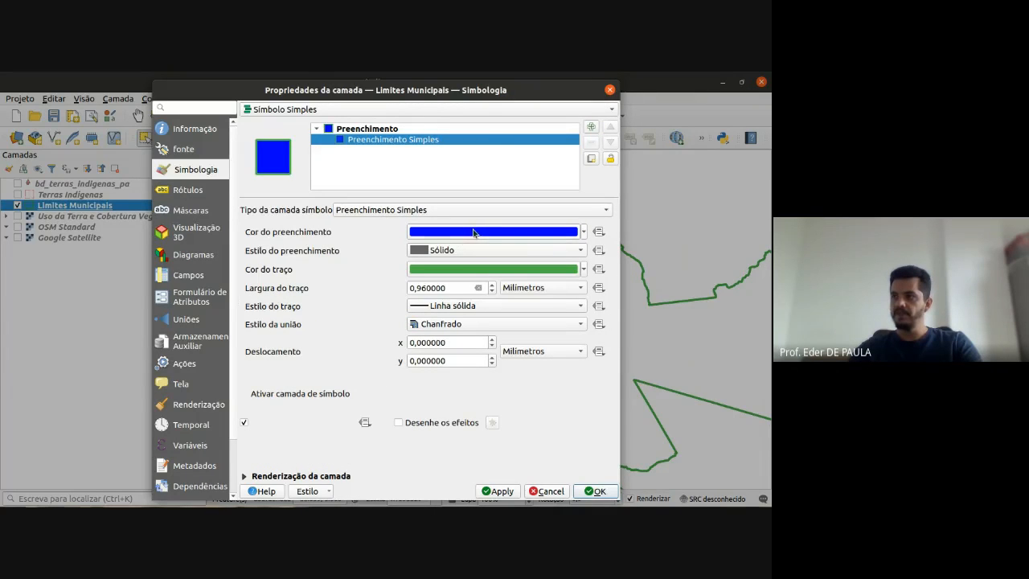
click(595, 492)
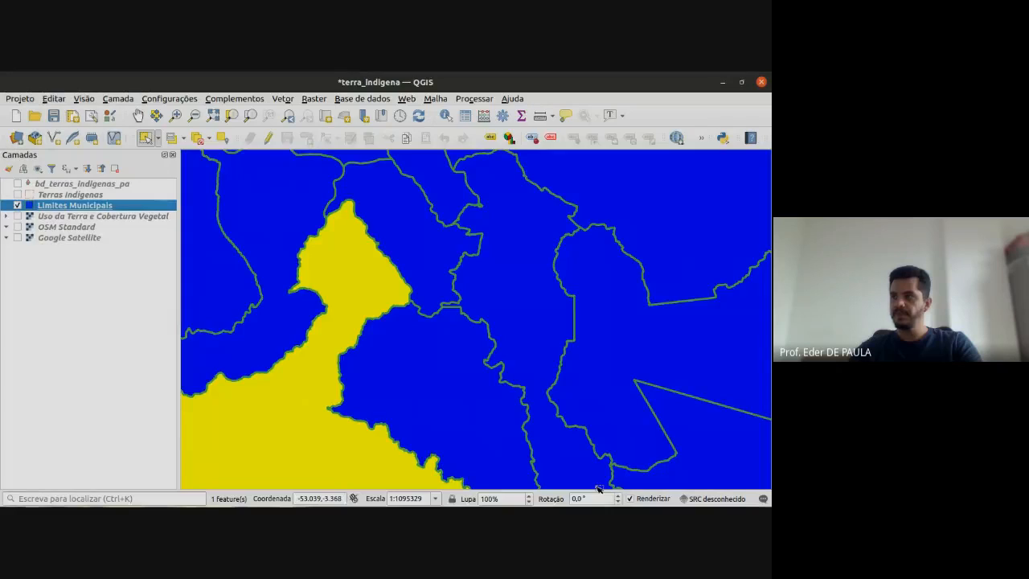
- Select the large central-southern municipality on the filled Limites Municipais layer to check its highlight across the whole polygon
scroll(524, 404, down, 1)
scroll(524, 403, down, 1)
drag(550, 445, 511, 295)
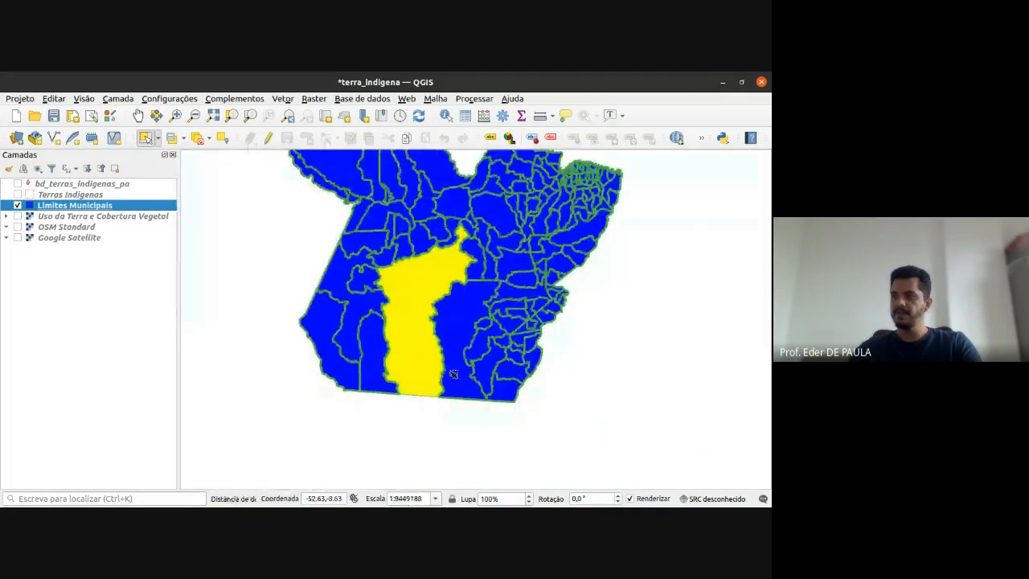
click(441, 426)
click(413, 299)
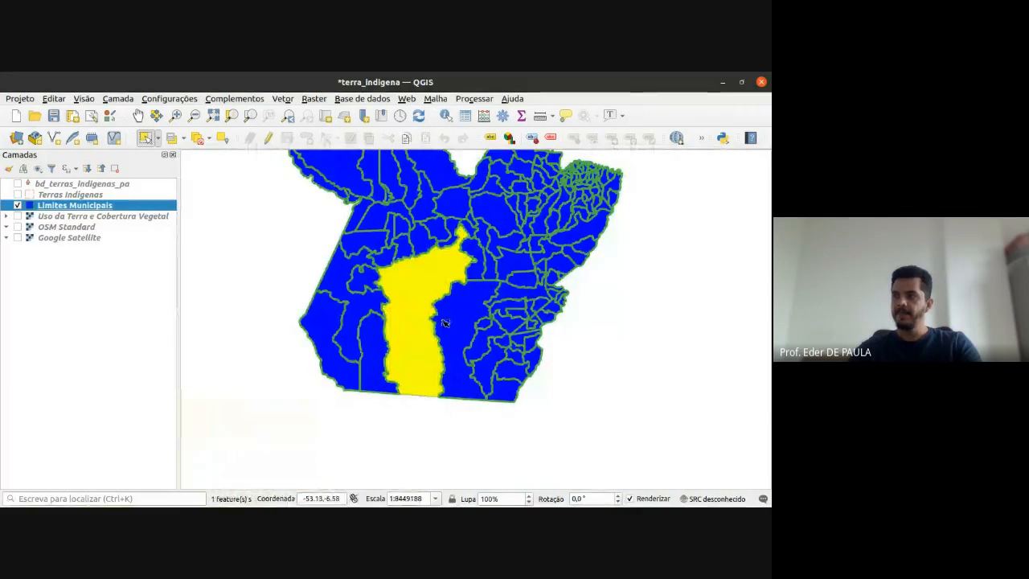
- Set the fill colour of Limites Municipais to the light green #b2df8a from Cores Padrão
double_click(29, 207)
click(421, 239)
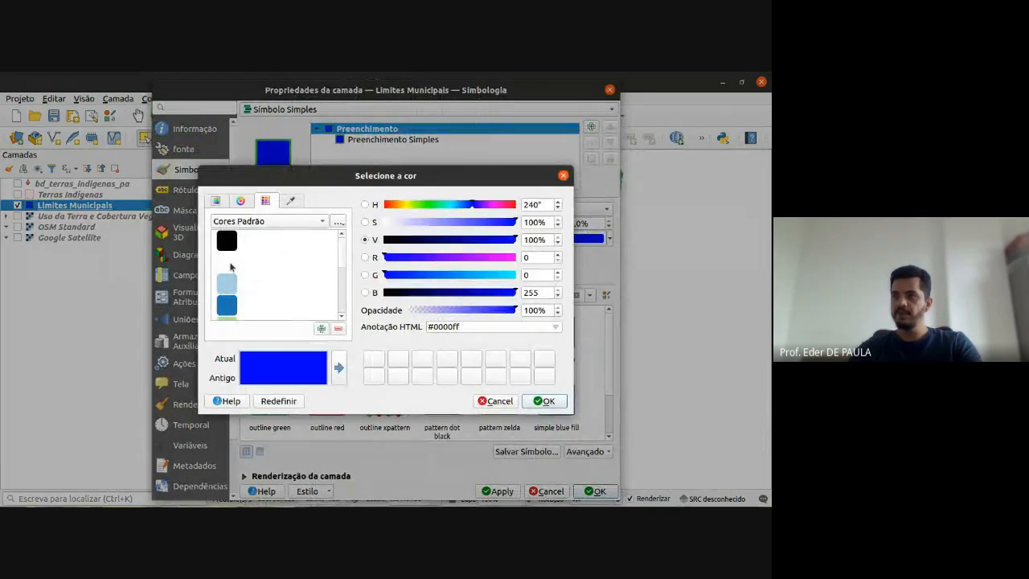
scroll(225, 289, down, 3)
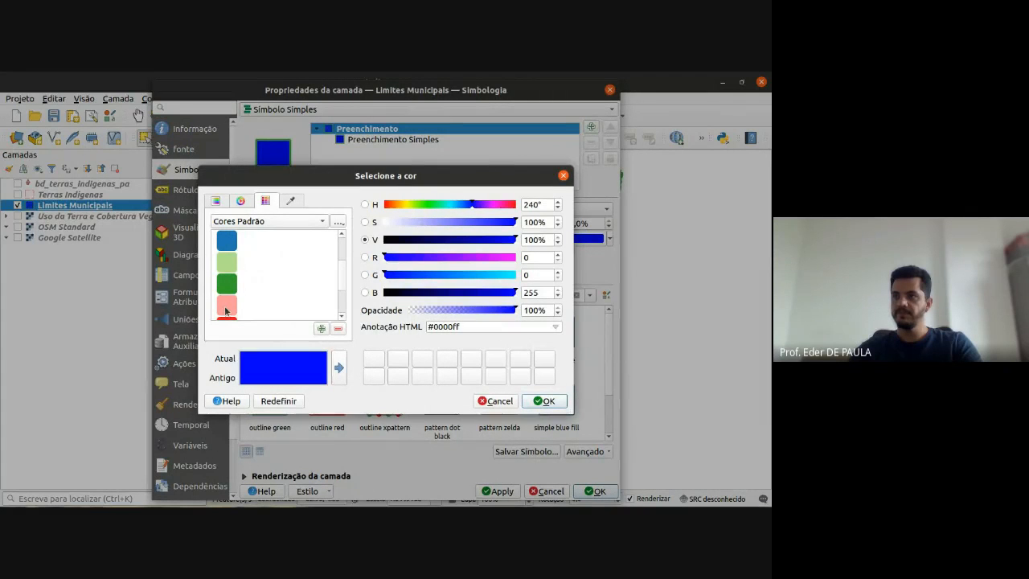
click(230, 262)
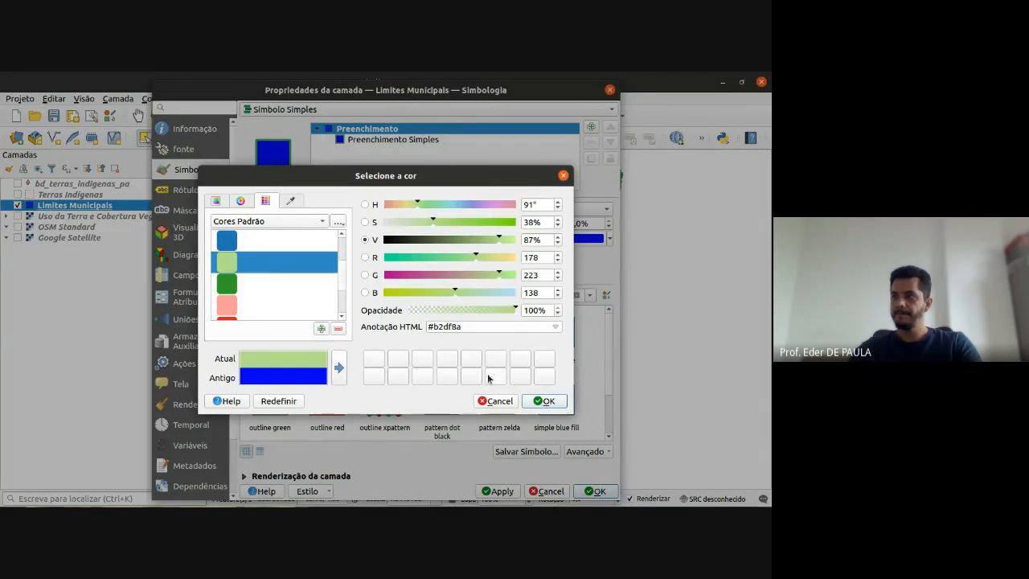
click(545, 401)
click(597, 491)
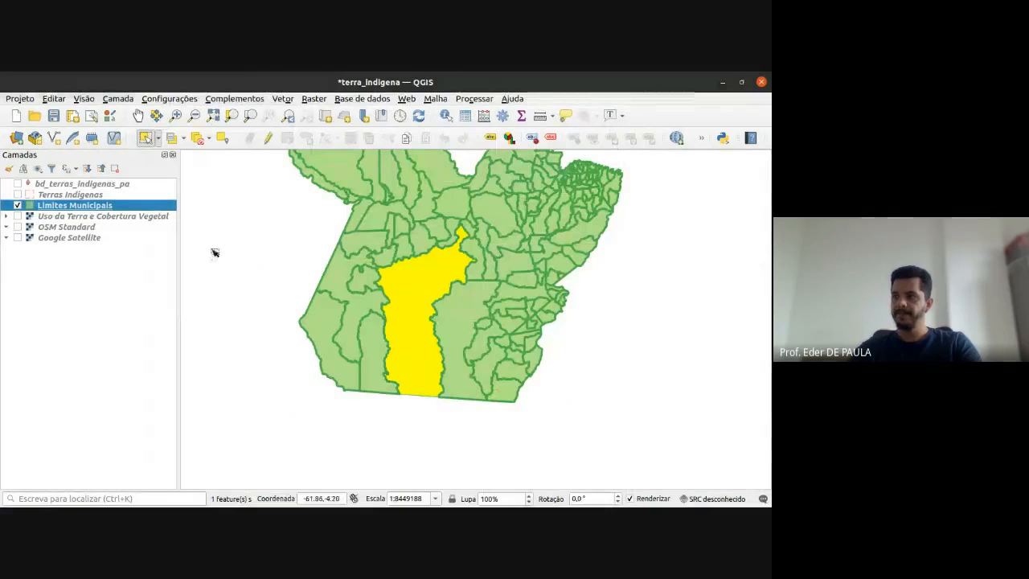
- Clear the municipality selection and bring the whole state into view
click(243, 238)
drag(378, 289, 387, 314)
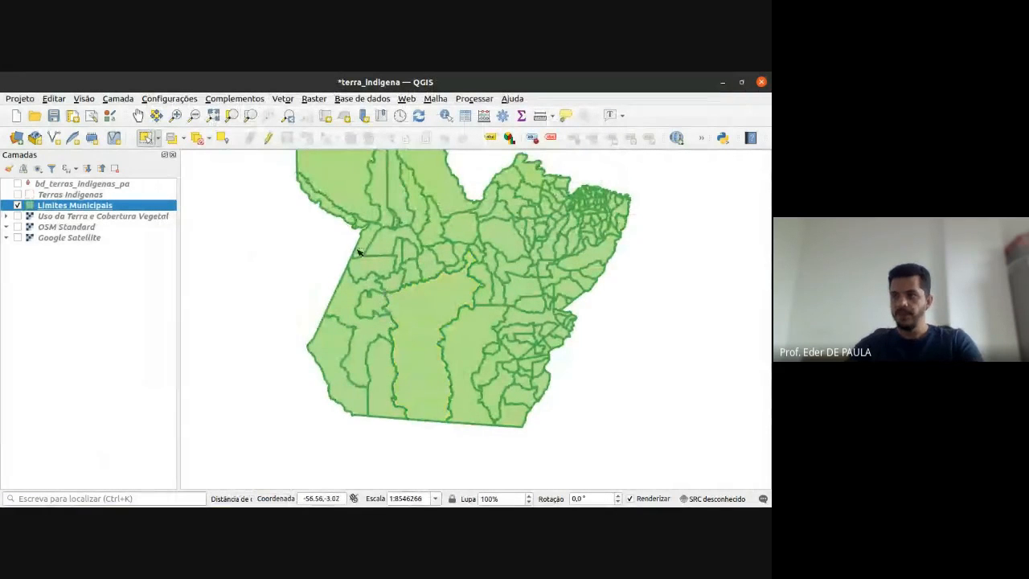
drag(365, 244, 390, 274)
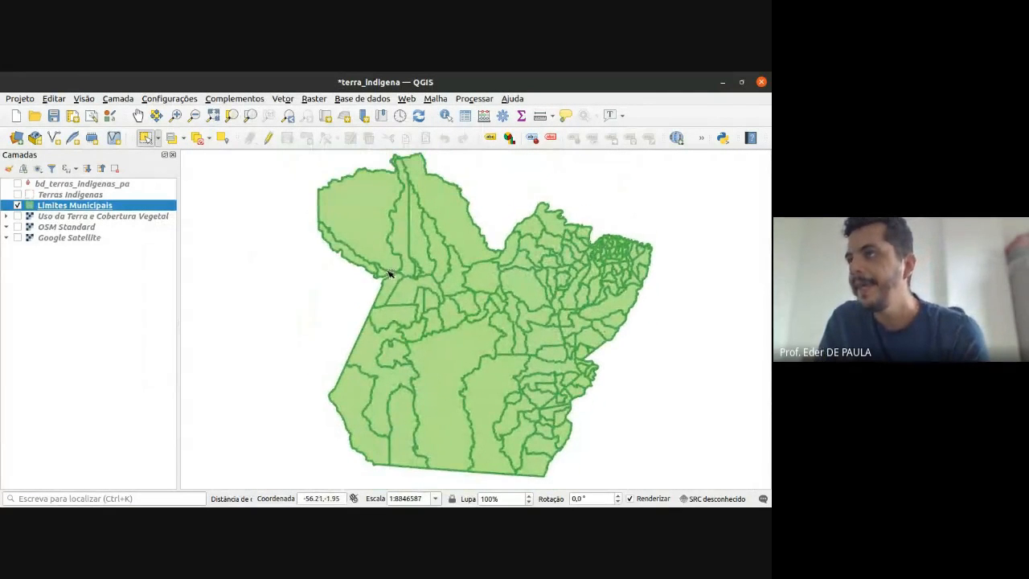
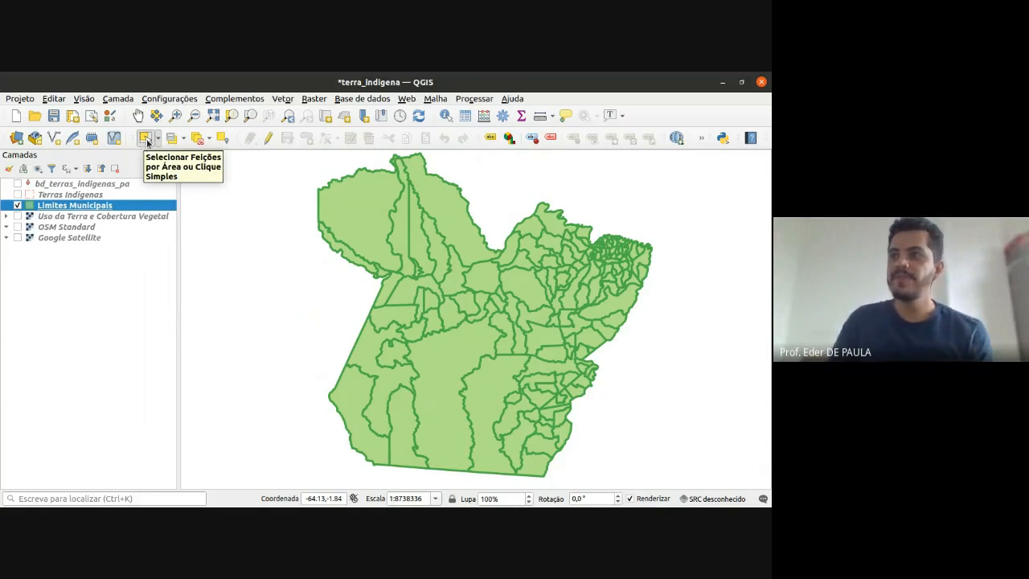
- Select the small, narrow two-part municipality in the northeast of Limites Municipais with the Select Features tool
click(147, 139)
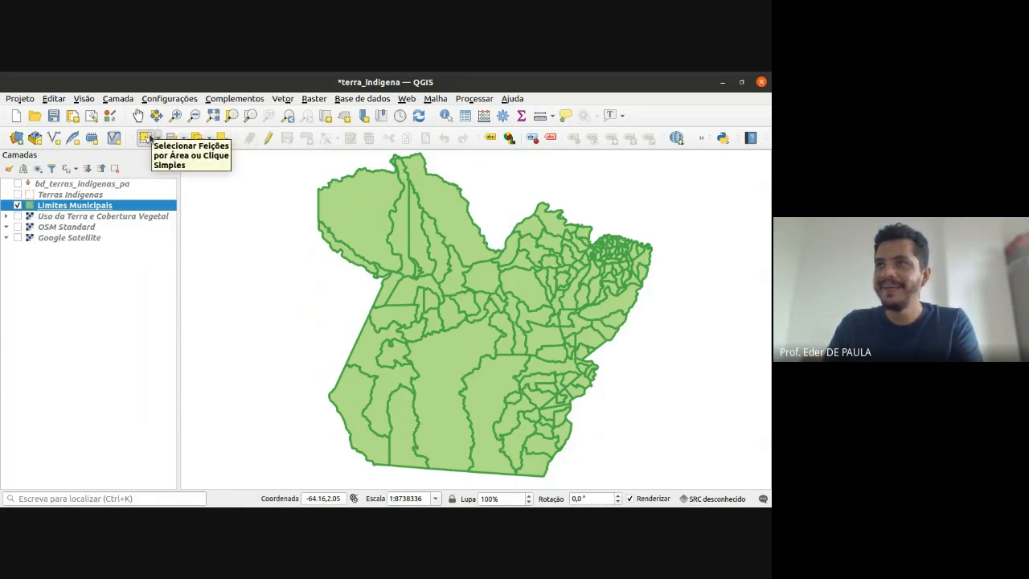
click(148, 138)
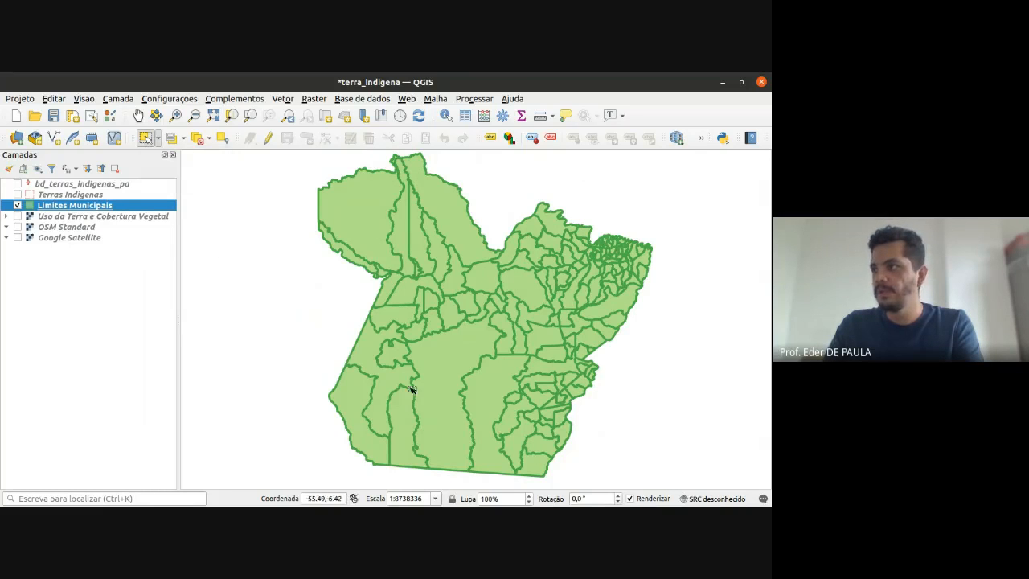
scroll(621, 259, up, 2)
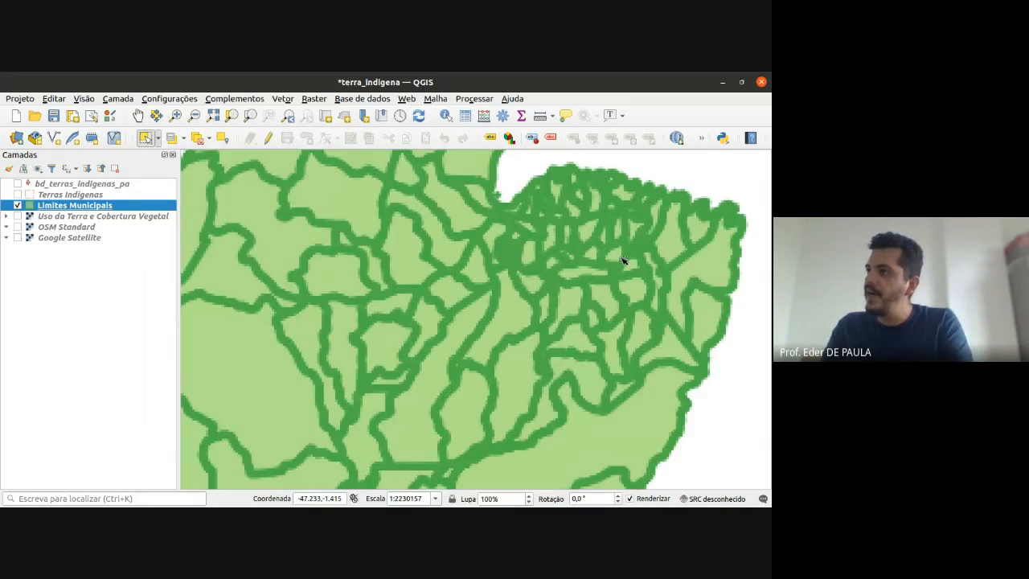
scroll(522, 265, up, 1)
scroll(519, 281, up, 1)
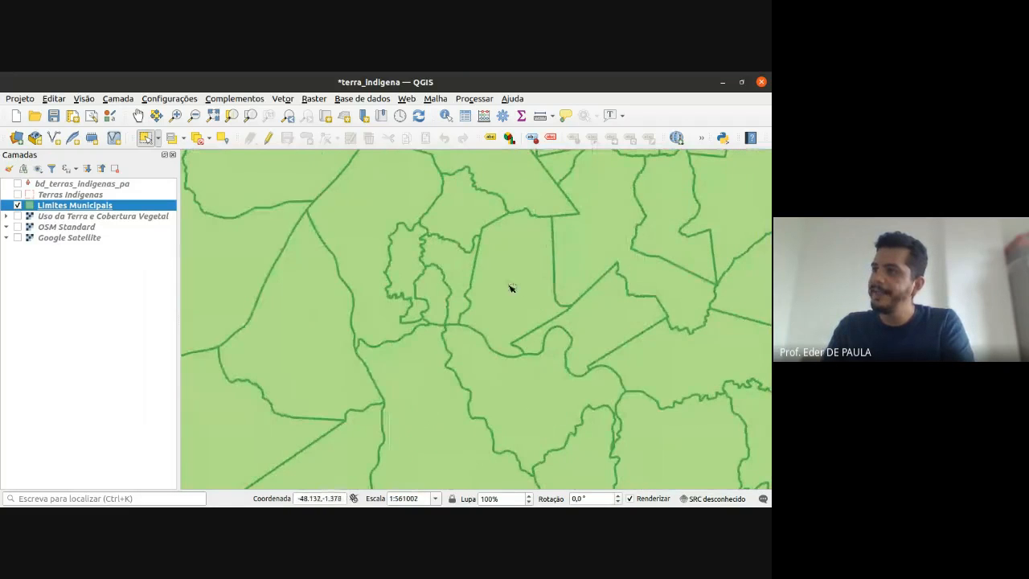
click(405, 239)
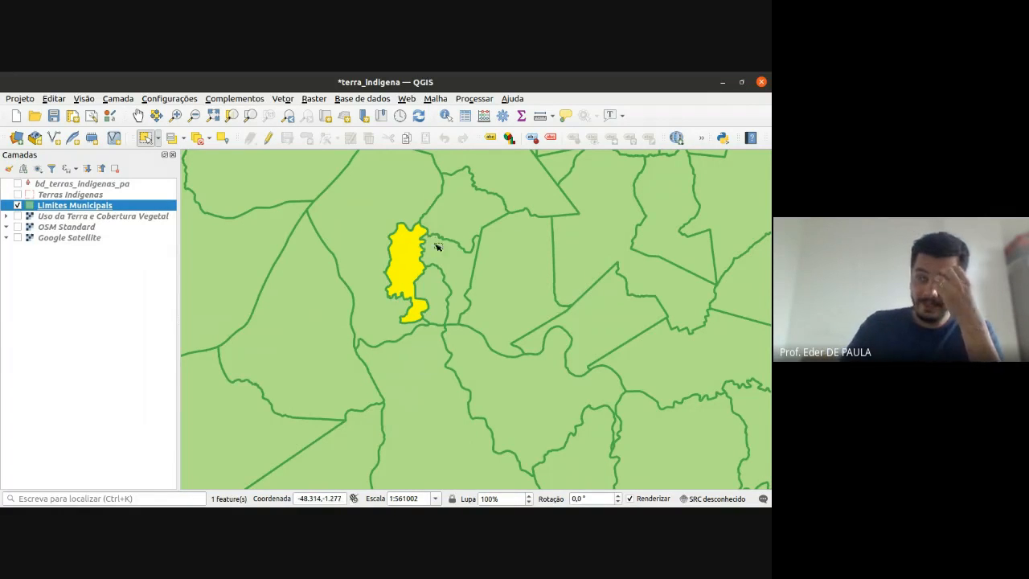
- Select by hand the four municipalities bordering the small two-part one, starting with the large western neighbour and adding the three eastern ones
drag(437, 250, 449, 306)
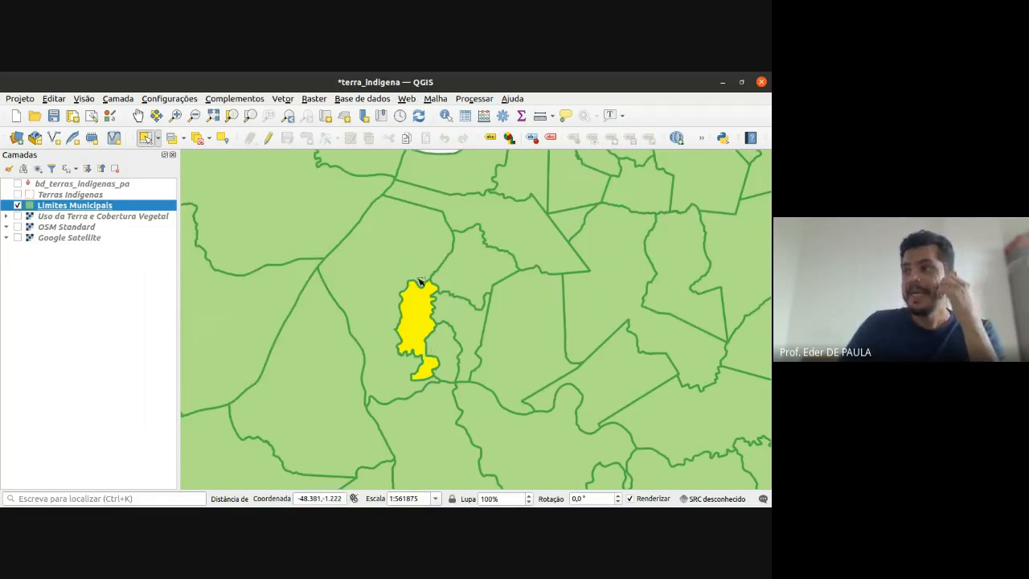
scroll(419, 279, up, 1)
drag(467, 407, 457, 338)
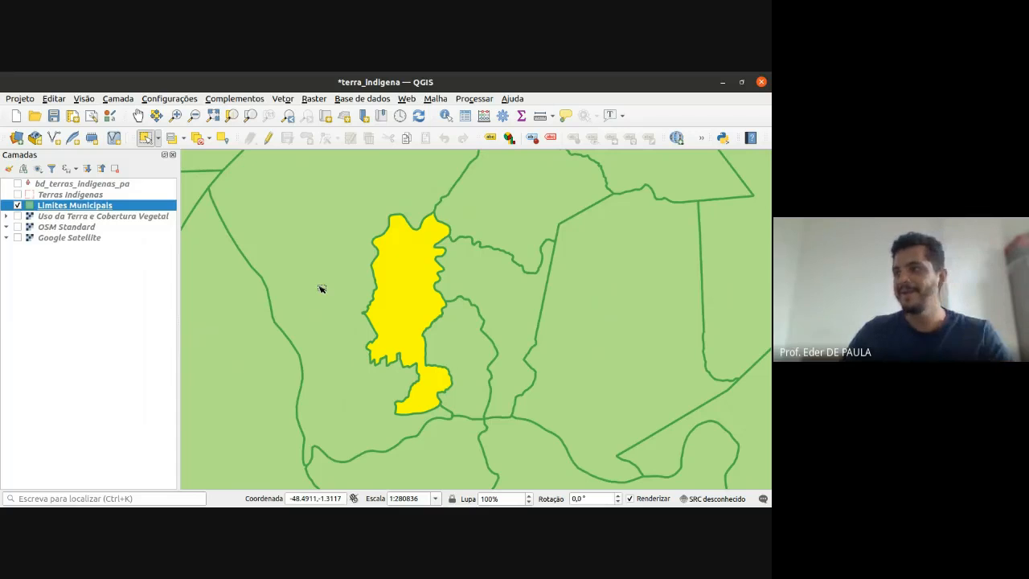
click(313, 243)
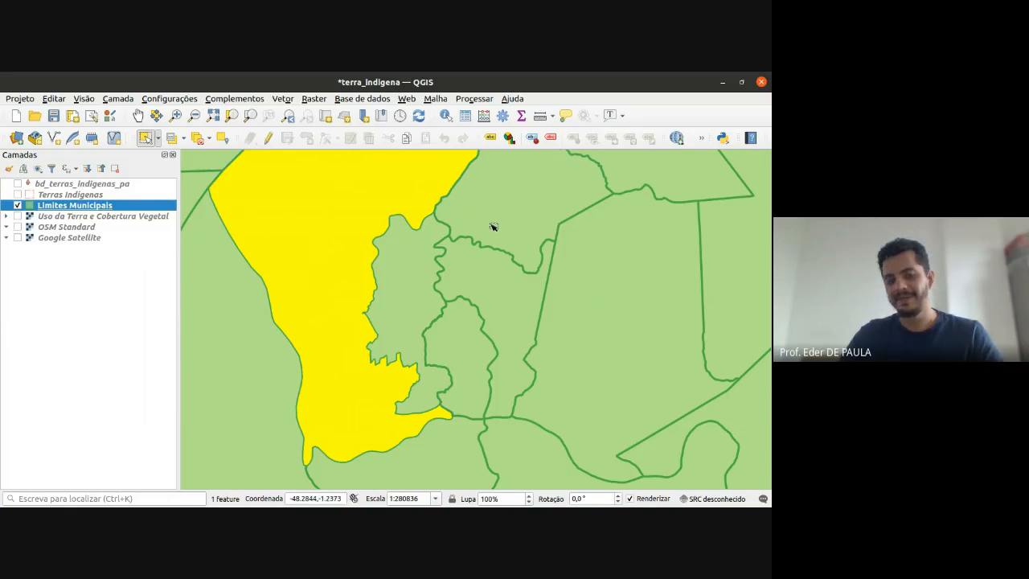
shift+click(507, 210)
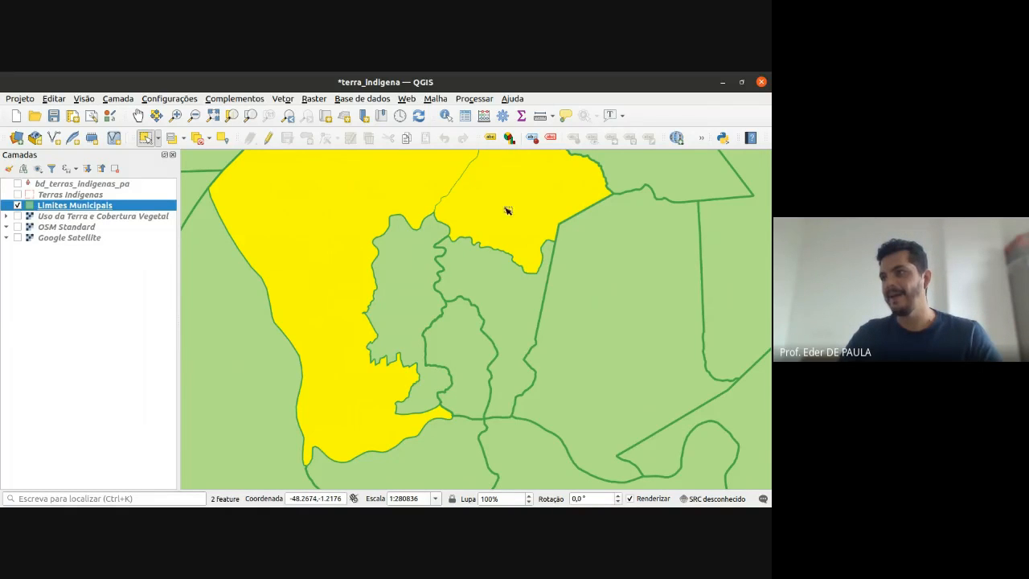
shift+click(511, 304)
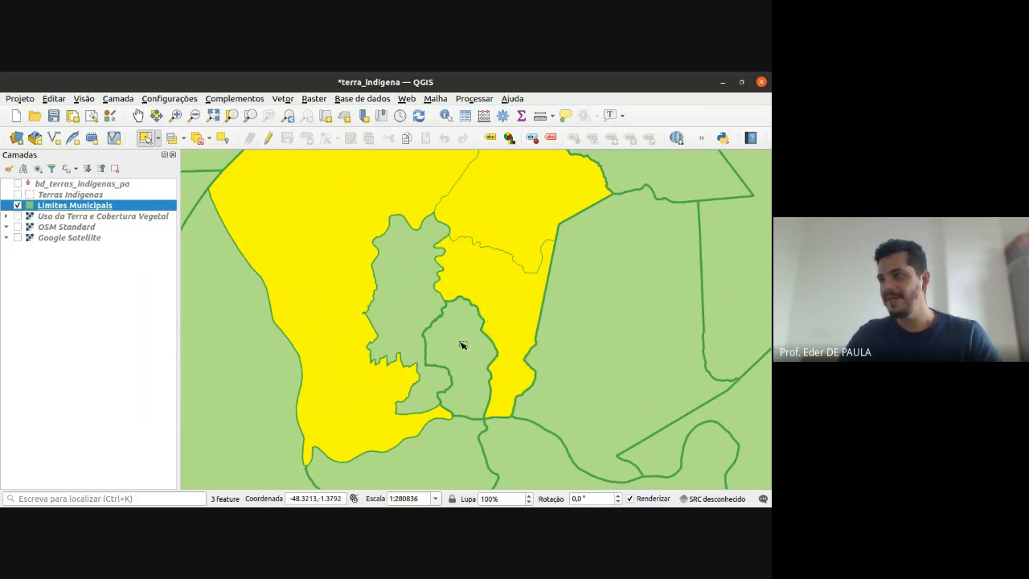
shift+click(463, 345)
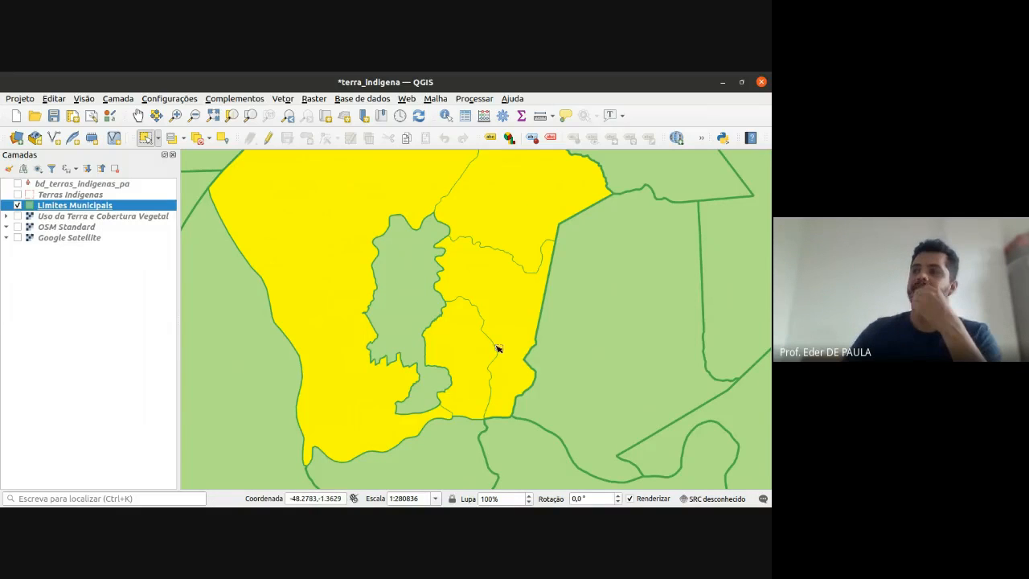
- Replace the selection of the neighbours with only the small two-part municipality they surround
drag(524, 344, 540, 381)
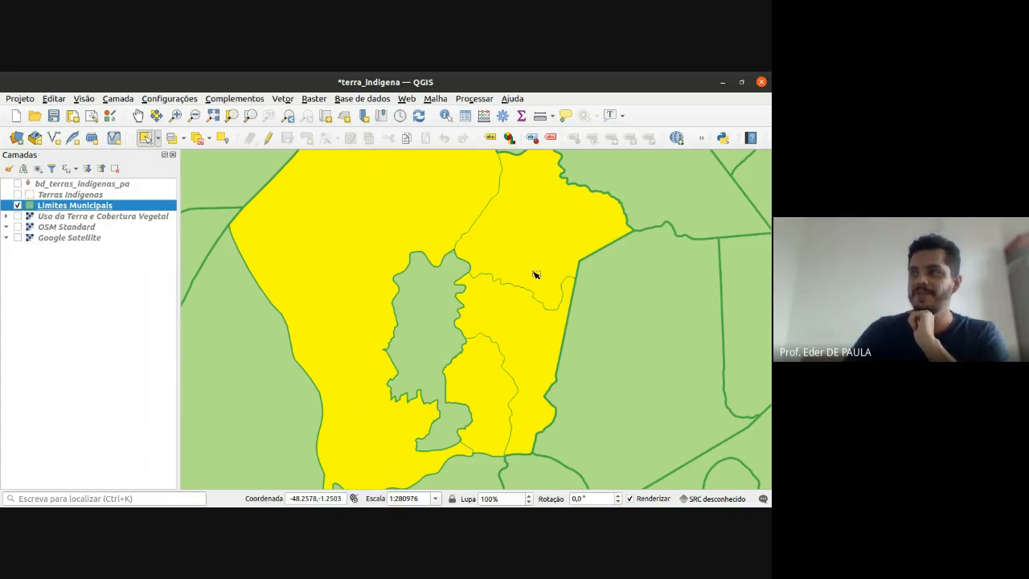
click(537, 274)
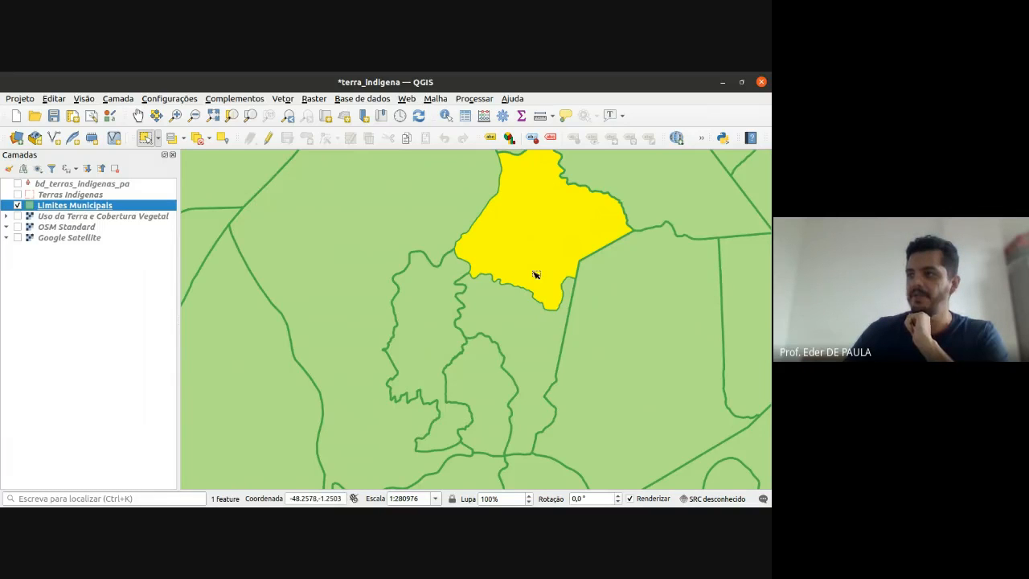
click(429, 324)
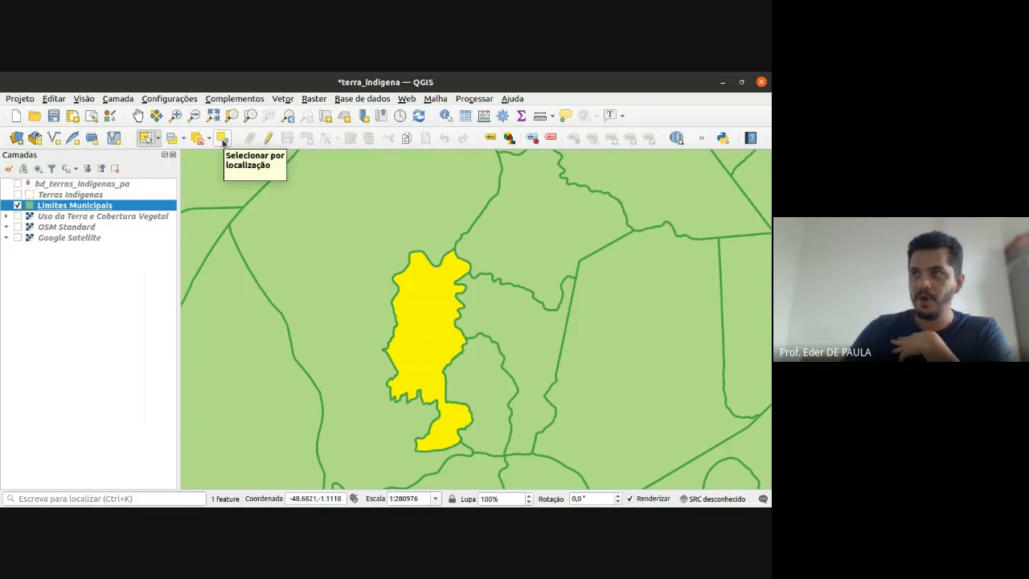
click(273, 99)
mouse_move(346, 143)
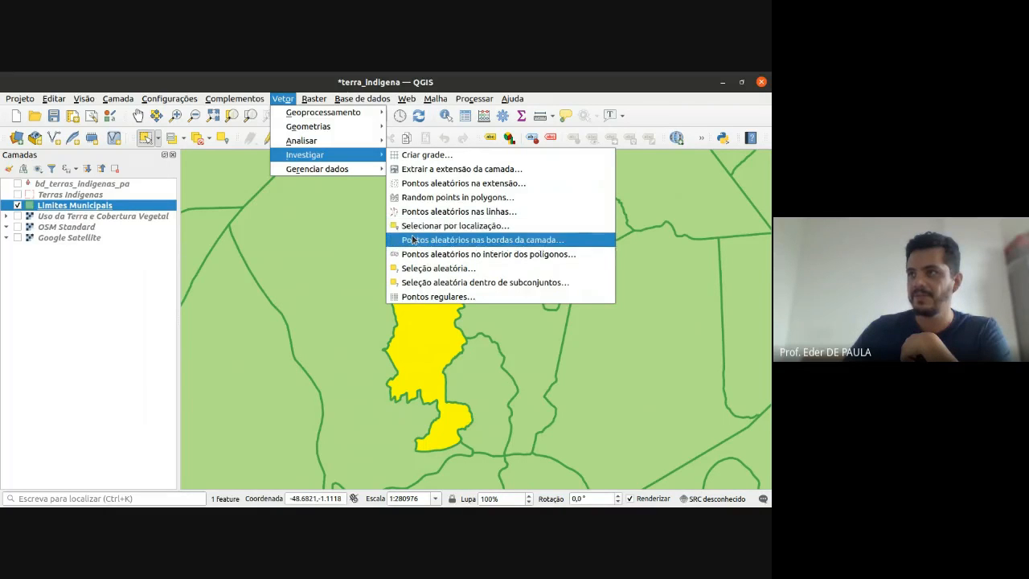
click(425, 227)
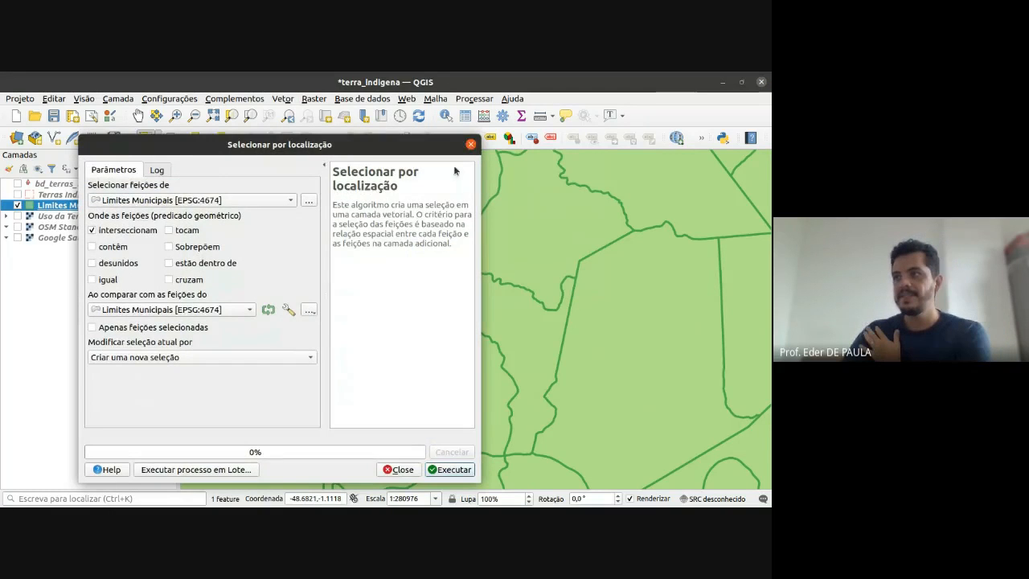
click(471, 145)
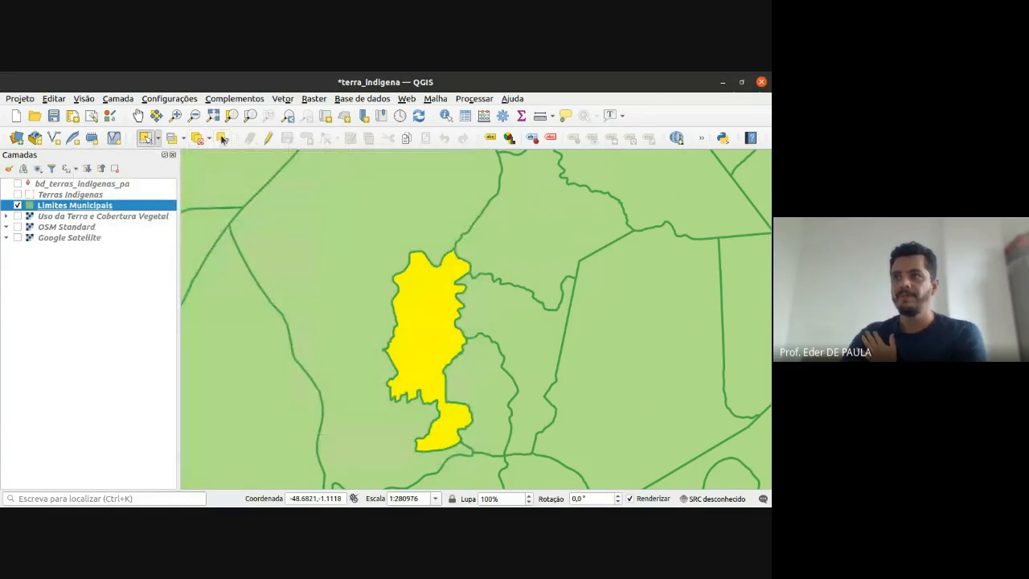
- Set up Selecionar por localização on Limites Municipais with only the tocam predicate, compared with Limites Municipais using Apenas feições selecionadas
click(221, 139)
drag(251, 143, 278, 103)
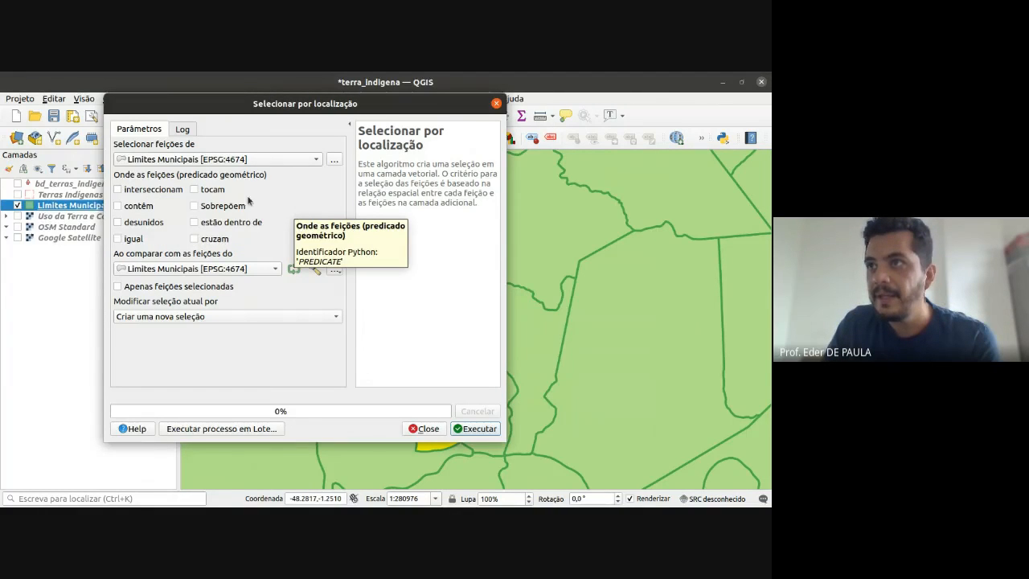
click(194, 190)
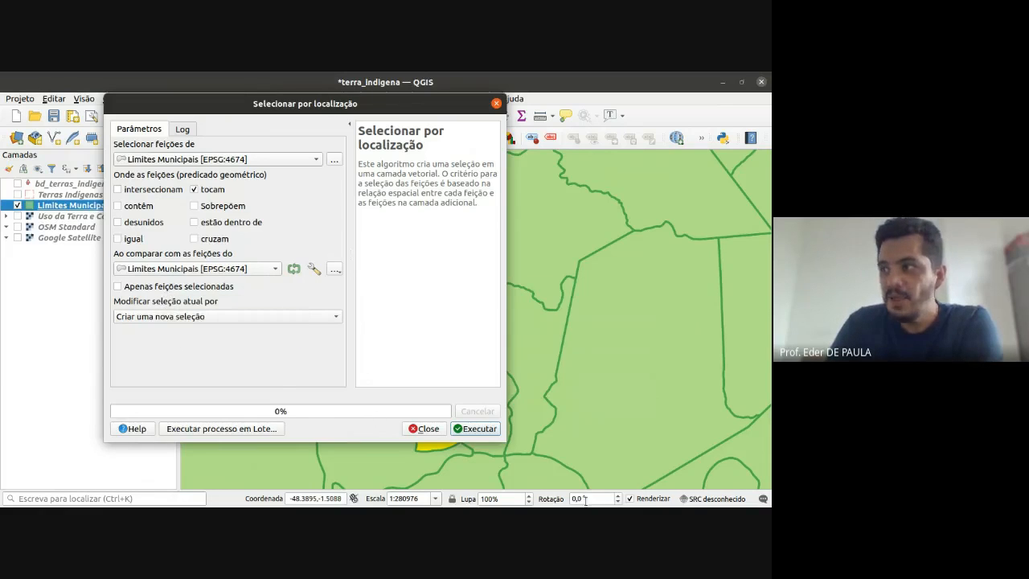
click(118, 287)
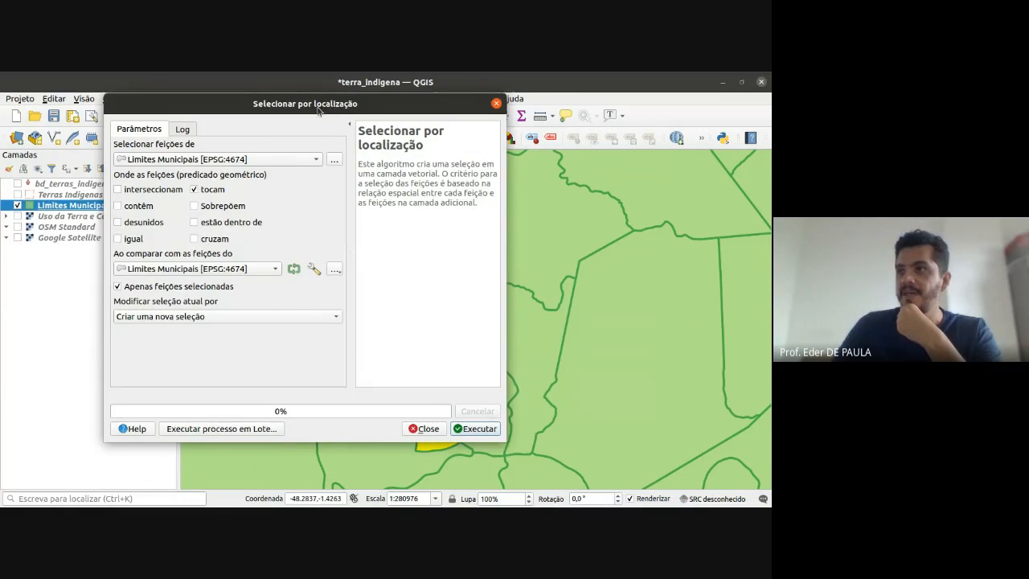
- Run the location selection with Criar uma nova seleção and close the dialog to view the selected neighbouring municipalities
drag(318, 105, 25, 99)
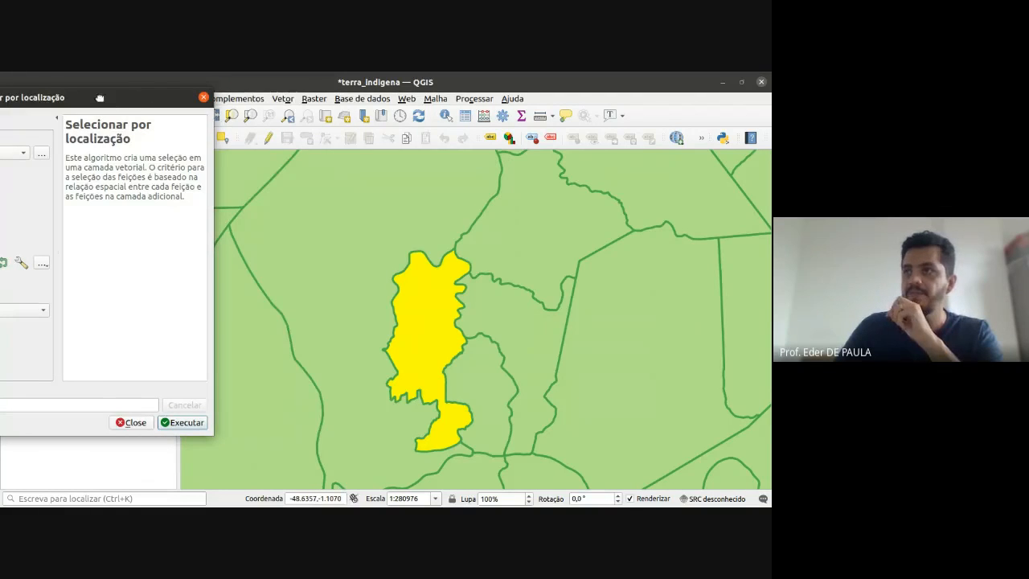
drag(105, 101, 335, 120)
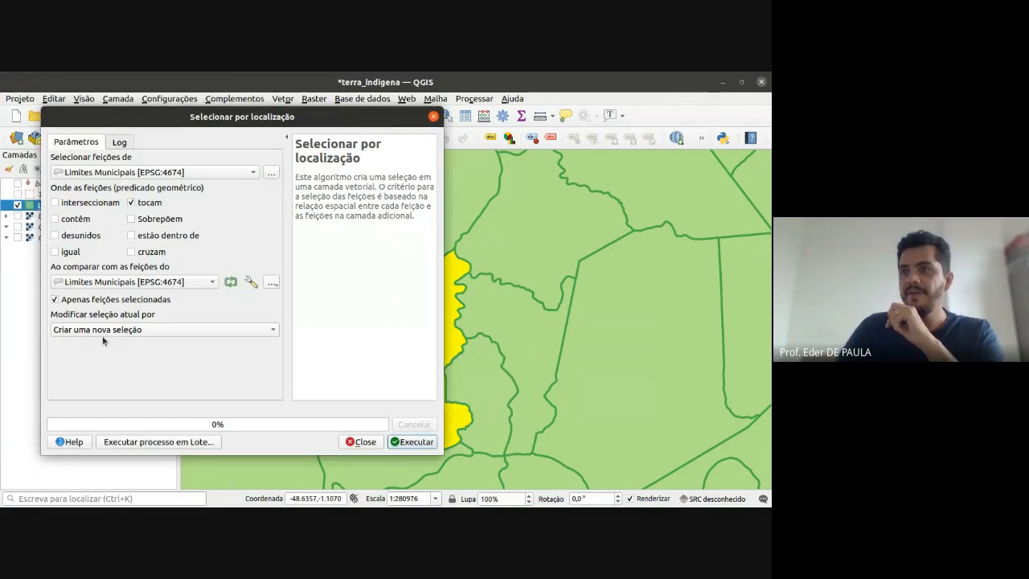
click(410, 442)
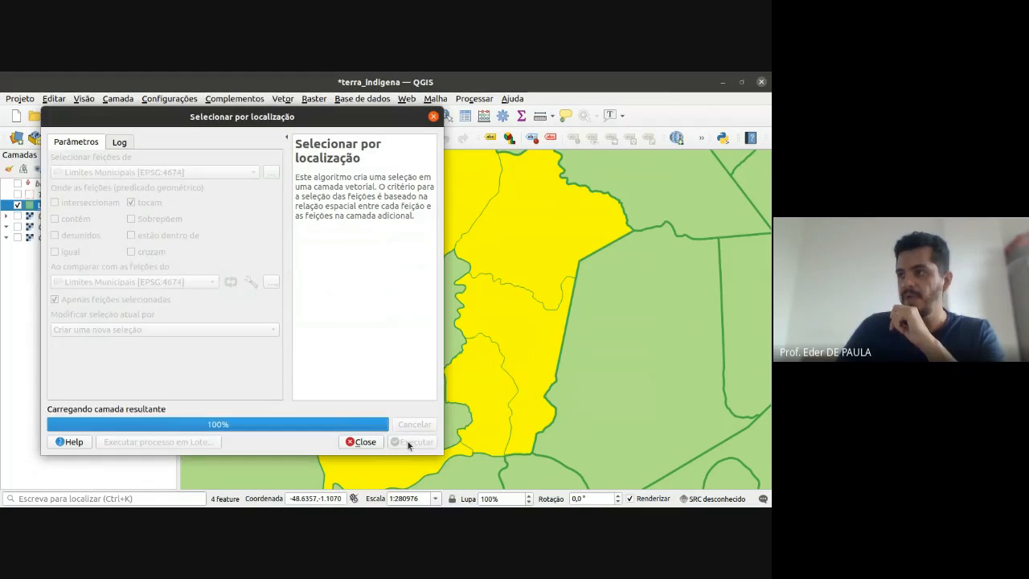
click(434, 116)
scroll(434, 369, down, 1)
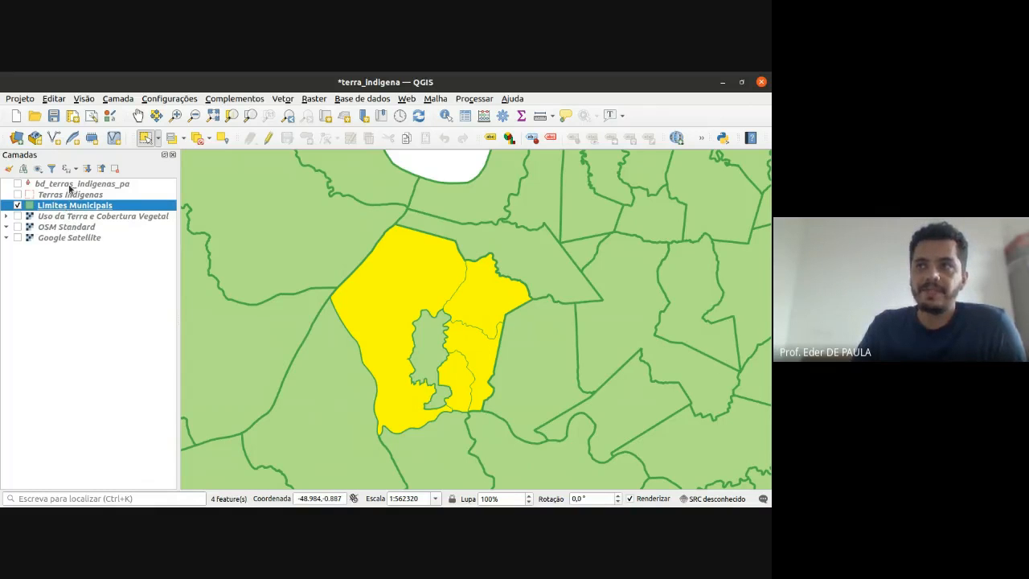
- Zoom the map to the full extent of the Limites Municipais layer
mouse_move(68, 184)
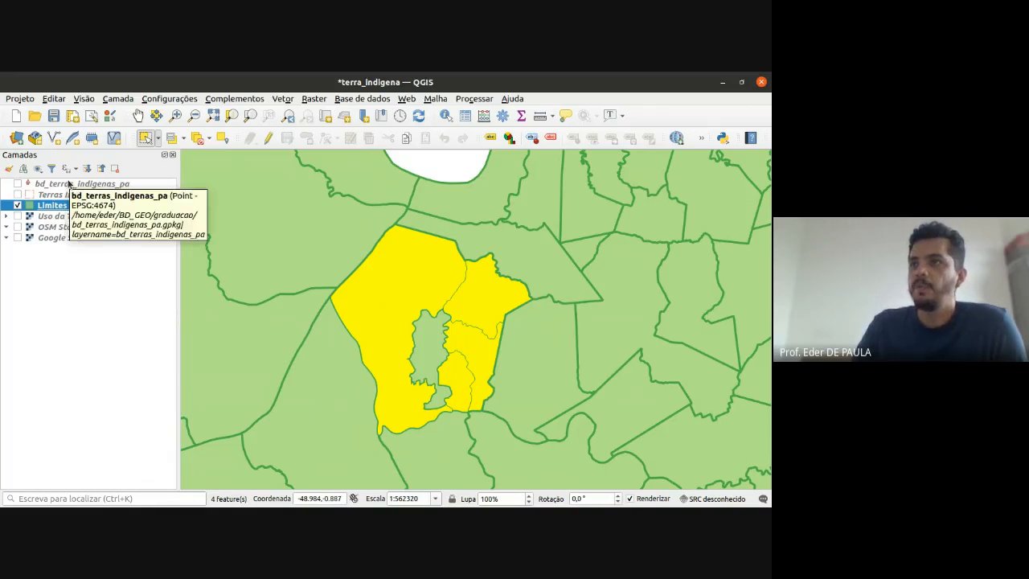
mouse_move(63, 205)
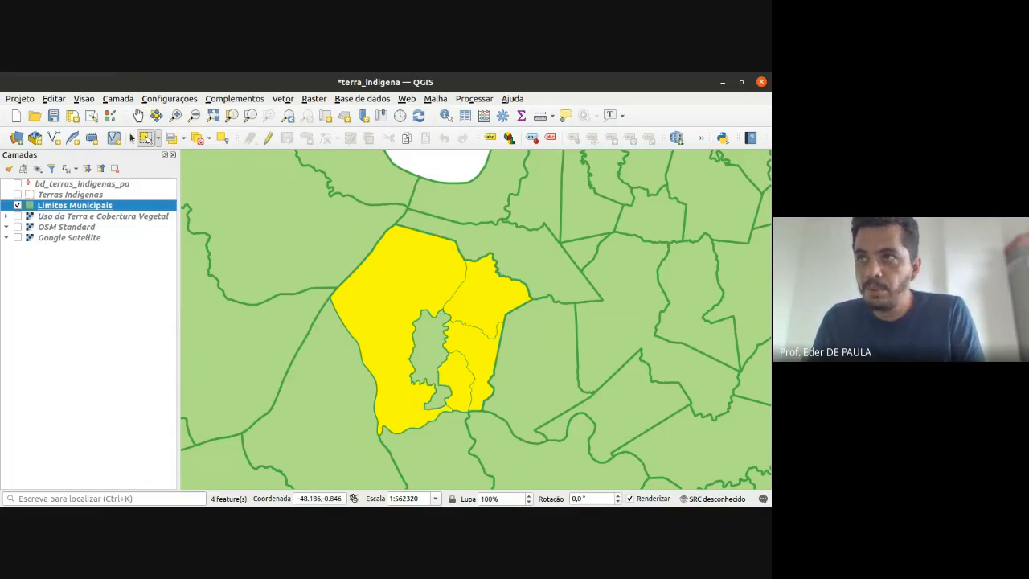
right_click(79, 208)
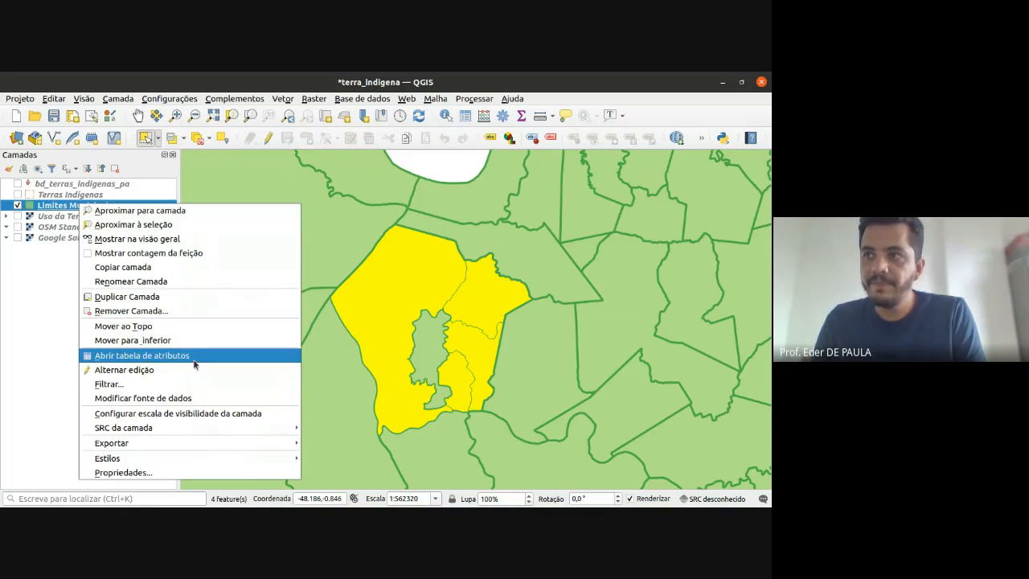
click(22, 303)
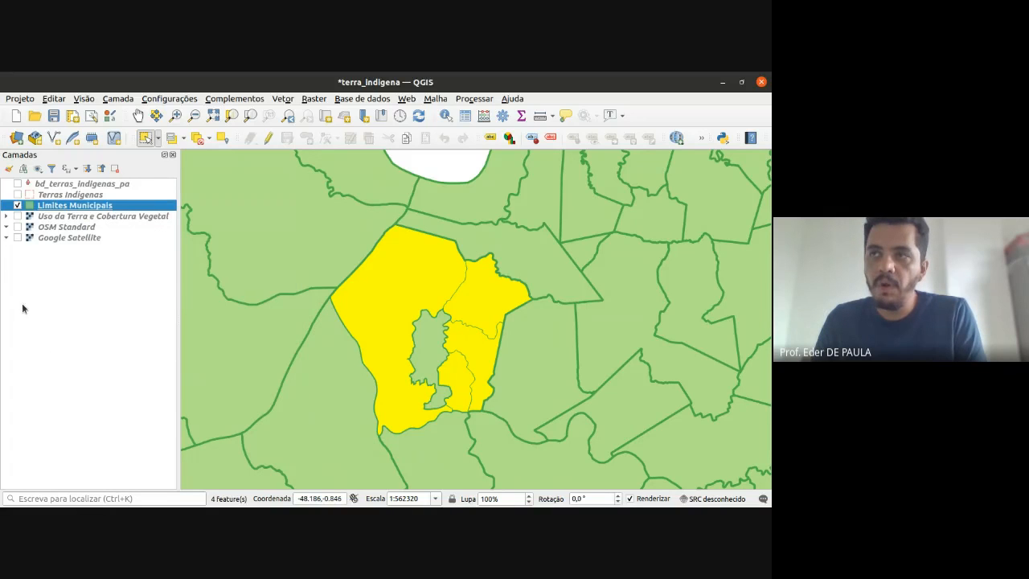
right_click(138, 206)
click(142, 210)
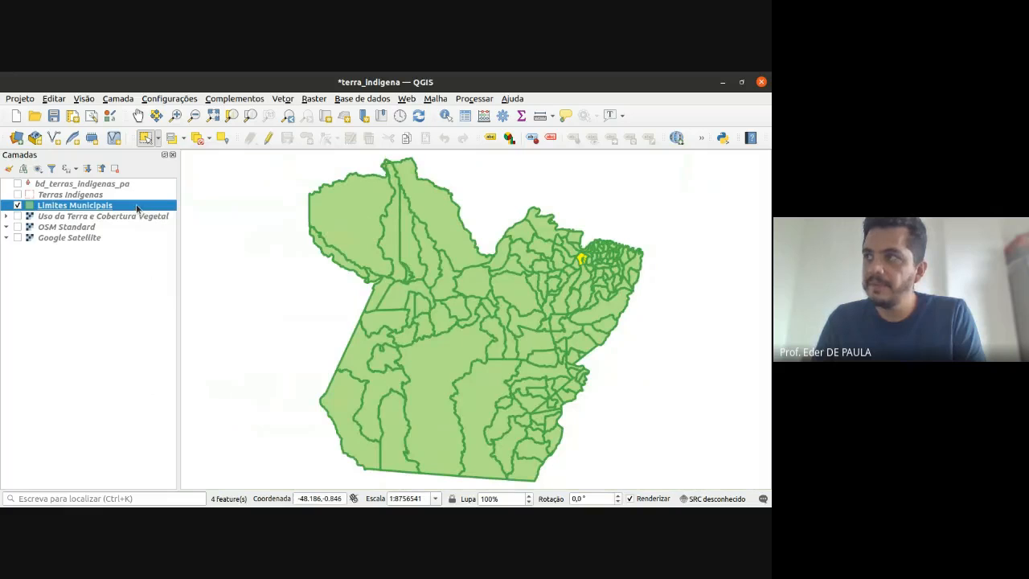
- Open the attribute table of Limites Municipais and narrow its window so the eastern part of the map stays visible beside it
right_click(137, 208)
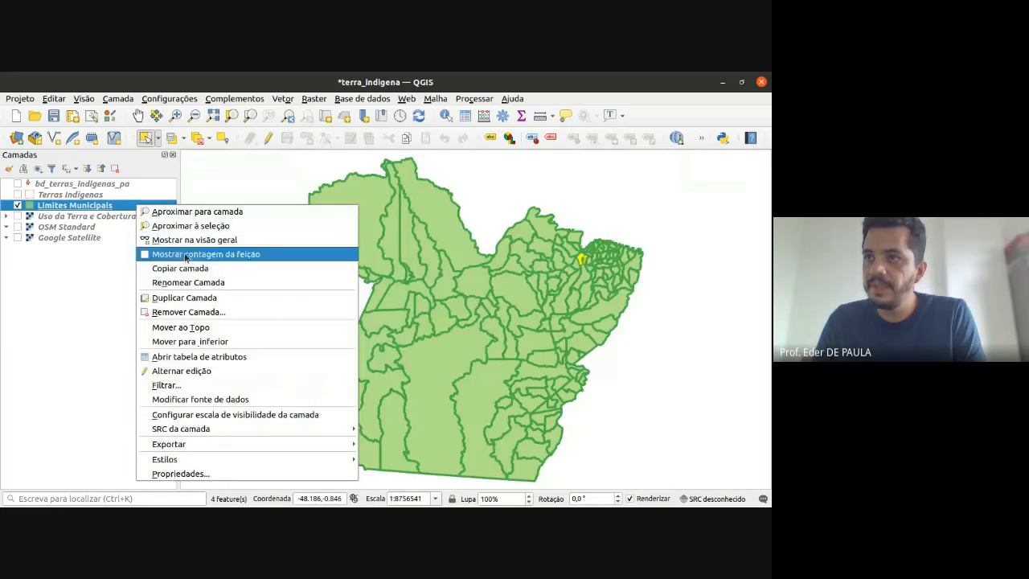
click(217, 358)
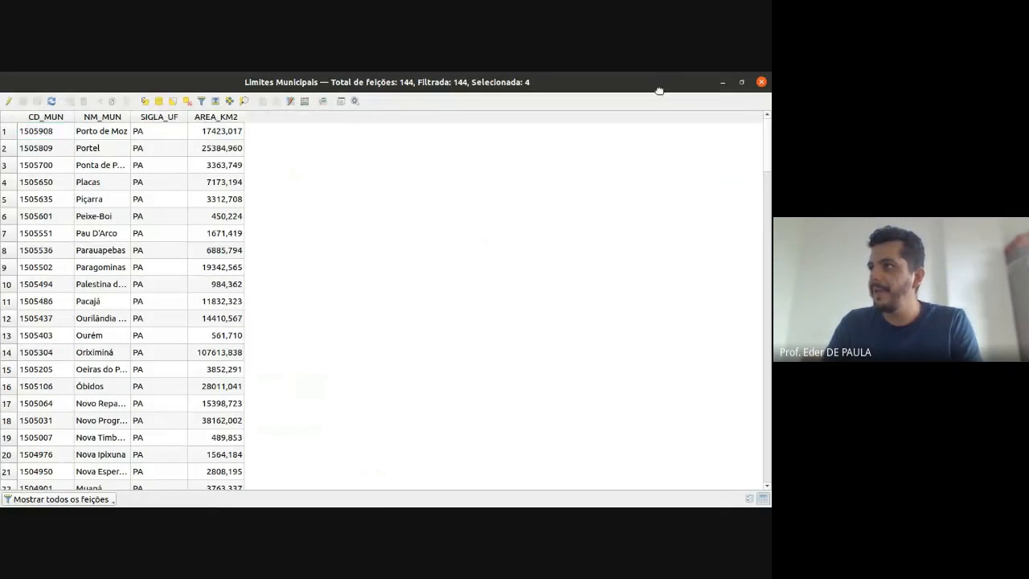
drag(655, 83, 689, 141)
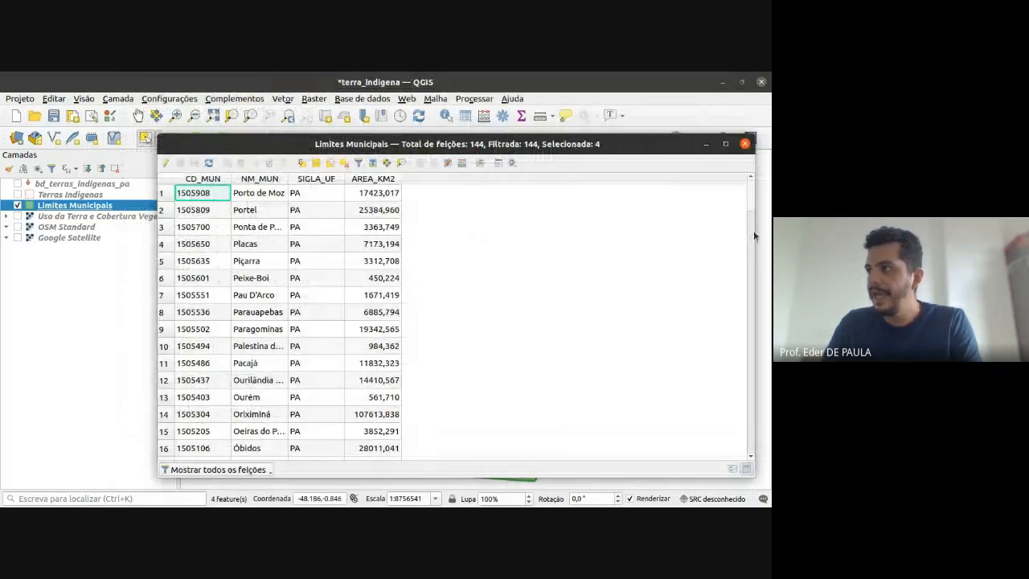
drag(754, 230, 417, 230)
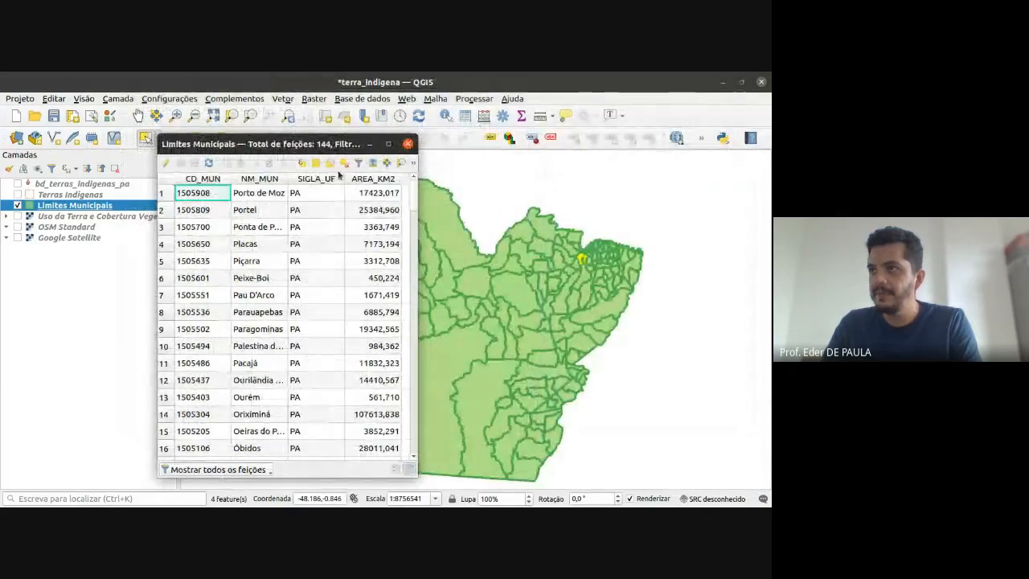
drag(311, 143, 235, 122)
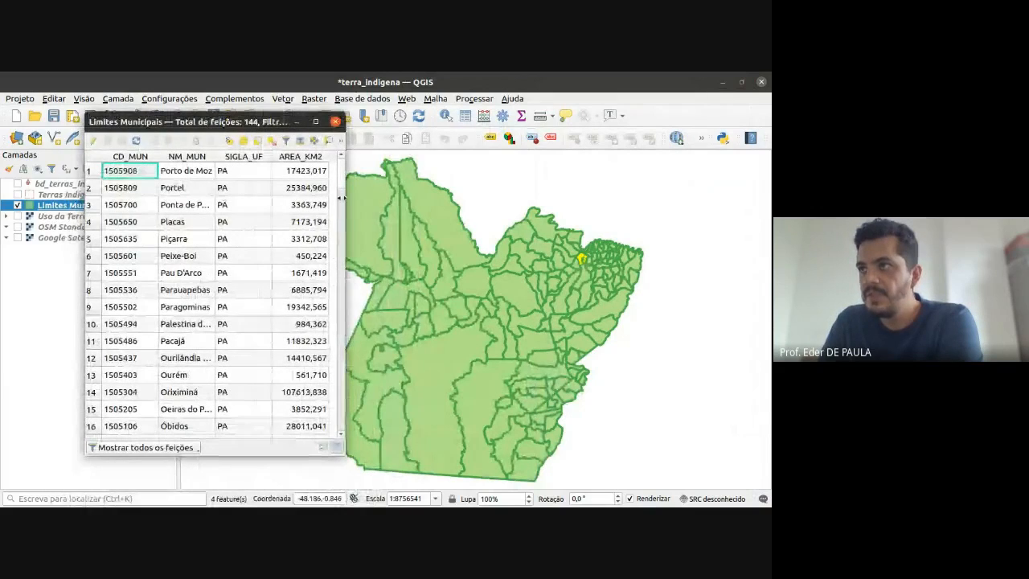
- Widen the attribute table window and its NM_MUN column, and sort the rows by municipality name in ascending order
drag(341, 197, 432, 197)
drag(181, 117, 290, 138)
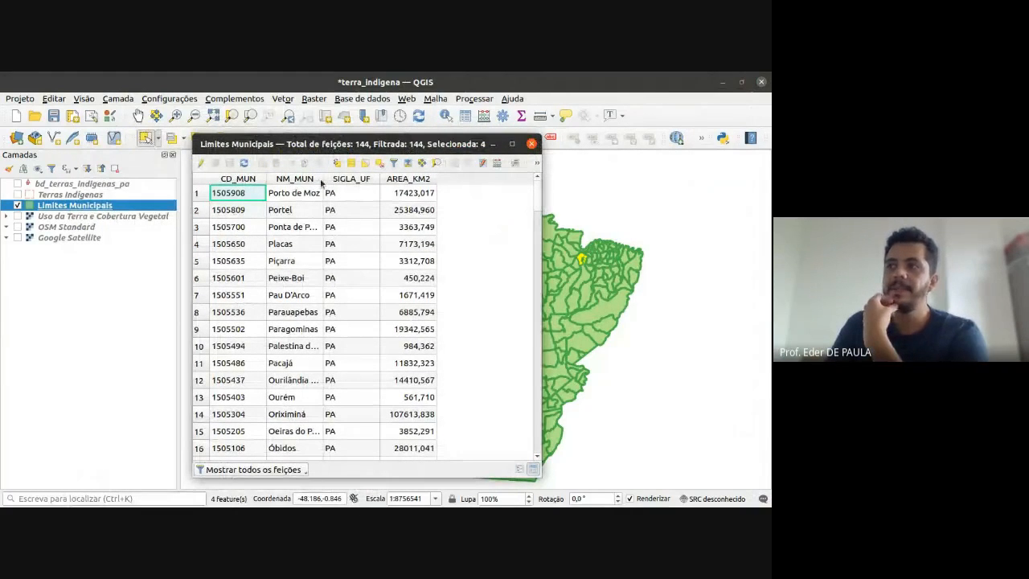
click(321, 184)
click(320, 181)
drag(321, 179, 366, 178)
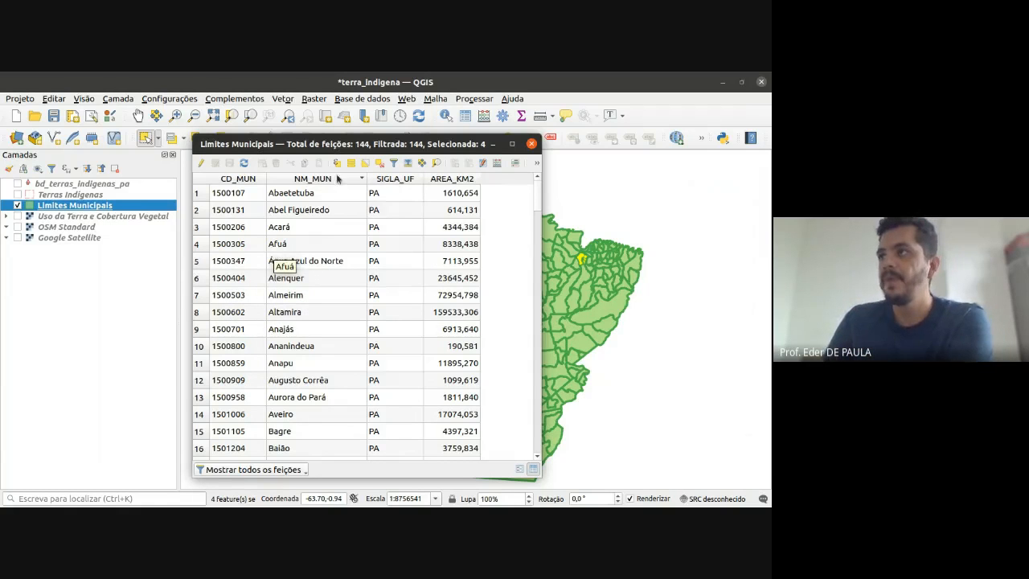
- Zoom the map in on the selected municipalities and place the attribute table beside them so both stay visible
drag(352, 150, 257, 147)
scroll(595, 245, up, 3)
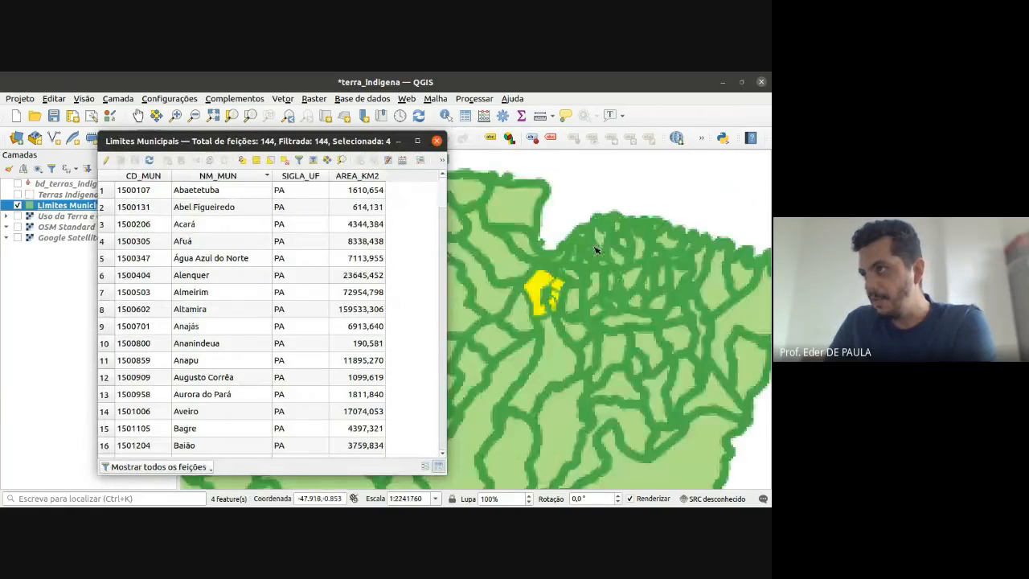
drag(521, 364, 566, 338)
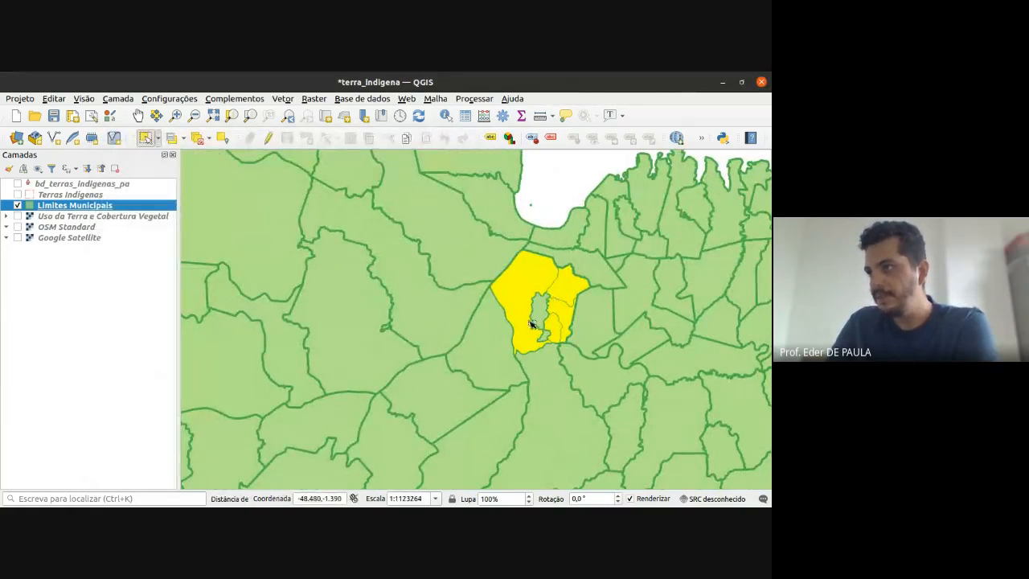
key(alt+Tab)
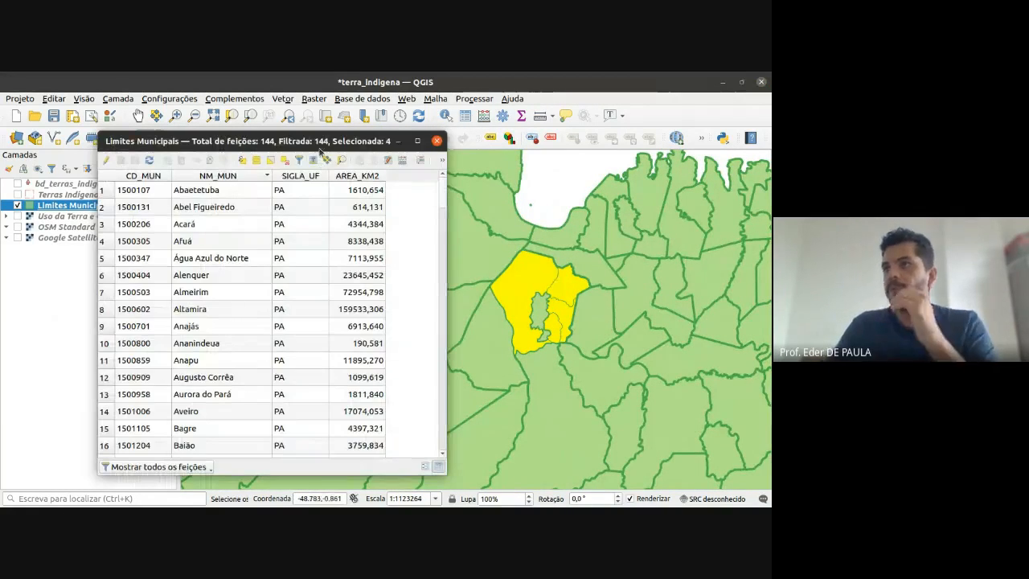
drag(321, 143, 285, 122)
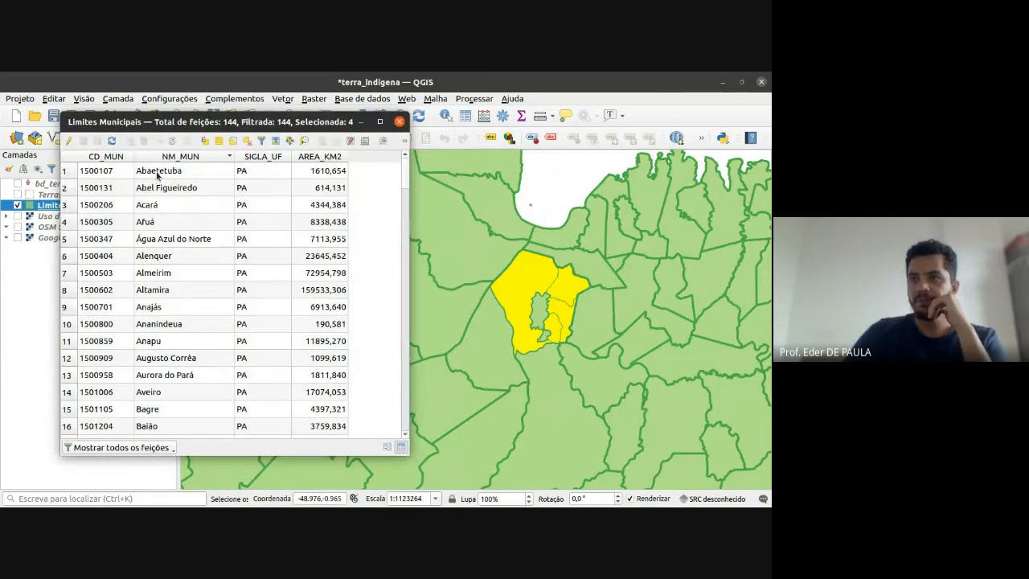
- Look through the name-sorted attribute table for the highlighted rows that correspond to the municipalities selected on the map
scroll(160, 187, down, 3)
scroll(165, 190, down, 1)
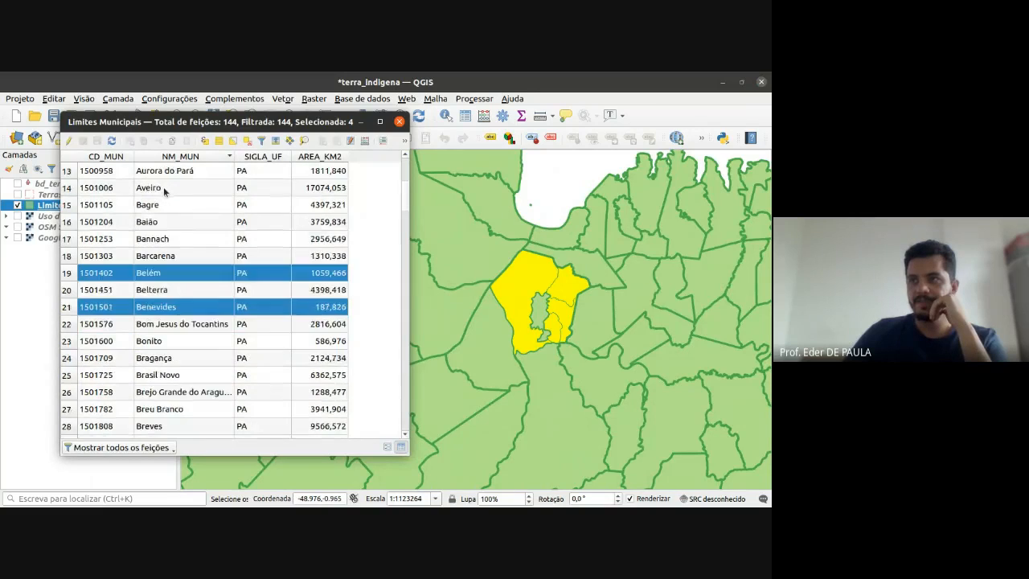
scroll(169, 204, down, 1)
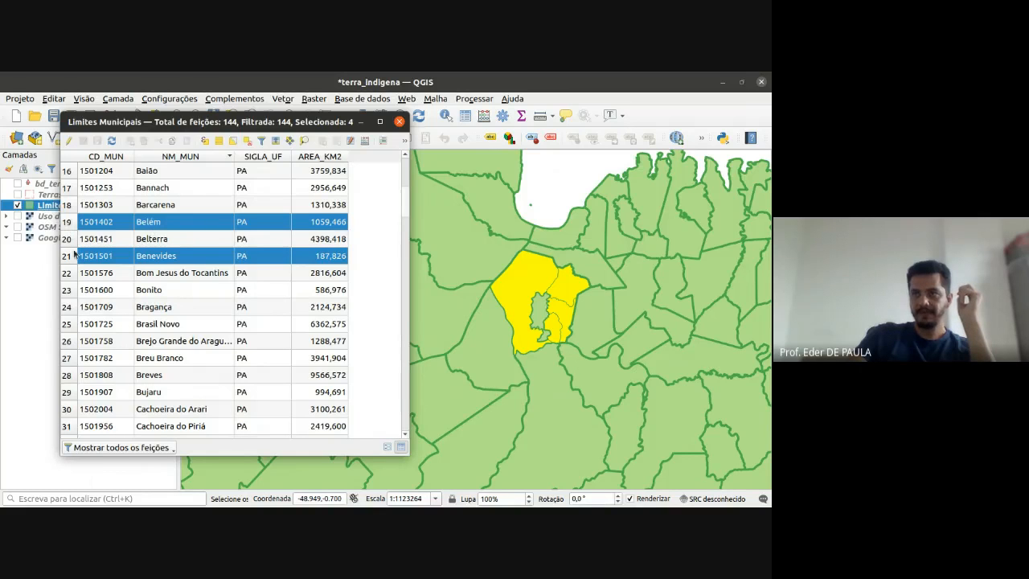
scroll(172, 254, down, 4)
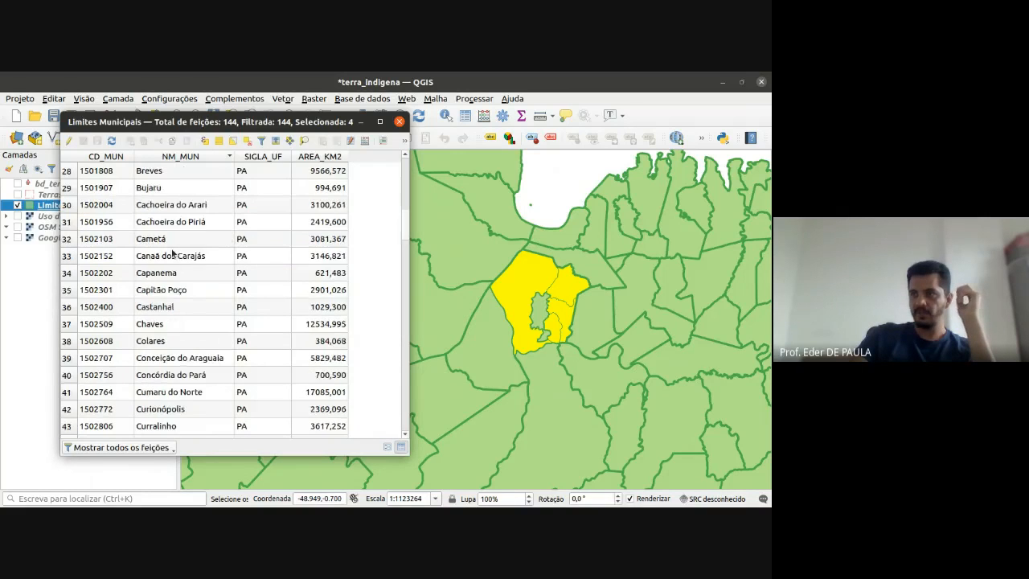
scroll(174, 255, down, 9)
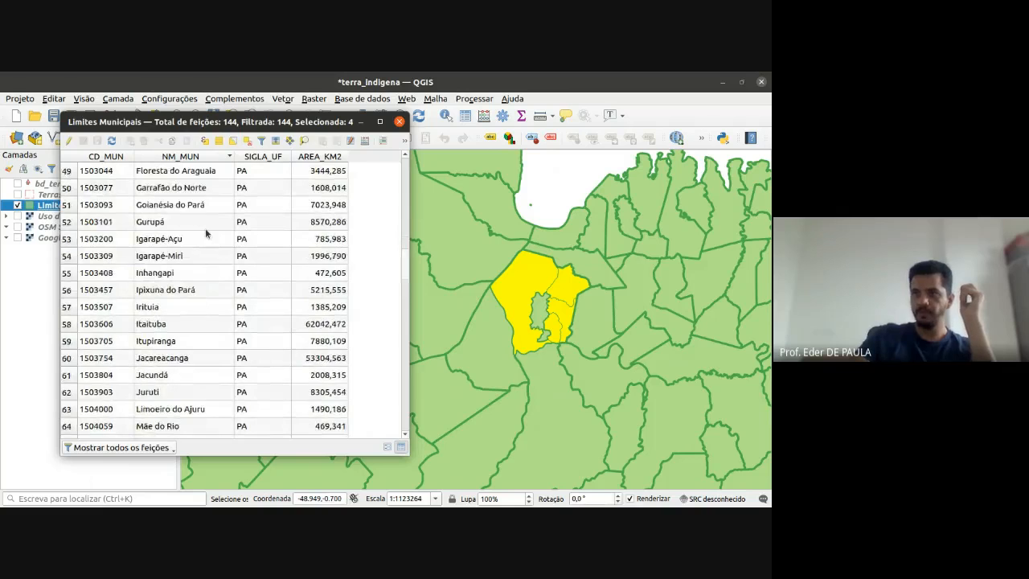
scroll(205, 234, down, 4)
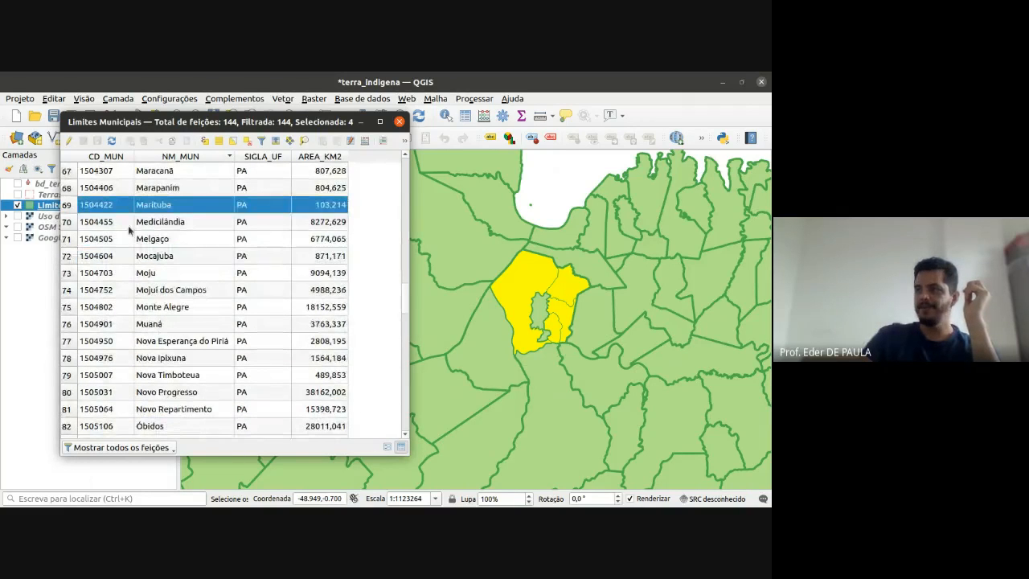
scroll(181, 230, down, 9)
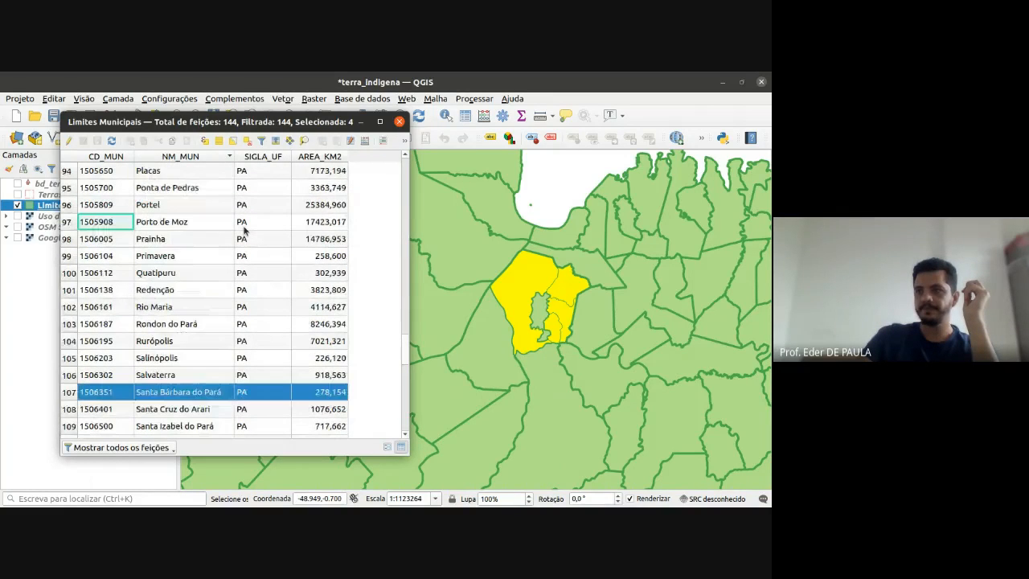
- Look through the Limites Municipais attribute table for the rows of the selected municipalities
scroll(251, 253, down, 3)
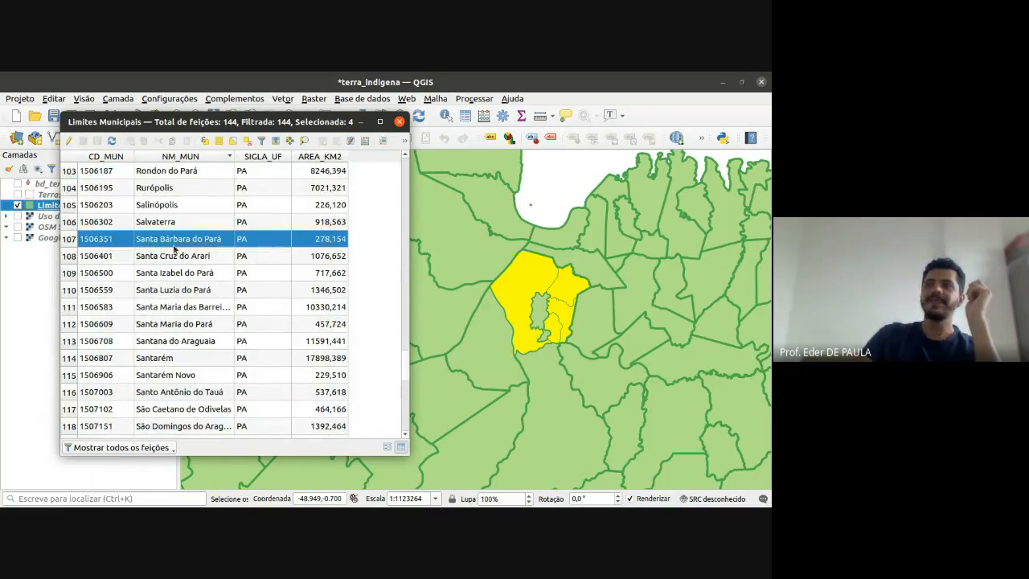
scroll(249, 288, up, 20)
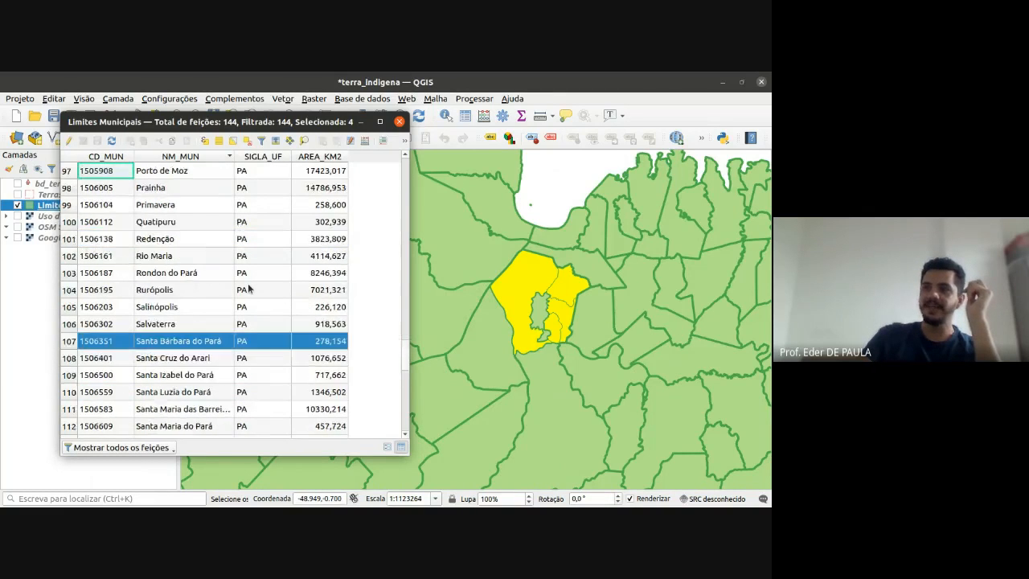
scroll(248, 288, up, 11)
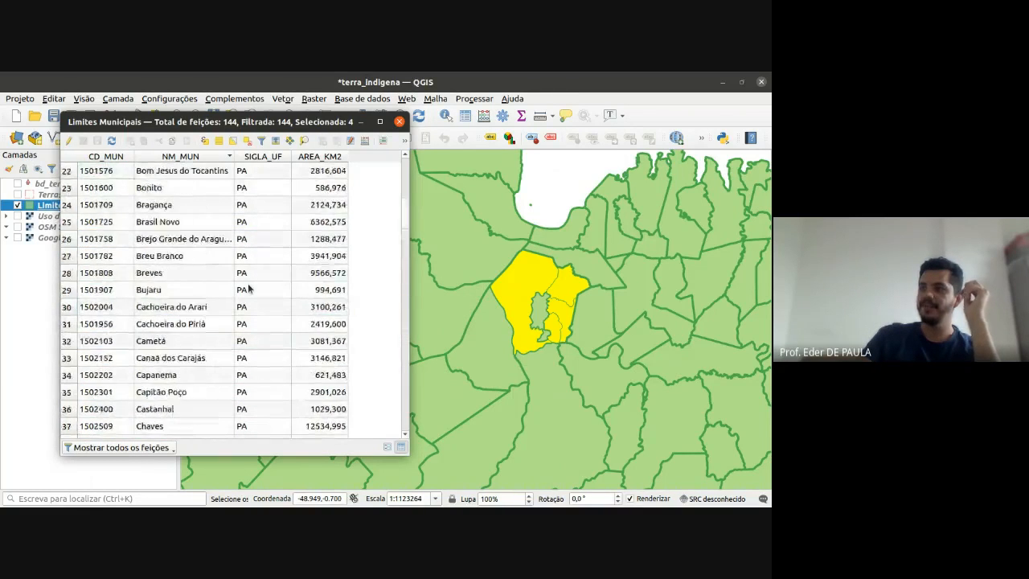
scroll(248, 289, down, 3)
scroll(248, 289, down, 4)
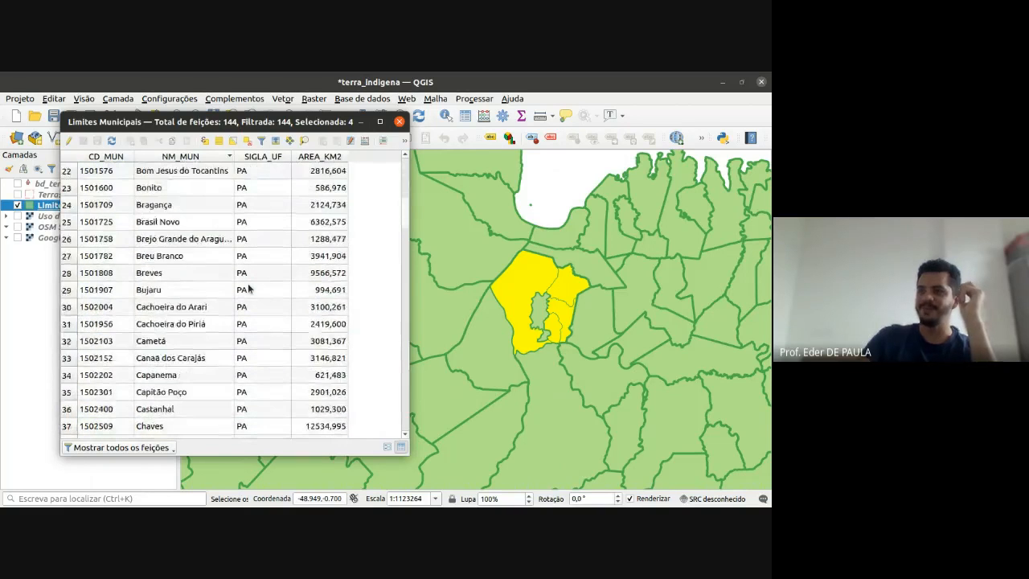
scroll(248, 289, up, 7)
scroll(233, 266, down, 20)
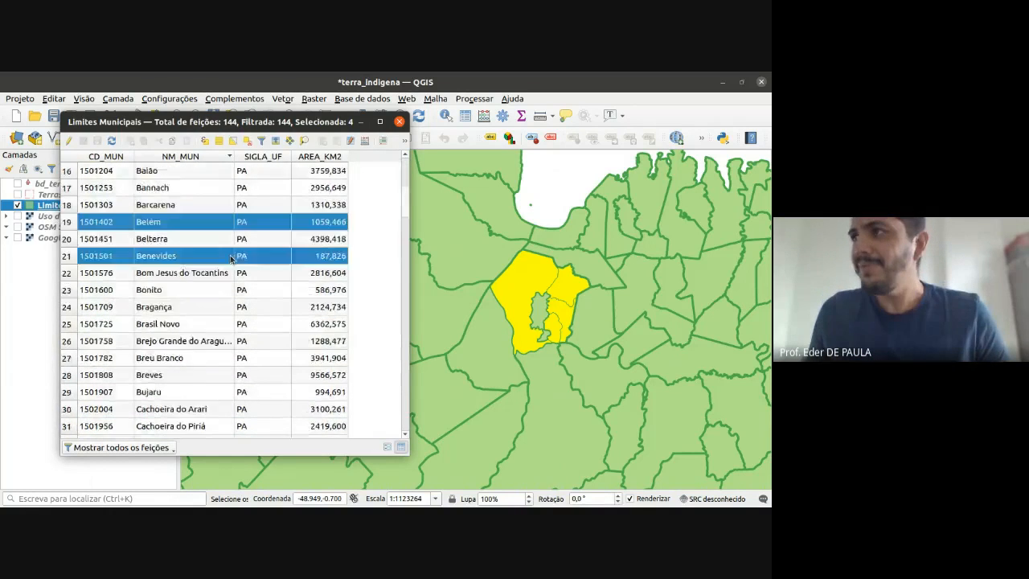
scroll(237, 273, down, 18)
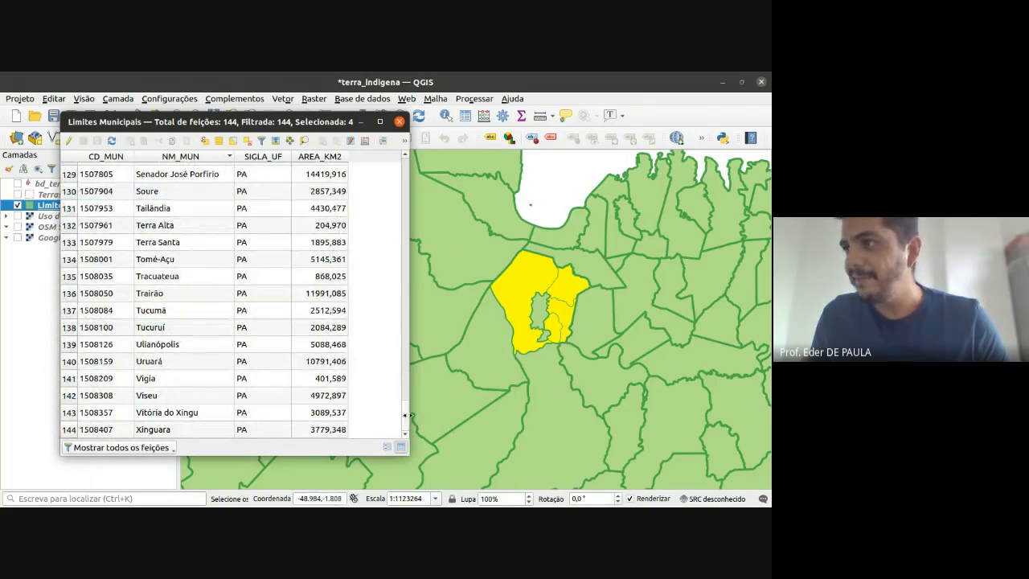
- Bring the selected municipalities to the start of the attribute table with Mover seleção para o topo
drag(406, 411, 404, 169)
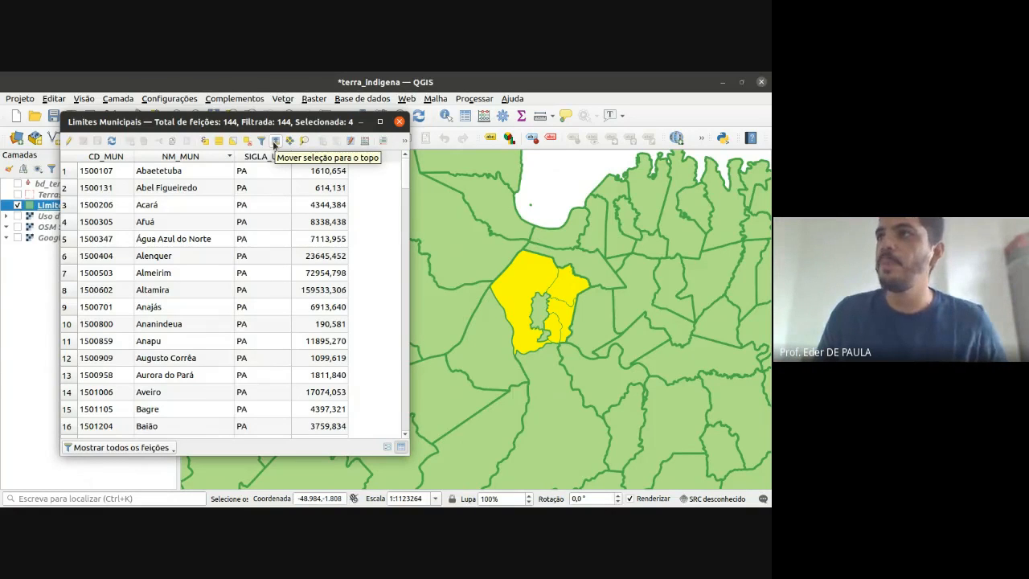
click(274, 142)
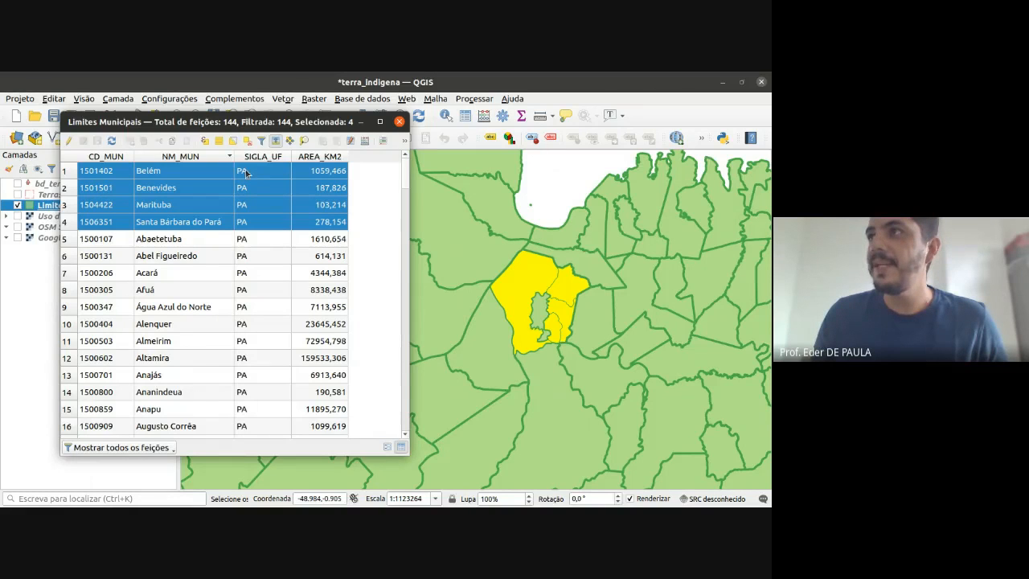
right_click(260, 190)
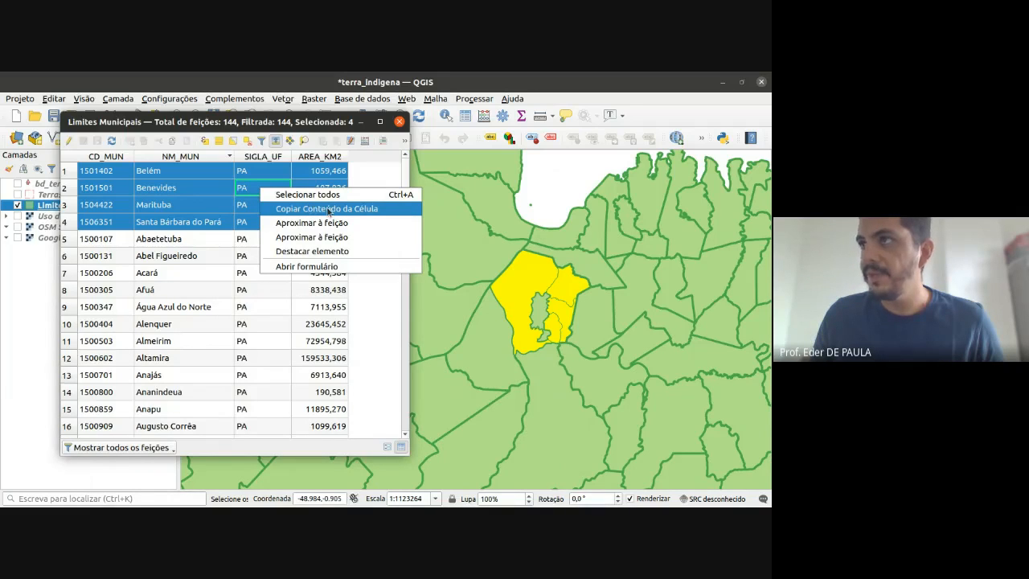
click(372, 209)
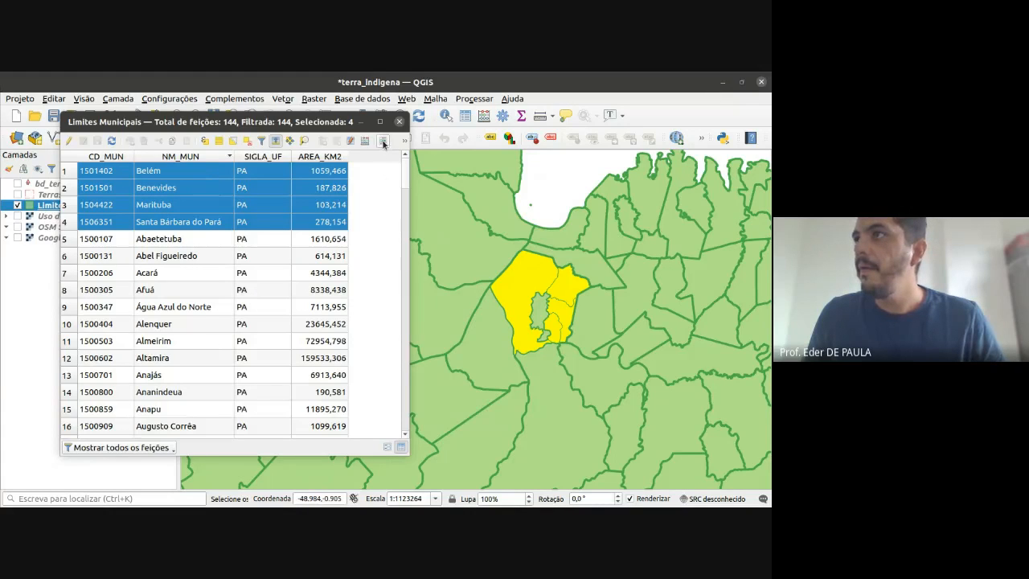
right_click(102, 176)
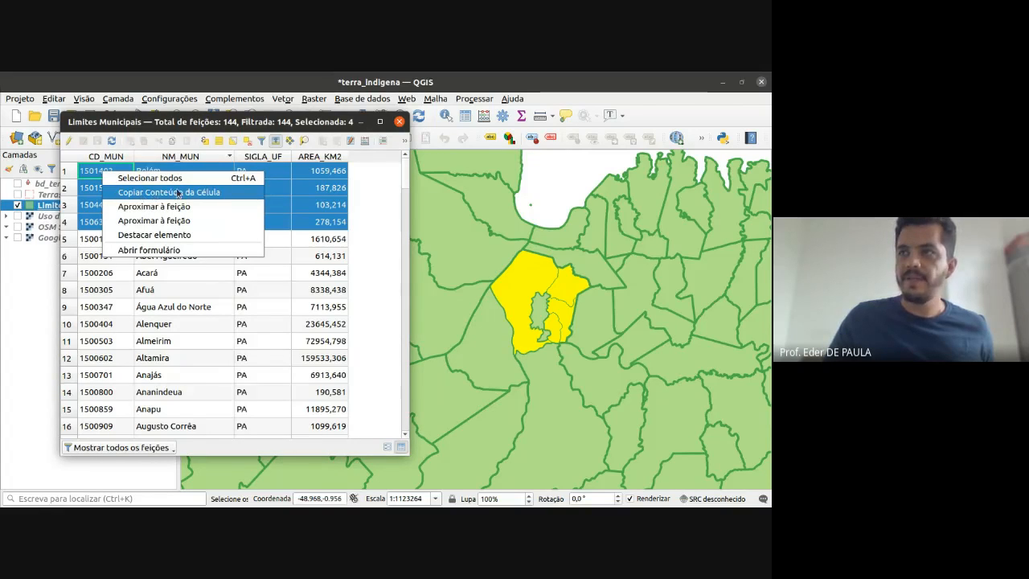
click(87, 176)
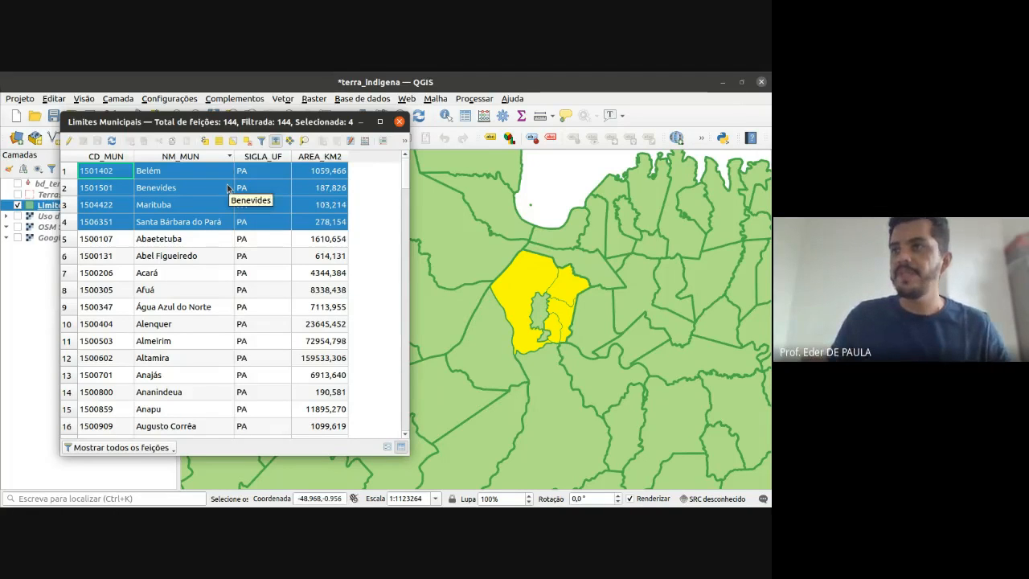
- Start exporting only the selected features of the Limites Municipais layer, with the format set to MS Office Open XML spreadsheet [XLSX]
drag(267, 118, 462, 155)
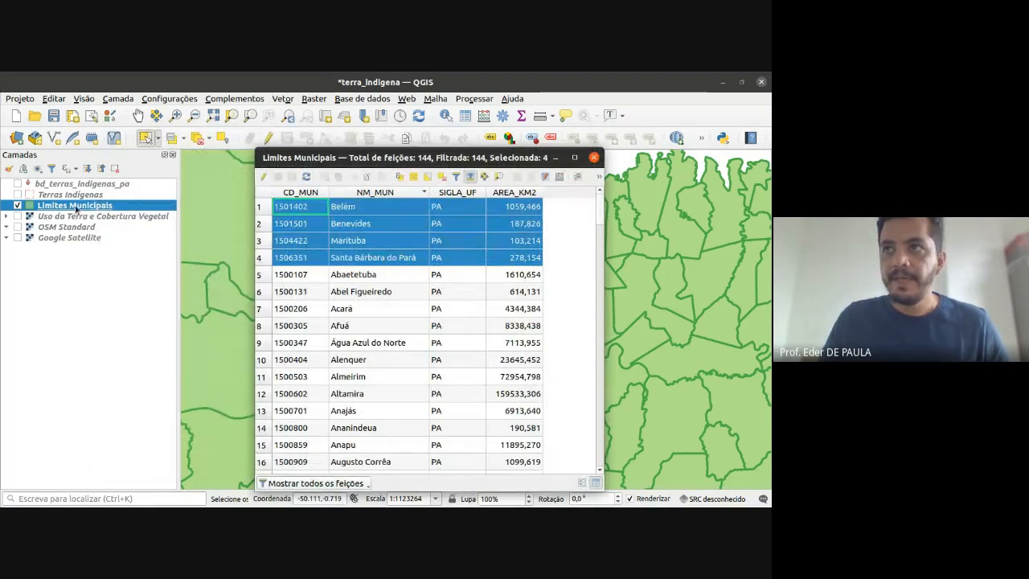
right_click(129, 209)
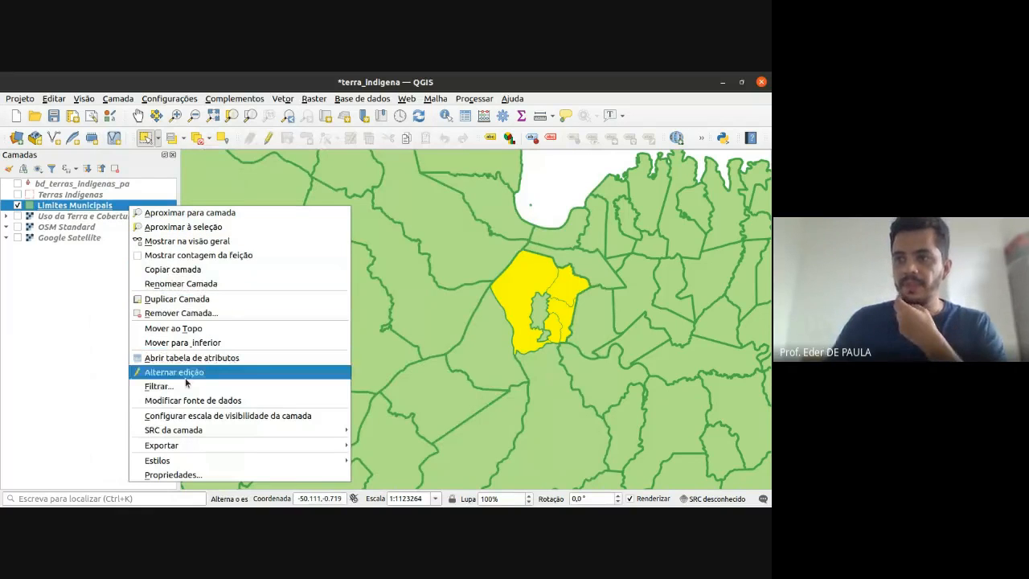
mouse_move(215, 447)
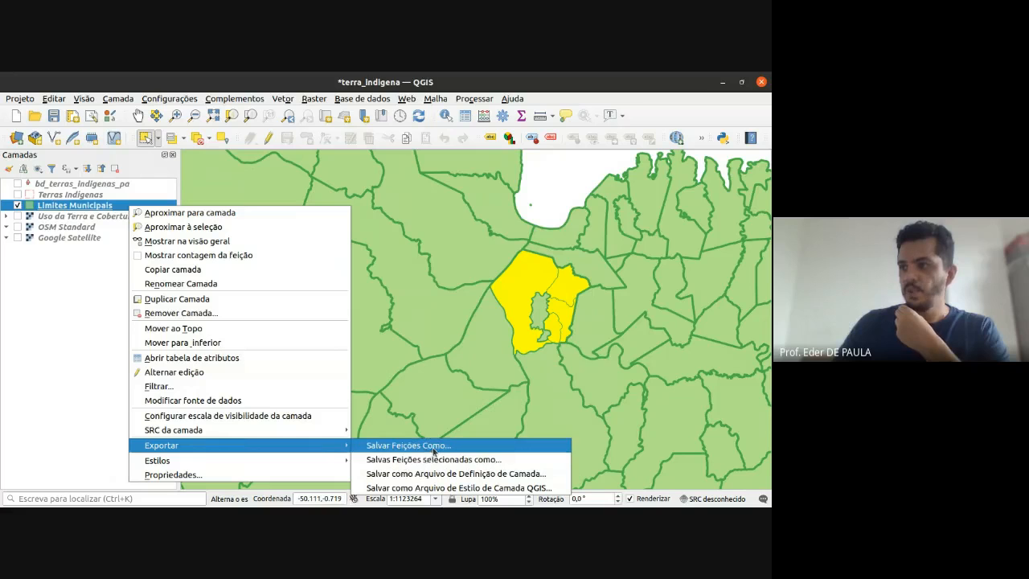
click(480, 463)
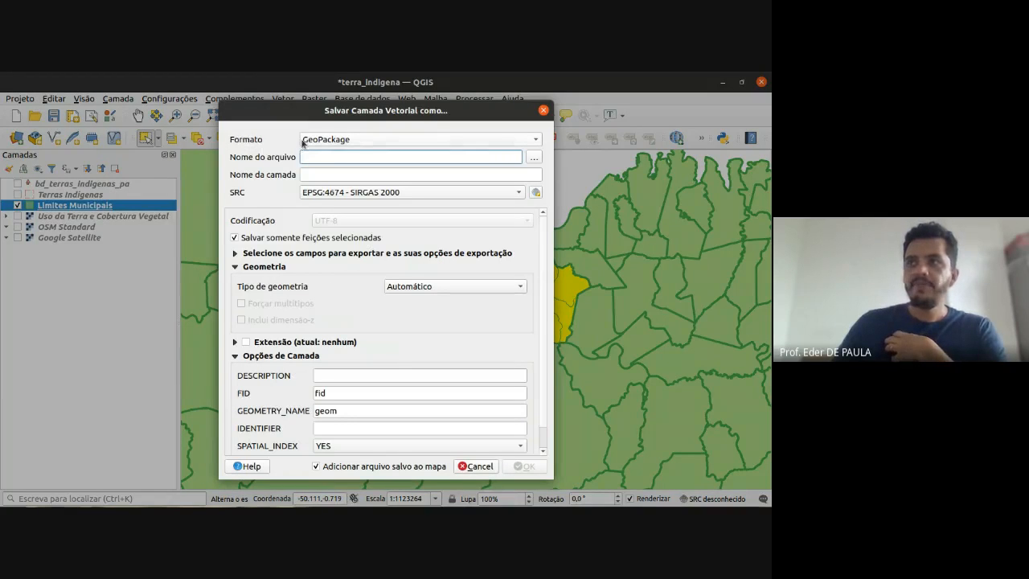
click(391, 138)
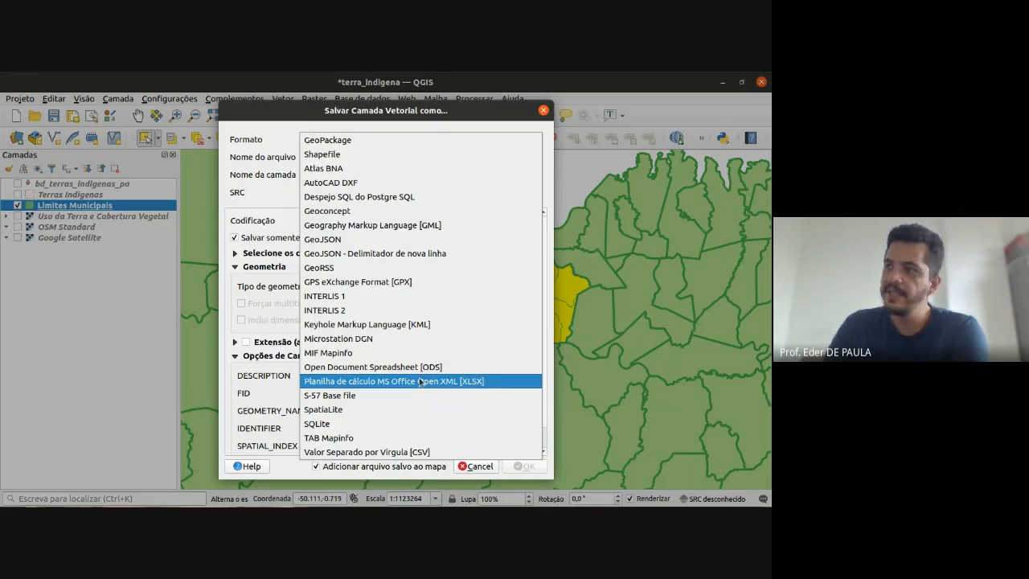
click(365, 383)
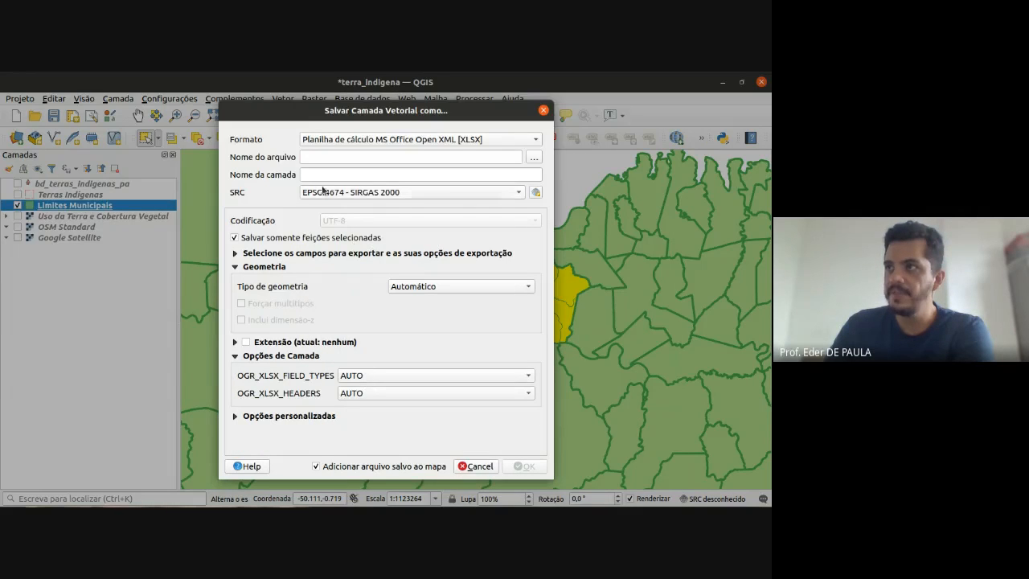
- Browse for the export file's location and open the graduacao folder inside BD_GEO
click(335, 158)
click(532, 159)
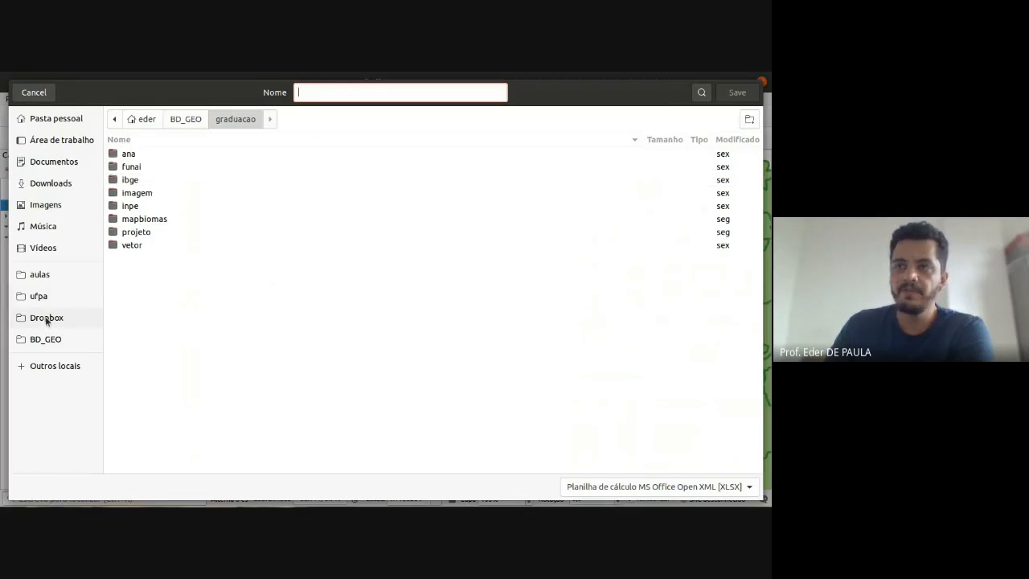
click(40, 296)
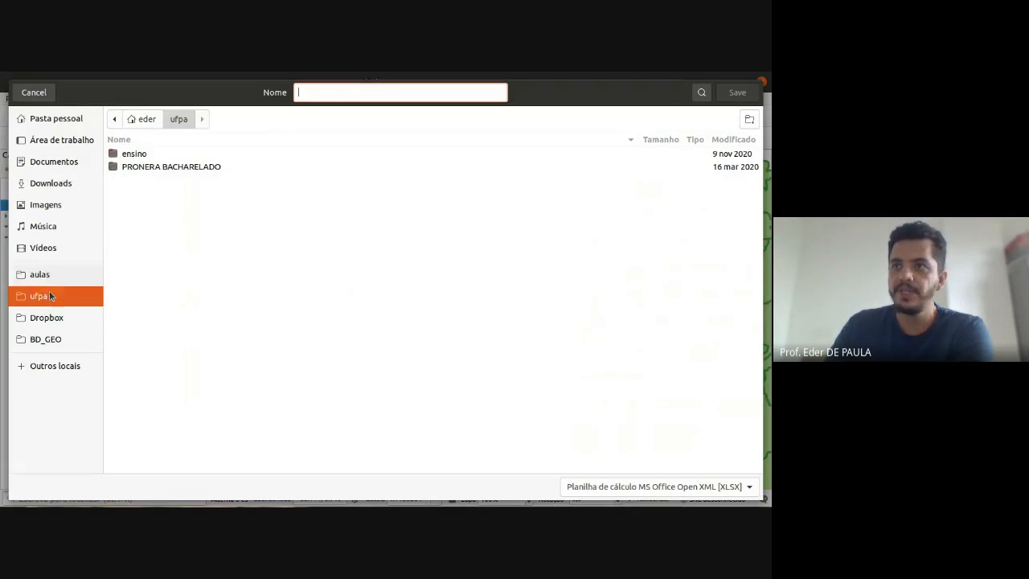
click(56, 339)
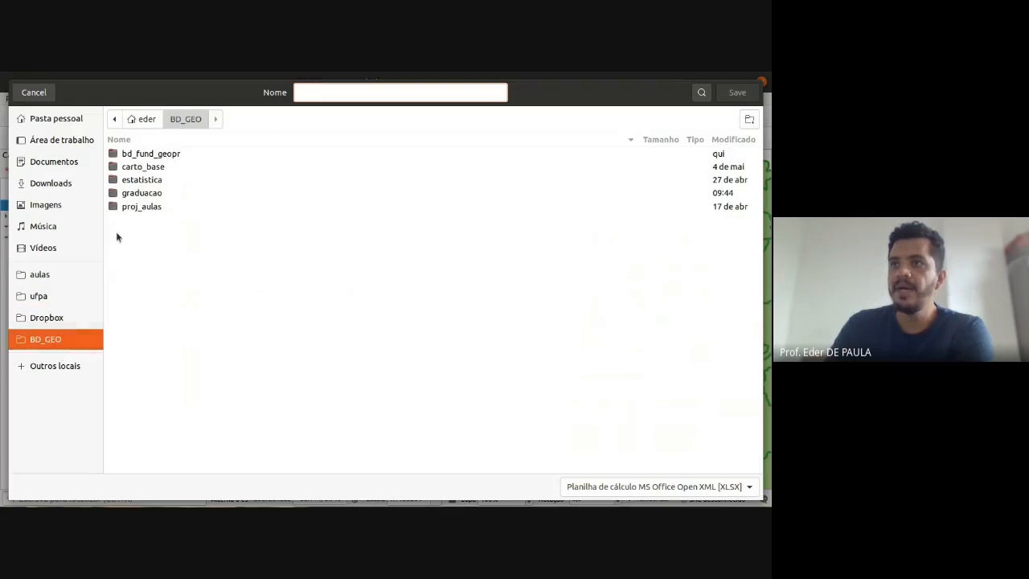
click(141, 193)
double_click(141, 194)
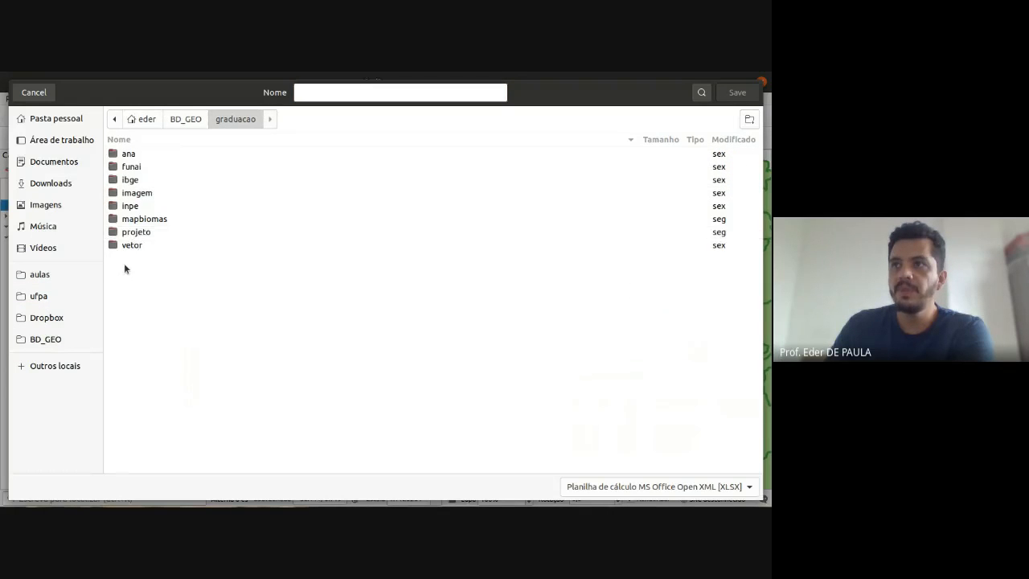
- Enter selecao_tocam_ananindeua as the name of the export file
click(345, 91)
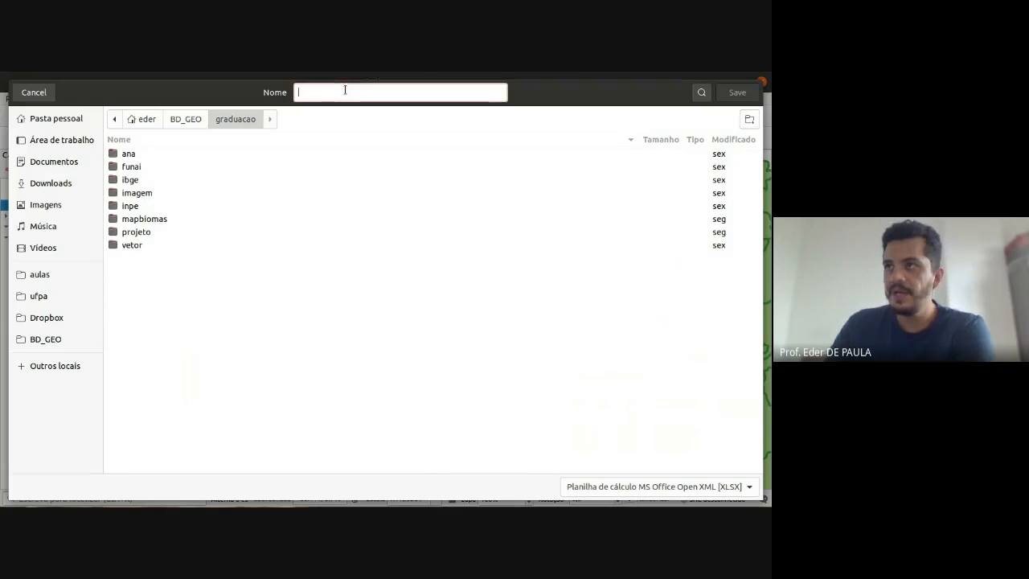
text(seleca)
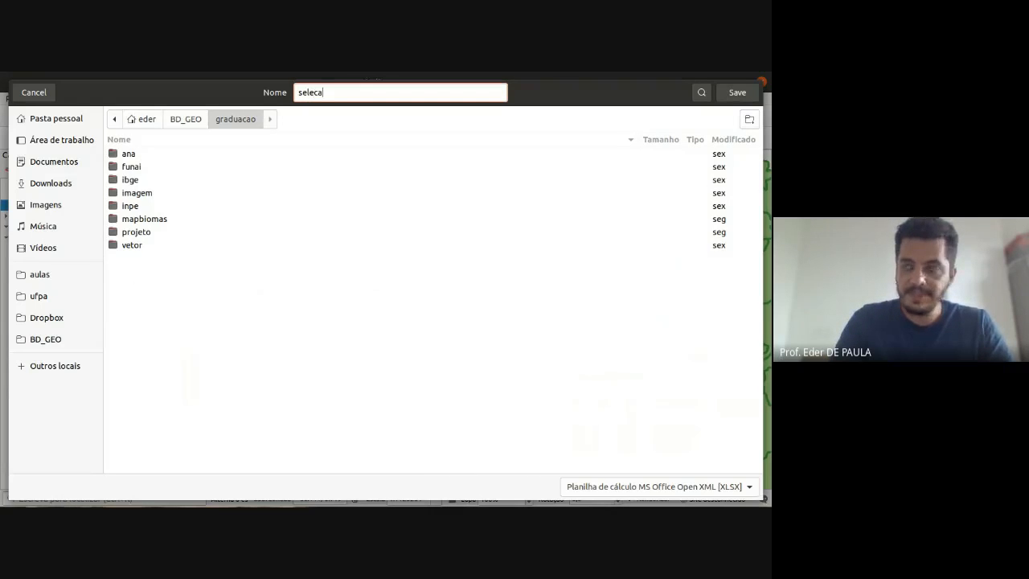
text(o_tocam_an)
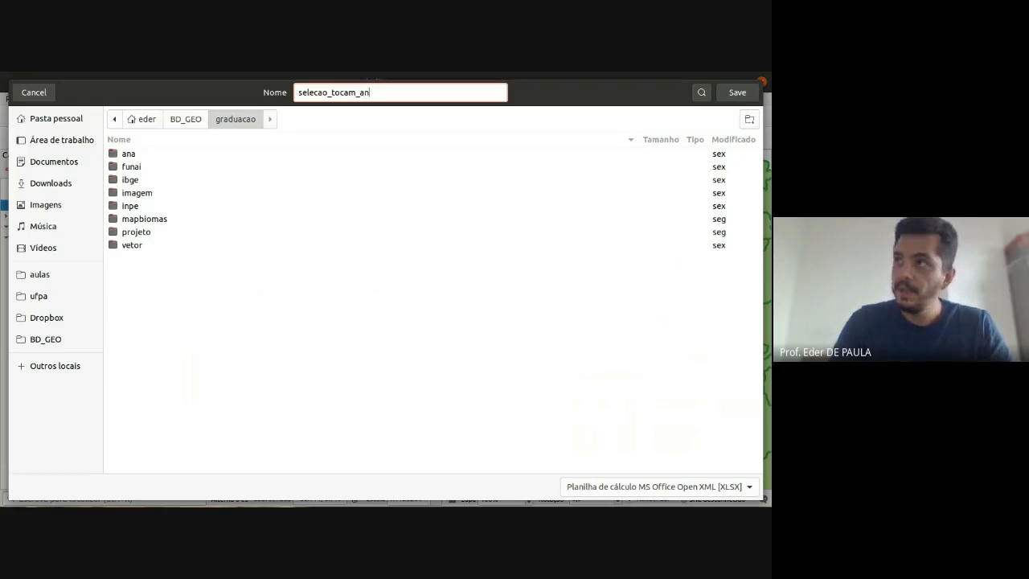
text(anindeua)
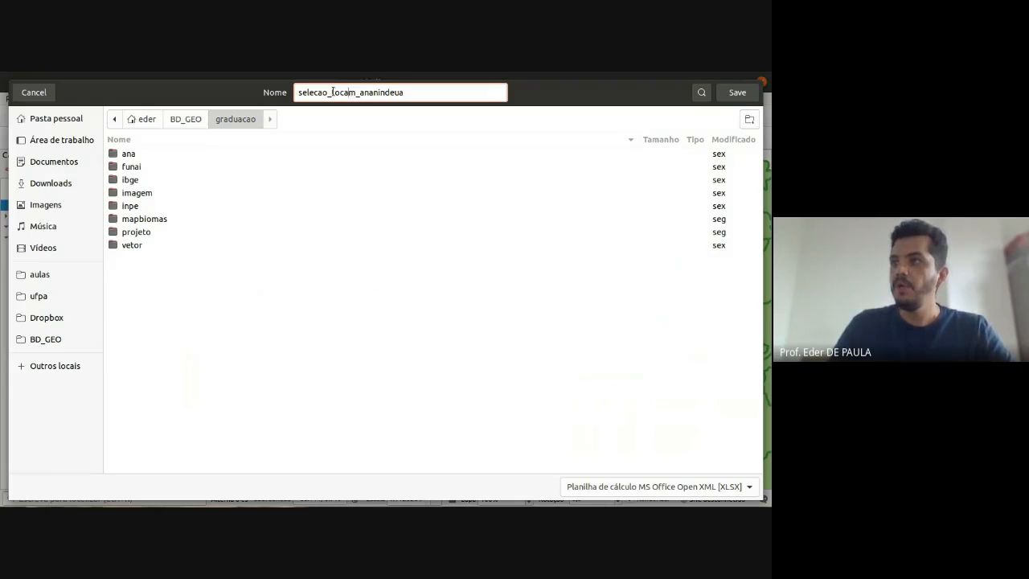
- Replace the word "tocam" in the file name with "limitrofes"
drag(332, 91, 355, 91)
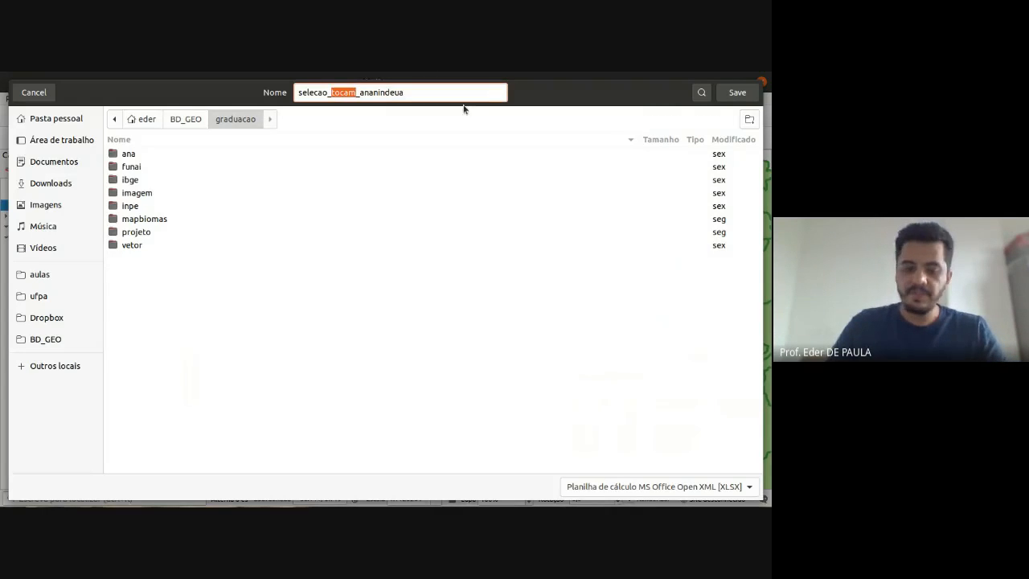
text(limitrfe)
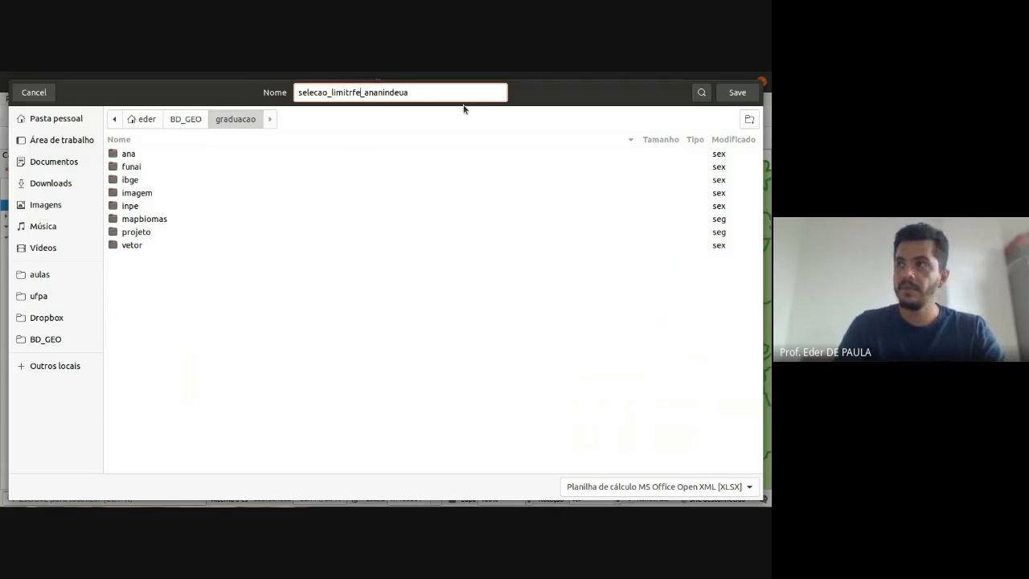
text(s)
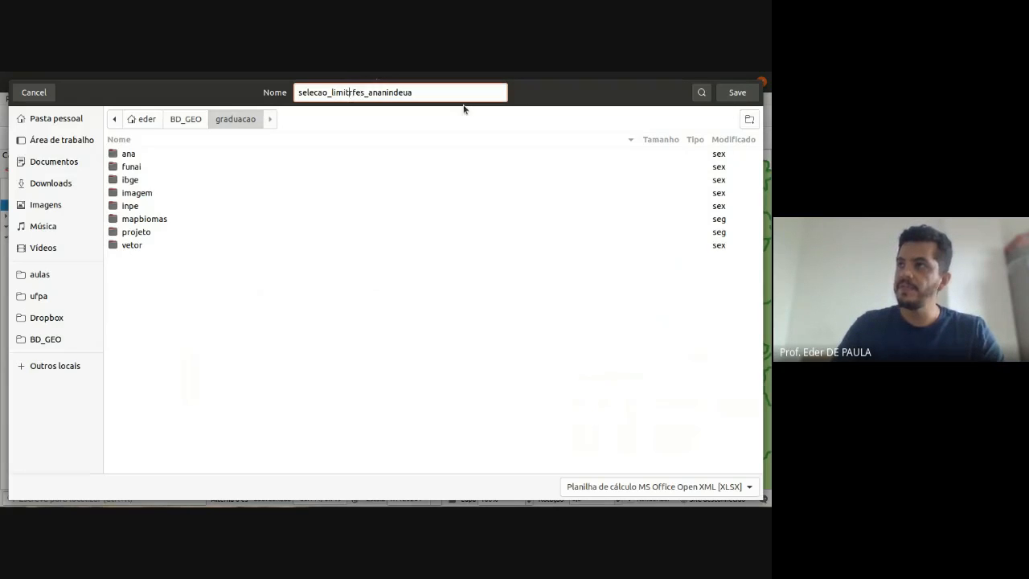
text(o)
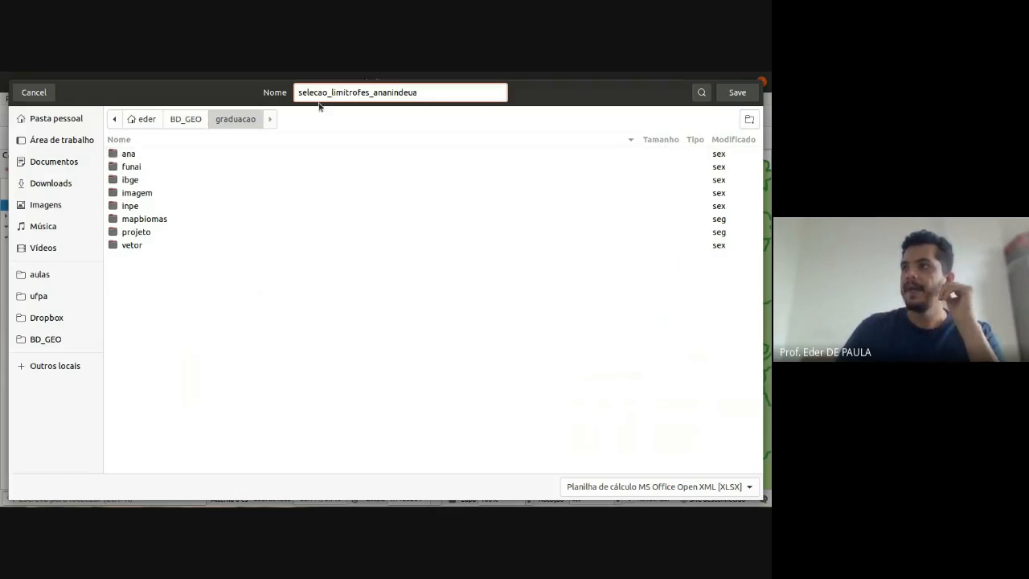
- Remove the "selecao_" prefix so the file is named limitrofes_ananindeua, and accept the save location
drag(330, 94, 284, 91)
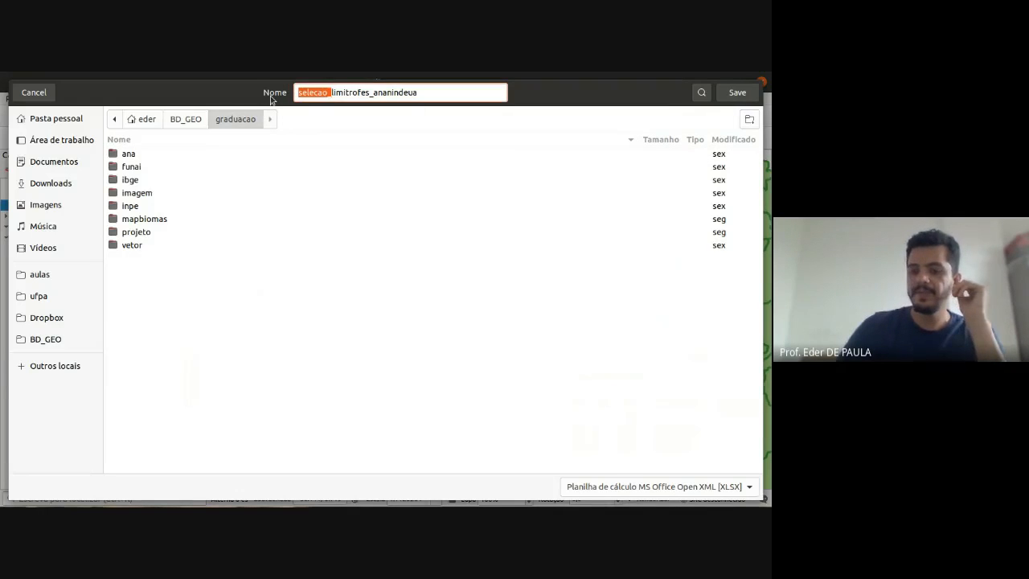
key(BackSpace)
click(308, 339)
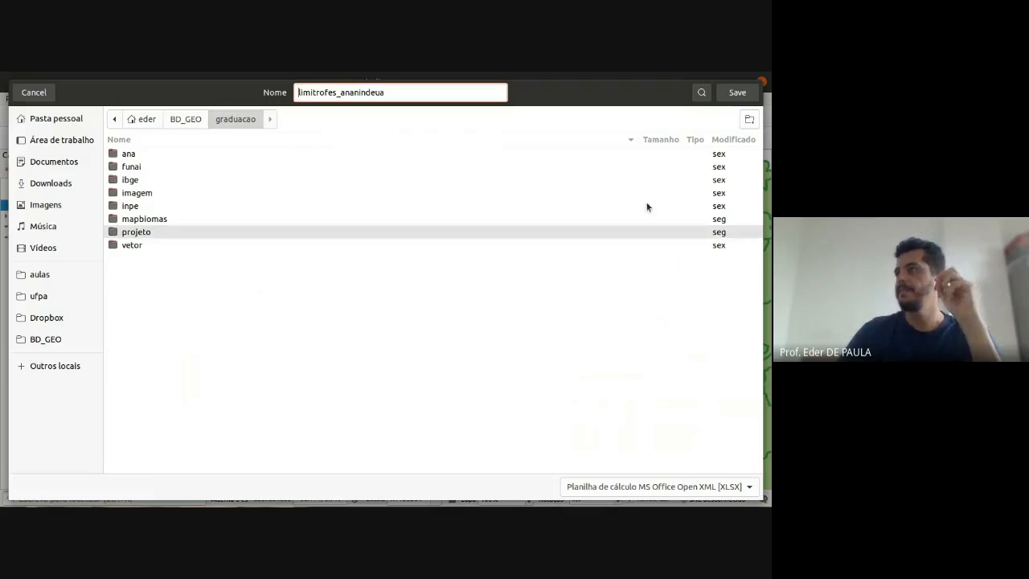
click(735, 93)
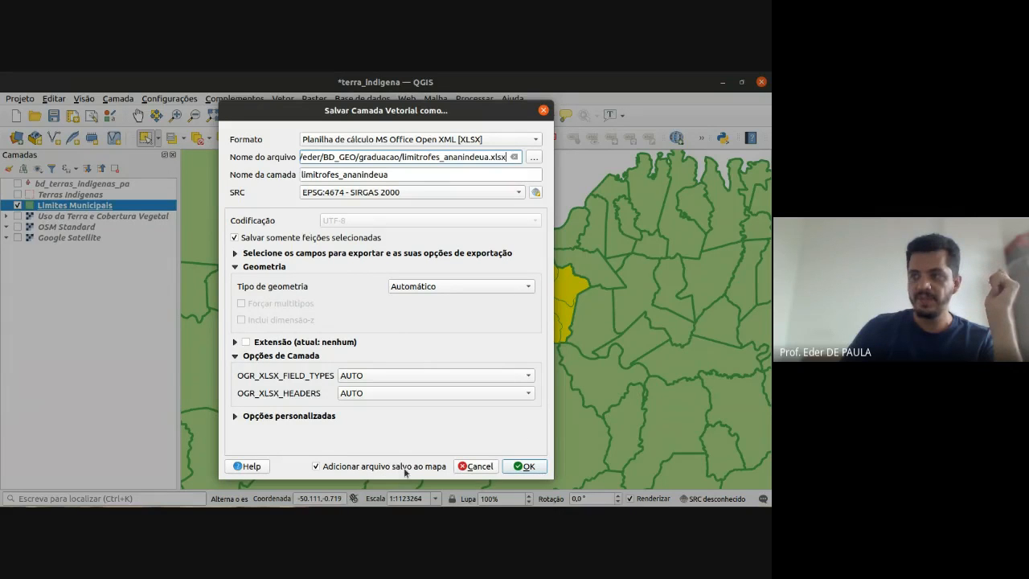
- Turn the option to add the saved file to the map off and back on
click(379, 466)
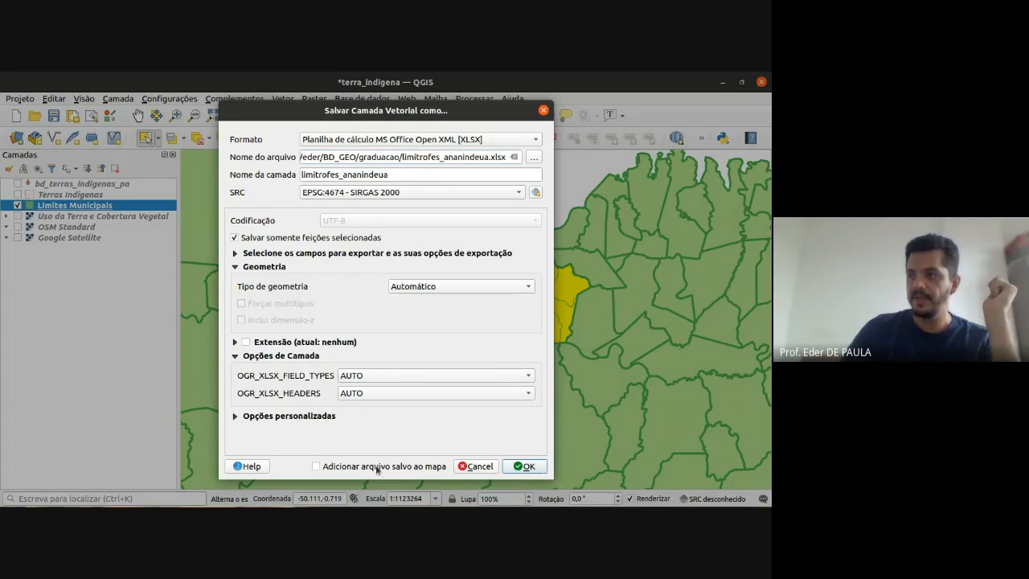
click(330, 469)
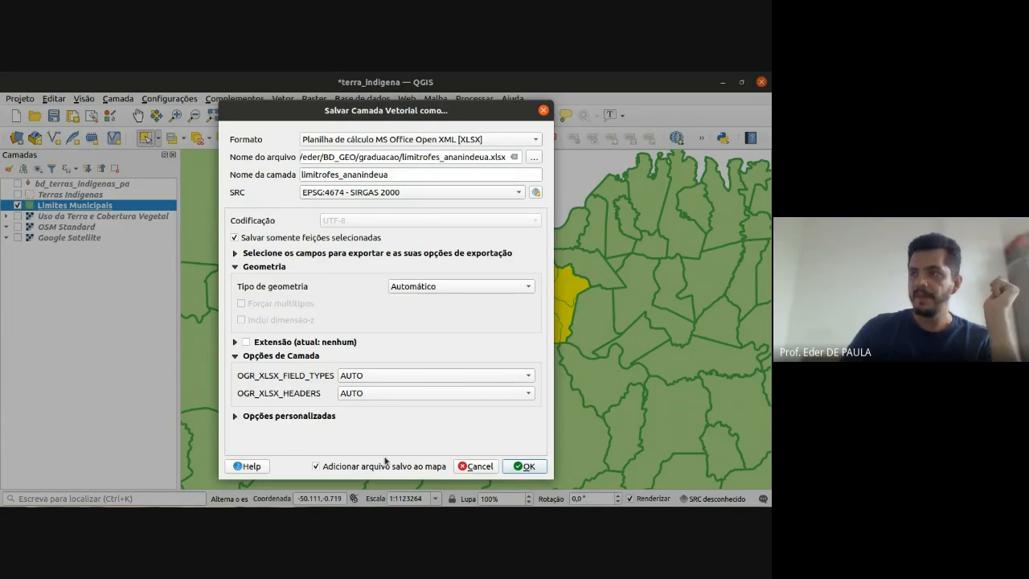
- Export the selected municipalities to limitrofes_ananindeua.xlsx with the current settings and clear the layer highlight
click(524, 466)
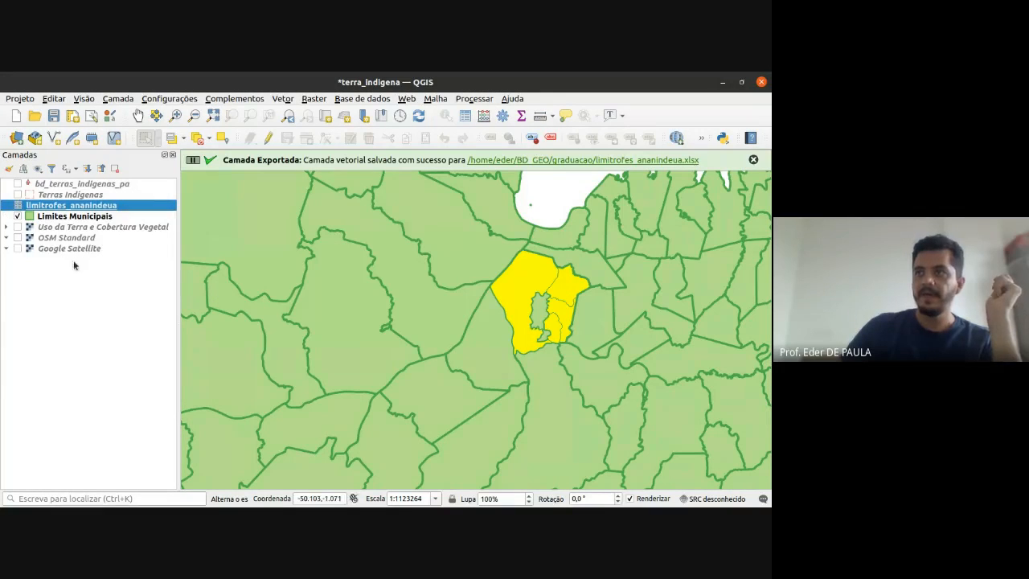
click(70, 268)
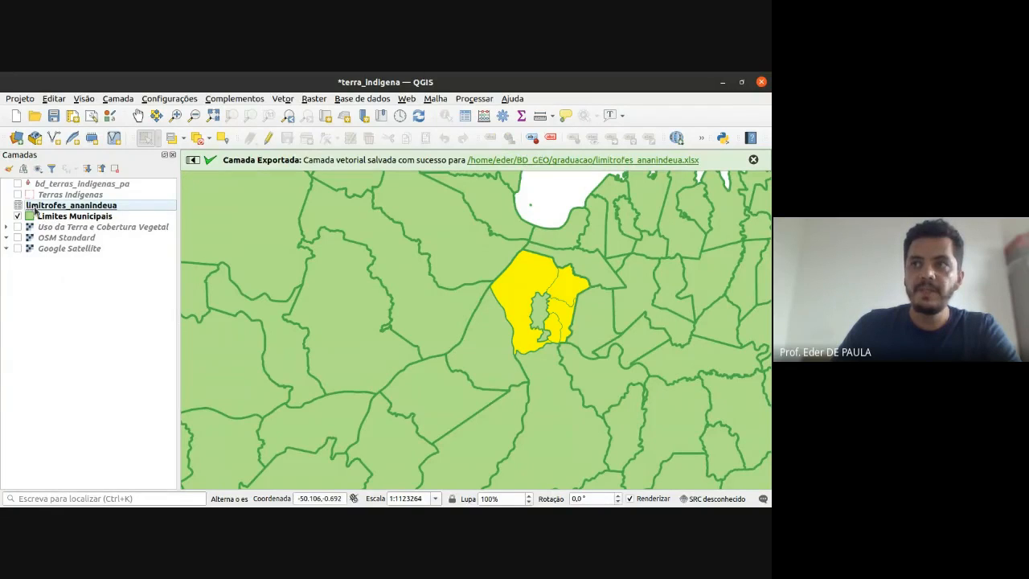
click(72, 208)
double_click(72, 207)
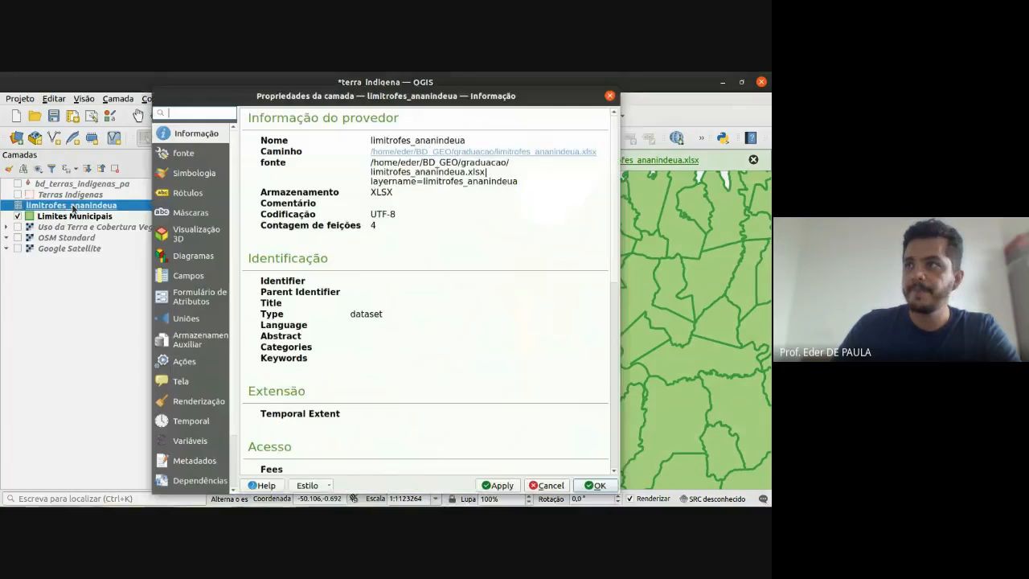
key(Escape)
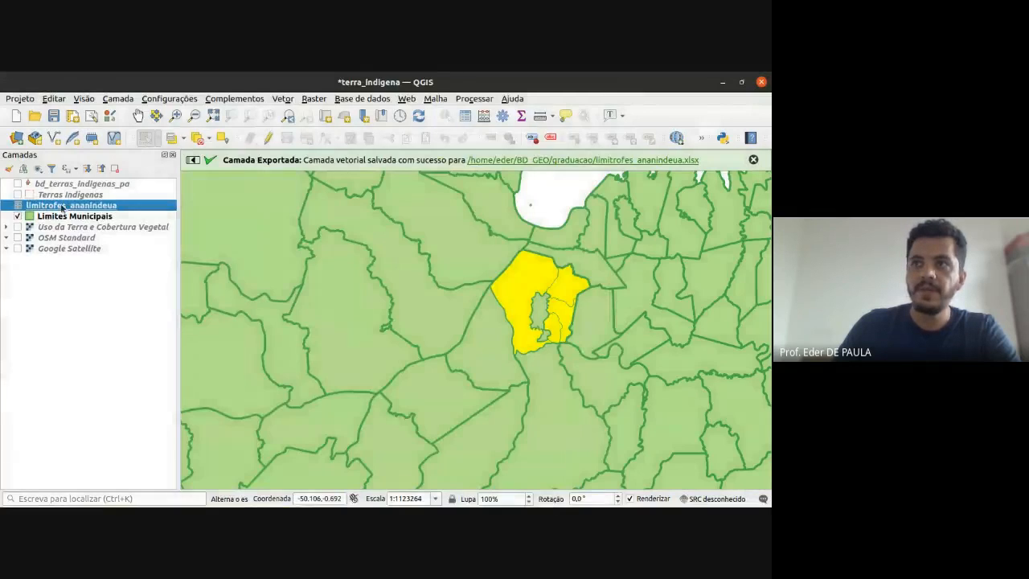
- Open the attribute table of the limitrofes_ananindeua layer and restore its window to a smaller size
right_click(63, 205)
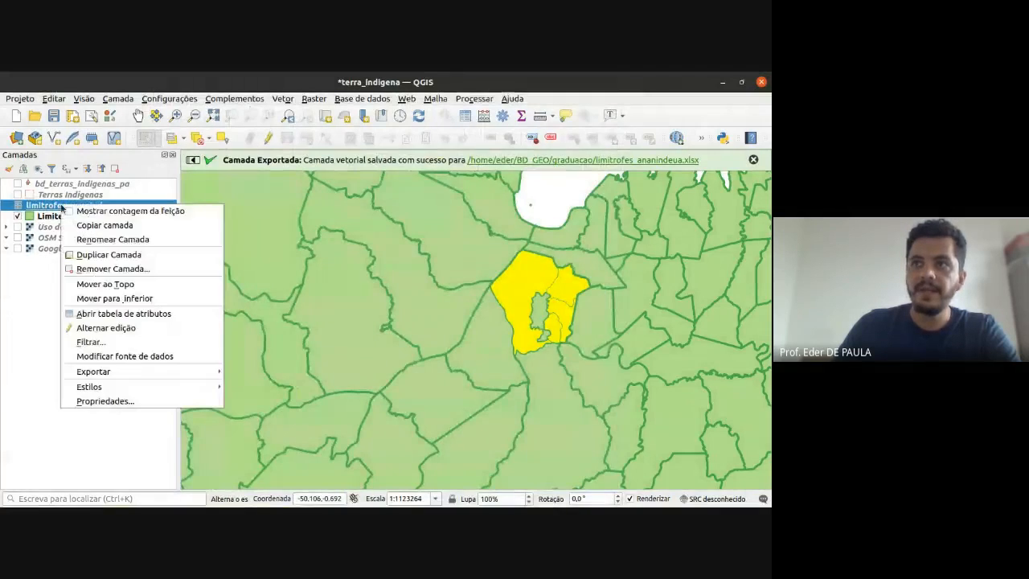
click(124, 313)
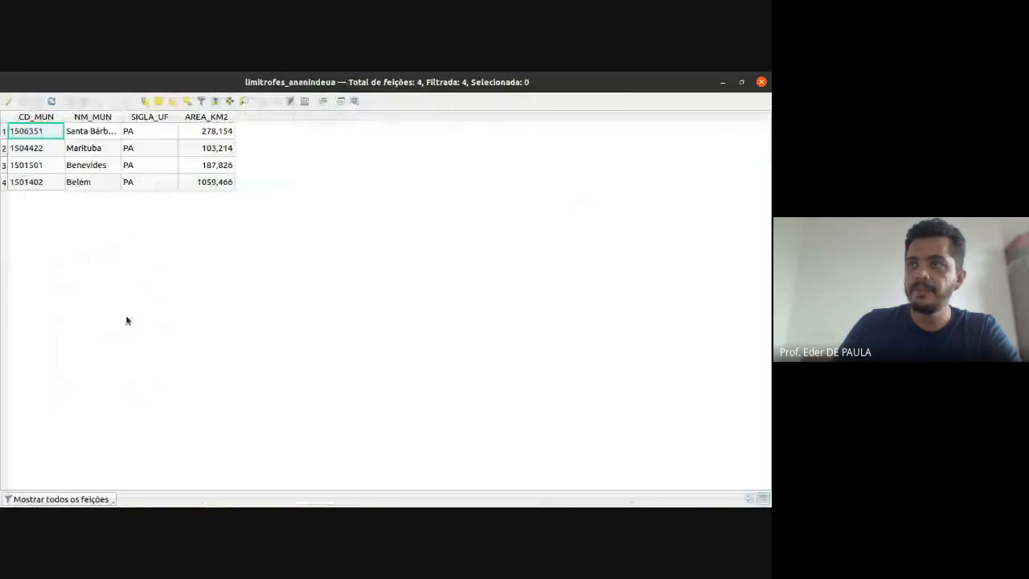
click(741, 82)
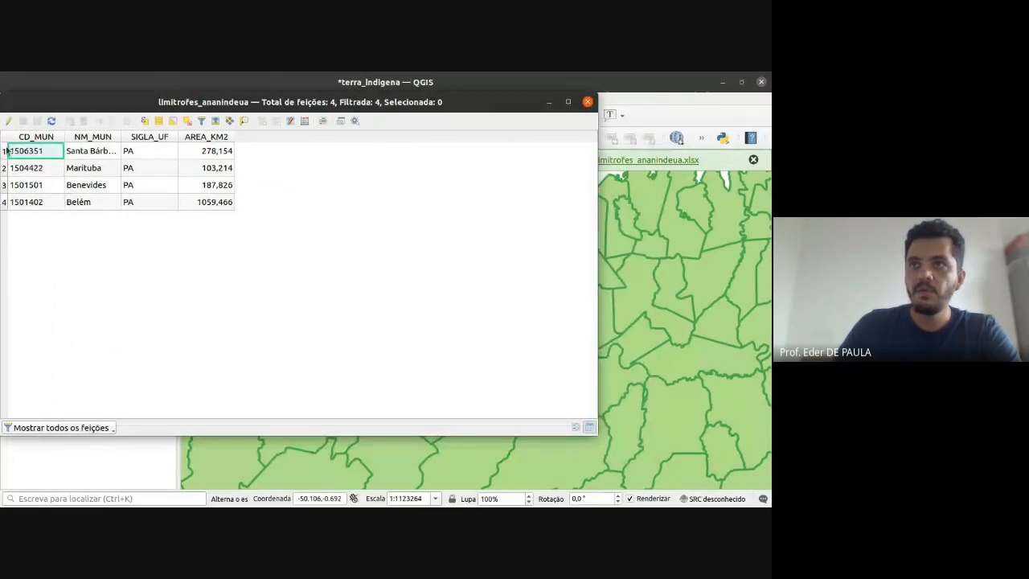
- Go through the four municipality records by selecting their rows, finishing on the first row, and close the attribute table
drag(16, 151, 5, 202)
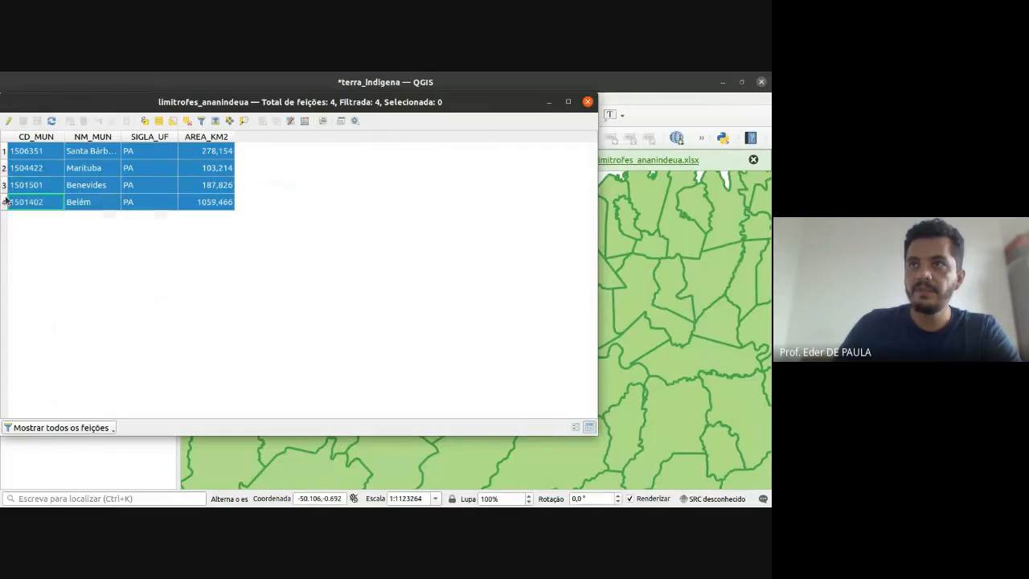
click(4, 151)
click(4, 185)
click(4, 202)
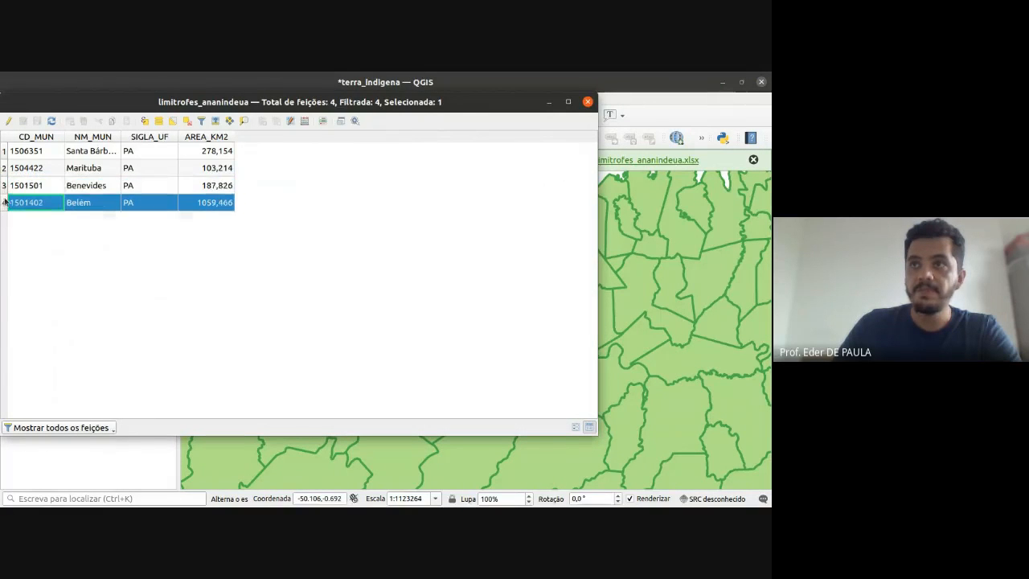
click(4, 185)
drag(4, 168, 4, 153)
click(4, 151)
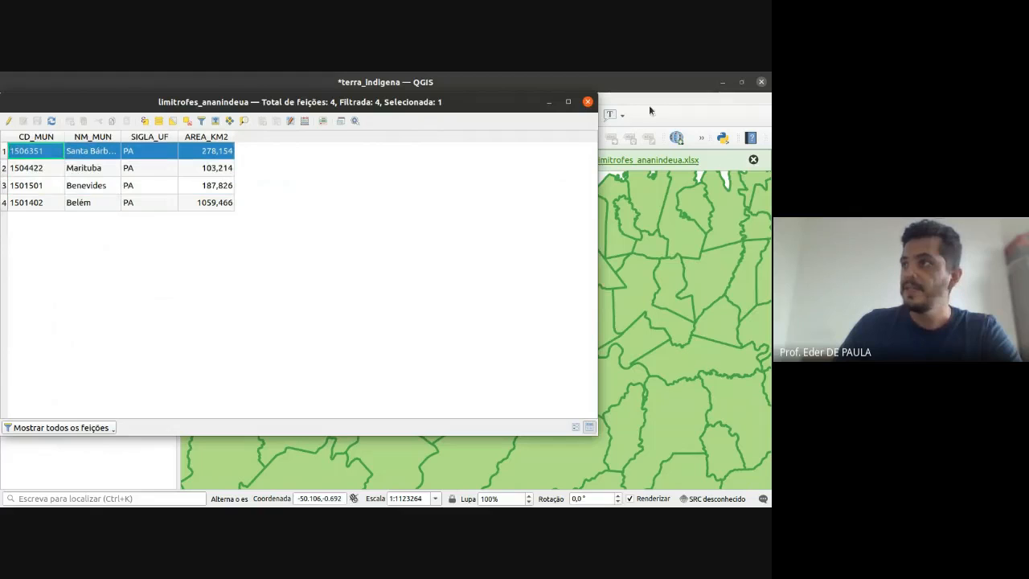
click(589, 102)
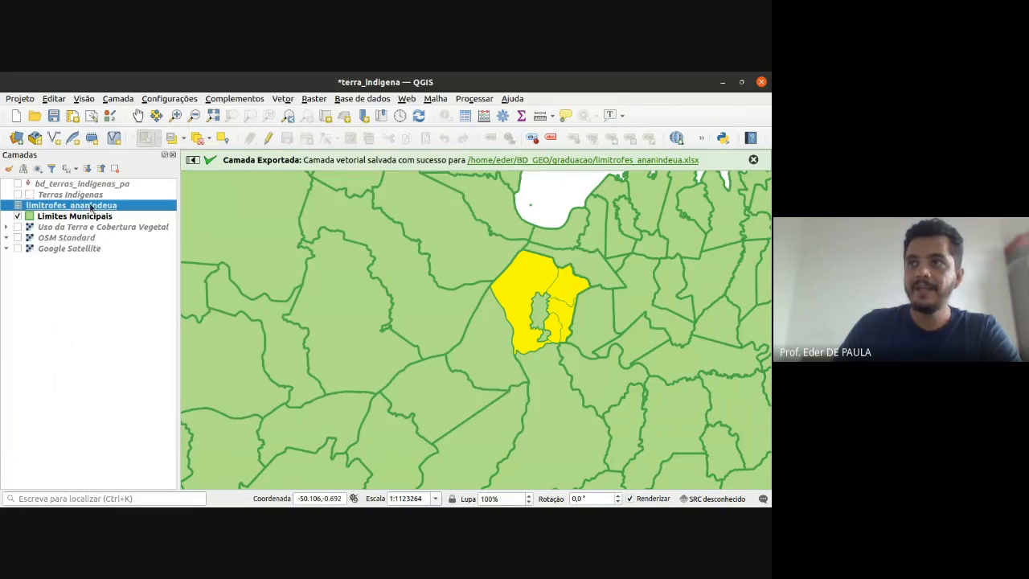
- Hide the Limites Municipais layer, view the attribute table of limitrofes_ananindeua once more and close it
click(17, 217)
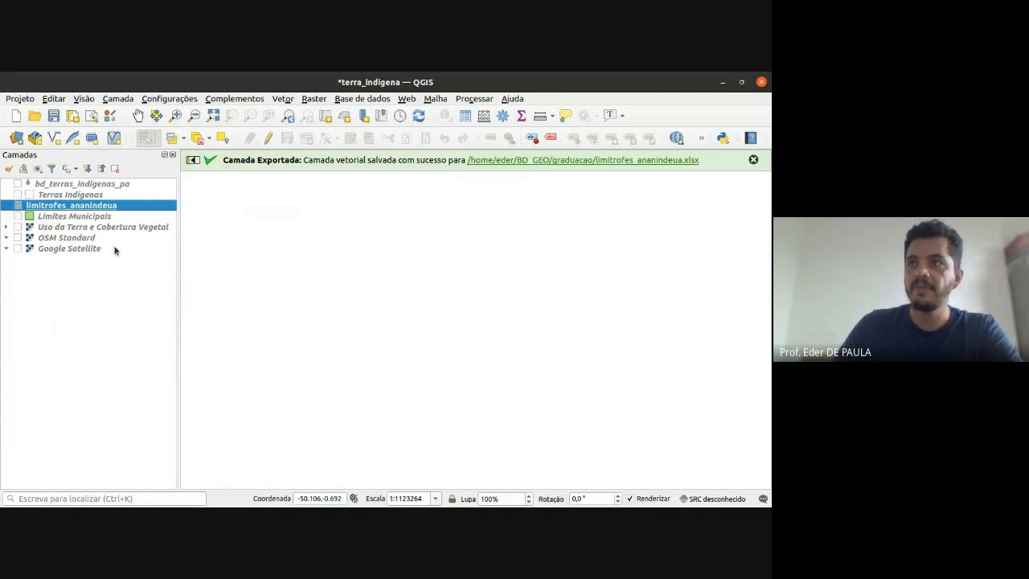
right_click(67, 207)
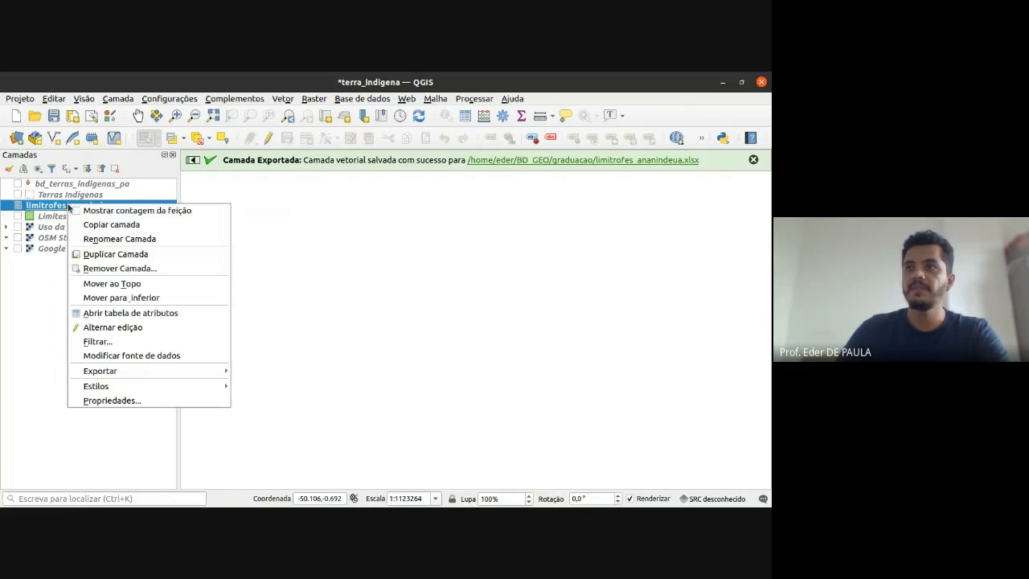
click(115, 315)
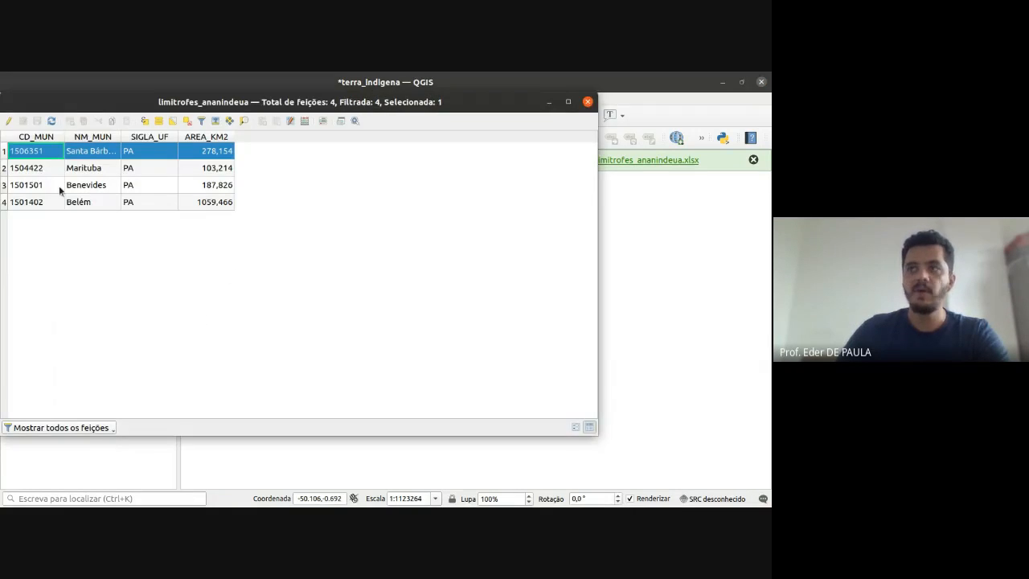
click(588, 101)
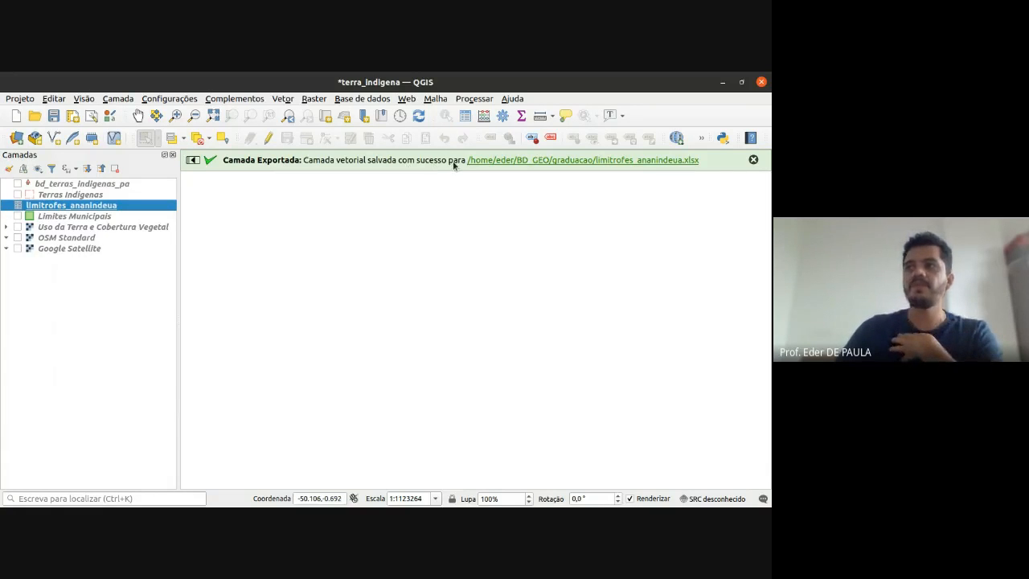
- Show the exported file in its graduacao folder and open limitrofes_ananindeua.xlsx in a maximized LibreOffice Calc window
click(621, 160)
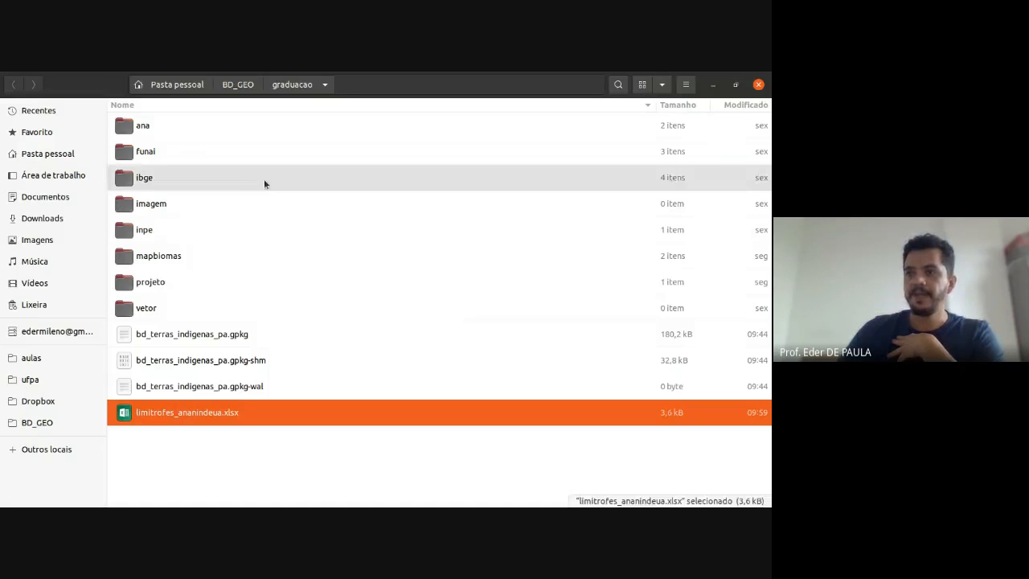
click(282, 453)
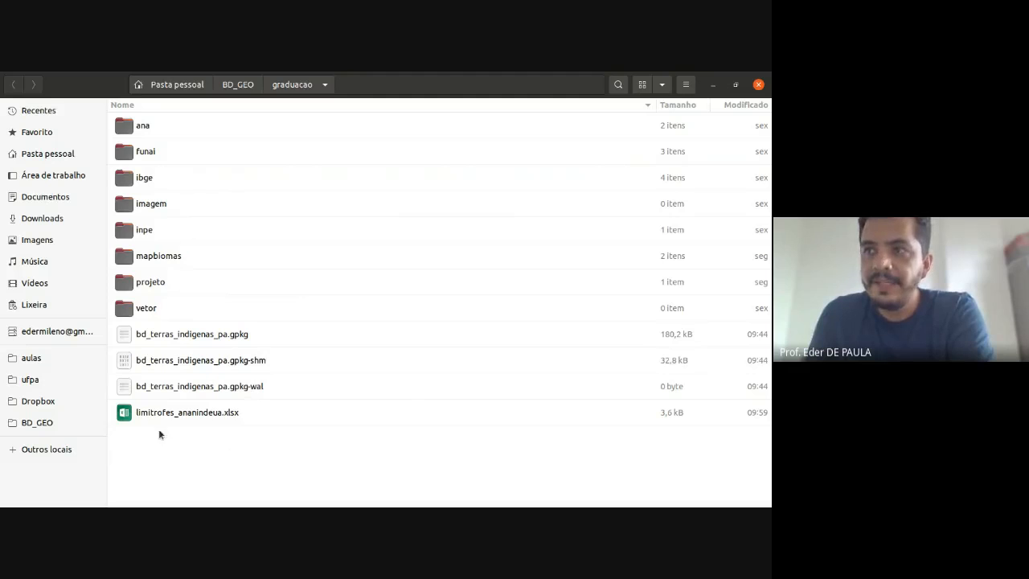
click(185, 419)
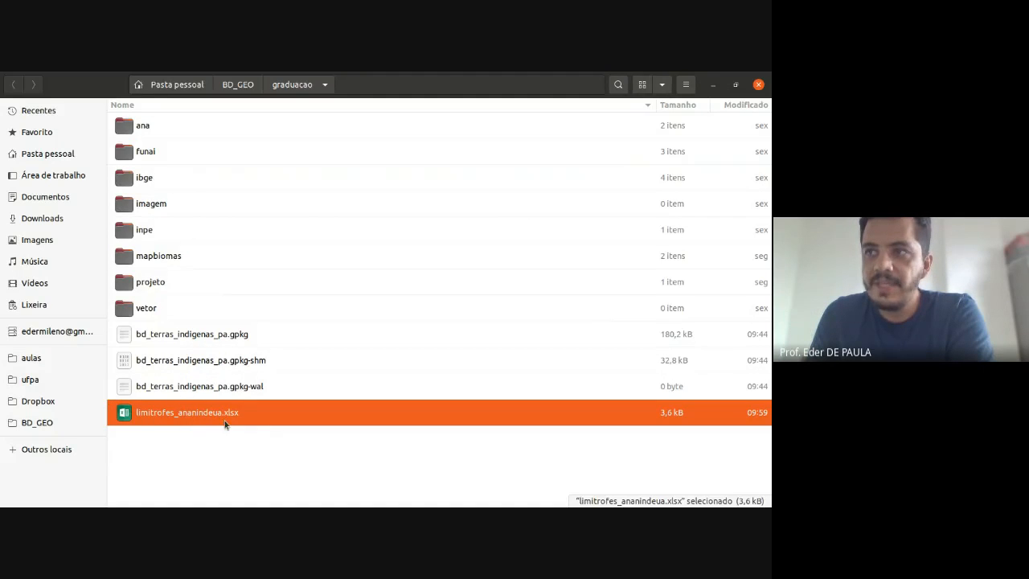
double_click(177, 414)
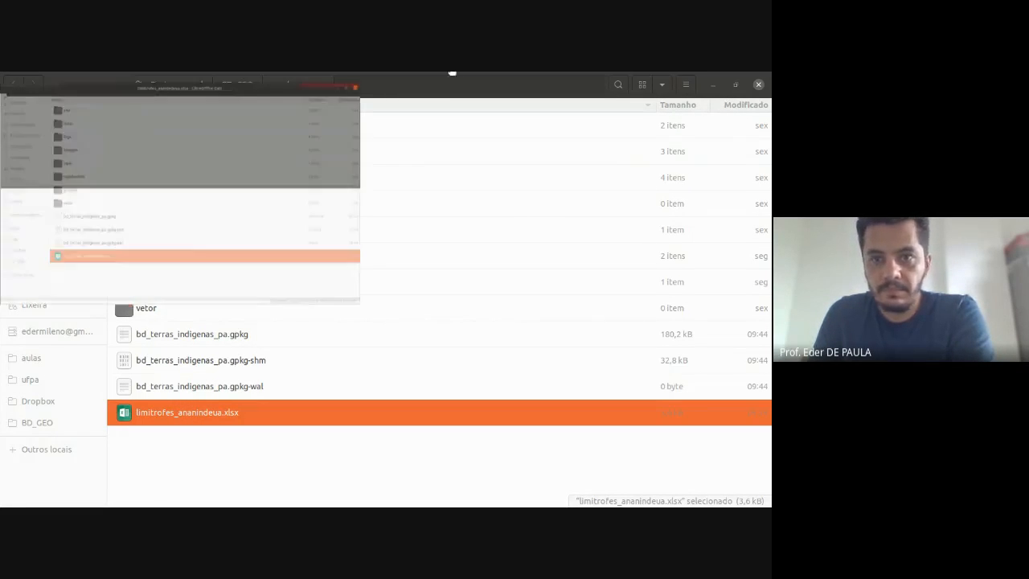
drag(374, 75, 208, 131)
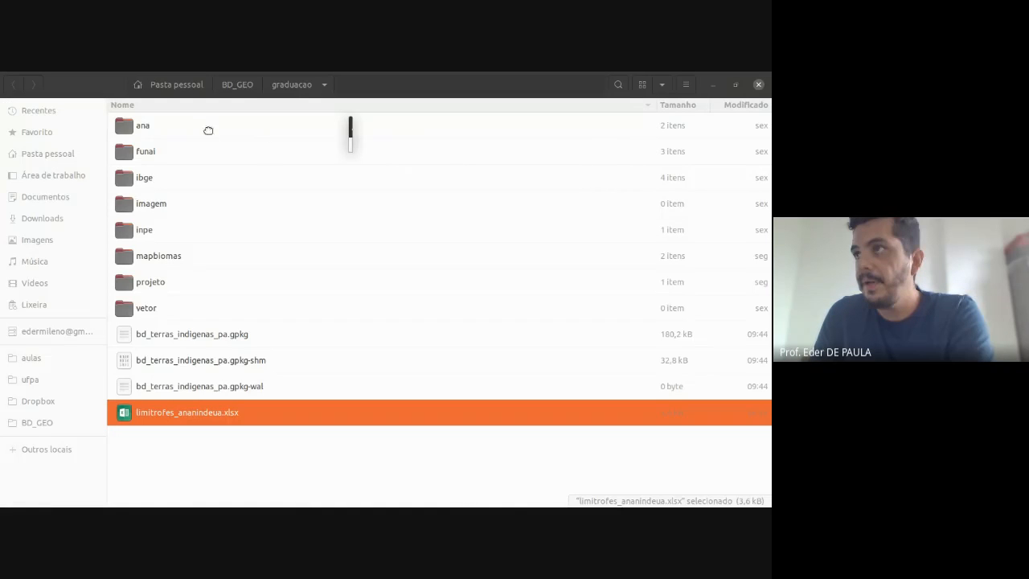
double_click(351, 130)
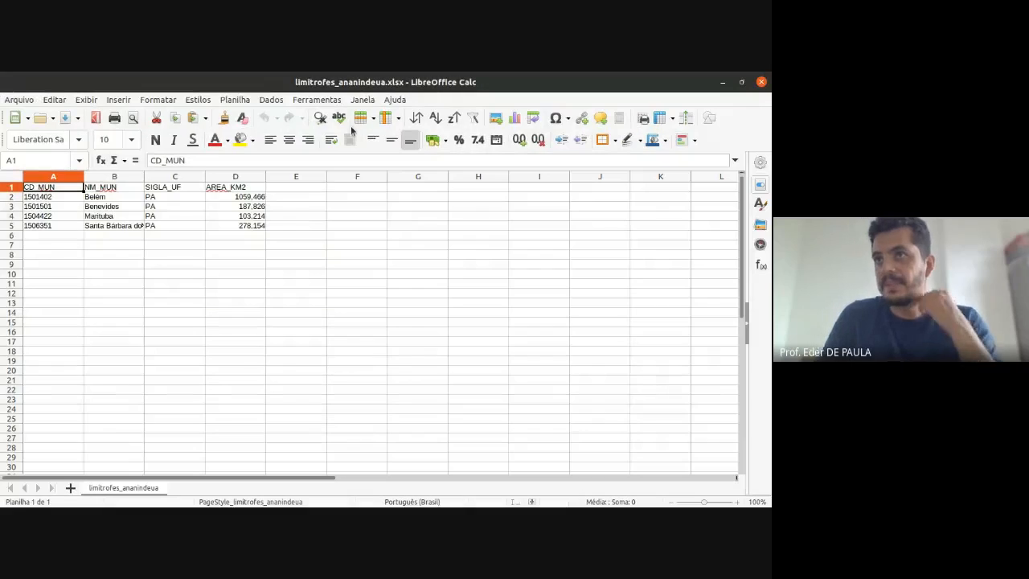
- Examine the CD_MUN, NM_MUN and AREA_KM2 columns for the exported municipalities in the spreadsheet
click(159, 294)
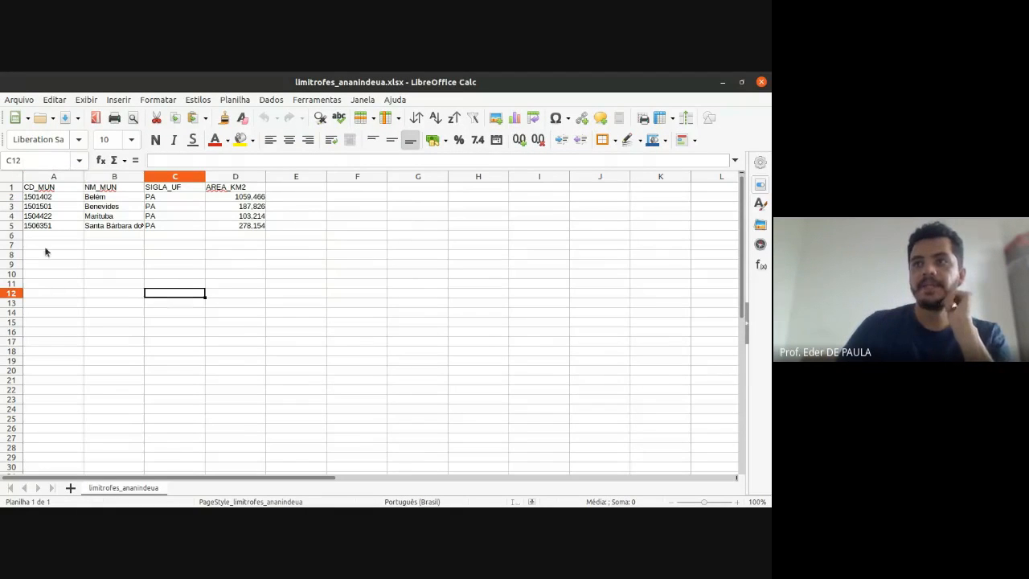
click(53, 189)
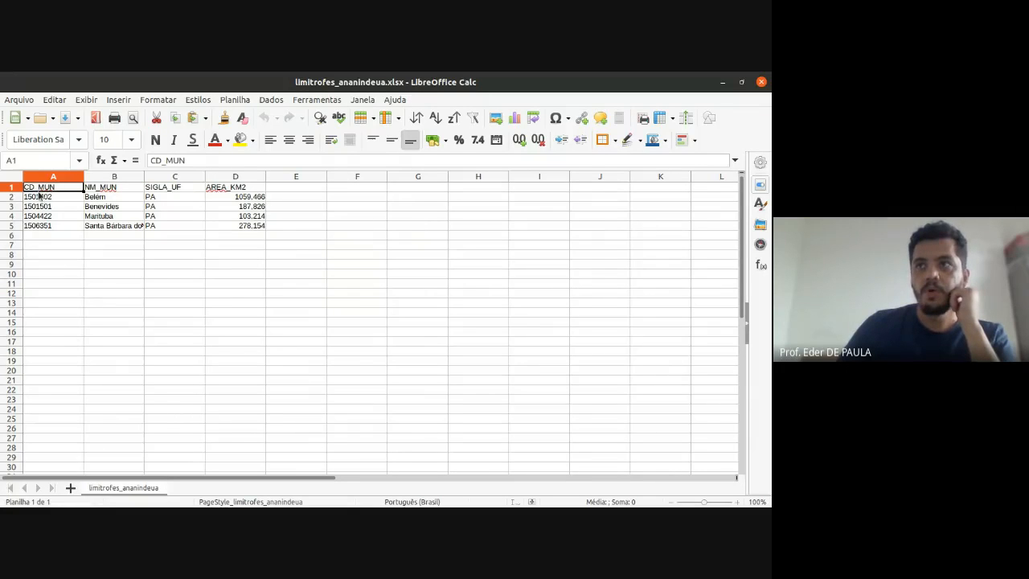
drag(40, 191, 243, 228)
click(237, 190)
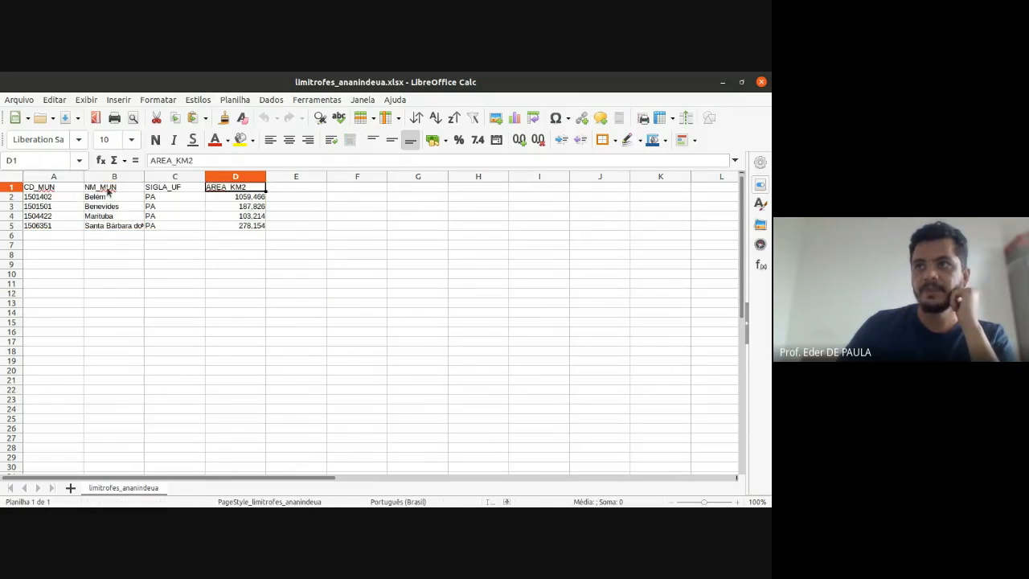
click(108, 189)
click(113, 205)
click(238, 188)
click(242, 207)
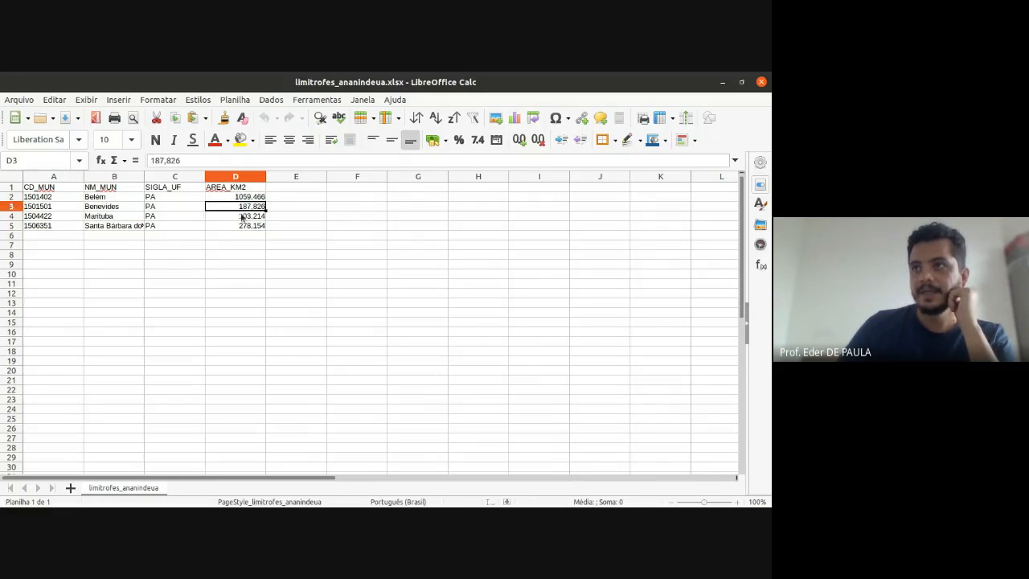
click(245, 227)
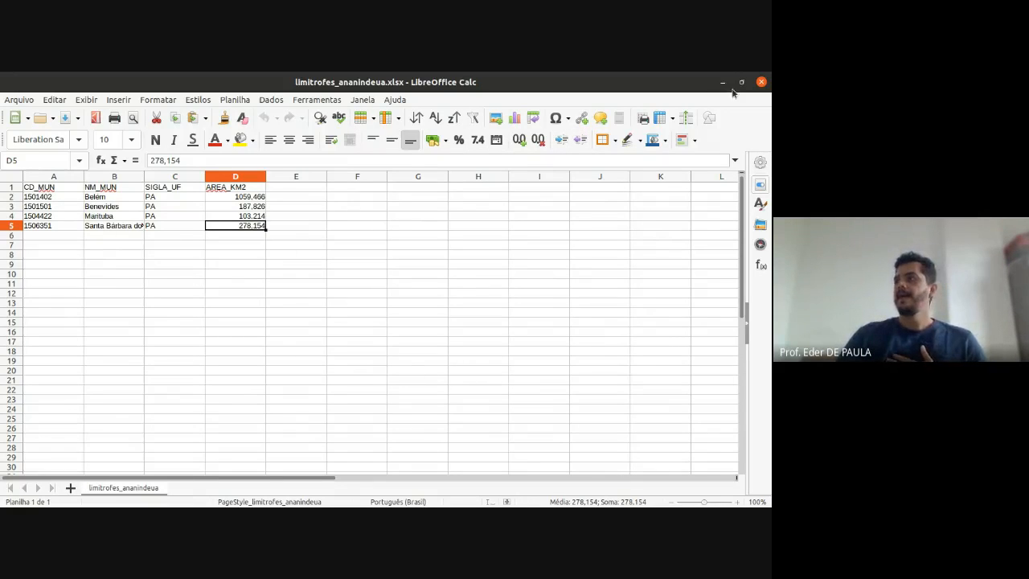
- Close the spreadsheet and the folder window, return to QGIS, and make the Limites Municipais layer visible and active
click(762, 82)
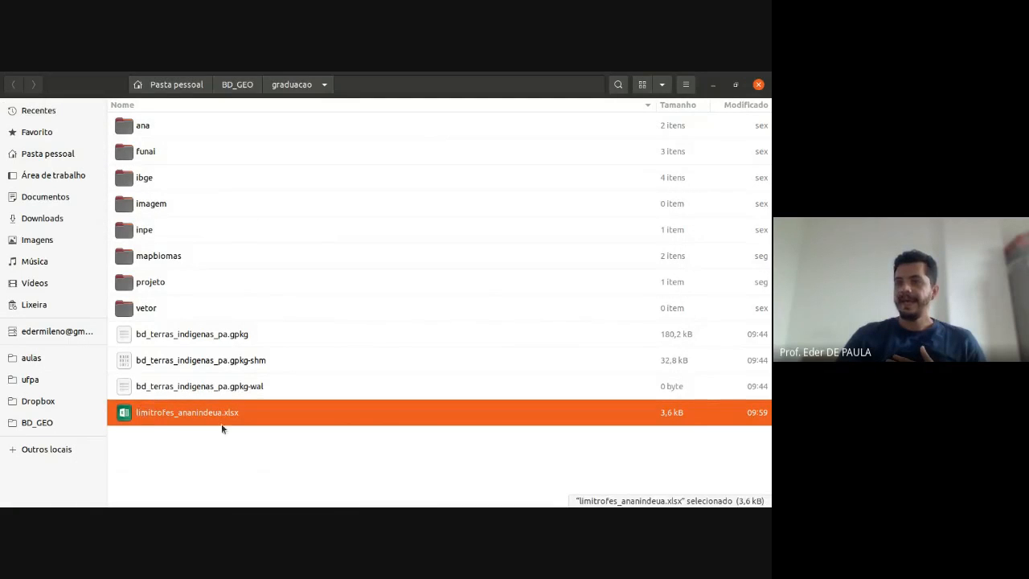
click(215, 450)
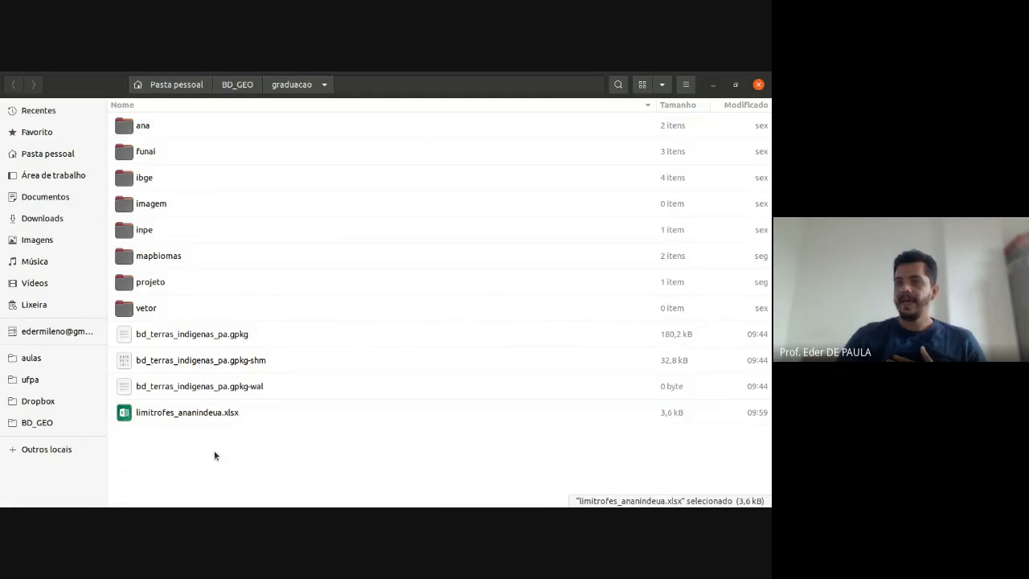
click(759, 84)
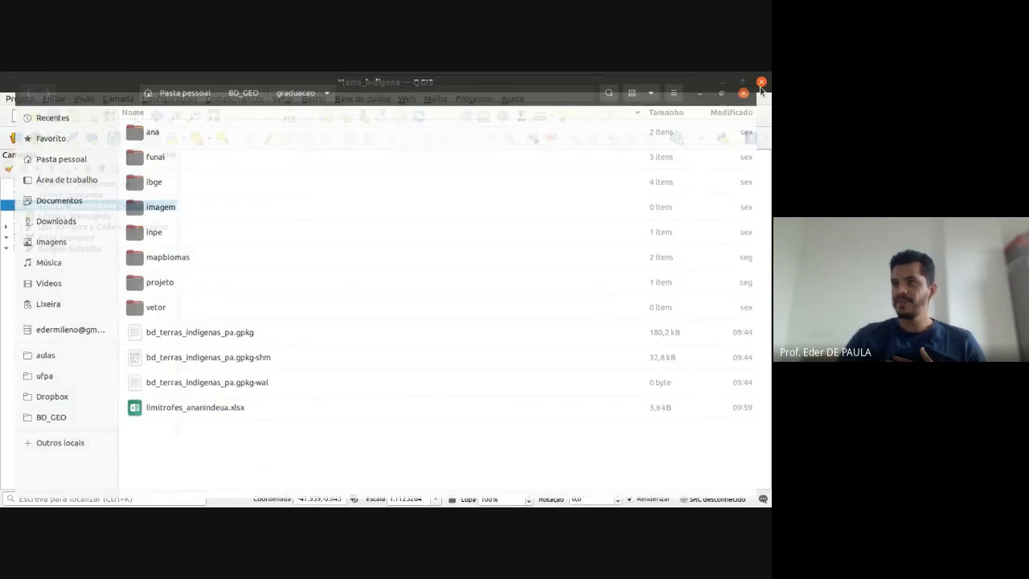
click(20, 217)
click(18, 217)
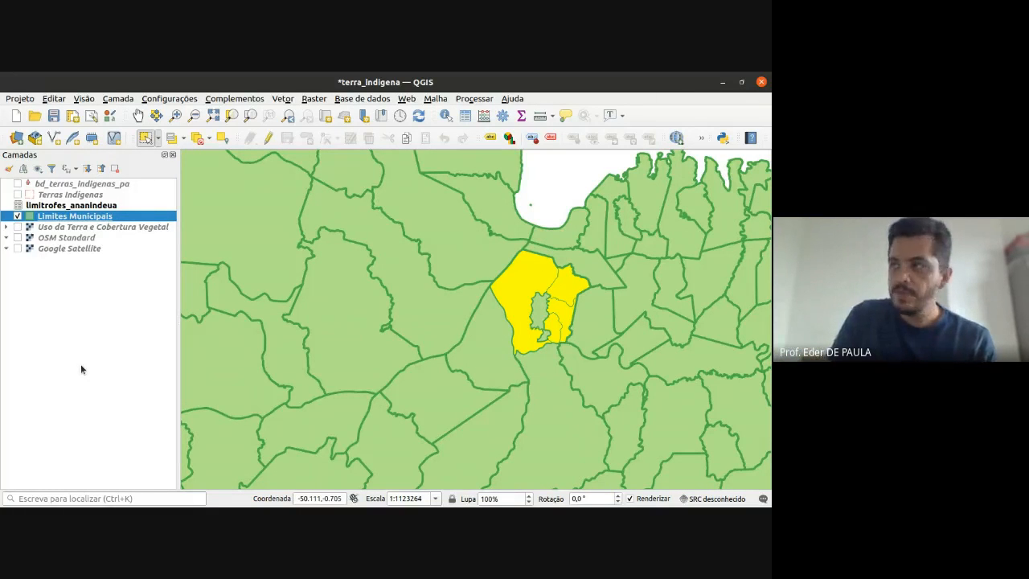
drag(536, 327, 448, 344)
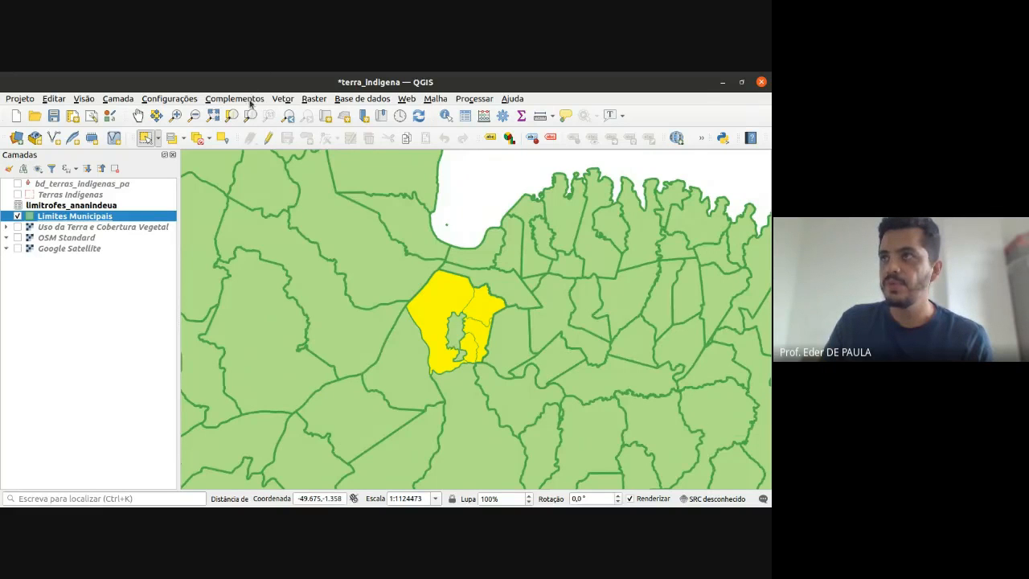
click(223, 138)
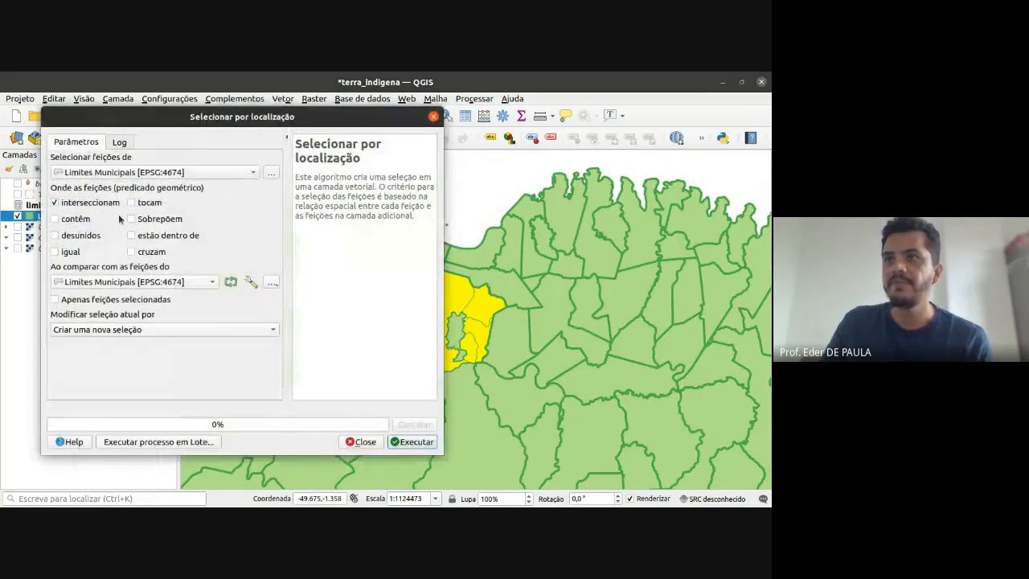
click(55, 203)
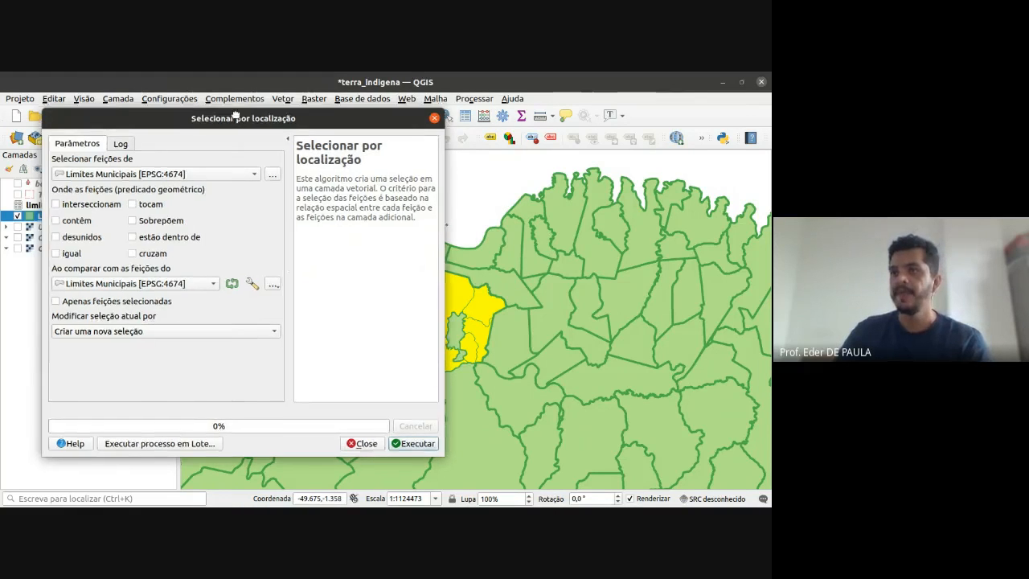
drag(234, 114, 324, 127)
click(523, 129)
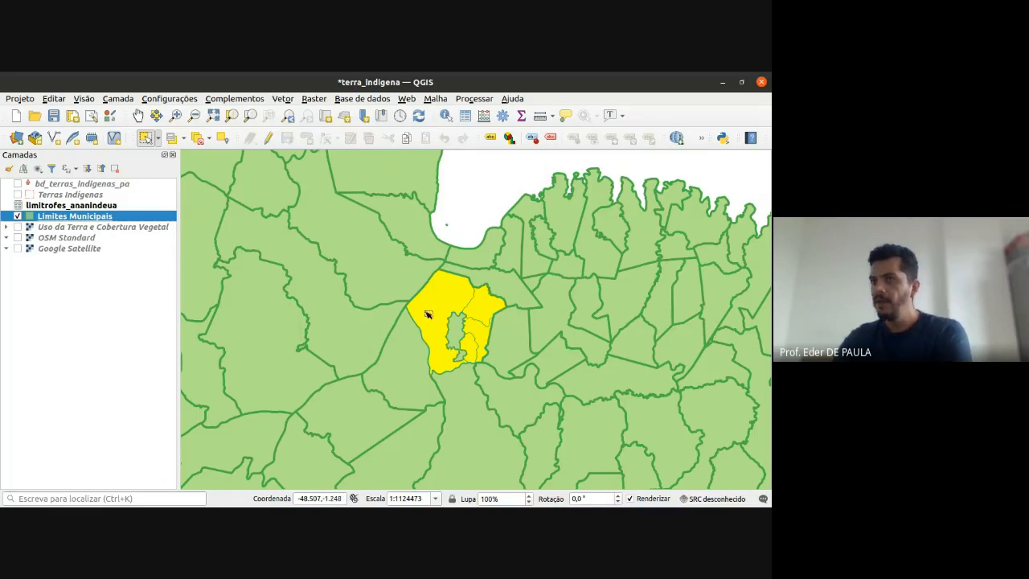
- Remove the limitrofes_ananindeua layer from the project
click(70, 205)
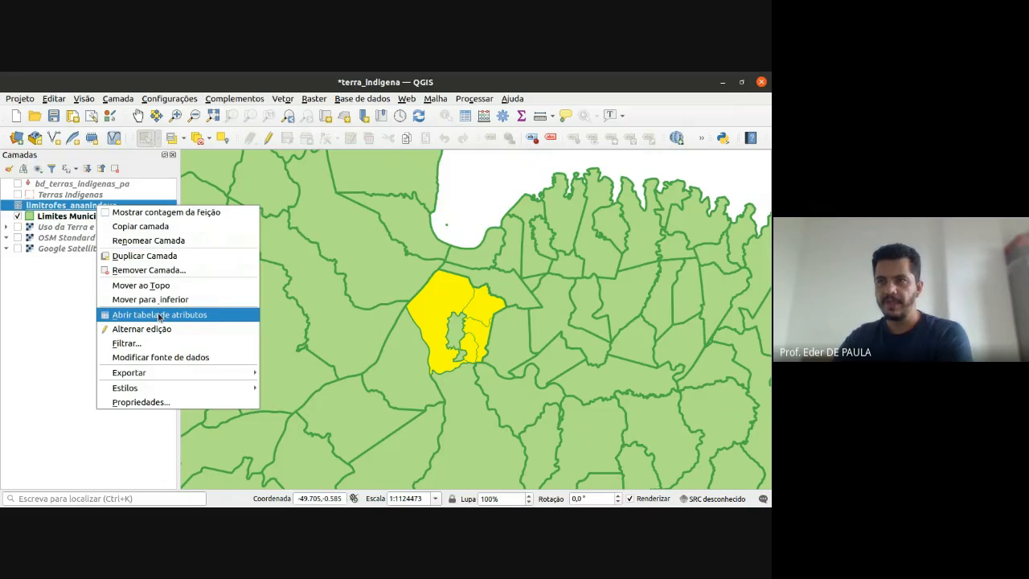
click(156, 270)
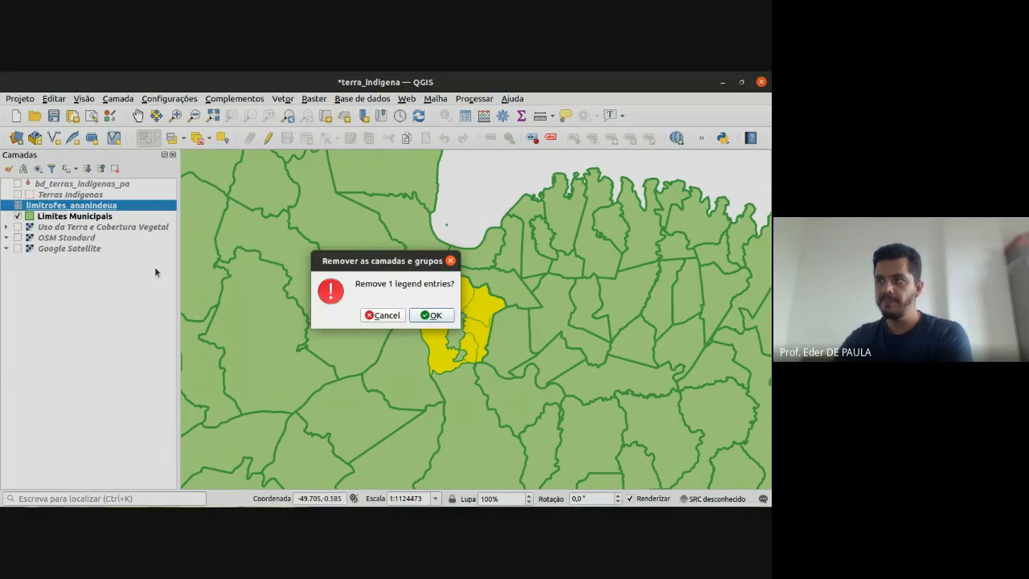
key(Return)
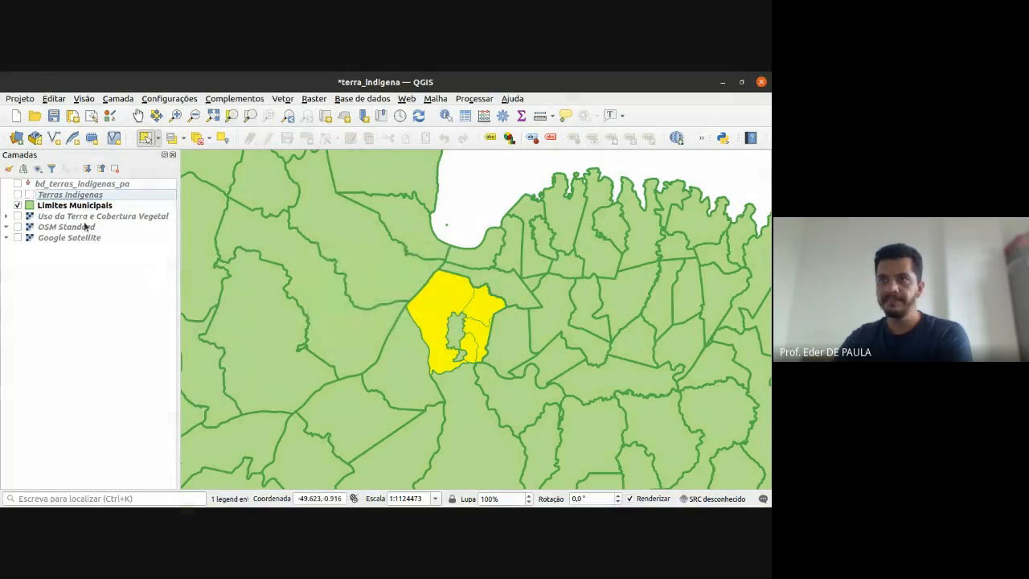
- Make Limites Municipais the active layer, keep it visible, and clear the selection of municipalities on the map
click(18, 205)
click(18, 206)
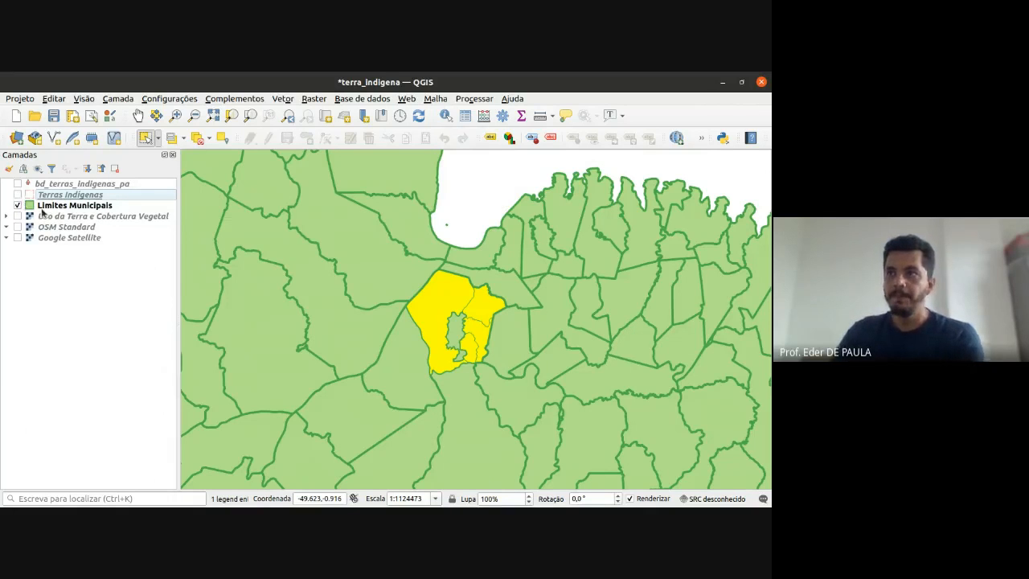
click(42, 207)
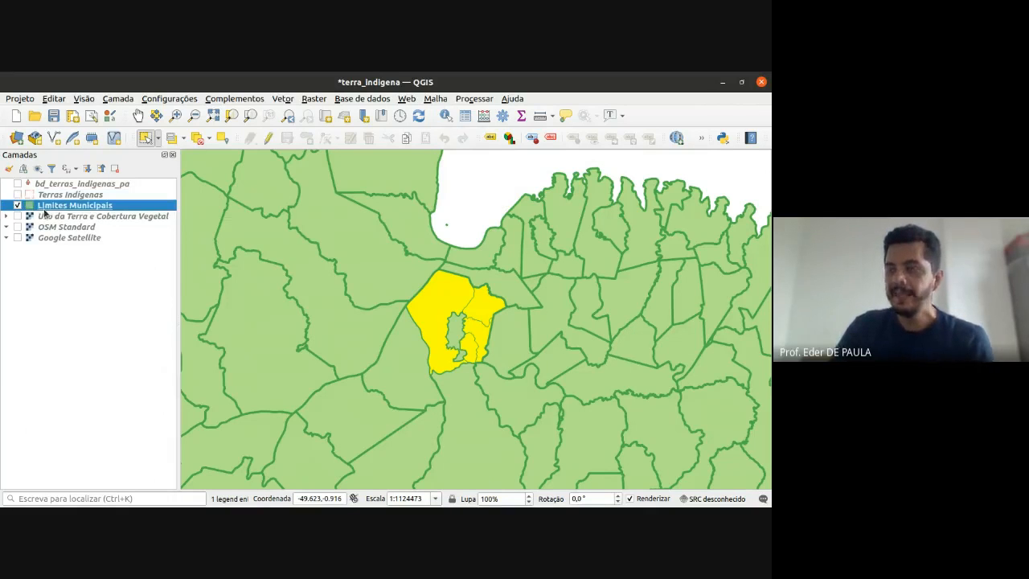
click(499, 201)
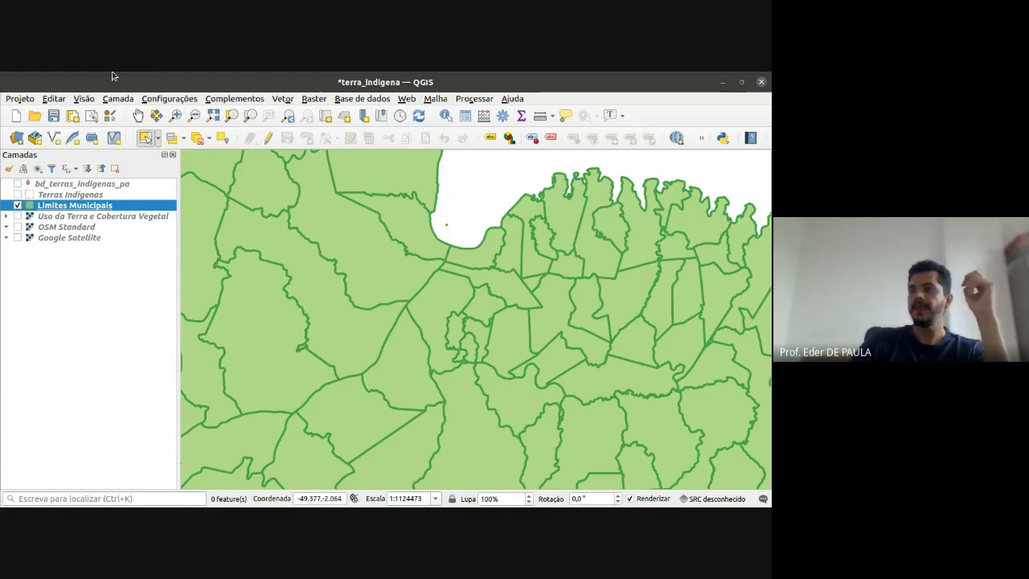
- View the Select Features by Value form for the Limites Municipais layer and close it without selecting anything
click(234, 98)
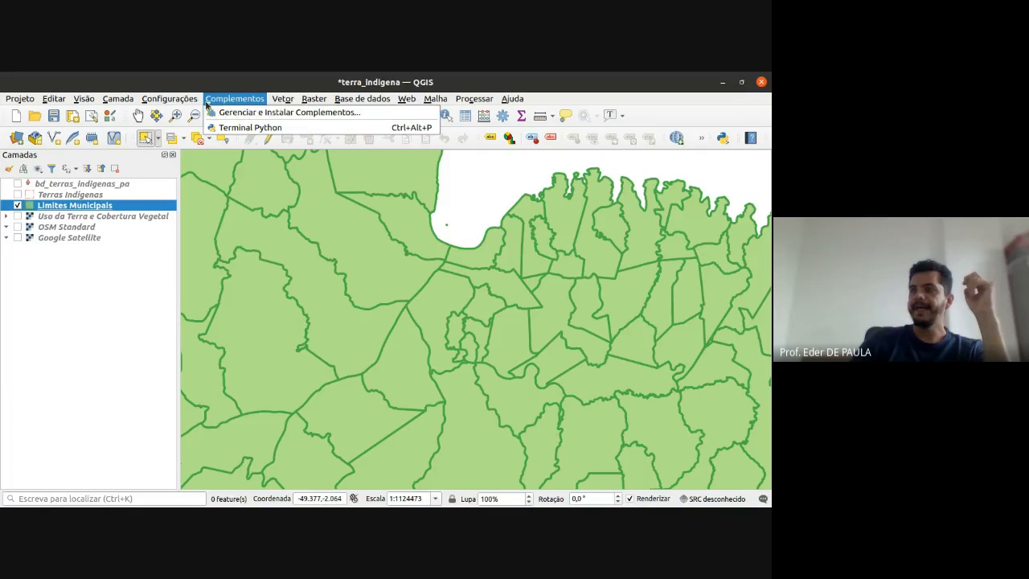
click(247, 76)
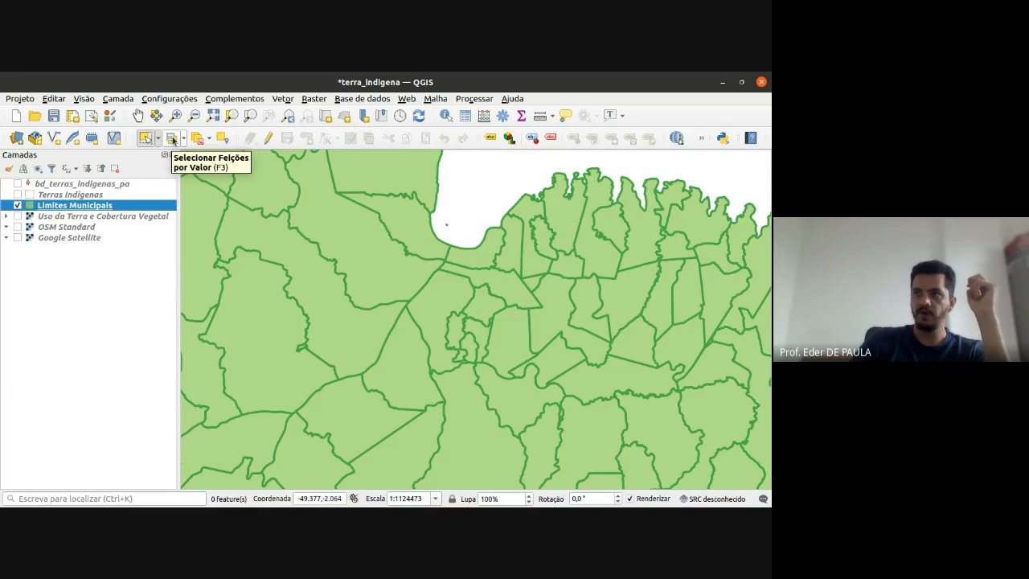
click(172, 139)
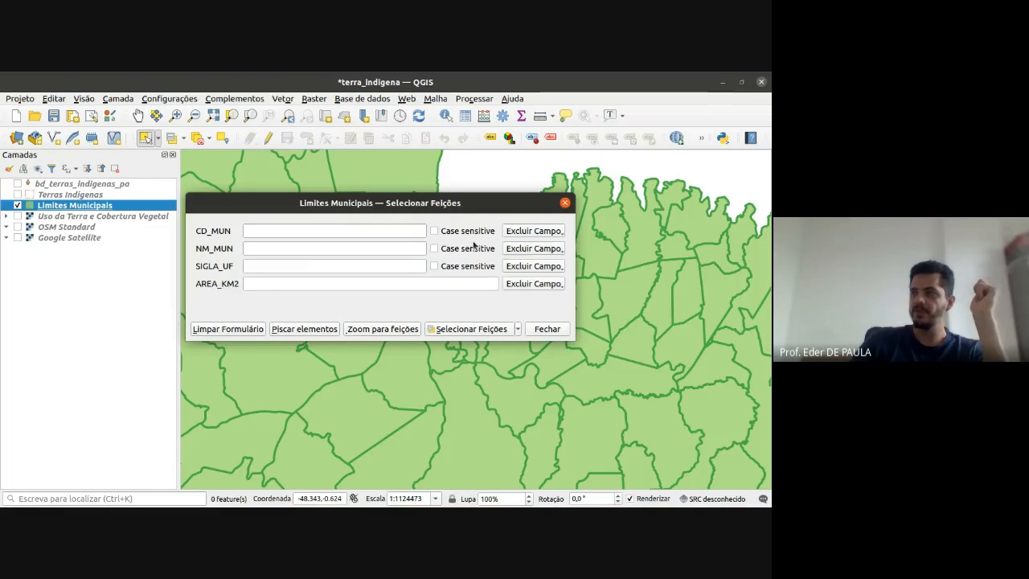
click(565, 203)
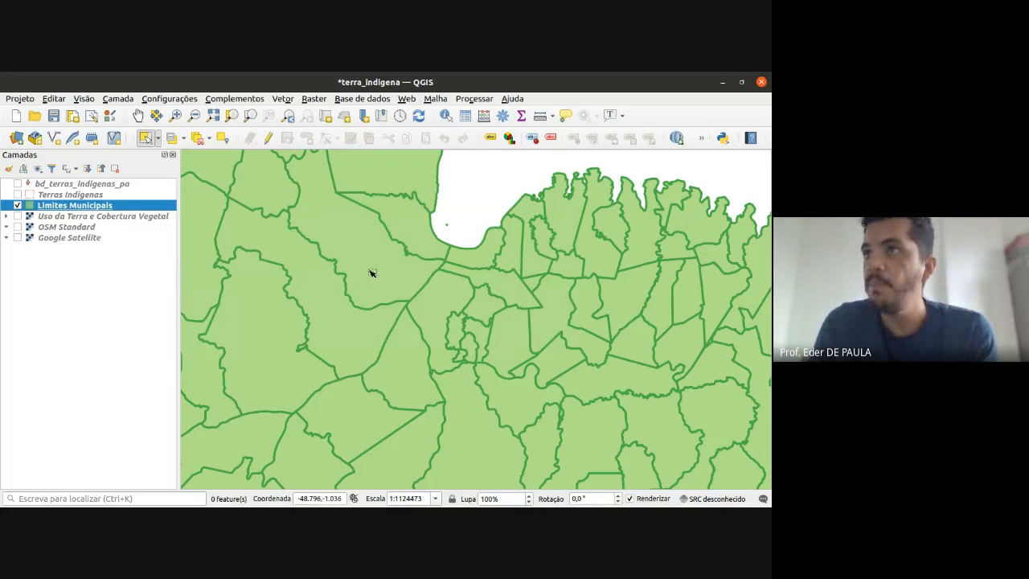
- Open Select by Expression for the Limites Municipais layer, narrow its window slightly and place it over the map
click(184, 139)
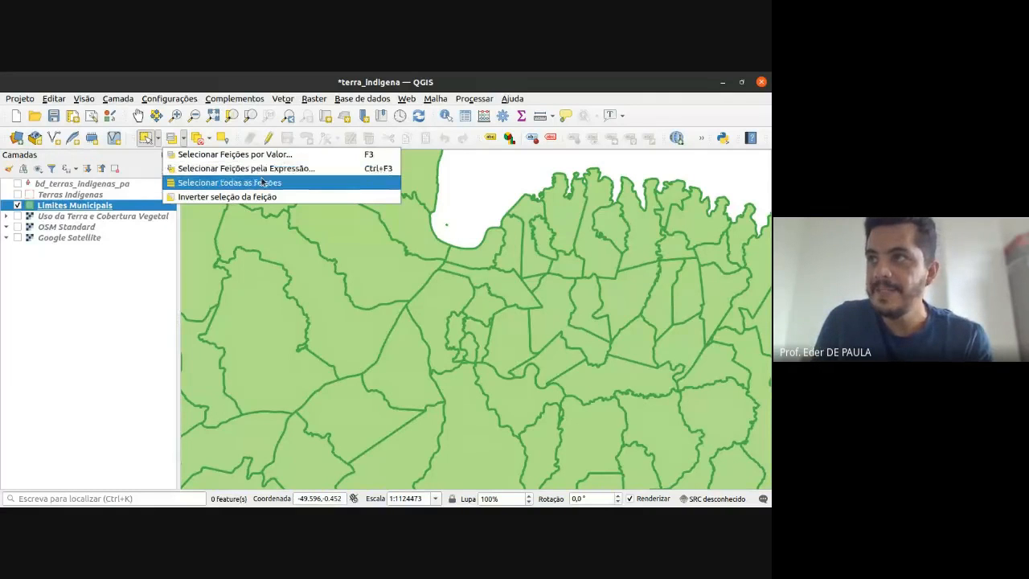
click(317, 168)
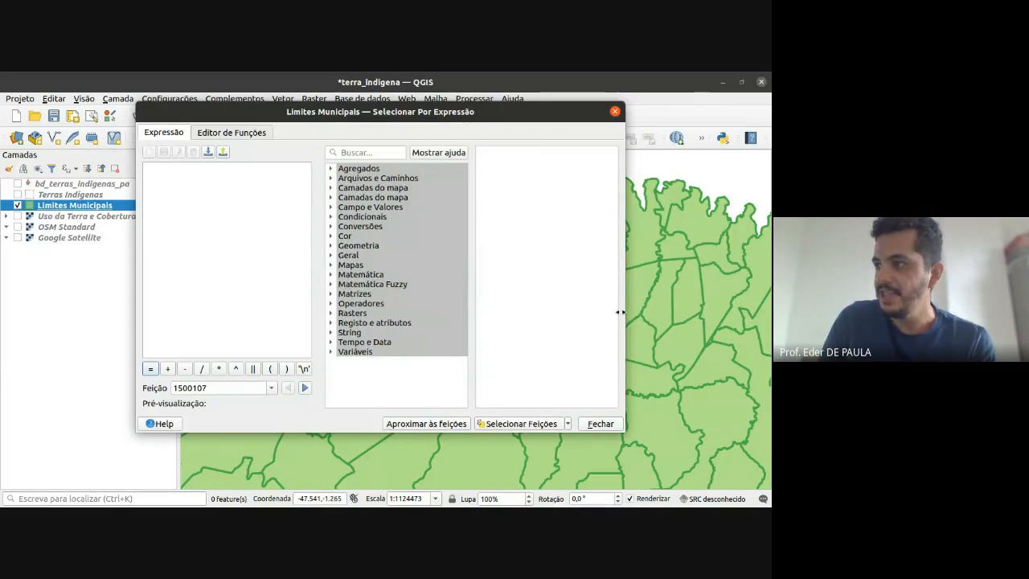
drag(620, 312, 590, 305)
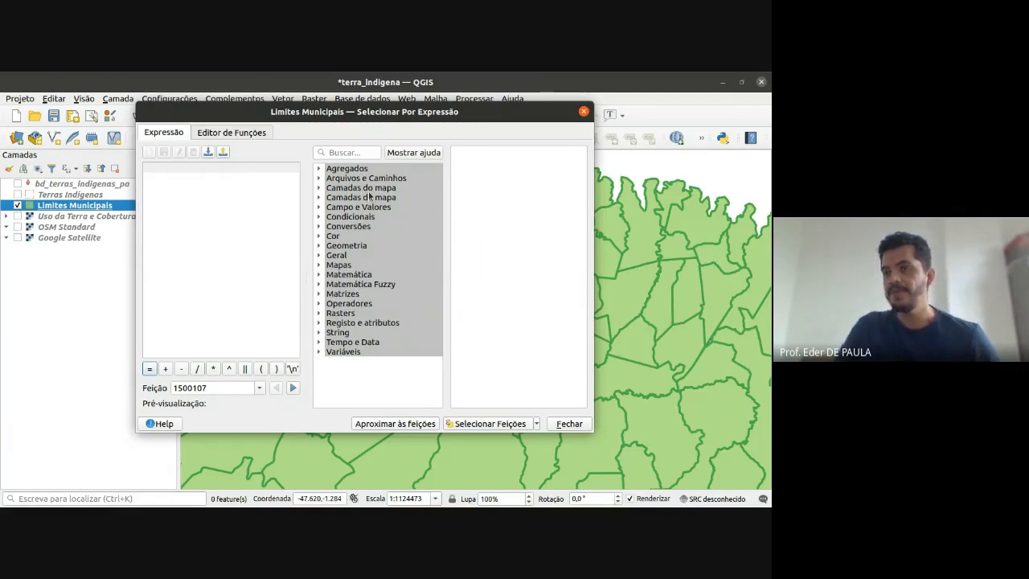
drag(307, 114, 372, 152)
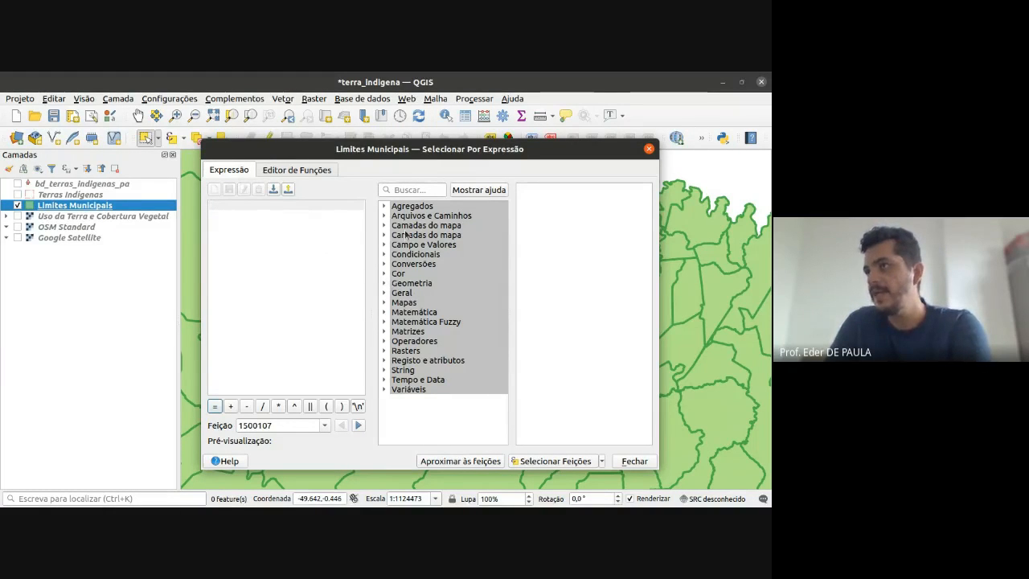
drag(495, 149, 396, 146)
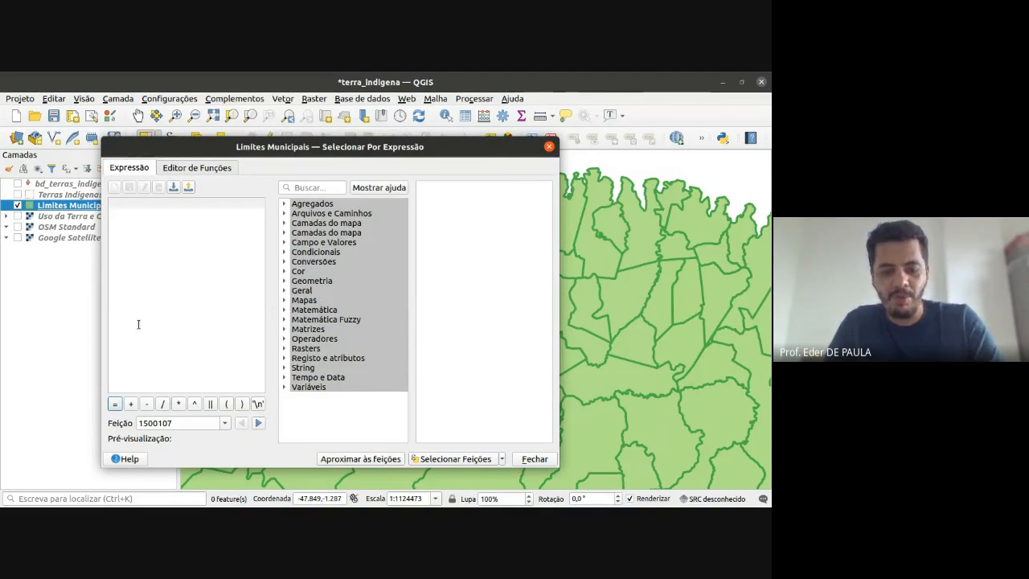
key(alt+Tab)
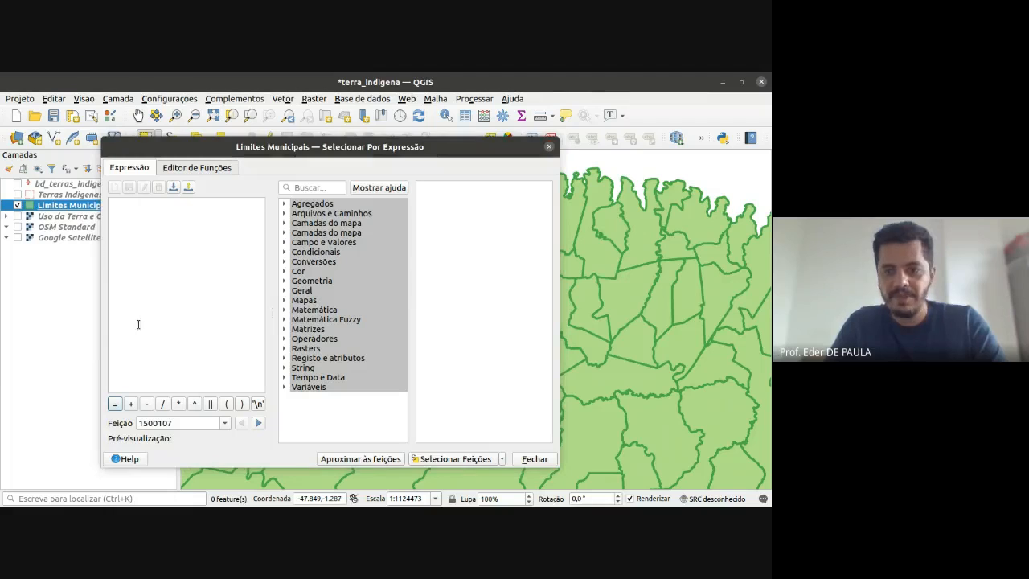
drag(377, 148, 458, 149)
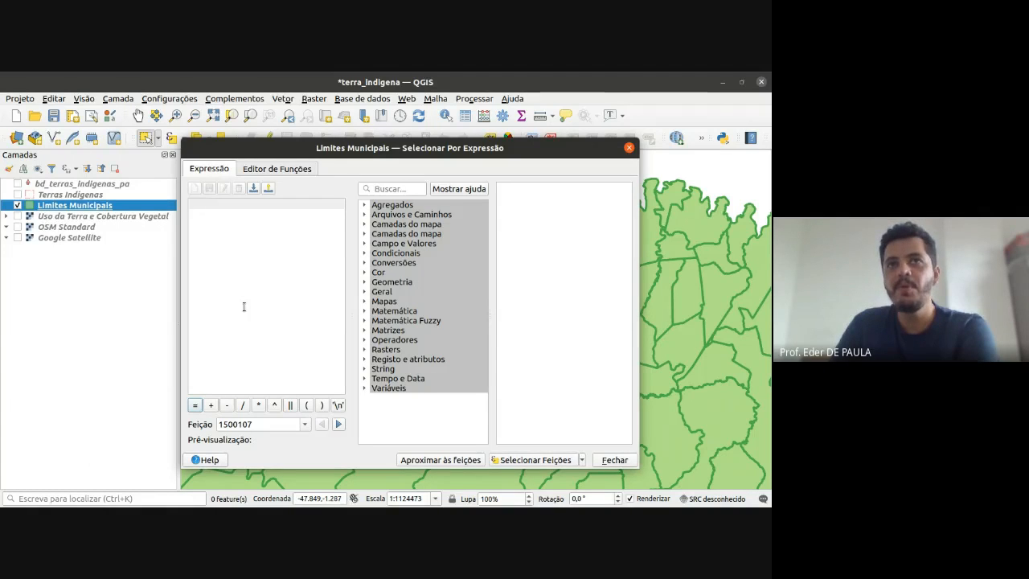
- Build the selection expression "NM_MUN" = 'Maracanã' using the layer's municipality name field
click(365, 245)
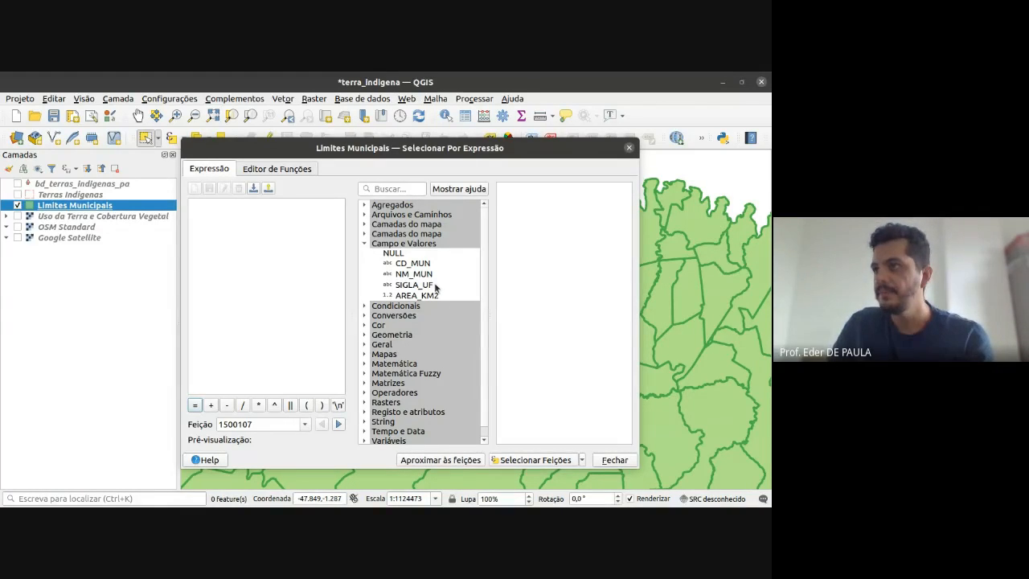
double_click(414, 274)
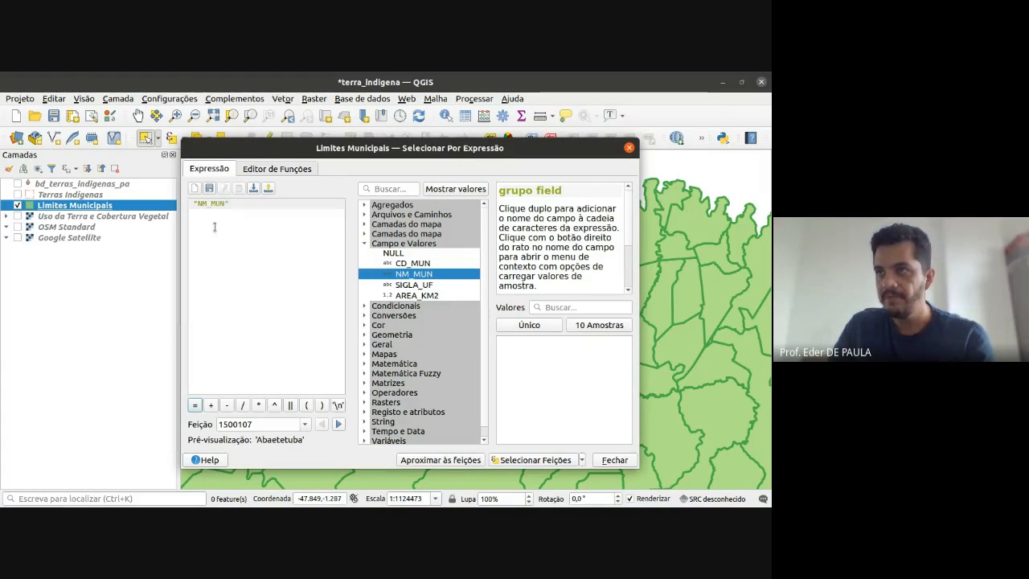
click(195, 405)
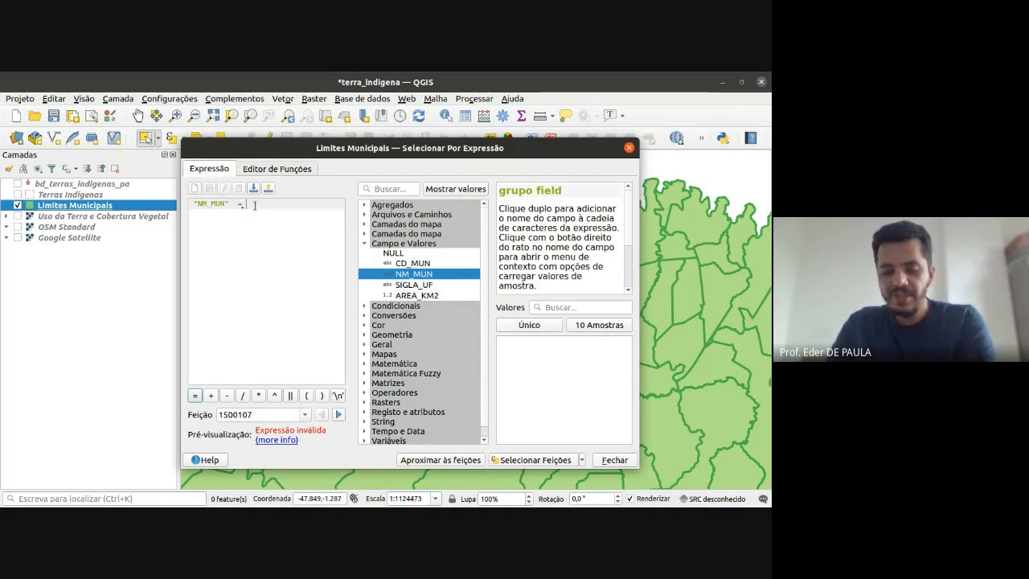
text(M)
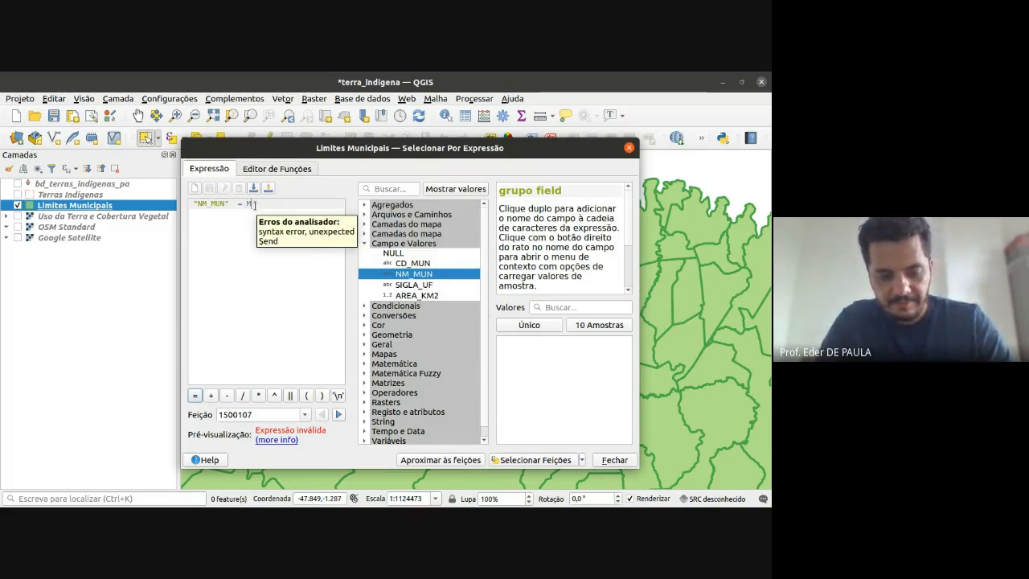
text(aracanã')
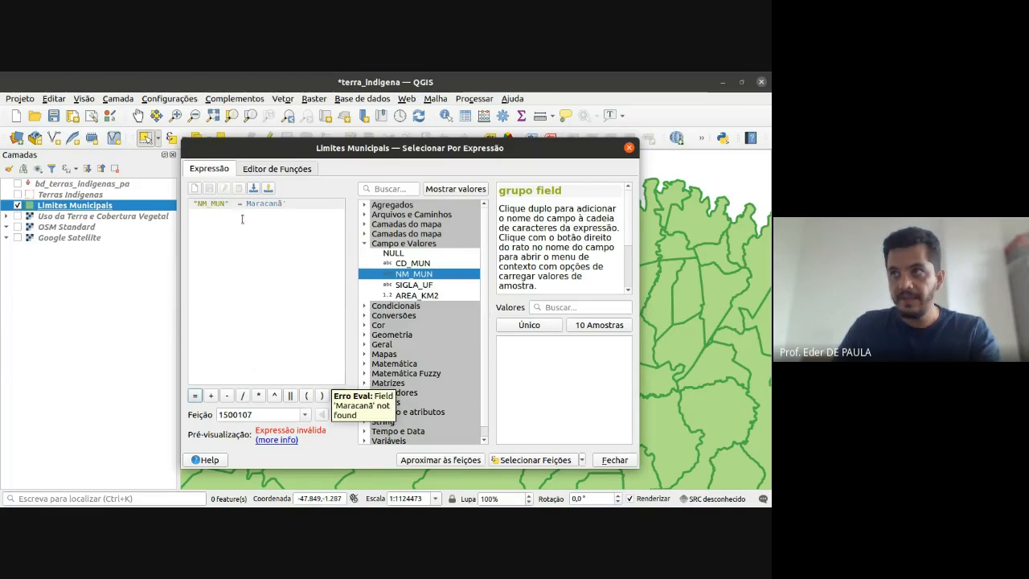
click(247, 204)
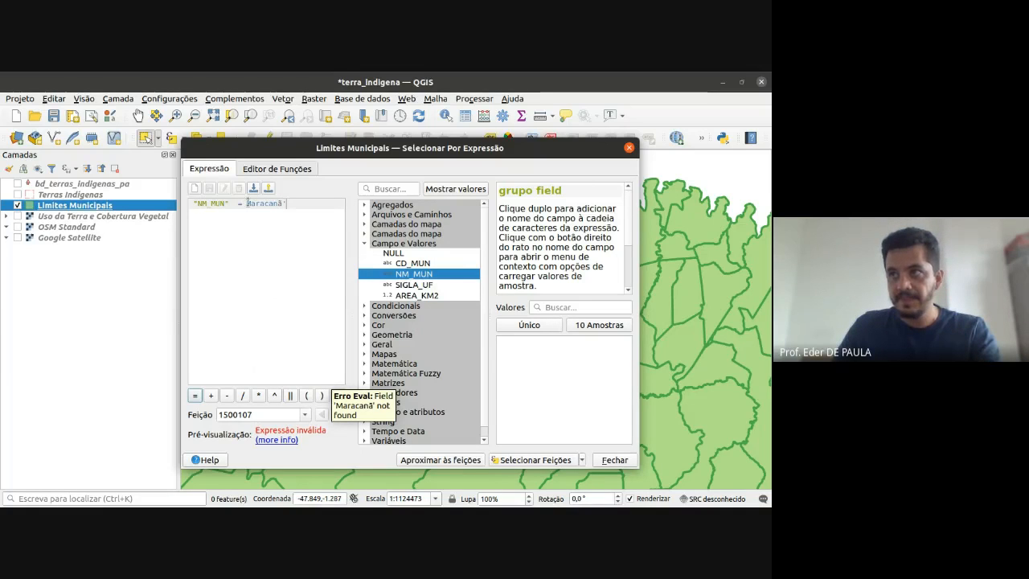
text(')
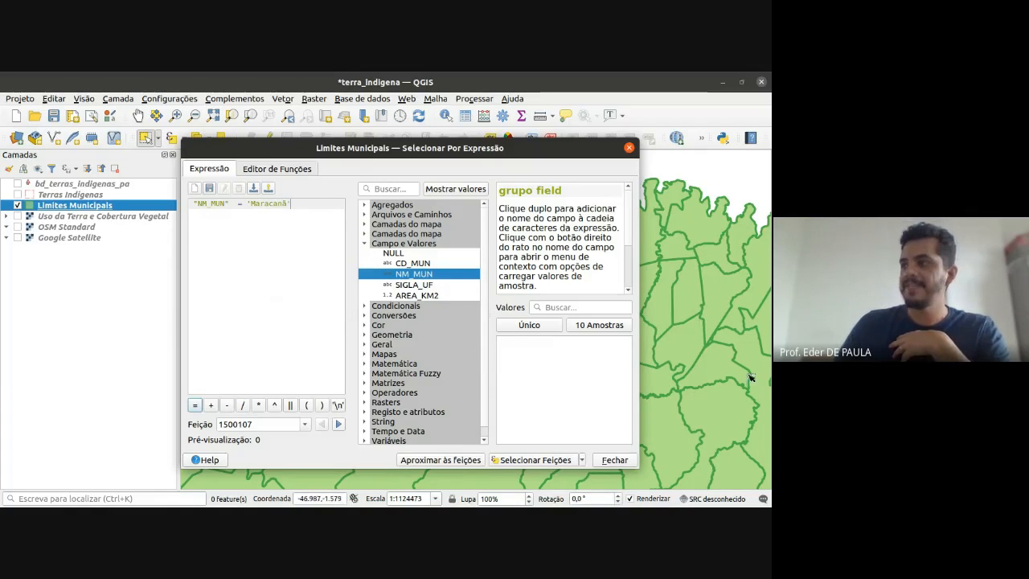
- Select the municipality matching the expression and move the dialog aside to inspect the selected feature on the map
click(543, 463)
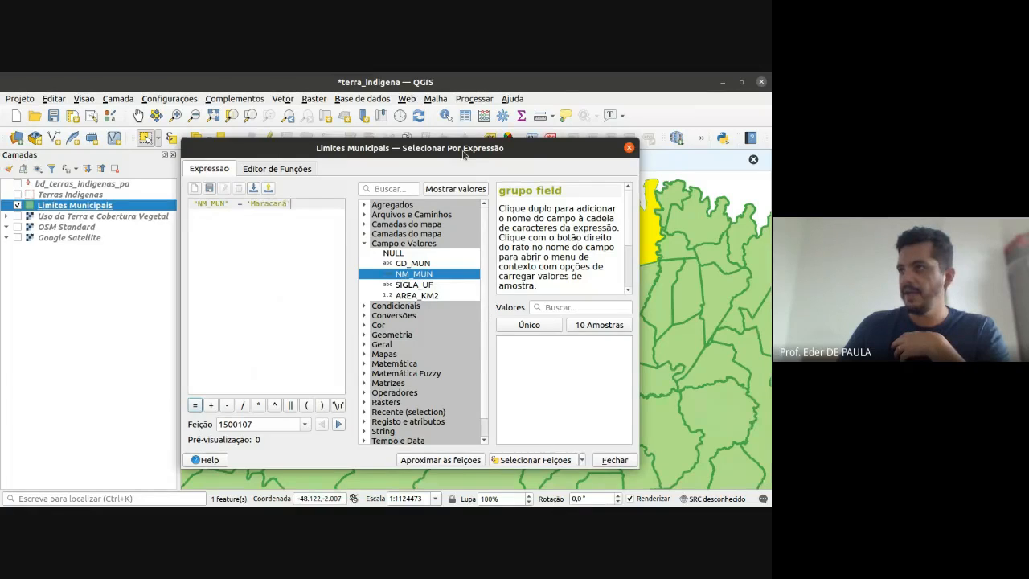
drag(463, 154, 309, 155)
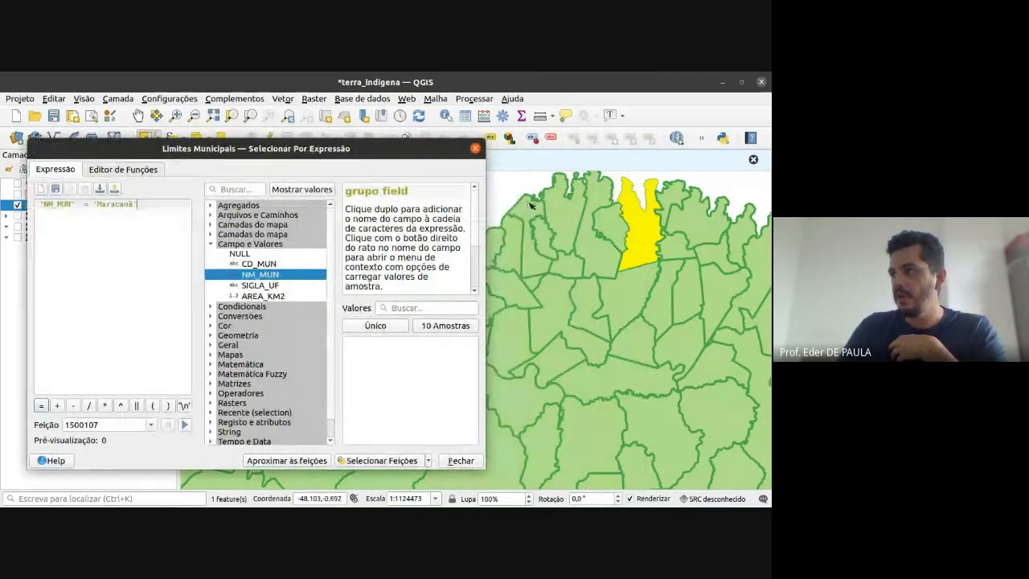
scroll(644, 241, down, 2)
drag(643, 238, 635, 342)
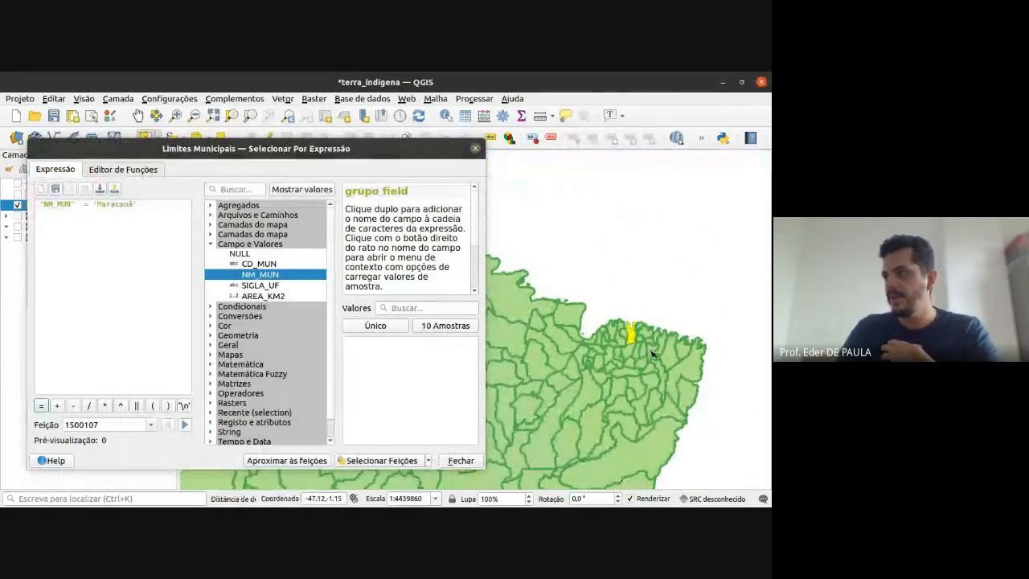
scroll(635, 341, up, 2)
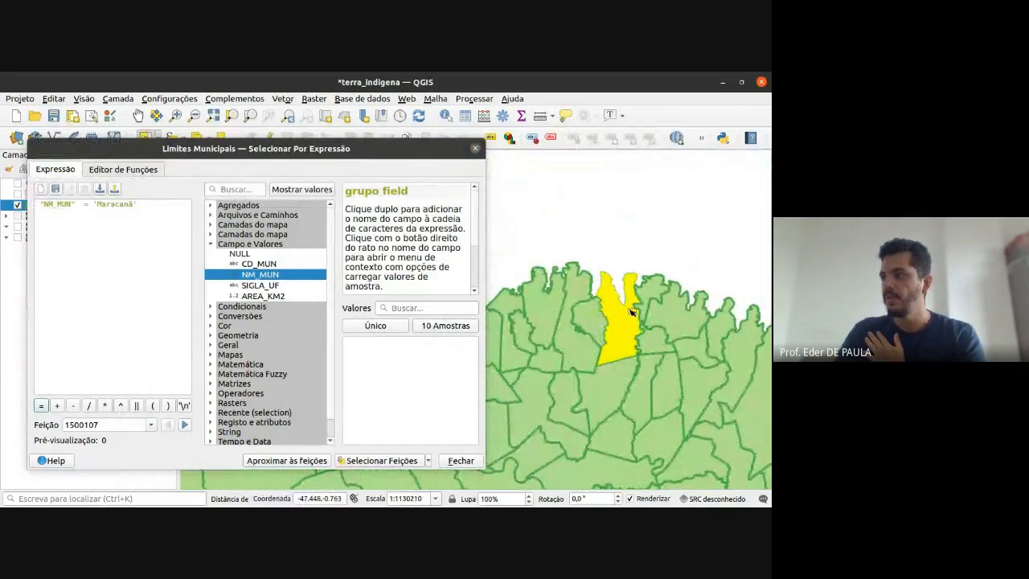
scroll(635, 344, up, 1)
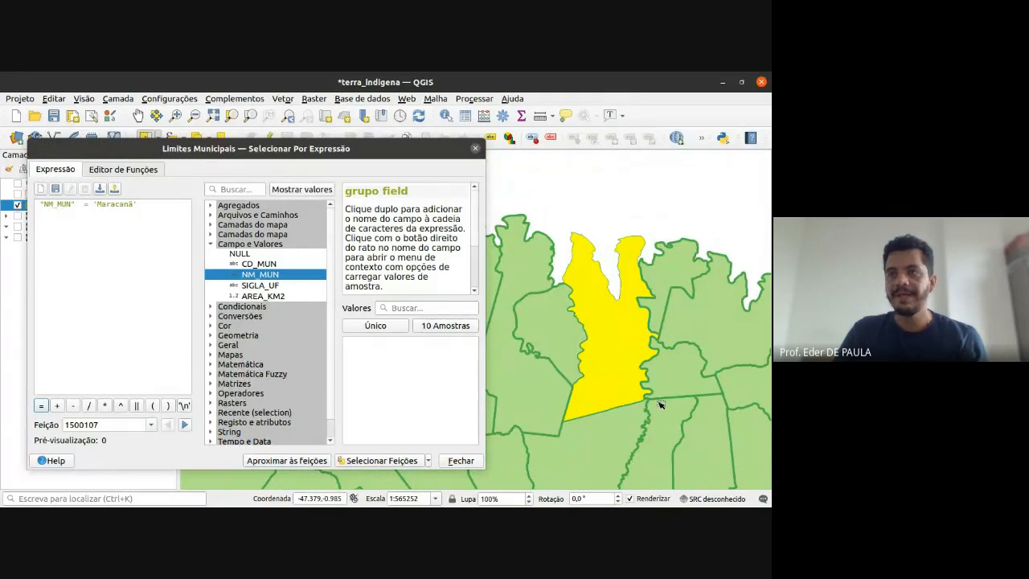
- Extend the selection expression with or "NM_MUN" = 'Belém' after the Maracanã condition
click(157, 202)
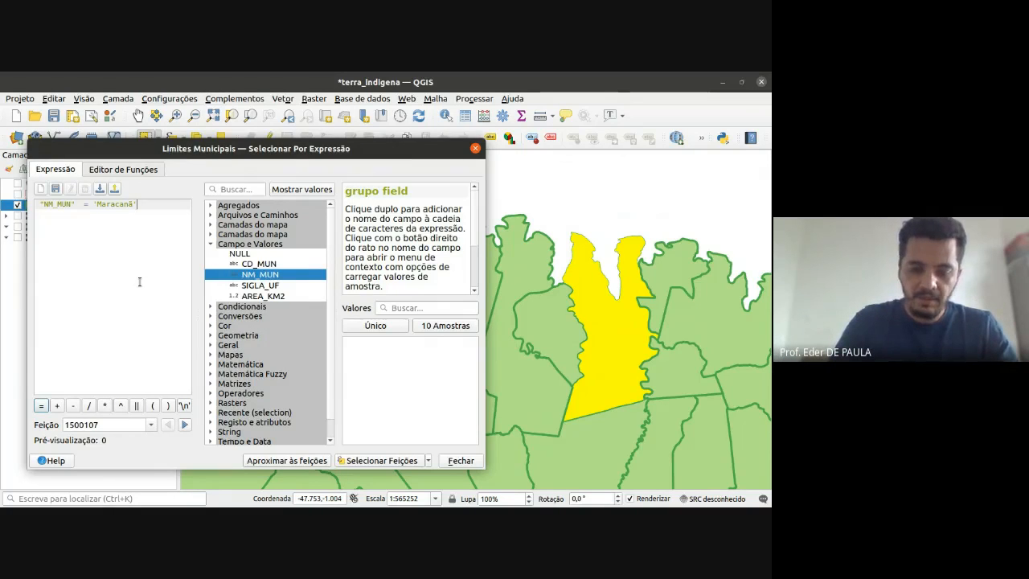
text(or)
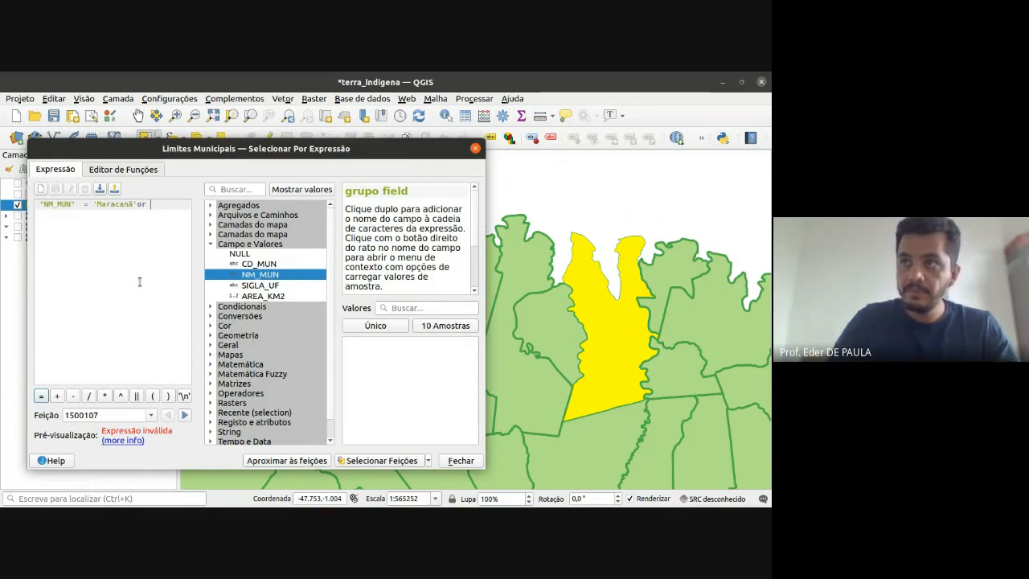
drag(40, 204, 94, 204)
key(ctrl+c)
click(171, 207)
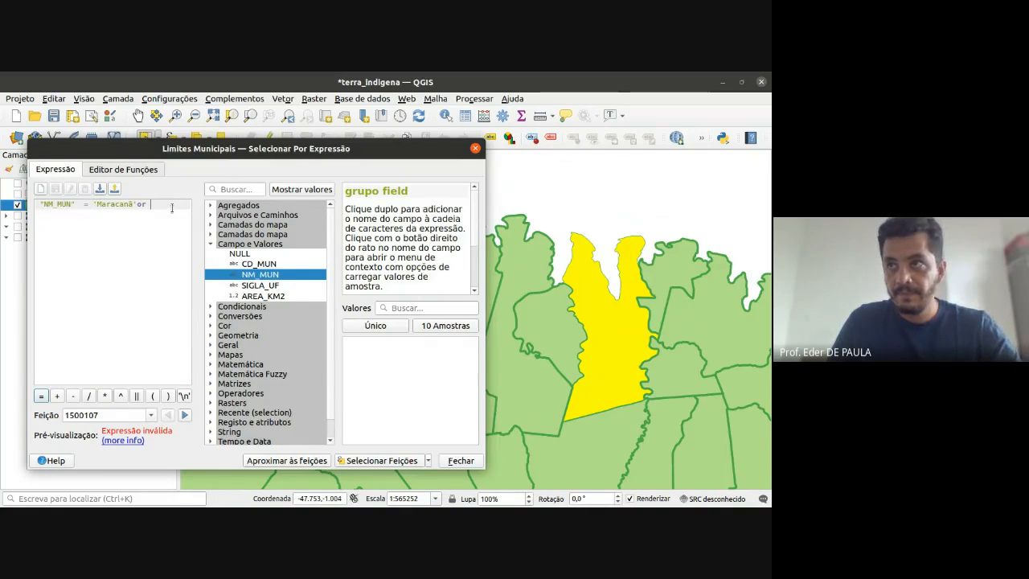
key(ctrl+v)
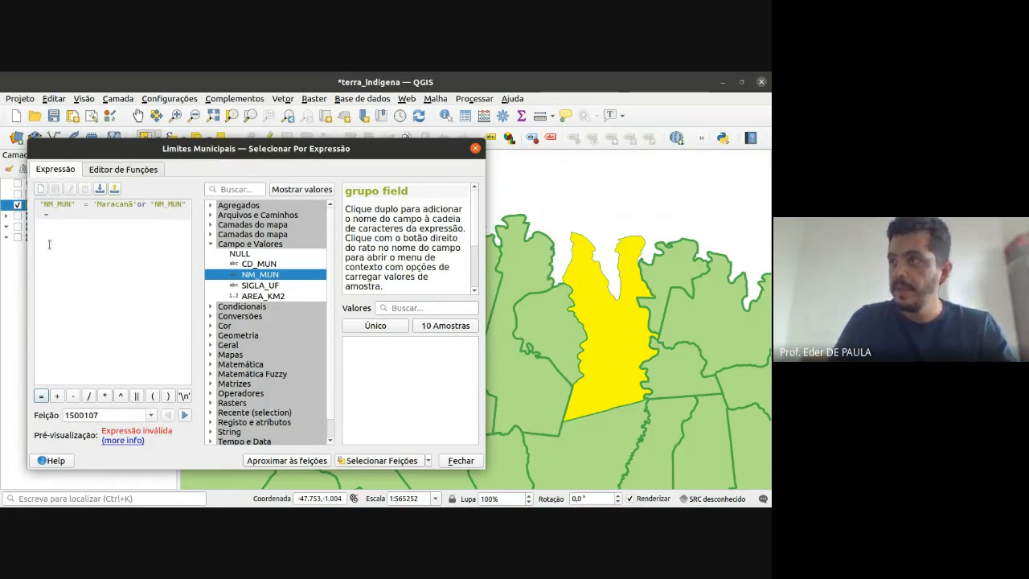
mouse_move(49, 244)
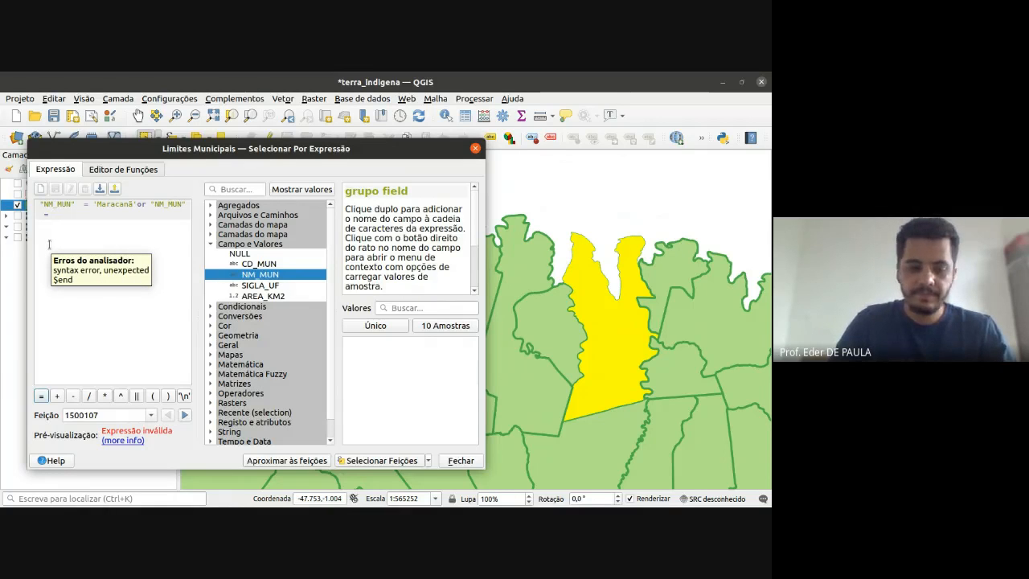
text('Belém)
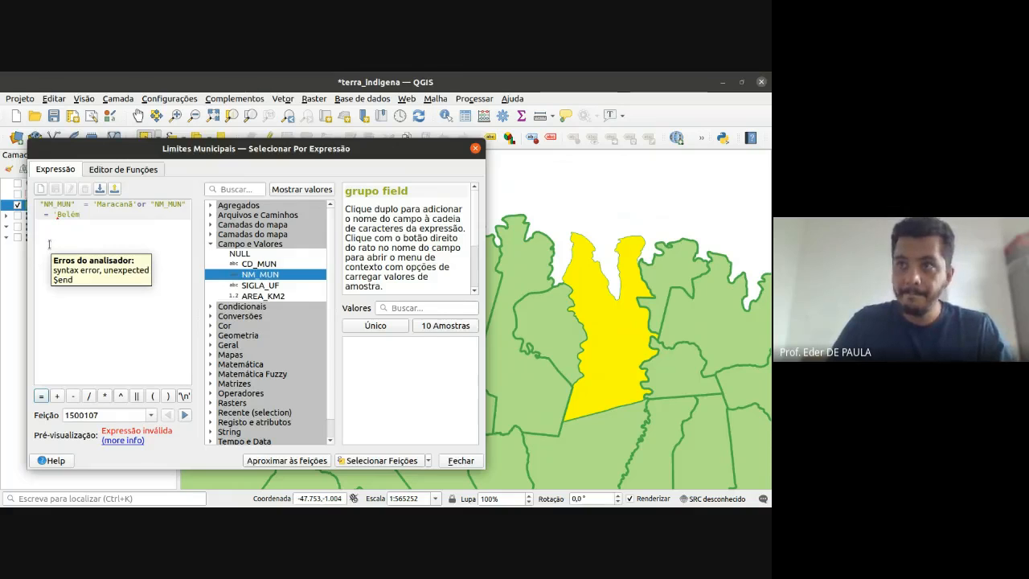
text(')
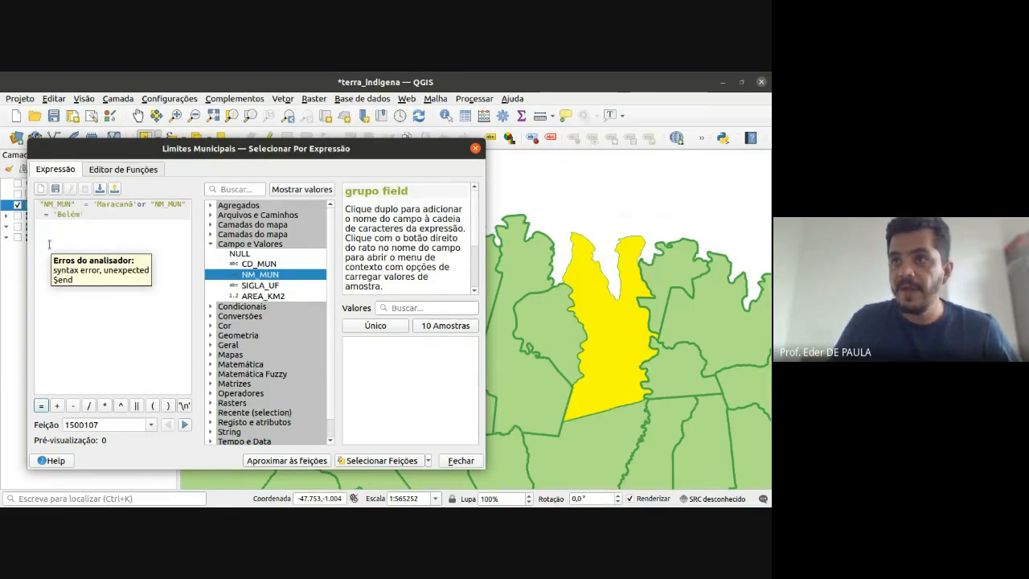
- Select the features matching the Maracanã or Belém expression and inspect both municipalities on the map
click(381, 461)
scroll(611, 378, down, 2)
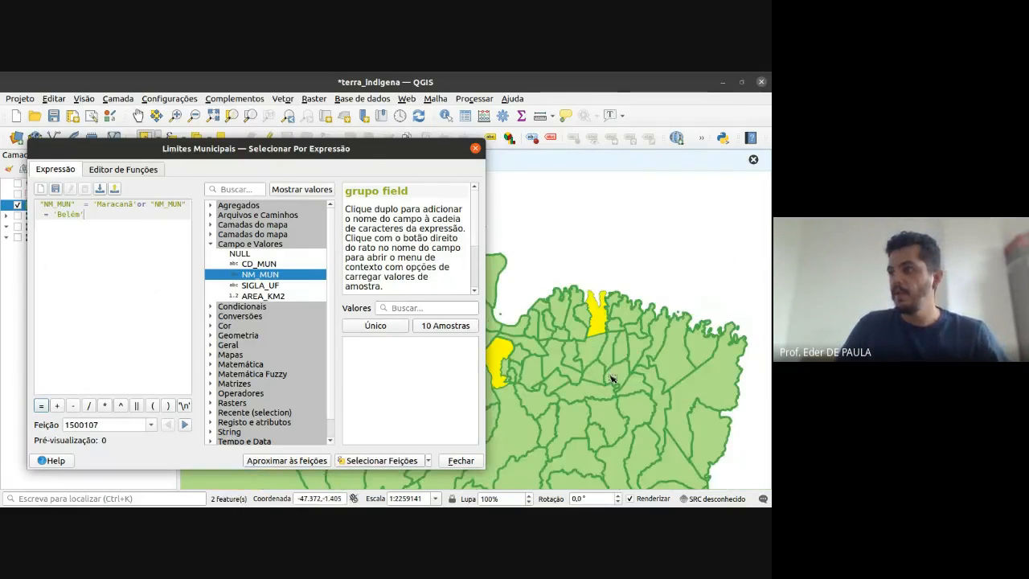
drag(610, 378, 677, 357)
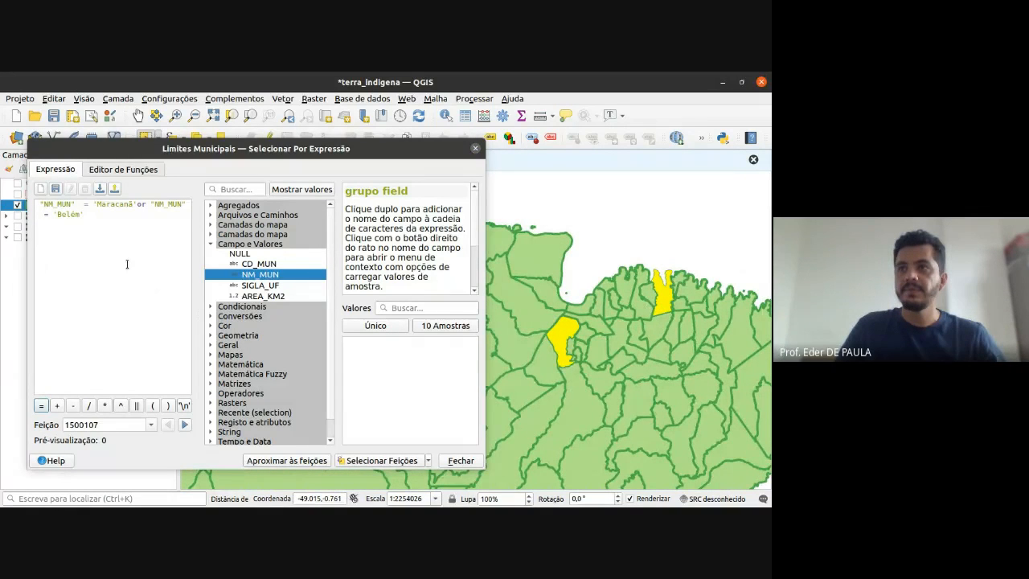
- Add or "NM_MUN" = 'Altamira' to the expression and select the matching municipalities
click(105, 216)
text(or)
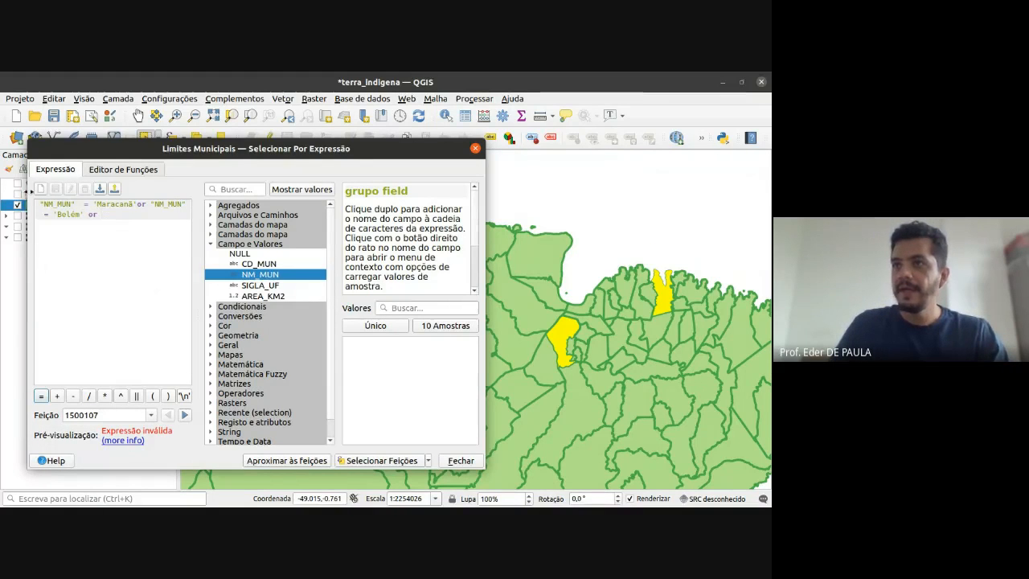
key(ctrl+v)
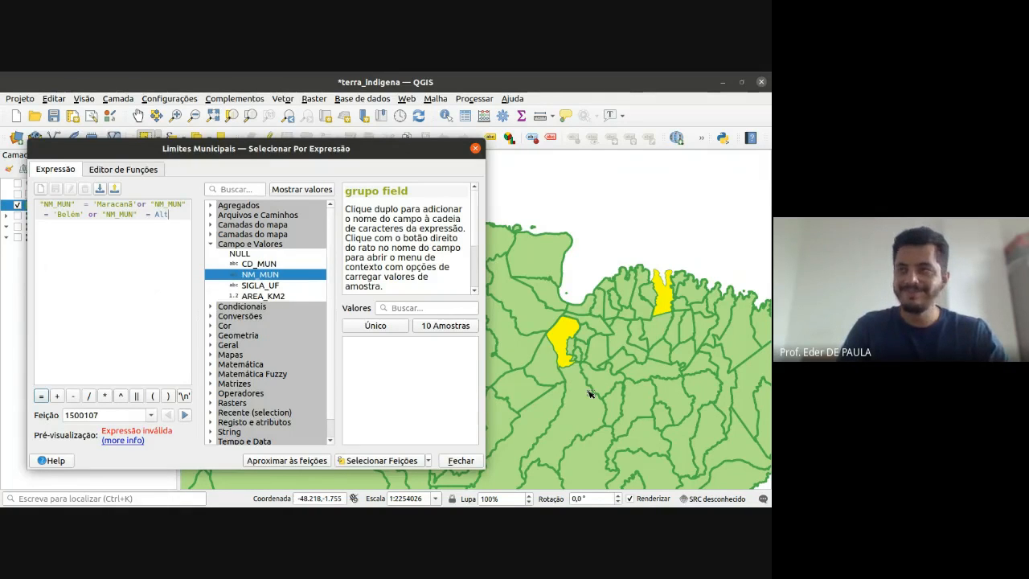
text(Altamira')
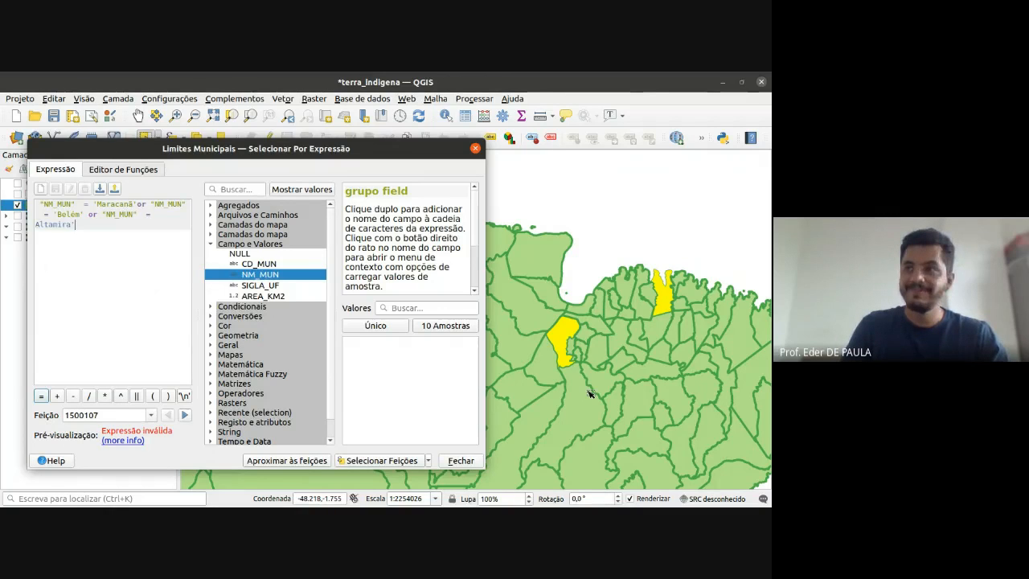
text(')
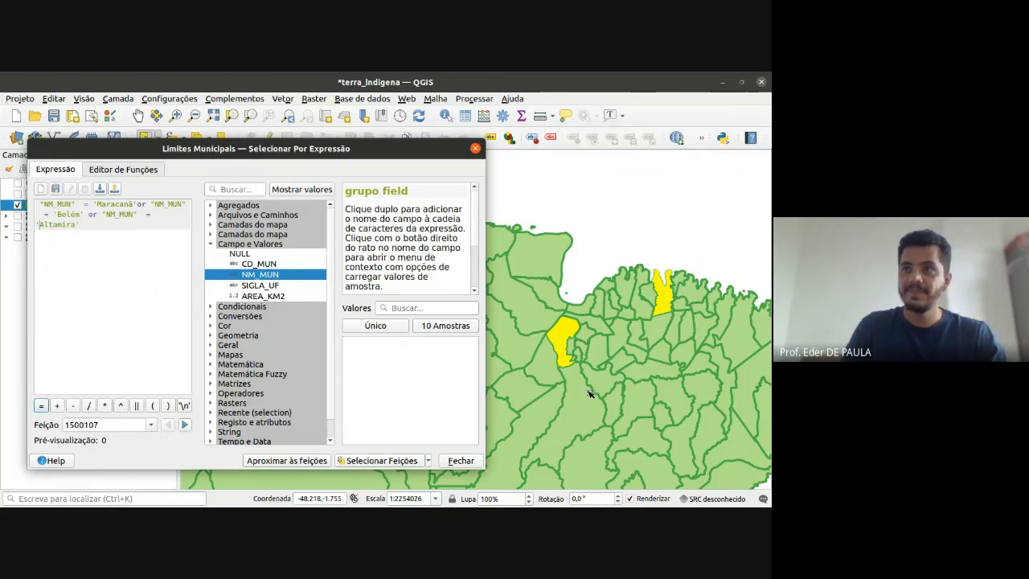
click(405, 461)
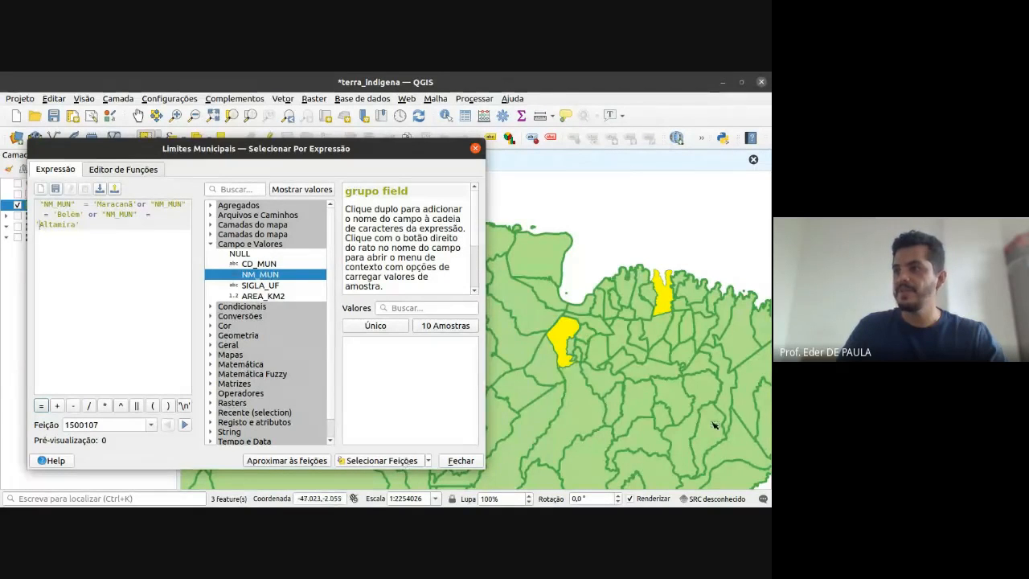
scroll(671, 277, down, 2)
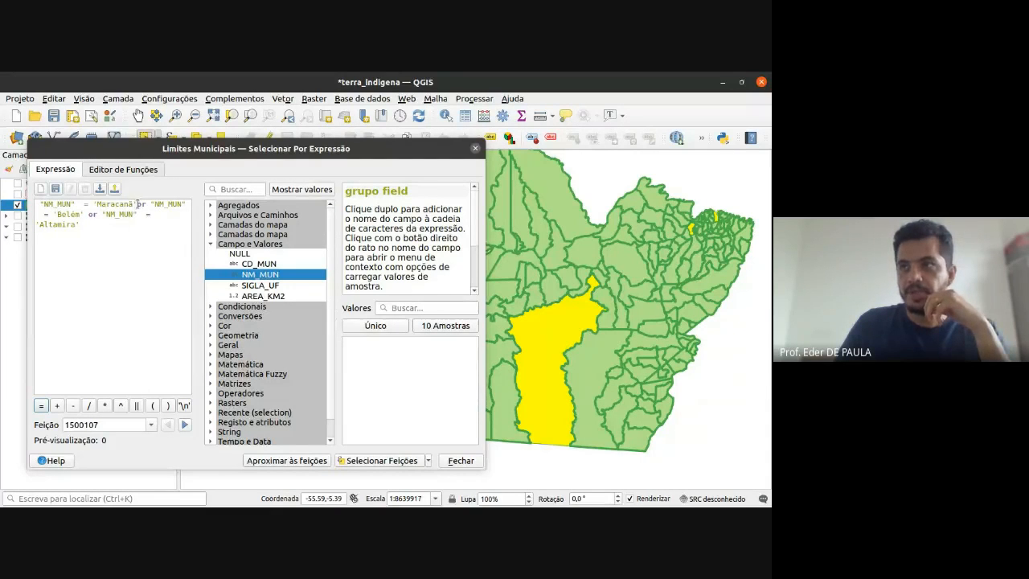
- Remove the Belém and Altamira conditions from the expression and select only Maracanã
drag(138, 203, 148, 232)
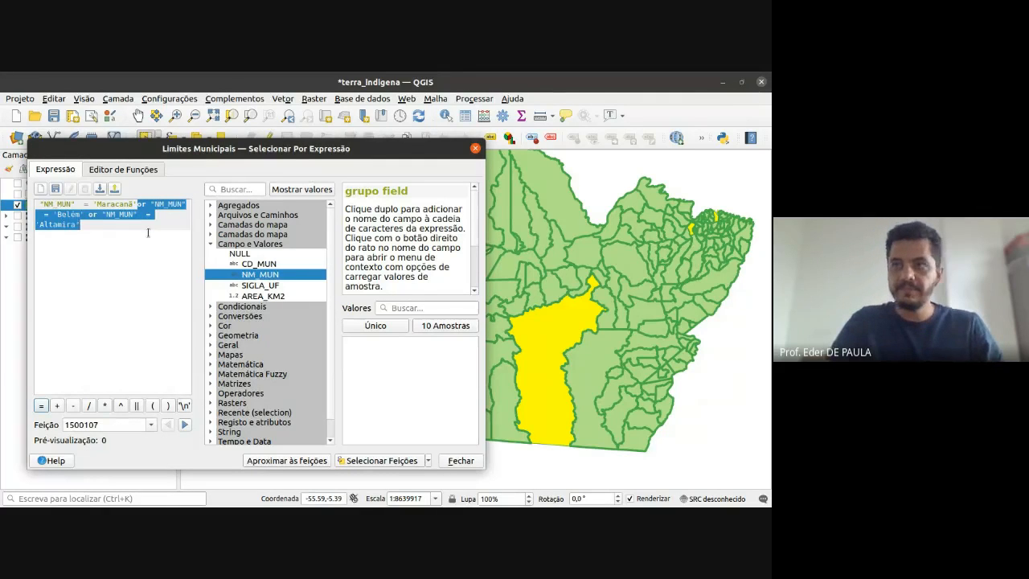
key(BackSpace)
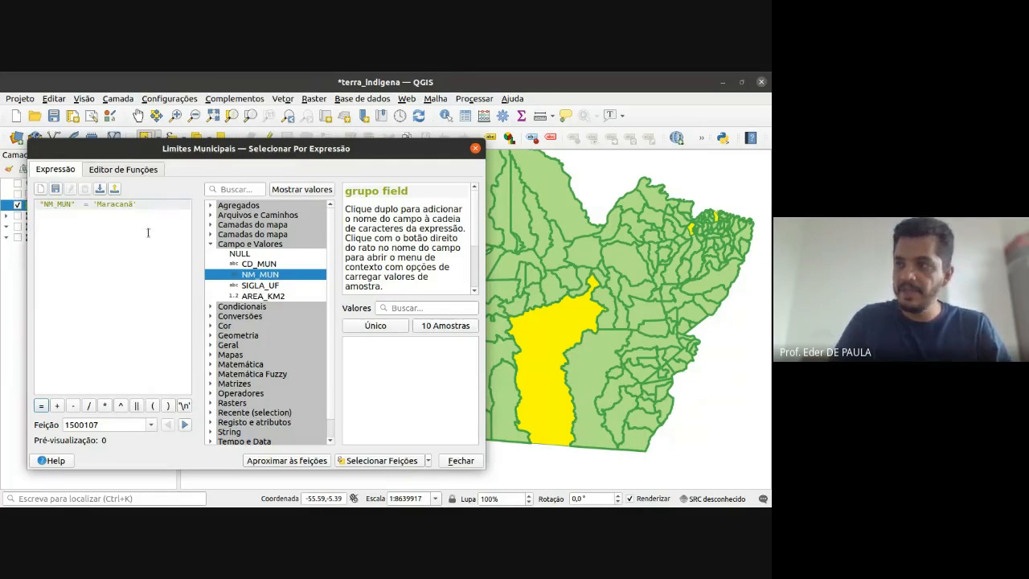
click(381, 460)
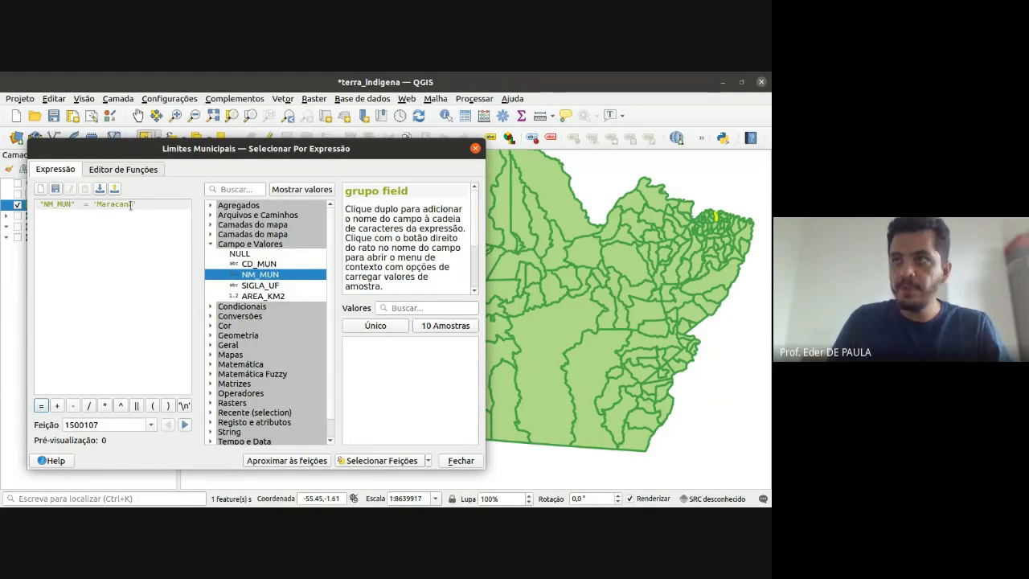
- Replace Maracanã with Capanema in the expression and add the matching municipality to the current selection
drag(133, 203, 98, 204)
key(BackSpace)
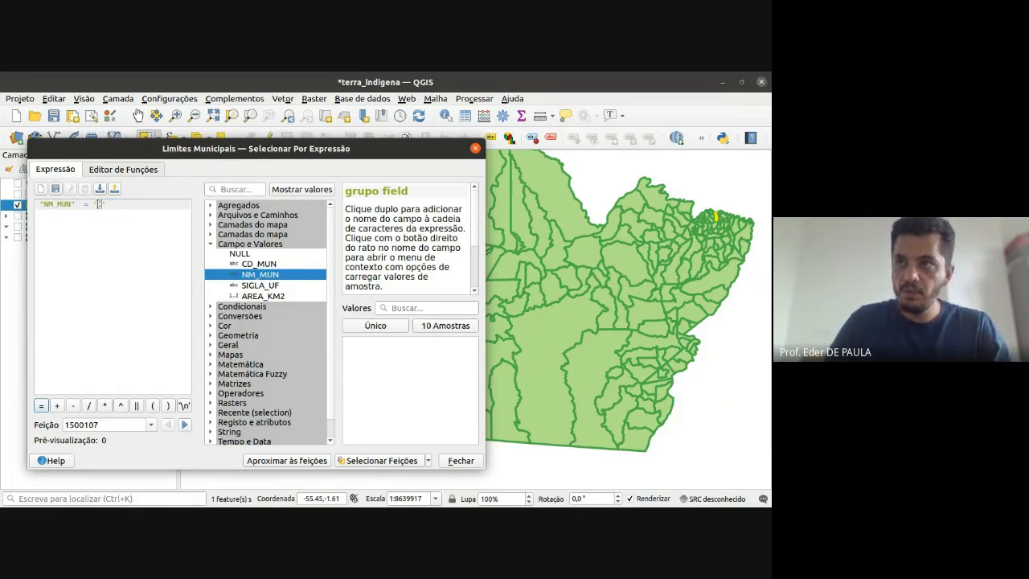
text(Capanema)
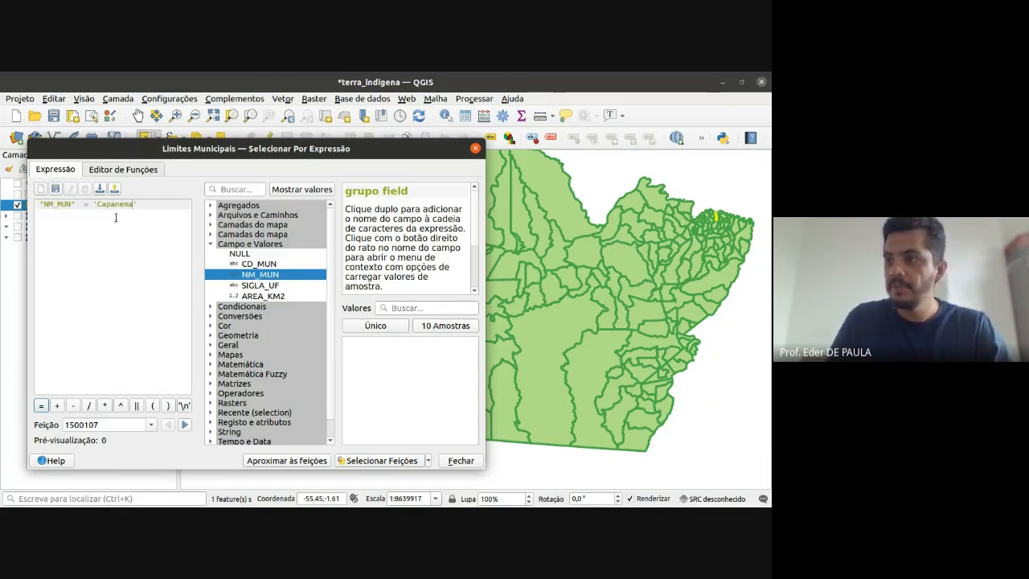
click(428, 461)
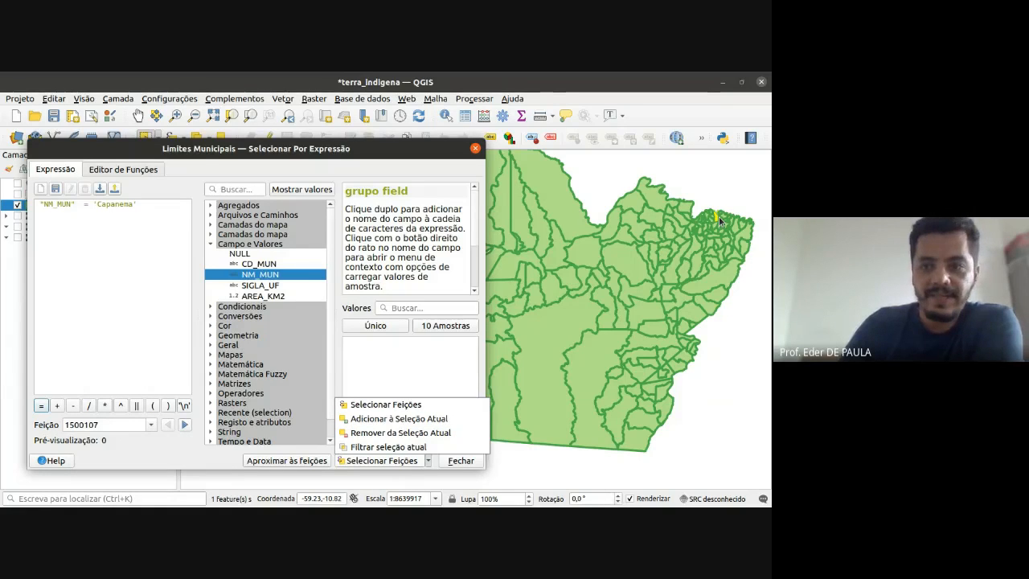
click(400, 419)
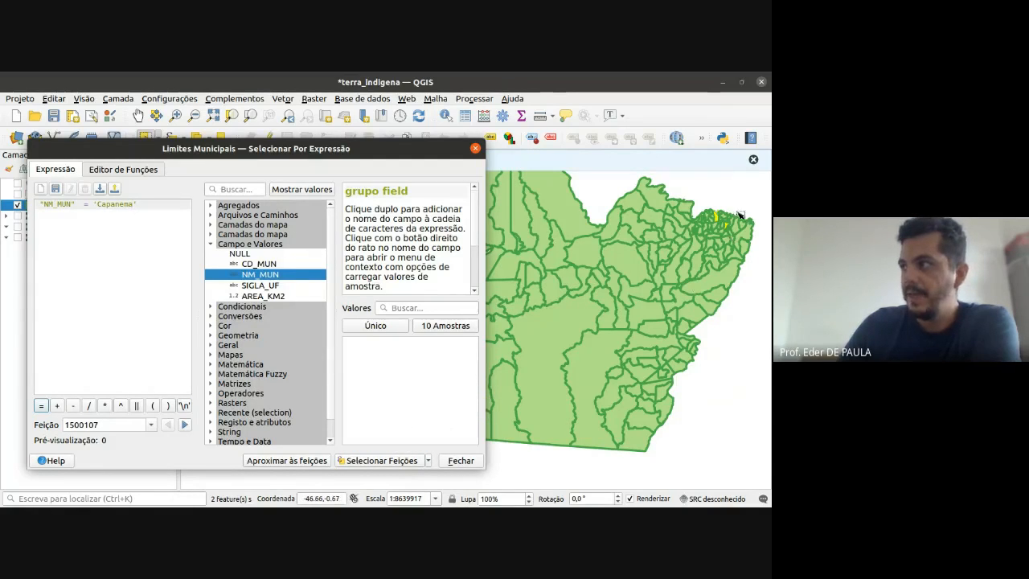
scroll(740, 215, up, 2)
scroll(740, 214, up, 1)
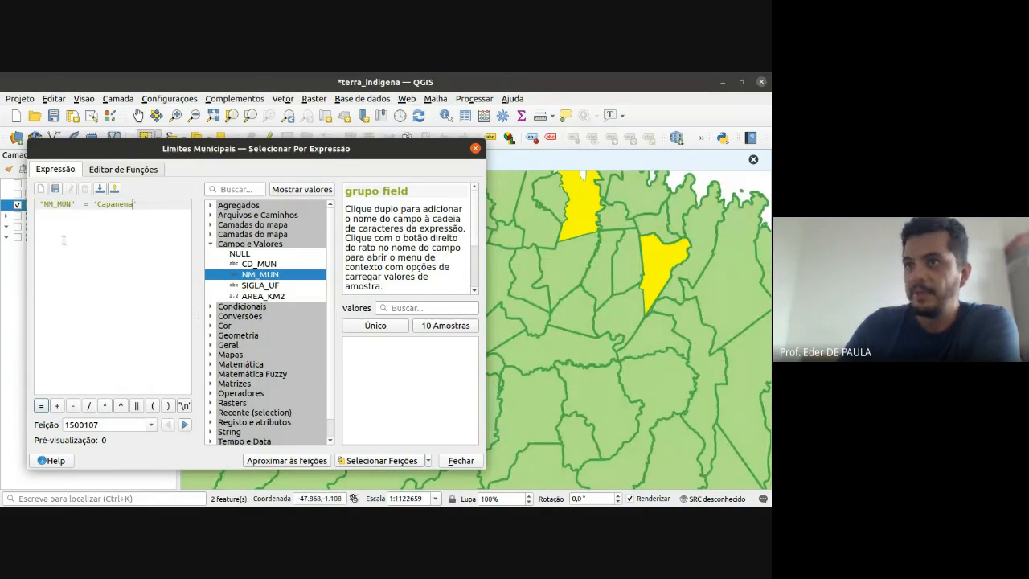
text(or)
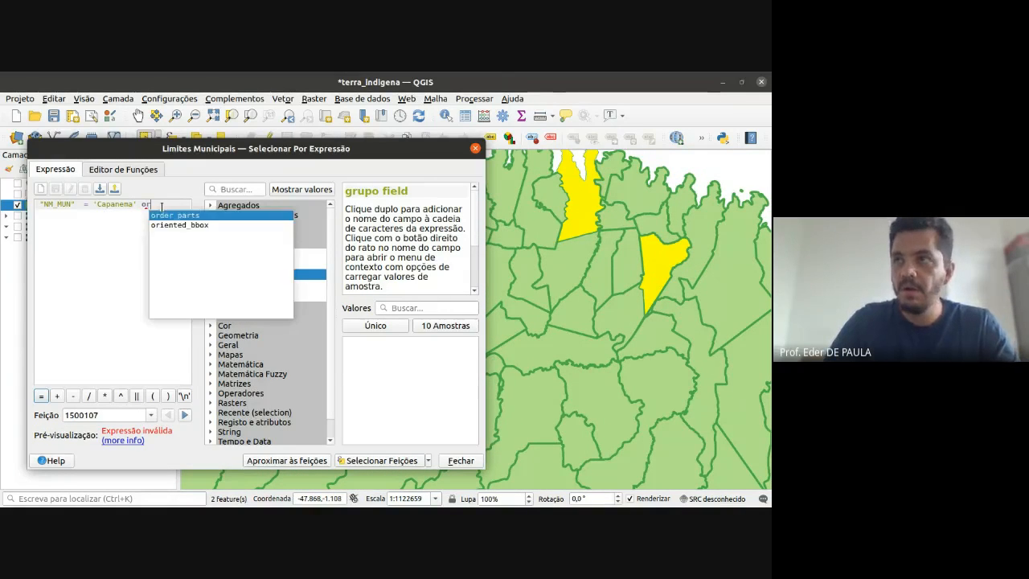
key(Escape)
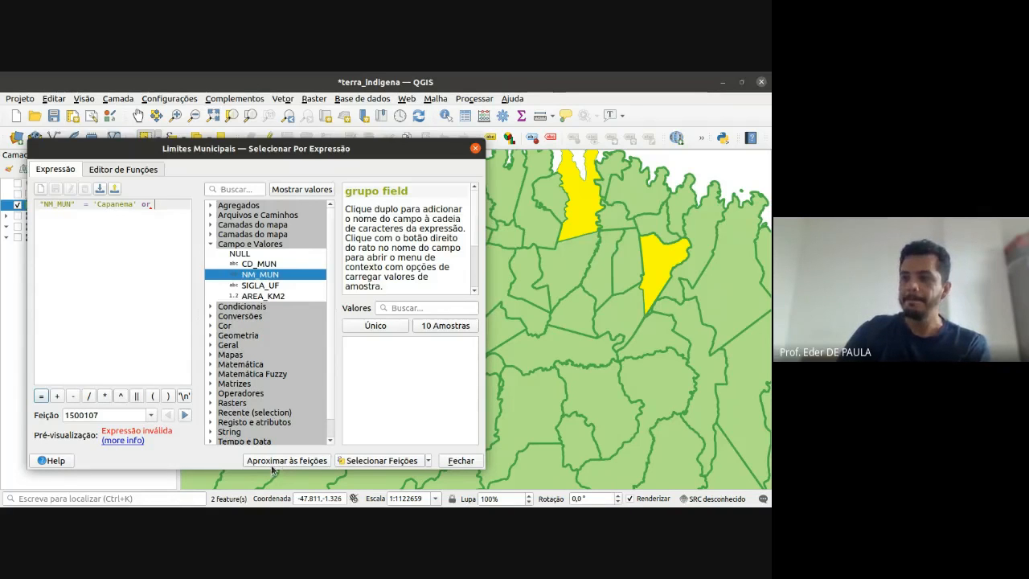
scroll(601, 323, down, 4)
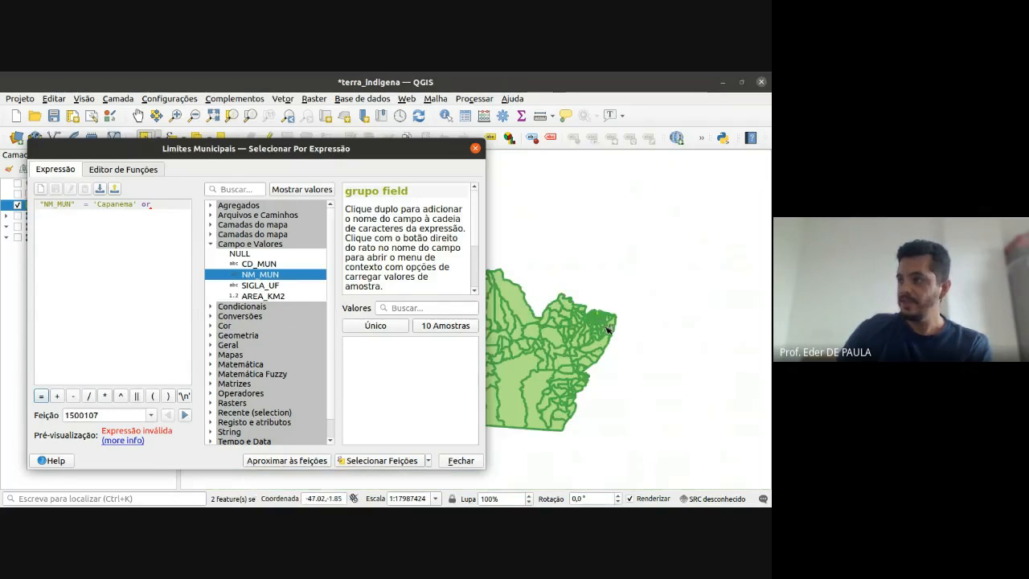
click(276, 463)
click(304, 462)
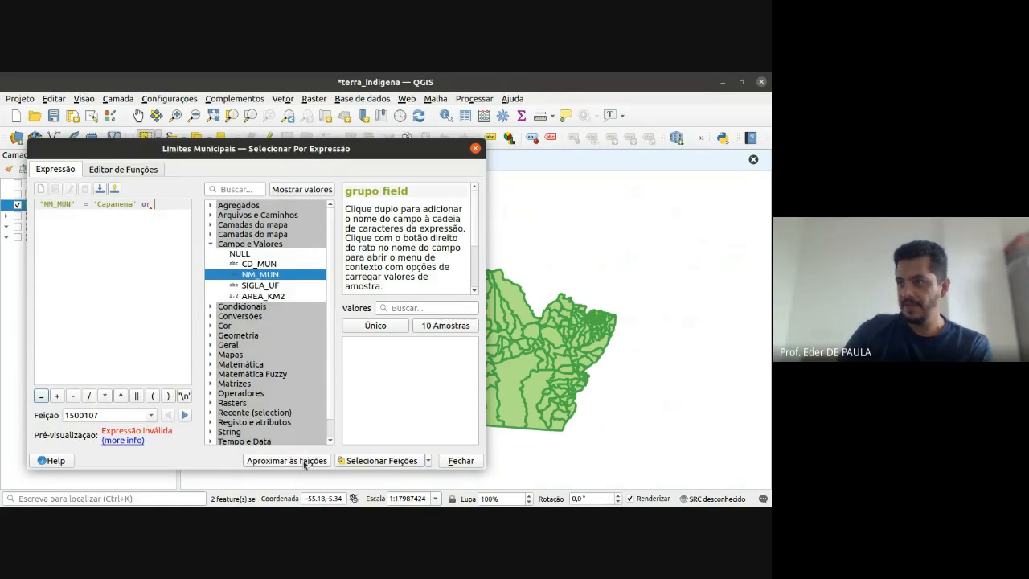
click(305, 463)
click(306, 462)
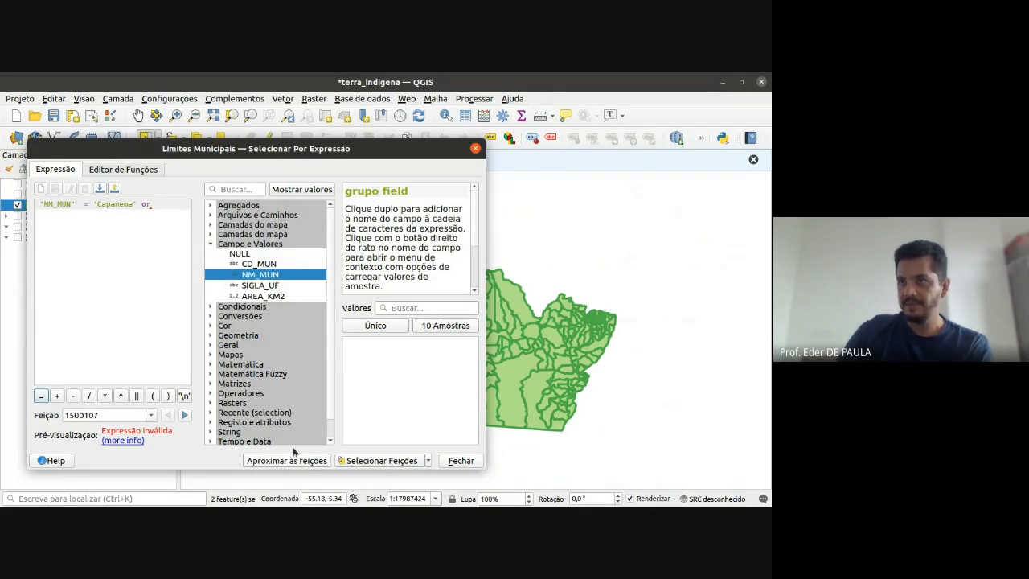
key(BackSpace)
key(BackSpace)
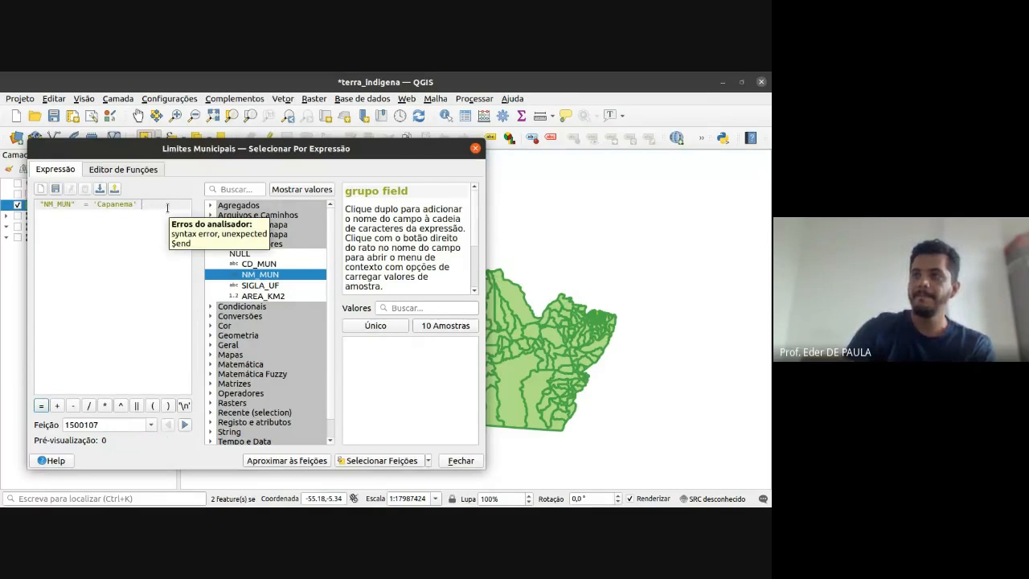
- Replace the selection with Capanema alone and zoom the map to the matching feature
click(388, 460)
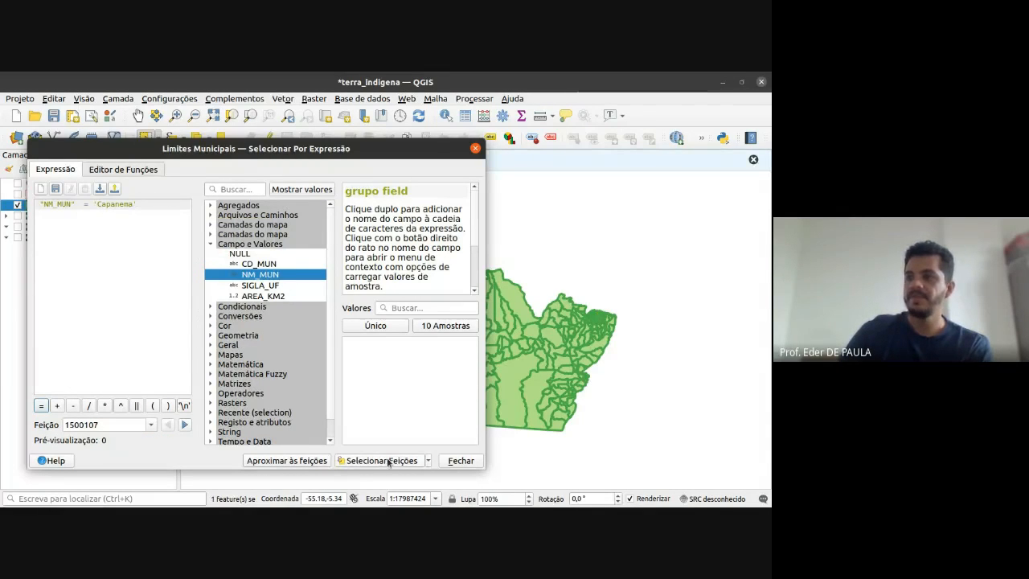
click(295, 463)
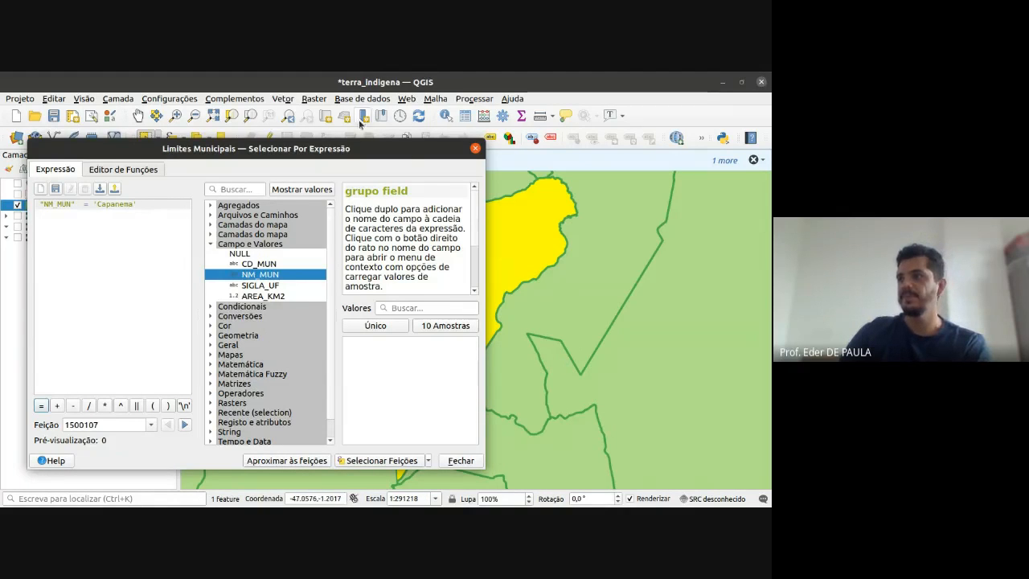
- Move and narrow the expression dialog to uncover the map and inspect the selected Capanema municipality with its surroundings
drag(354, 144, 327, 109)
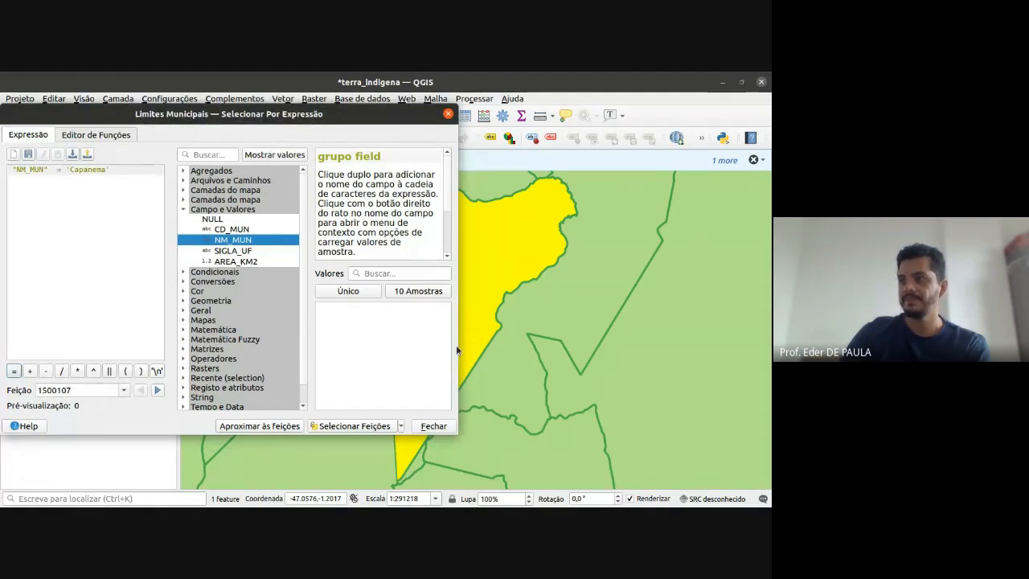
drag(456, 345, 360, 328)
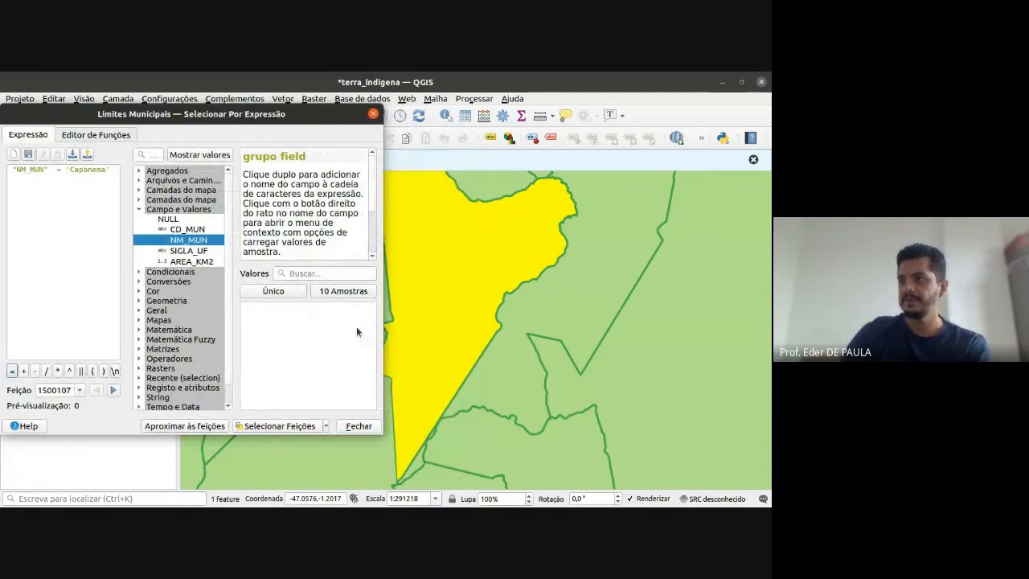
drag(538, 292, 648, 310)
scroll(615, 298, down, 1)
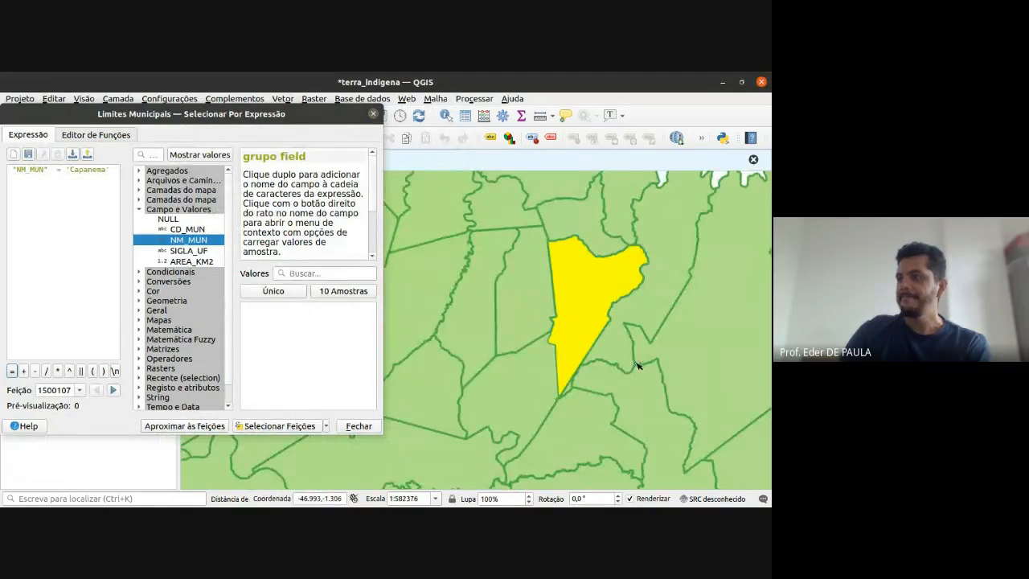
drag(632, 353, 573, 360)
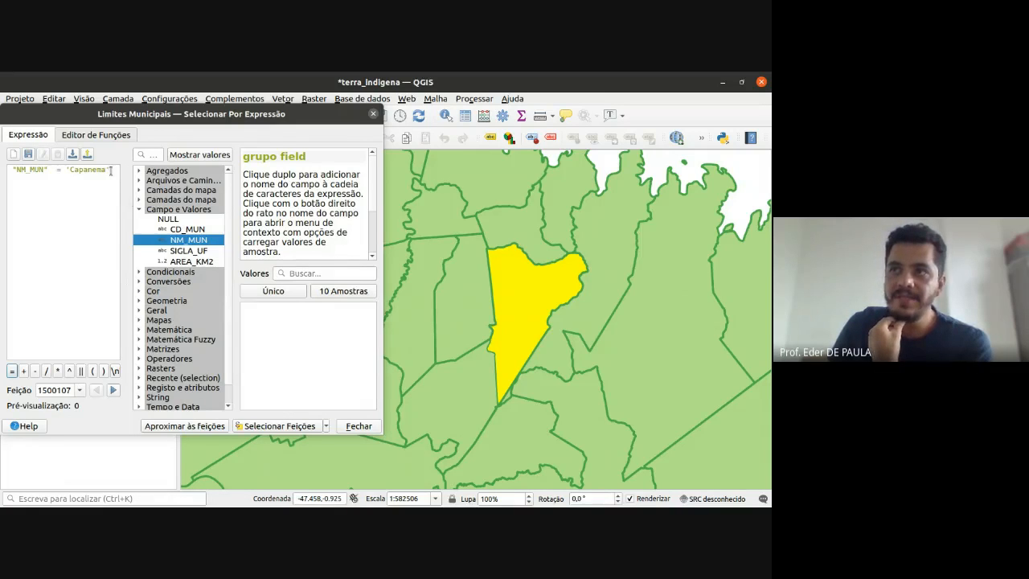
- Replace the Capanema condition with the AREA_KM2 field as a new expression, then widen and reposition the expression dialog
drag(112, 170, 7, 167)
key(Delete)
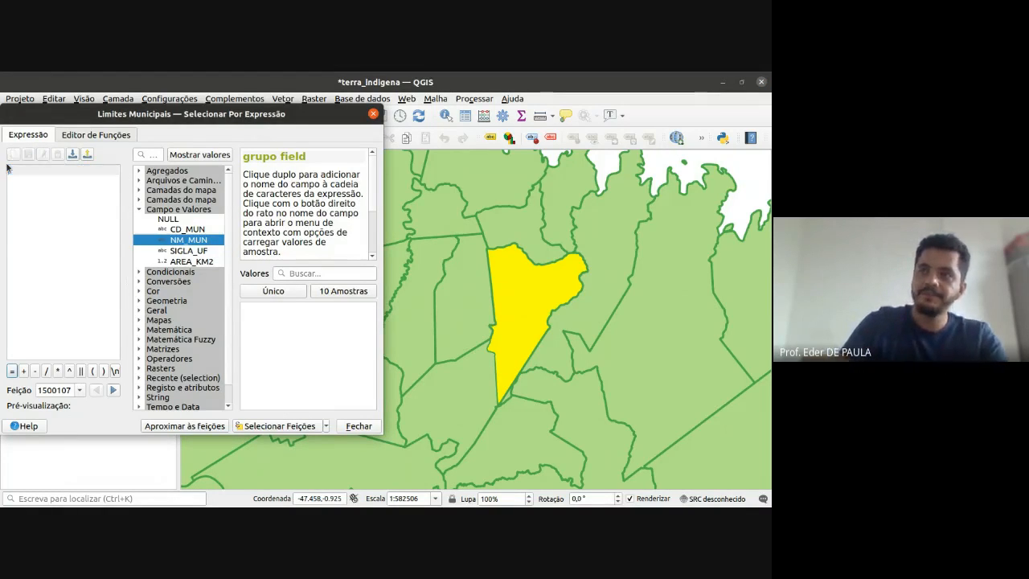
double_click(193, 261)
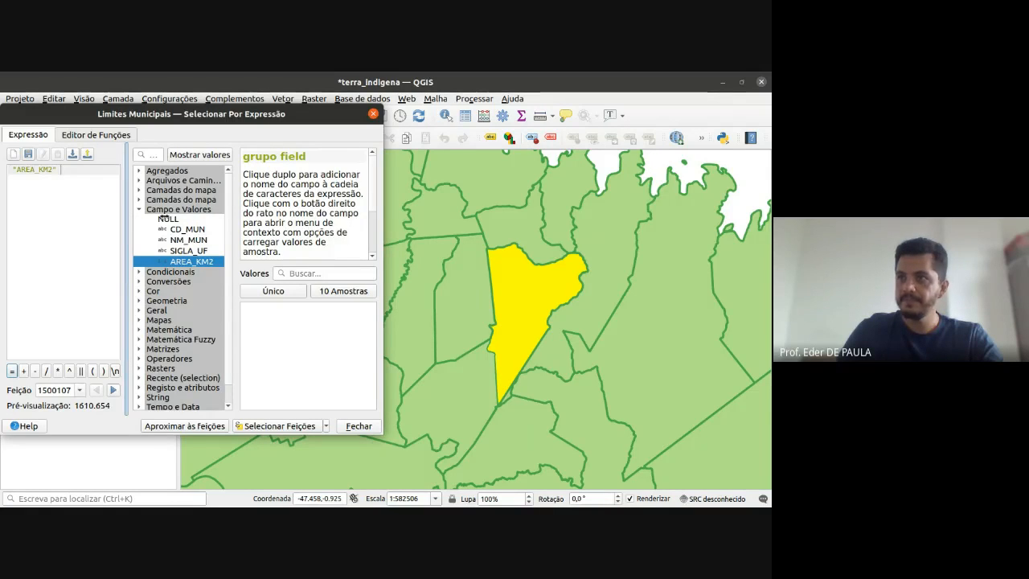
drag(382, 162, 534, 162)
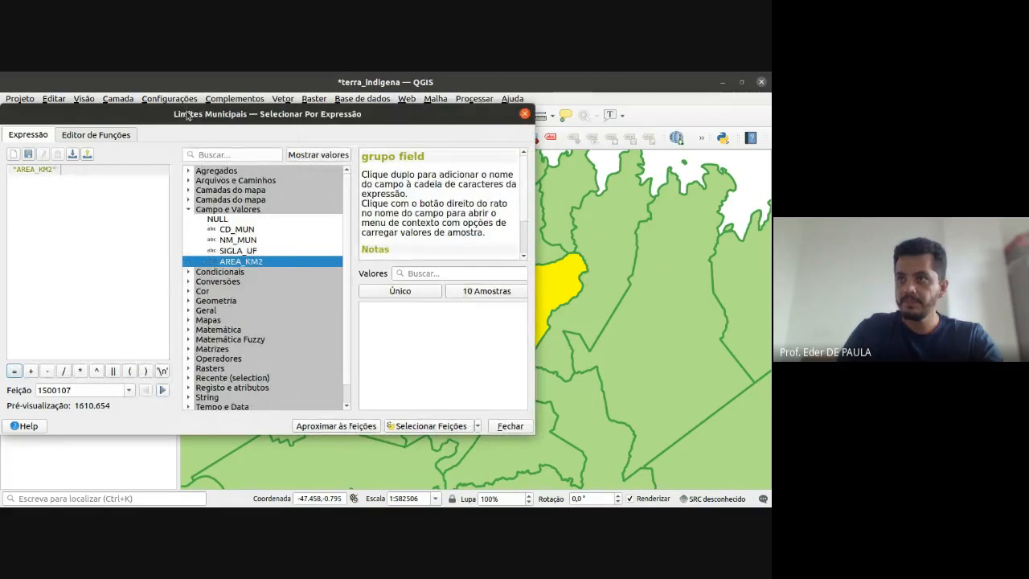
drag(189, 121, 226, 125)
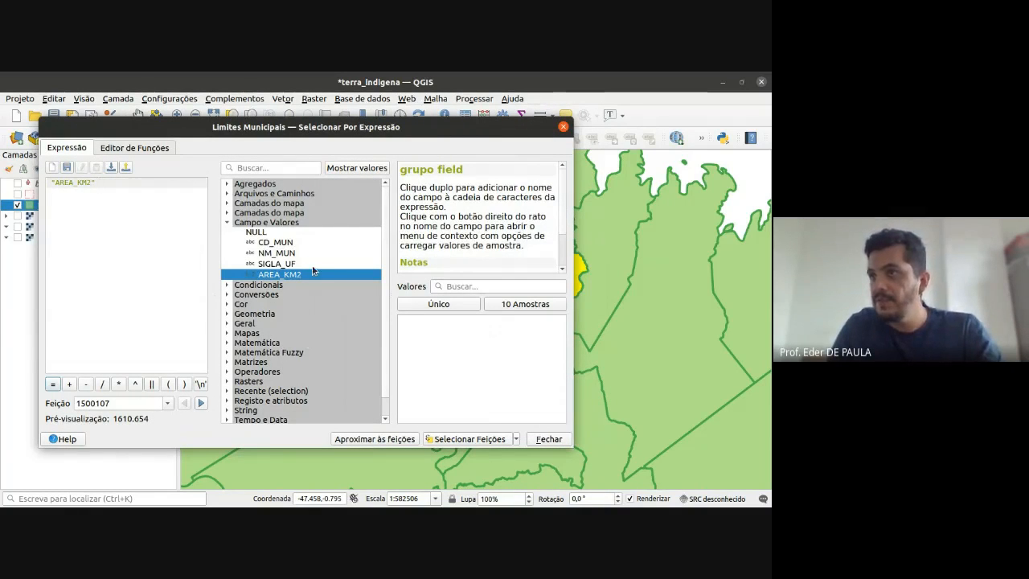
- List all unique values of the AREA_KM2 field and look through them from the smallest to the largest area
click(457, 304)
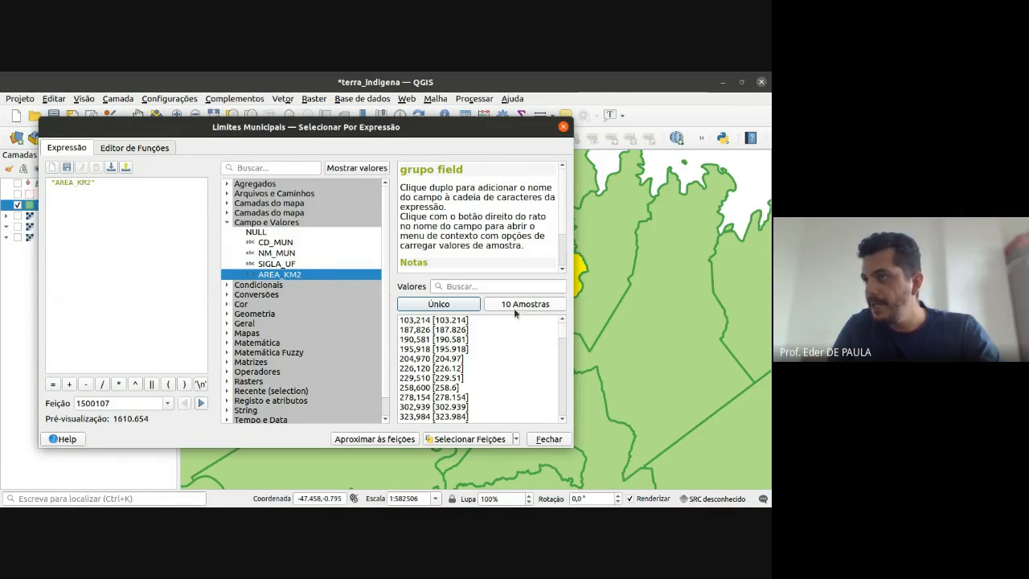
scroll(492, 335, down, 10)
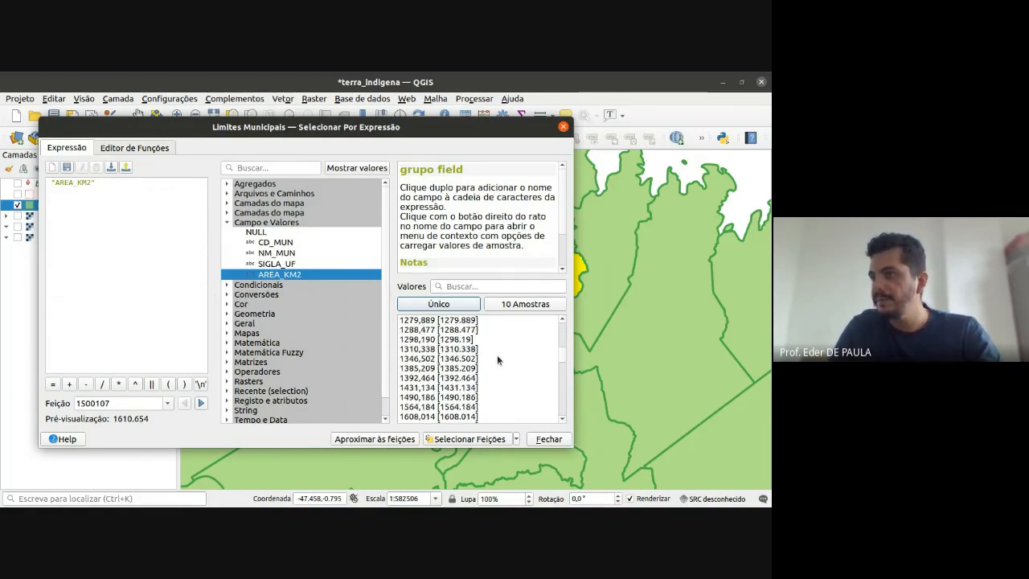
scroll(498, 362, down, 10)
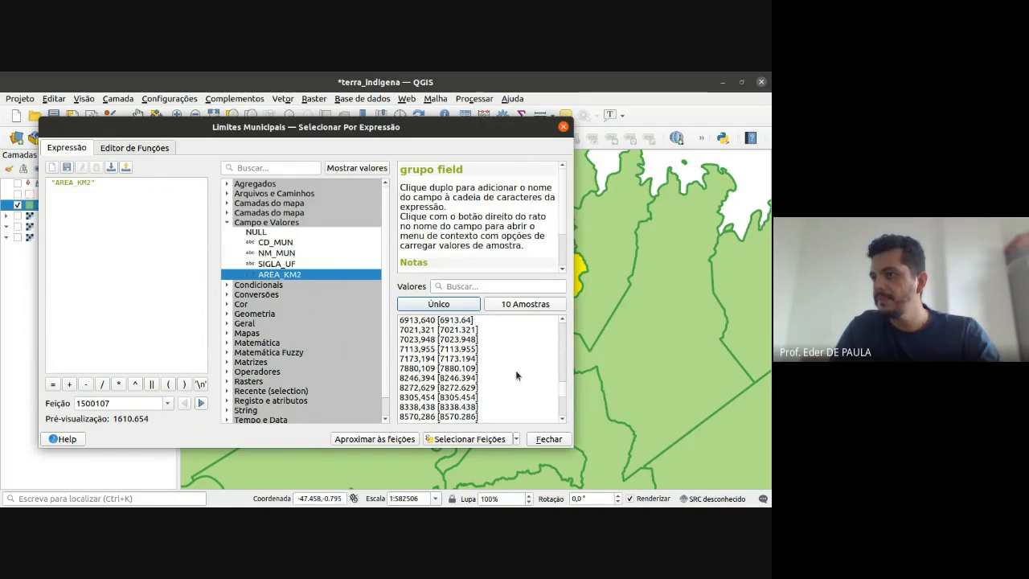
scroll(515, 369, down, 10)
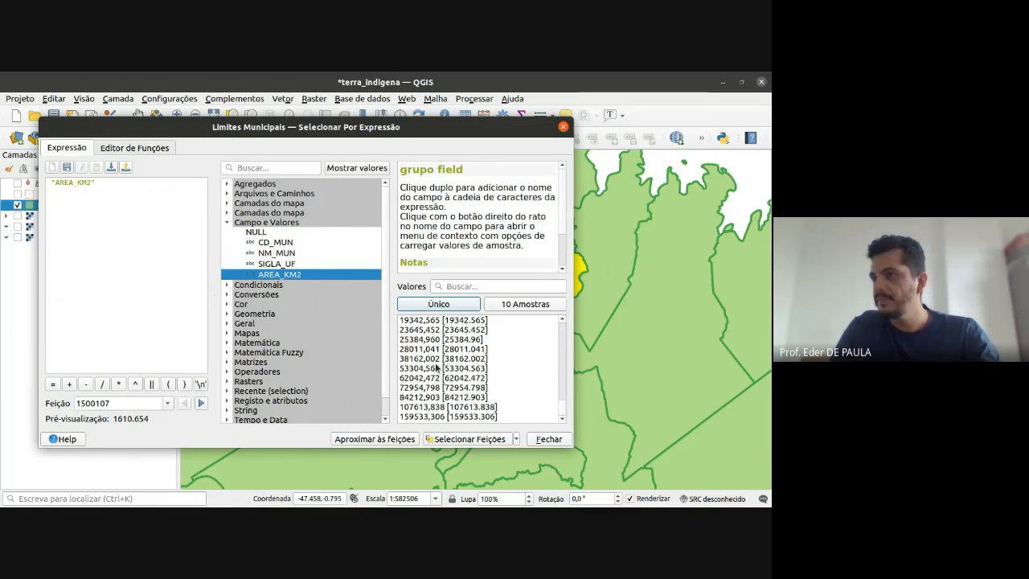
scroll(426, 359, up, 5)
click(102, 183)
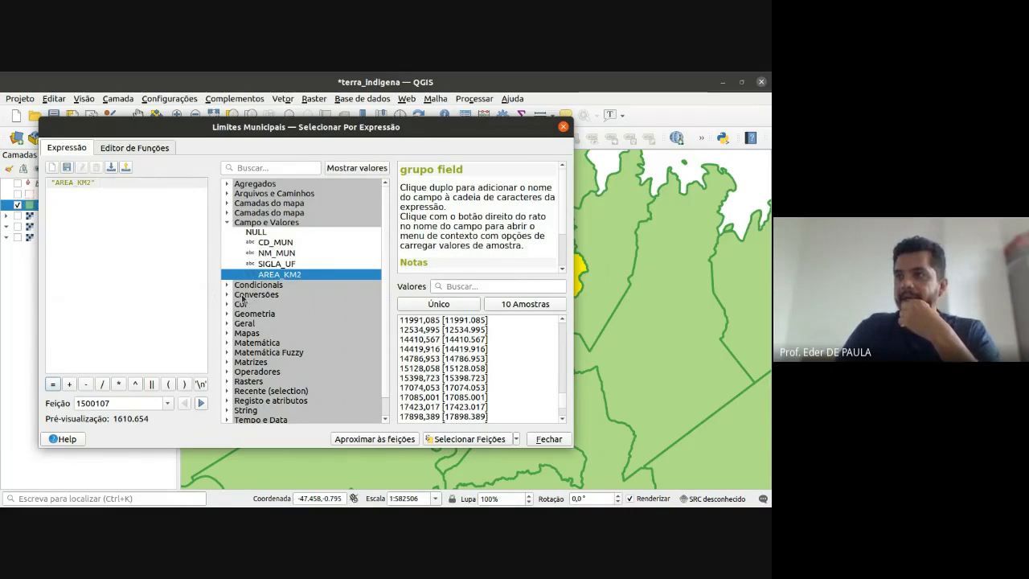
- Look through the function groups, including Condicionais and Matemática, and expand Operadores to view its full list of operators
click(252, 167)
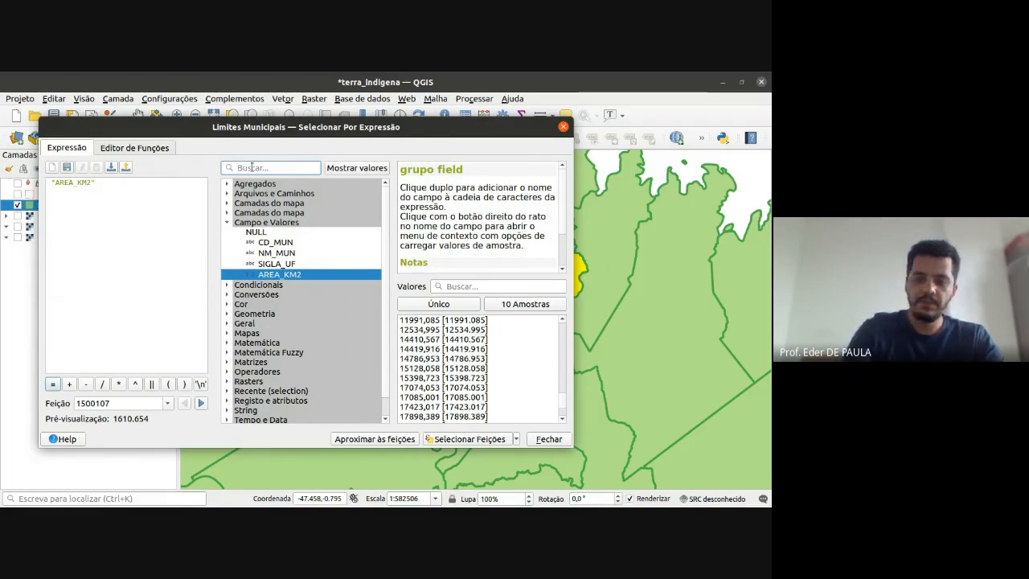
text(ope)
key(BackSpace)
key(BackSpace)
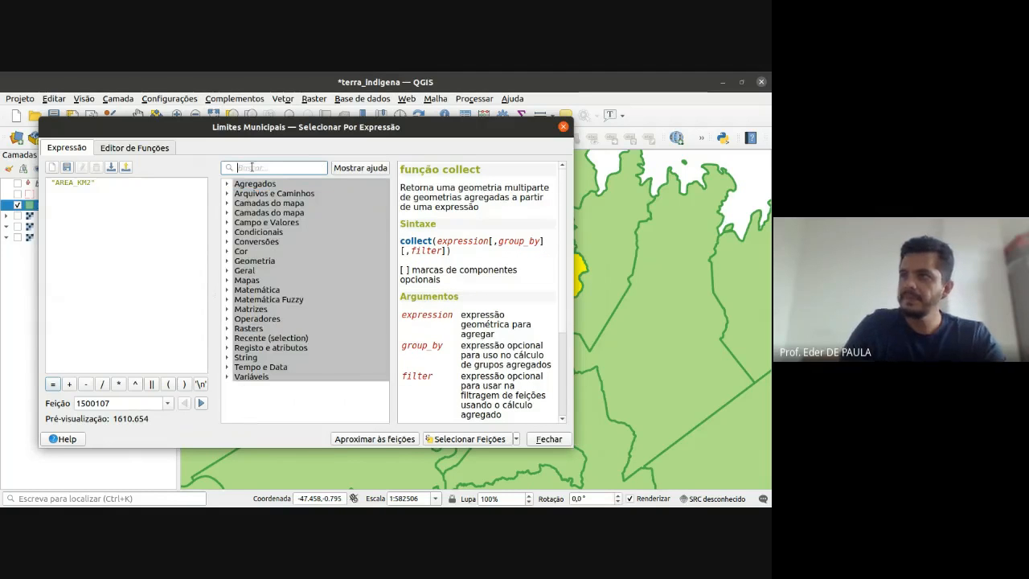
click(227, 232)
click(227, 232)
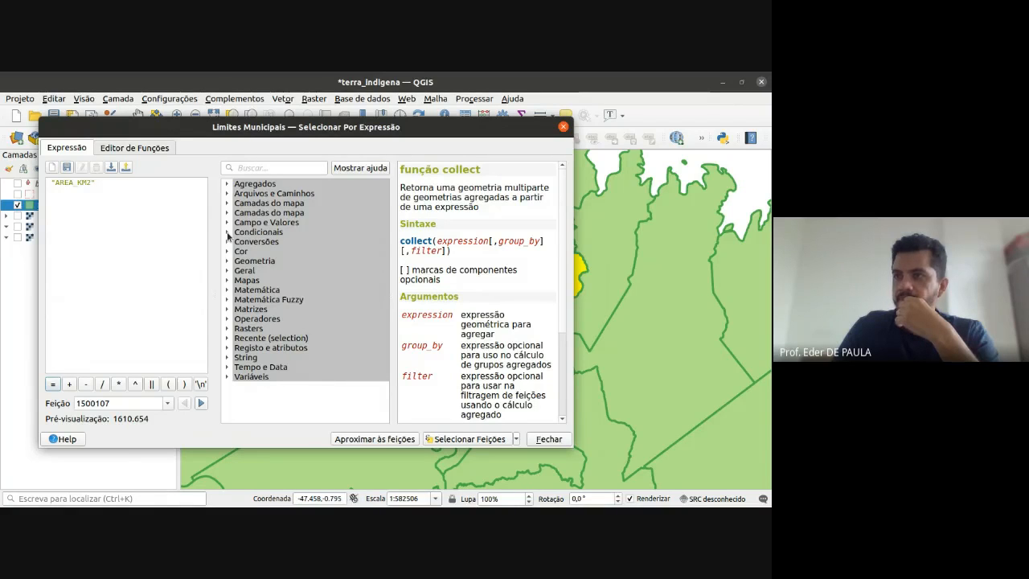
click(227, 290)
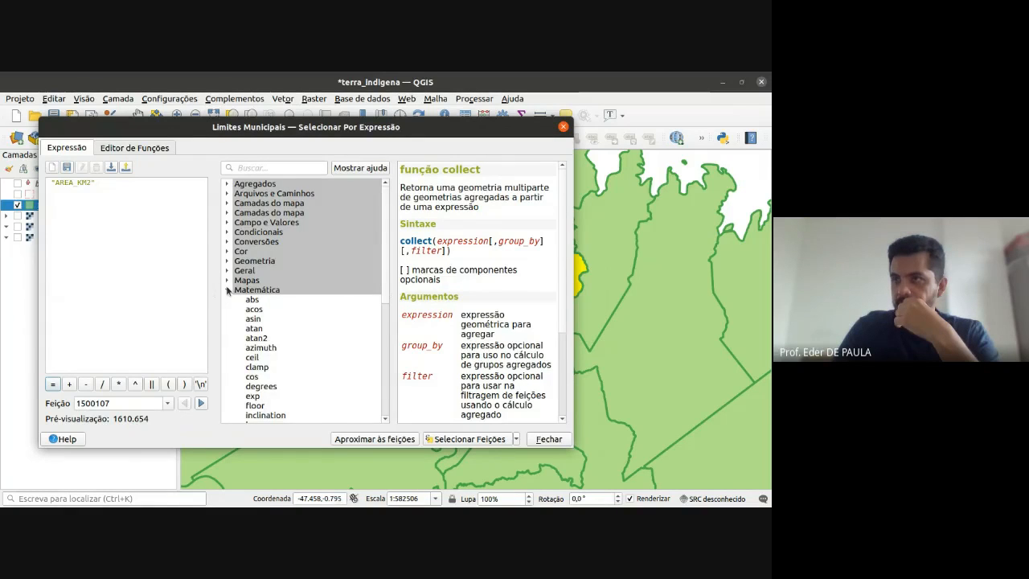
click(227, 290)
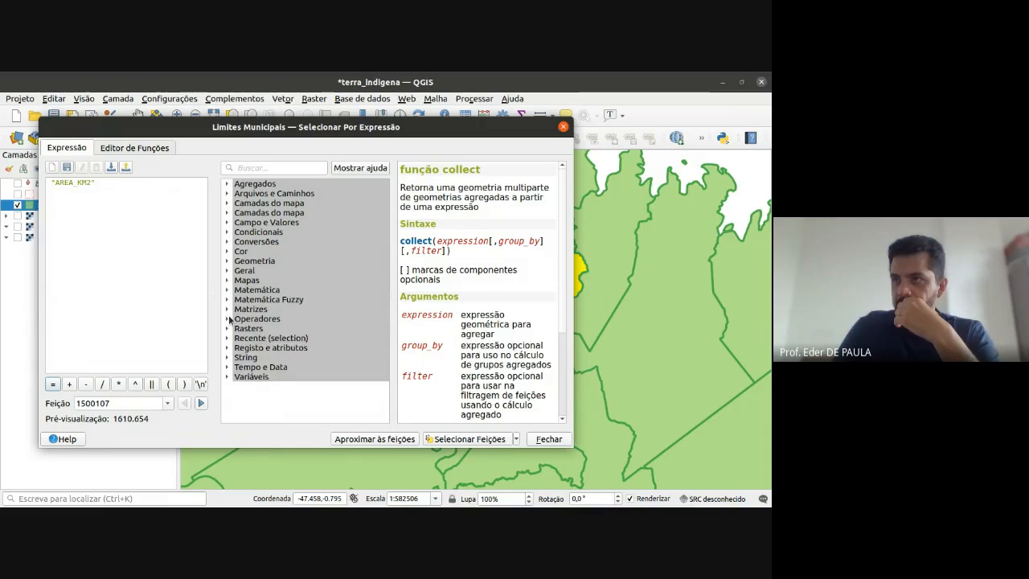
click(228, 318)
scroll(326, 272, down, 1)
scroll(327, 272, down, 1)
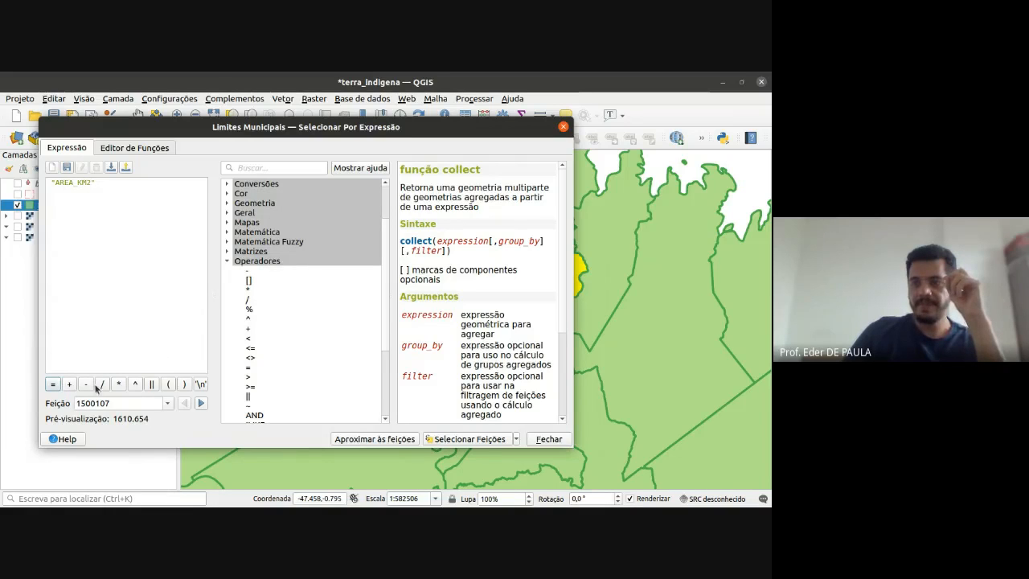
scroll(286, 318, down, 3)
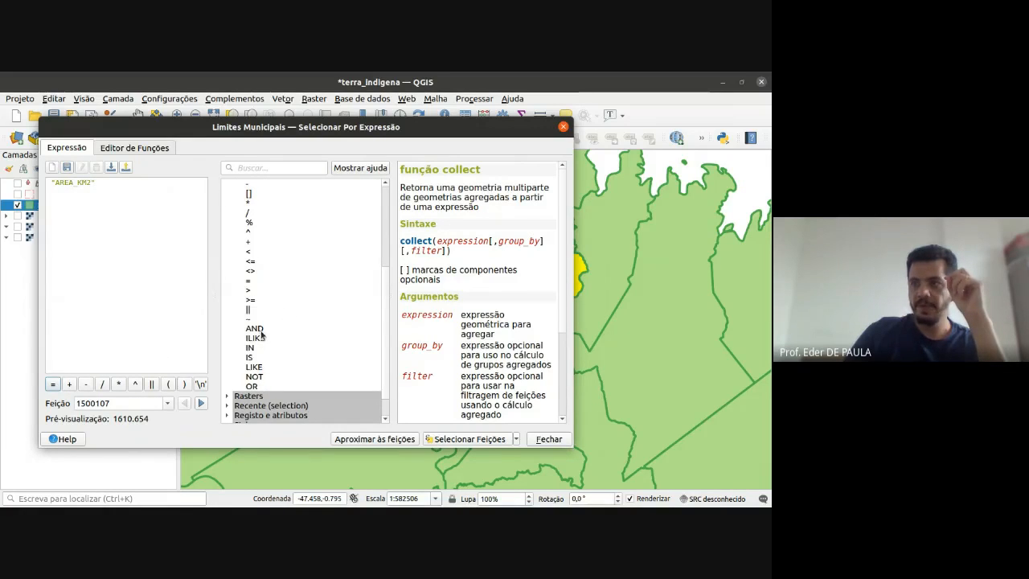
- Examine the help descriptions and examples of the logical and text operators AND, ILIKE, IN, IS, LIKE, NOT and OR
click(263, 328)
click(261, 338)
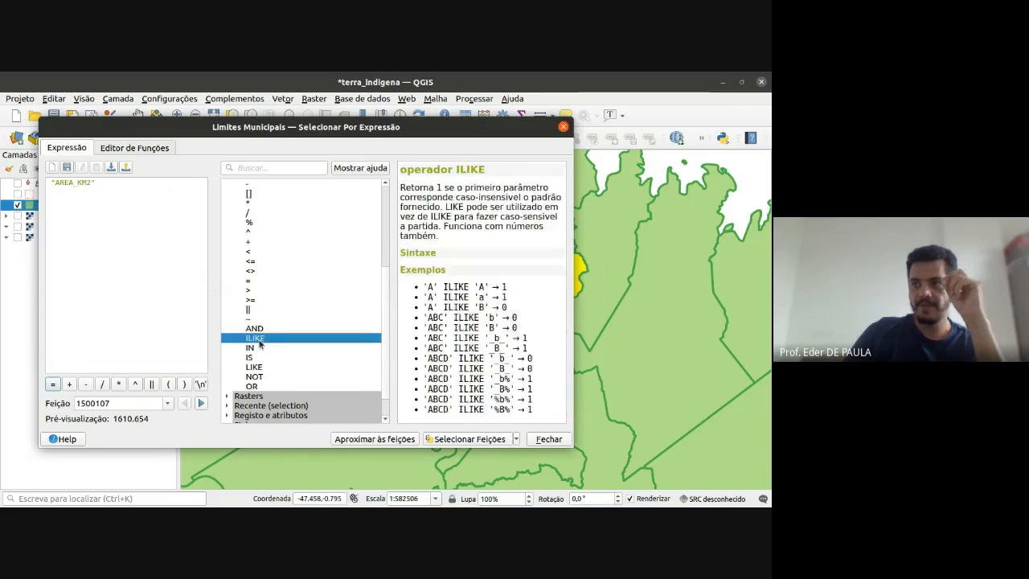
click(255, 348)
click(255, 358)
click(257, 367)
click(261, 376)
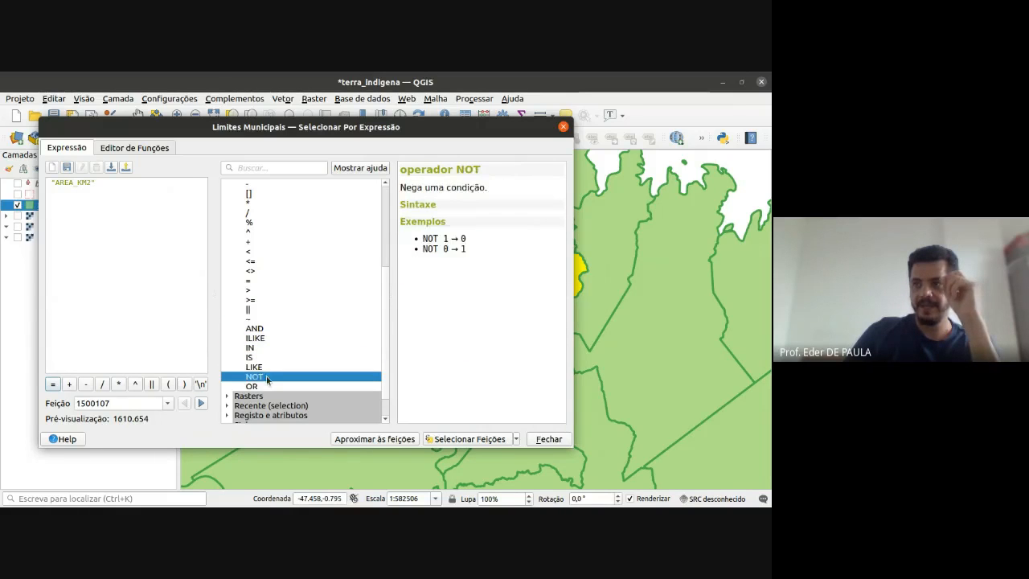
click(263, 385)
click(262, 376)
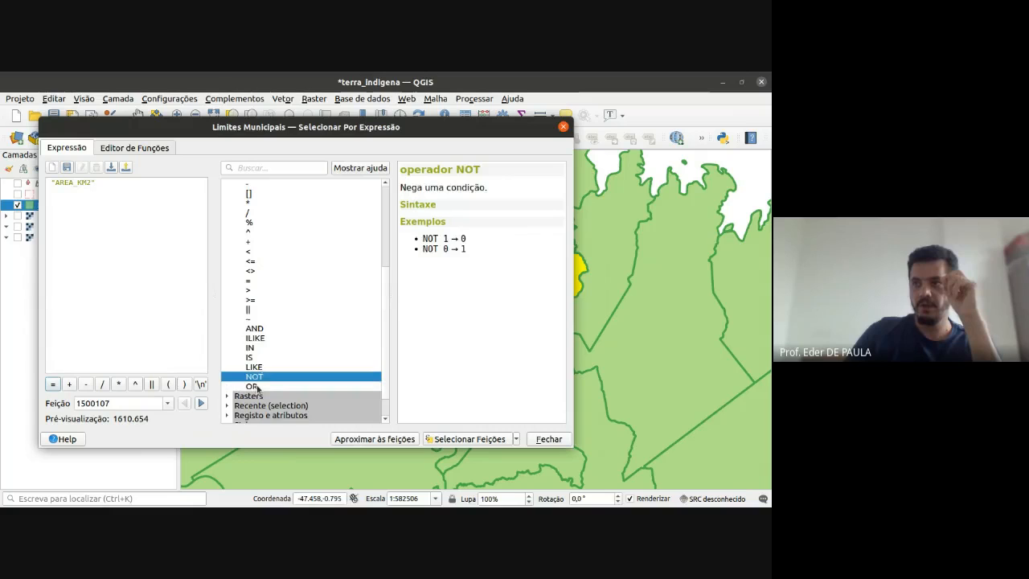
click(263, 329)
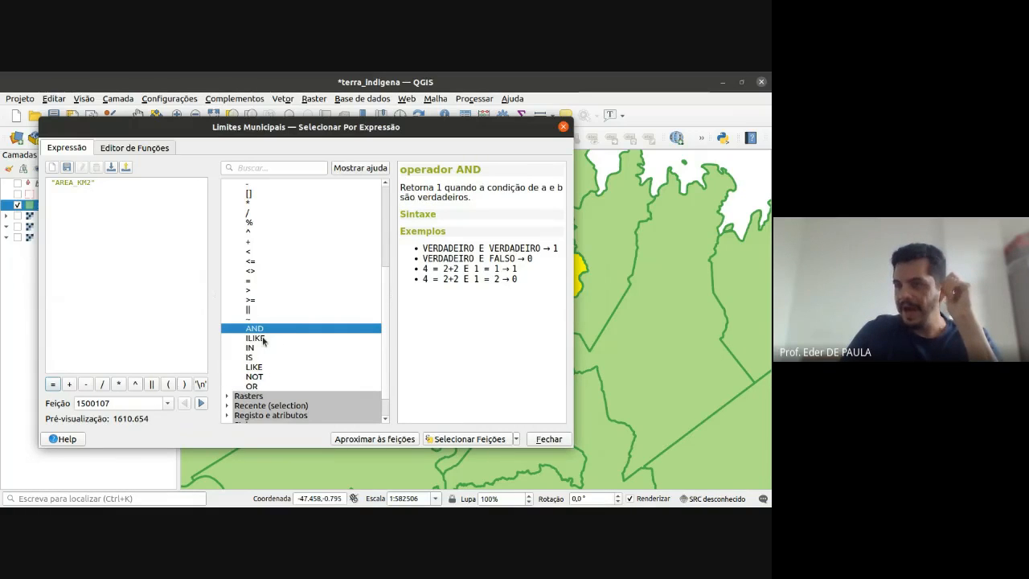
click(263, 339)
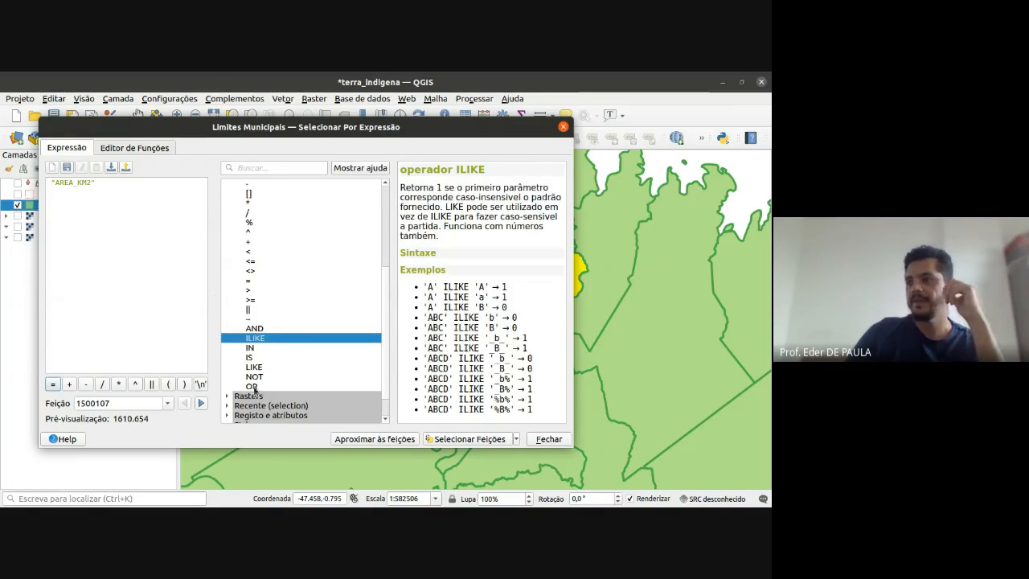
click(252, 387)
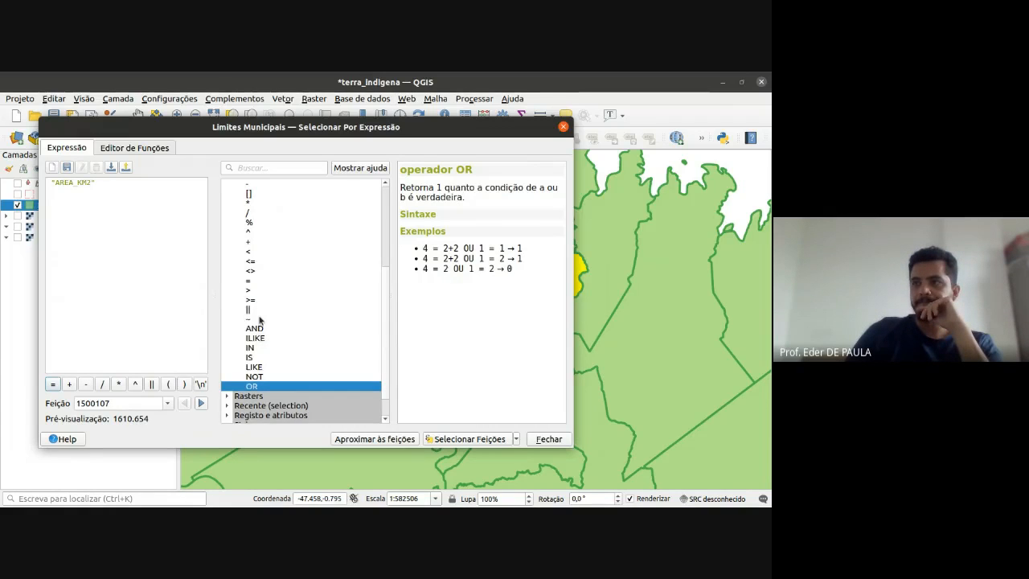
- Append the >= operator after AREA_KM2 in the expression and collapse the Operadores group
scroll(258, 329, up, 2)
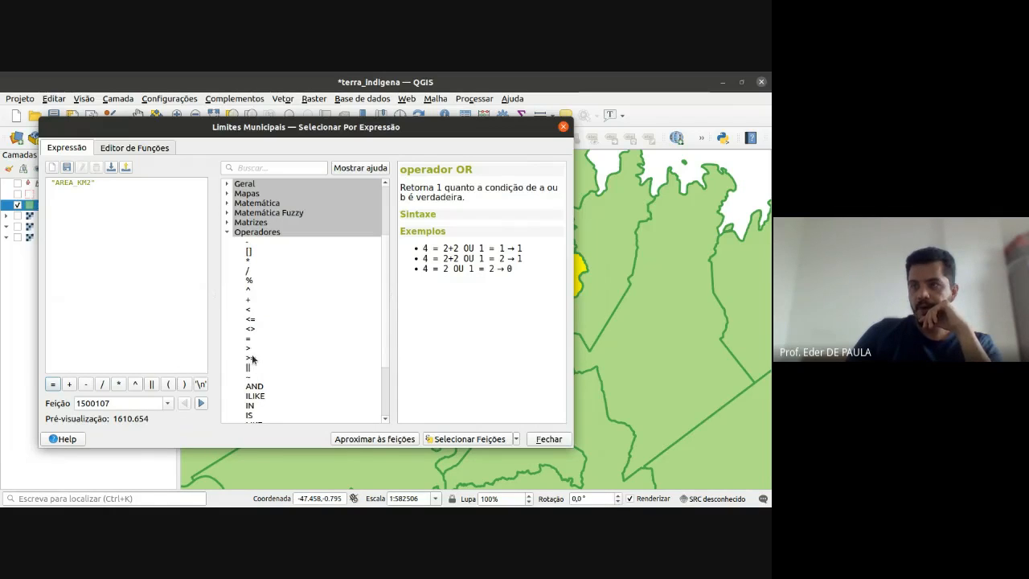
double_click(253, 358)
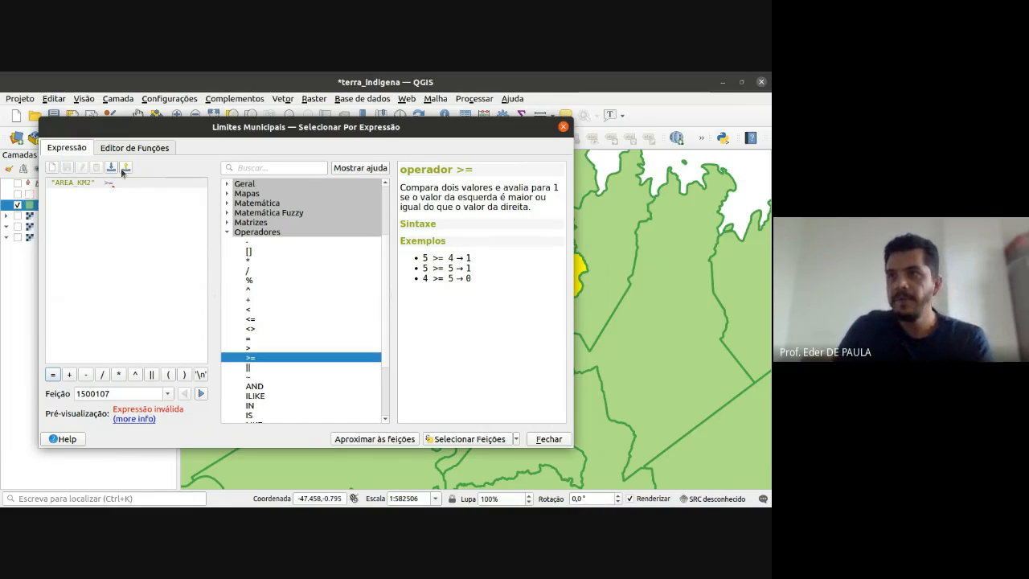
click(228, 231)
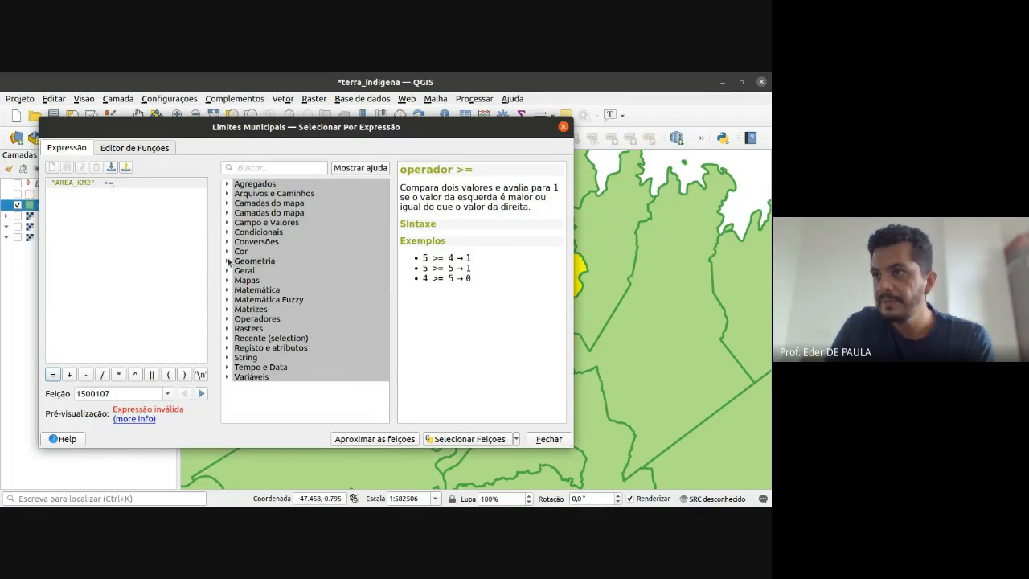
- Reopen the AREA_KM2 field under Campo e Valores, load its unique values and look through the areas
click(227, 222)
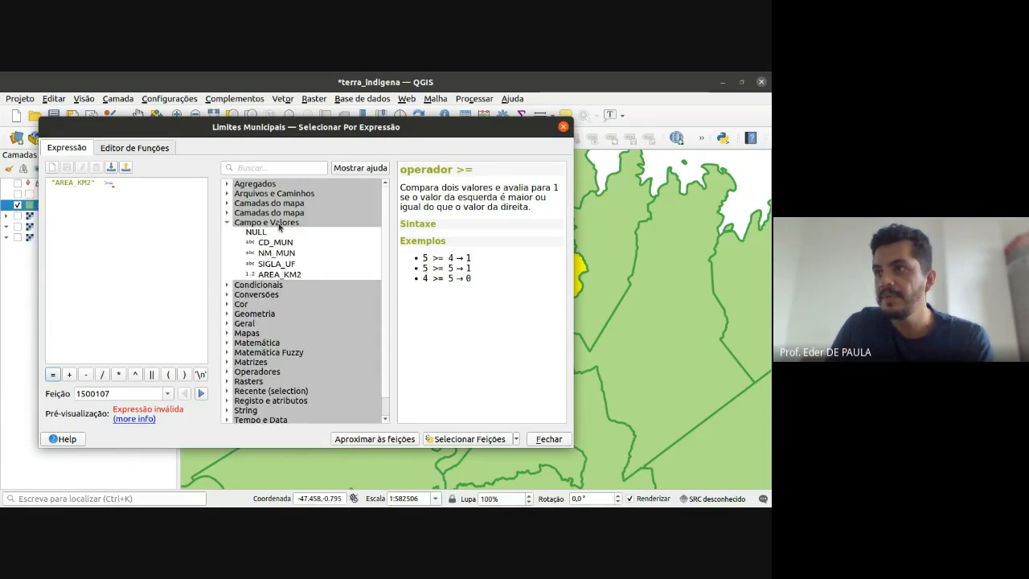
click(261, 222)
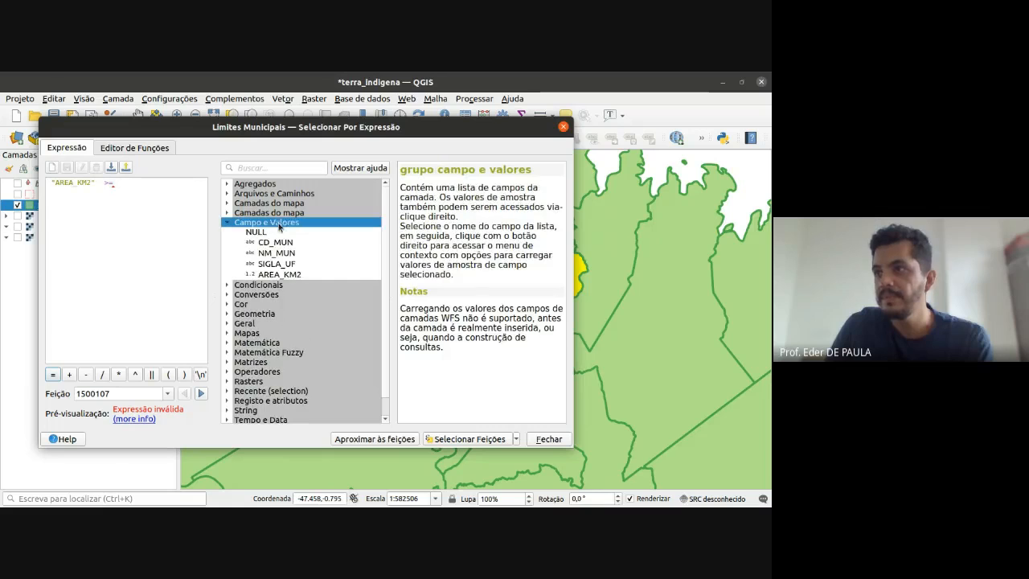
click(291, 275)
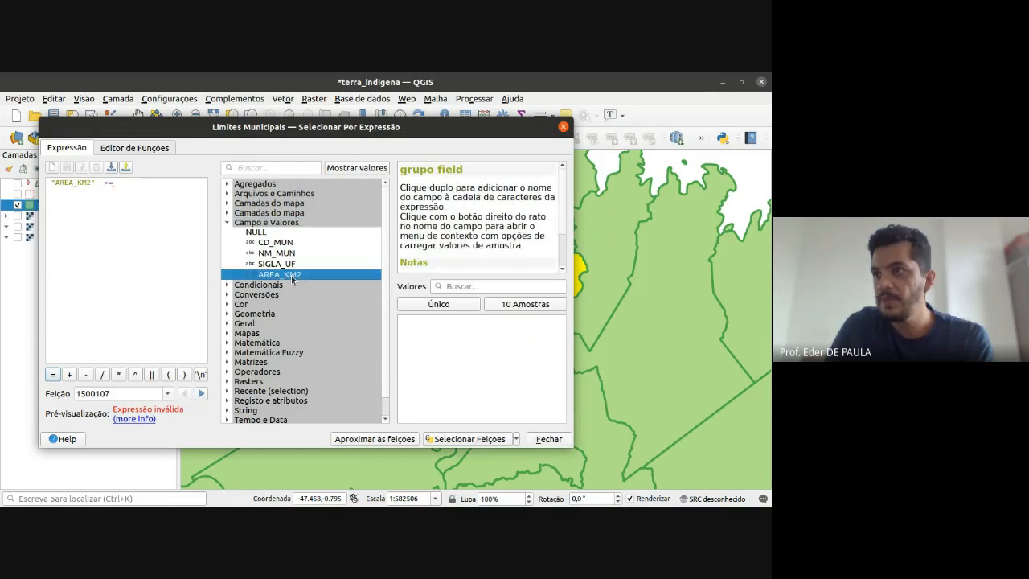
click(458, 305)
scroll(473, 345, down, 10)
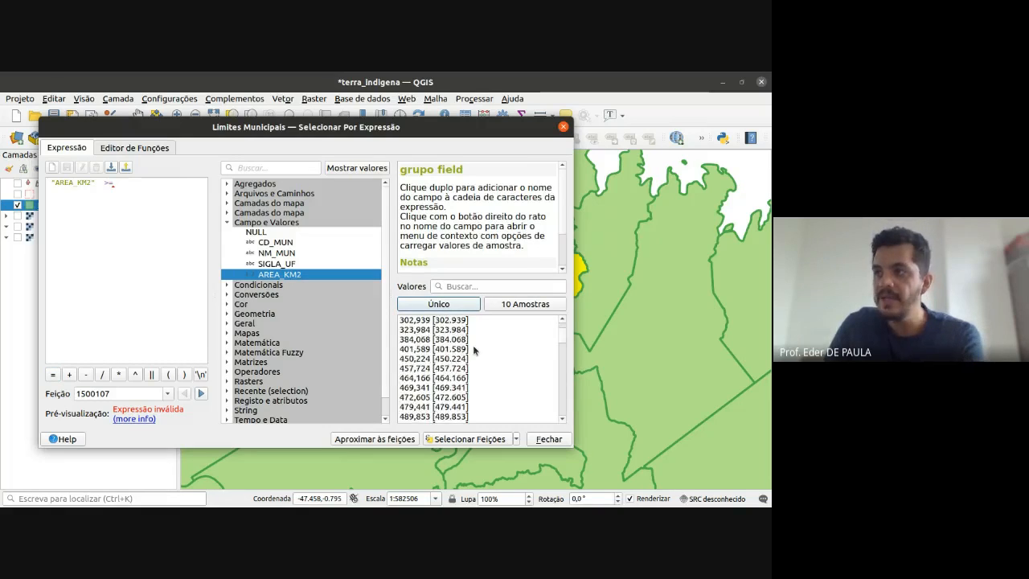
scroll(475, 340, down, 10)
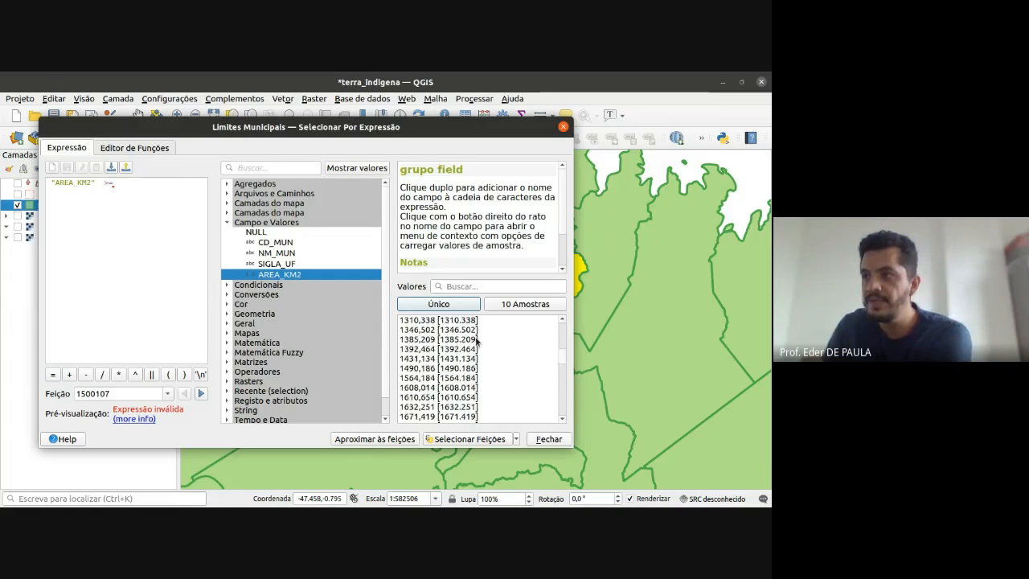
scroll(485, 346, down, 10)
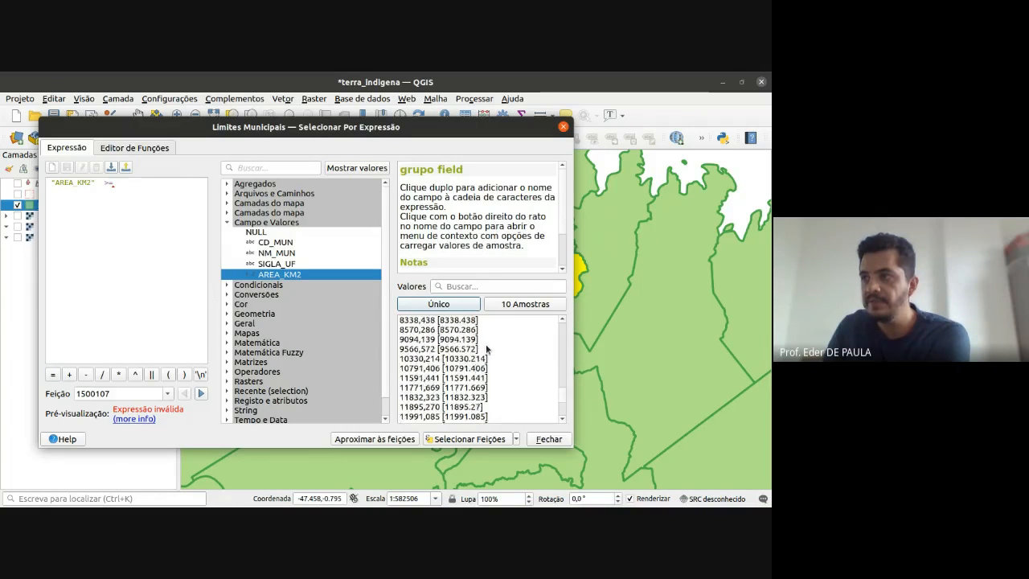
- Look through the sample and unique AREA_KM2 values and append 10330.214 after the >= operator in the expression
click(536, 309)
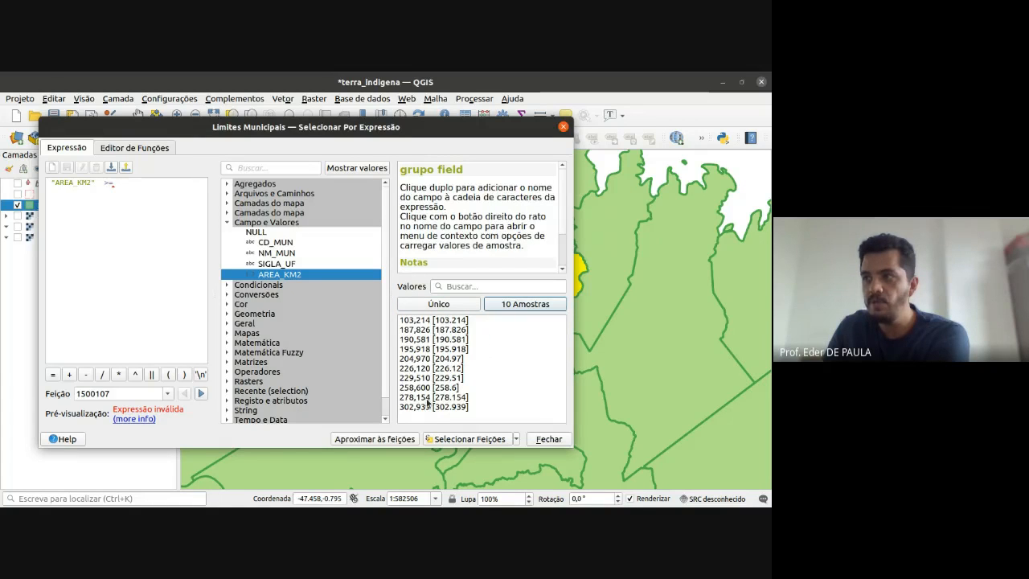
click(441, 307)
scroll(440, 362, down, 5)
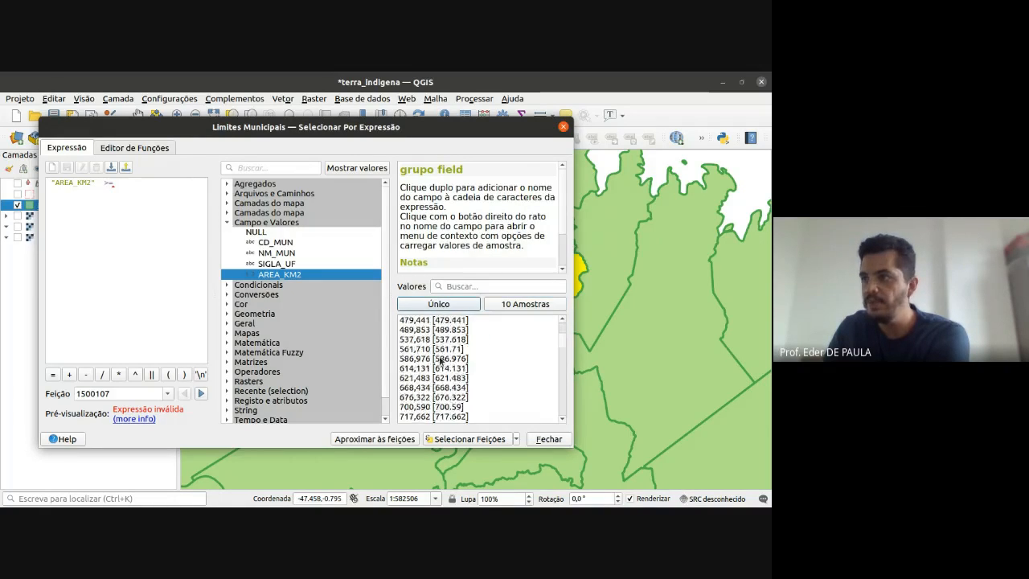
scroll(442, 362, down, 10)
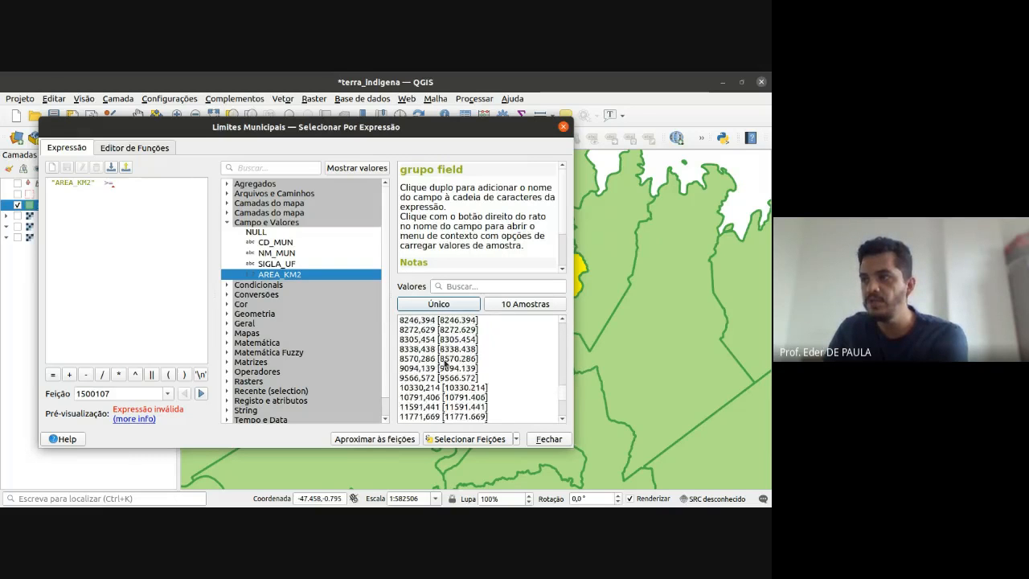
scroll(444, 363, down, 3)
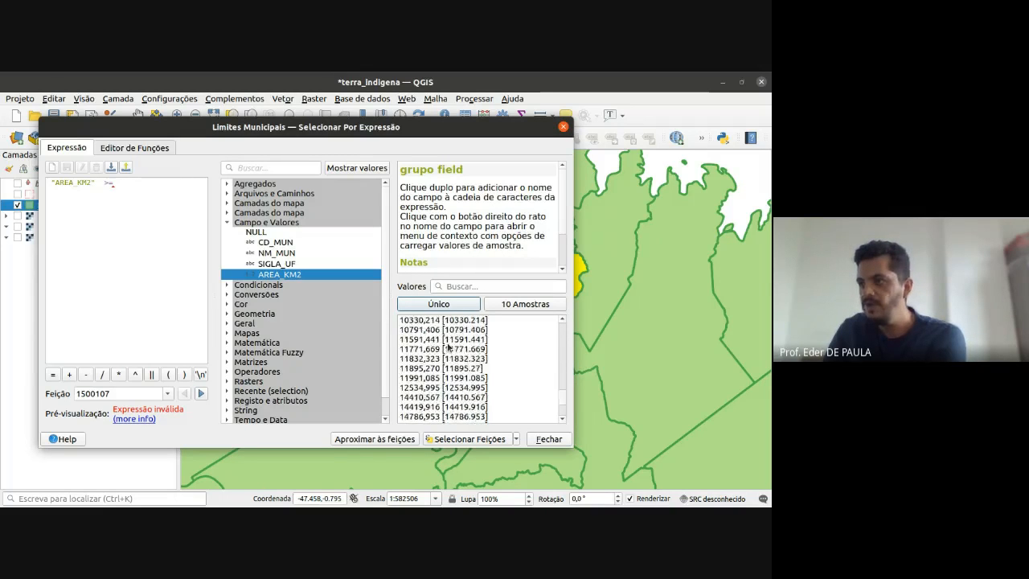
scroll(449, 347, down, 5)
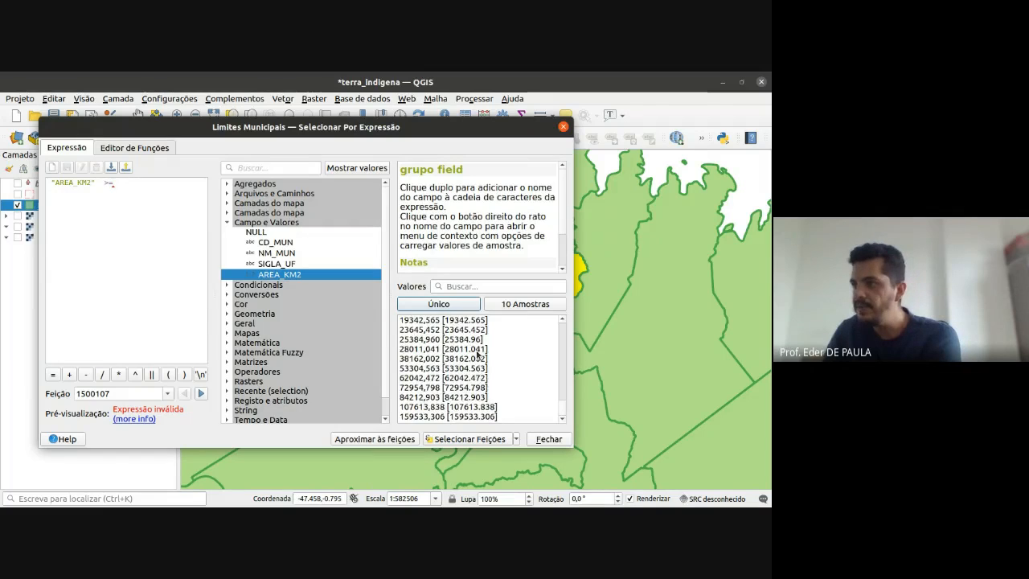
scroll(470, 357, up, 6)
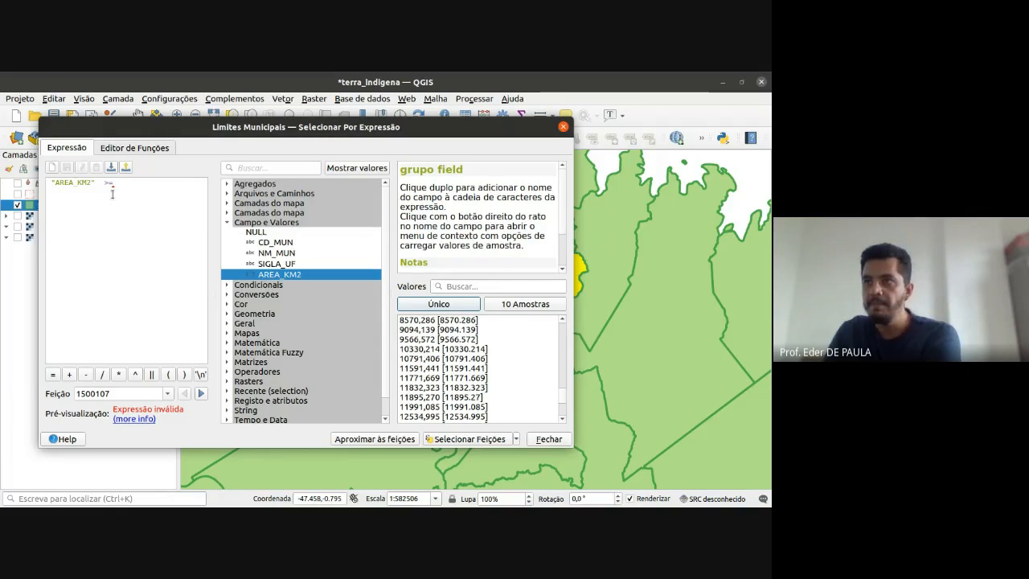
double_click(430, 354)
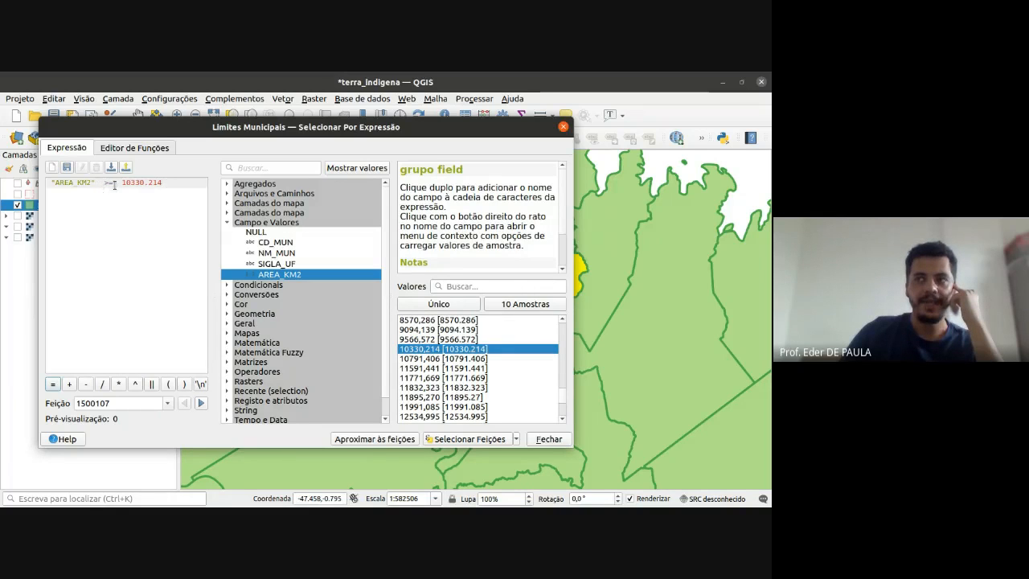
- Try enclosing the value 10330.214 in single quotes and remove the quotes again
click(119, 182)
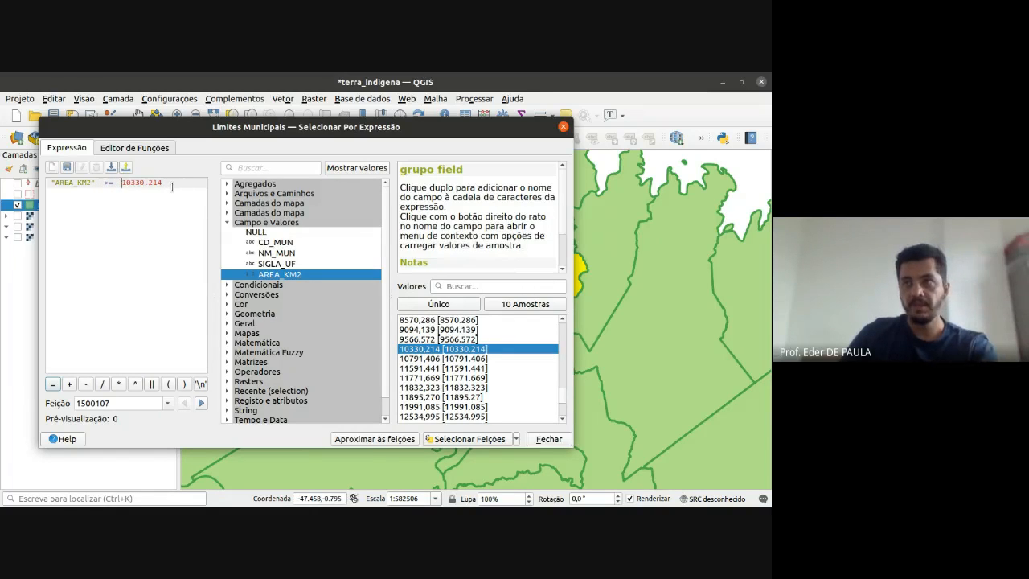
text(')
text(')
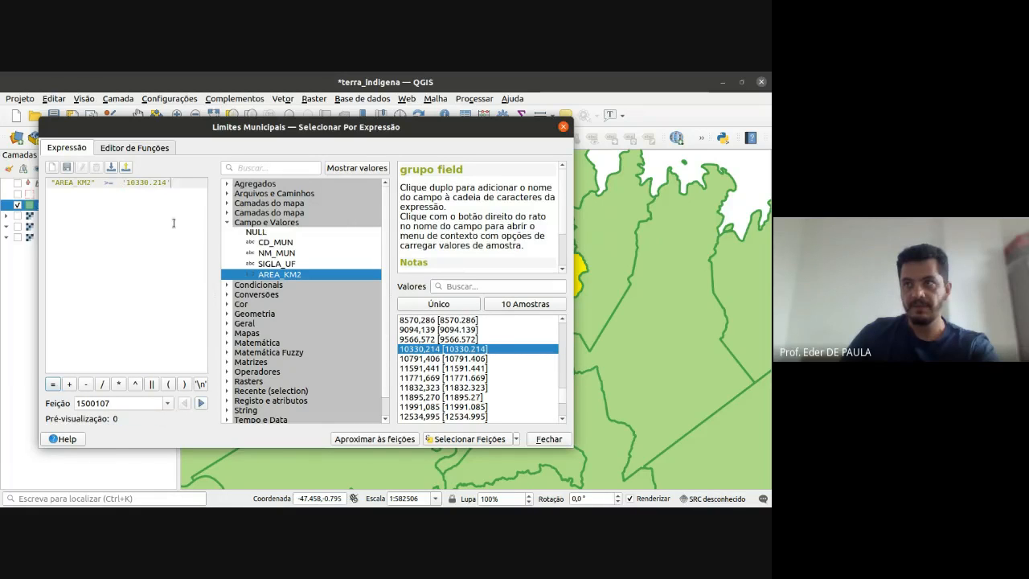
click(126, 183)
key(BackSpace)
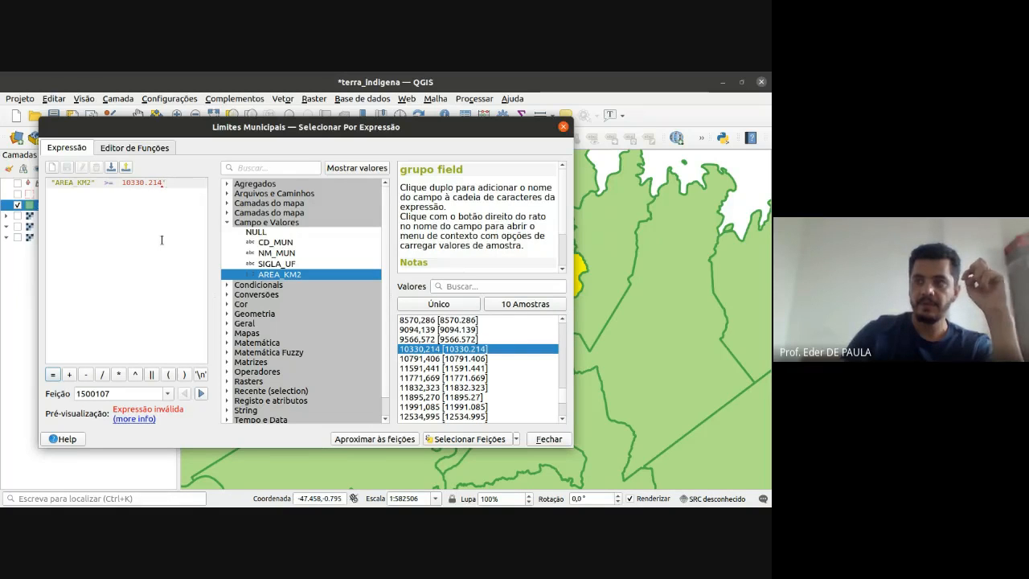
key(BackSpace)
text(')
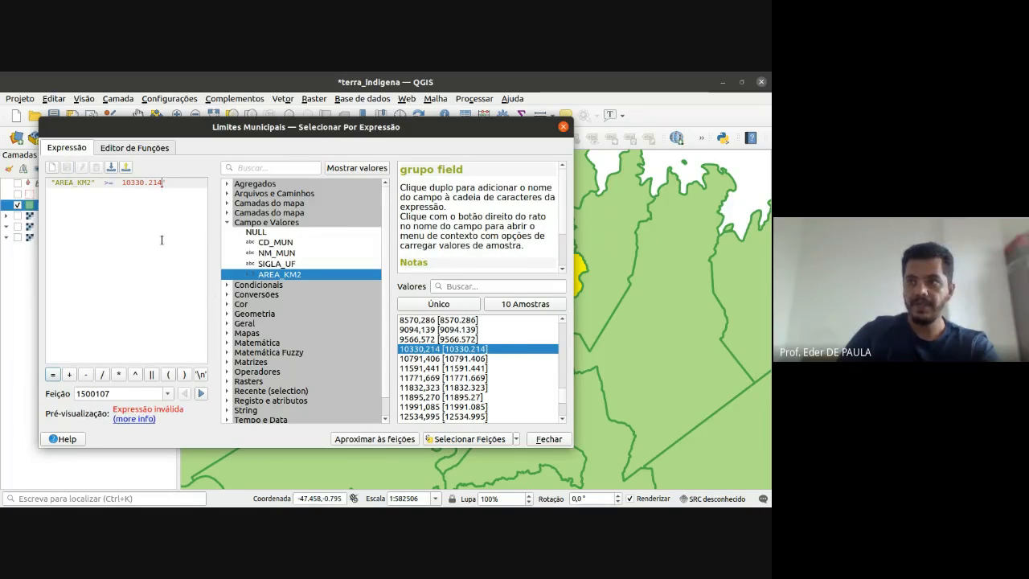
text(')
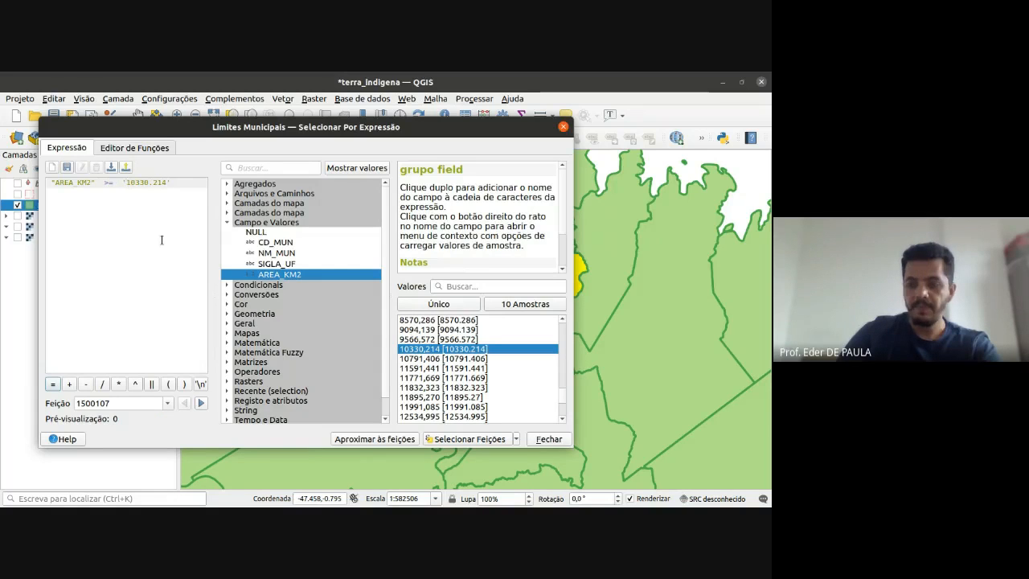
key(BackSpace)
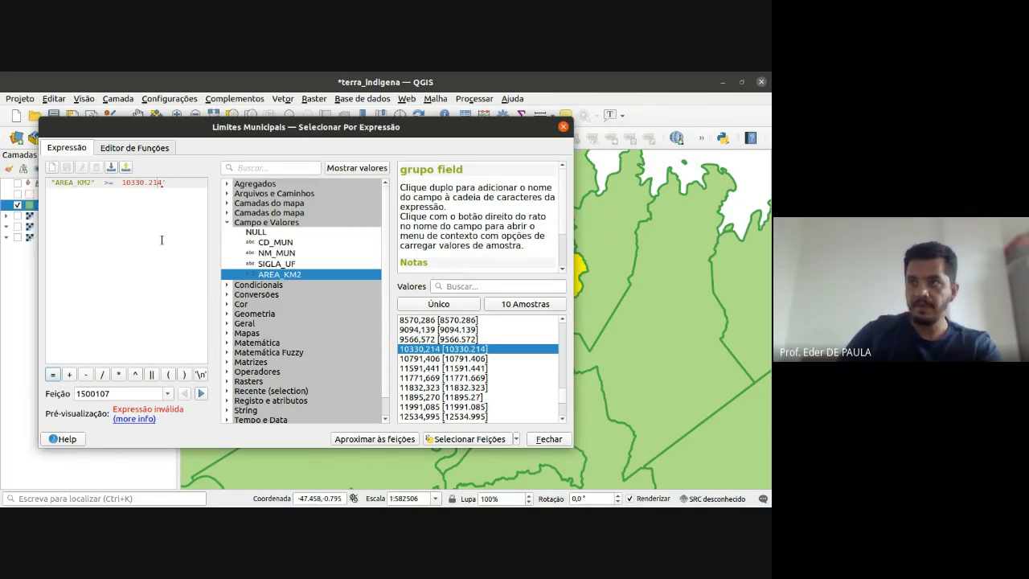
key(BackSpace)
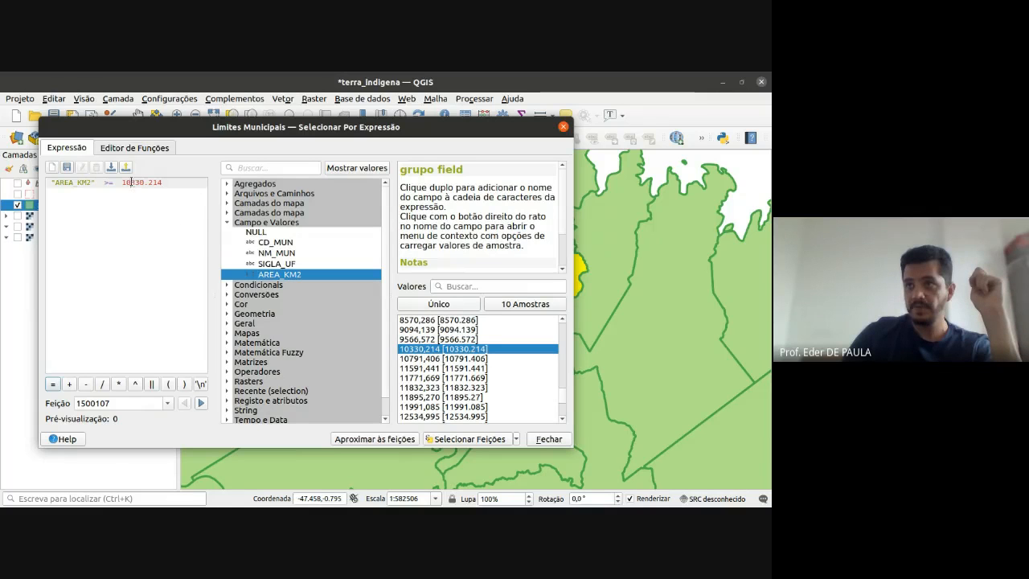
- Set the area threshold in the expression to 10000
drag(131, 182, 164, 191)
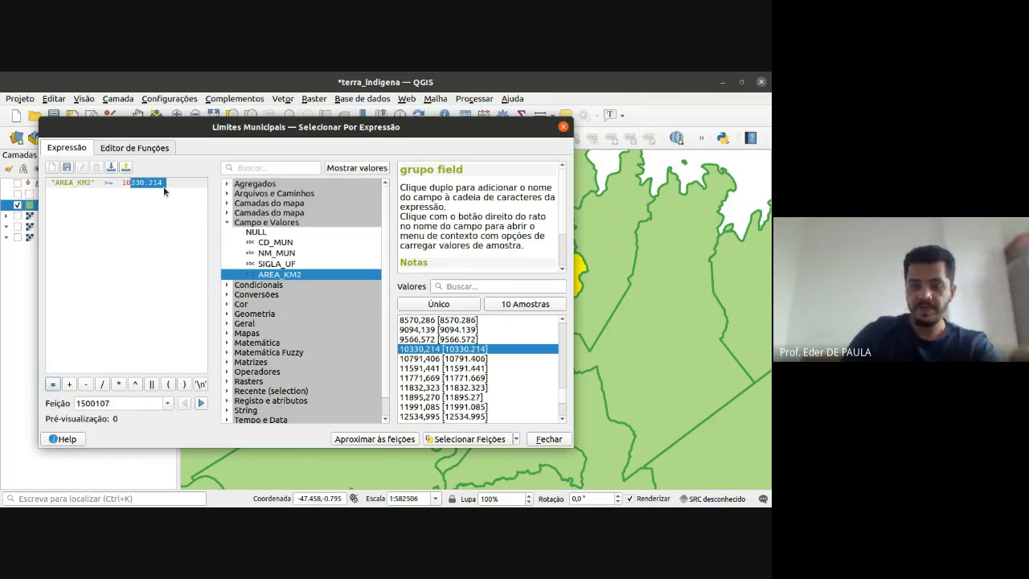
text(0000)
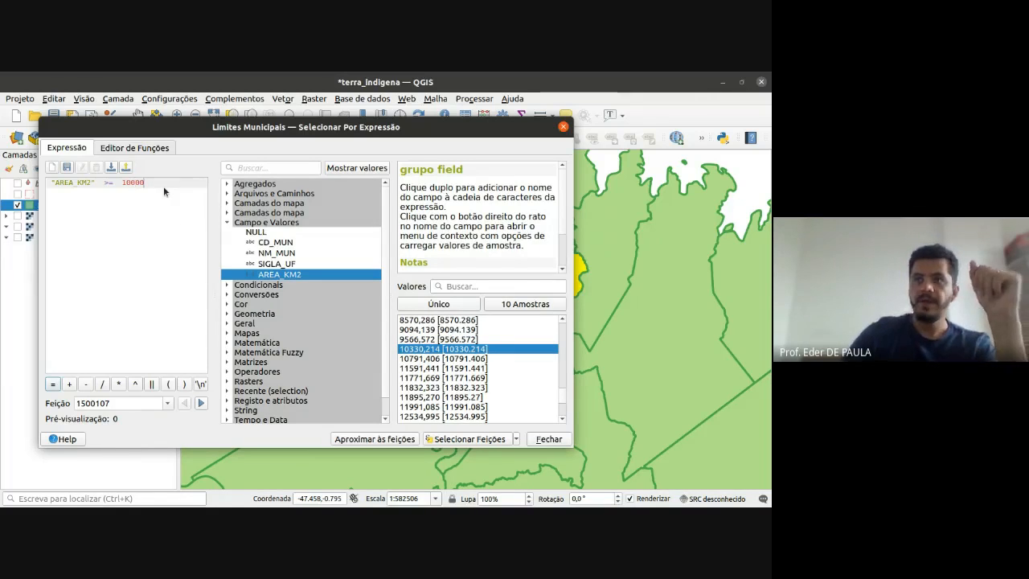
click(118, 183)
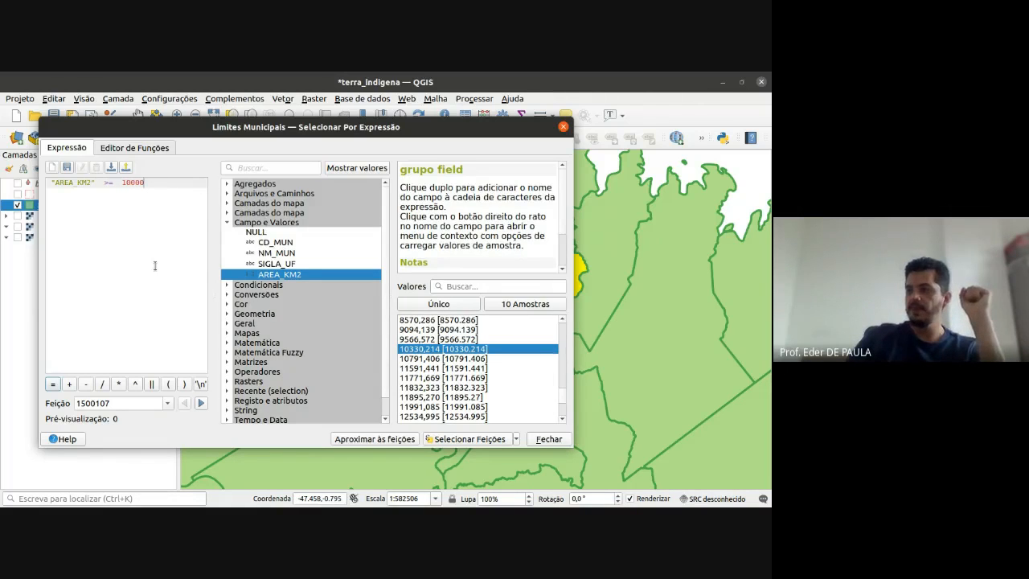
- Select the municipalities matching the expression, close the dialog and view the selection on the whole map
click(444, 440)
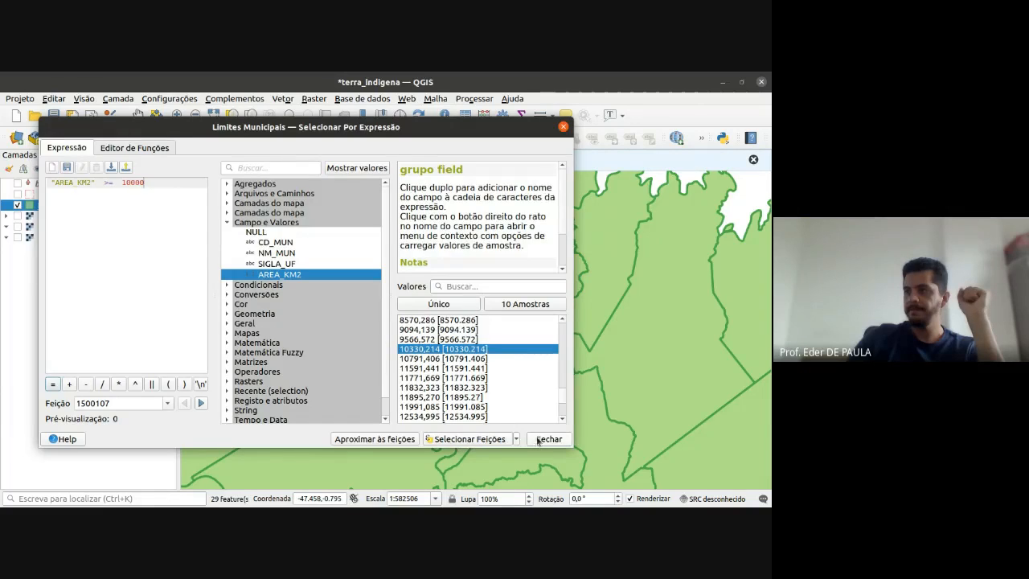
click(548, 439)
scroll(490, 386, down, 5)
scroll(490, 388, up, 2)
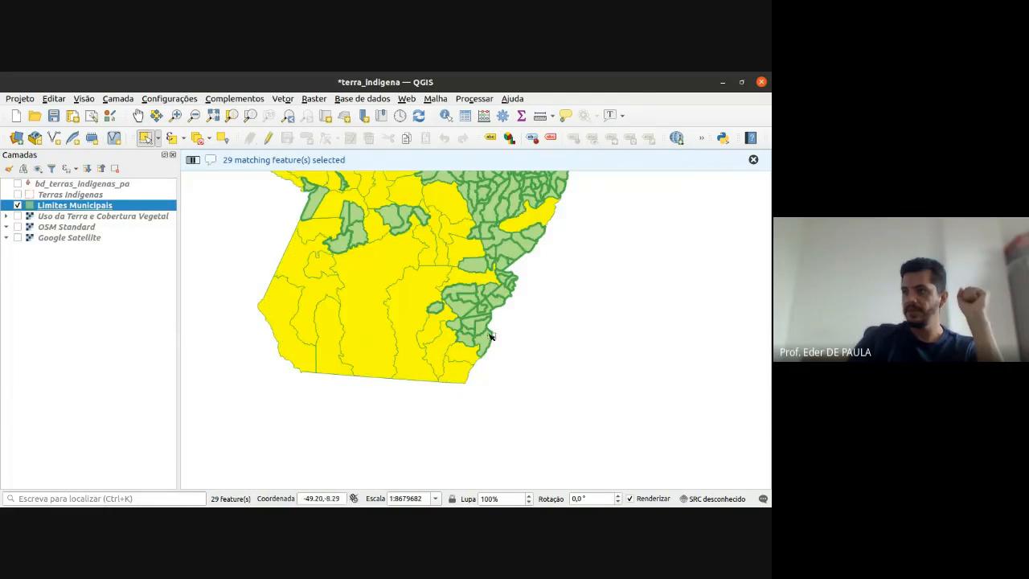
scroll(490, 336, up, 1)
scroll(555, 330, up, 1)
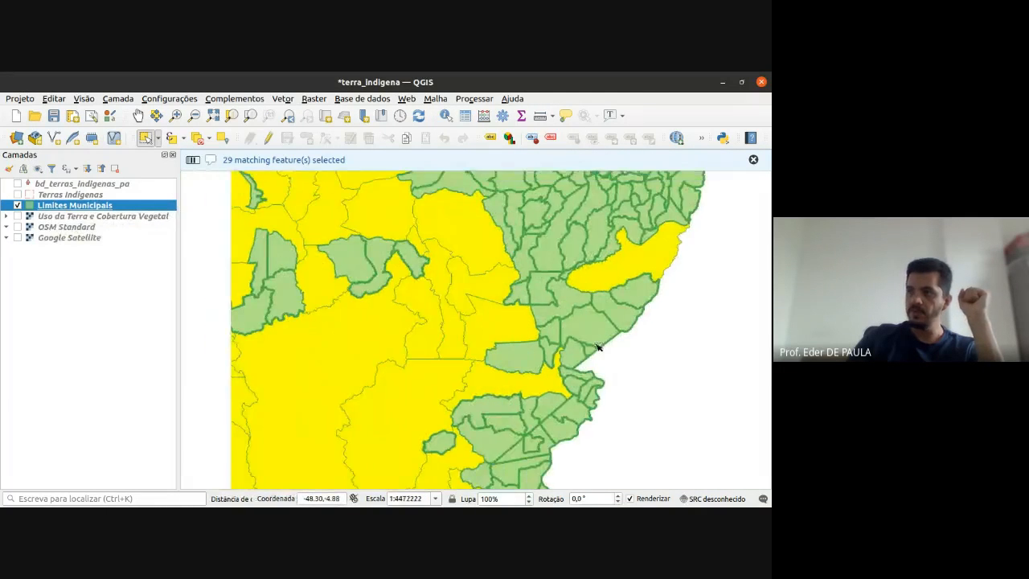
scroll(426, 323, down, 1)
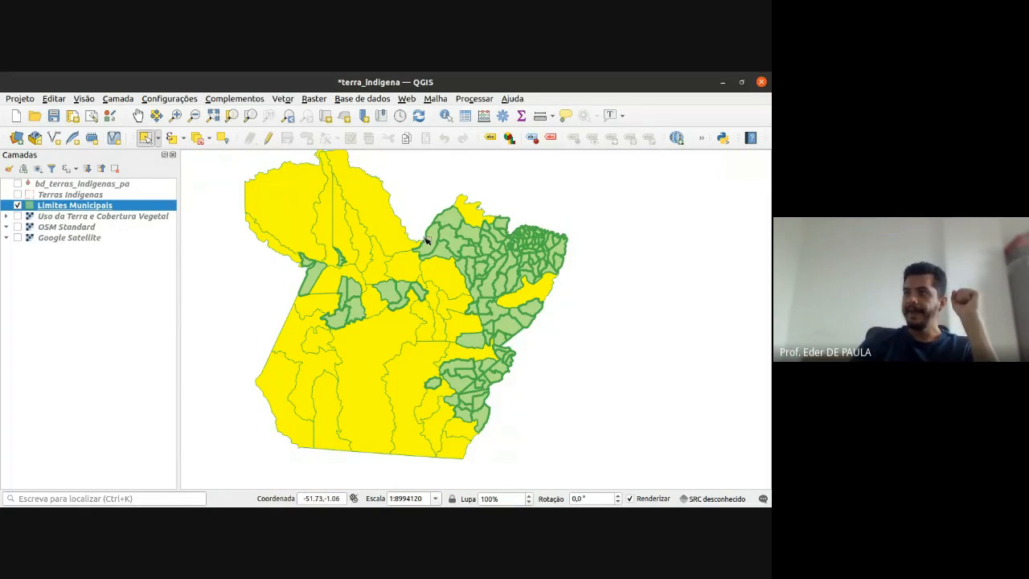
- Reopen selection by expression, reuse the recent "AREA_KM2" >= 10000 expression with the threshold changed to 30000, and select the matching municipalities
click(174, 138)
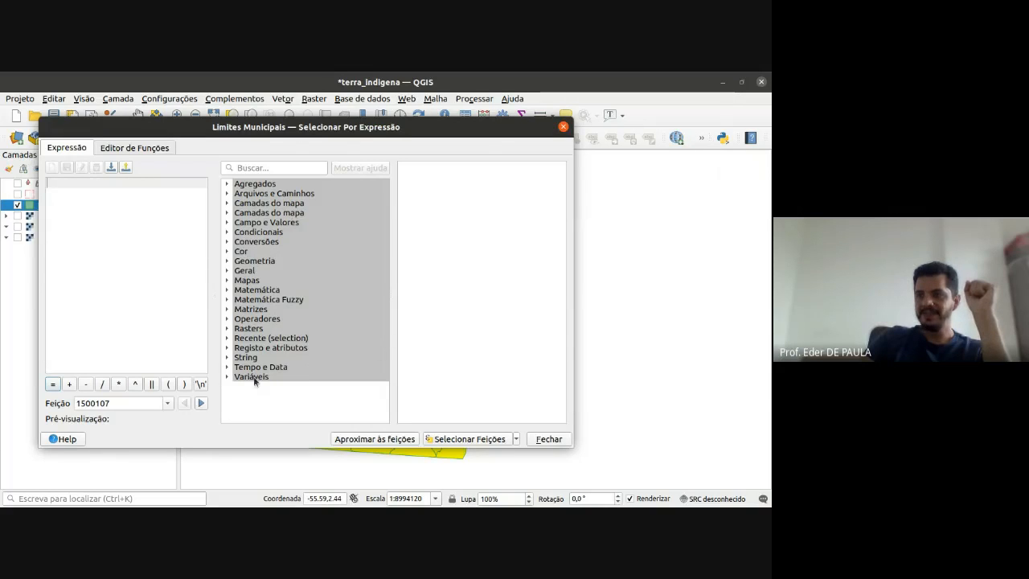
click(230, 337)
click(228, 339)
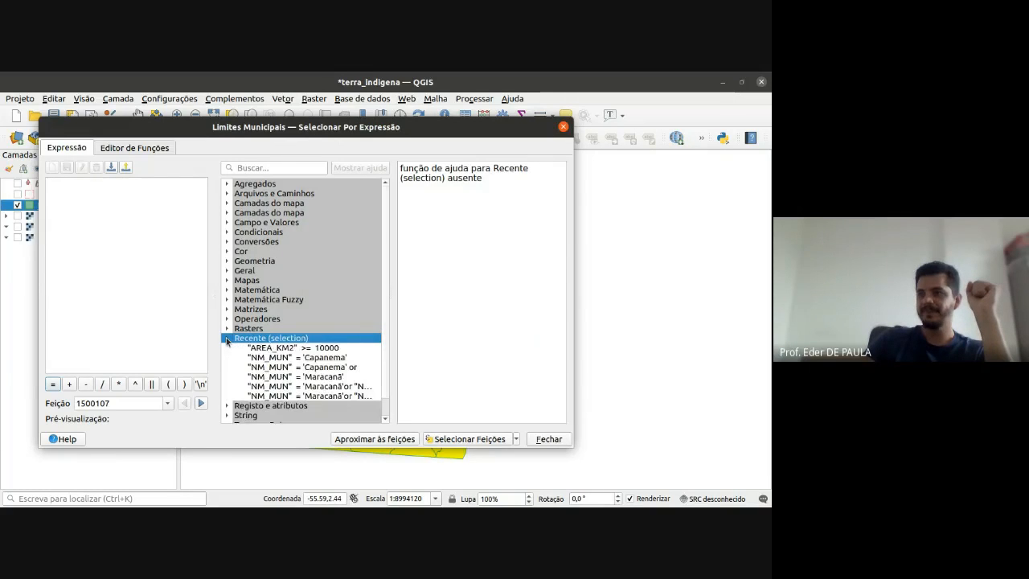
double_click(285, 349)
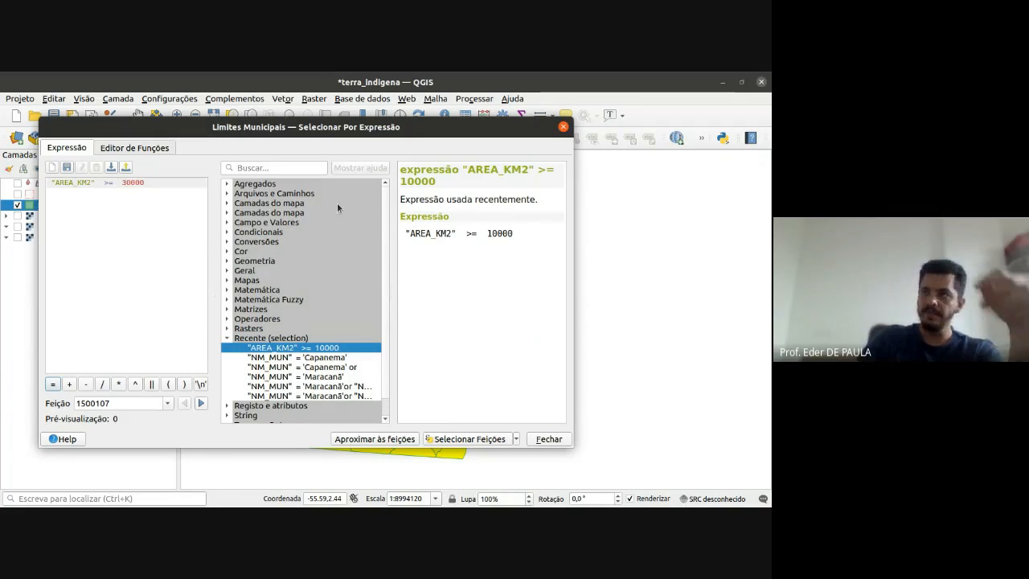
click(487, 440)
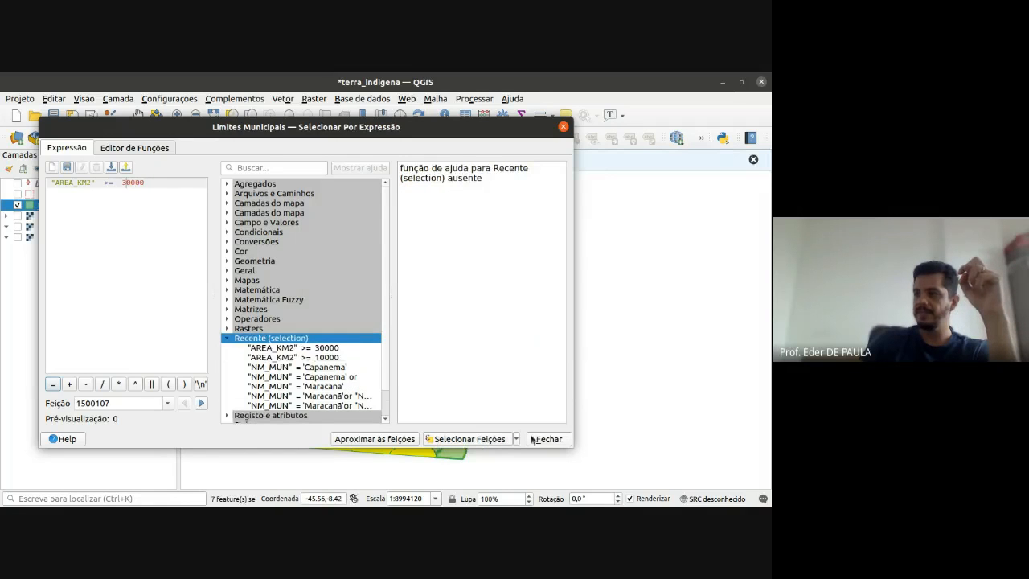
- Move the expression dialog aside to view the selected municipalities on the map, and bring it back
drag(441, 128, 485, 146)
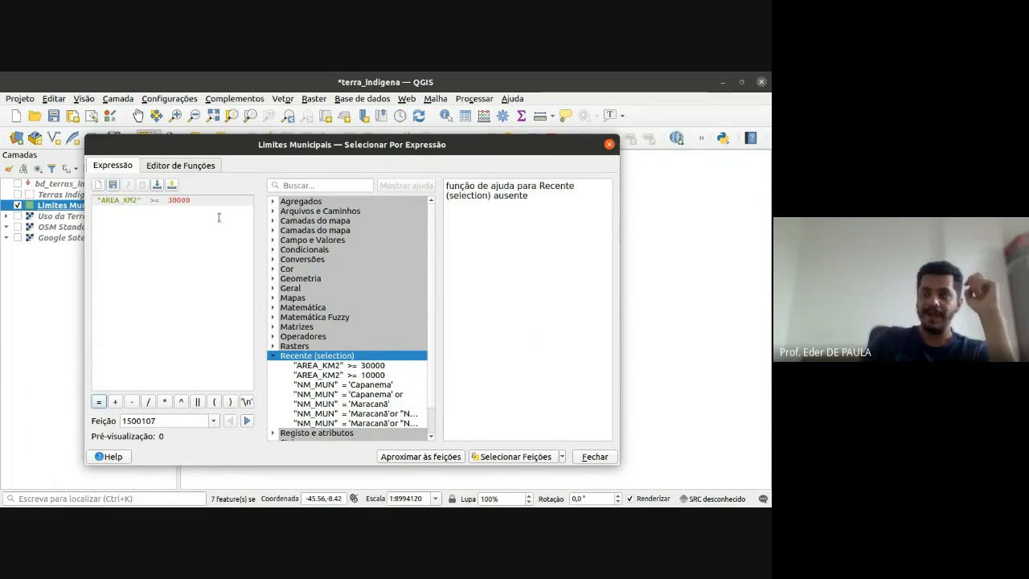
drag(447, 145, 540, 445)
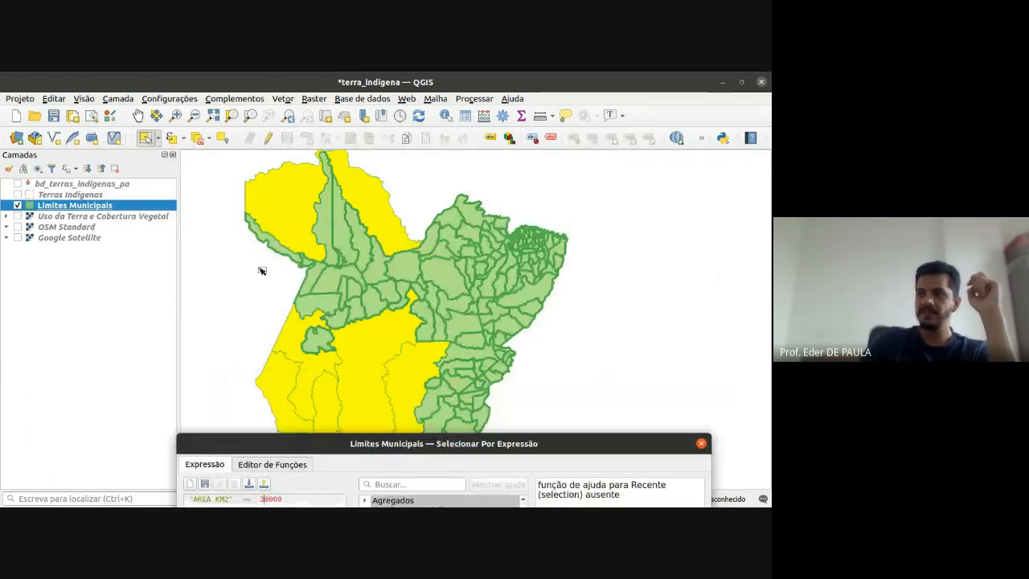
drag(470, 450, 390, 151)
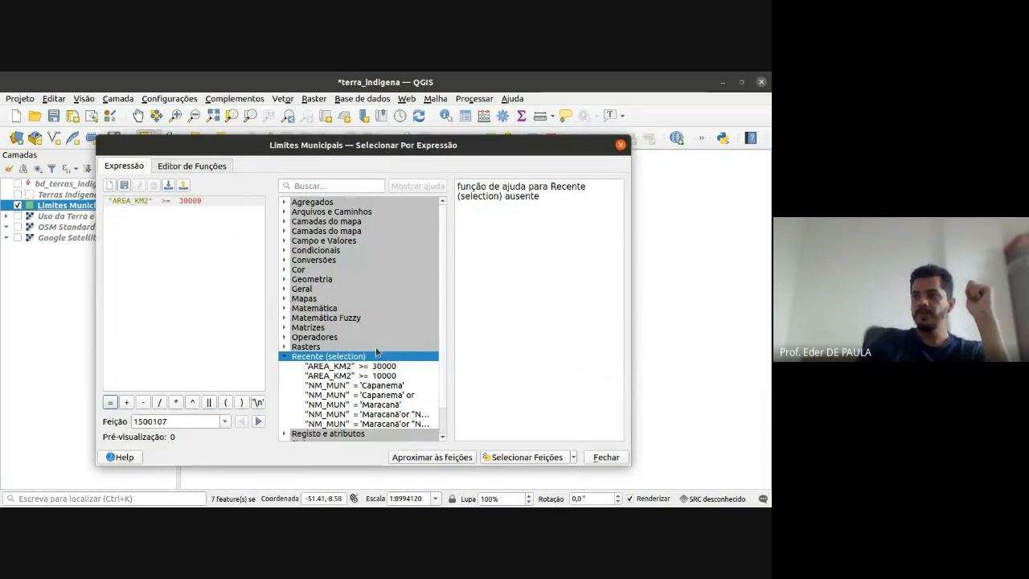
- Look through the Operadores, Matrizes, Matemática Fuzzy, Matemática and Mapas function groups and close the expression dialog
click(284, 357)
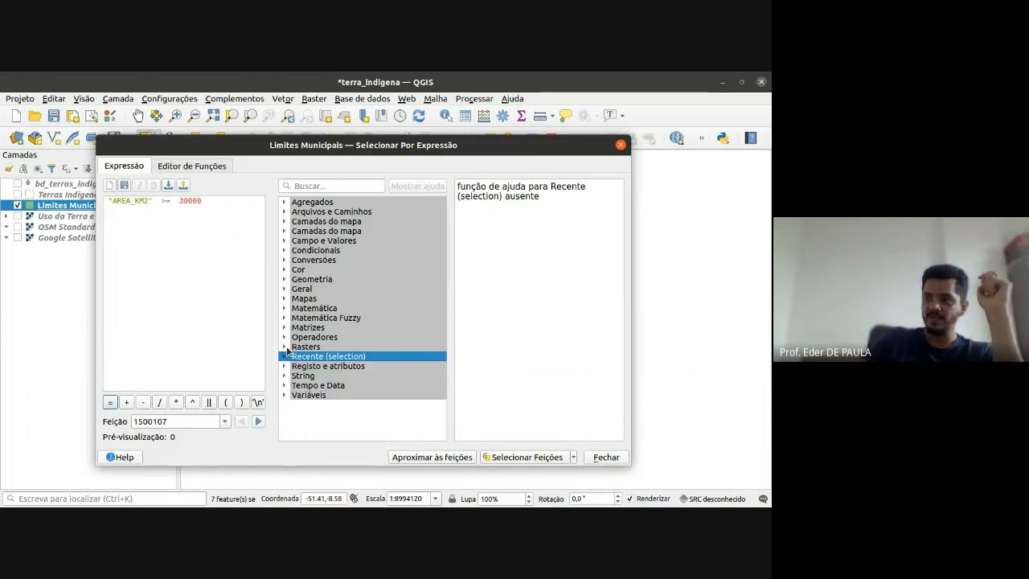
click(283, 337)
click(283, 336)
click(283, 327)
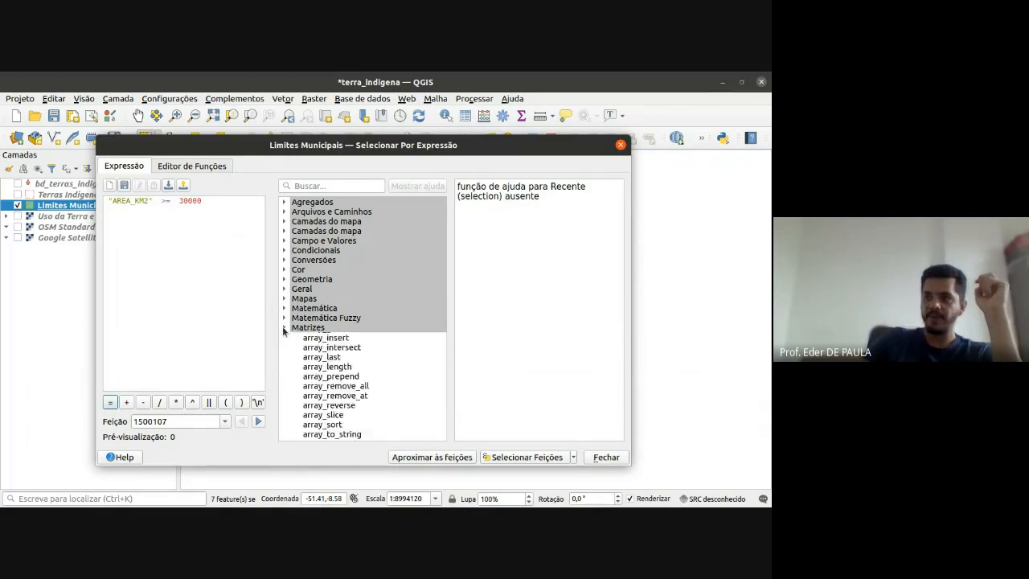
click(283, 327)
click(283, 317)
click(283, 309)
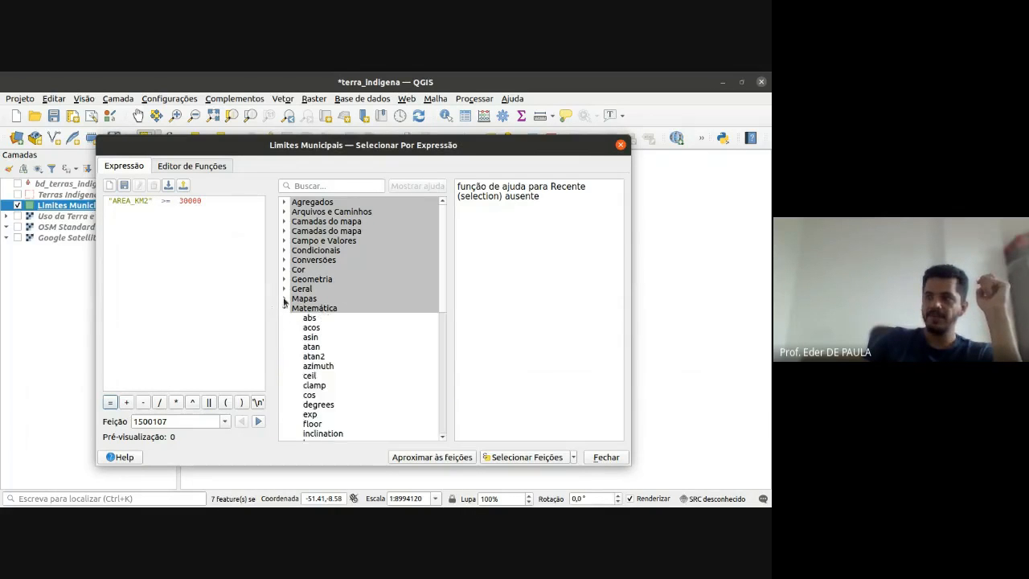
click(283, 298)
click(283, 298)
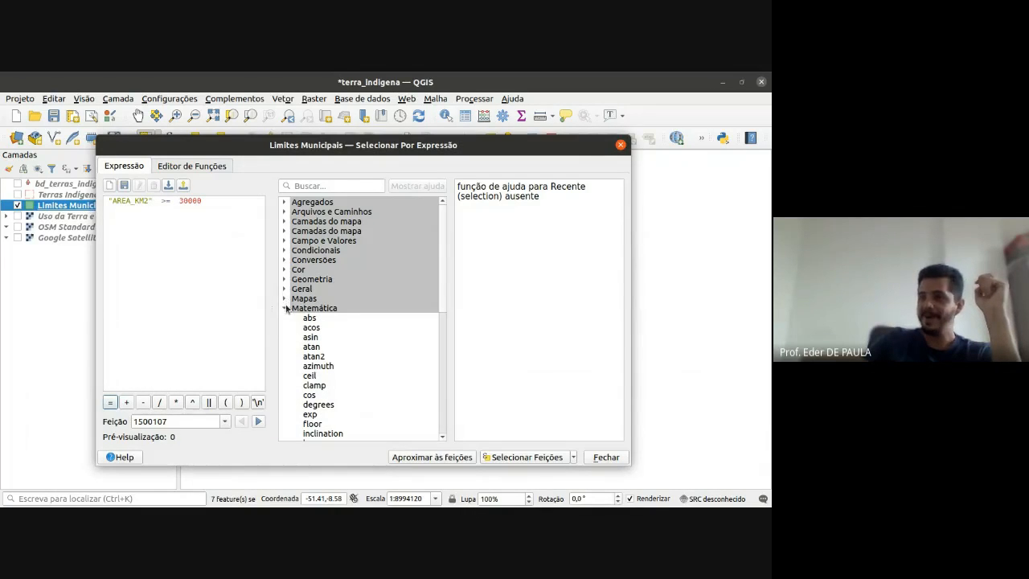
click(284, 307)
click(283, 318)
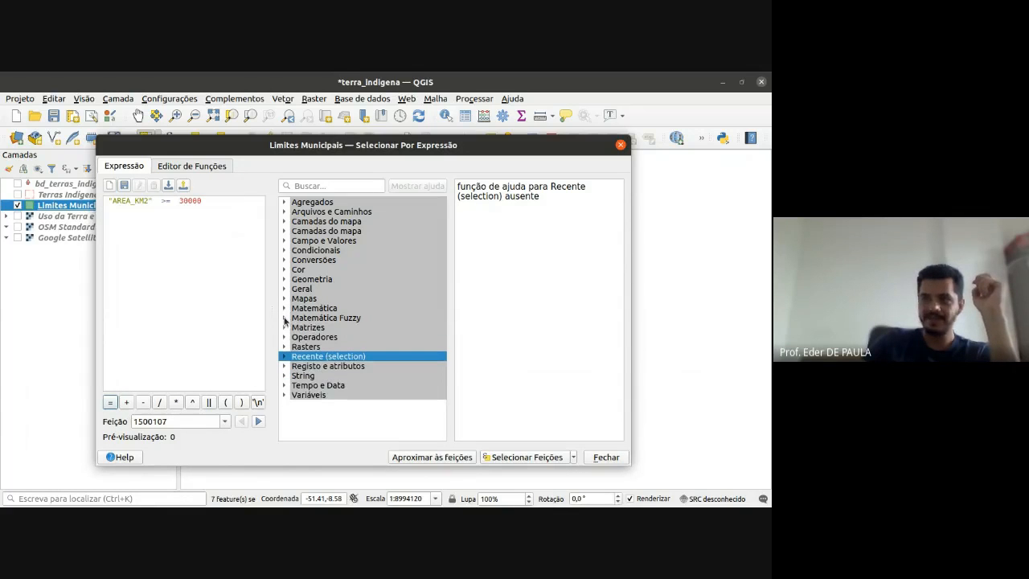
click(284, 327)
click(285, 327)
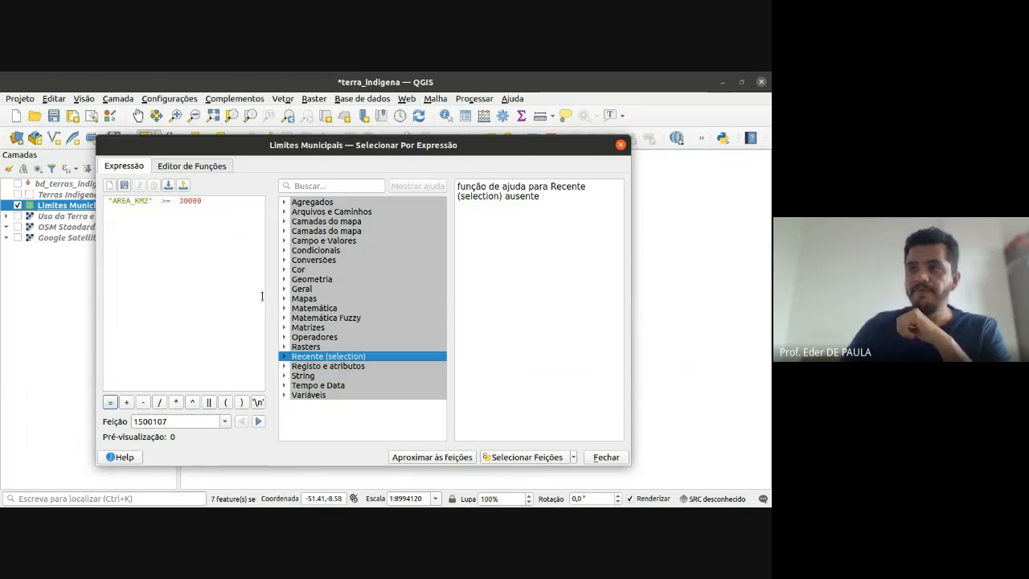
click(620, 145)
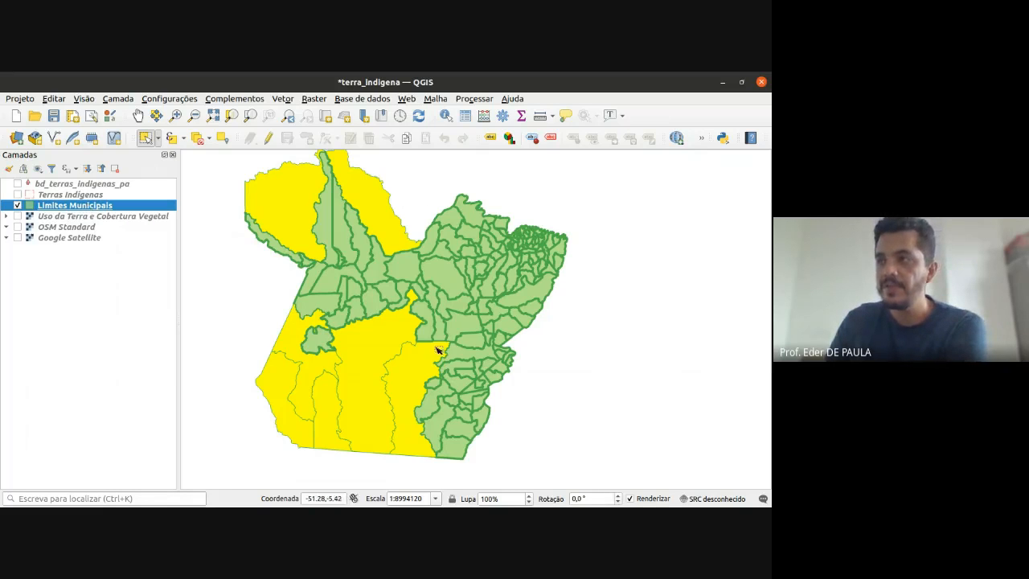
- Make every layer visible, from bd_terras_indigenas_pa and Terras Indigenas to Uso da Terra e Cobertura Vegetal, OSM Standard and Google Satellite
click(17, 205)
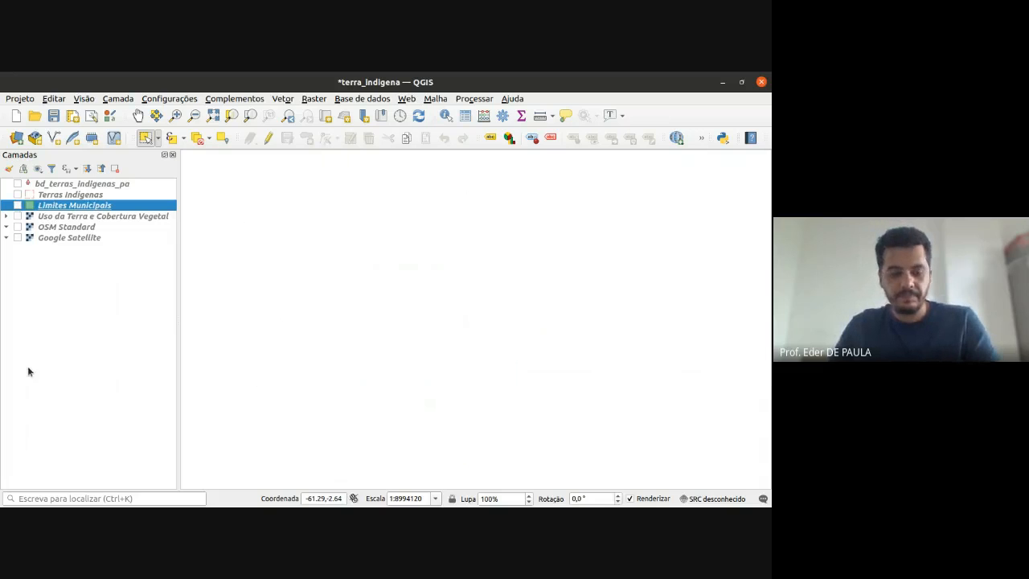
click(17, 184)
click(17, 206)
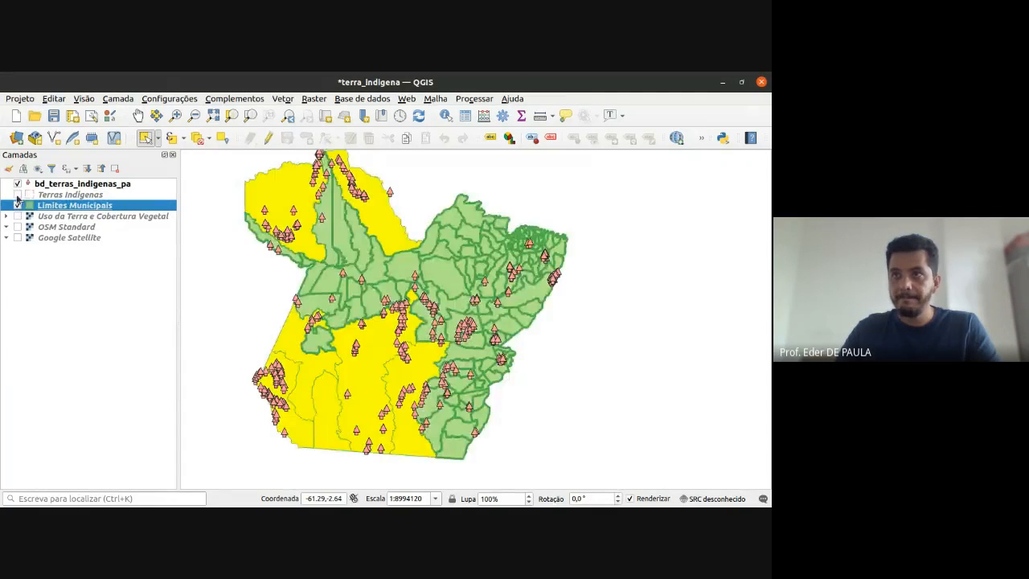
click(17, 195)
click(17, 217)
click(17, 227)
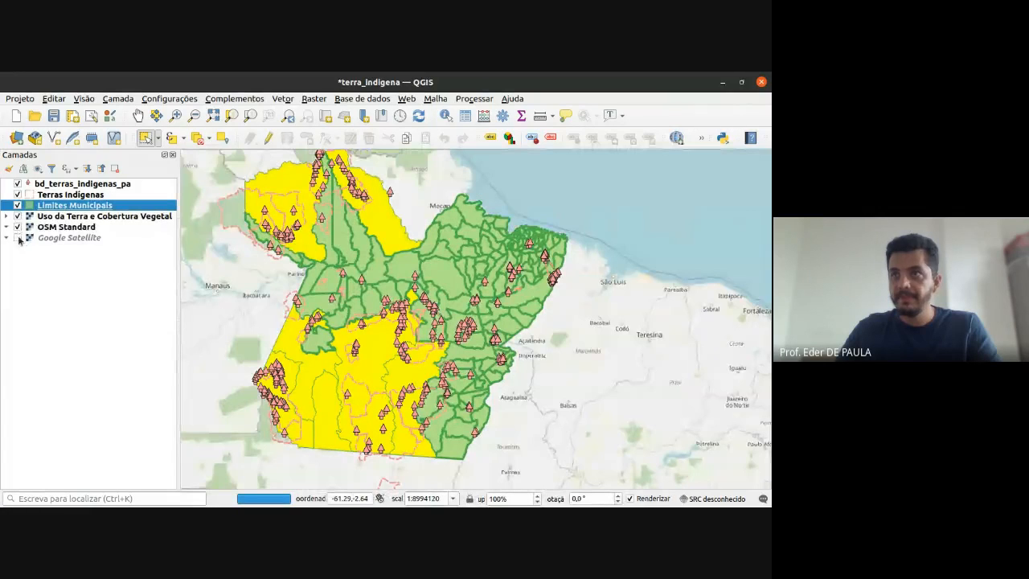
click(18, 237)
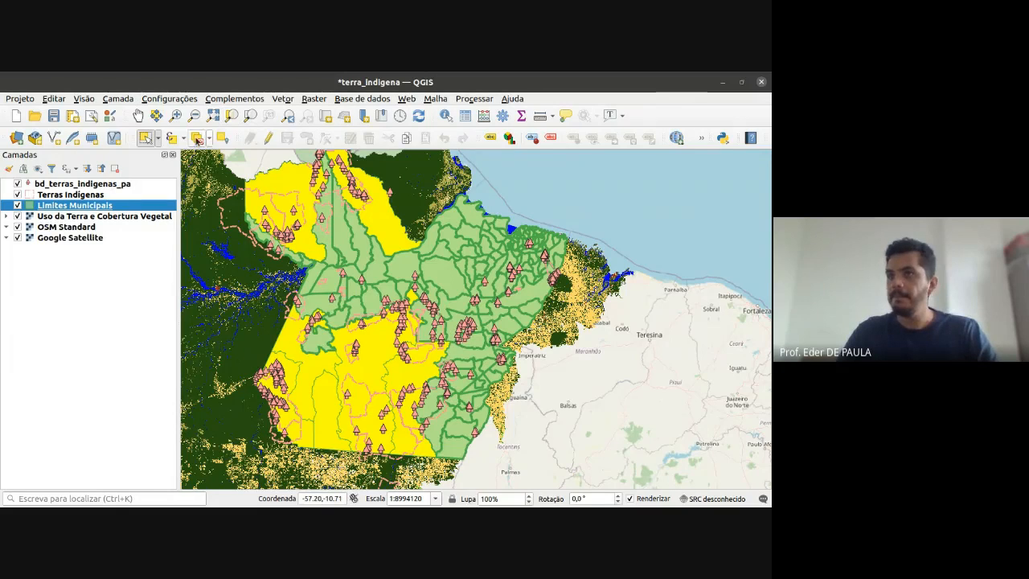
- Select the Limites Municipais feature whose NM_MUN value contains Paragominas, close the selection form and view the municipality up close
click(184, 139)
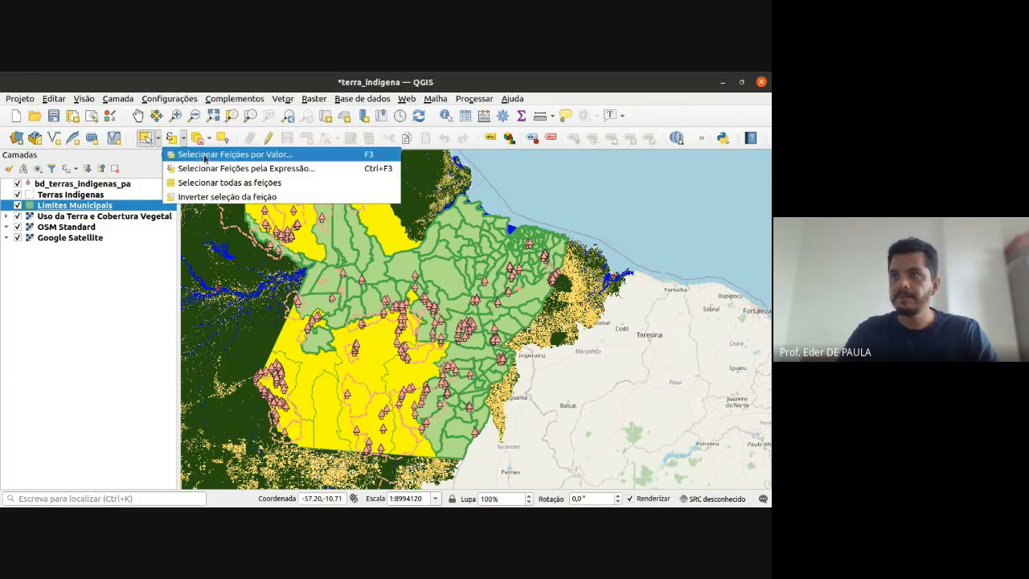
click(204, 157)
click(258, 247)
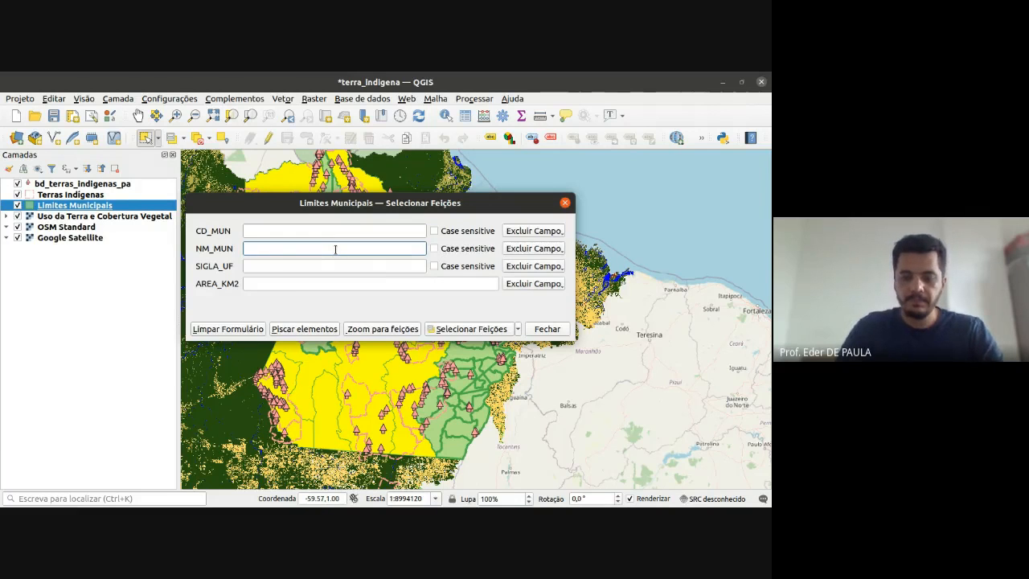
text(Para)
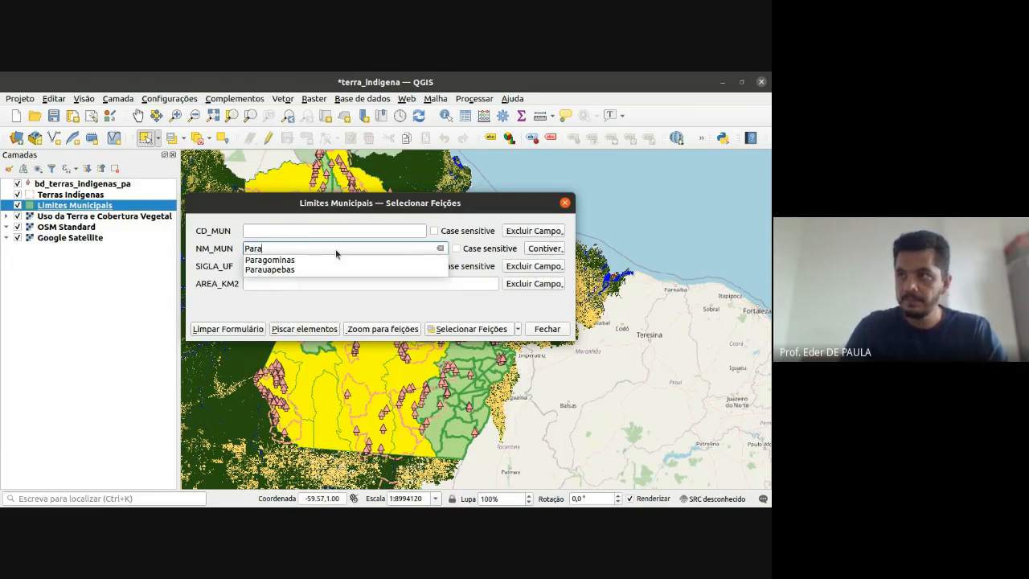
click(313, 260)
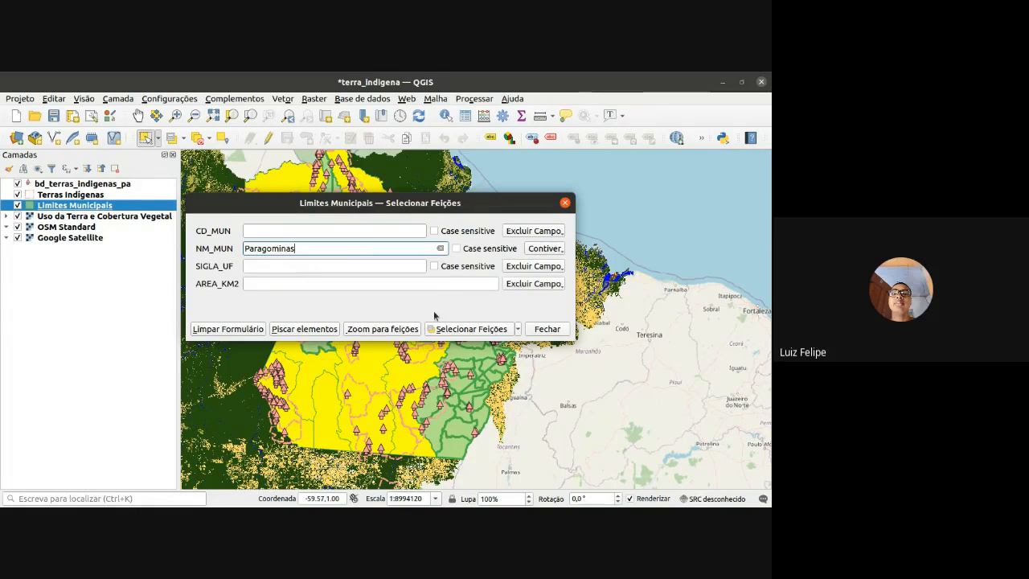
click(495, 329)
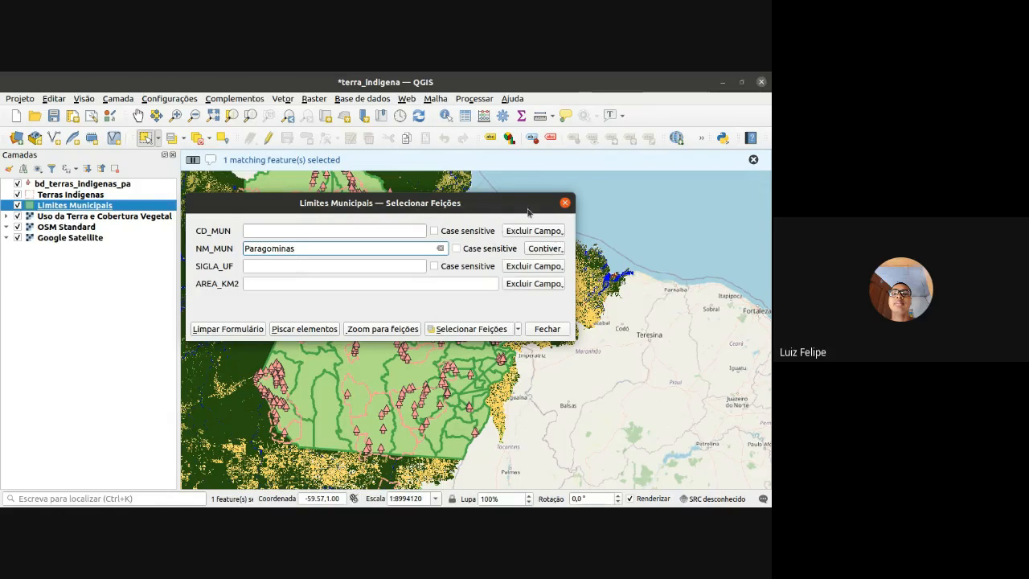
click(566, 203)
scroll(553, 302, up, 1)
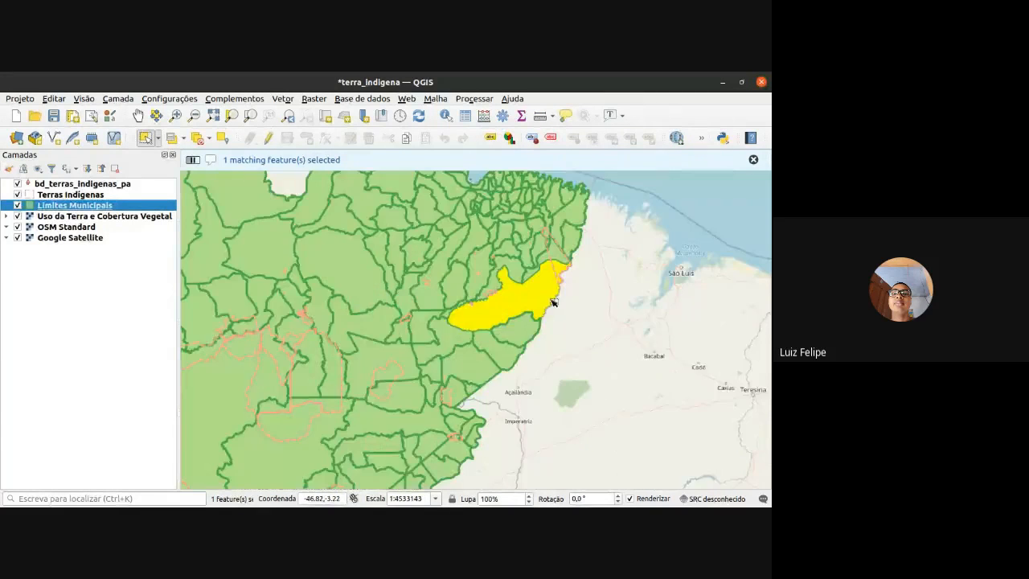
scroll(553, 302, up, 1)
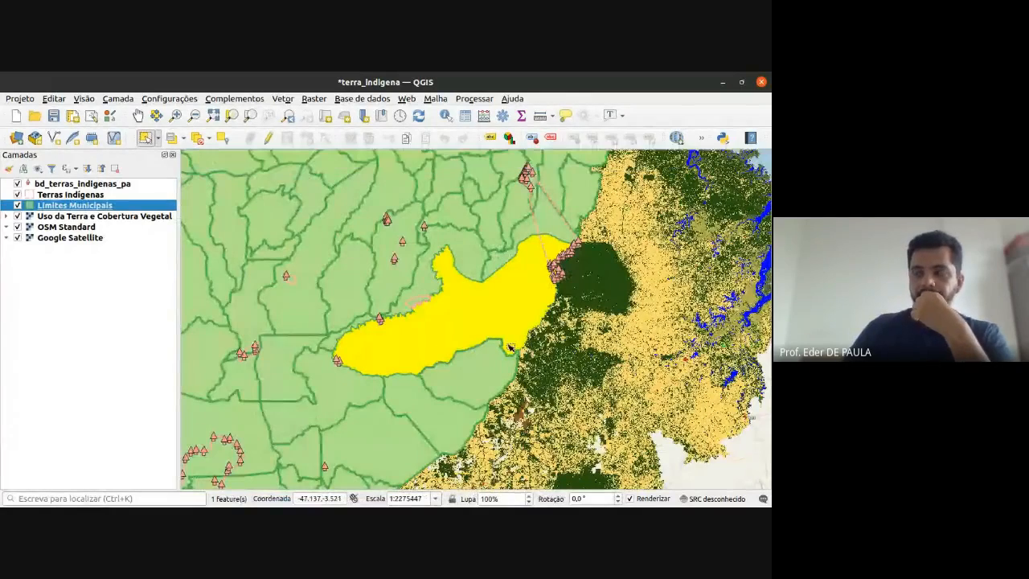
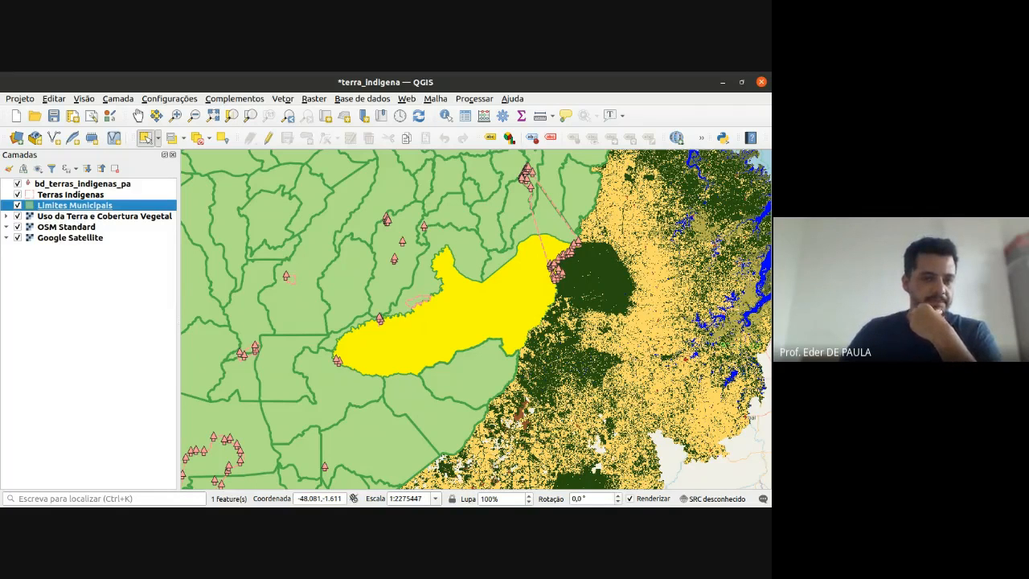
- Examine where the selected municipality lies relative to its neighbours and within the whole state
key(alt+Tab)
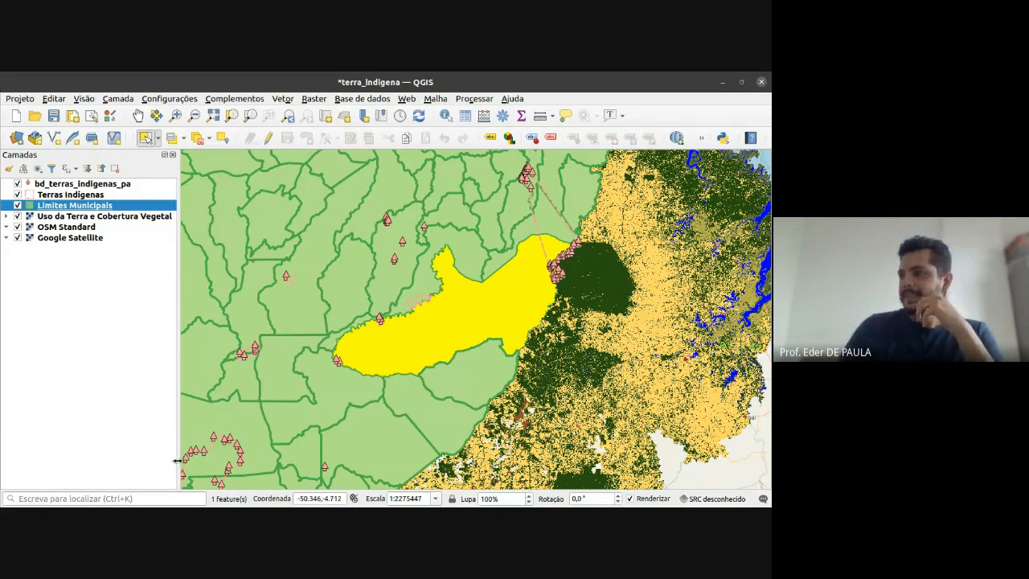
click(494, 314)
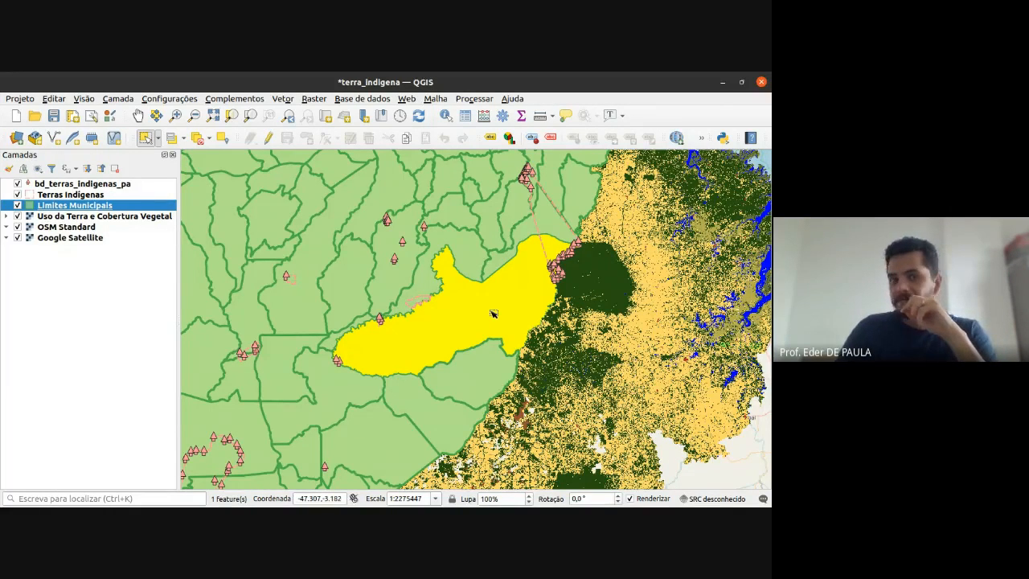
drag(493, 313, 351, 355)
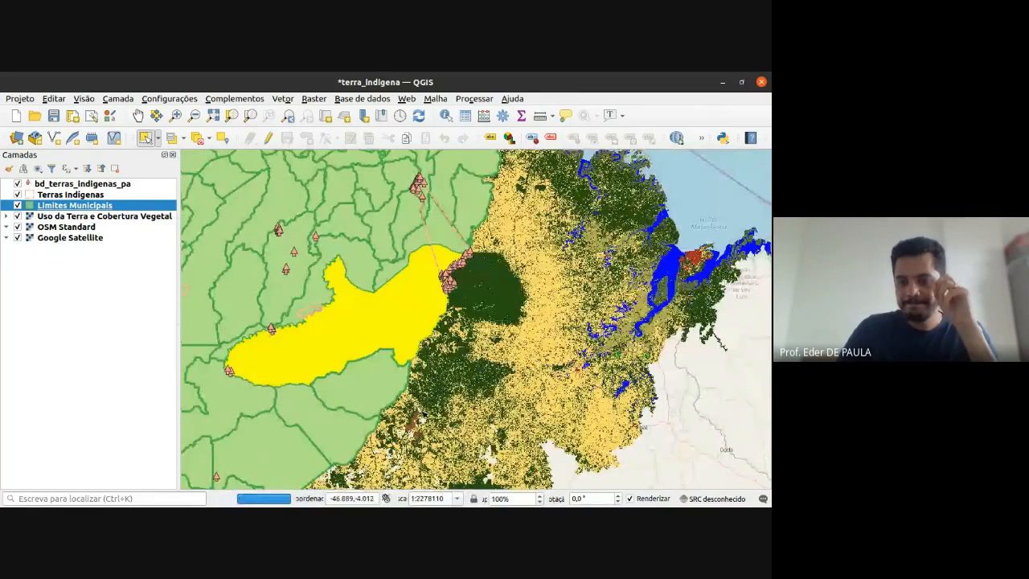
drag(430, 334, 574, 346)
scroll(473, 348, down, 1)
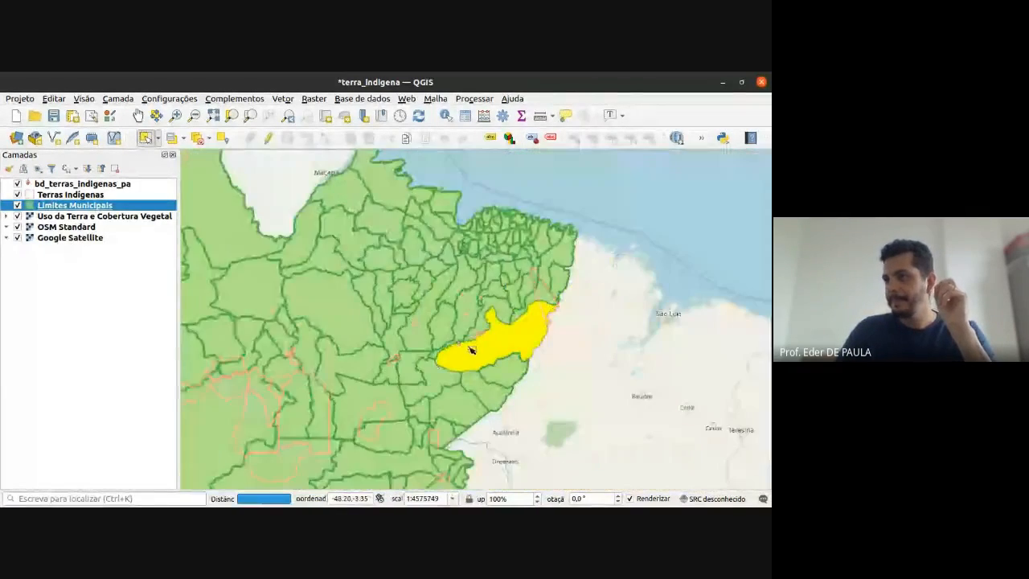
drag(400, 408, 517, 391)
scroll(518, 392, down, 1)
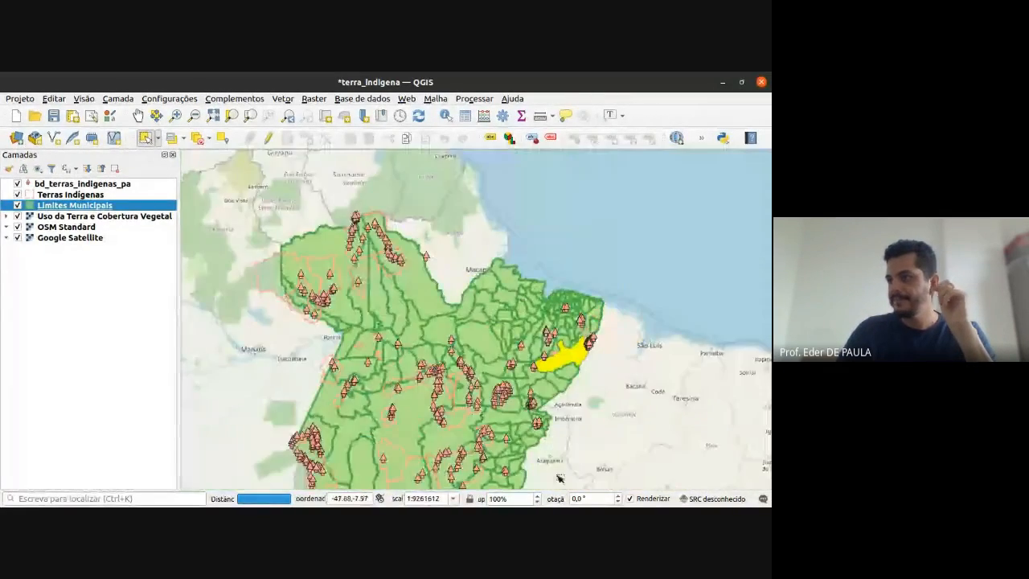
drag(558, 372, 537, 245)
drag(448, 295, 512, 322)
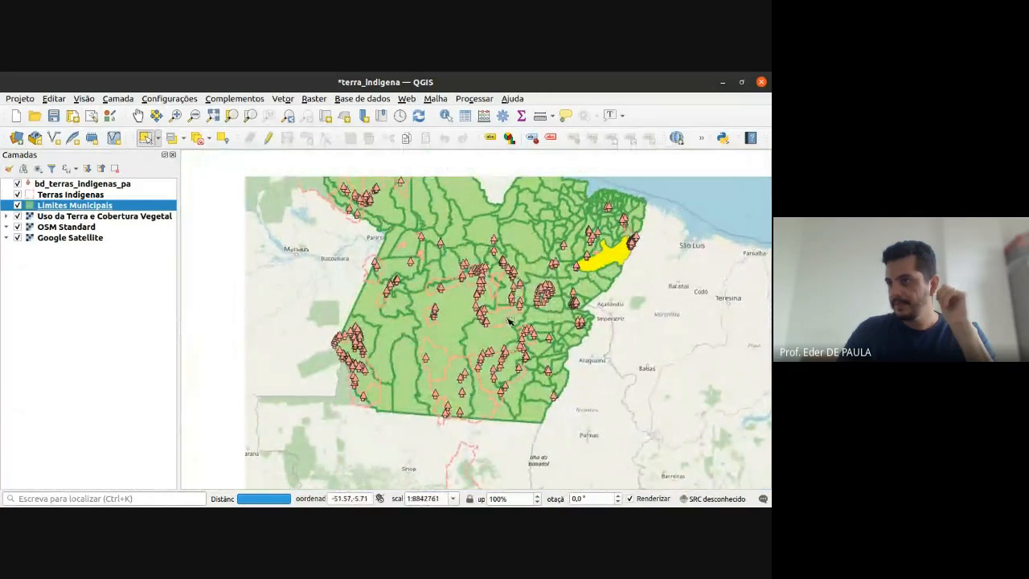
drag(483, 262, 497, 303)
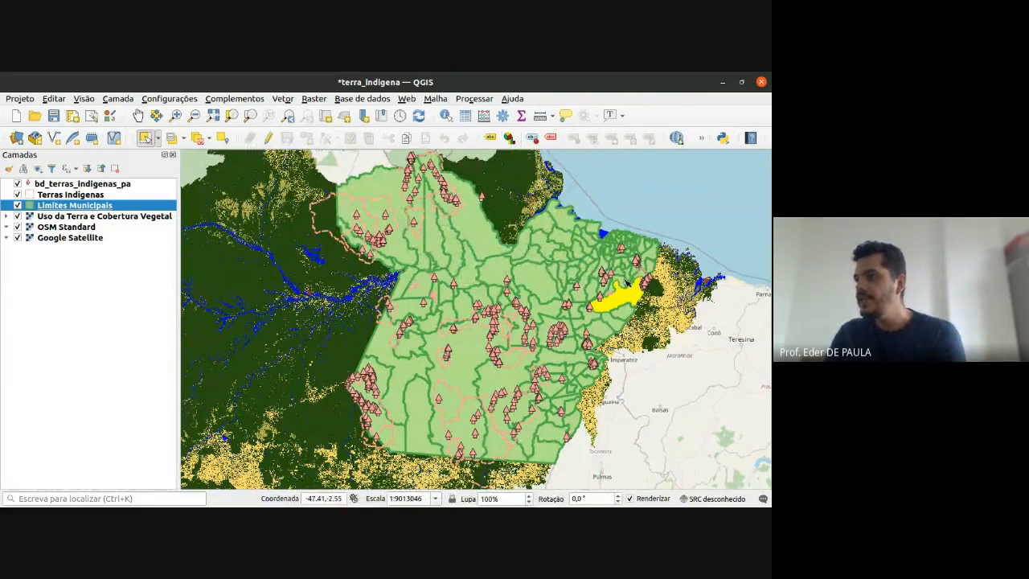
drag(628, 283, 509, 271)
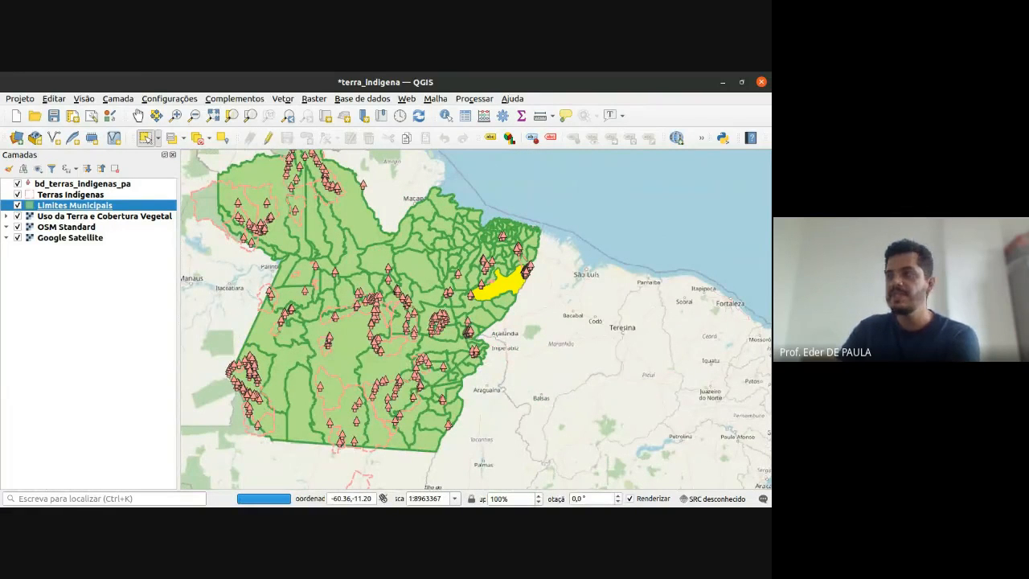
mouse_move(425, 324)
mouse_down()
mouse_move(550, 324)
mouse_move(533, 339)
mouse_move(510, 306)
mouse_up()
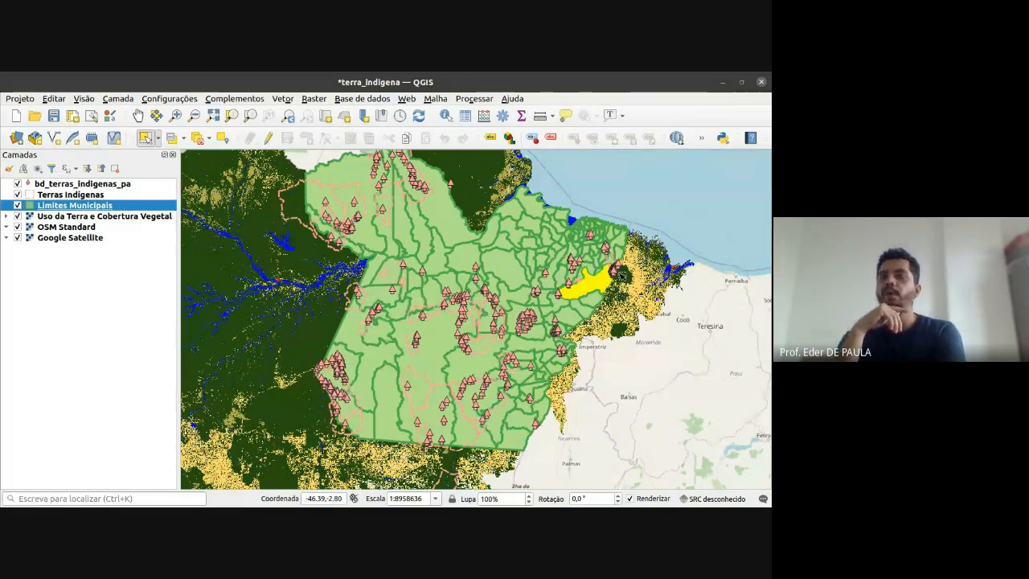
- Hide the Limites Municipais layer and check the Terras Indigenas and bd_terras_indigenas_pa layers by toggling them, leaving both visible
click(27, 297)
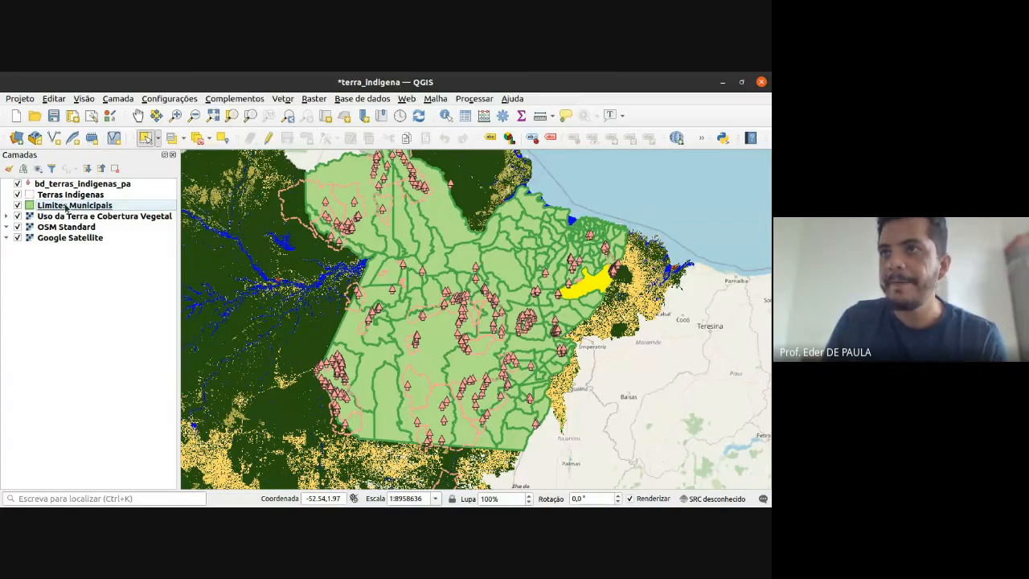
click(66, 208)
click(17, 206)
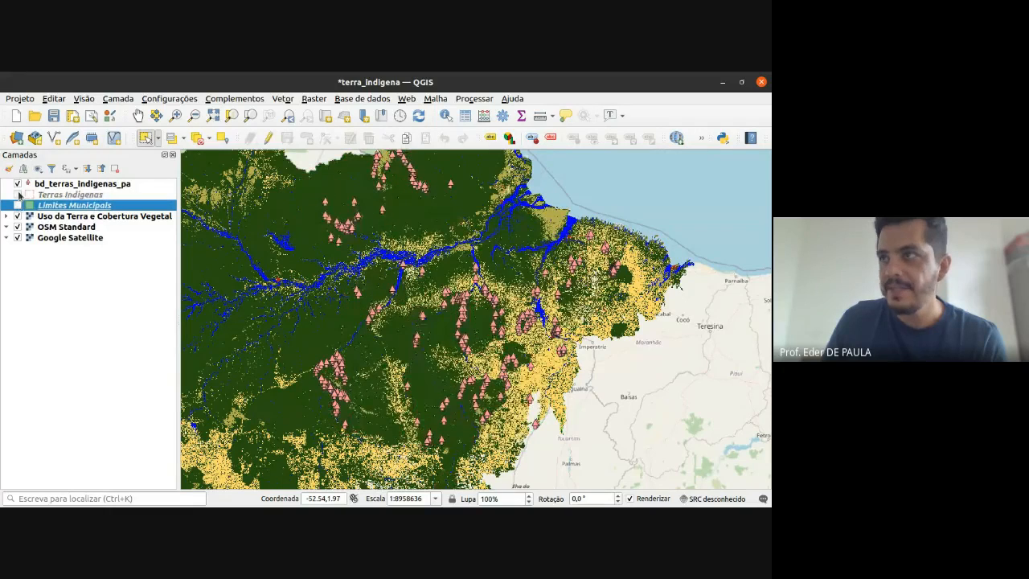
click(17, 194)
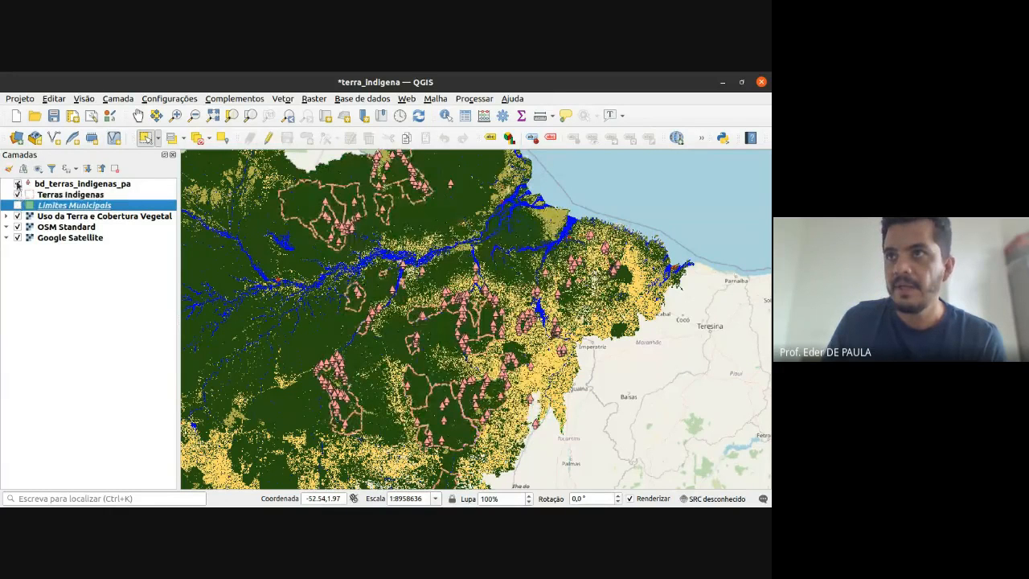
click(17, 184)
click(44, 186)
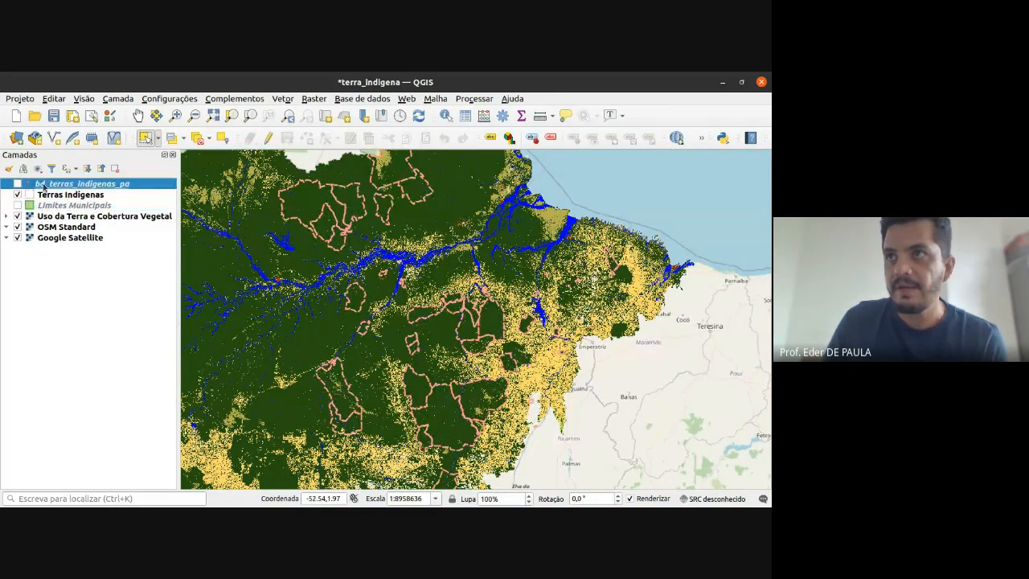
click(18, 185)
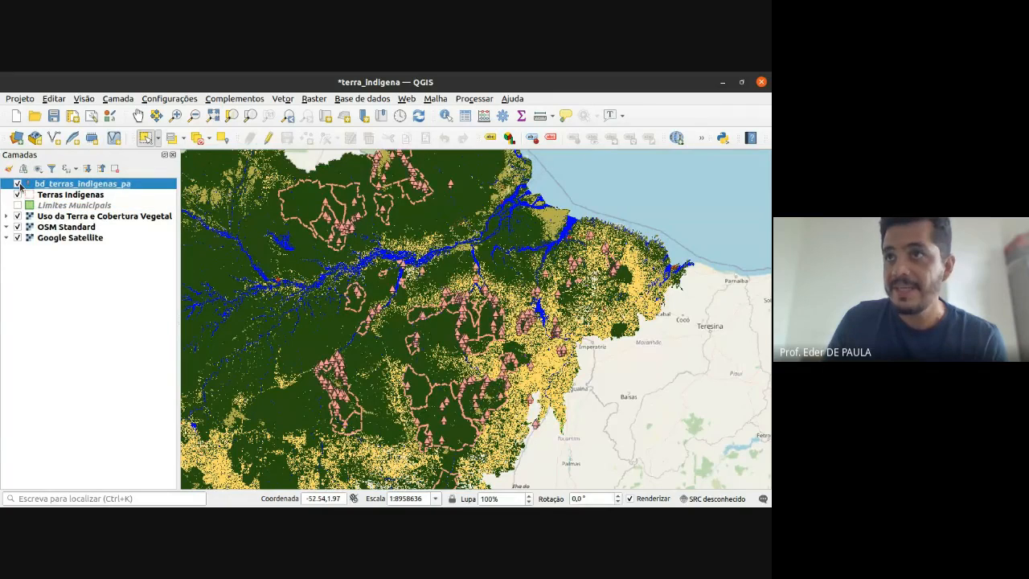
- Rename the bd_terras_indigenas_pa layer as Aldeias PA and make Terras Indigenas the active layer
right_click(79, 186)
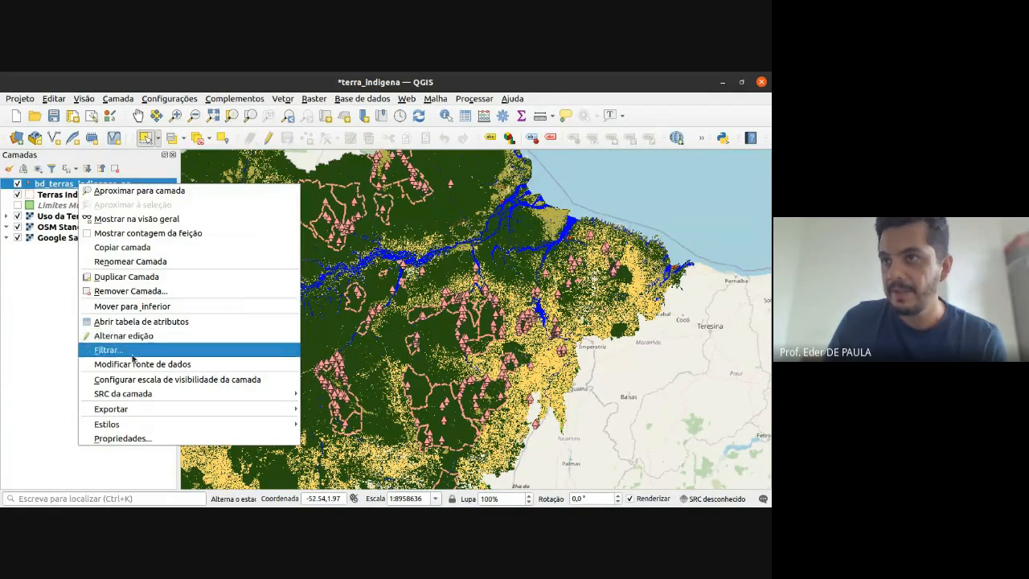
click(122, 261)
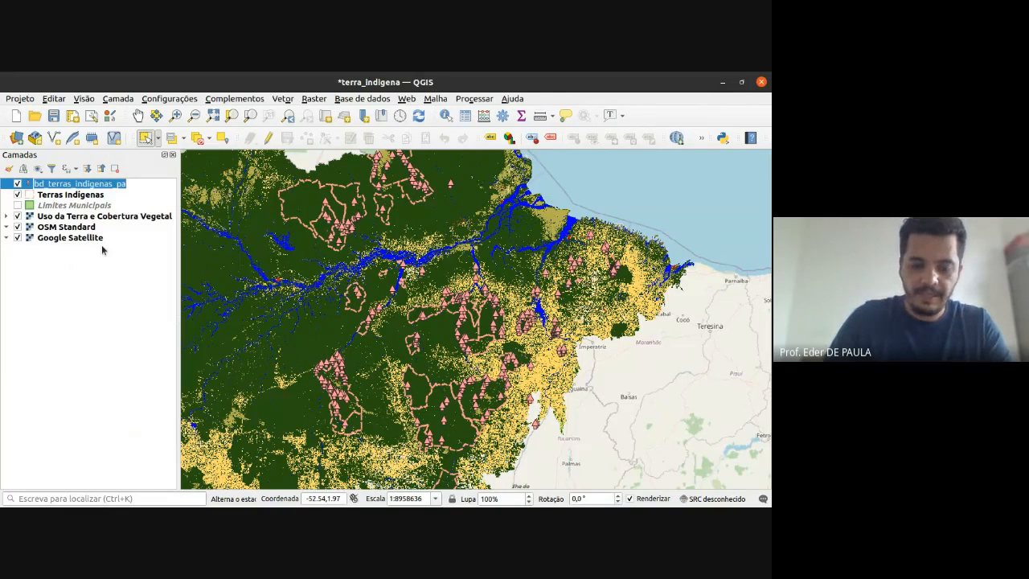
text(Aldeia)
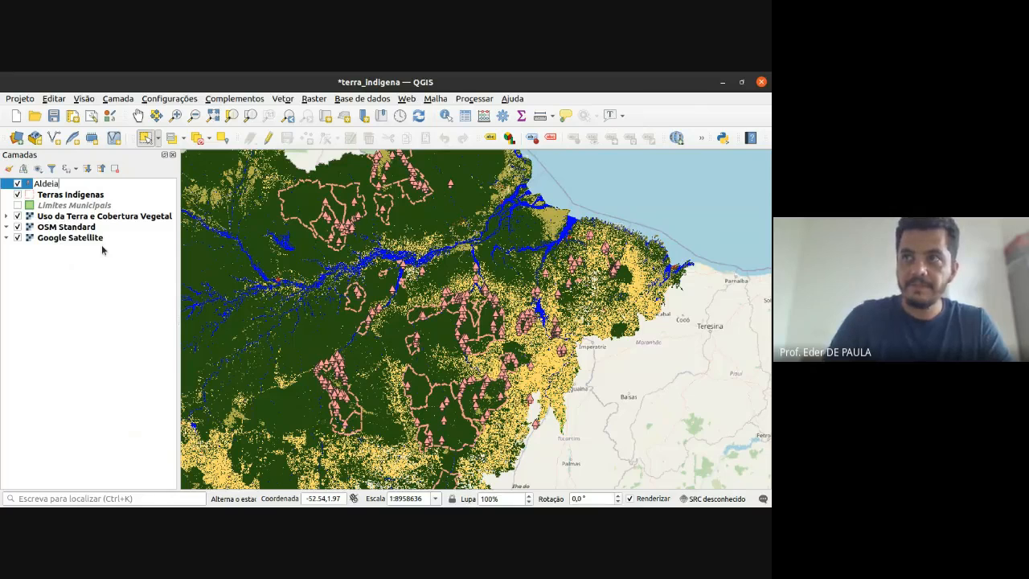
text(s)
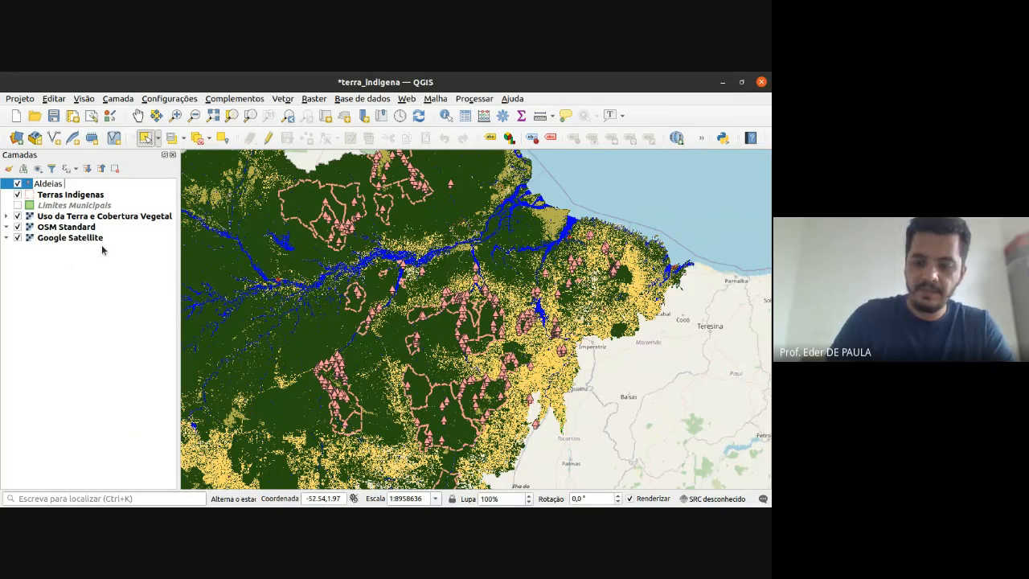
text( Pa)
key(BackSpace)
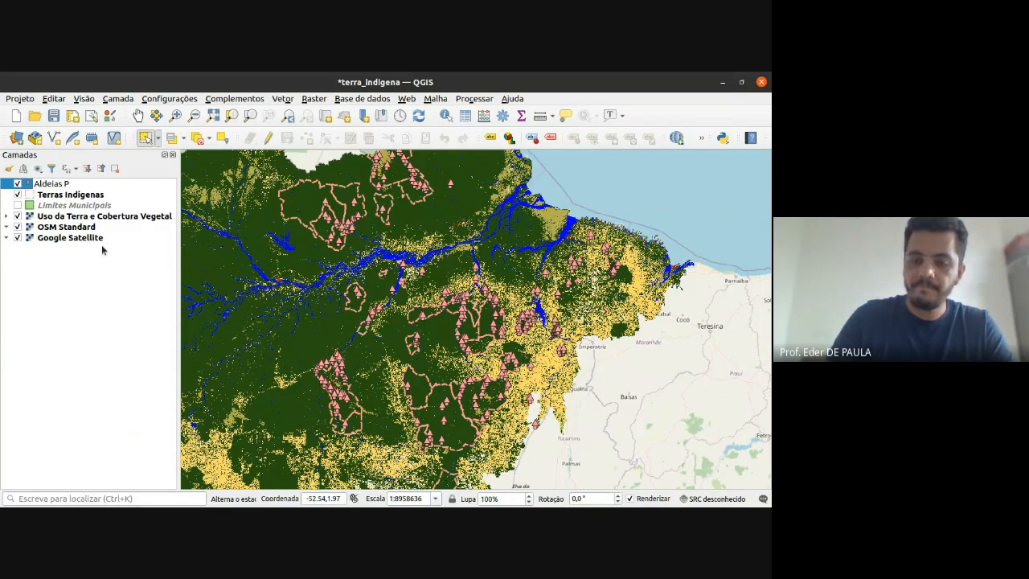
key(BackSpace)
text(P)
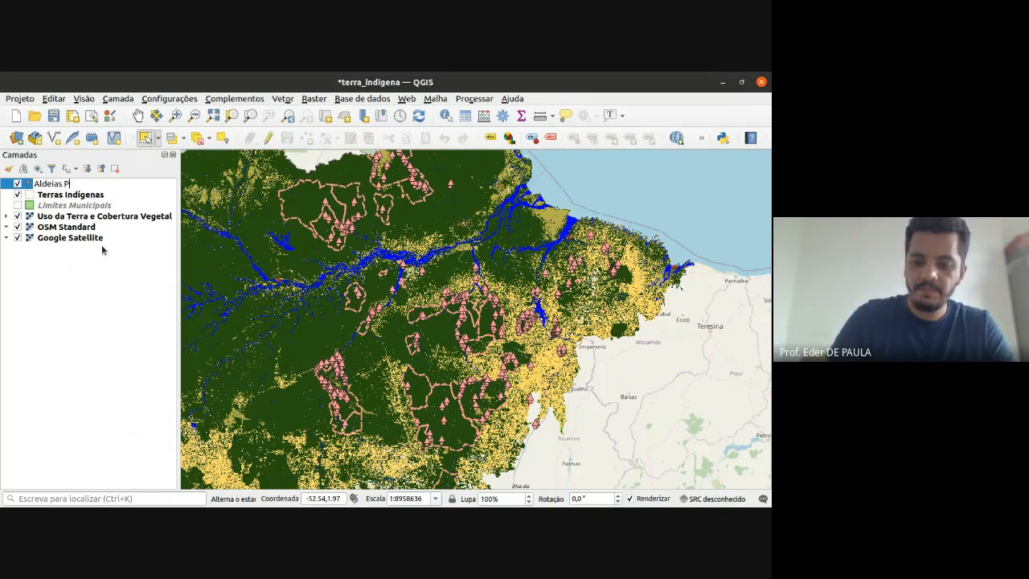
text(A)
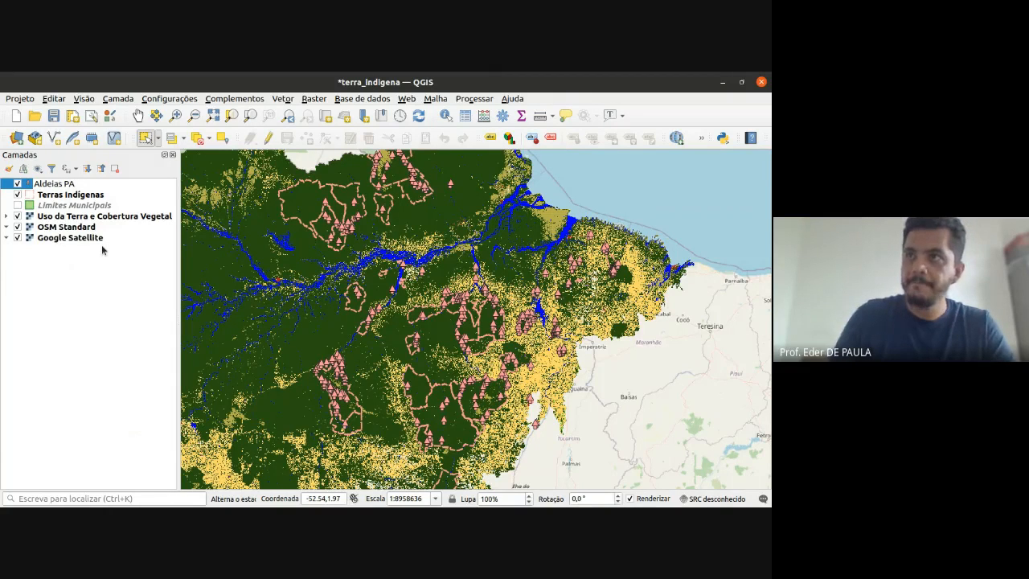
key(Return)
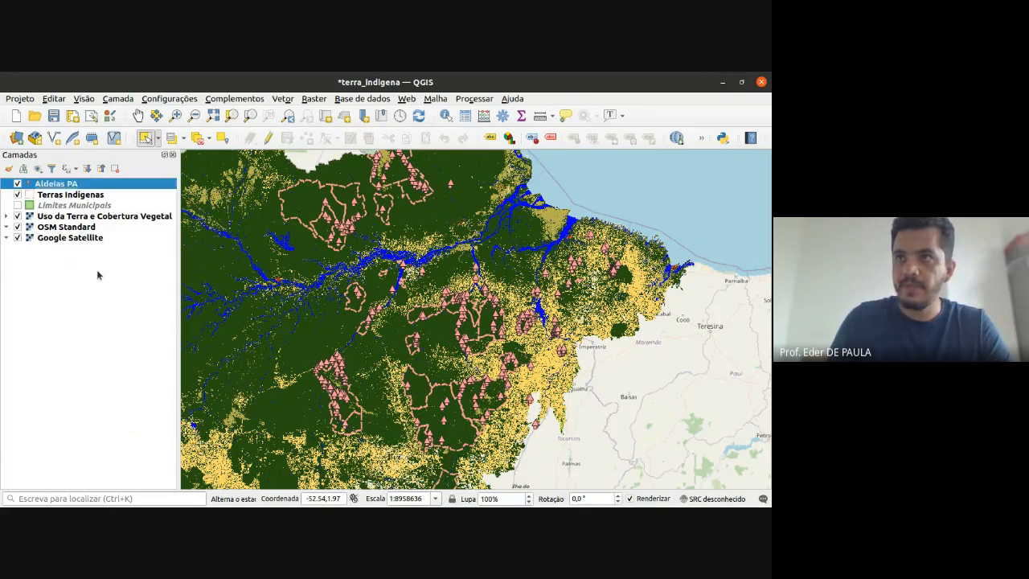
click(61, 194)
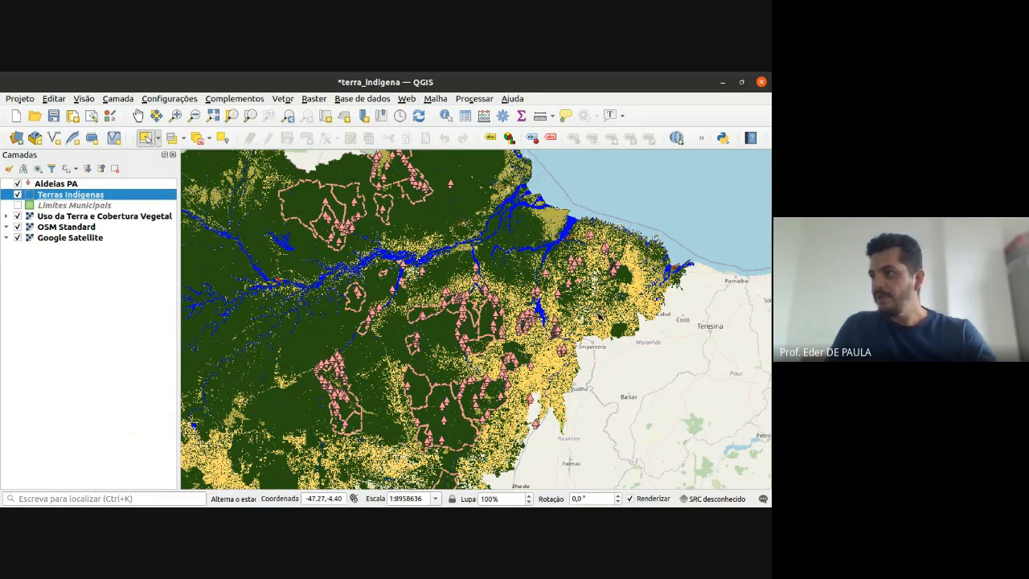
- Hide Aldeias PA, Uso da Terra e Cobertura Vegetal, OSM Standard and Google Satellite, and show the Limites Municipais layer
scroll(590, 278, up, 1)
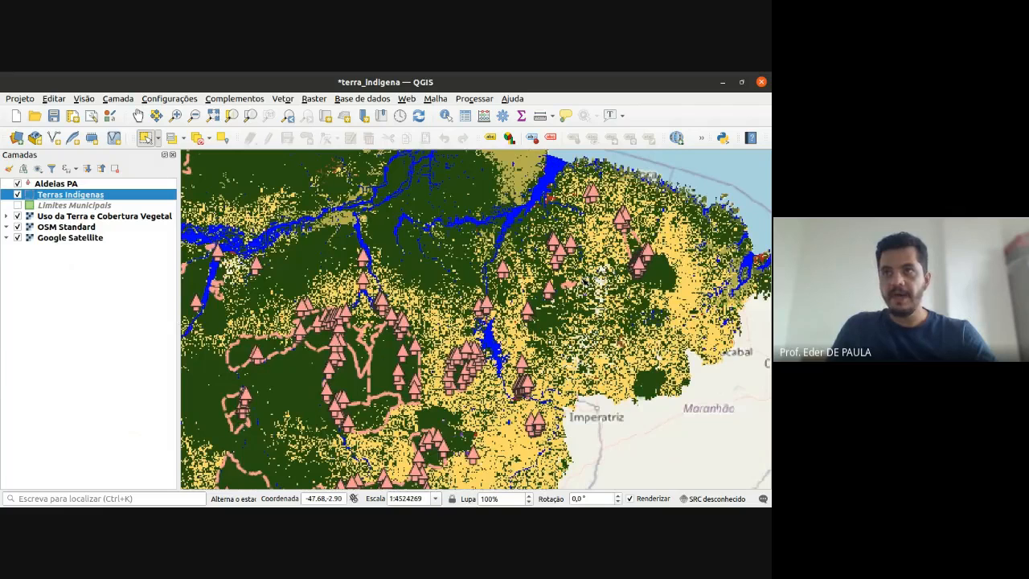
click(18, 183)
click(18, 216)
click(18, 227)
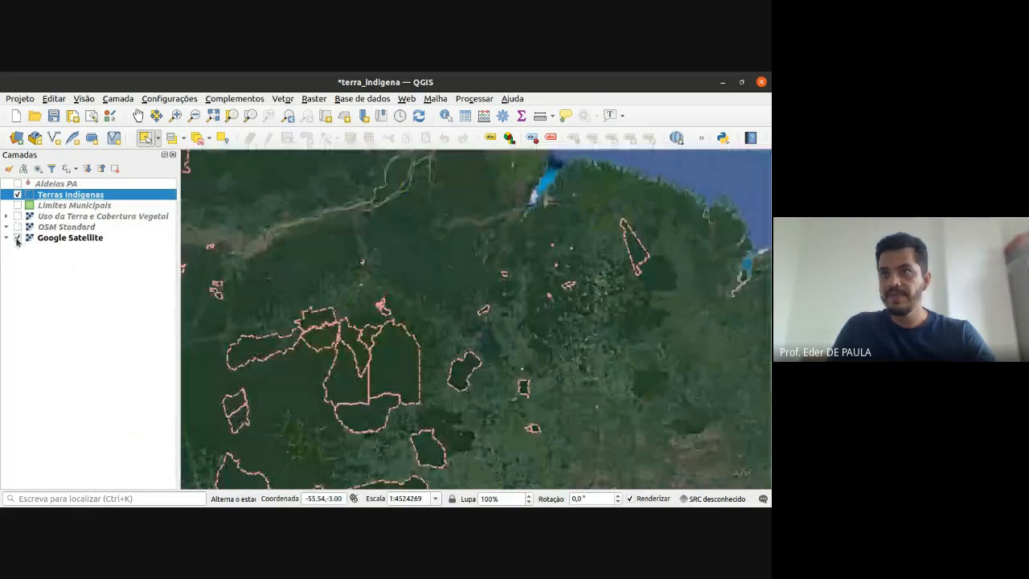
click(18, 238)
click(17, 206)
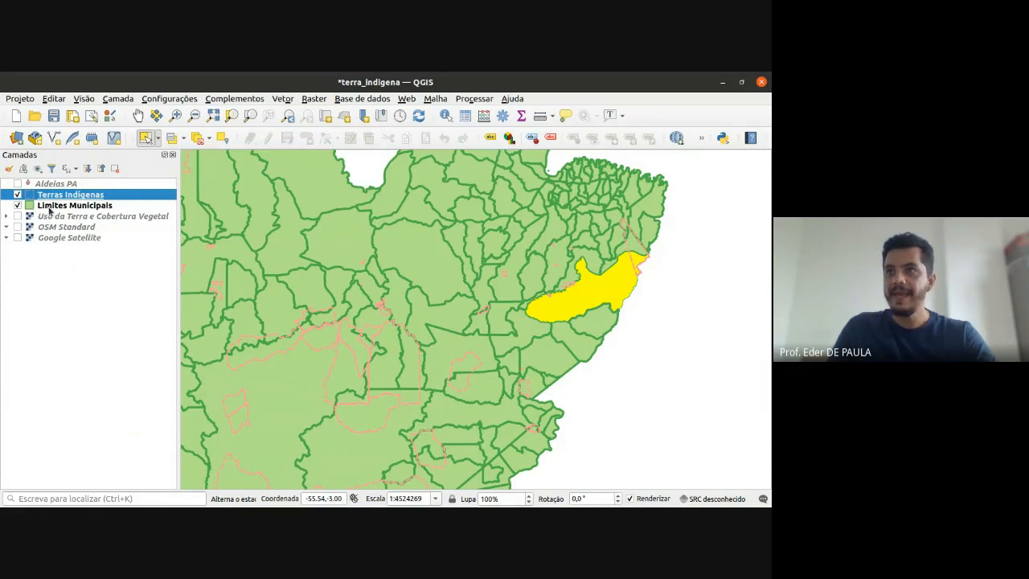
- Set the simple fill style of the Limites Municipais layer to Sem pincel and apply the symbology
double_click(30, 207)
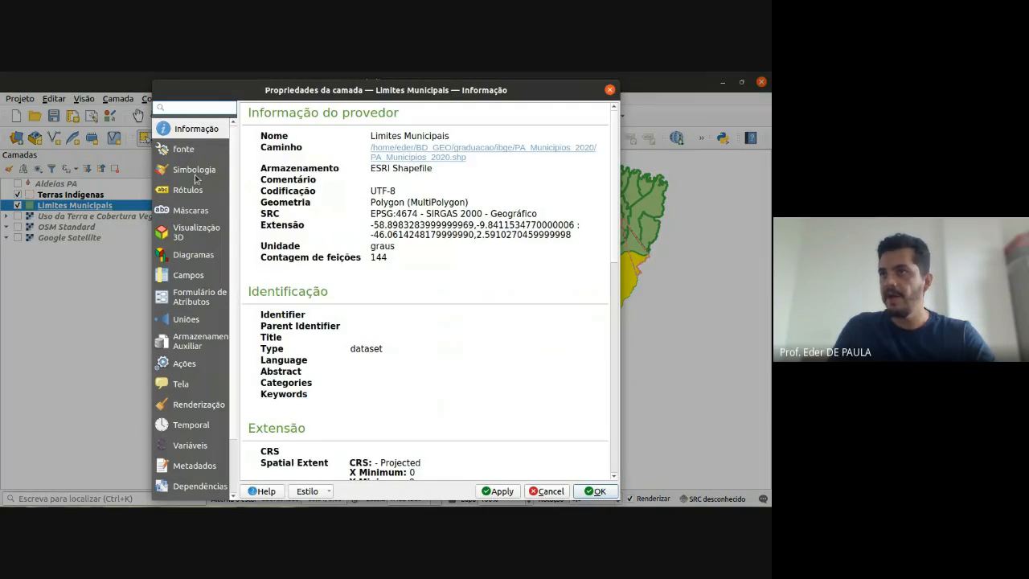
click(195, 172)
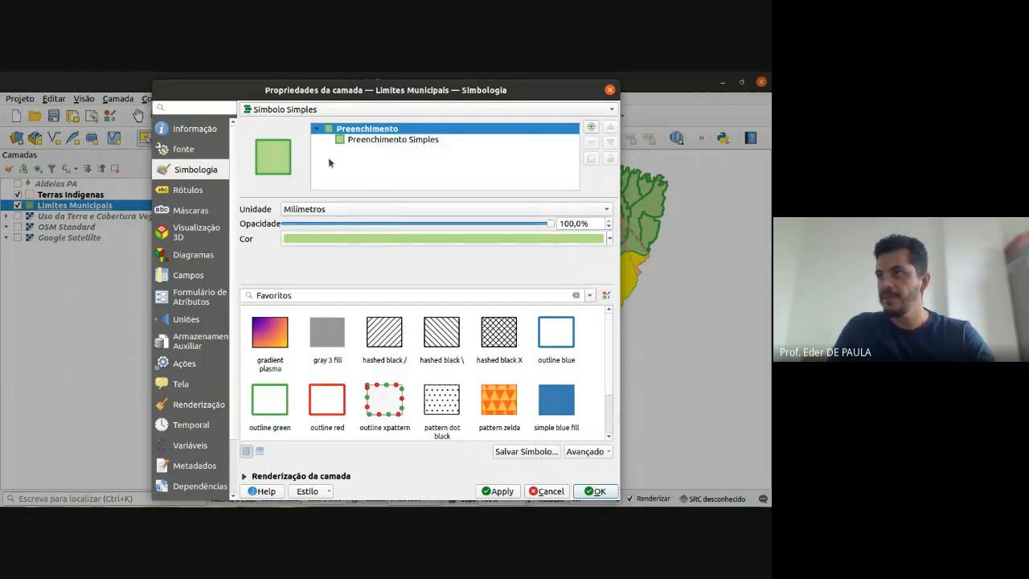
click(385, 140)
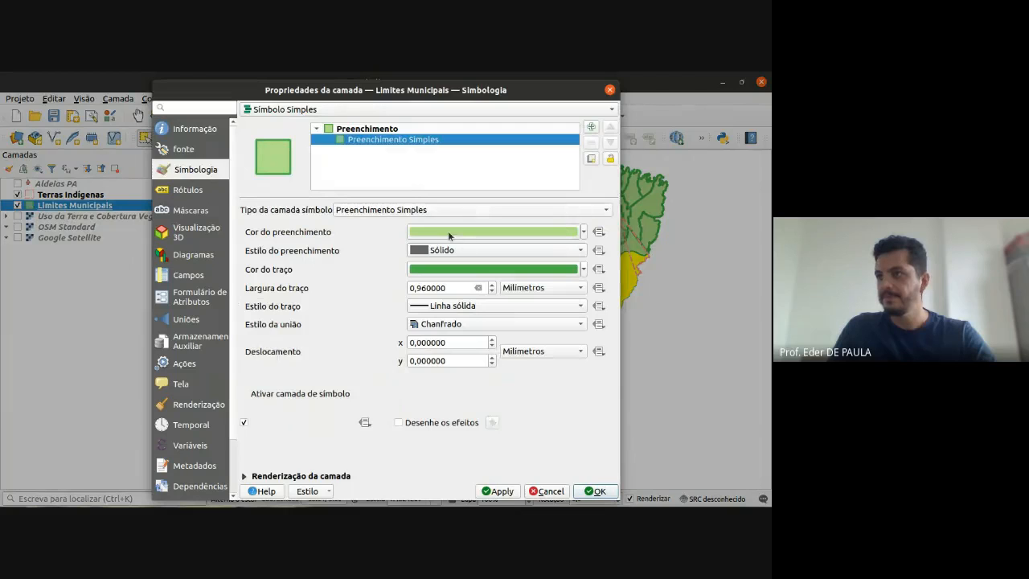
click(440, 231)
click(560, 173)
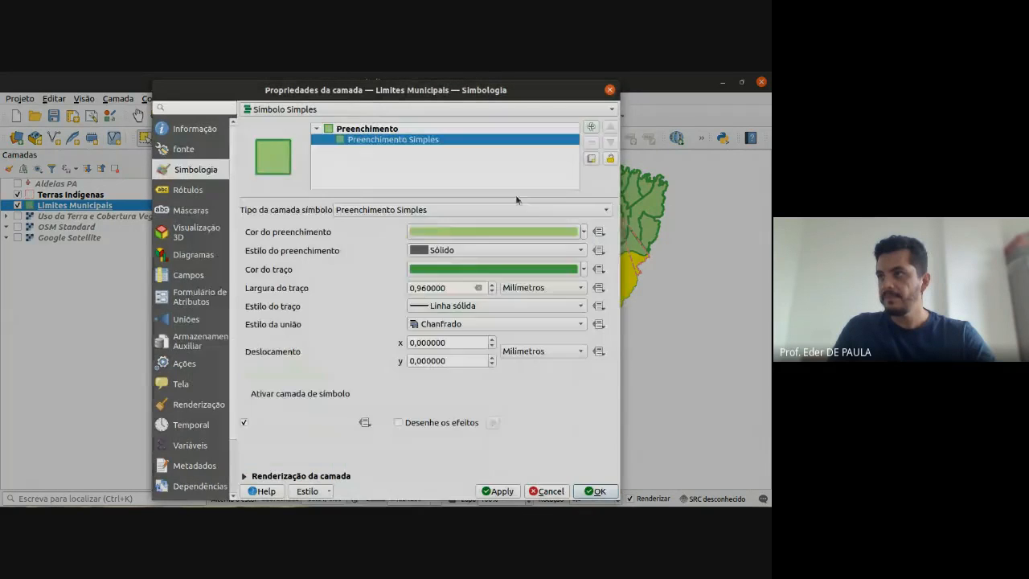
click(464, 250)
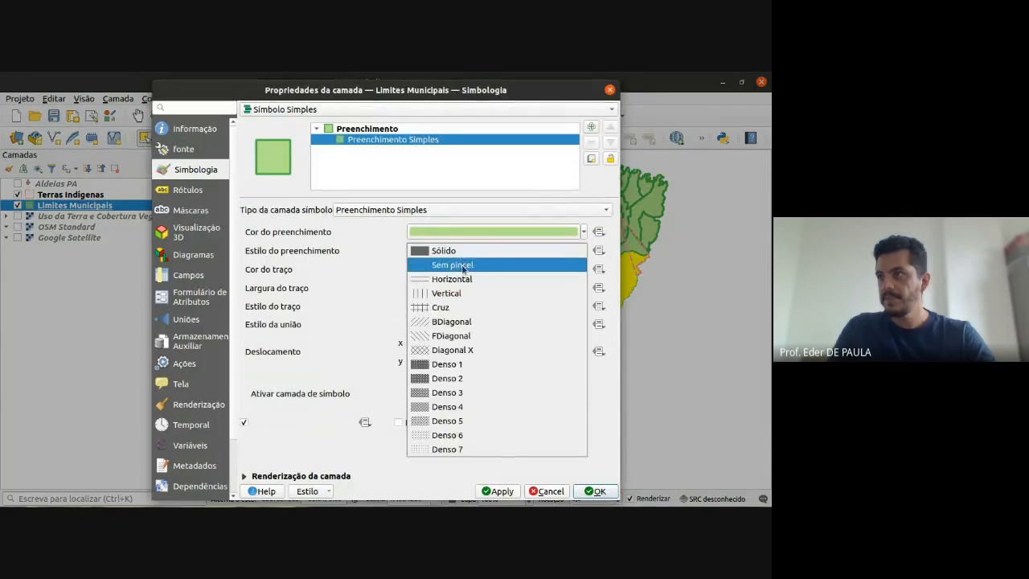
click(463, 266)
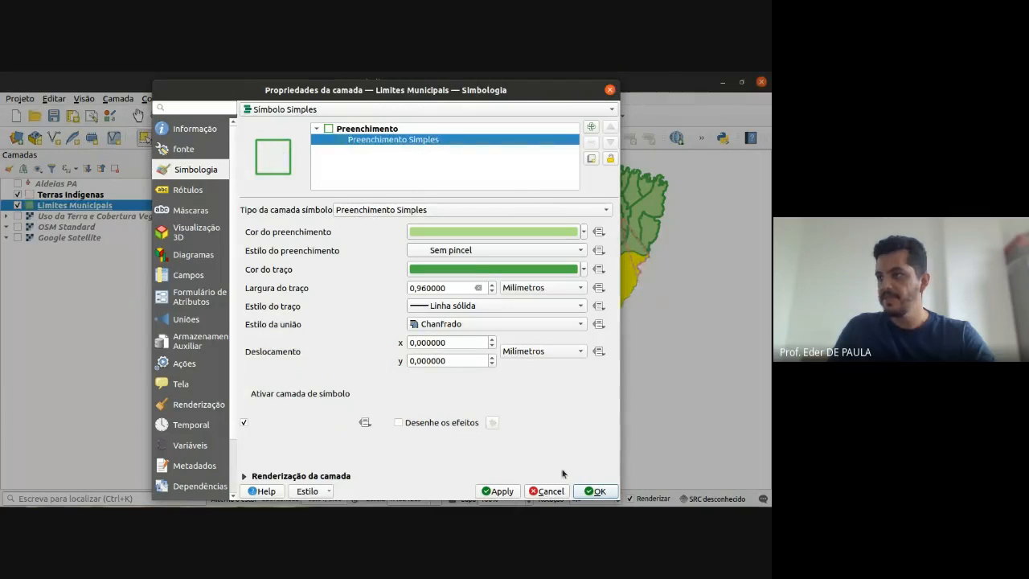
click(594, 492)
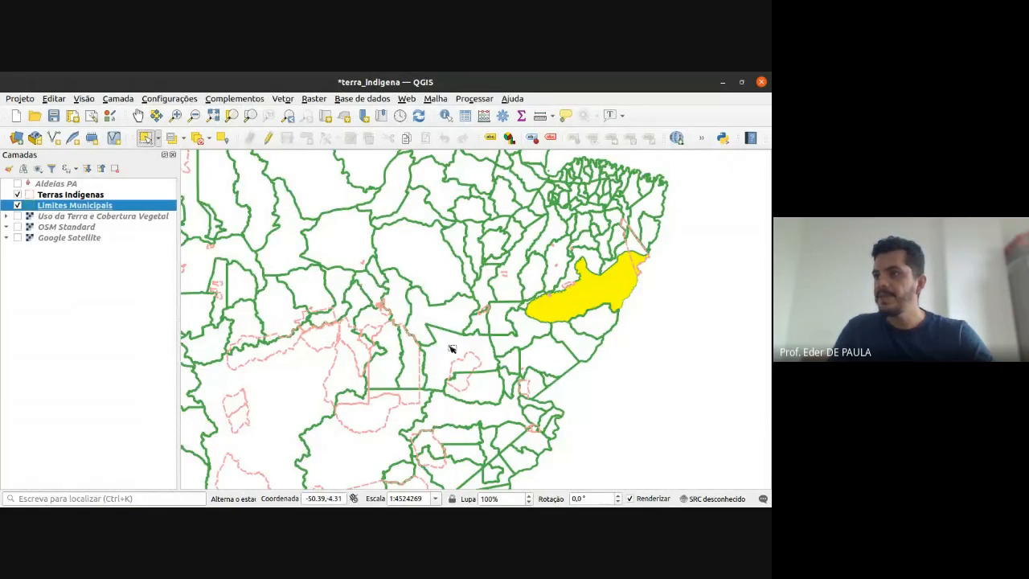
- Show the Uso da Terra e Cobertura Vegetal layer and examine up close how indigenous land and municipal boundaries overlap around the river
drag(451, 347, 529, 260)
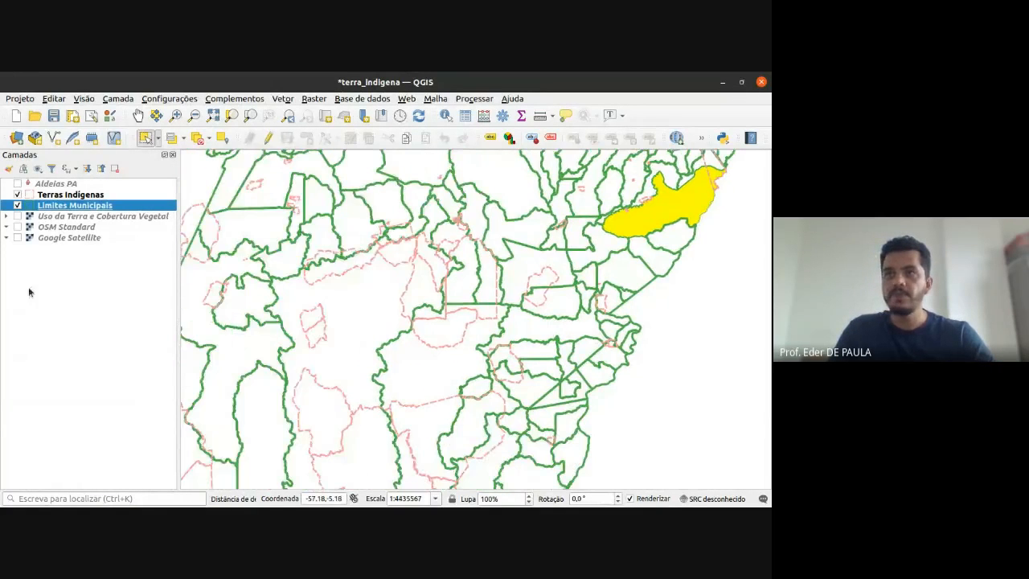
click(18, 216)
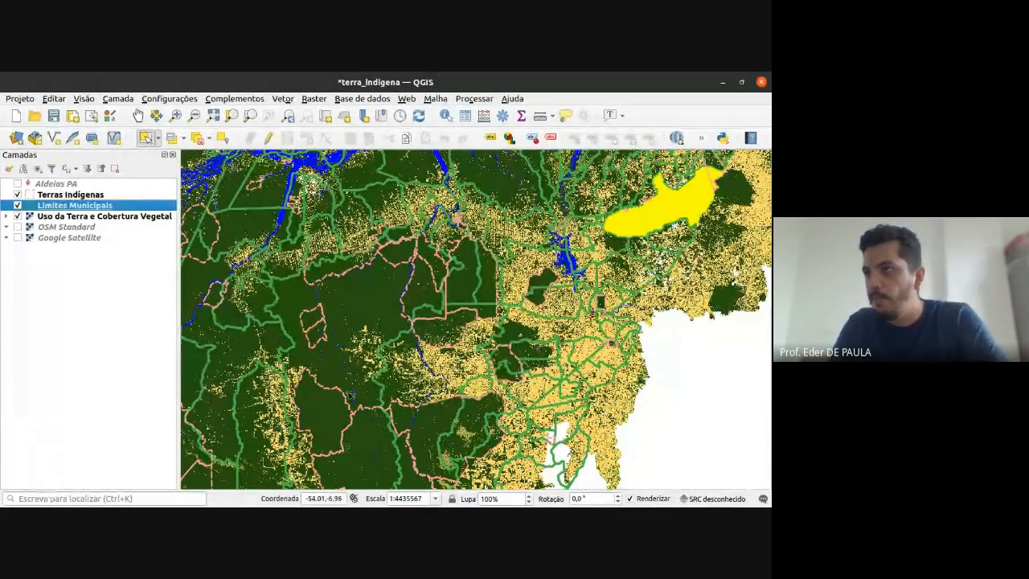
drag(516, 281, 402, 347)
drag(432, 301, 520, 313)
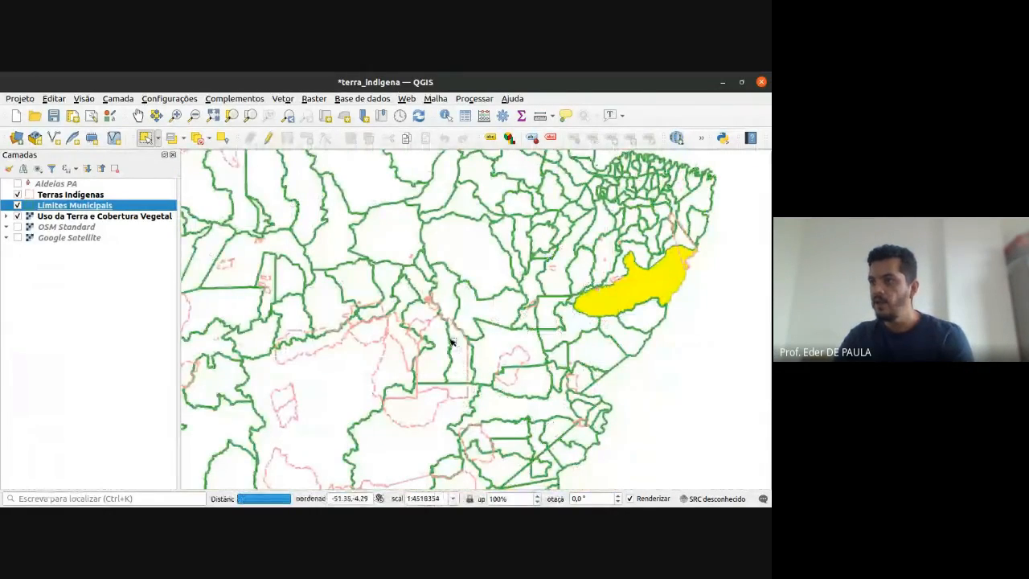
scroll(410, 298, up, 1)
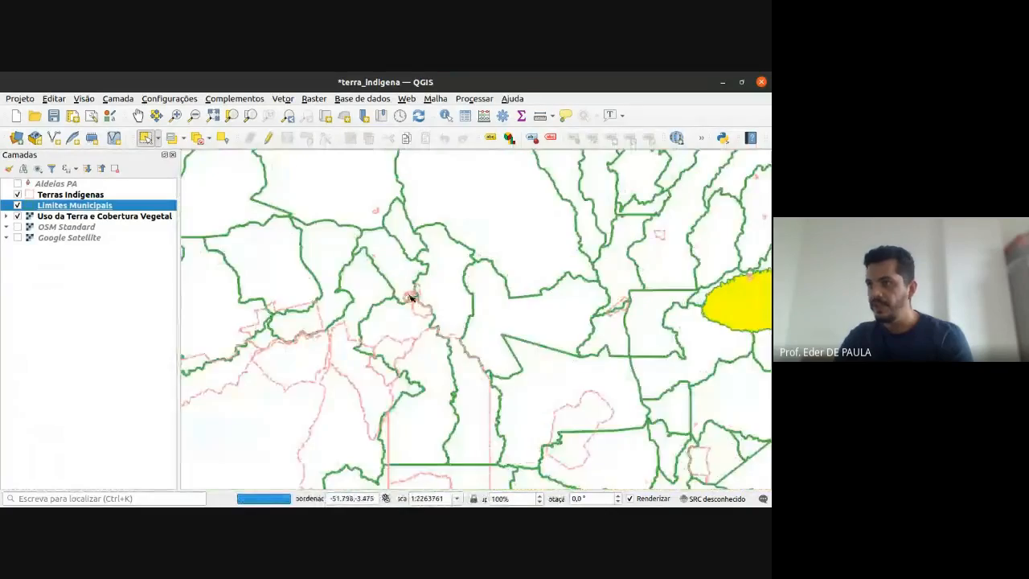
scroll(410, 298, up, 1)
scroll(407, 307, up, 1)
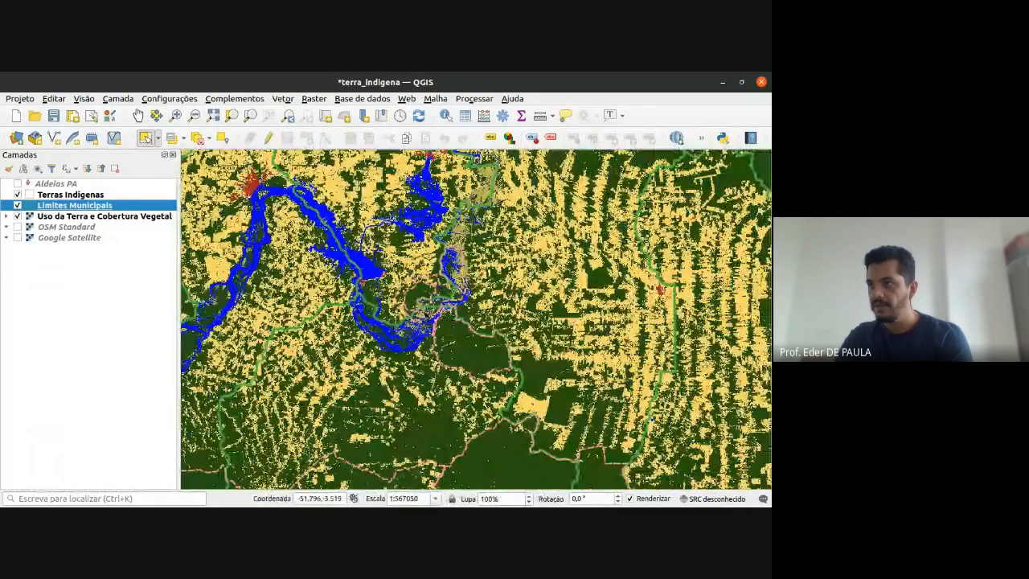
scroll(418, 318, up, 3)
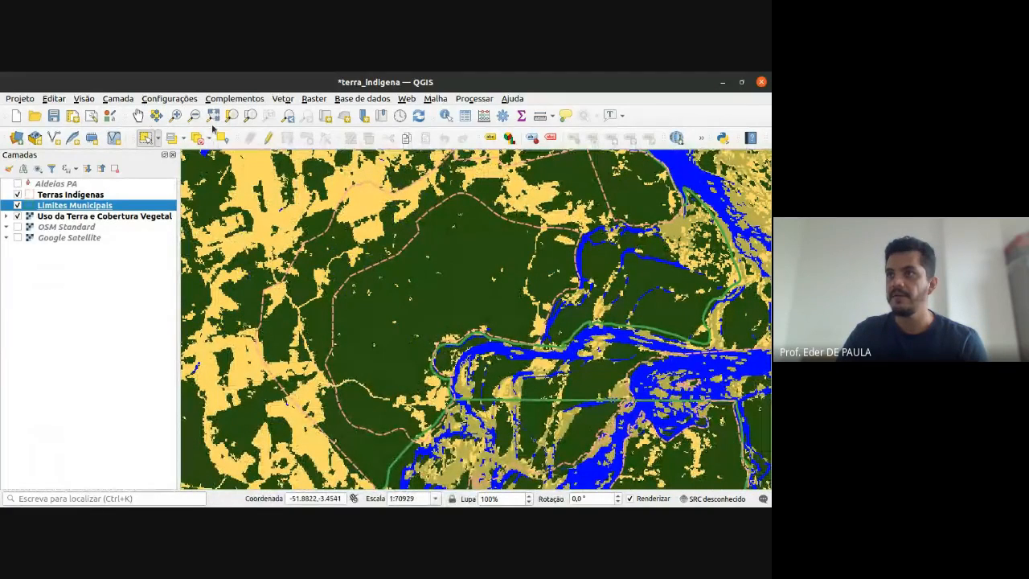
click(148, 137)
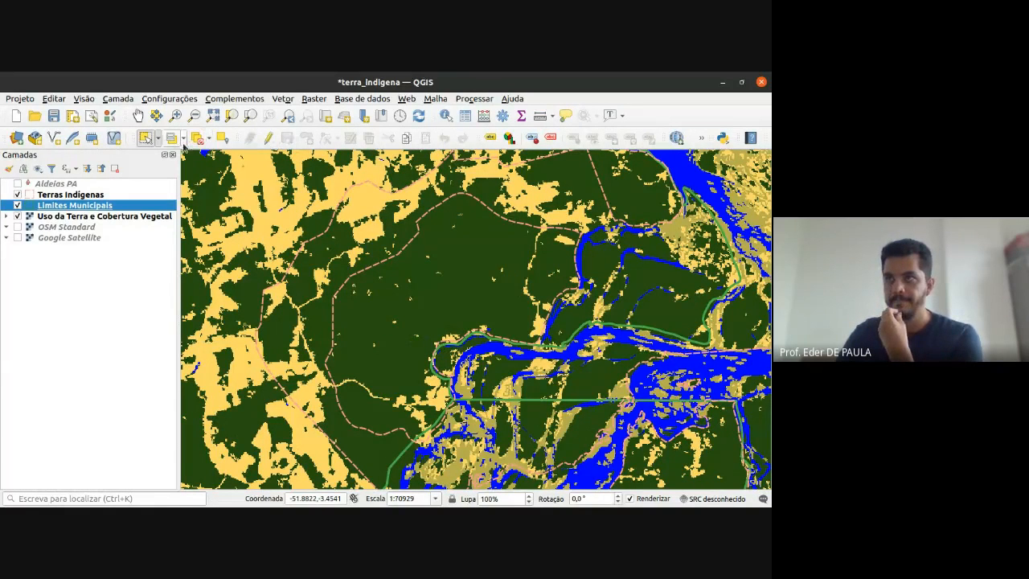
click(53, 140)
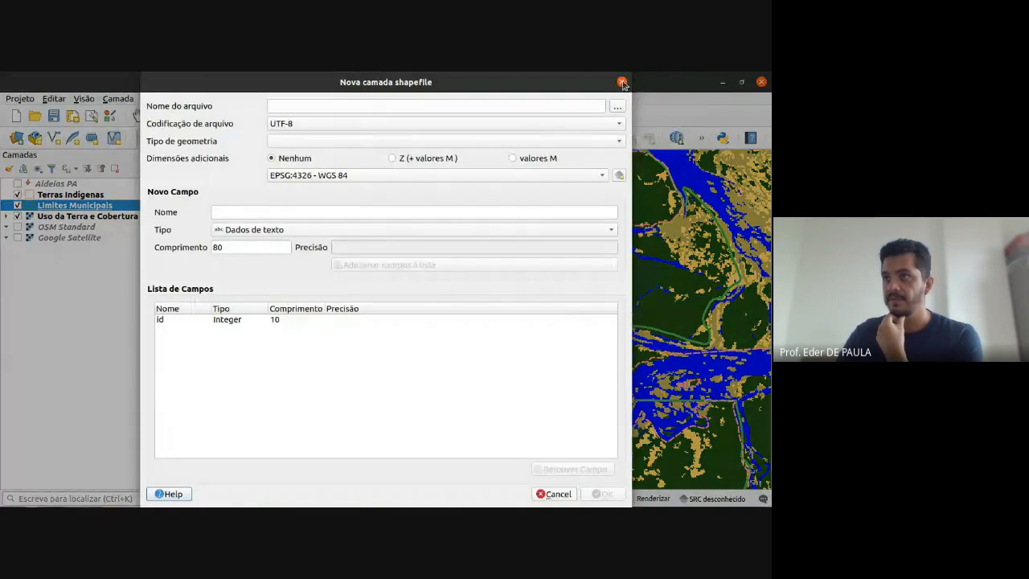
click(623, 83)
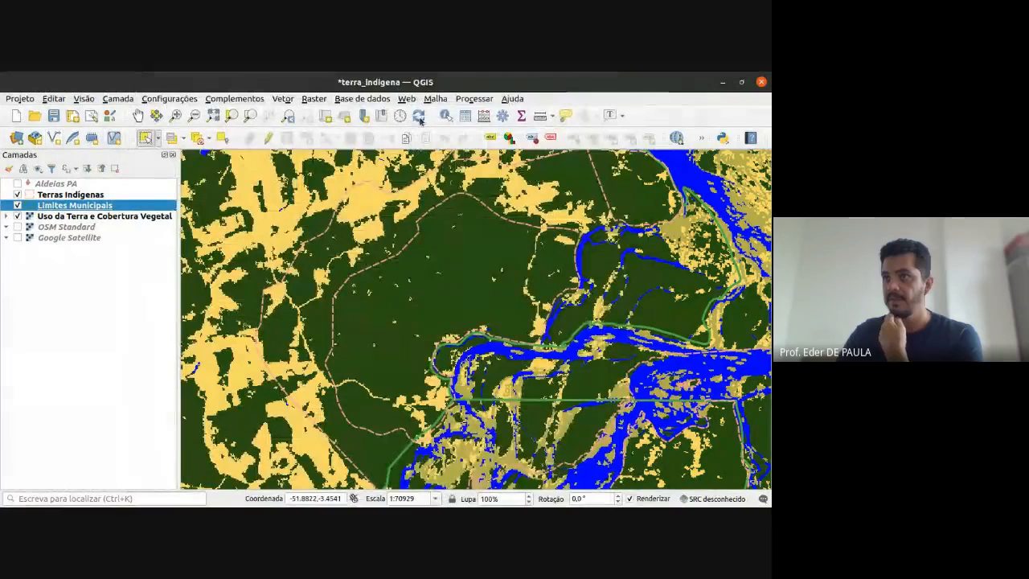
- Make Terras Indigenas the active layer and hide Uso da Terra e Cobertura Vegetal and Limites Municipais, leaving only the indigenous lands visible
click(89, 194)
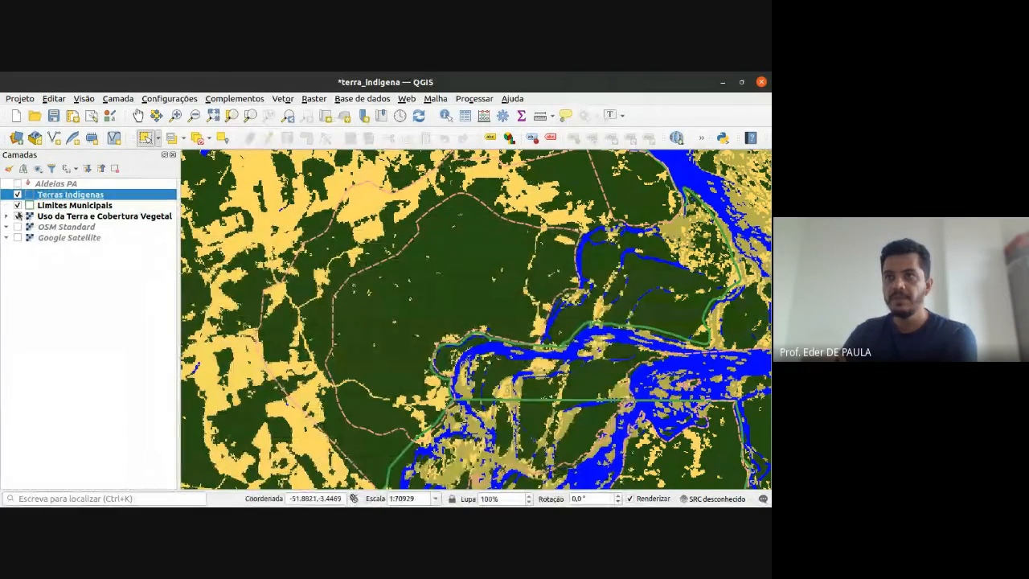
click(18, 216)
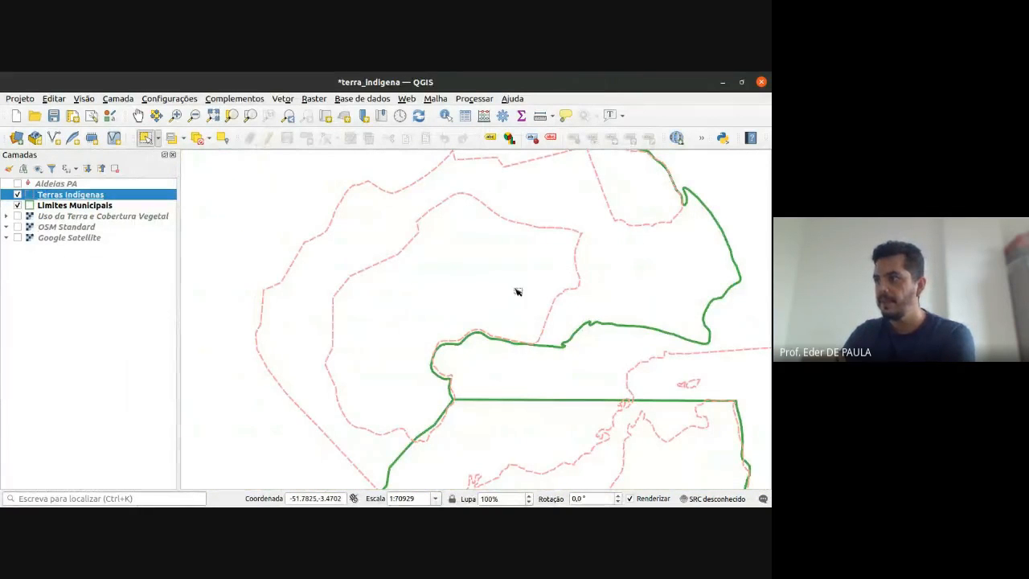
scroll(517, 291, down, 1)
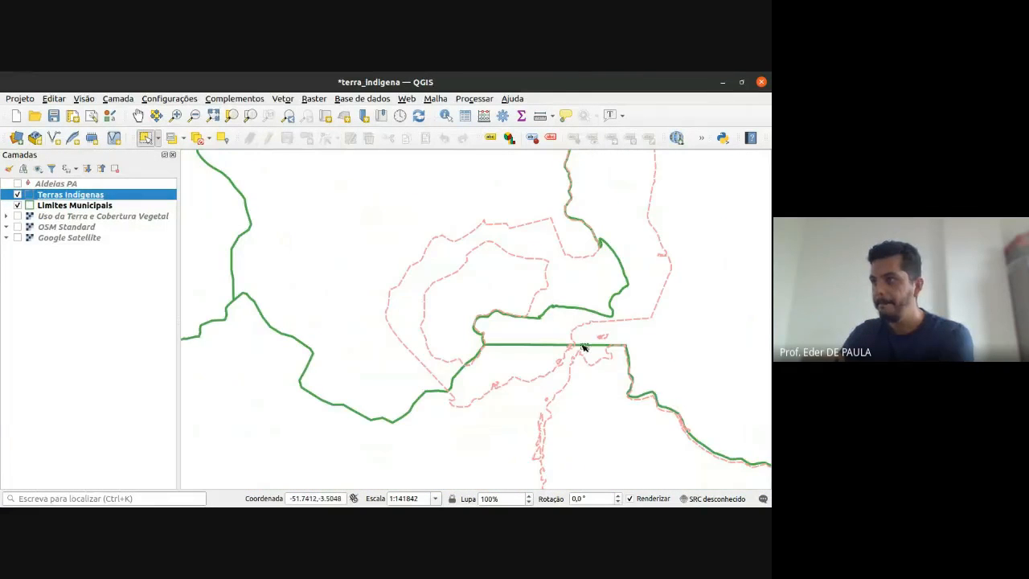
click(17, 194)
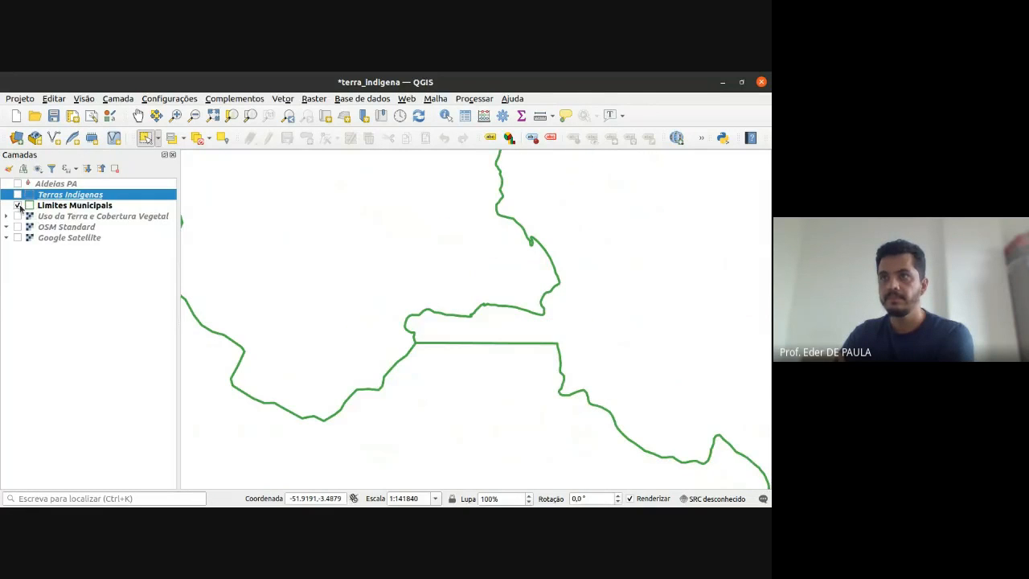
click(18, 205)
click(18, 195)
drag(635, 298, 604, 363)
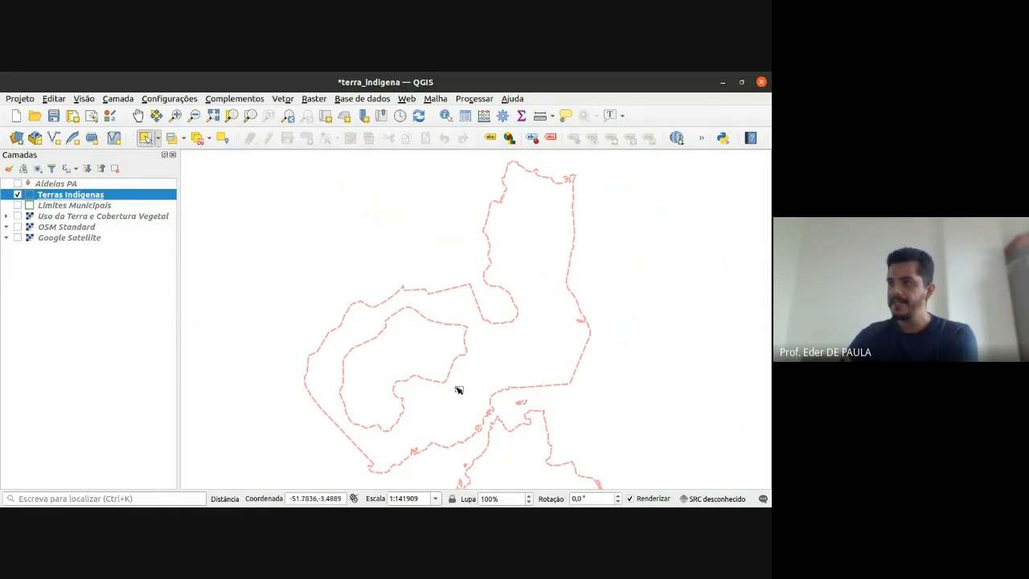
- Examine the indigenous lands along the river against Uso da Terra e Cobertura Vegetal and OSM Standard, hiding each of these layers after viewing
click(18, 216)
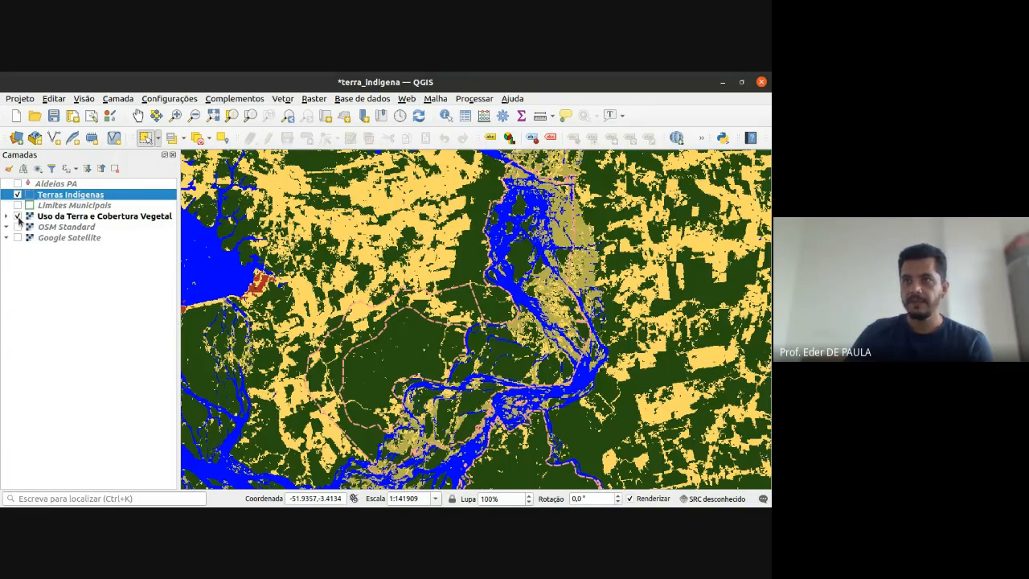
click(18, 217)
click(18, 226)
scroll(446, 394, down, 1)
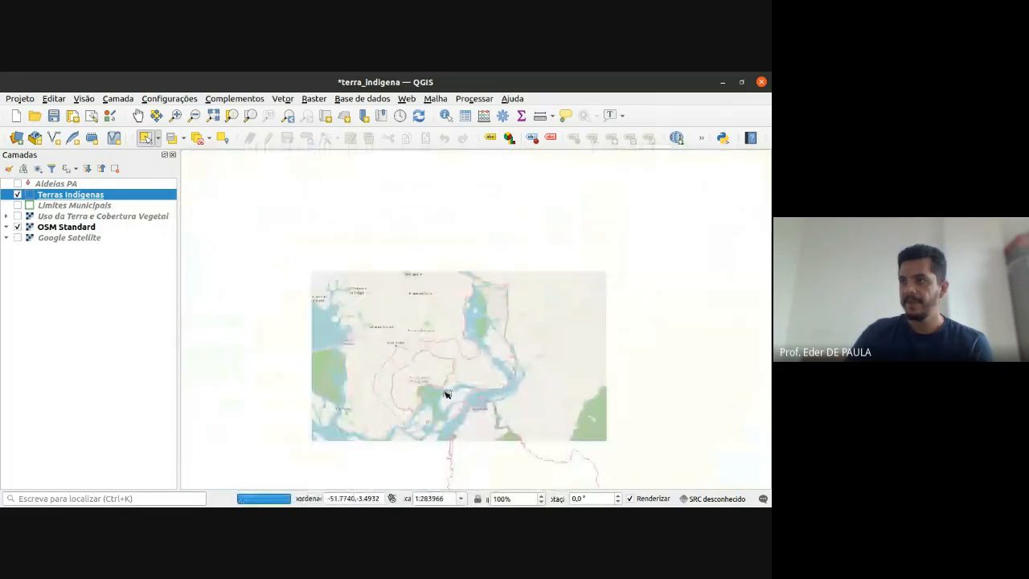
drag(474, 404, 462, 346)
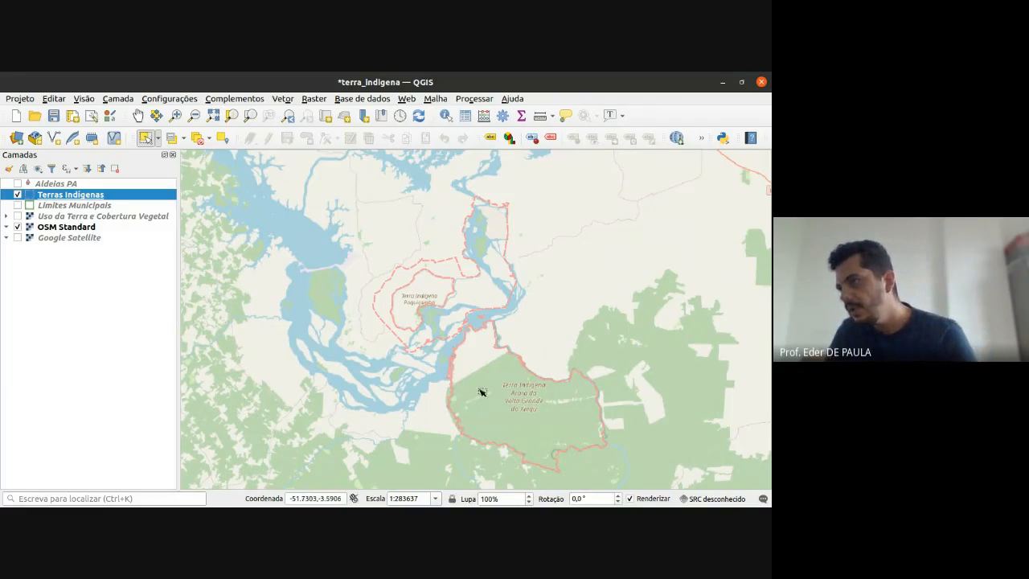
drag(546, 404, 492, 339)
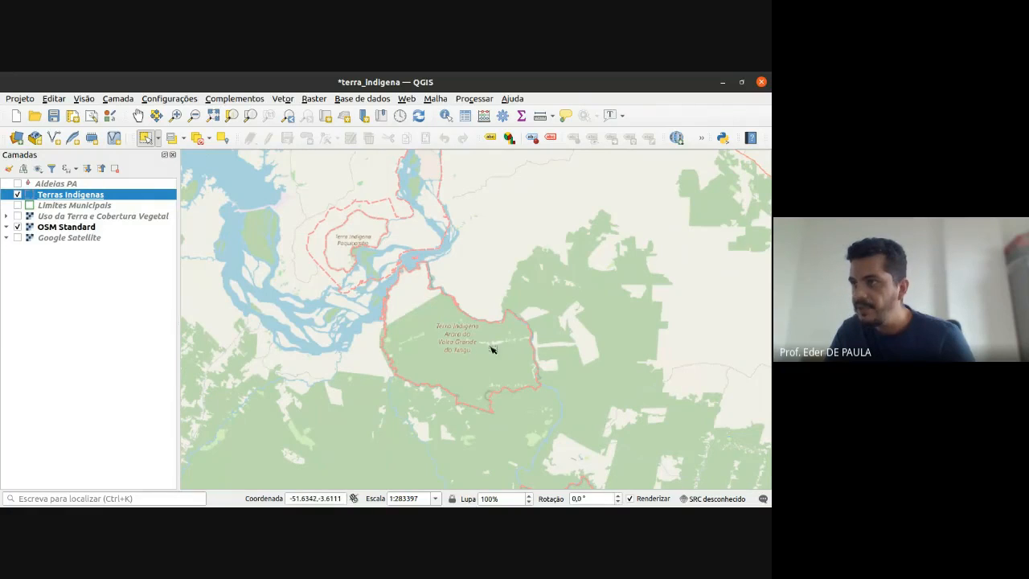
drag(493, 349, 504, 365)
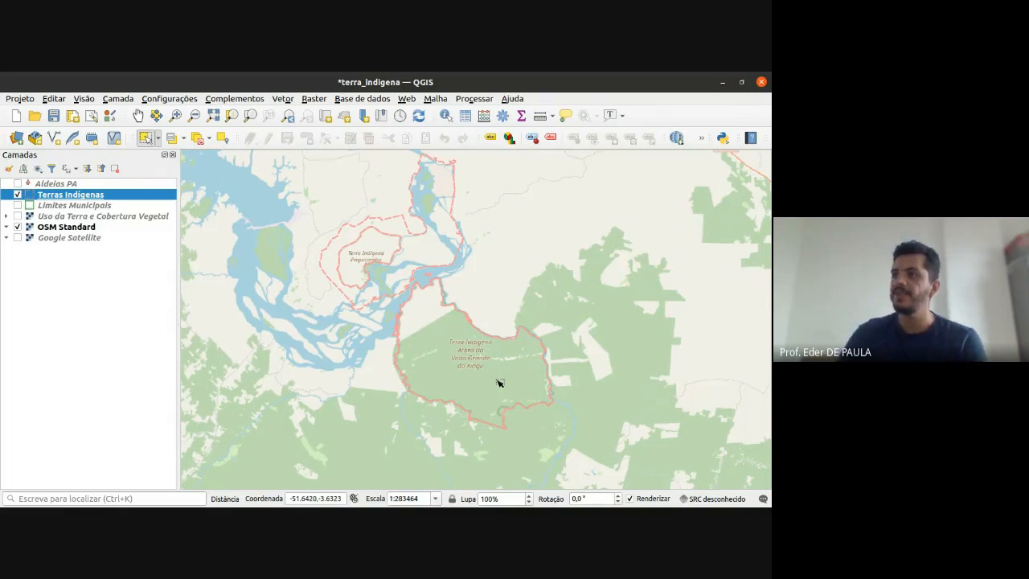
scroll(499, 383, up, 1)
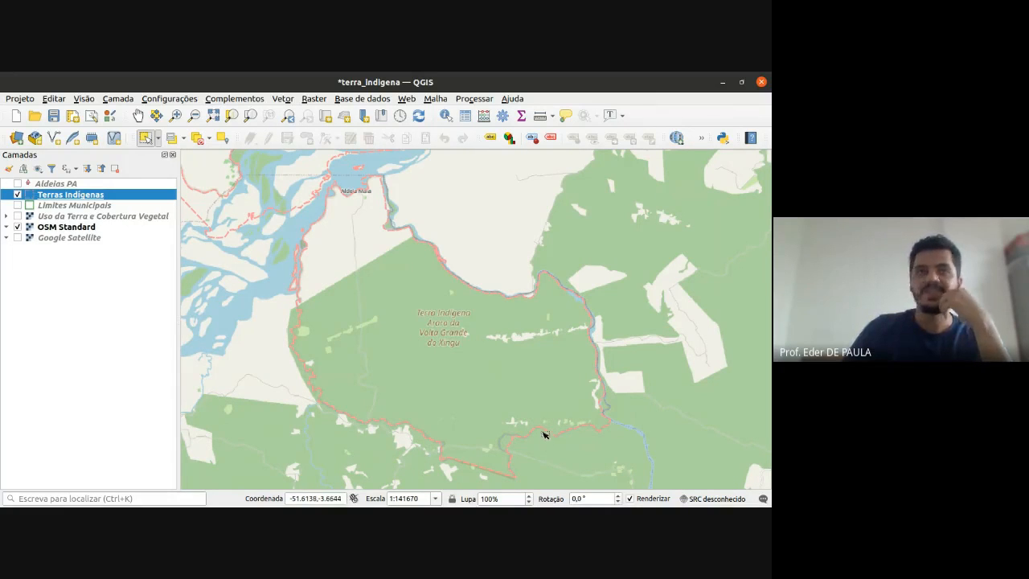
drag(469, 313, 681, 420)
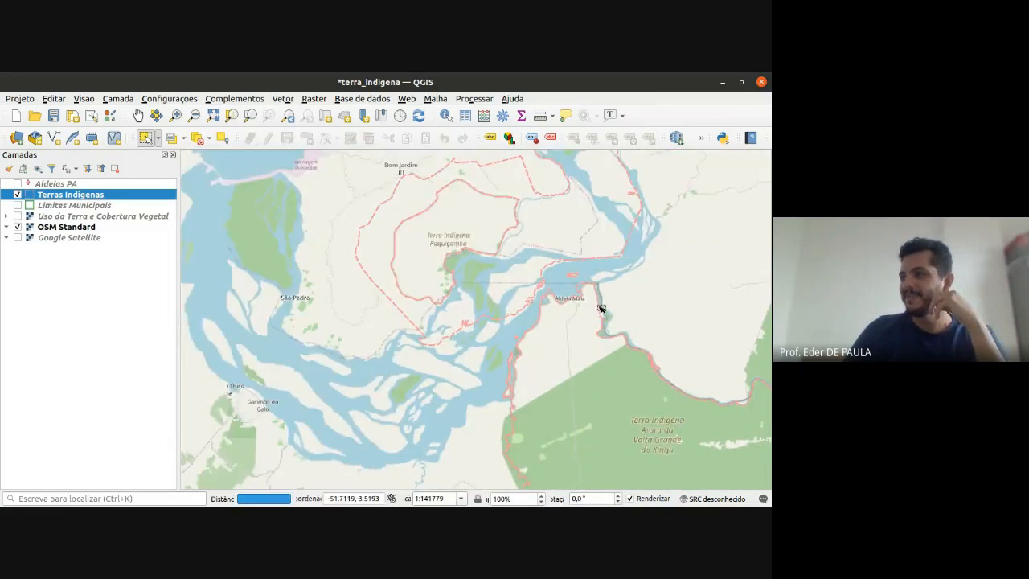
drag(600, 308, 597, 436)
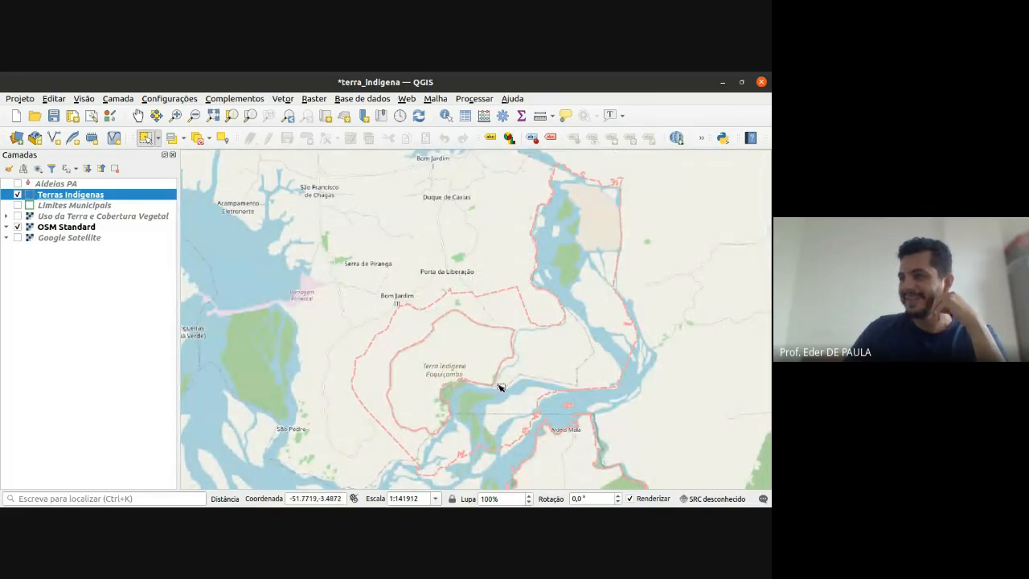
drag(547, 394, 413, 325)
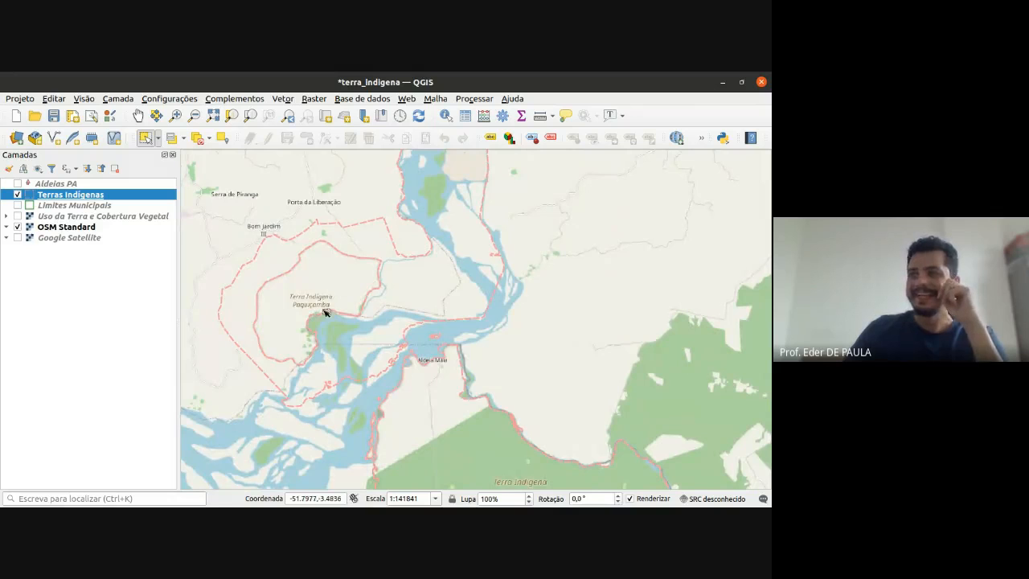
click(18, 227)
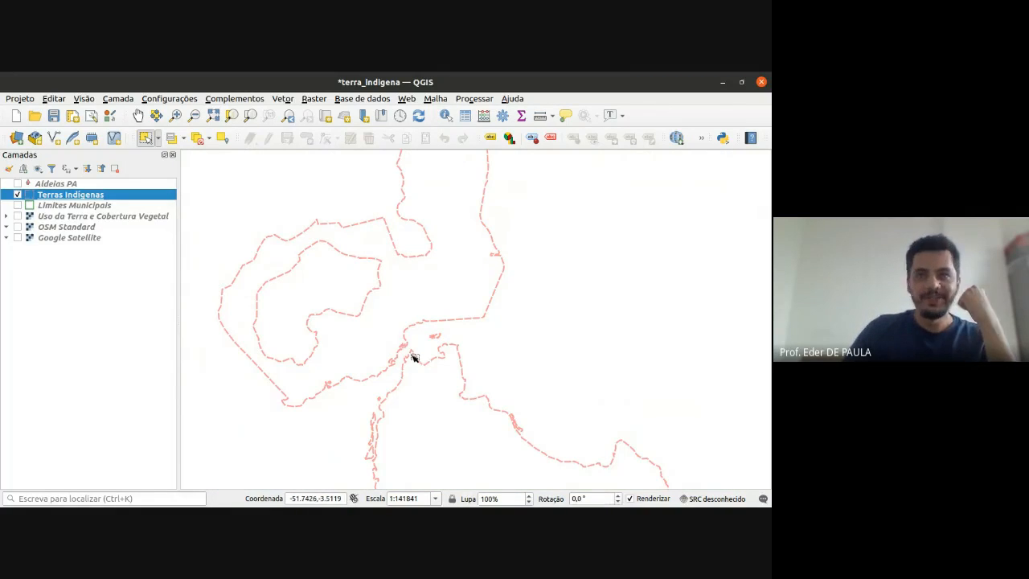
drag(451, 281, 512, 344)
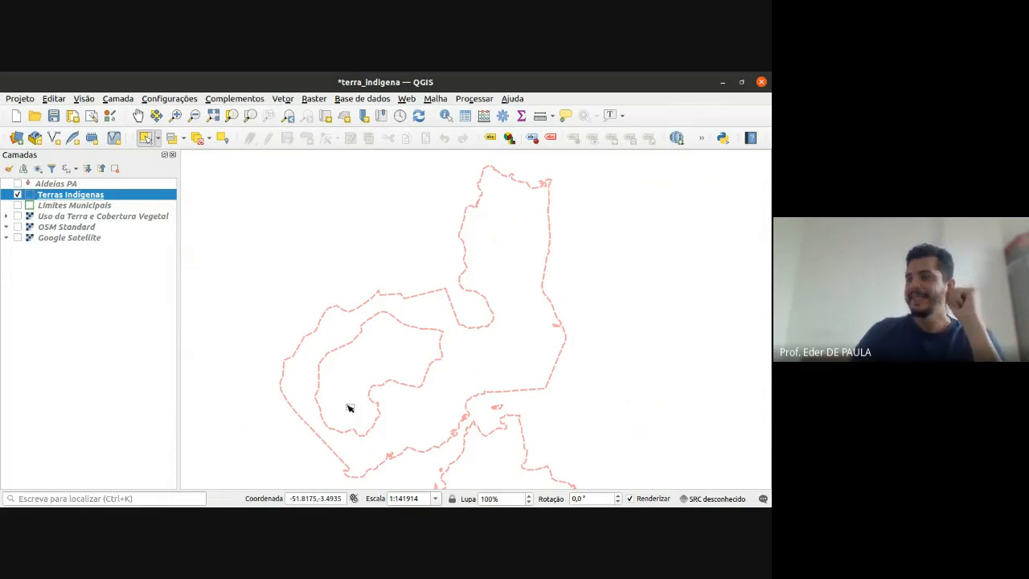
- Try to select the inner Terras Indigenas polygon separately from the larger outline around it, clearing the selection between attempts
click(387, 352)
click(434, 263)
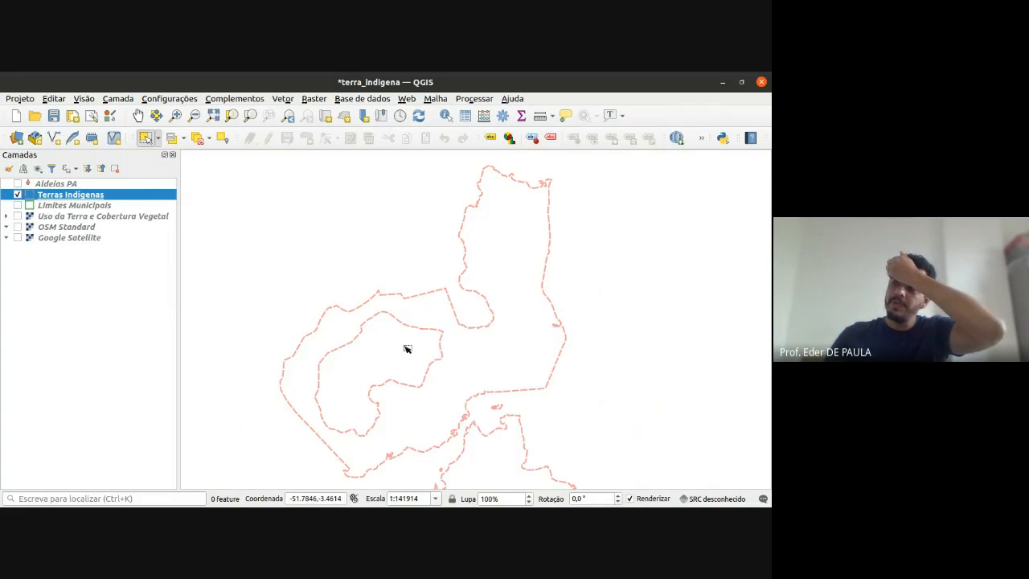
click(367, 361)
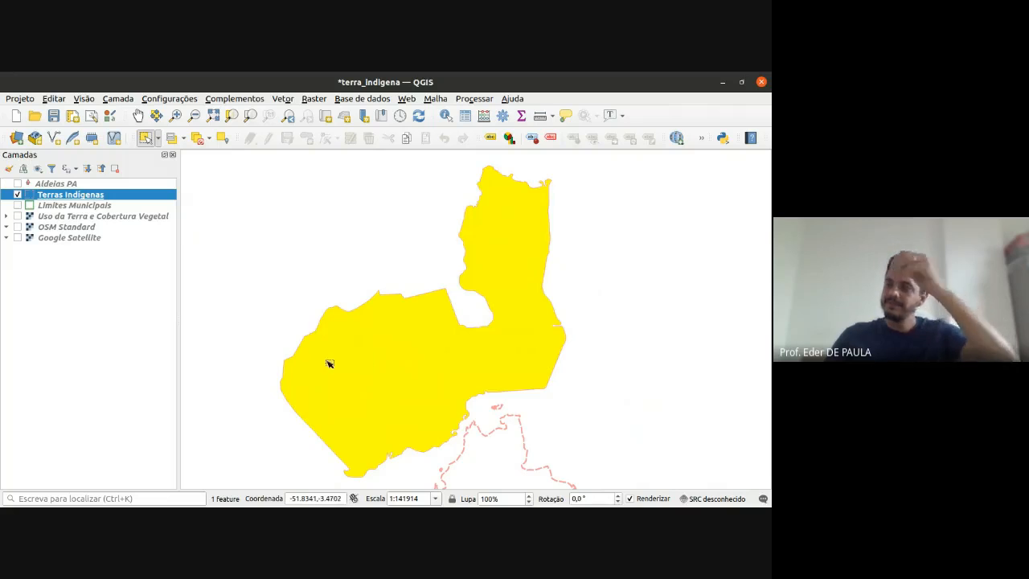
click(280, 305)
drag(279, 317, 462, 447)
click(605, 341)
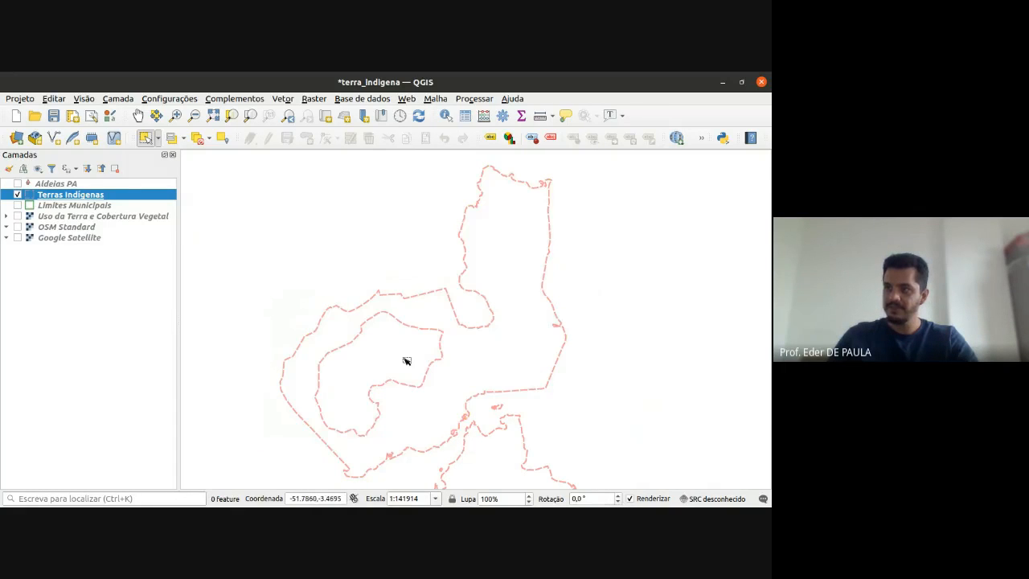
click(446, 366)
click(384, 349)
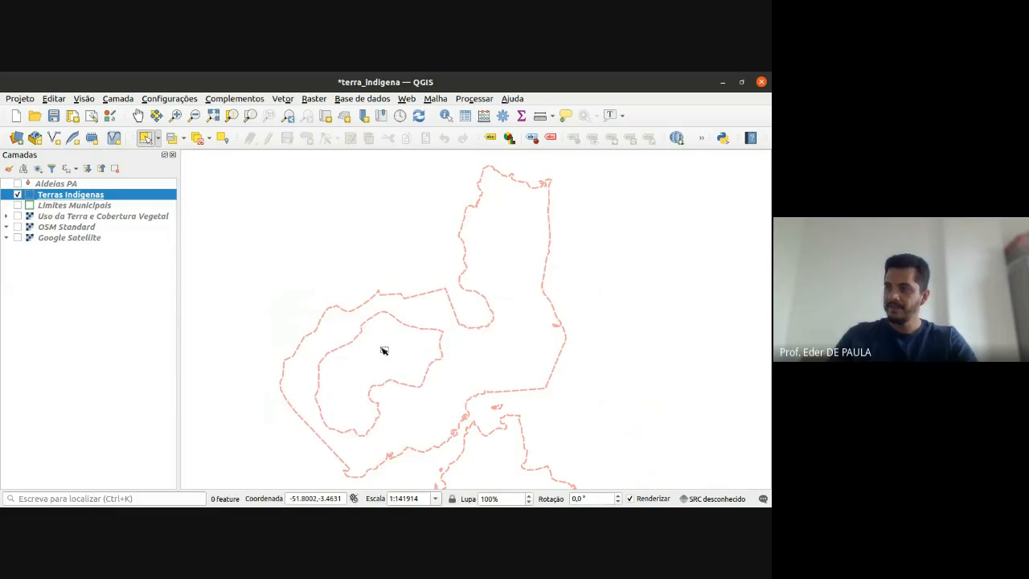
click(374, 360)
click(381, 362)
click(382, 362)
click(211, 253)
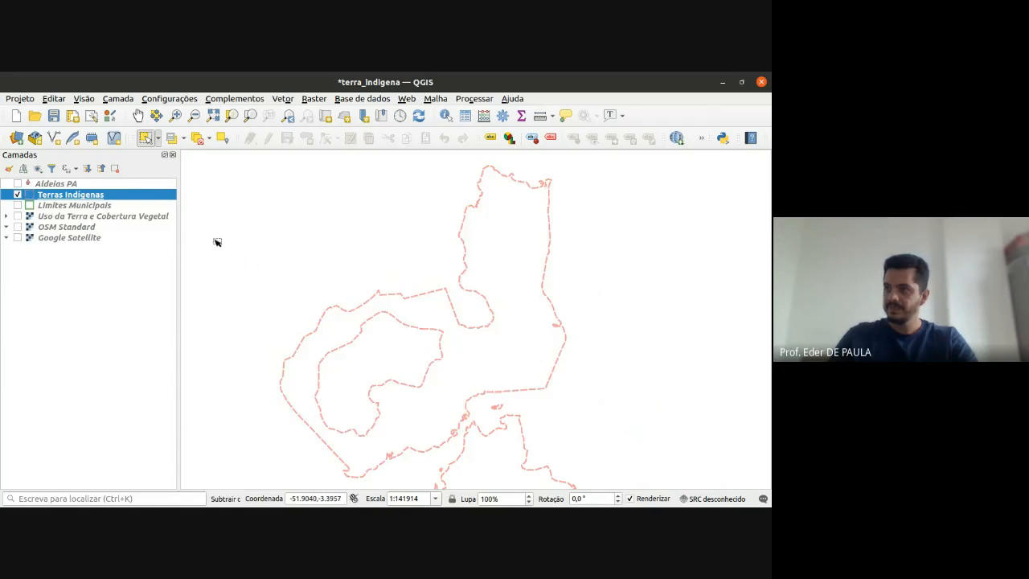
- Select the Terras Indigenas features by rectangle across both outlines, retest selecting the inner and northern areas individually, and clear the selection
drag(215, 239, 567, 466)
click(400, 362)
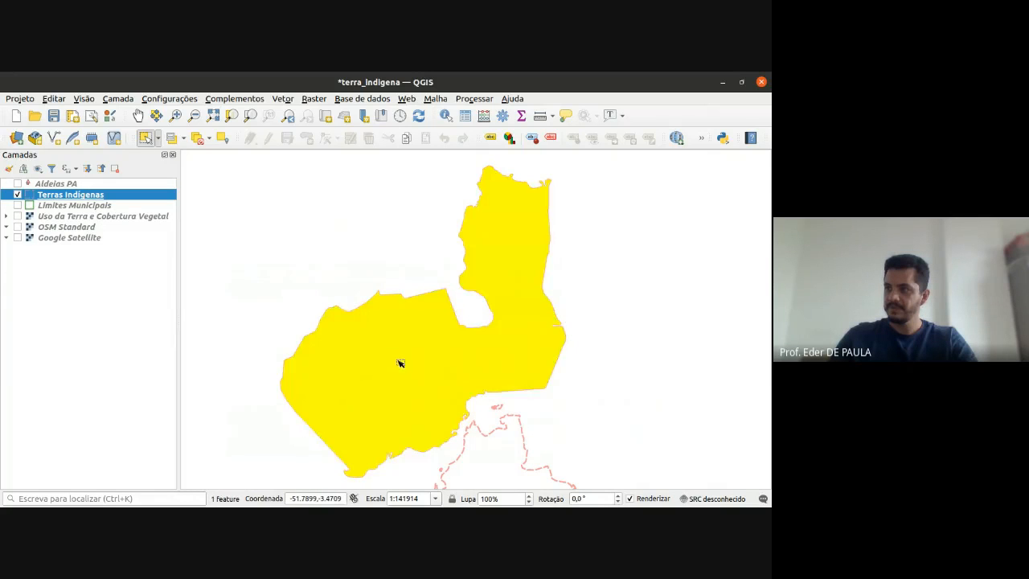
click(391, 350)
click(391, 351)
click(391, 350)
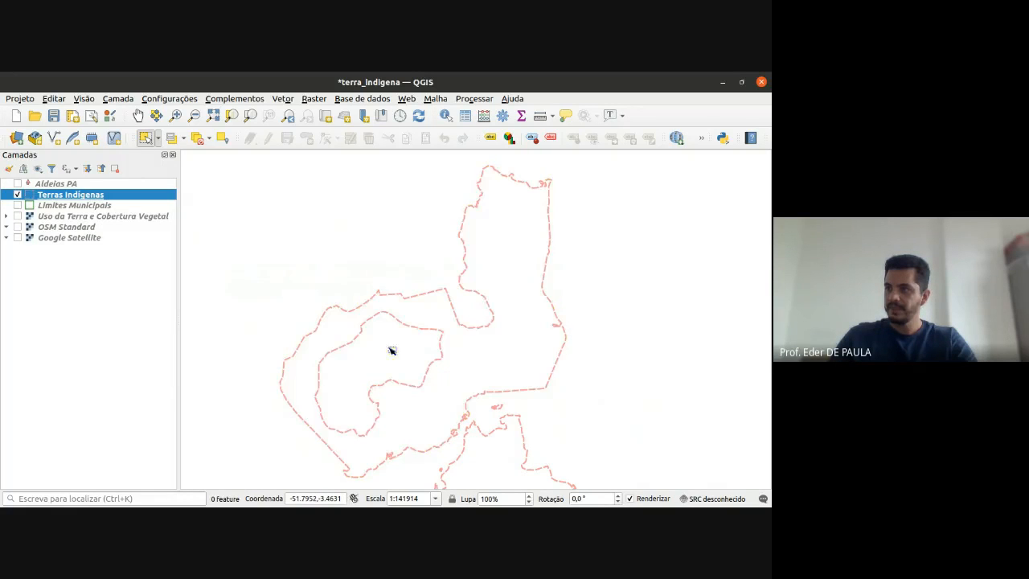
click(535, 253)
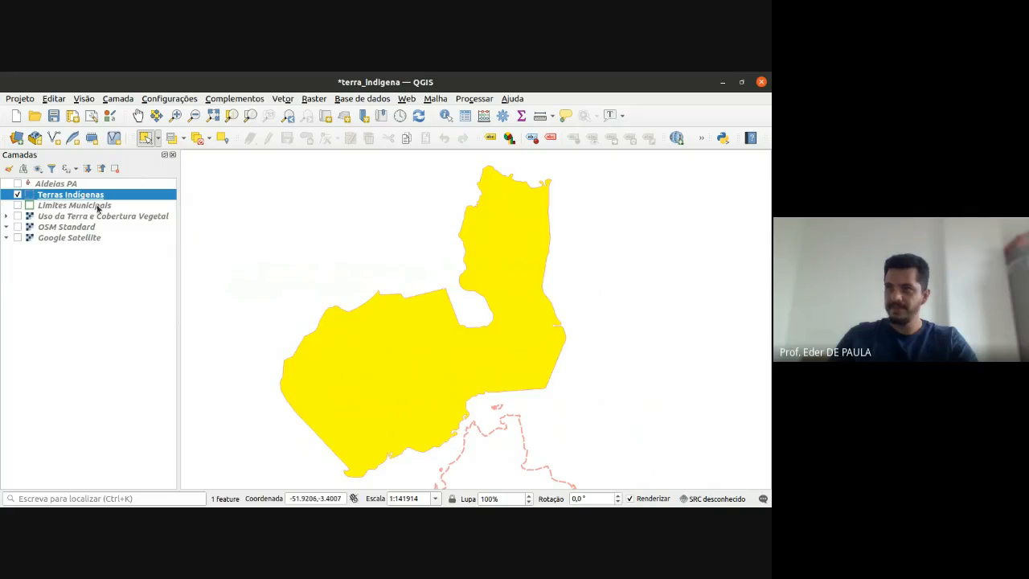
click(381, 271)
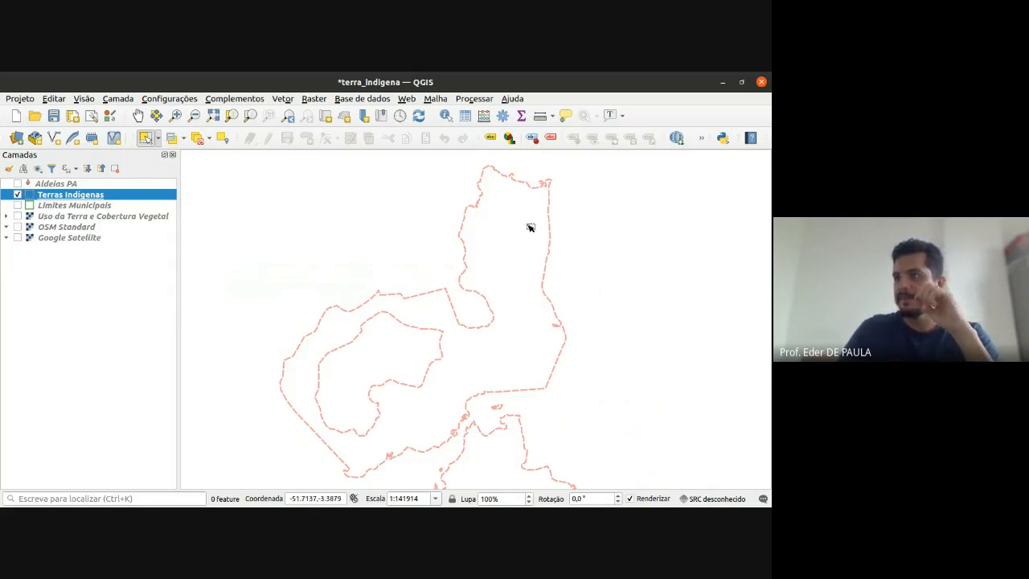
- Identify the inner and the larger outer Terras Indigenas polygons in turn to compare their attribute records
drag(546, 346, 533, 301)
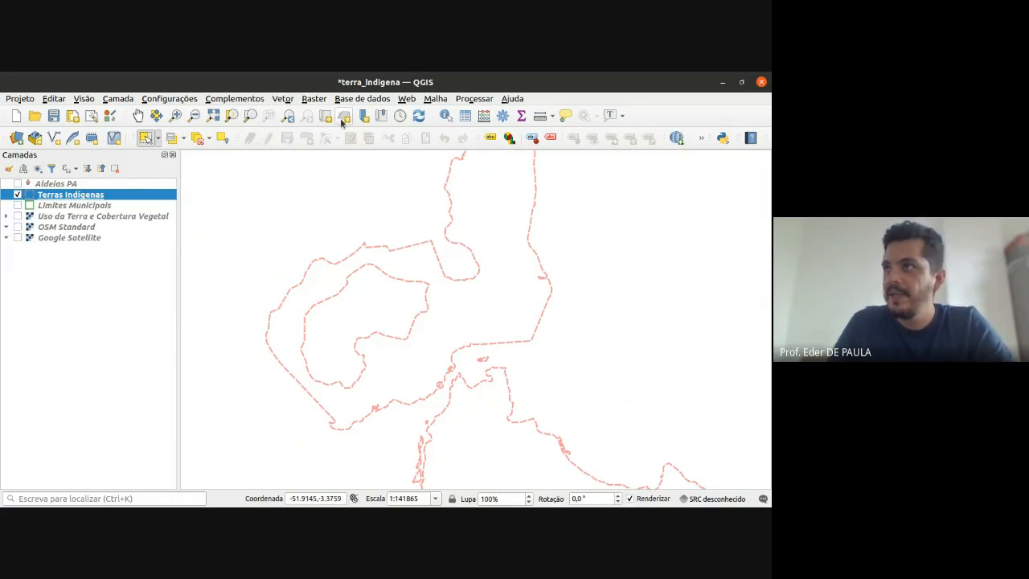
click(446, 117)
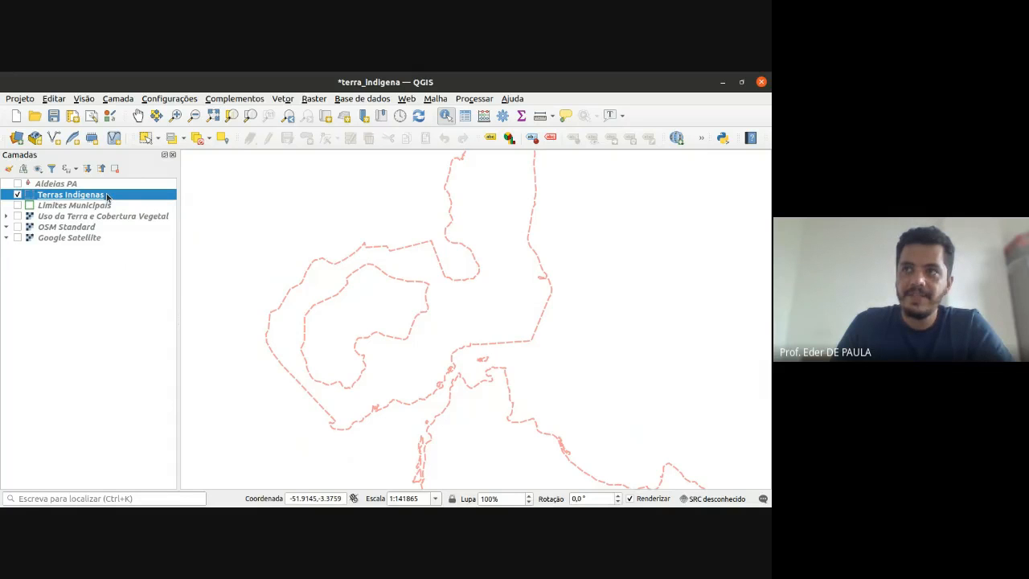
click(391, 305)
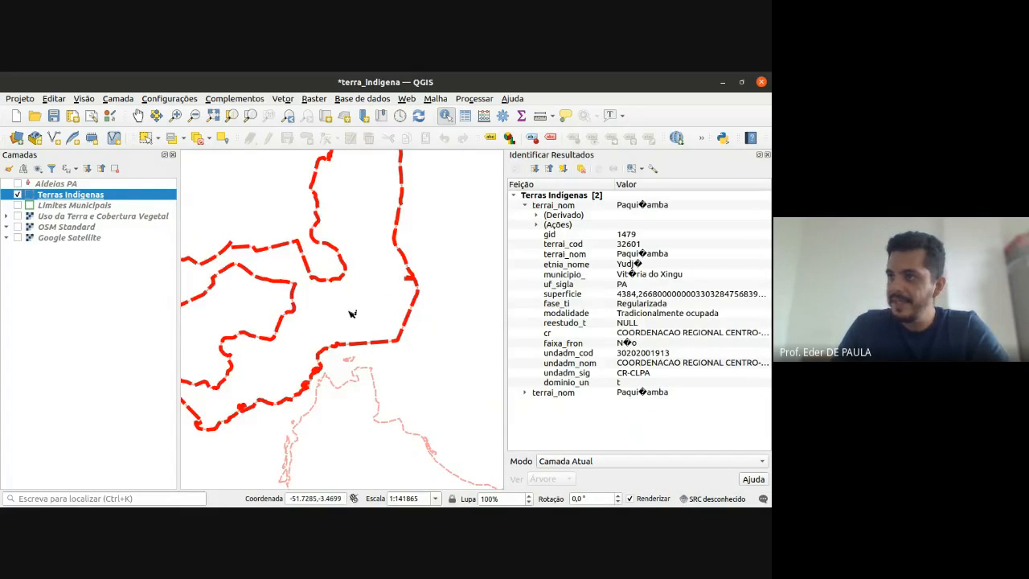
drag(348, 313, 431, 292)
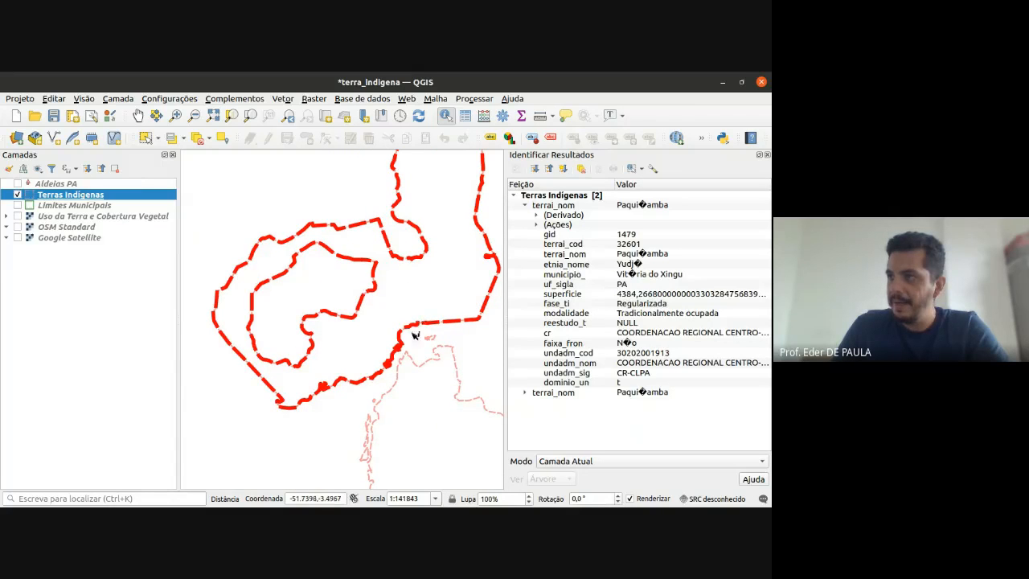
click(456, 305)
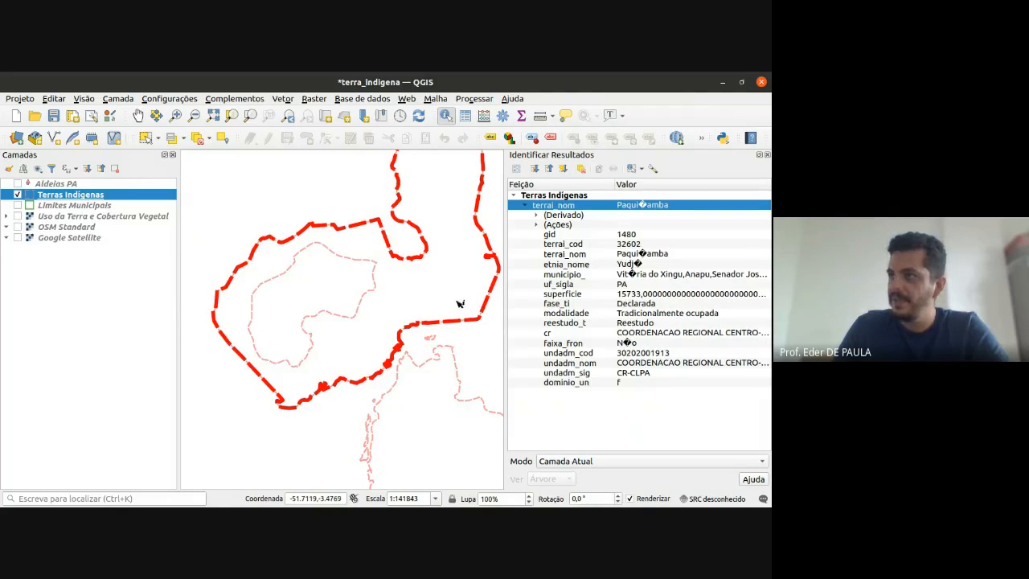
drag(460, 304, 393, 302)
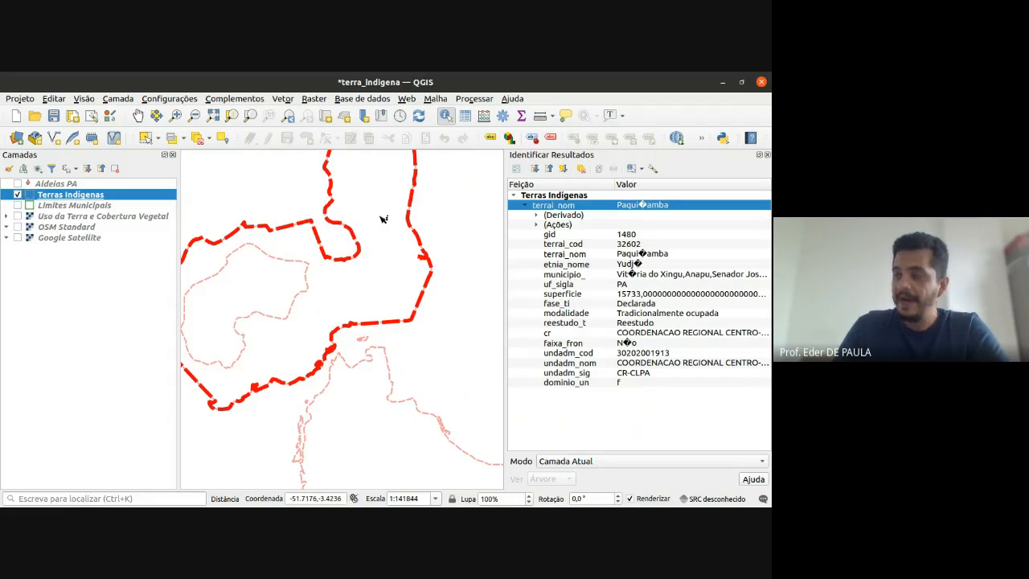
click(279, 288)
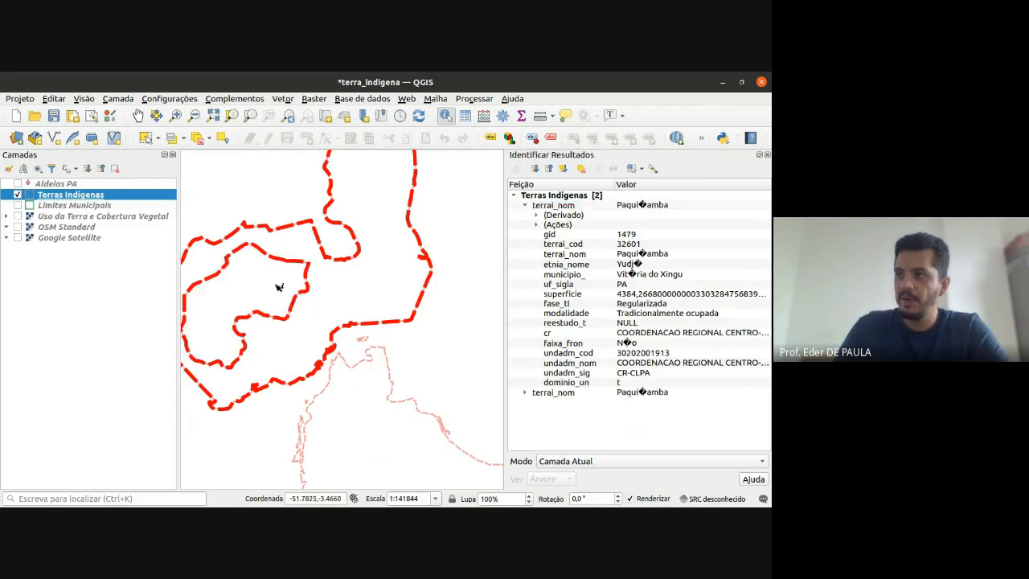
click(356, 418)
click(394, 282)
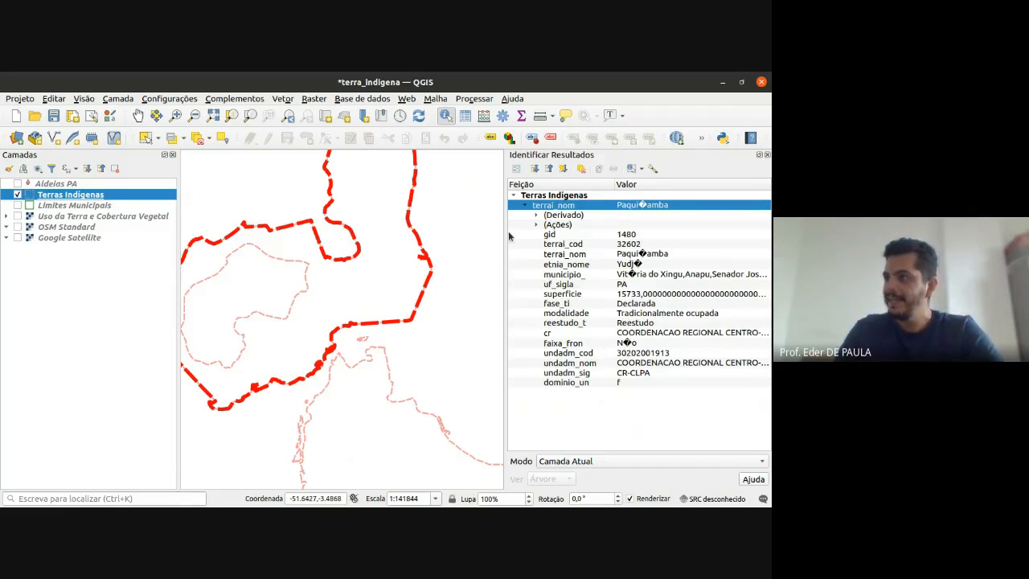
- Widen the identify results and compare the fase_ti values of the outer and inner Terras Indigenas polygons
drag(504, 227, 430, 226)
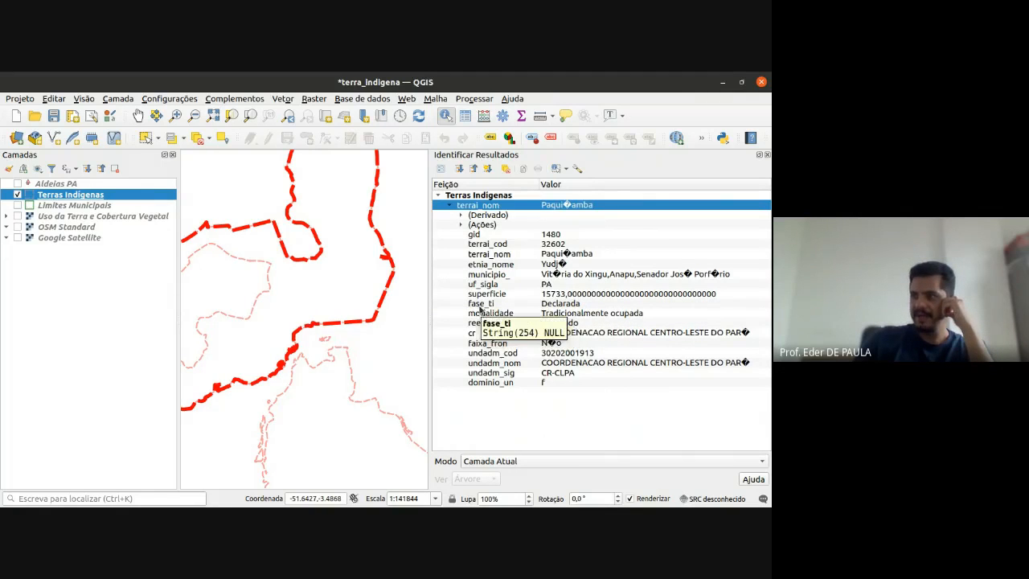
click(568, 306)
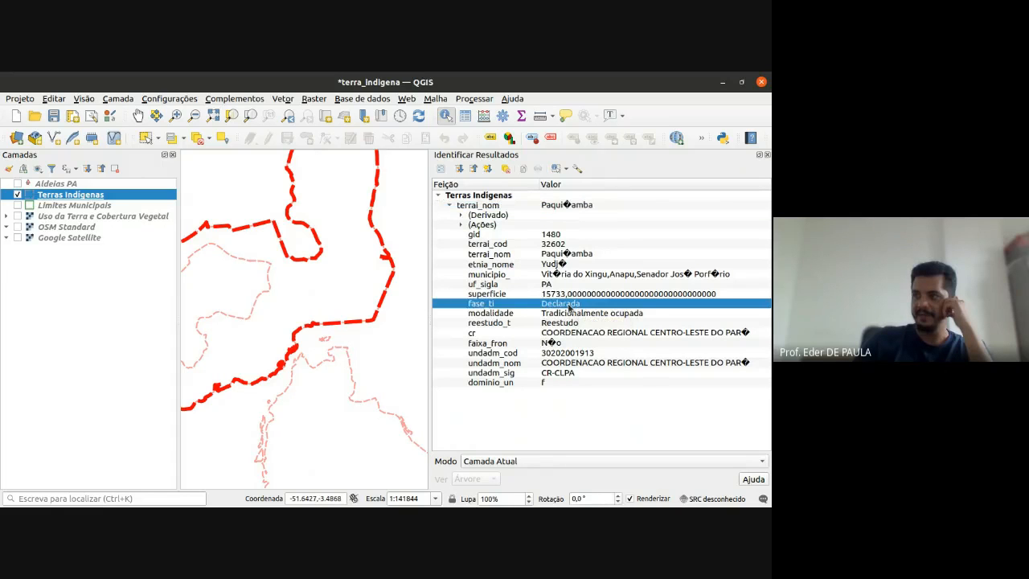
click(242, 285)
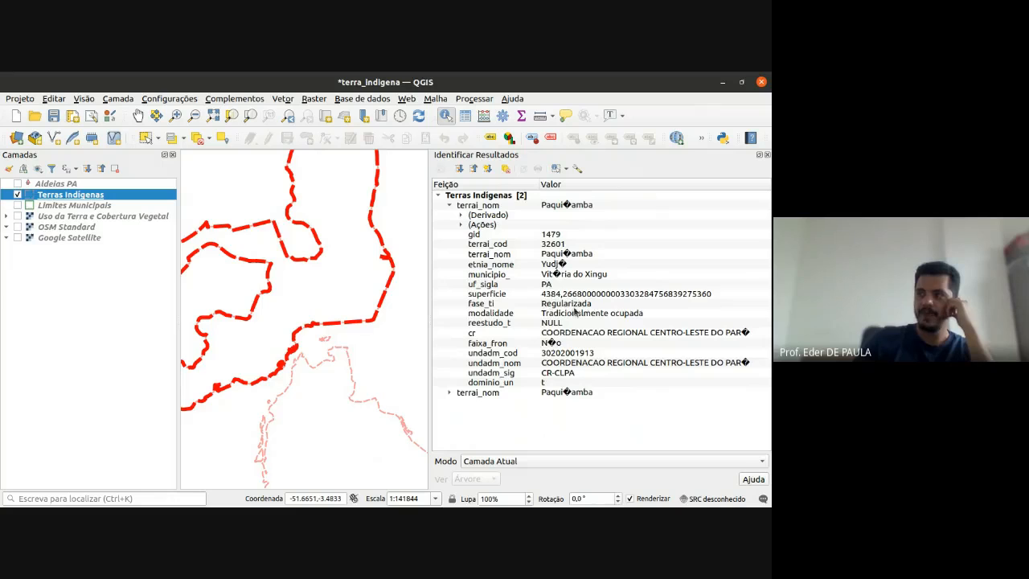
click(366, 269)
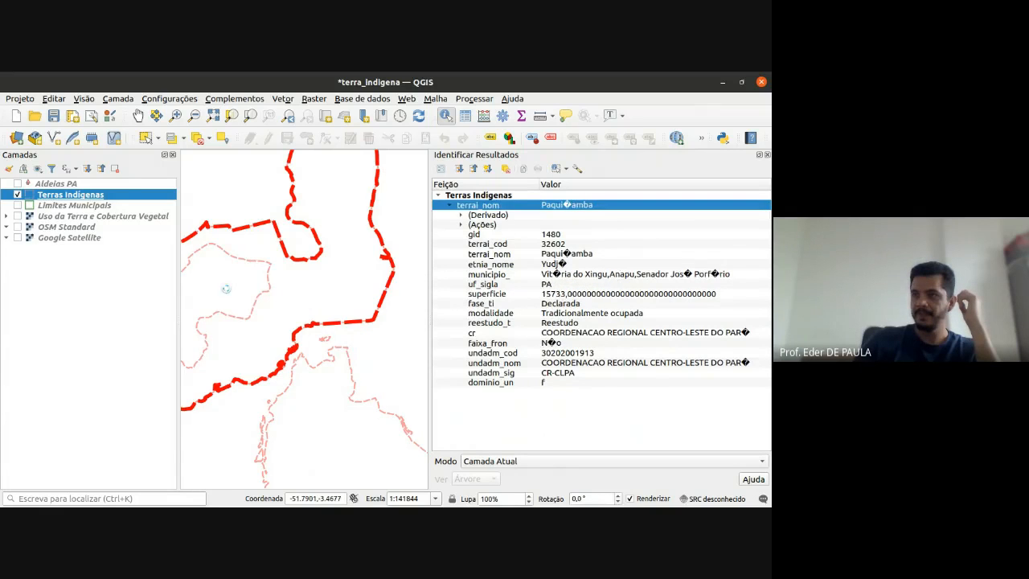
click(231, 291)
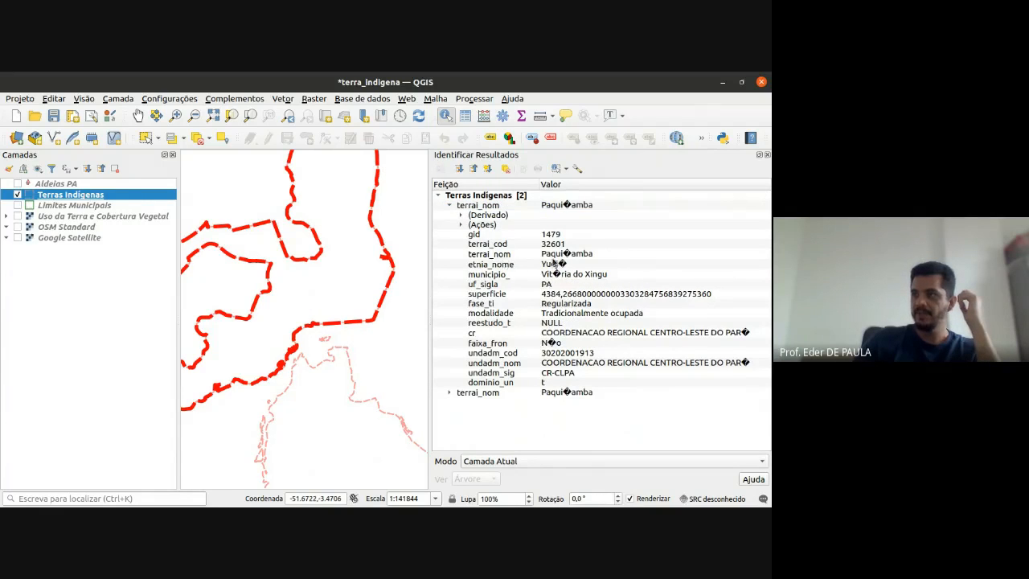
click(339, 282)
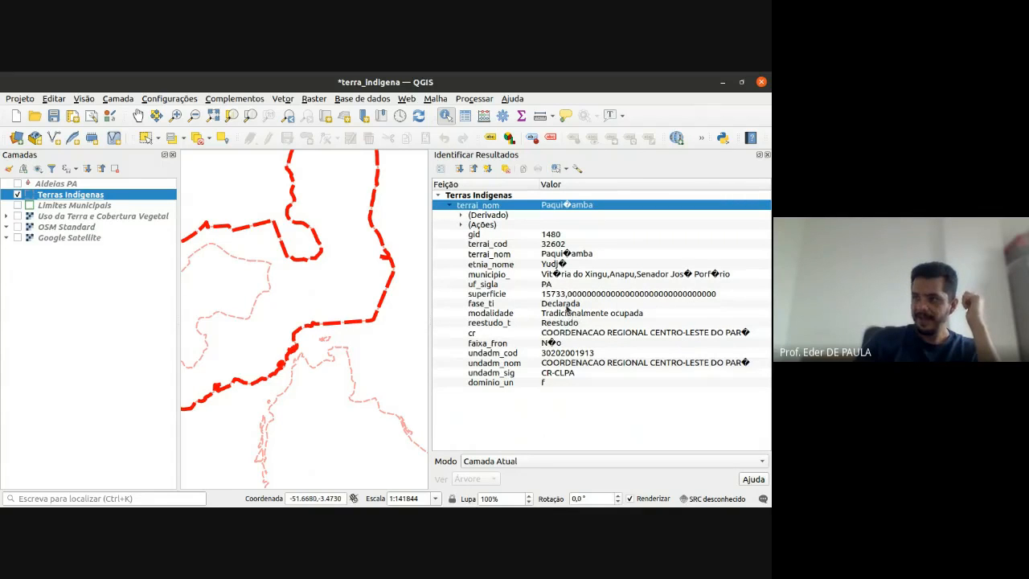
click(243, 286)
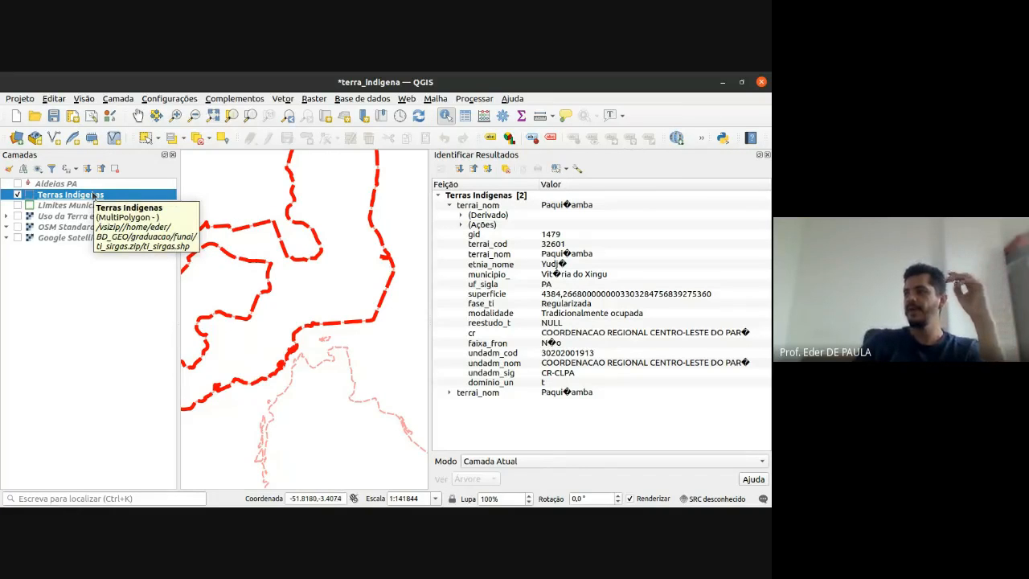
- Open the source settings in the layer properties of Terras Indigenas
click(127, 348)
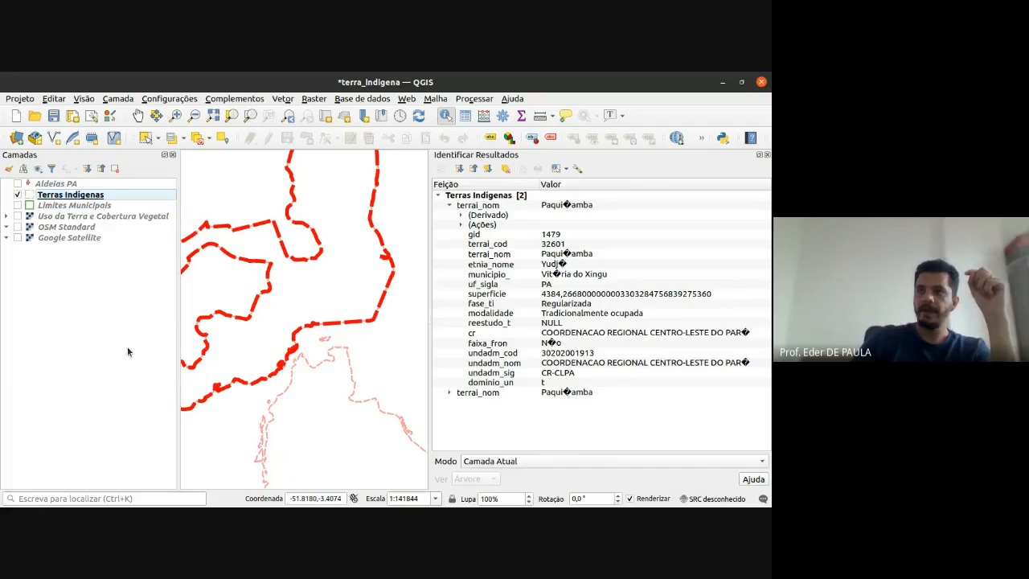
click(75, 197)
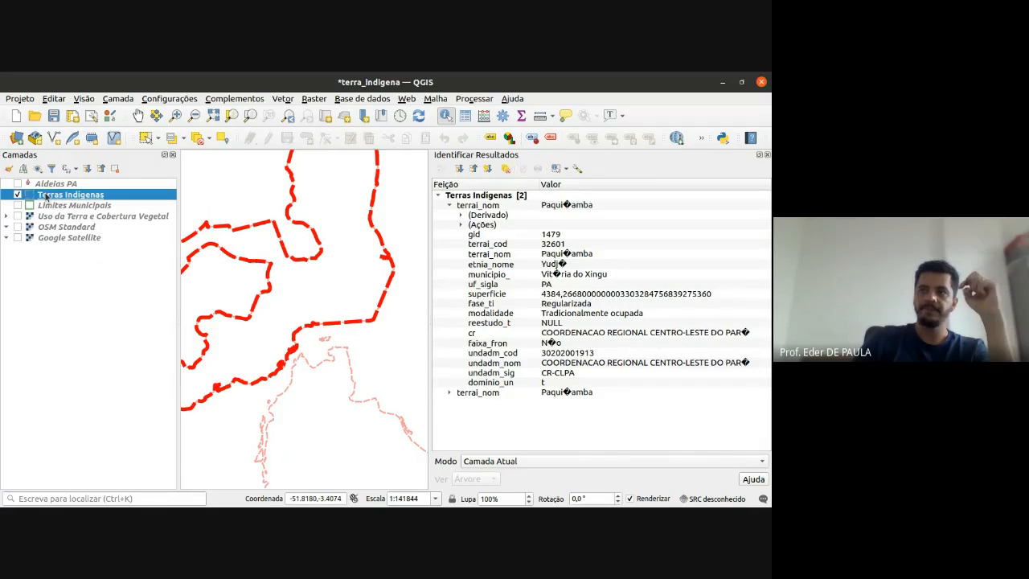
right_click(87, 197)
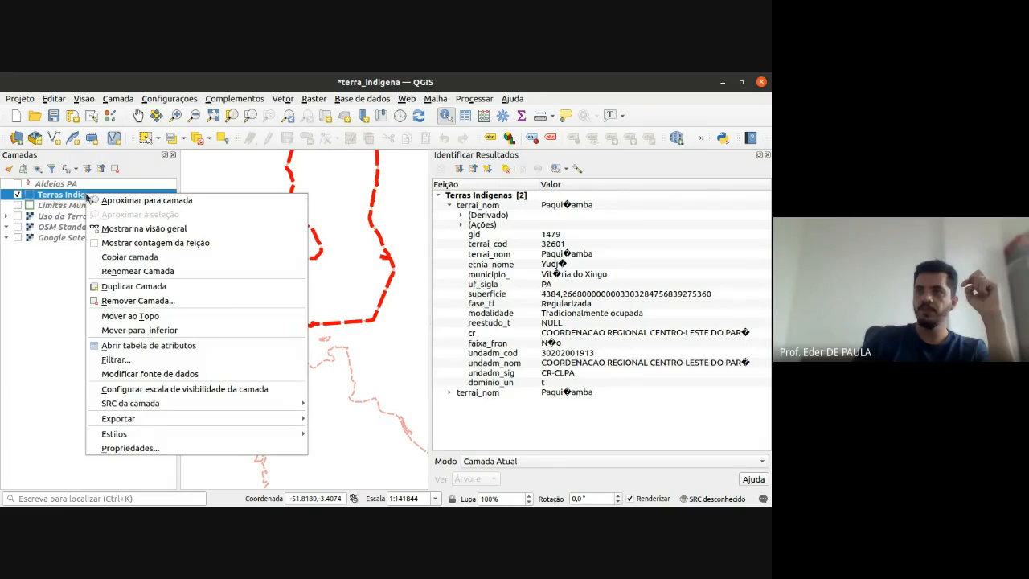
click(166, 449)
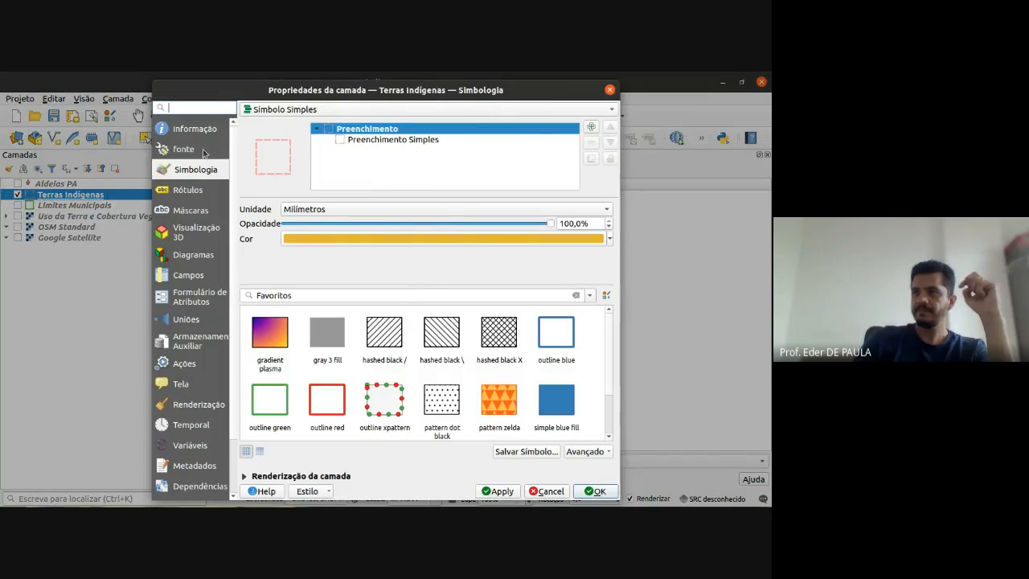
click(204, 153)
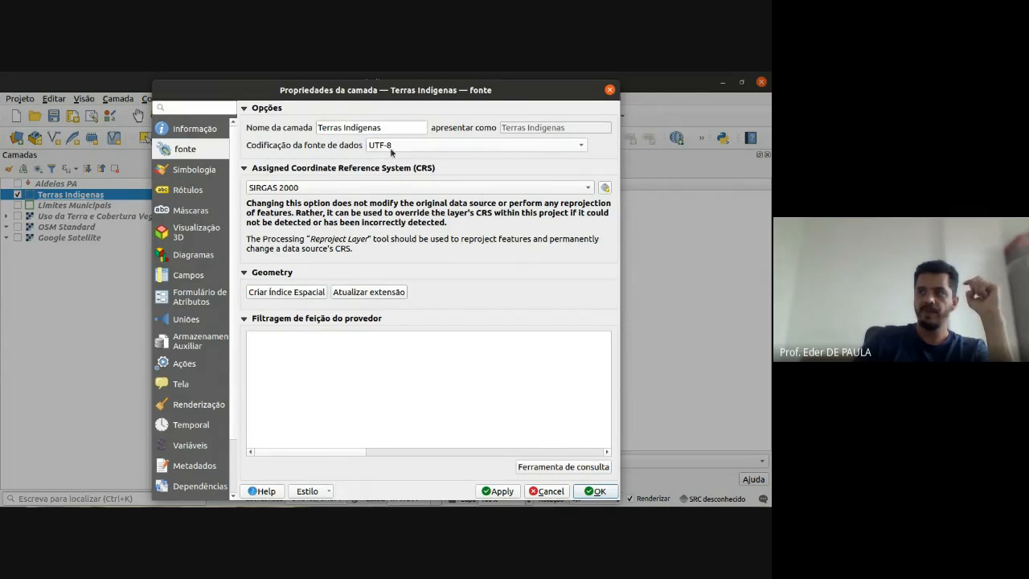
- Look through the available data source encodings for Terras Indigenas to find one suited to its accented text
click(448, 141)
scroll(470, 266, down, 4)
scroll(472, 270, down, 8)
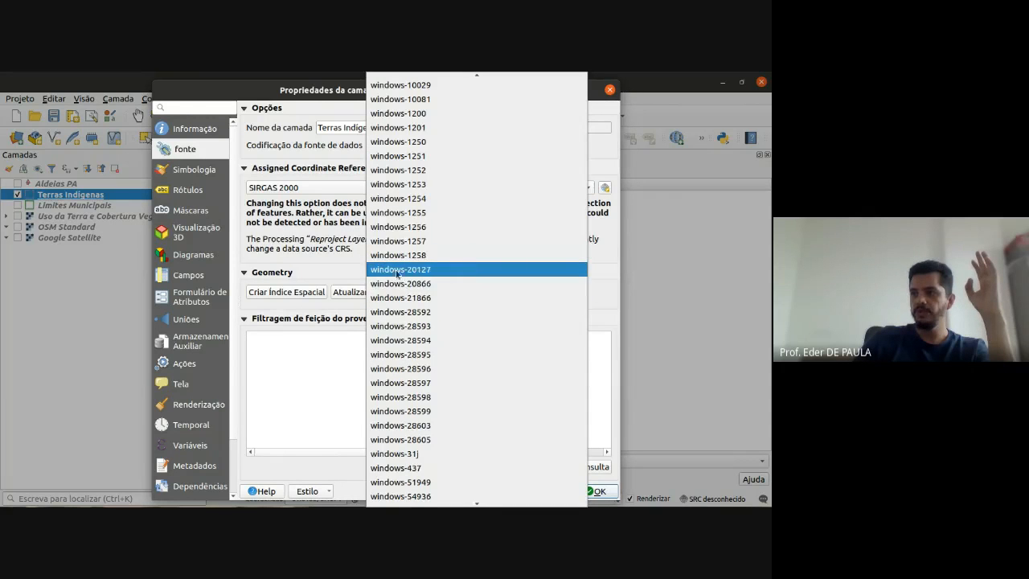
scroll(407, 251, down, 9)
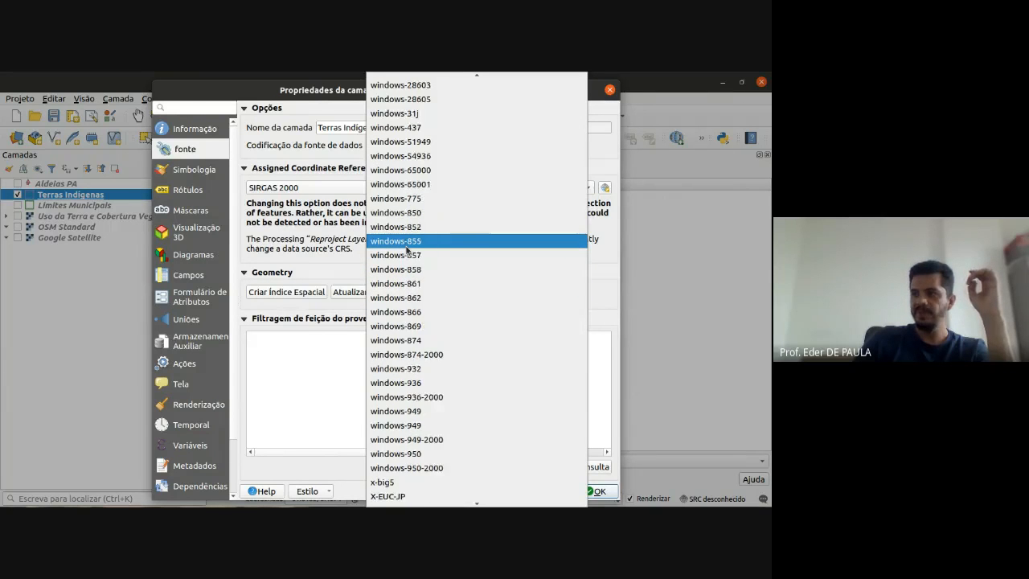
scroll(408, 250, up, 7)
scroll(408, 250, up, 15)
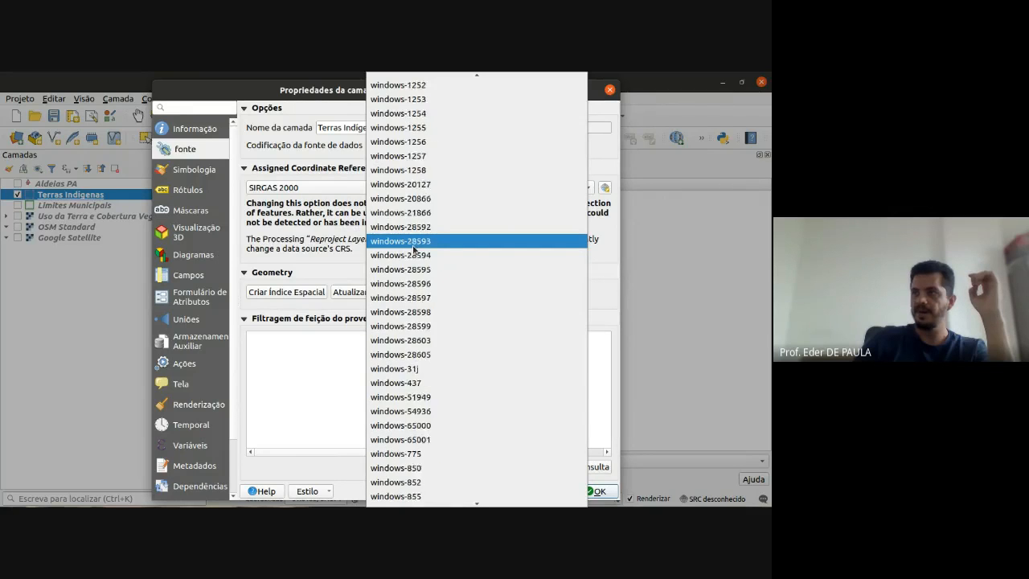
scroll(413, 250, up, 7)
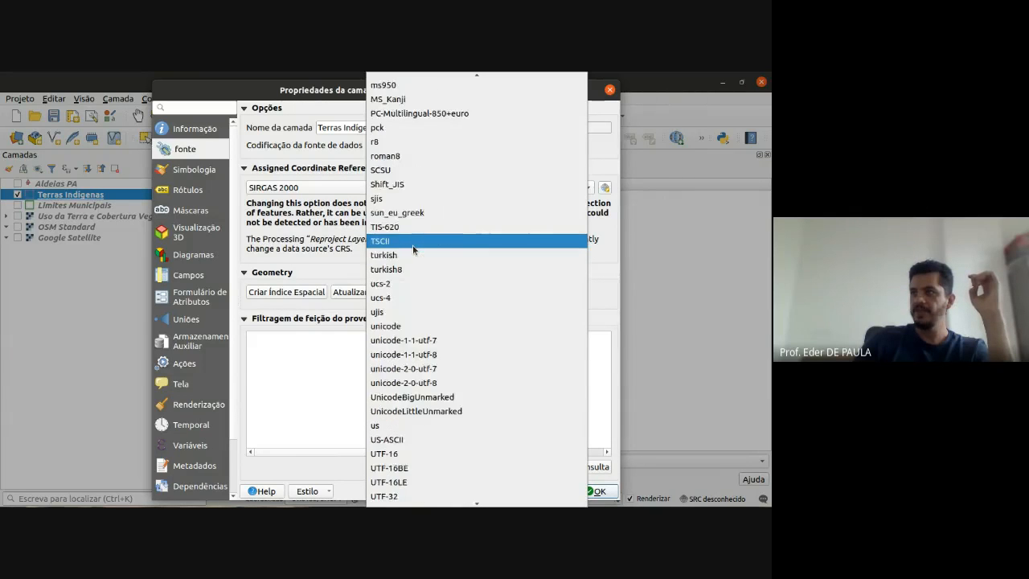
scroll(413, 249, down, 5)
scroll(418, 249, up, 6)
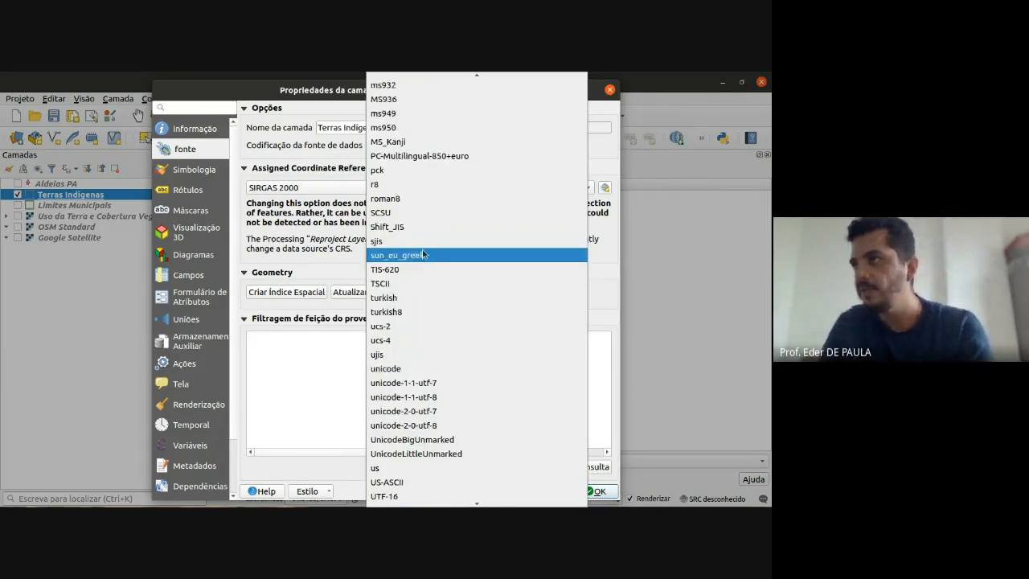
scroll(424, 249, down, 6)
scroll(427, 250, down, 20)
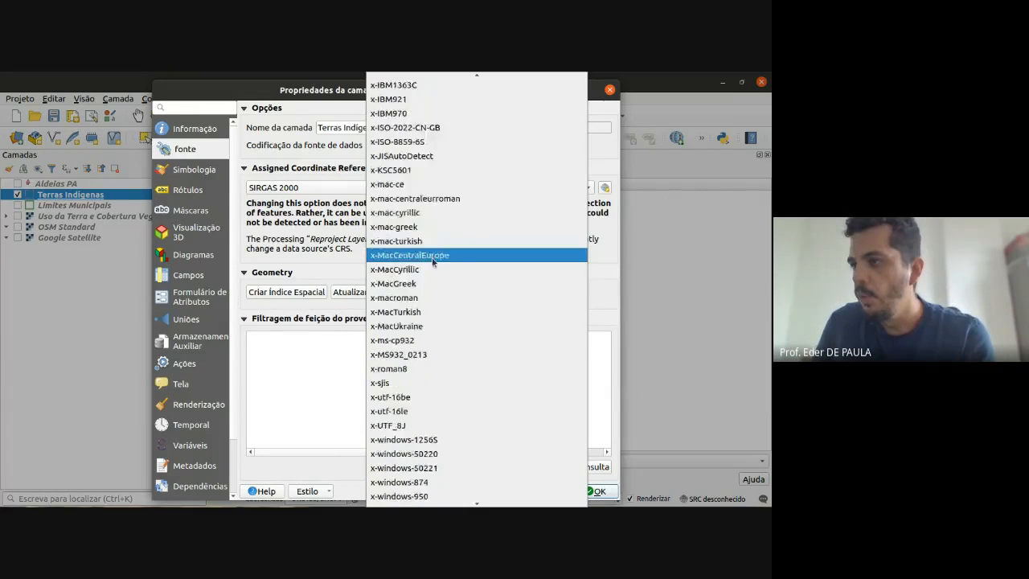
scroll(433, 261, up, 10)
scroll(433, 260, up, 20)
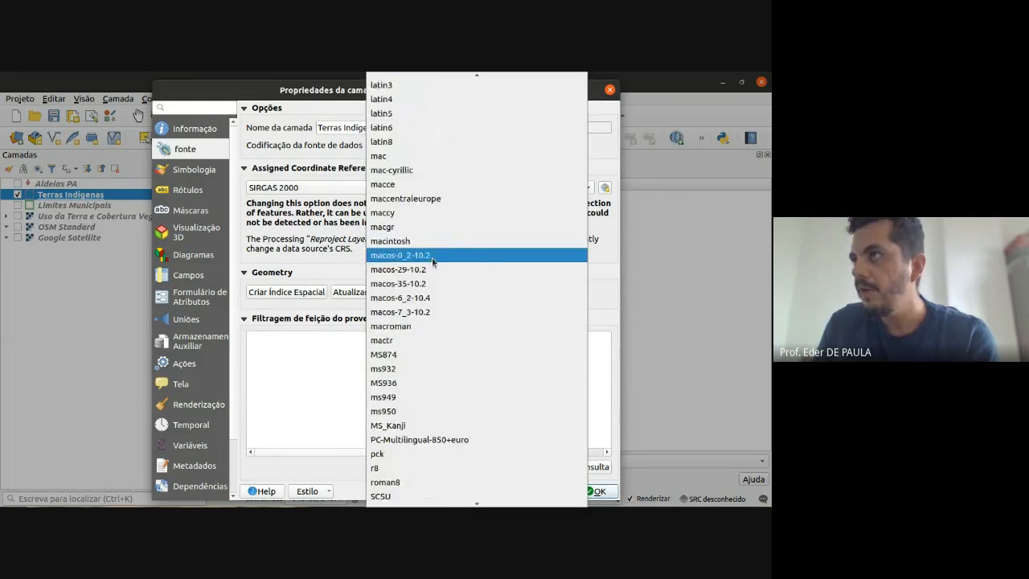
scroll(432, 261, up, 20)
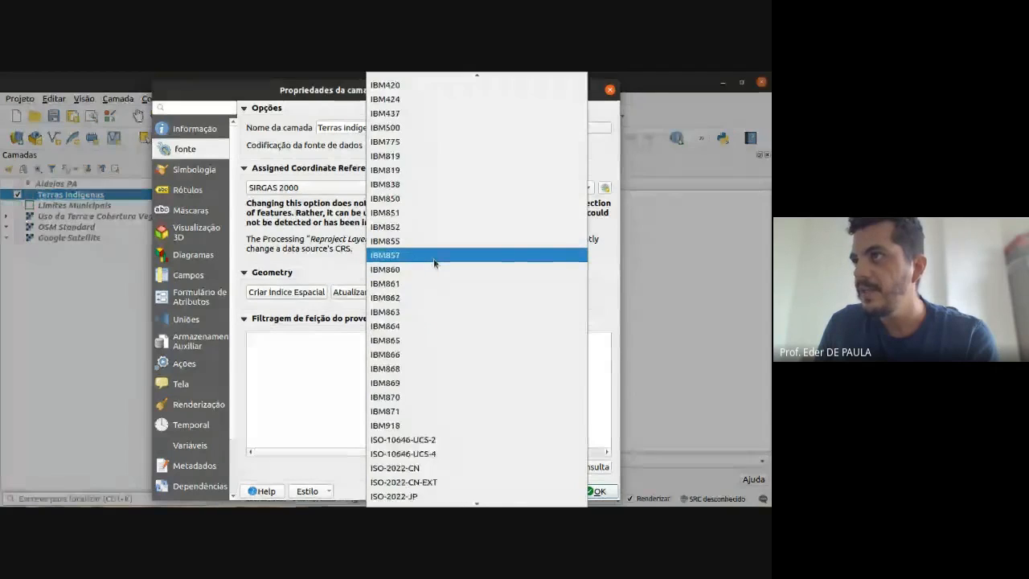
scroll(433, 260, up, 20)
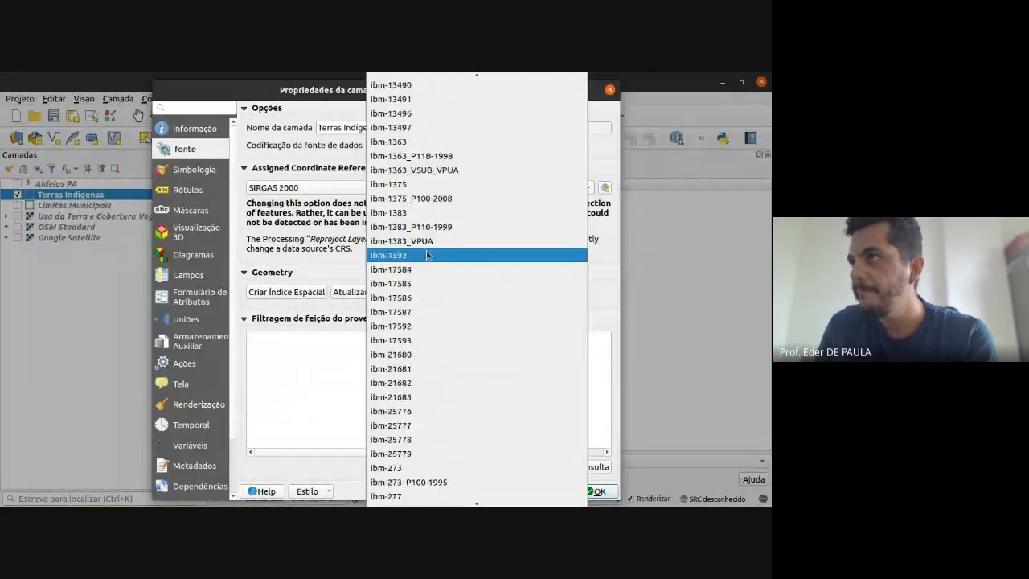
key(Escape)
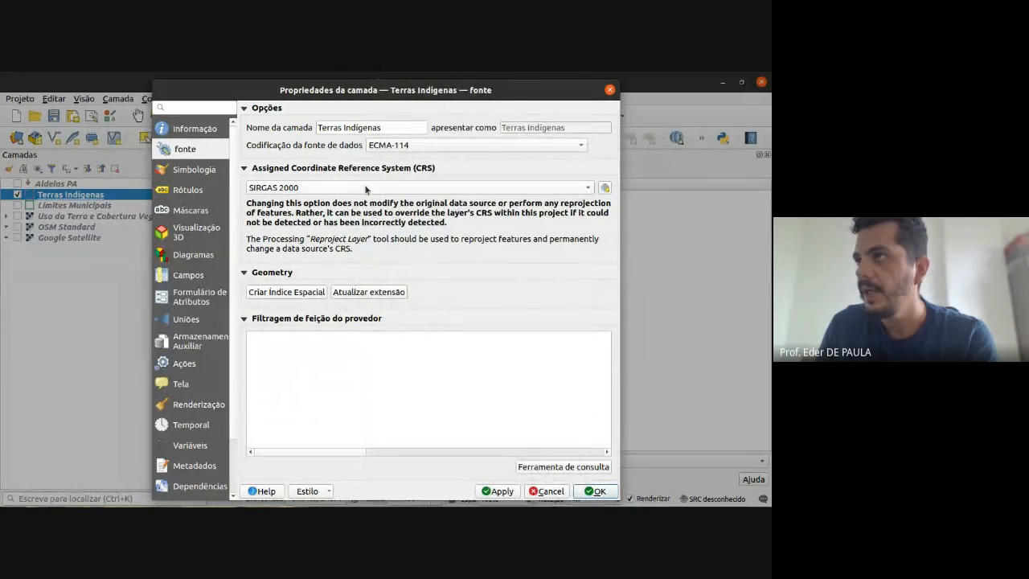
- Try cp1253 as the data source encoding of Terras Indigenas and identify the outer polygon to check its attribute text
click(412, 145)
scroll(413, 146, up, 20)
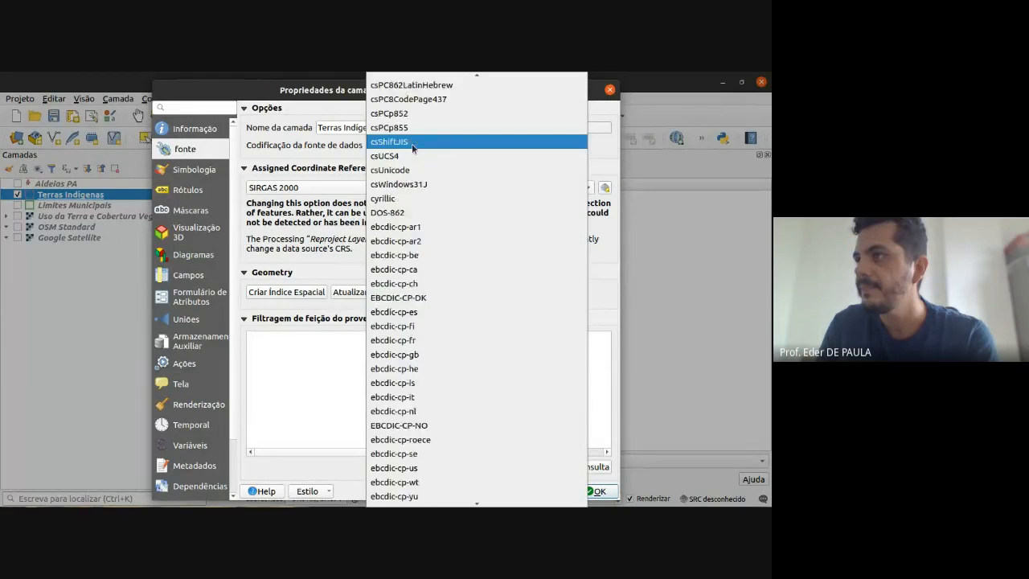
scroll(413, 148, up, 6)
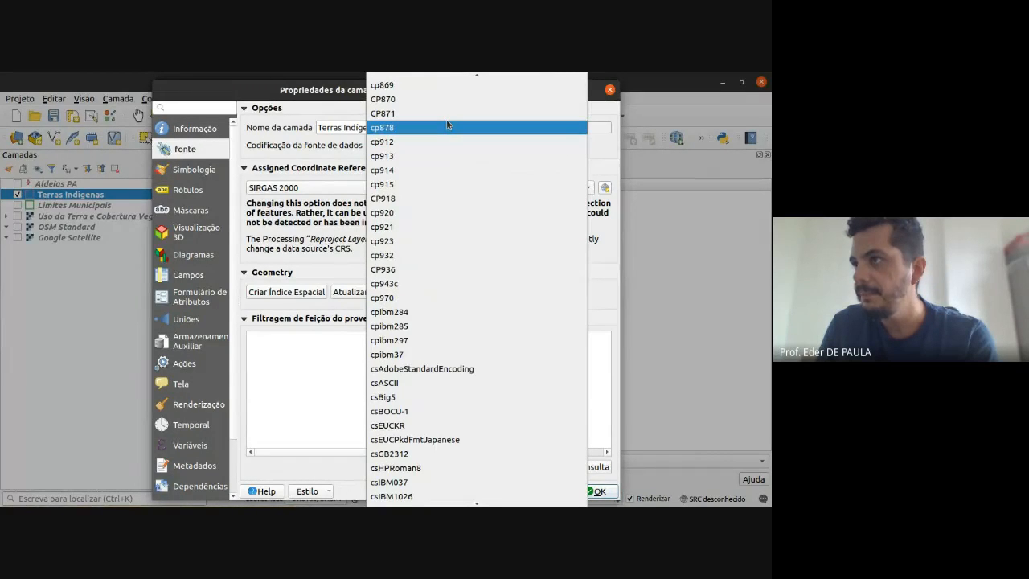
scroll(447, 123, up, 15)
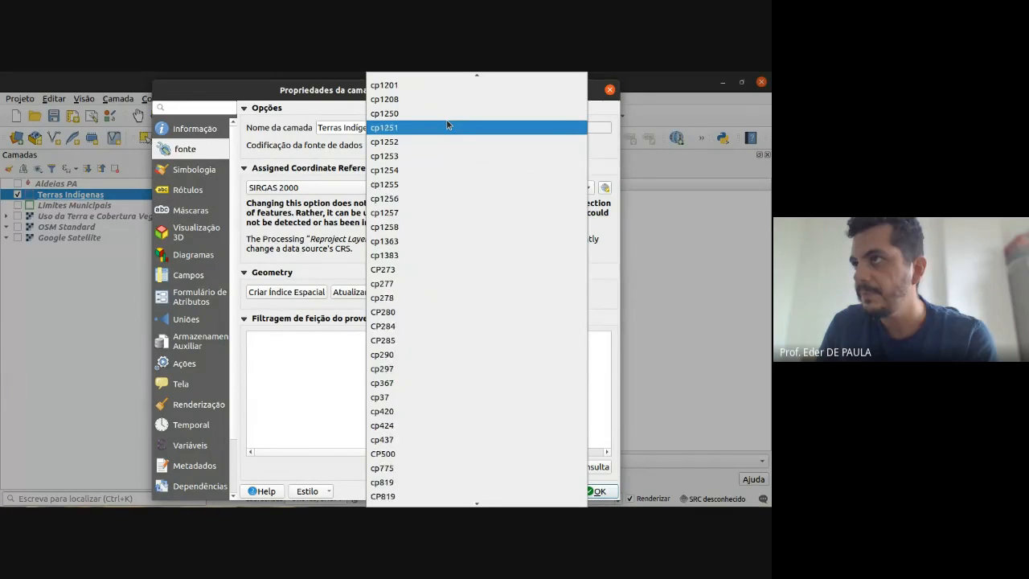
scroll(446, 124, up, 1)
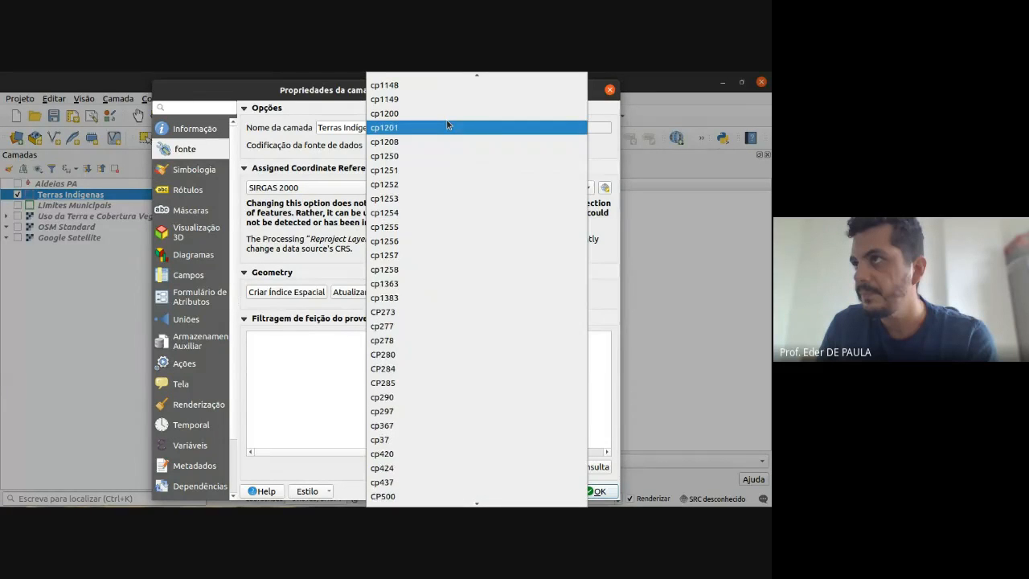
click(400, 200)
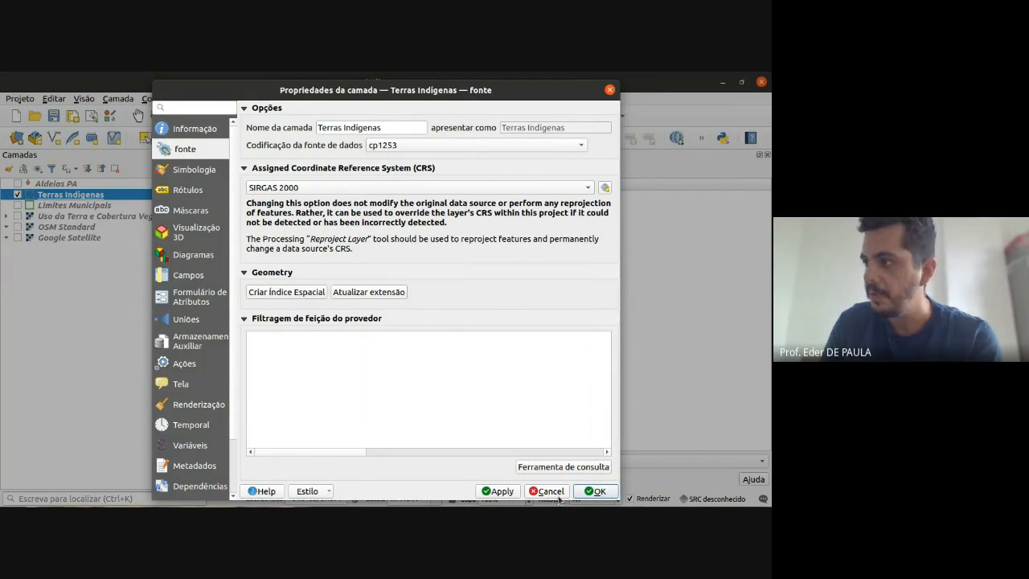
click(599, 490)
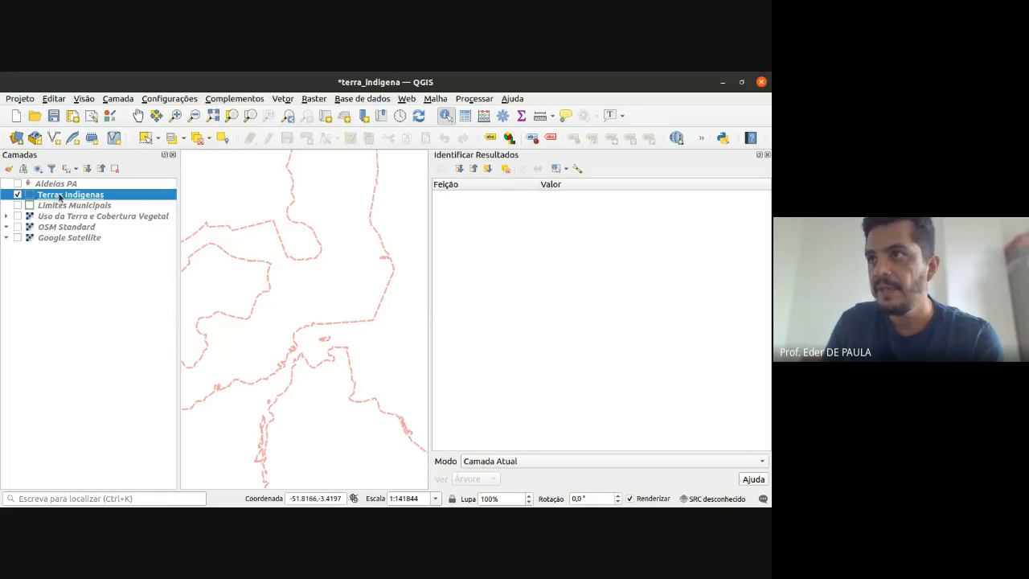
click(311, 282)
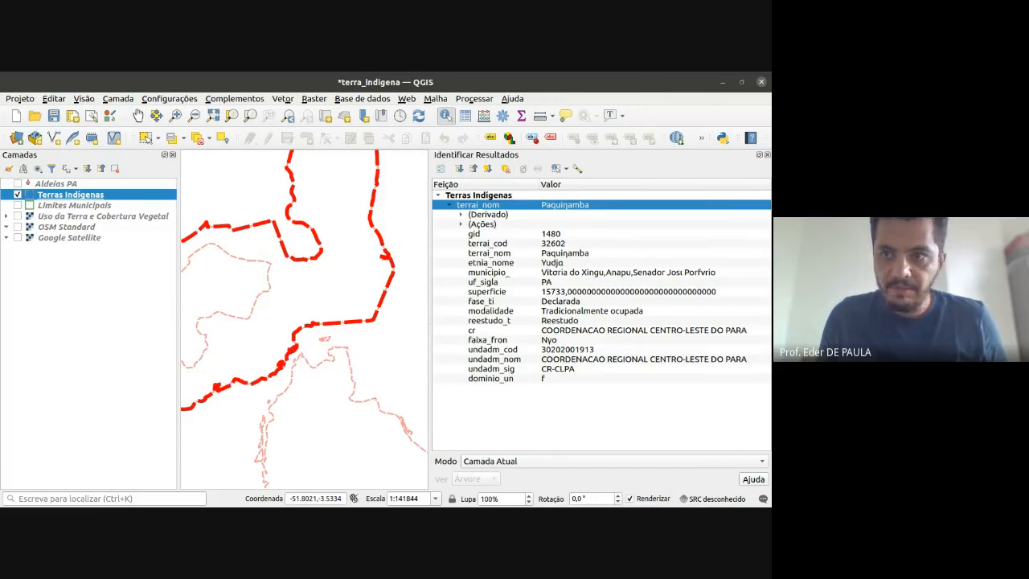
- Switch to the file manager, open aldeiasPoint.cst in the aldeias folder to check its declared character encoding, and close both windows
key(alt+Tab)
click(322, 193)
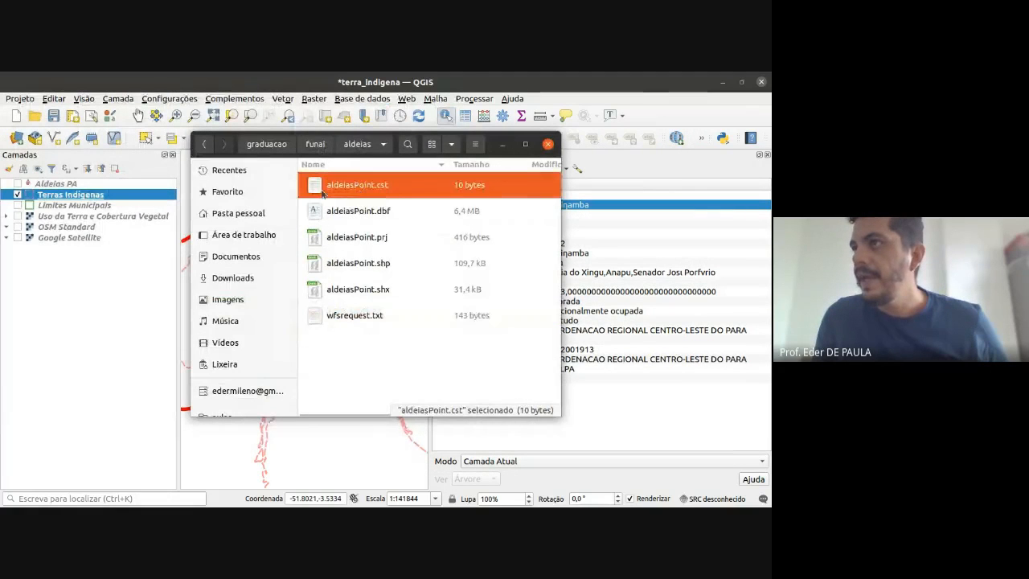
double_click(372, 185)
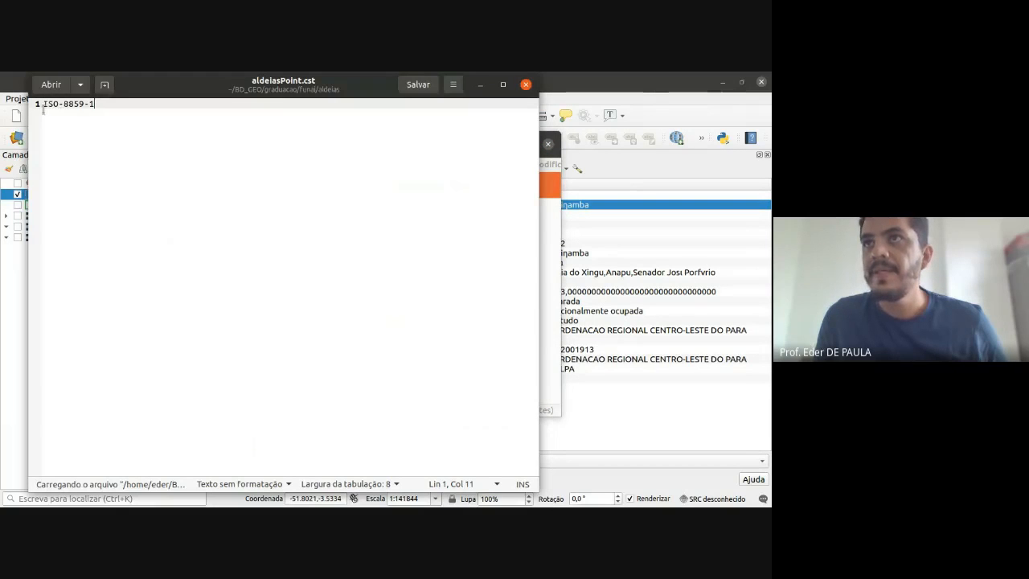
drag(42, 103, 87, 102)
click(94, 103)
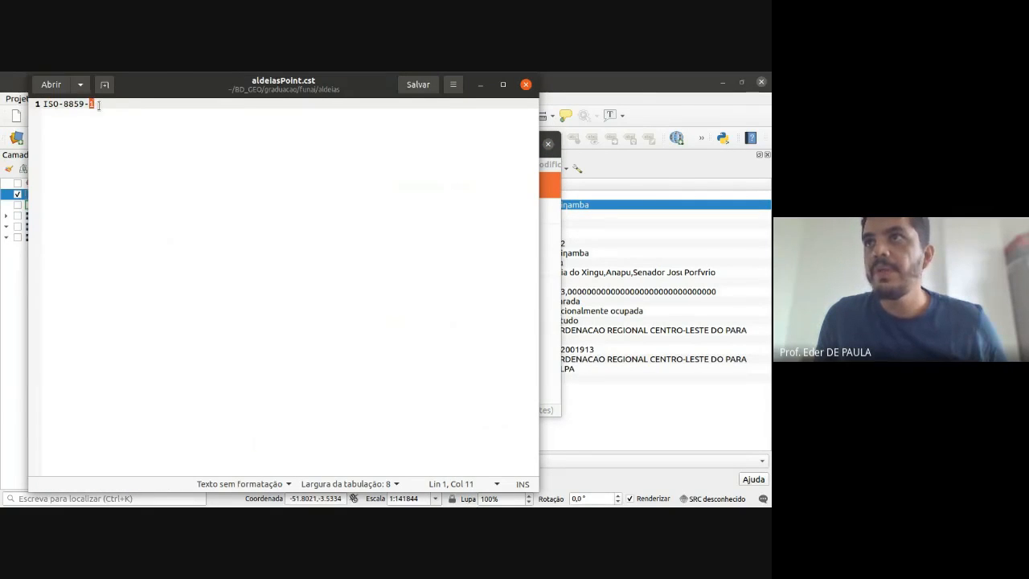
click(525, 84)
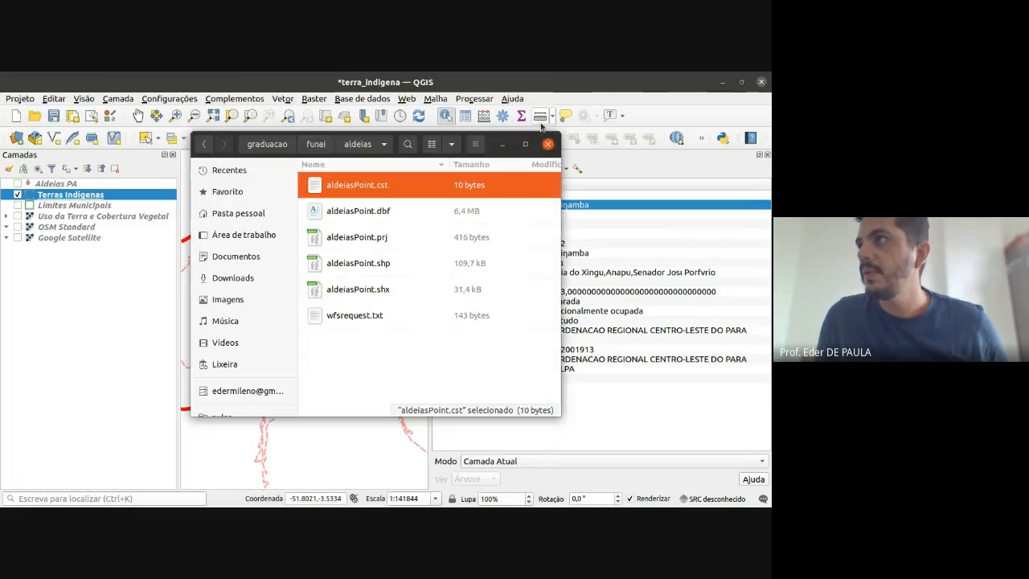
double_click(342, 183)
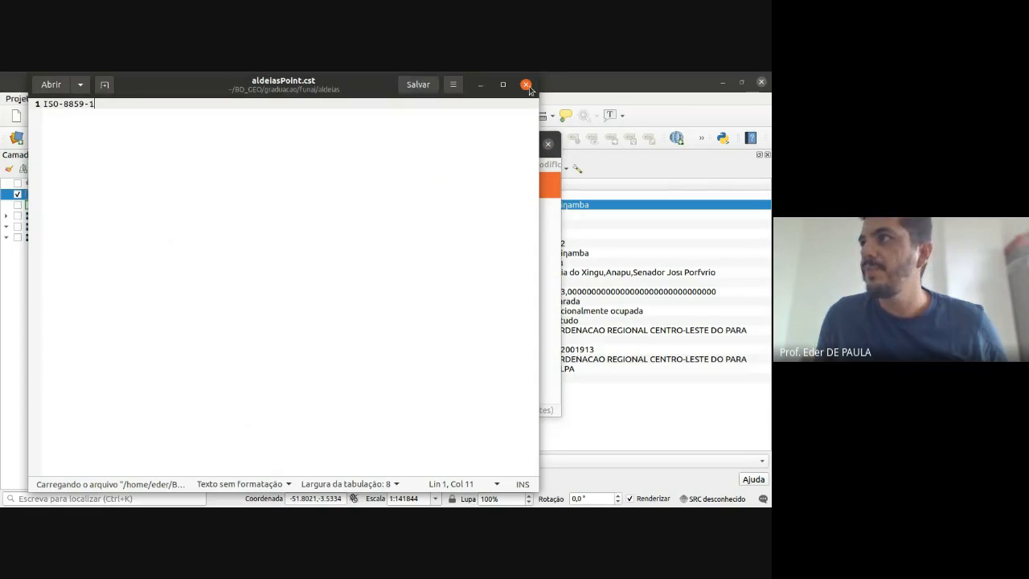
click(526, 84)
click(548, 143)
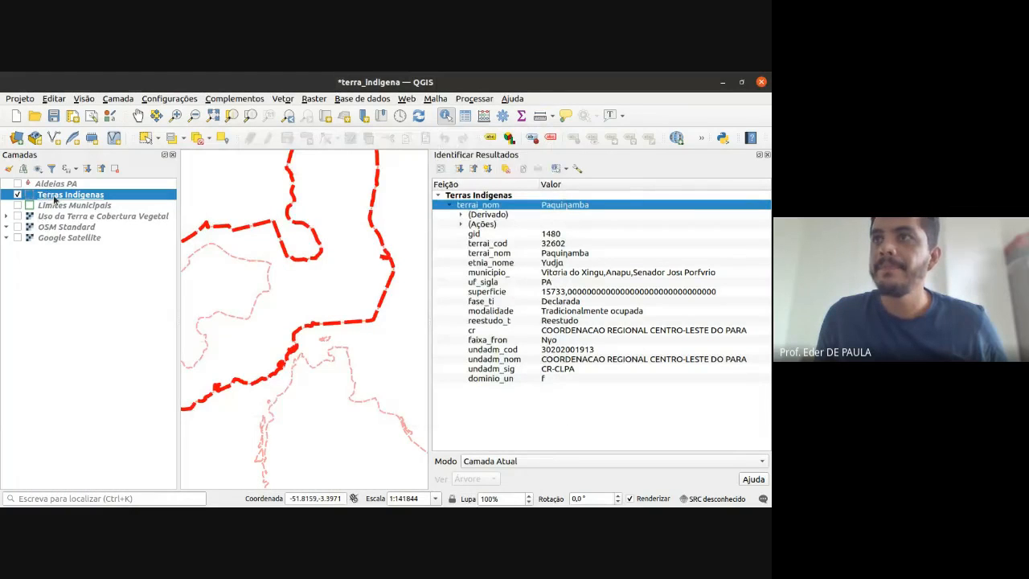
- Set the data source encoding of the Terras Indigenas layer to ISO_8859-1:1987 and accept the layer properties
double_click(54, 195)
click(475, 145)
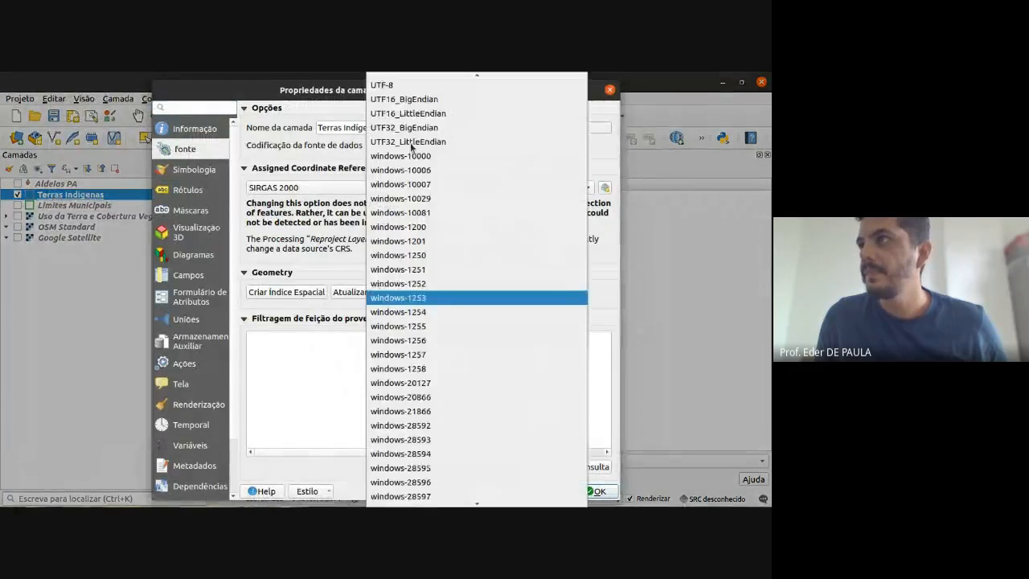
scroll(415, 240, down, 4)
scroll(418, 237, down, 10)
scroll(434, 229, up, 20)
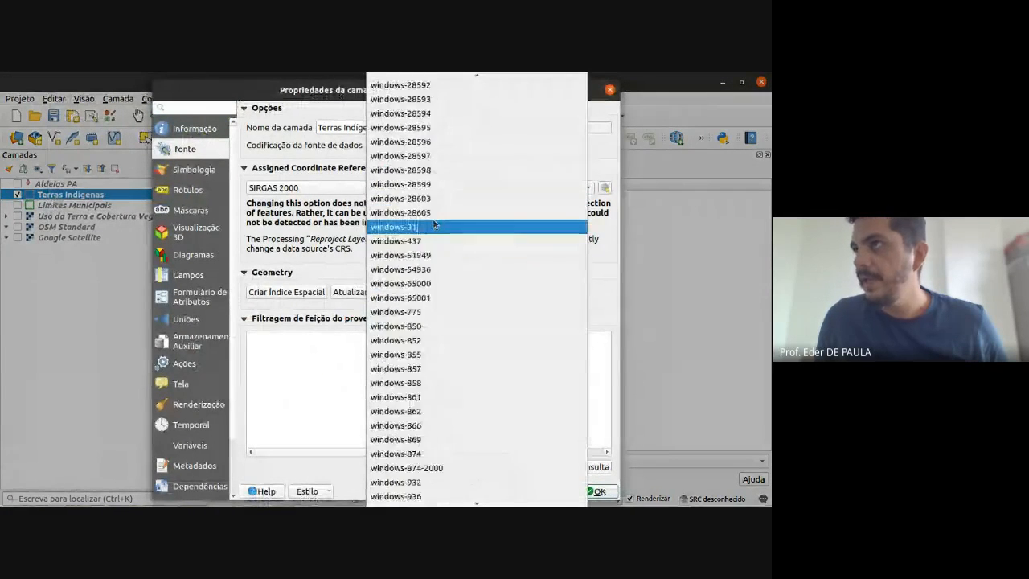
scroll(439, 223, up, 20)
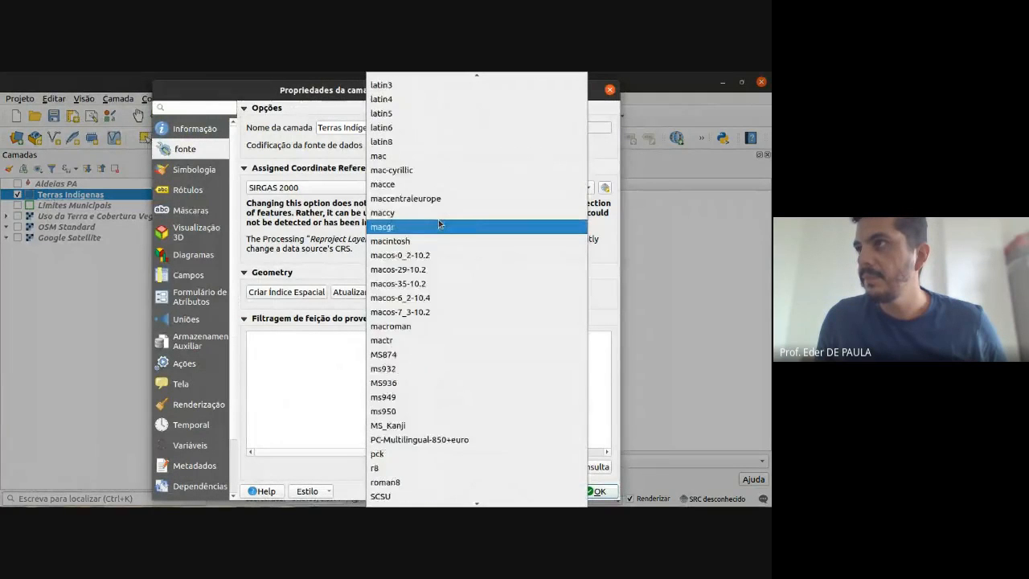
scroll(439, 225, up, 8)
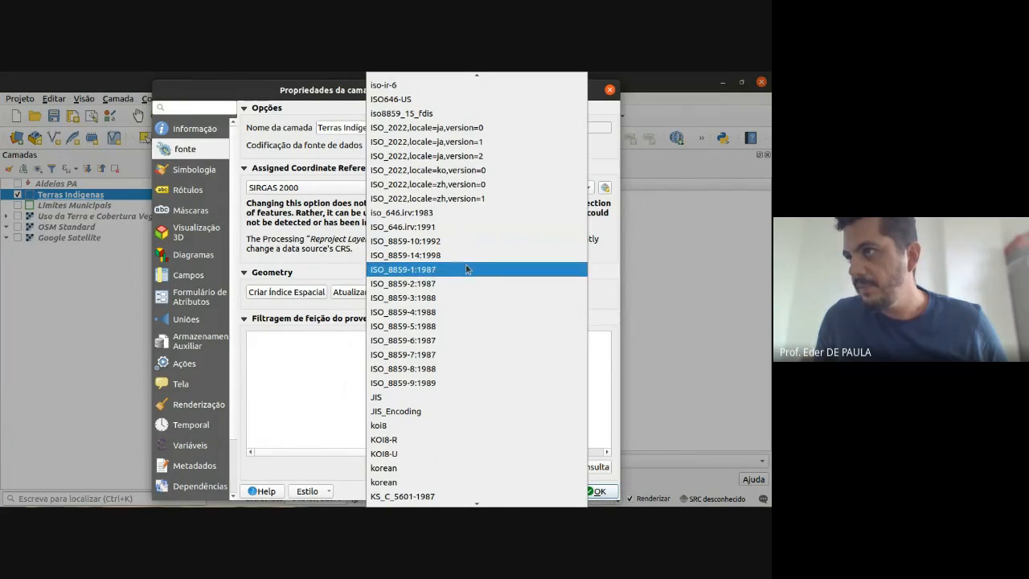
click(415, 275)
click(592, 491)
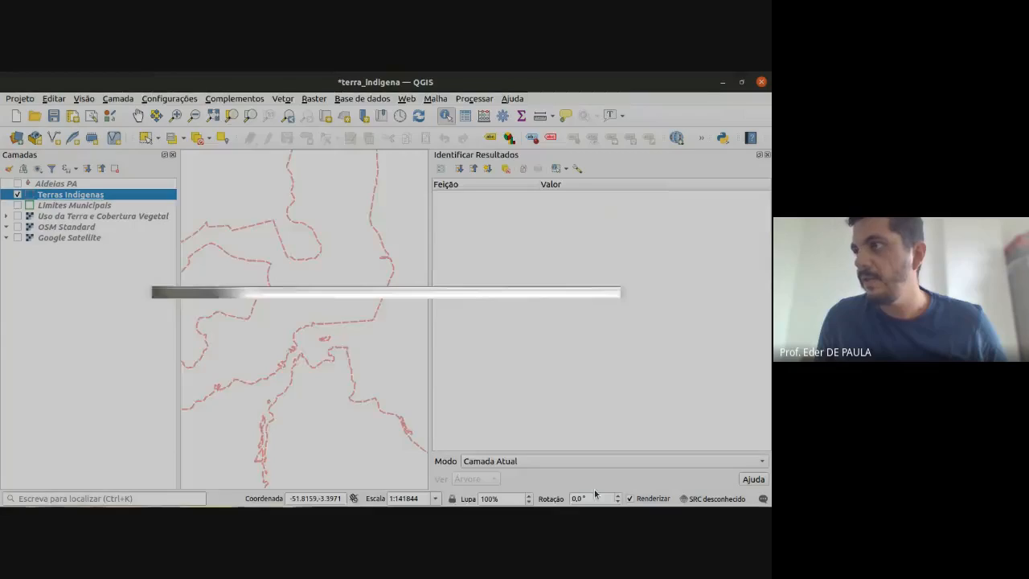
- Identify the attributes of the outer Paquiçamba area and of the smaller area inside it in the Terras Indígenas layer
click(333, 280)
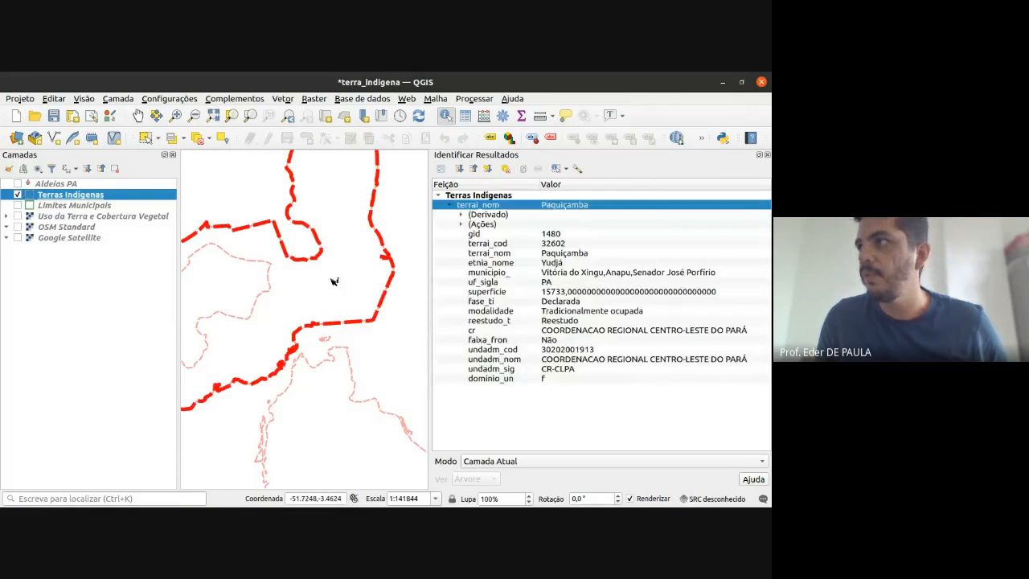
click(243, 277)
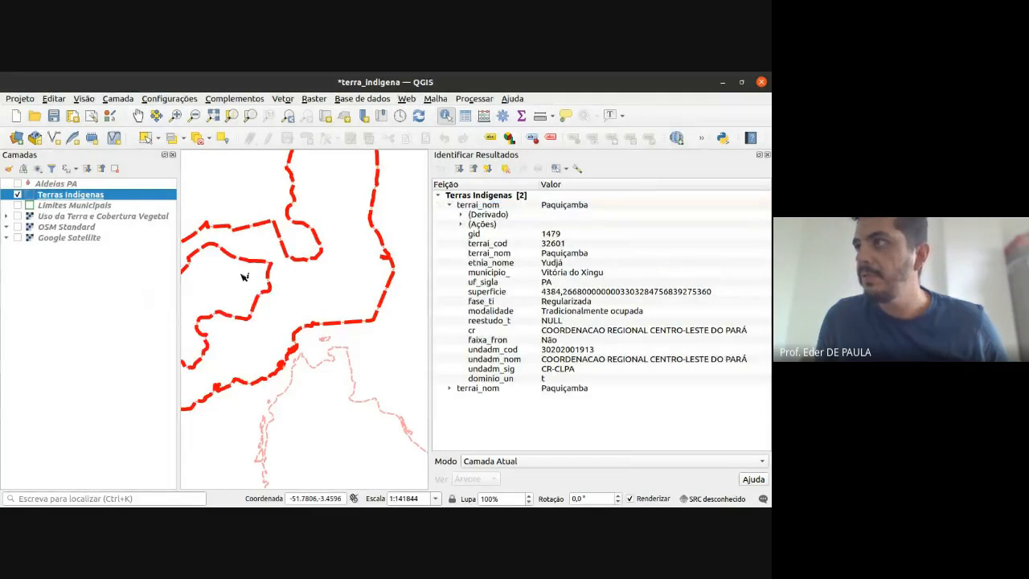
click(357, 294)
click(254, 295)
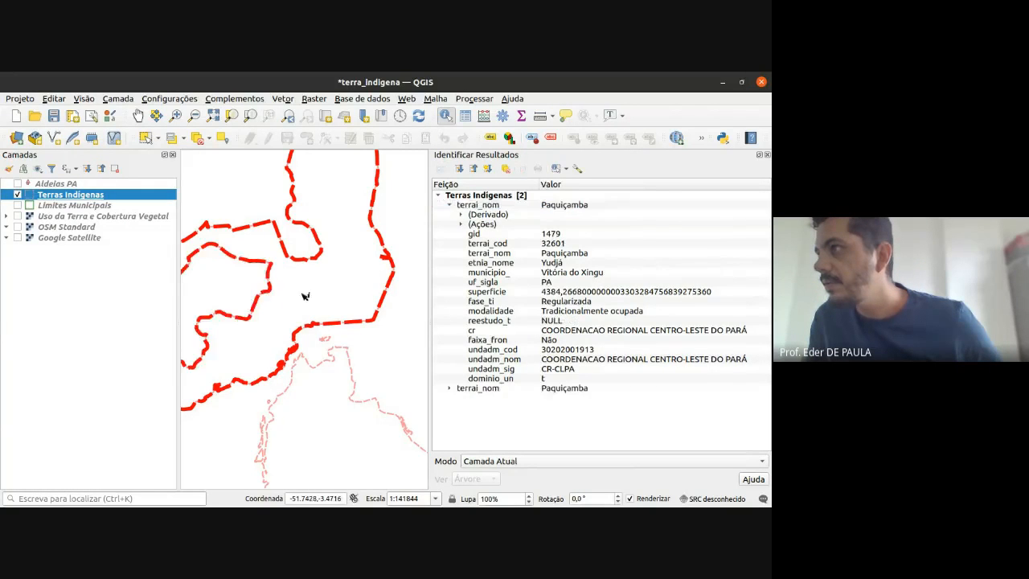
click(305, 295)
click(258, 295)
click(292, 297)
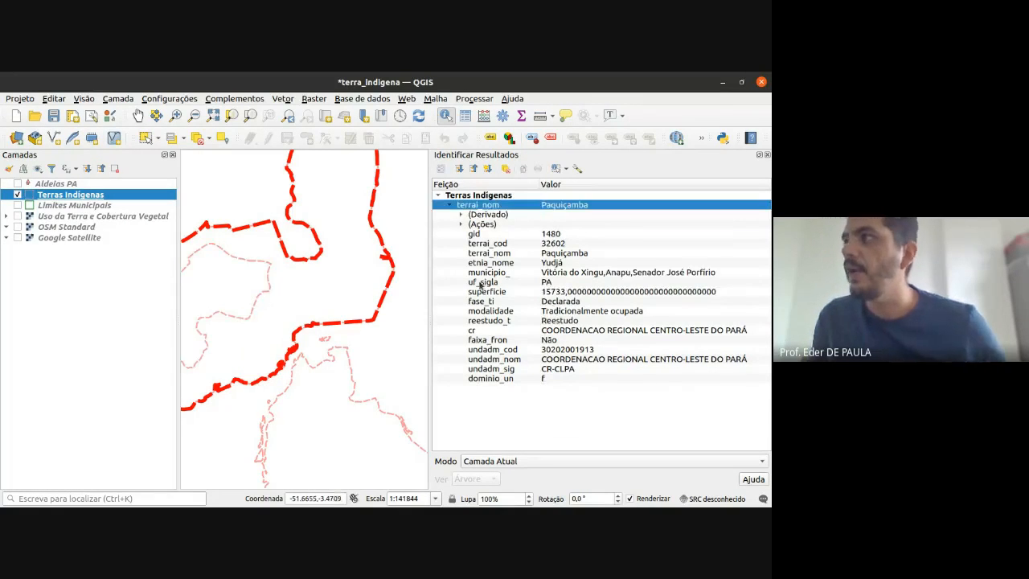
click(263, 282)
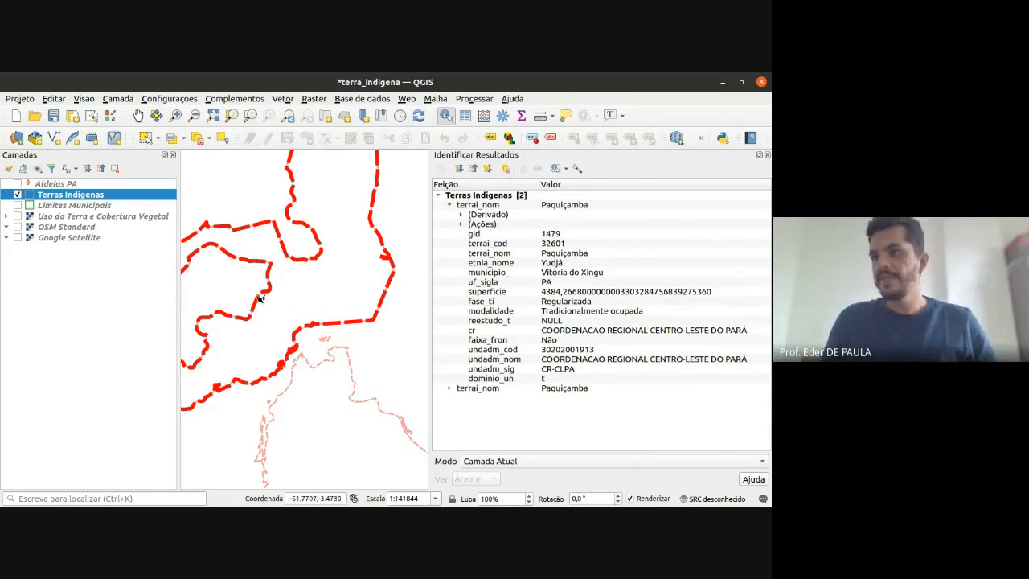
click(368, 298)
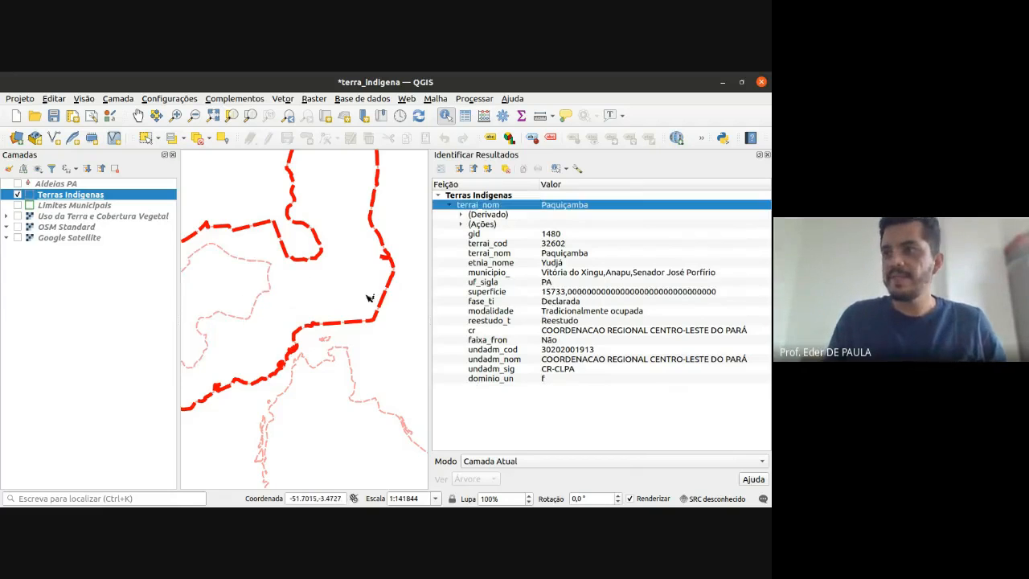
click(230, 288)
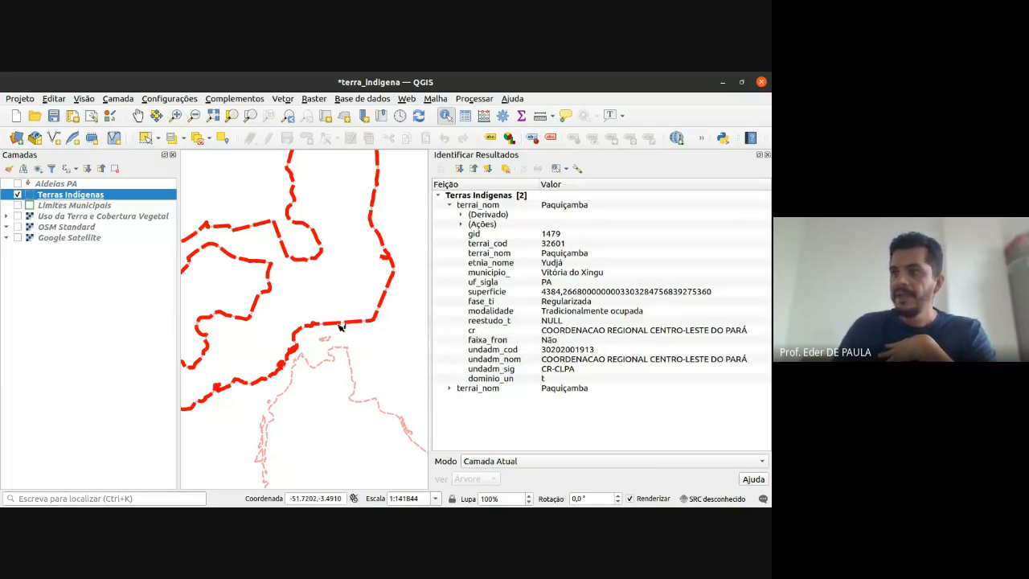
- With both Paquiçamba outlines fully in view, compare the records identified inside the inner area and outside it
drag(341, 327, 354, 304)
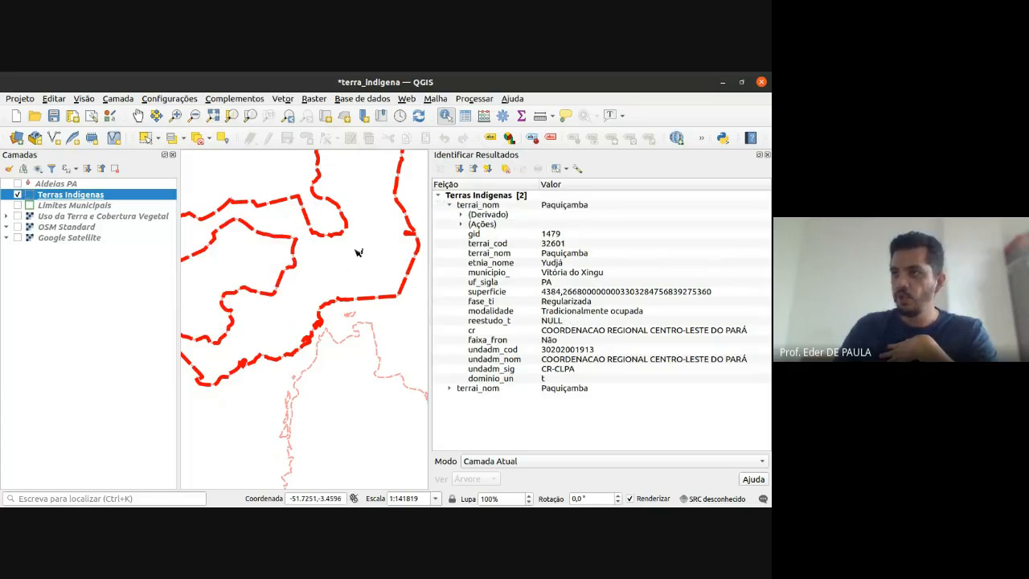
scroll(358, 253, down, 1)
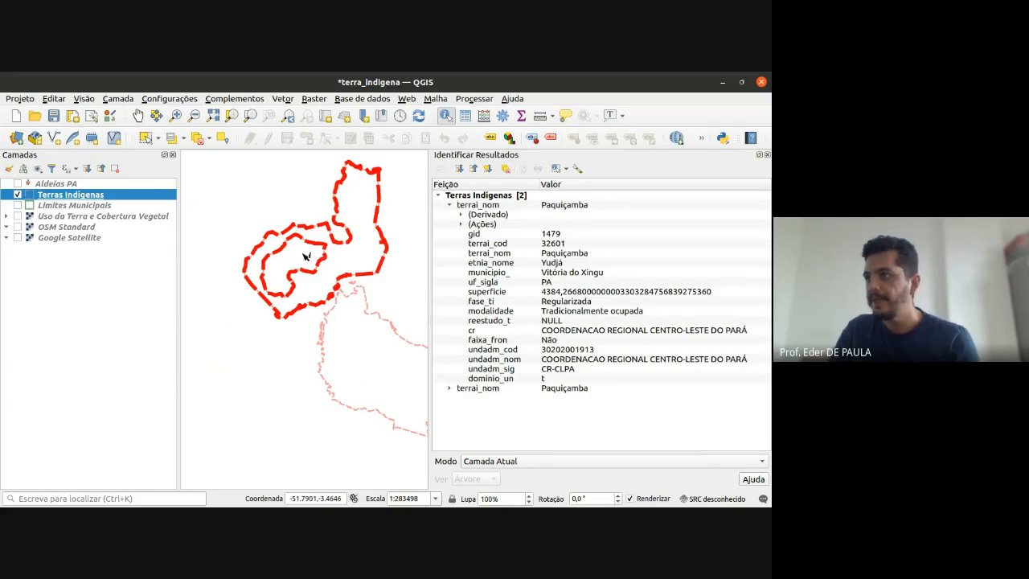
click(331, 267)
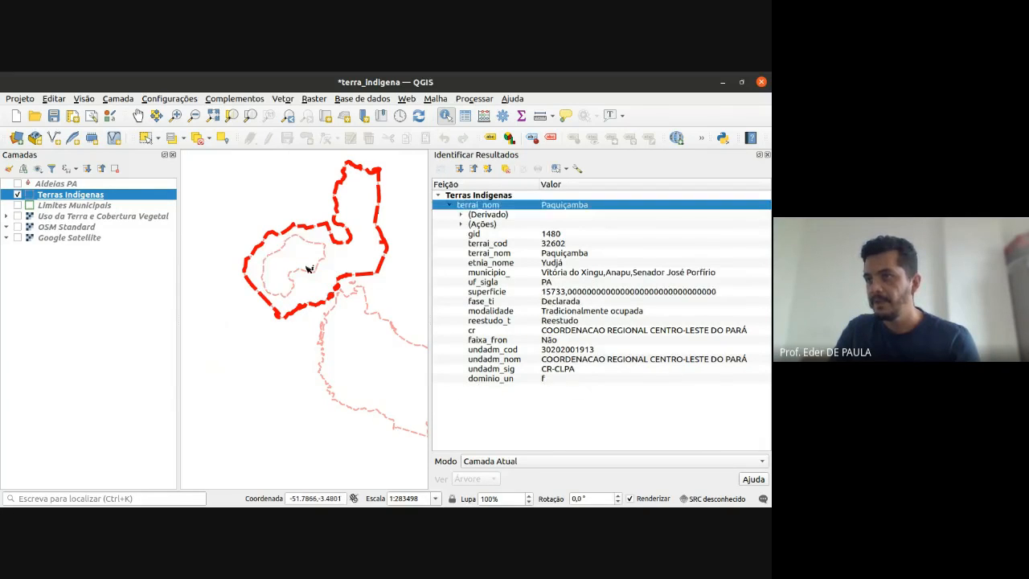
click(335, 284)
click(309, 266)
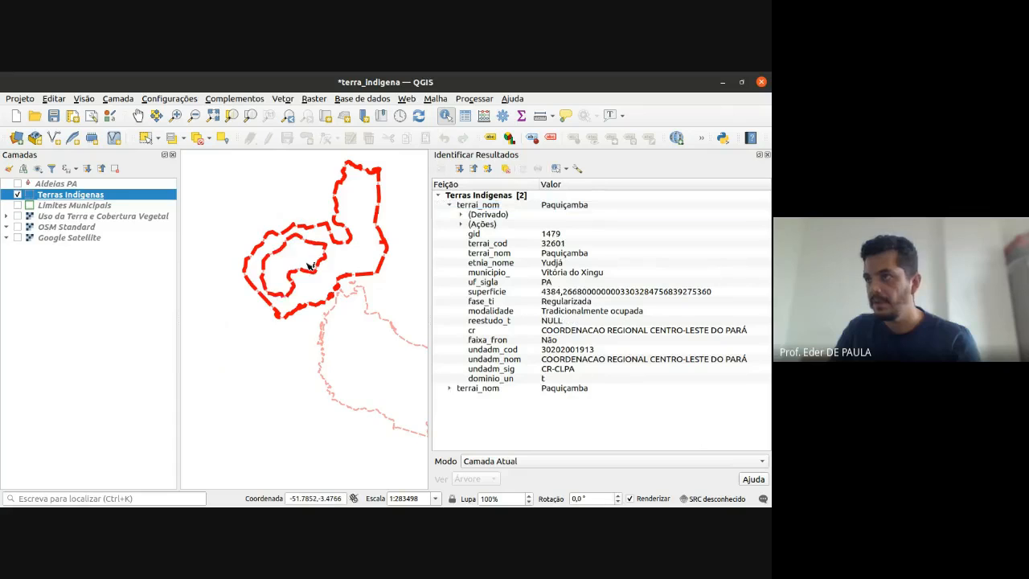
click(343, 266)
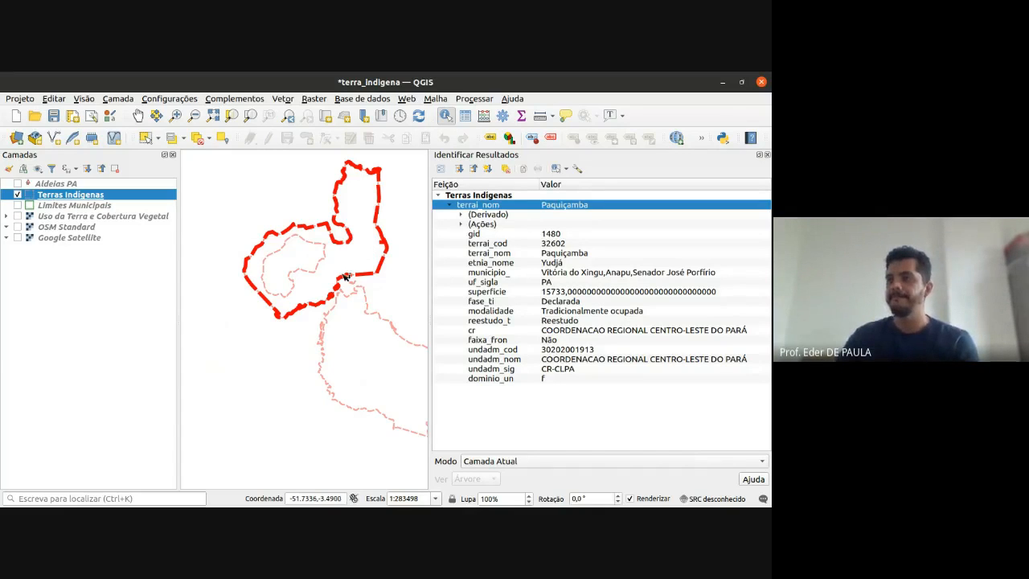
click(308, 270)
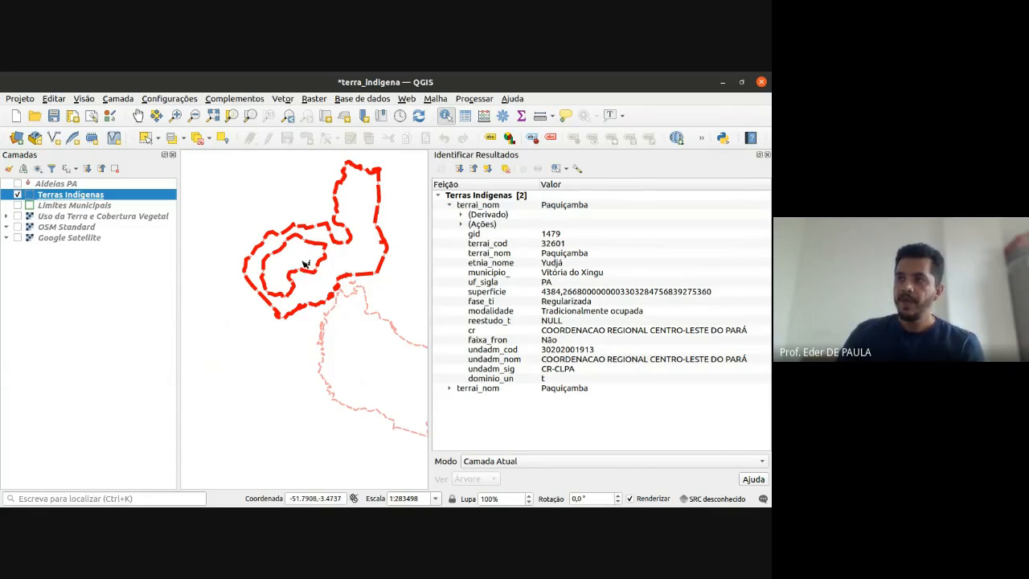
click(338, 276)
click(362, 298)
click(358, 264)
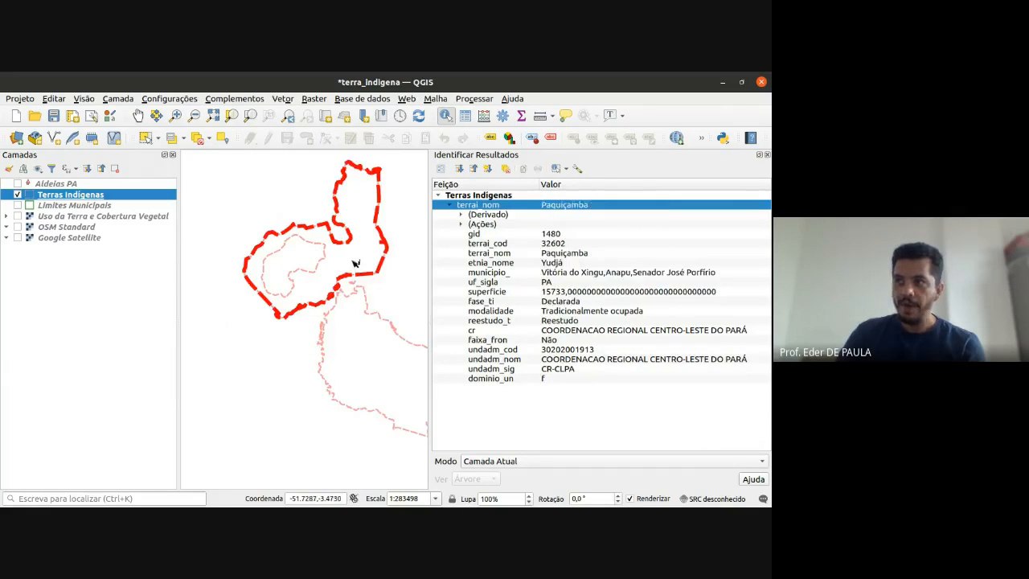
click(312, 258)
click(367, 259)
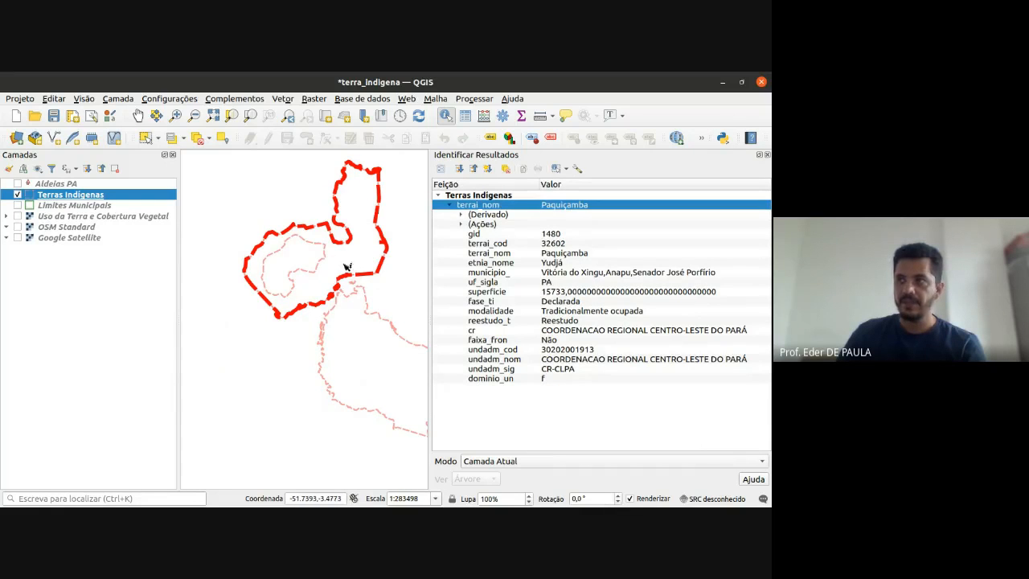
click(328, 258)
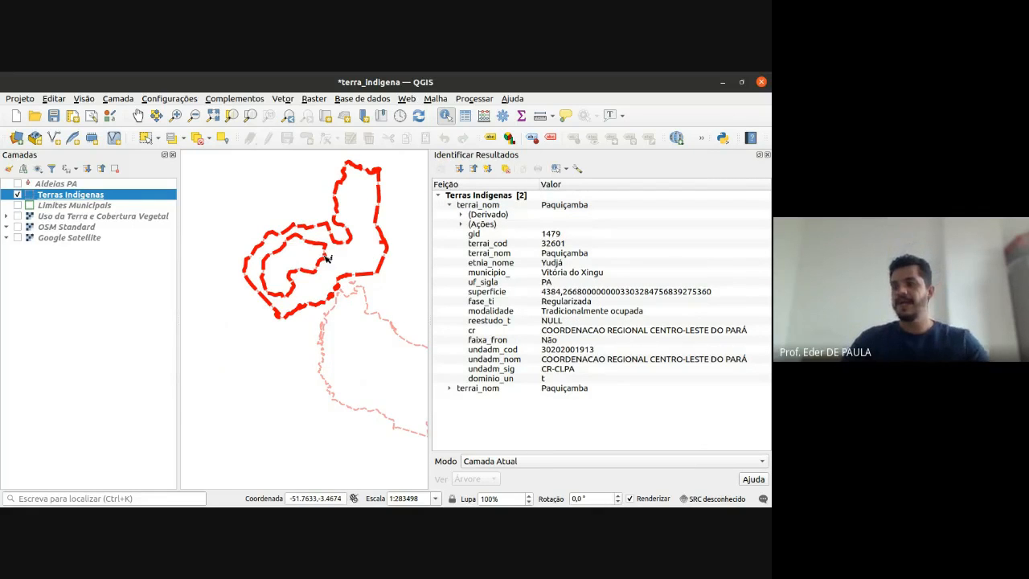
- Clear the identified results and the highlighted Paquiçamba outlines from the map
drag(389, 301, 376, 372)
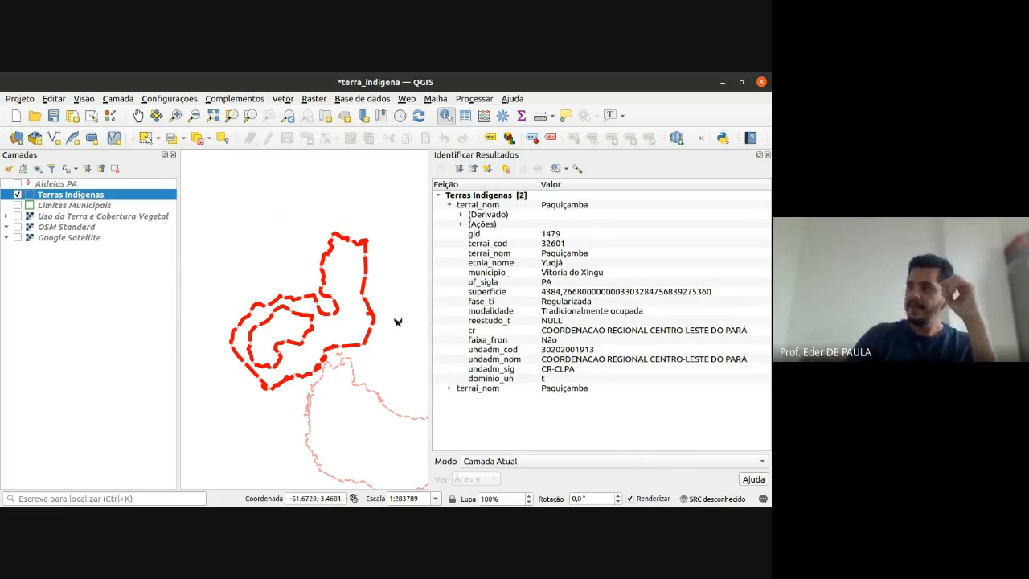
click(767, 155)
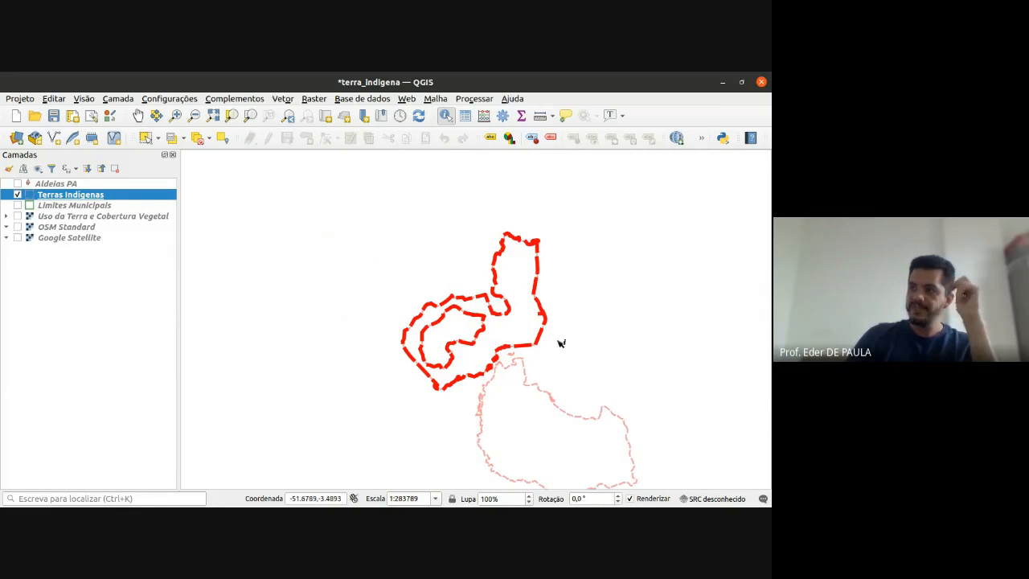
drag(491, 340, 376, 308)
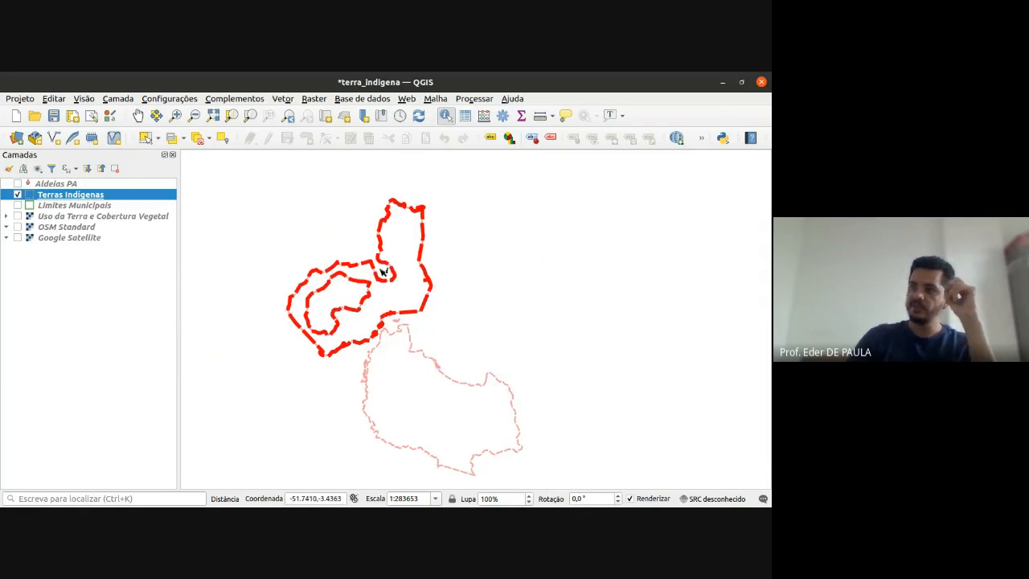
click(311, 250)
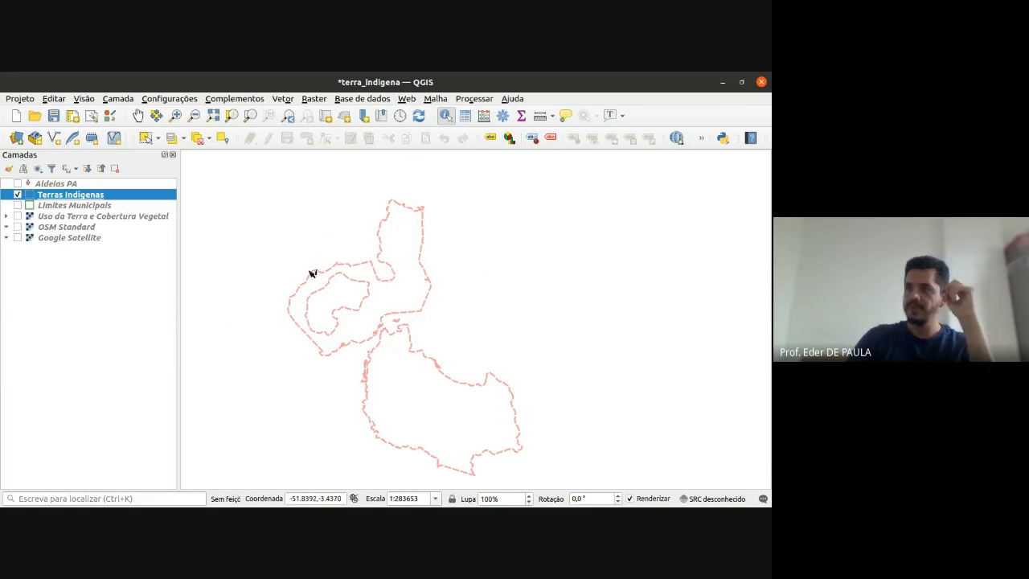
click(410, 209)
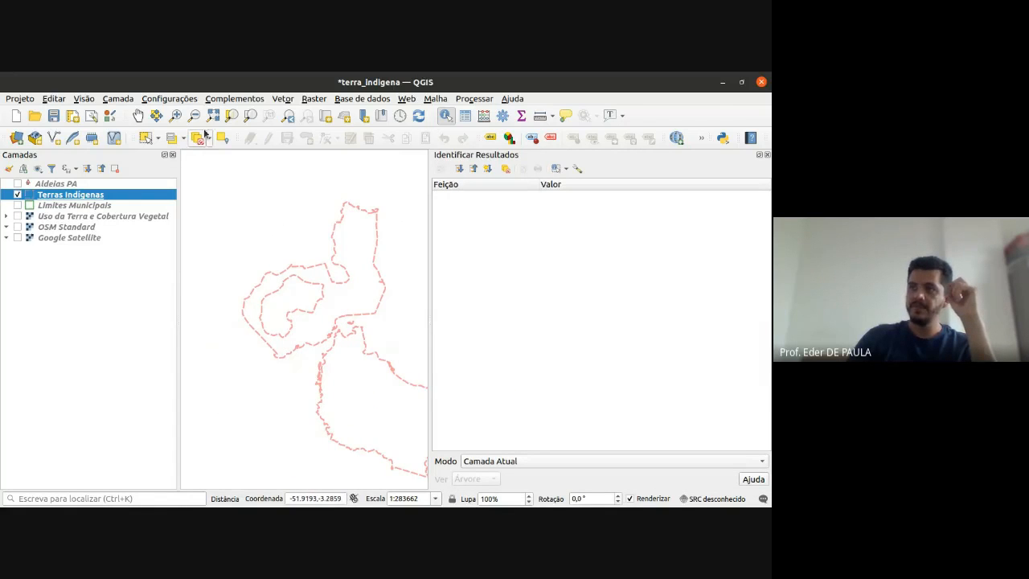
- Select the larger Paquiçamba polygon in the Terras Indígenas layer and start an export of the selected features only
click(146, 138)
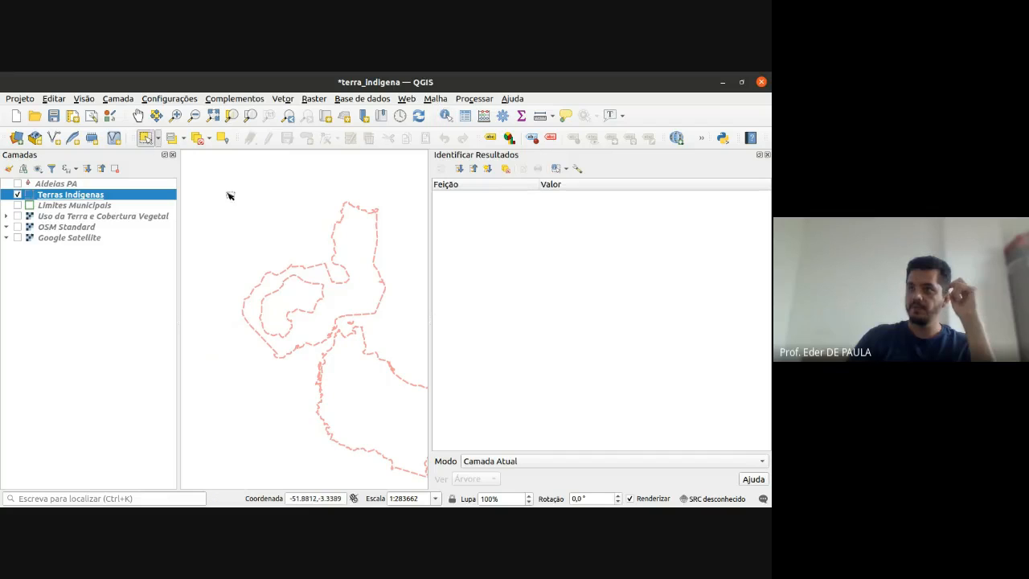
click(354, 235)
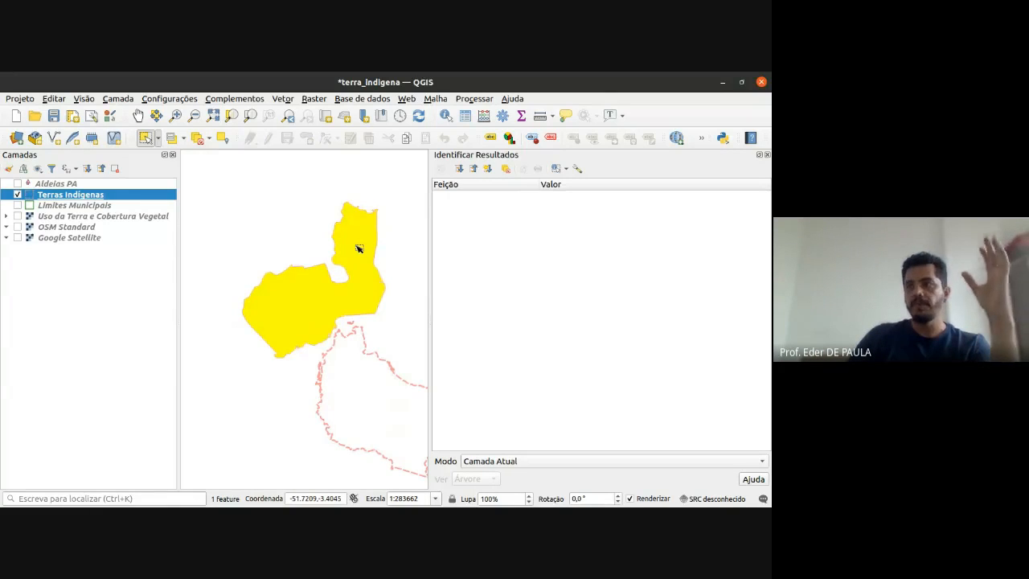
right_click(66, 198)
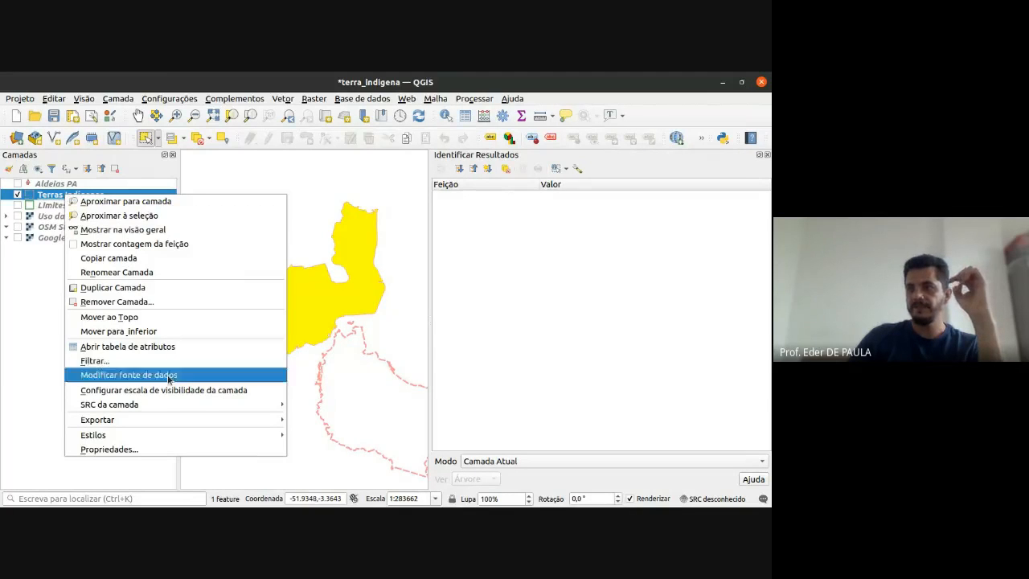
mouse_move(241, 421)
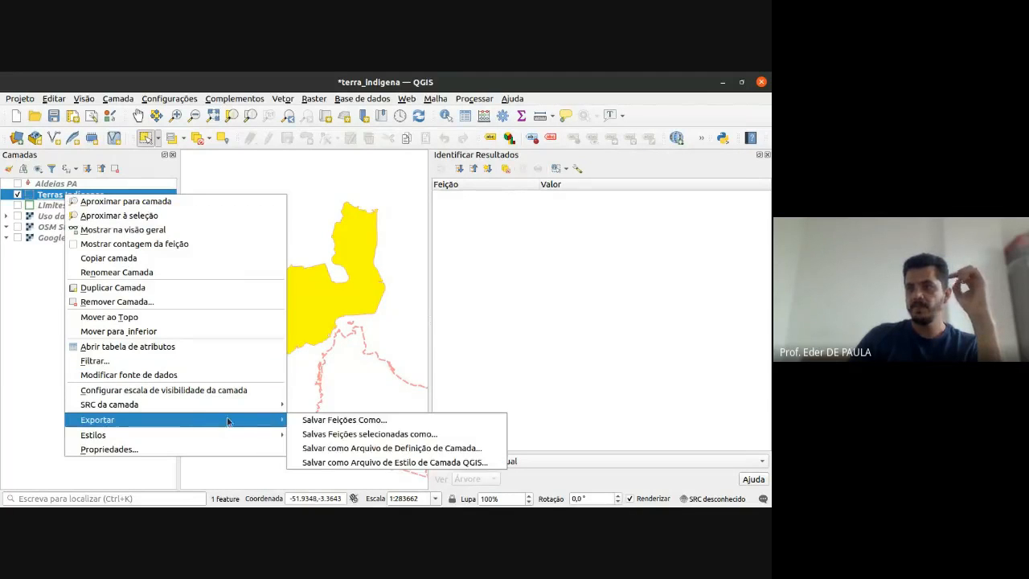
click(416, 434)
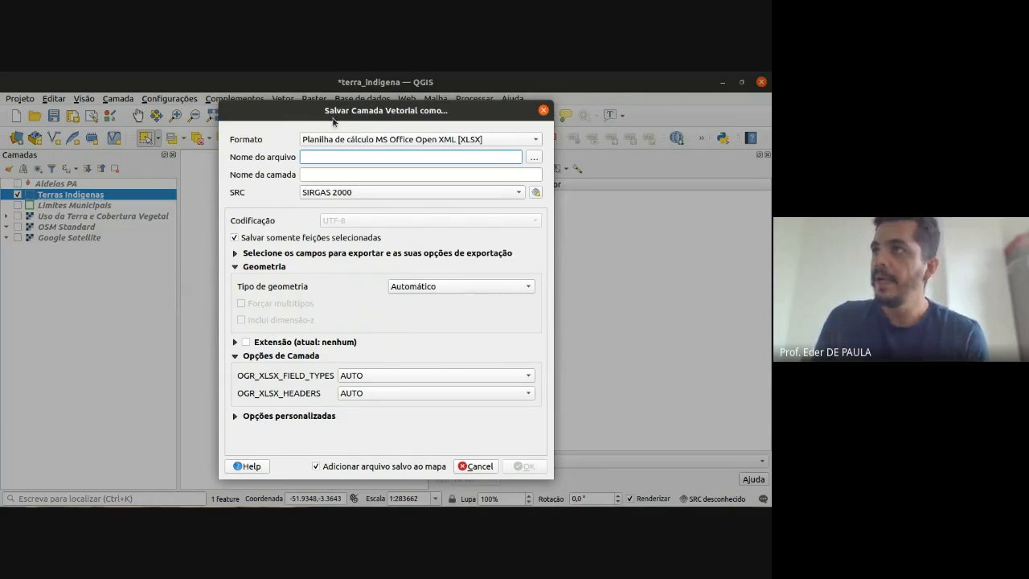
- Set the export format of the selected feature to GeoPackage
drag(332, 119, 401, 133)
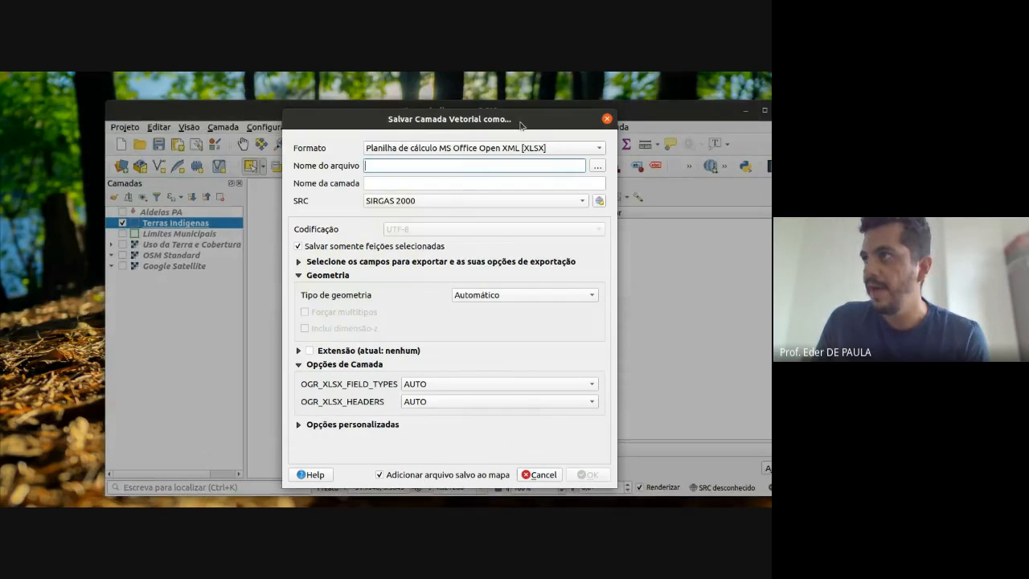
double_click(648, 116)
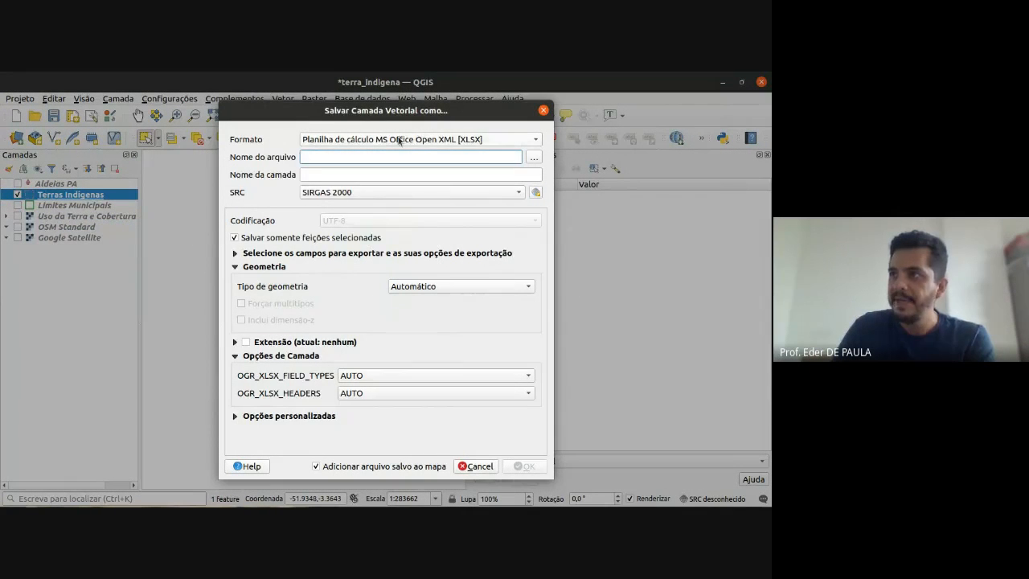
click(400, 140)
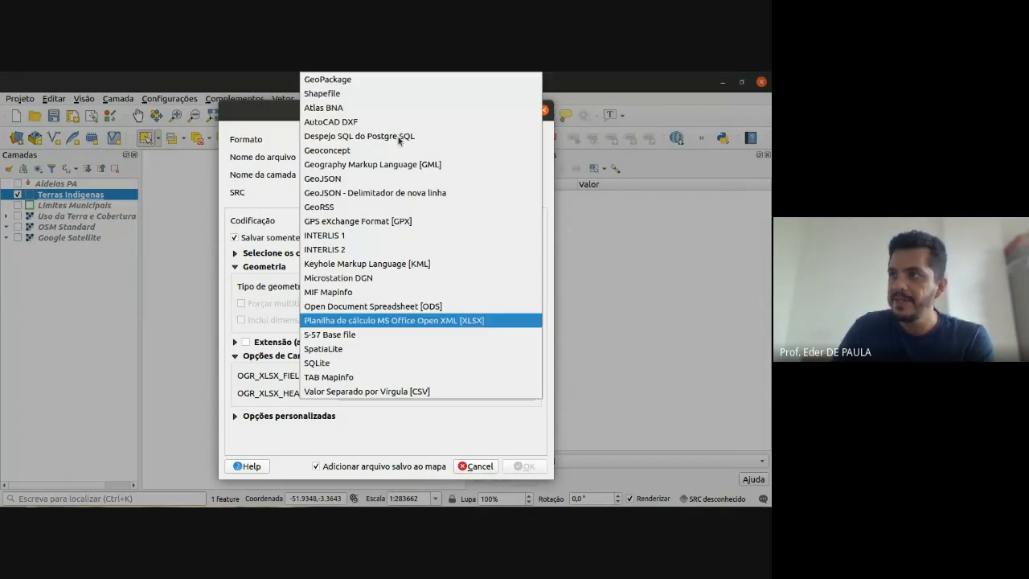
click(361, 80)
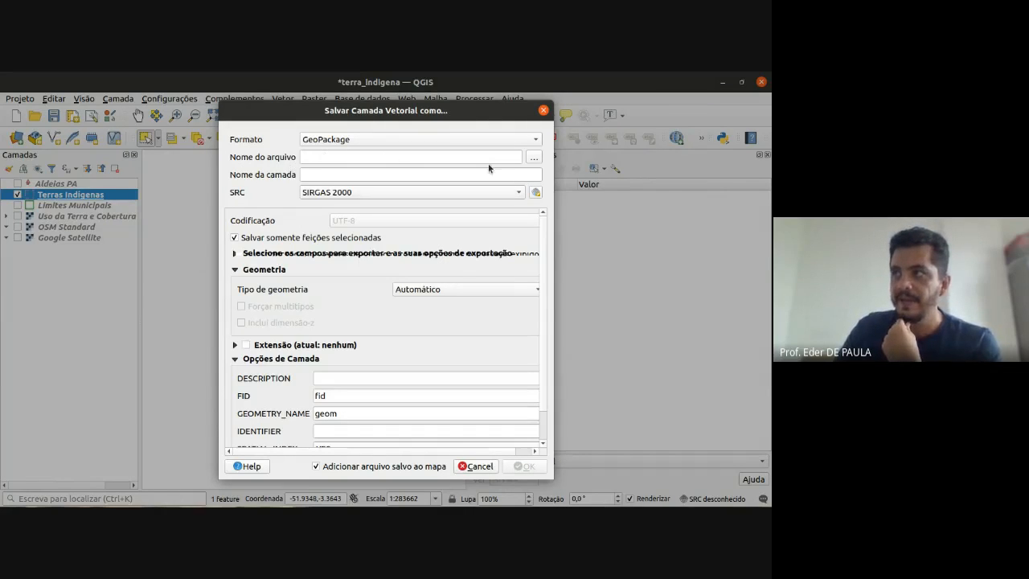
- Choose an output file in the graduacao folder, adapting the existing bd_terras_indigenas_pa.gpkg name to bd_ti_paquiçamba.gpkg
click(535, 158)
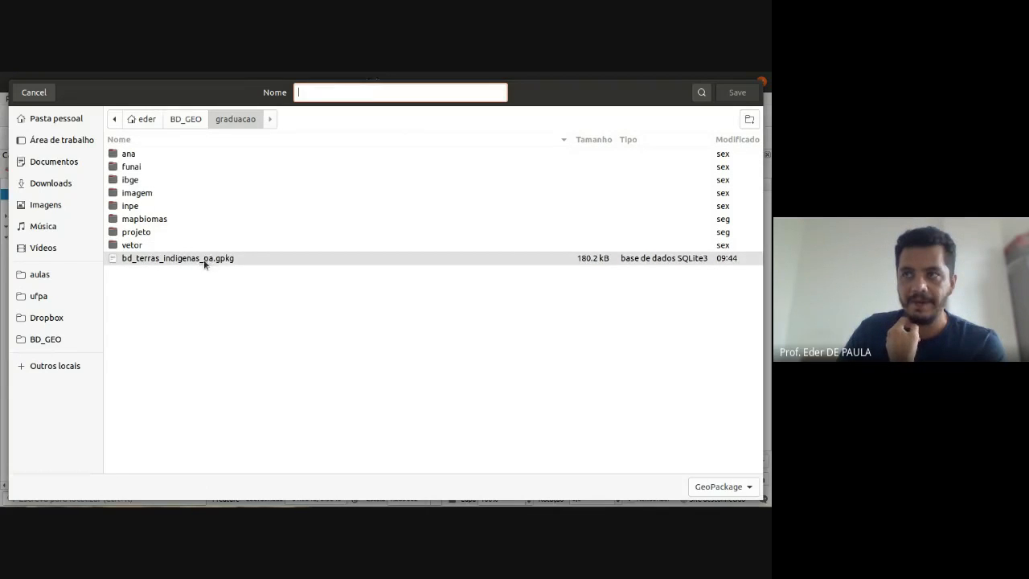
click(201, 306)
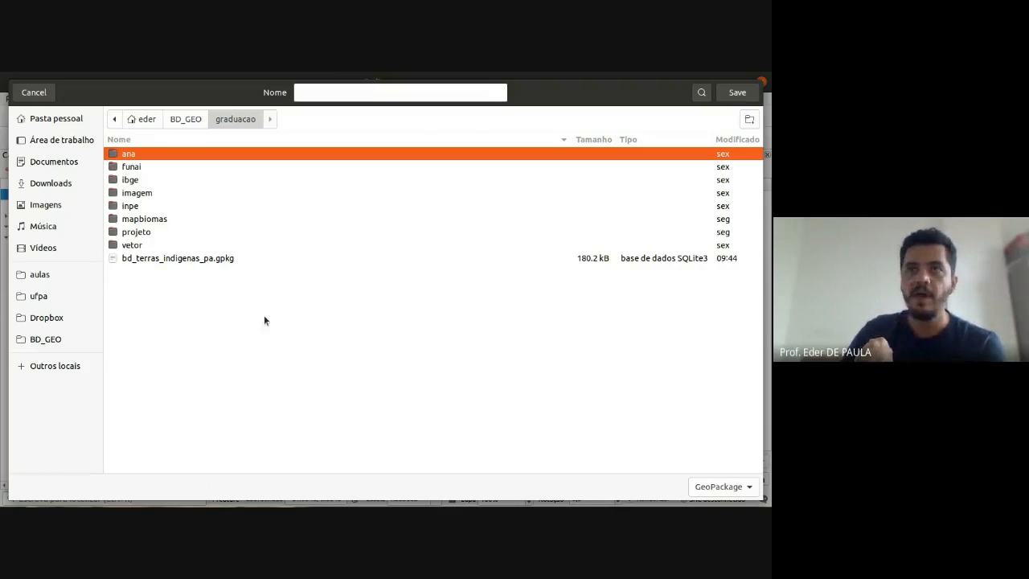
click(161, 258)
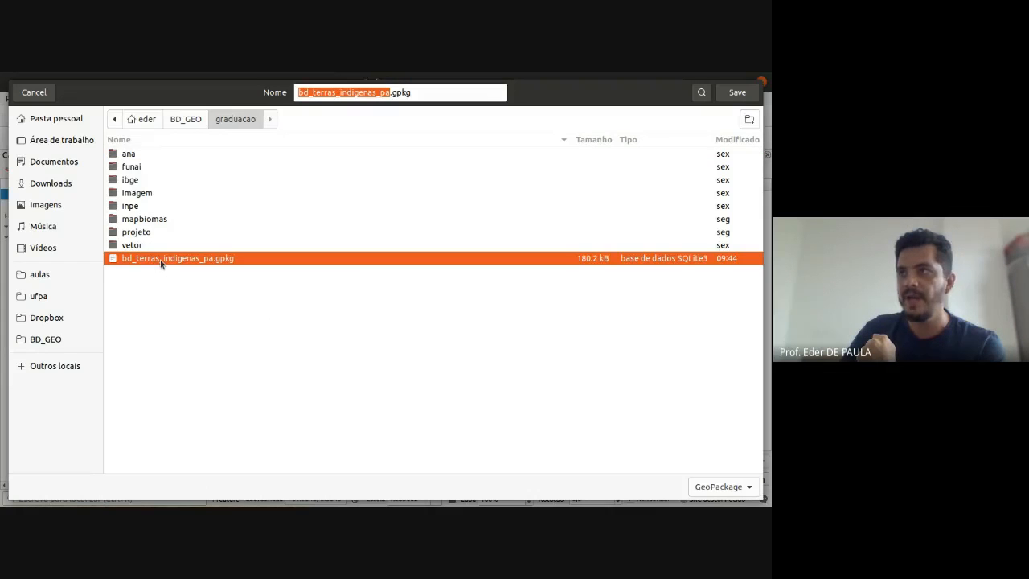
click(389, 92)
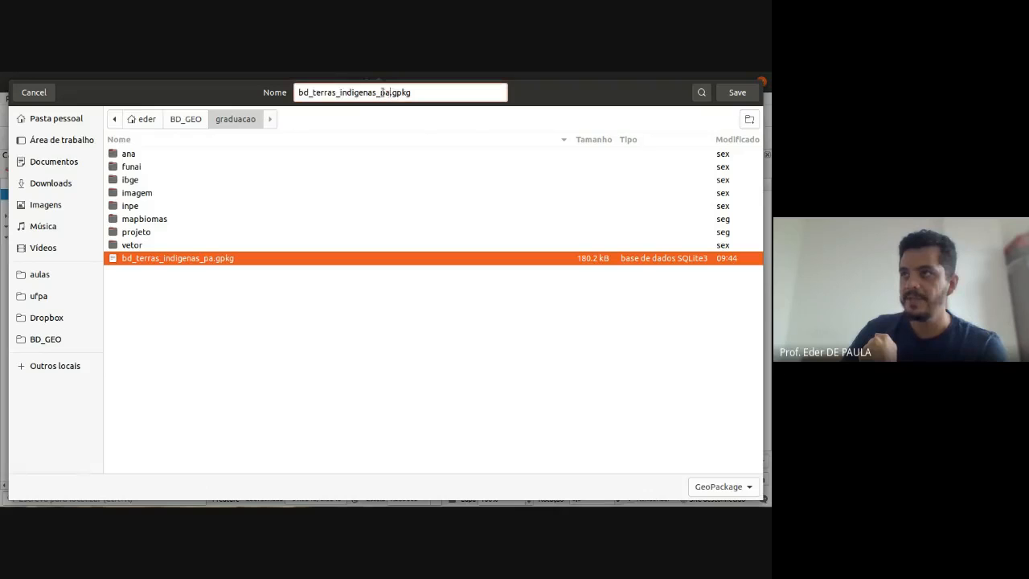
drag(315, 92, 344, 92)
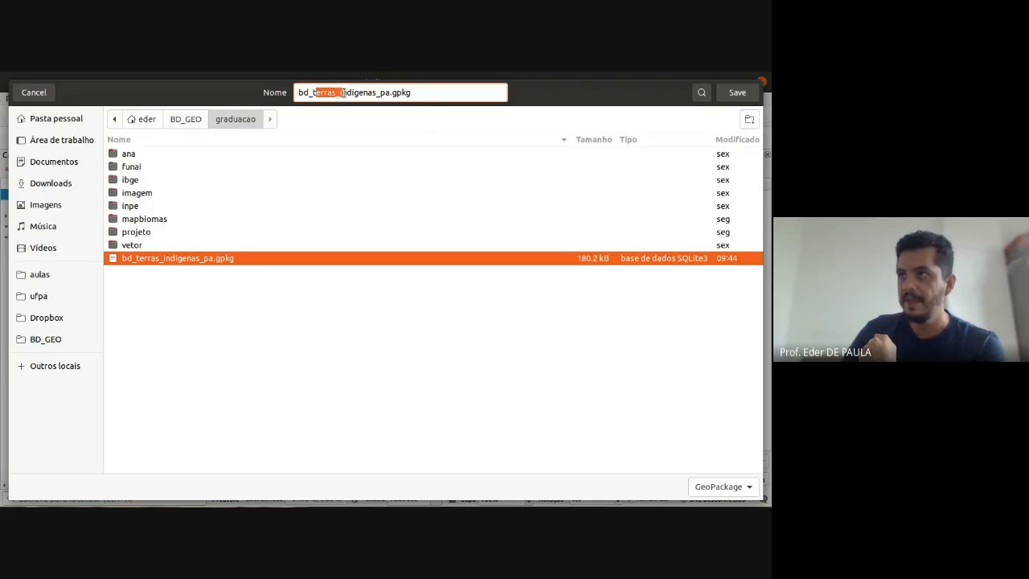
key(BackSpace)
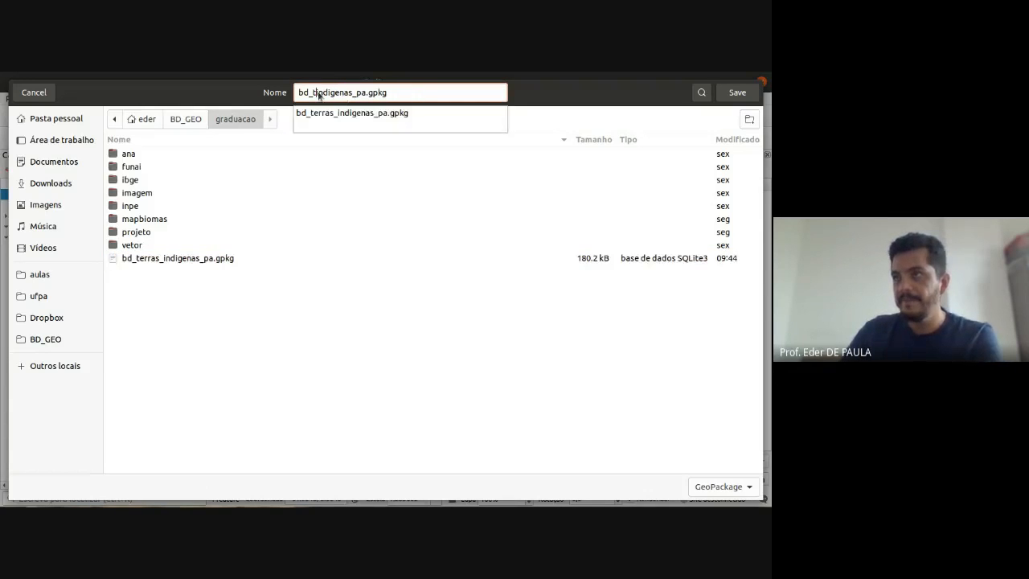
click(319, 91)
drag(319, 92, 366, 92)
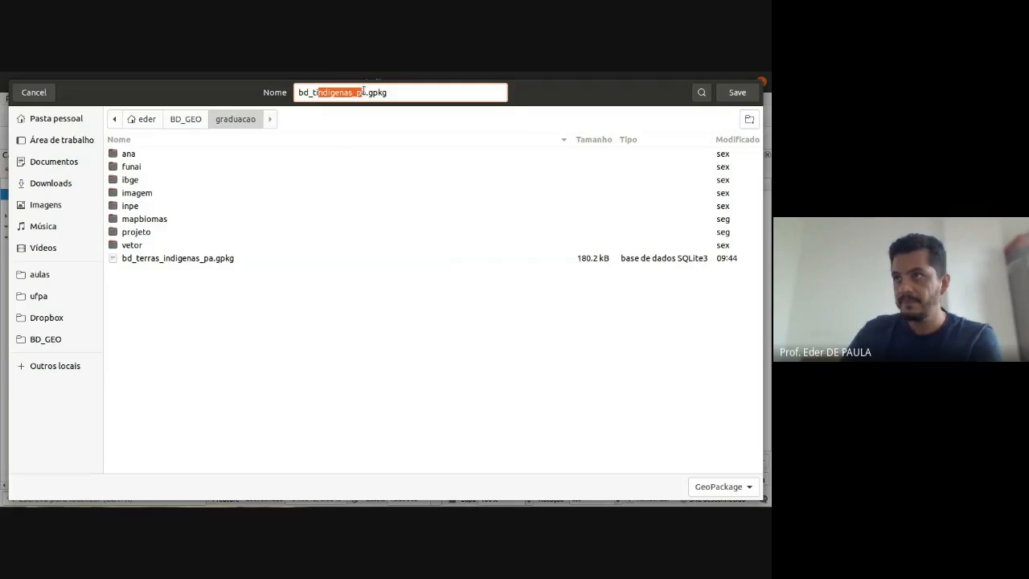
text(_)
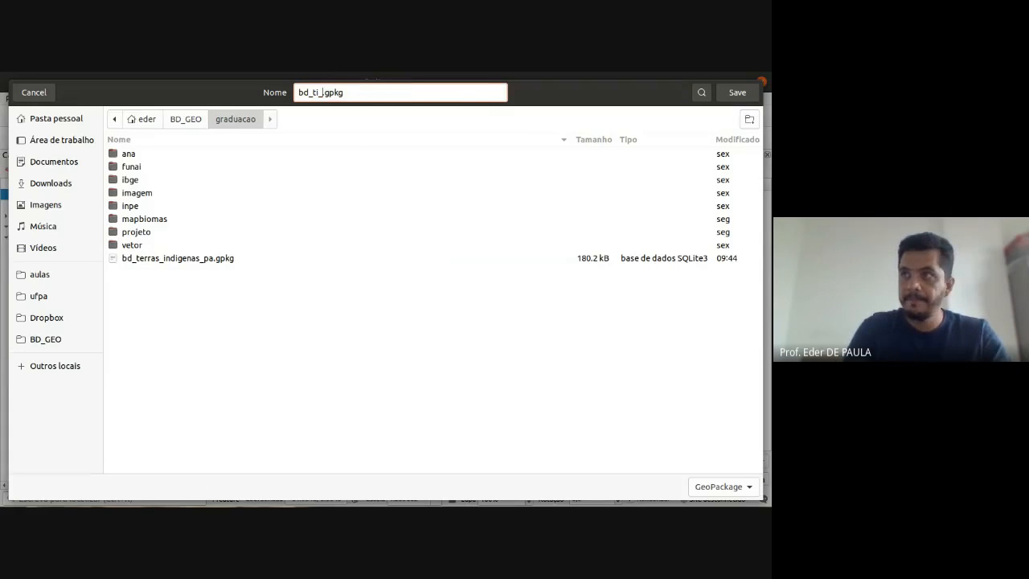
text(paqui)
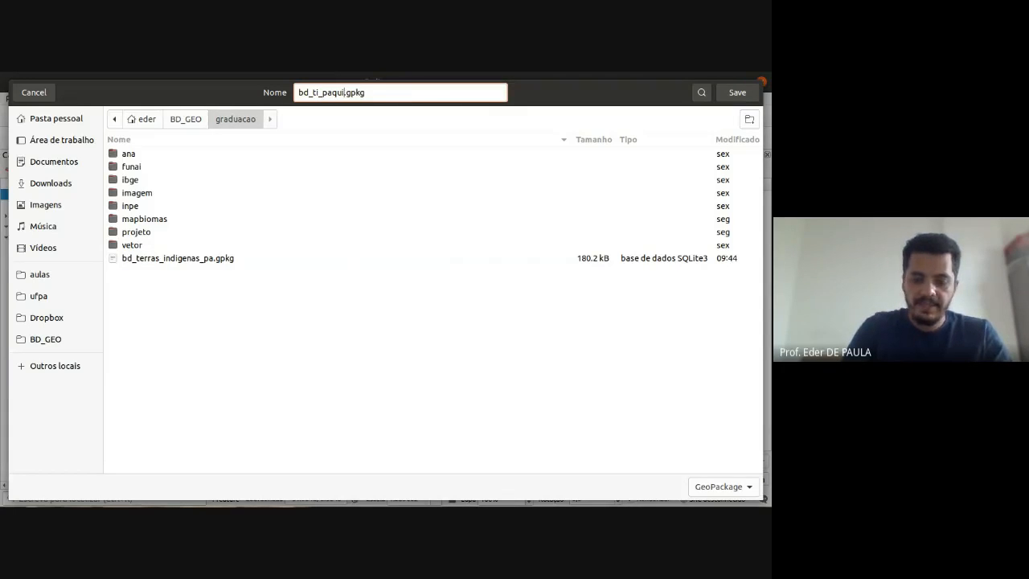
text(çamba)
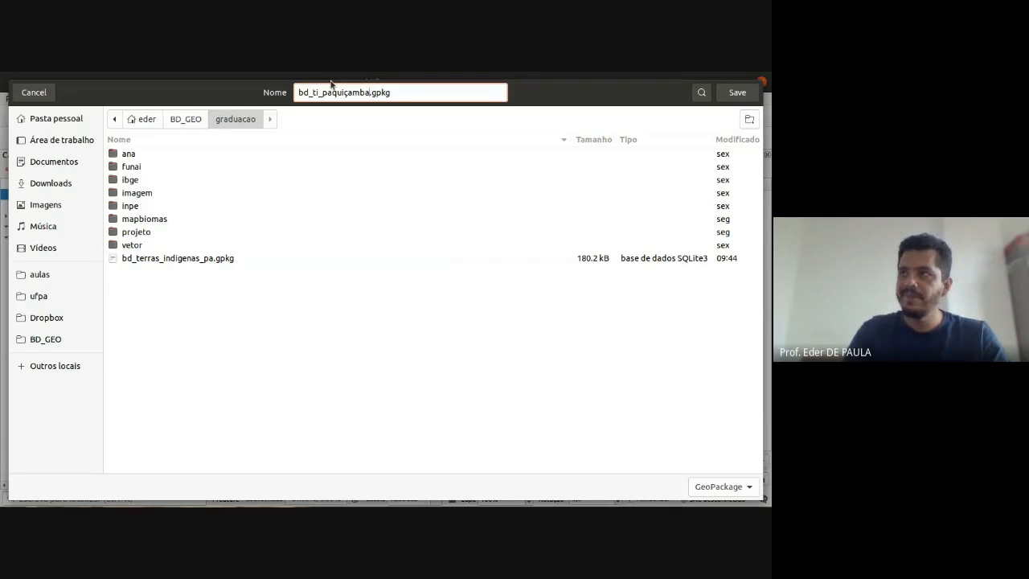
- Replace the ç with a plain c to name the output file bd_ti_paquicamba.gpkg, and accept it
key(Left)
key(Left)
key(Left)
key(Left)
key(BackSpace)
text(c)
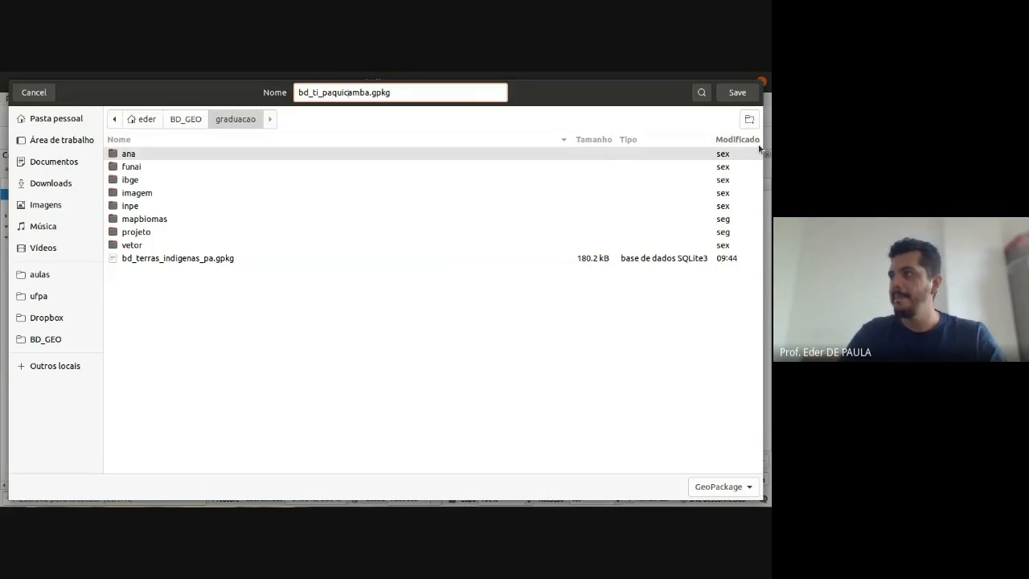
click(737, 94)
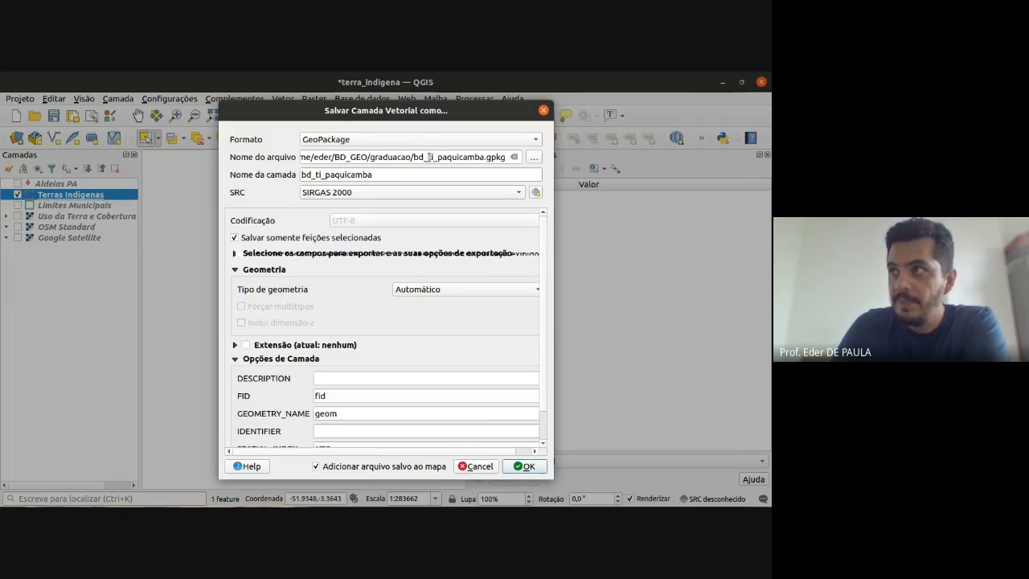
- Remove the bd_ prefix from the layer name, leaving ti_paquicamba
drag(414, 157, 482, 157)
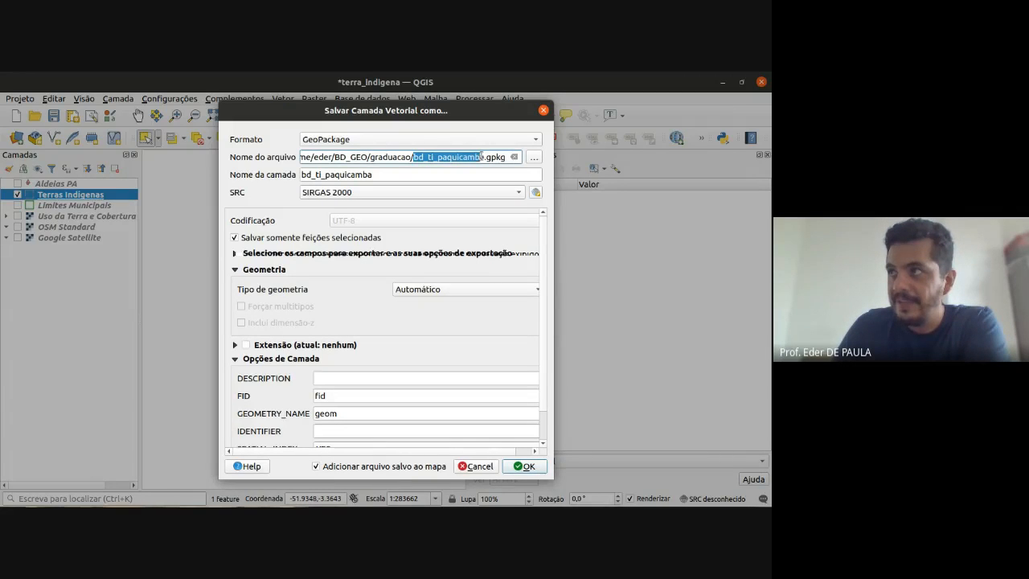
click(317, 175)
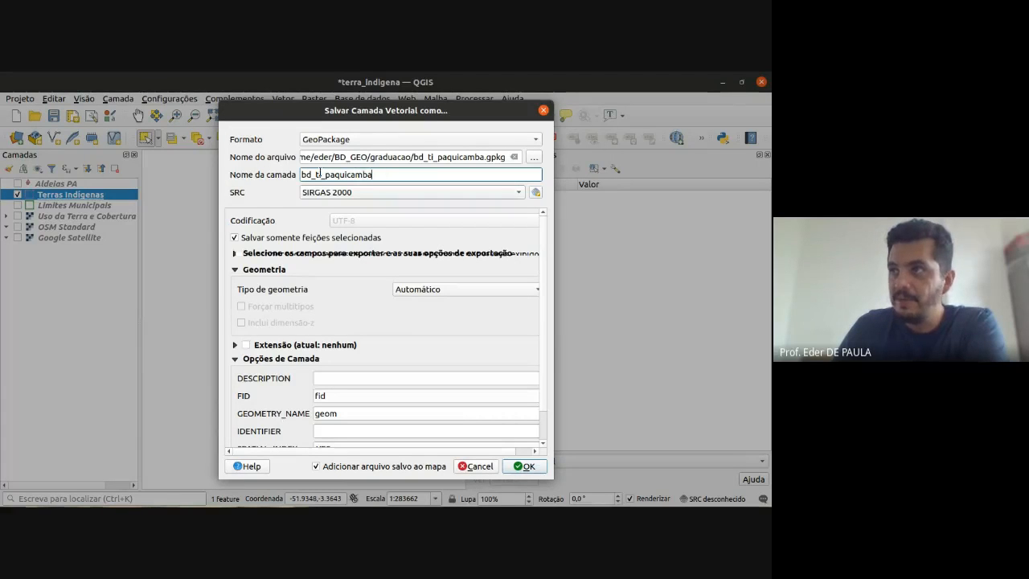
drag(316, 174, 294, 176)
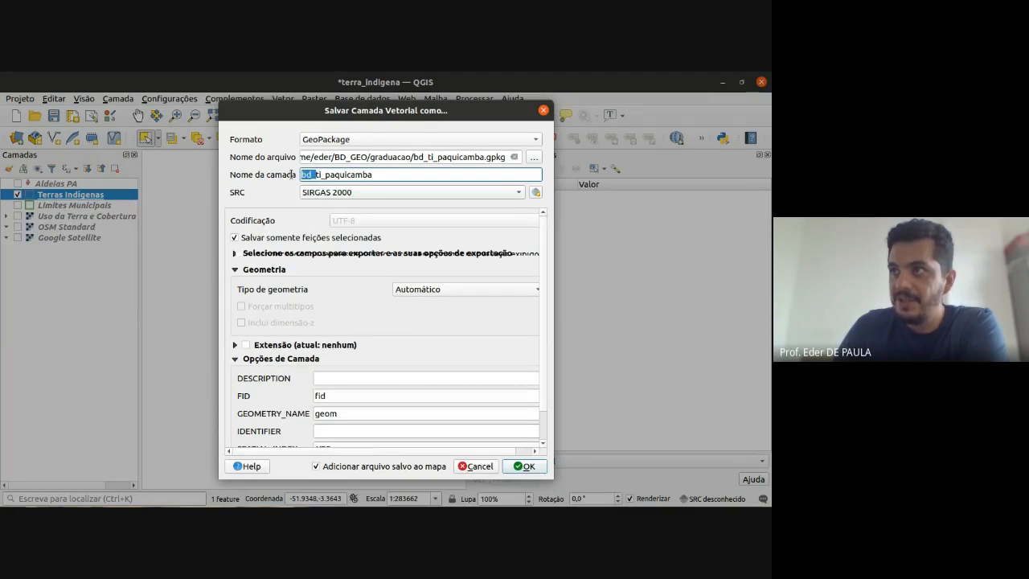
key(BackSpace)
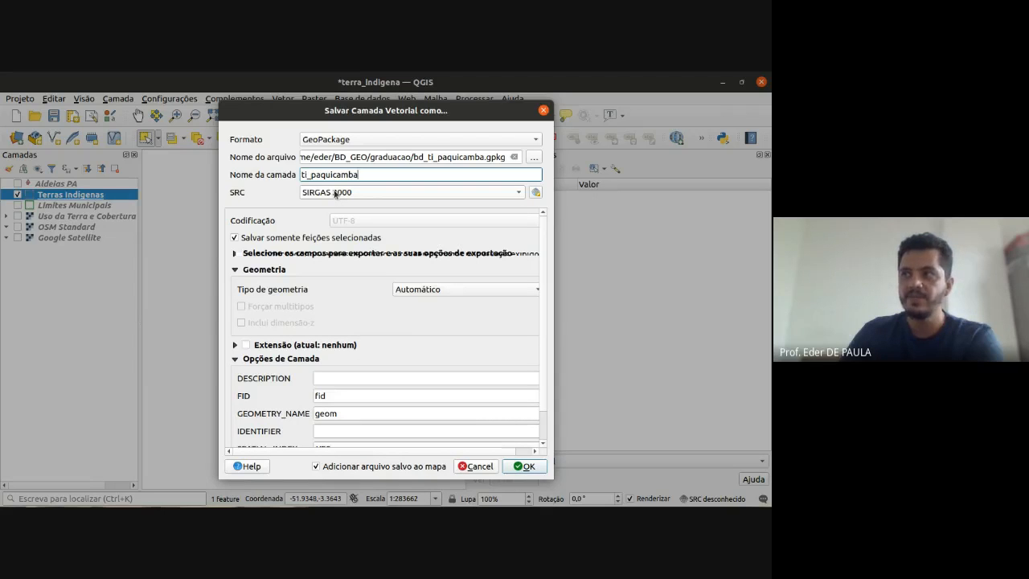
- Open the coordinate reference system selector for the export, enlarge it, and browse the geographic coordinate systems
click(536, 193)
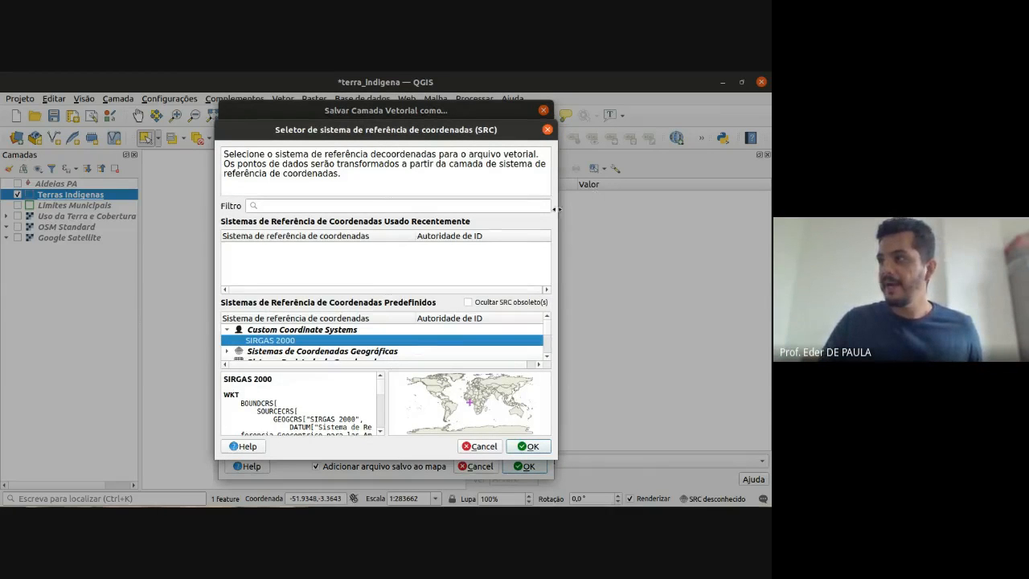
drag(553, 209, 662, 211)
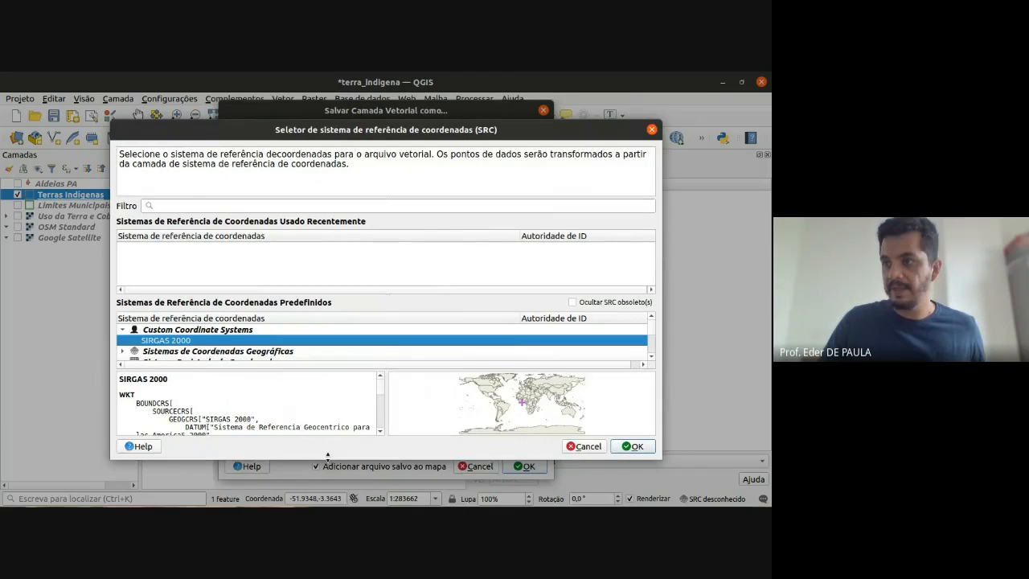
drag(328, 459, 320, 491)
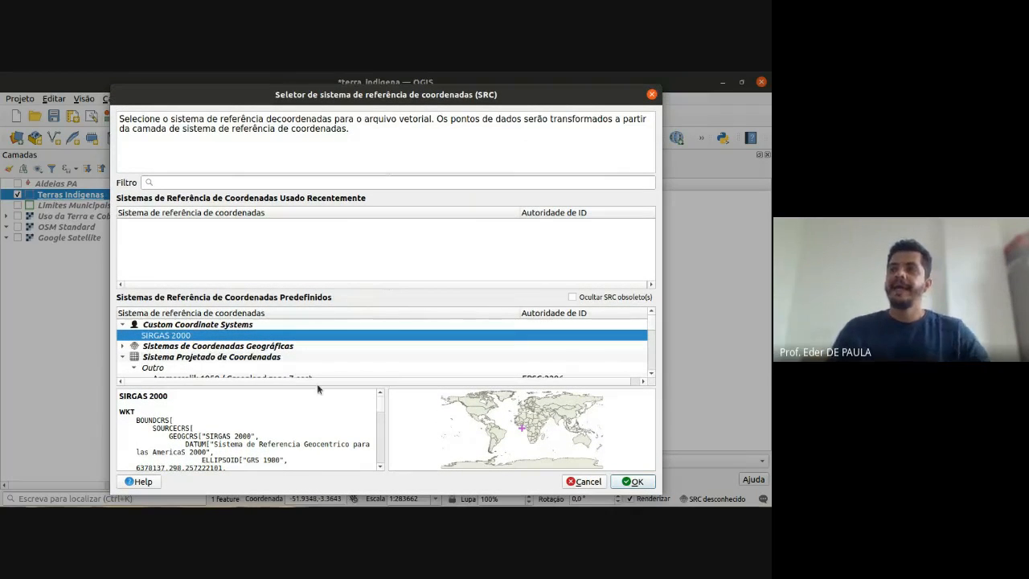
click(125, 324)
click(123, 335)
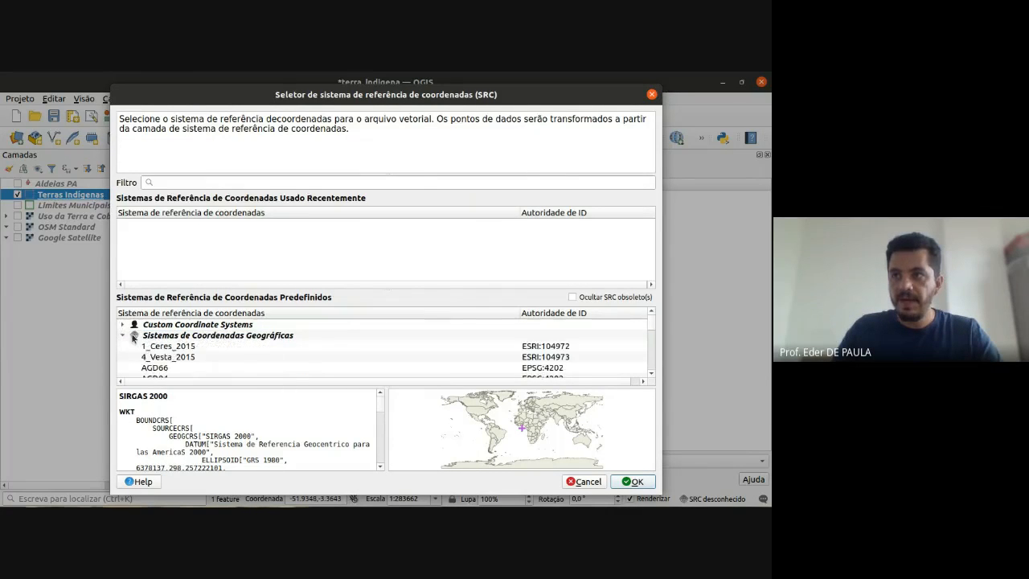
scroll(180, 344, down, 3)
scroll(263, 337, down, 15)
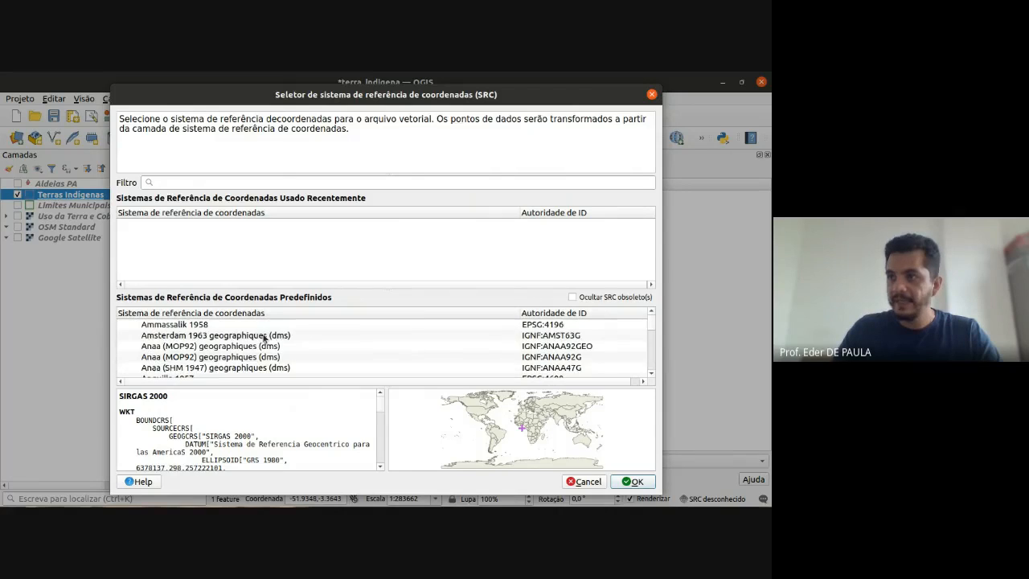
scroll(263, 337, up, 15)
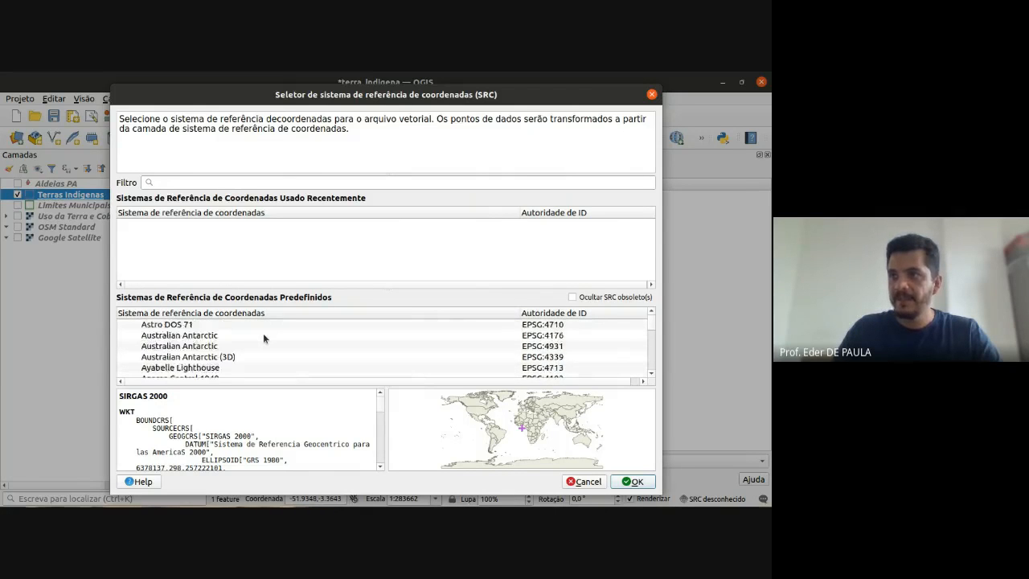
- Filter the coordinate reference systems by "corrego alegre" and look through the geographic and UTM entries
click(188, 183)
text(cor)
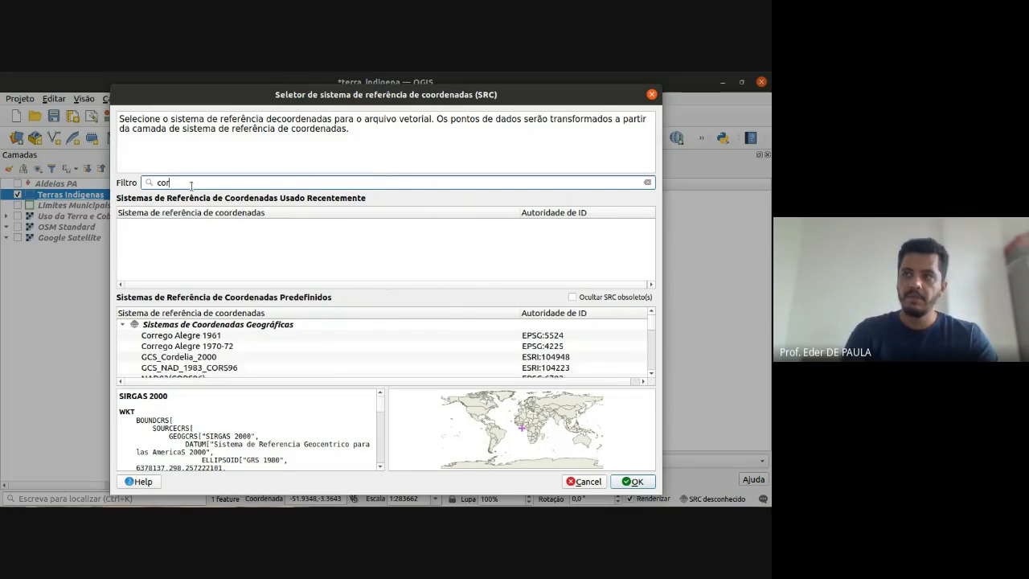
text(rego alegre)
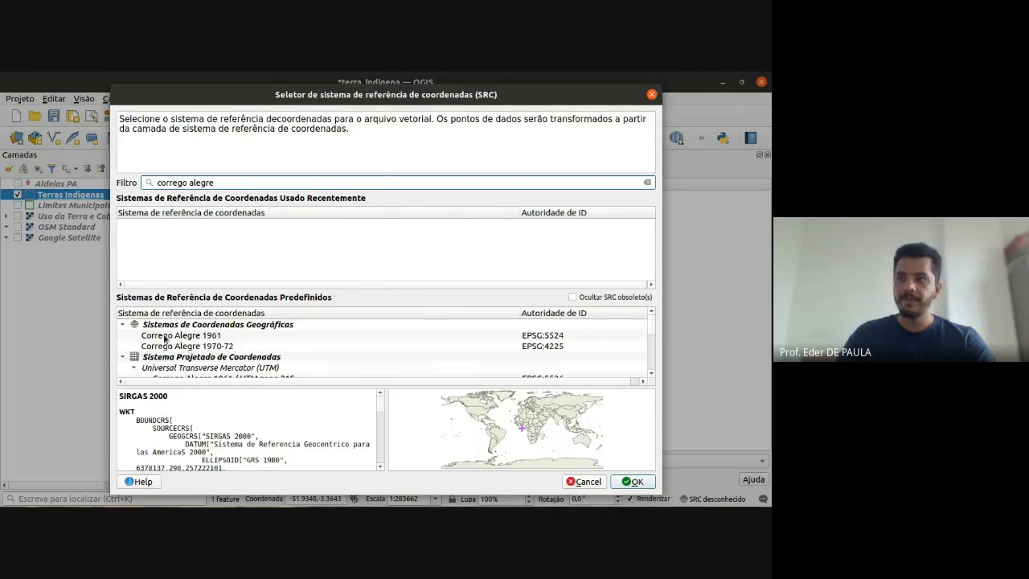
scroll(197, 341, down, 1)
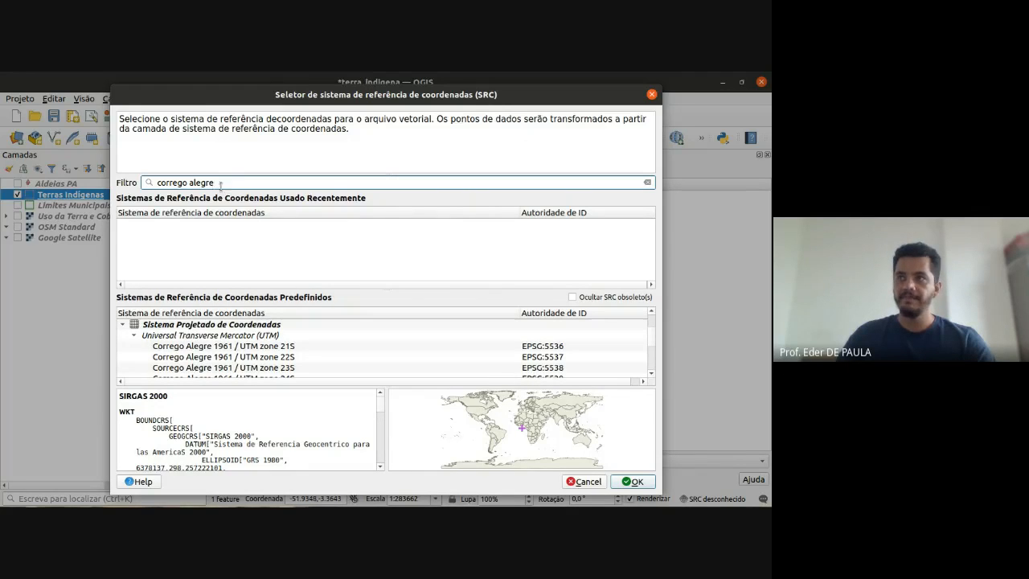
- Filter the coordinate reference systems by "sad69", review its geographic and projected entries, and collapse the Polyconic and UTM groups
drag(220, 185, 127, 186)
text(sa)
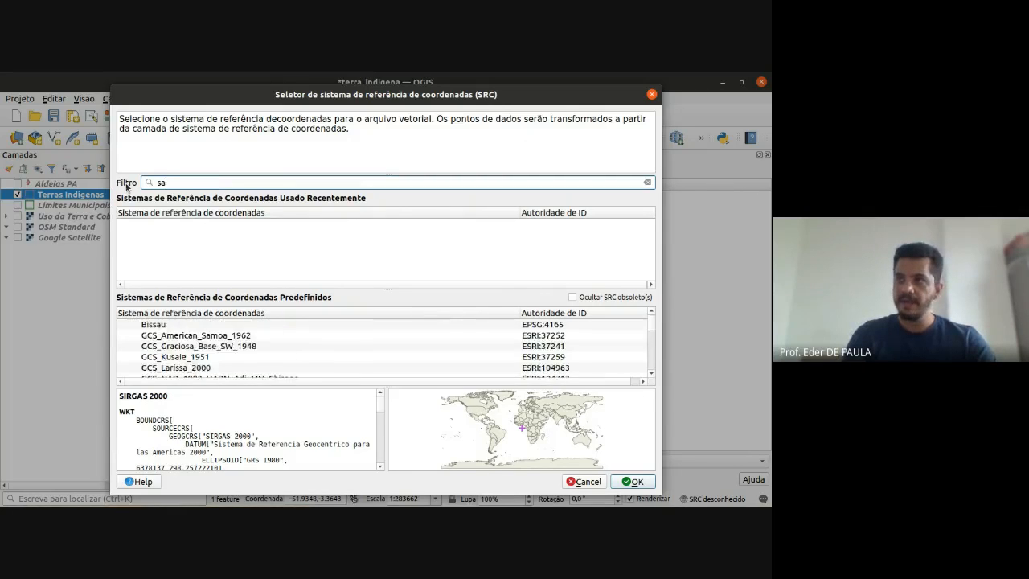
text(fd69)
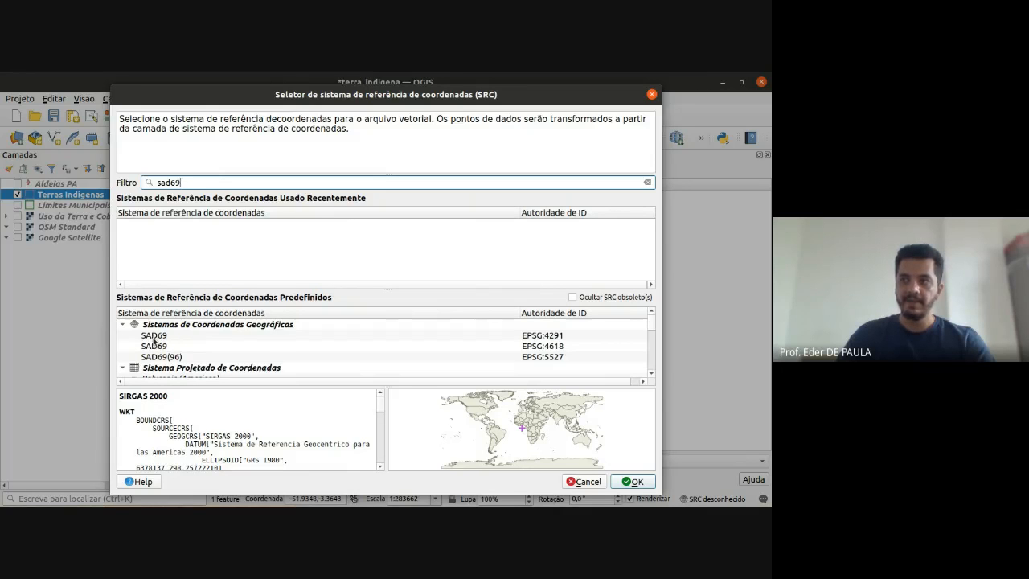
scroll(176, 354, down, 3)
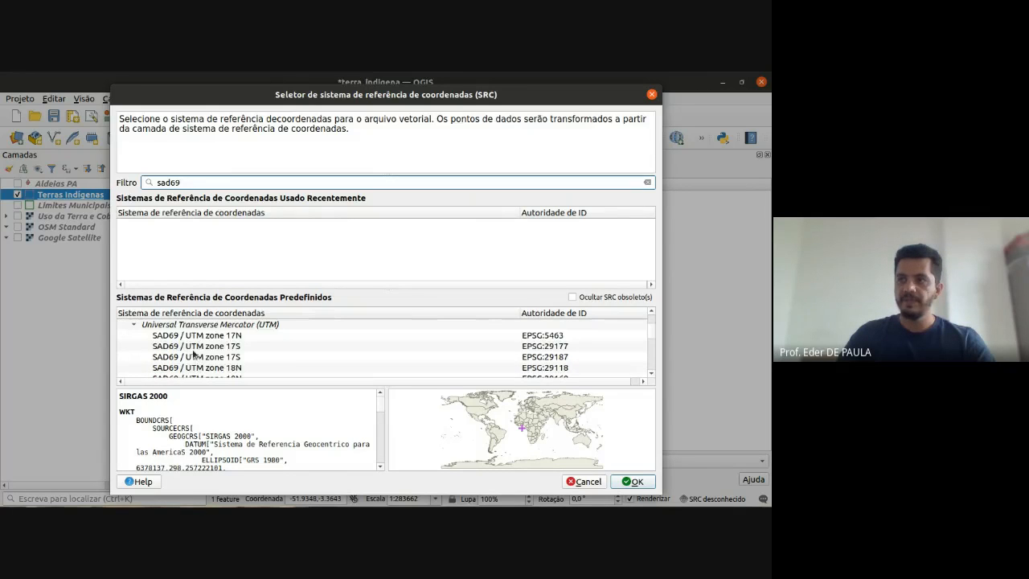
scroll(194, 354, up, 2)
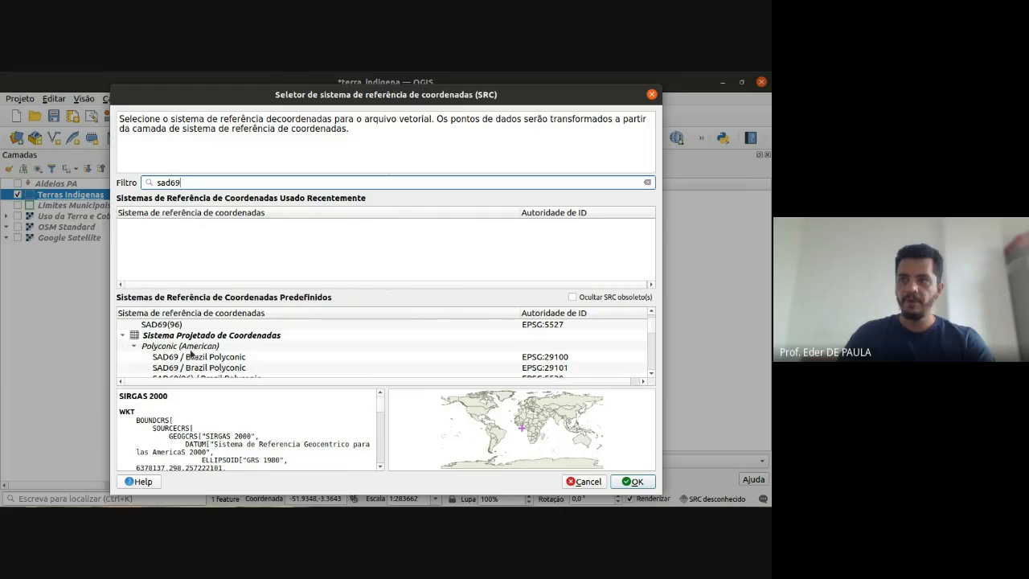
scroll(223, 354, down, 3)
scroll(178, 343, up, 1)
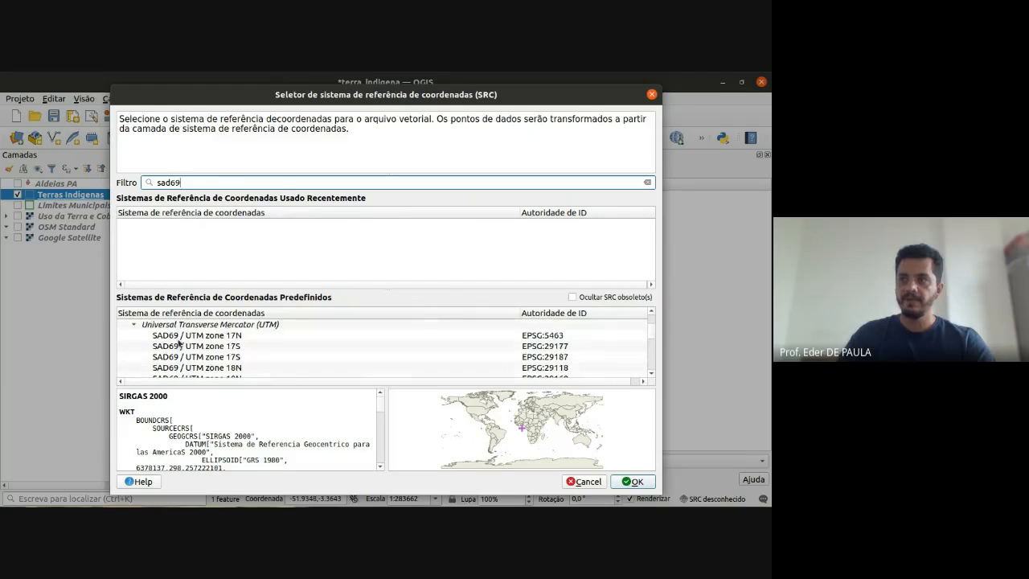
scroll(133, 329, up, 2)
click(134, 346)
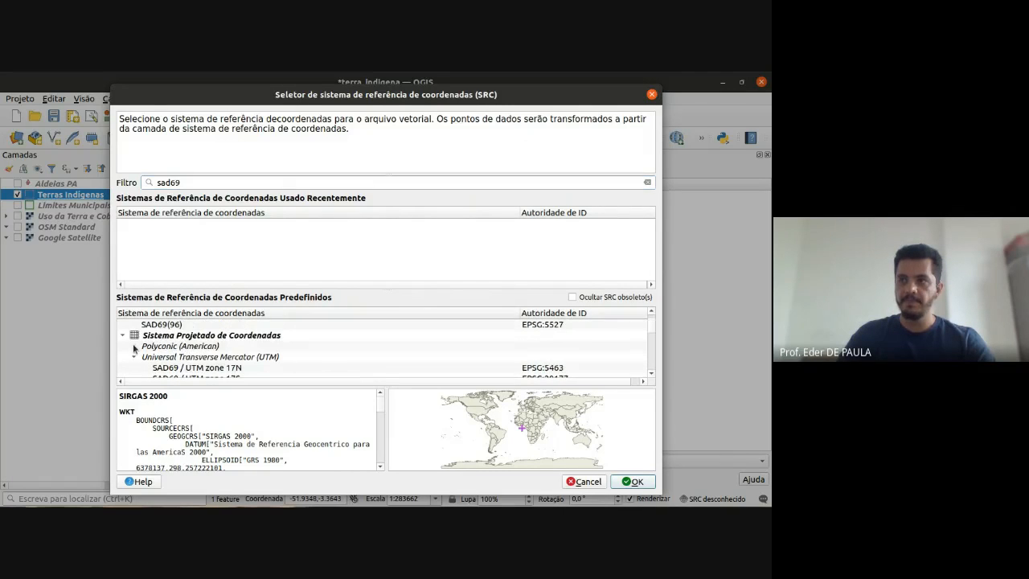
scroll(229, 366, down, 1)
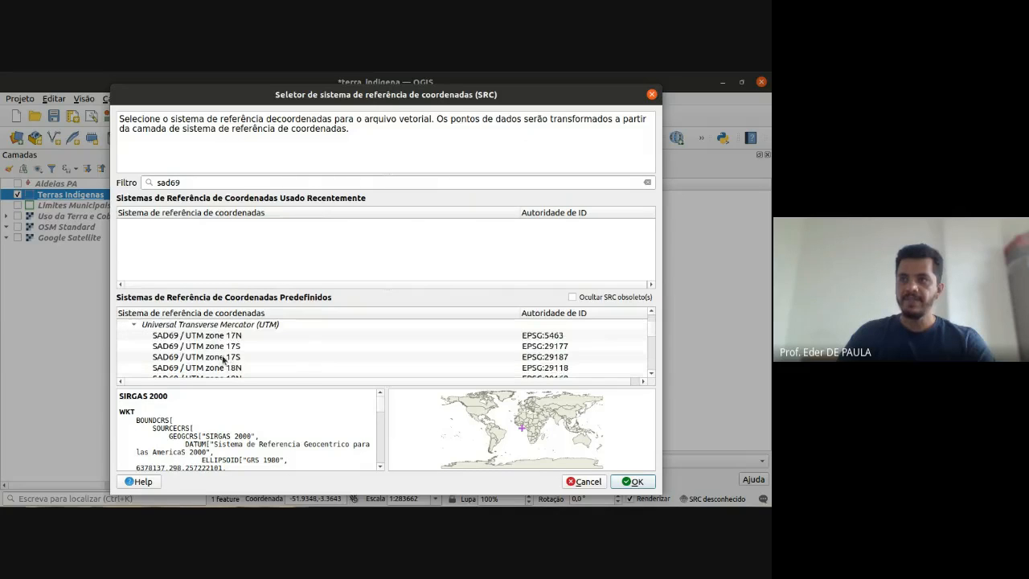
scroll(211, 340, up, 1)
click(134, 356)
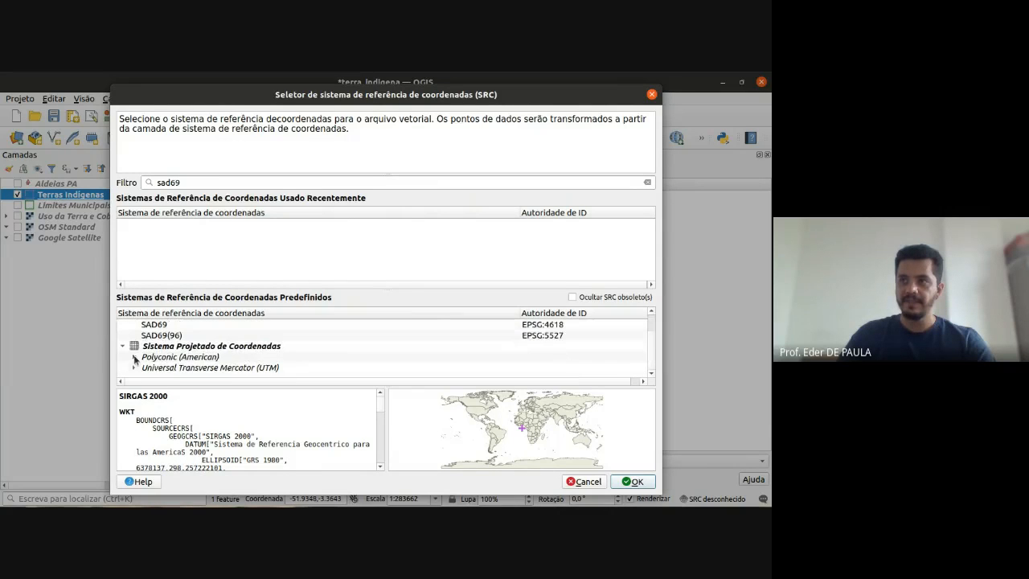
scroll(288, 382, right, 1)
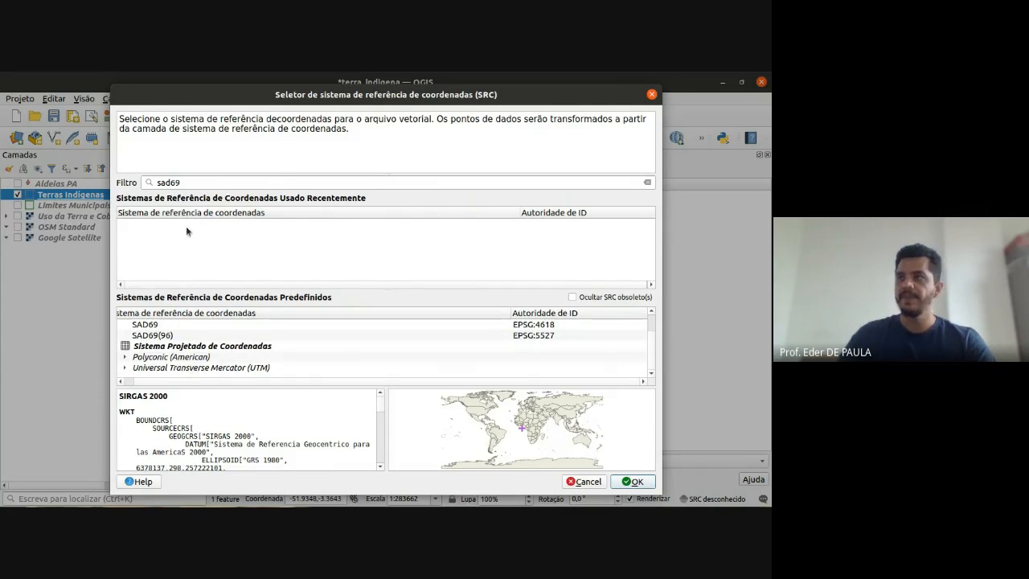
- Filter the coordinate reference systems by "sirgas 2000" and look through the geographic and projected entries
drag(188, 183, 154, 184)
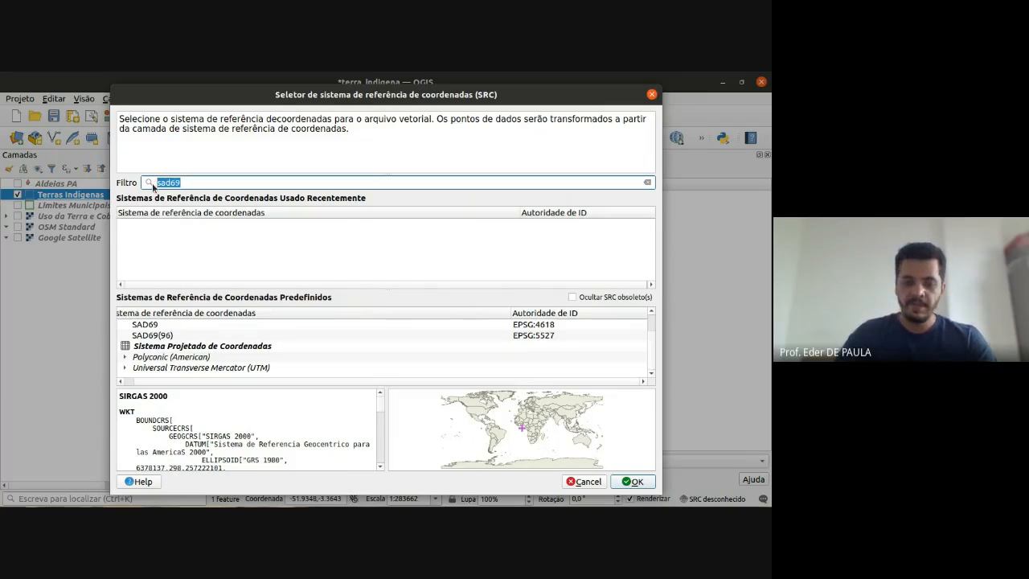
text(sir)
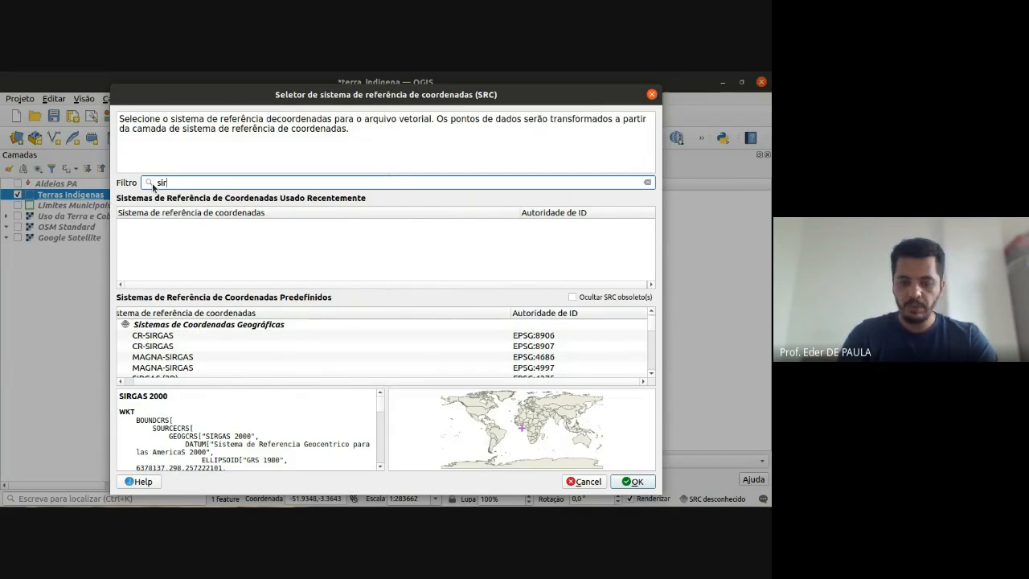
text(gas)
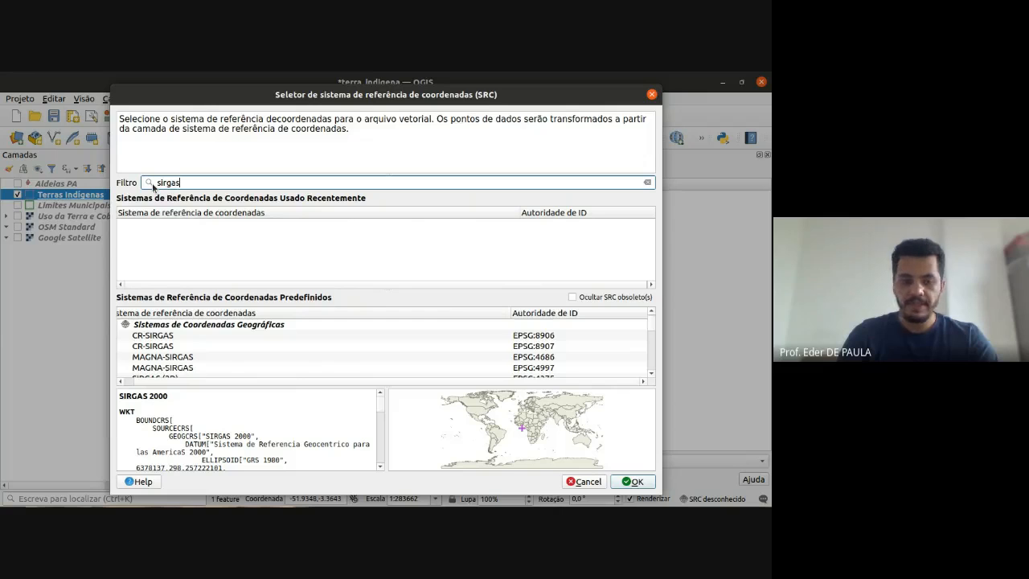
text(2000)
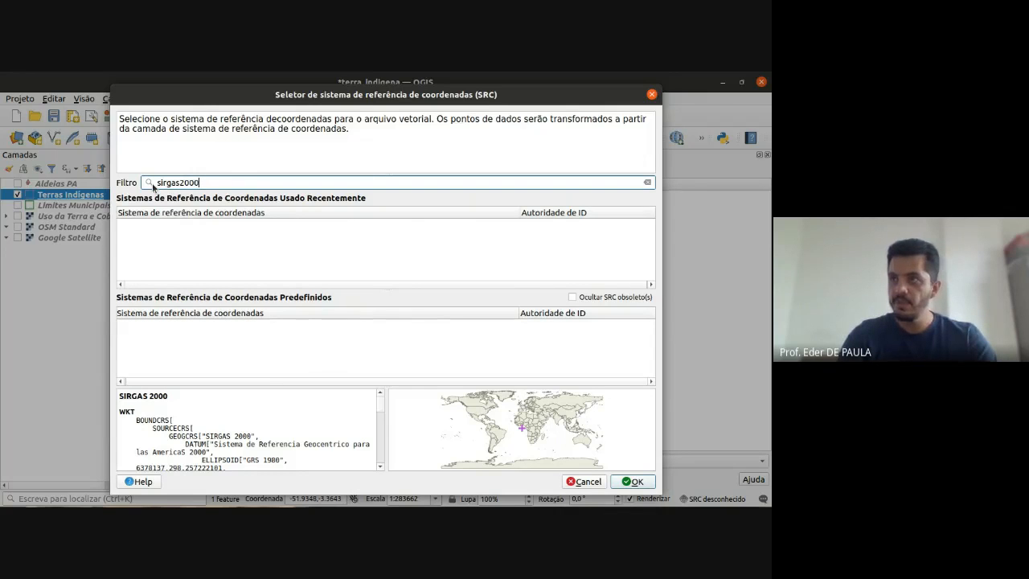
key(Left)
key(Left)
key(Left)
key(Left)
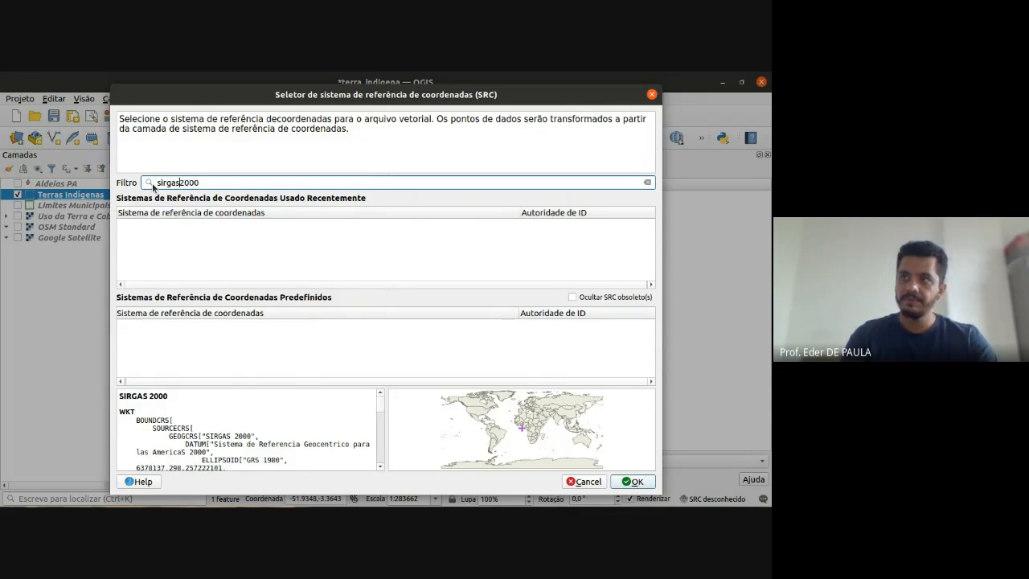
scroll(231, 347, down, 1)
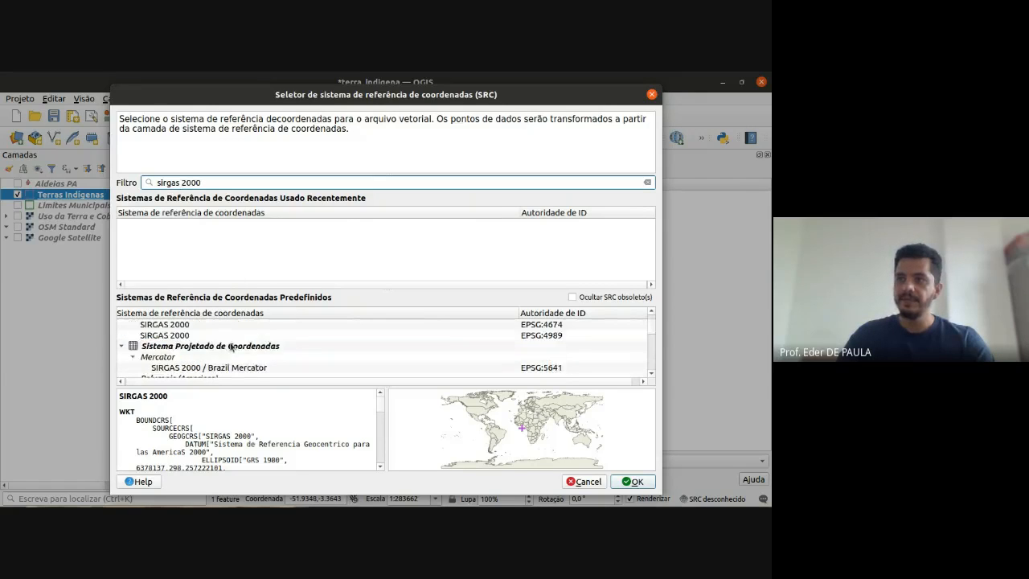
scroll(231, 348, down, 2)
scroll(223, 351, down, 1)
scroll(211, 347, up, 2)
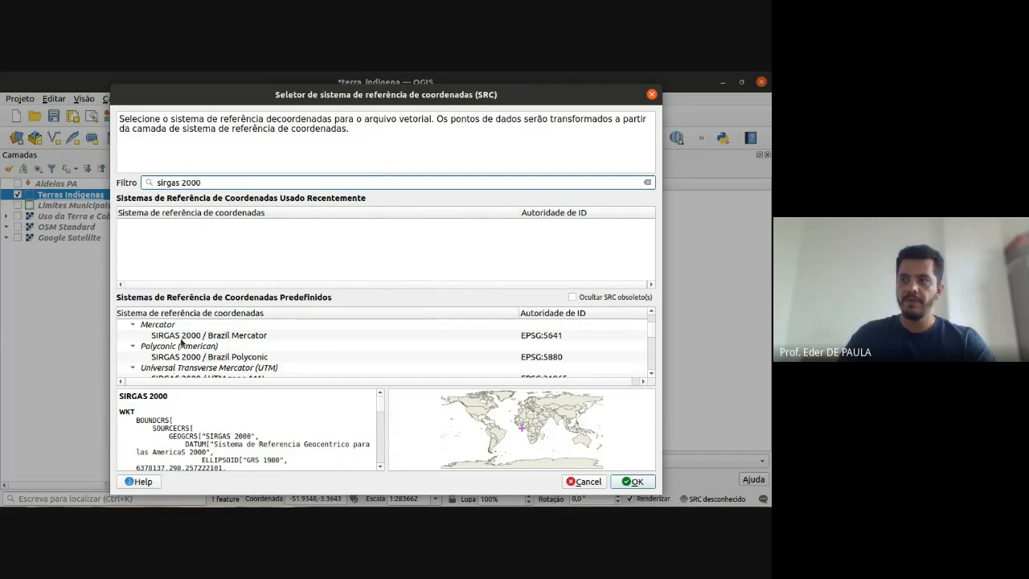
- Collapse the Mercator, Polyconic, Universal Transverse Mercator and geocent groups under the projected coordinate systems
click(133, 324)
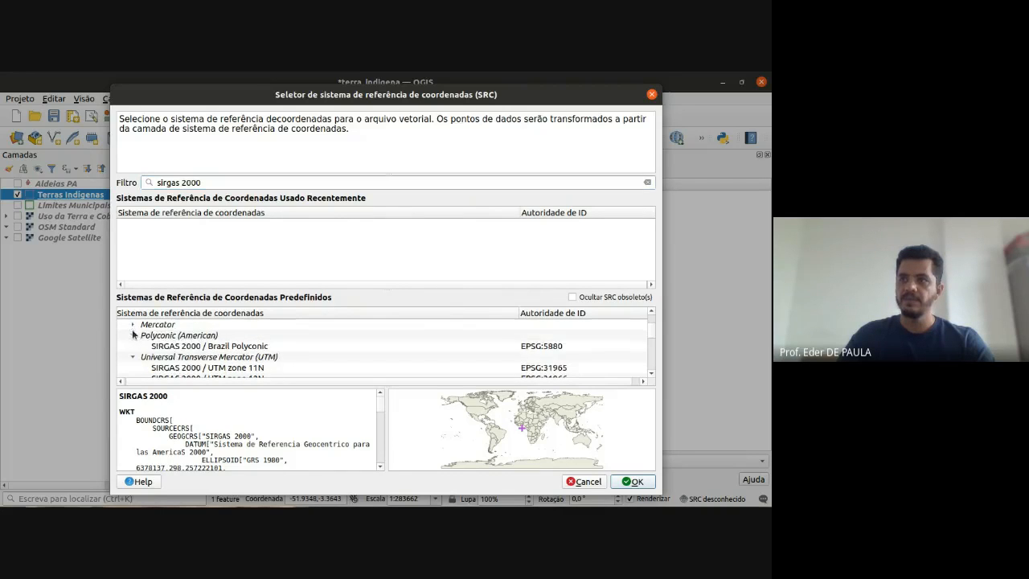
click(132, 335)
click(133, 346)
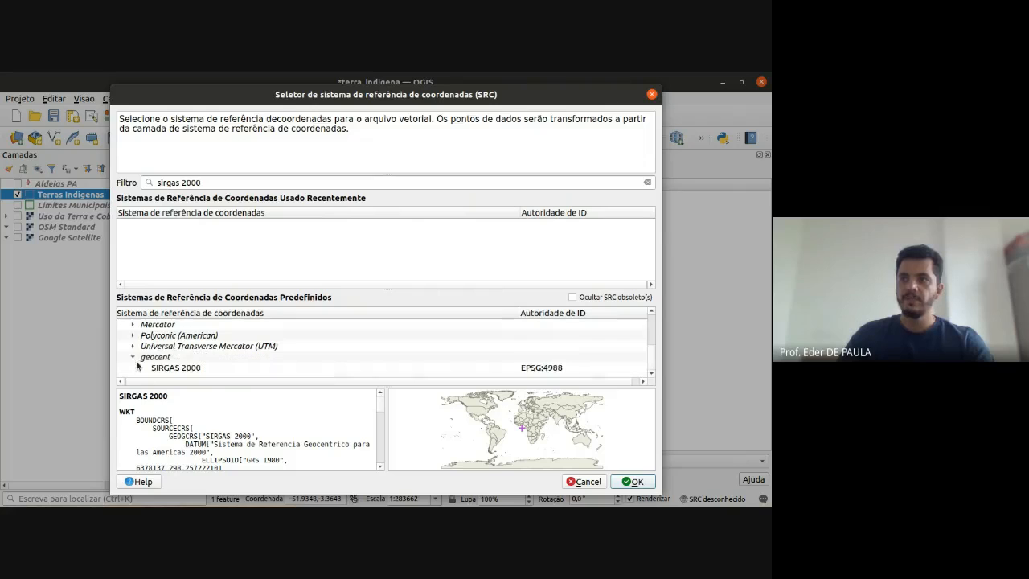
click(133, 358)
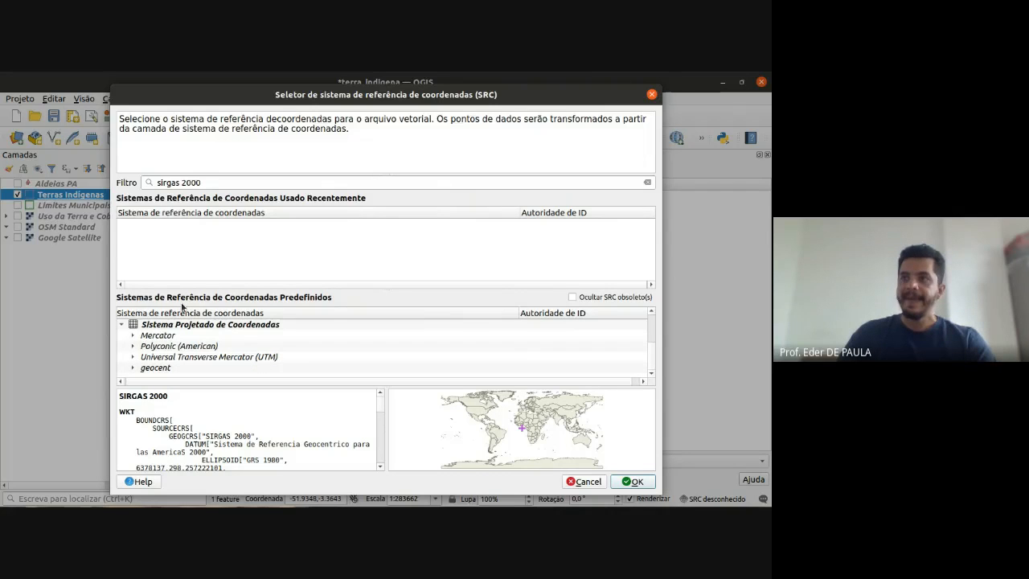
- Filter the coordinate reference systems by "wgs 84", browse the entries, and collapse the geographic and projected groups
drag(206, 183, 140, 184)
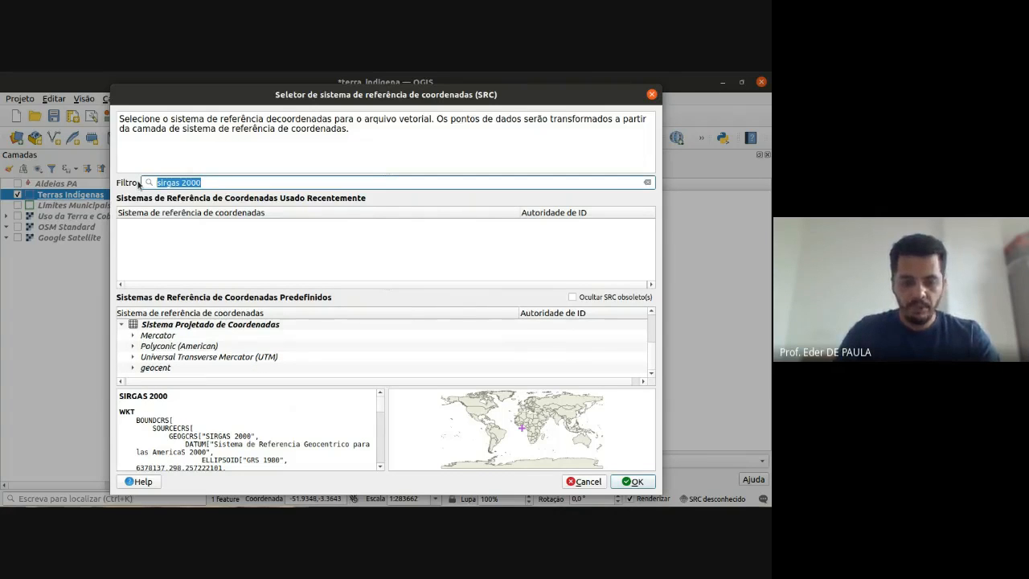
text(wgs)
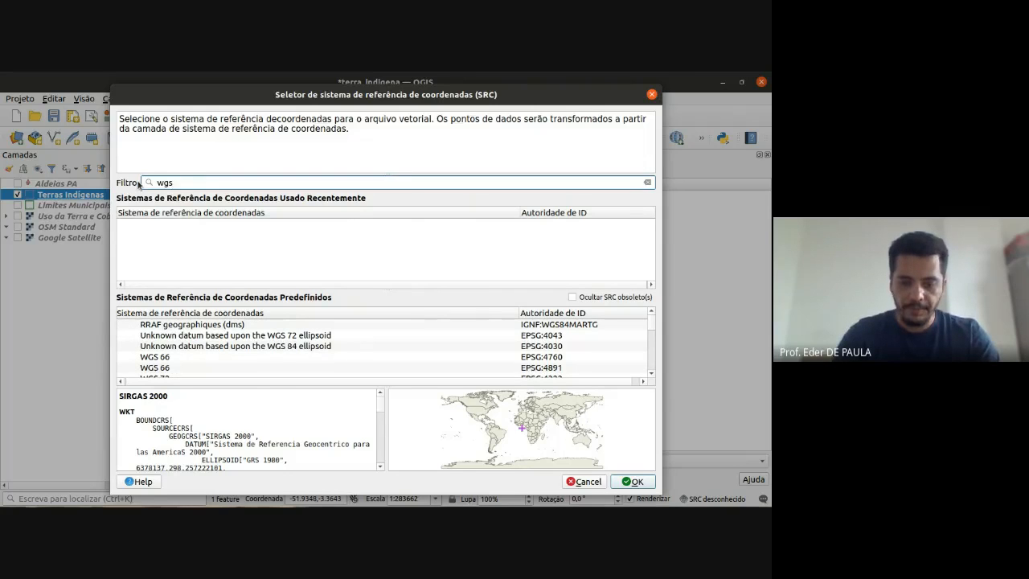
text( 84)
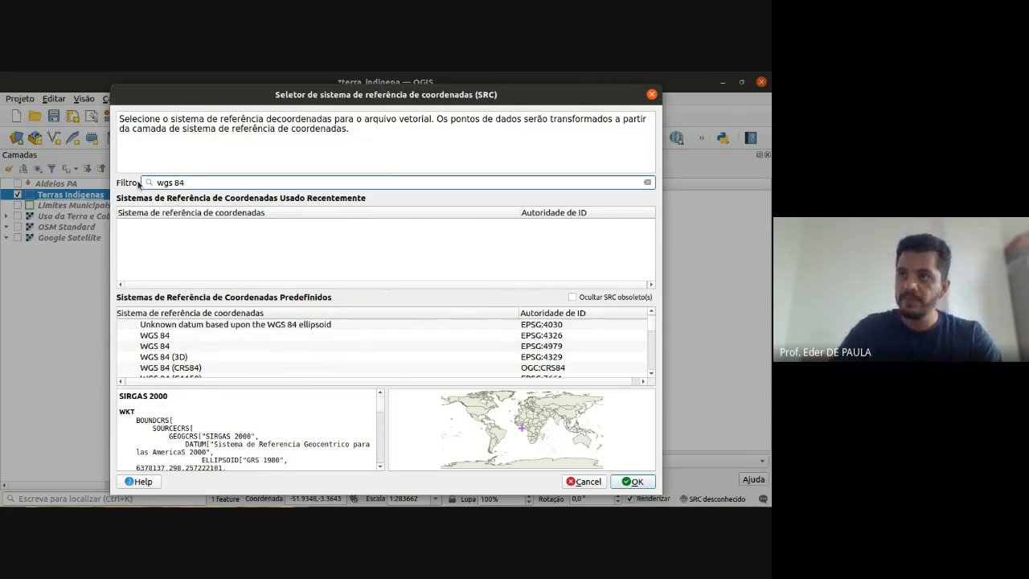
scroll(229, 327, down, 5)
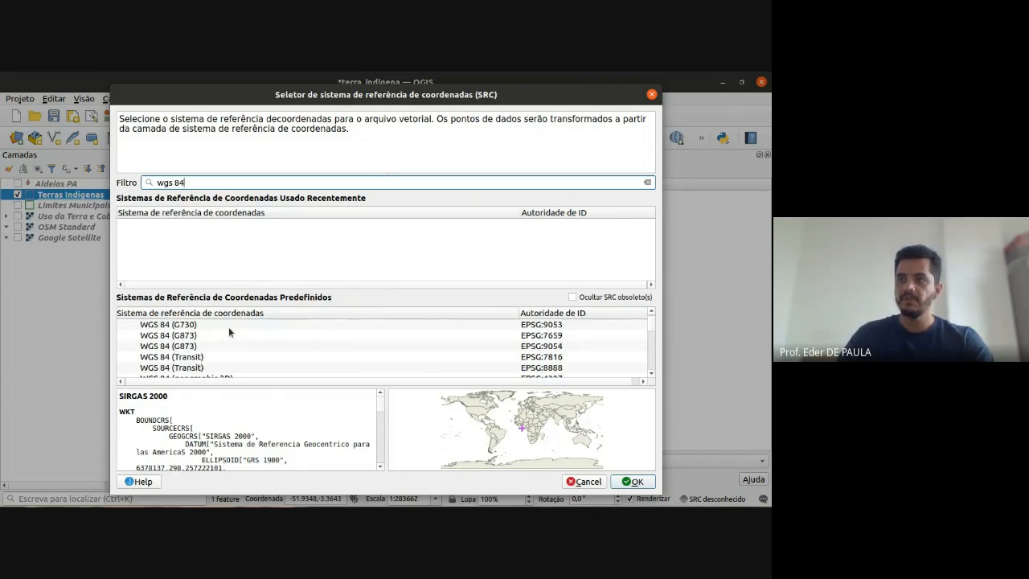
scroll(232, 330, down, 10)
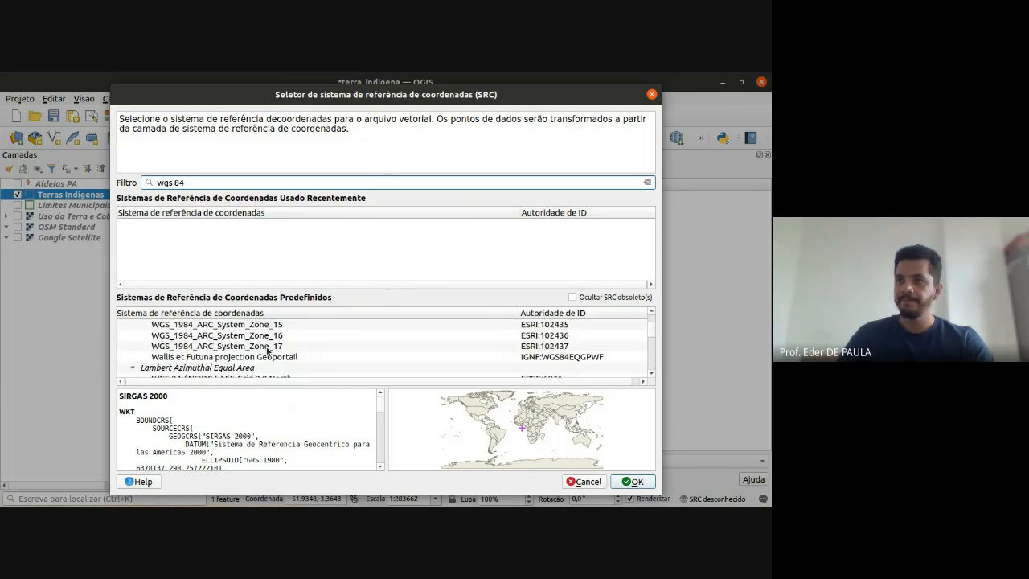
scroll(294, 350, down, 10)
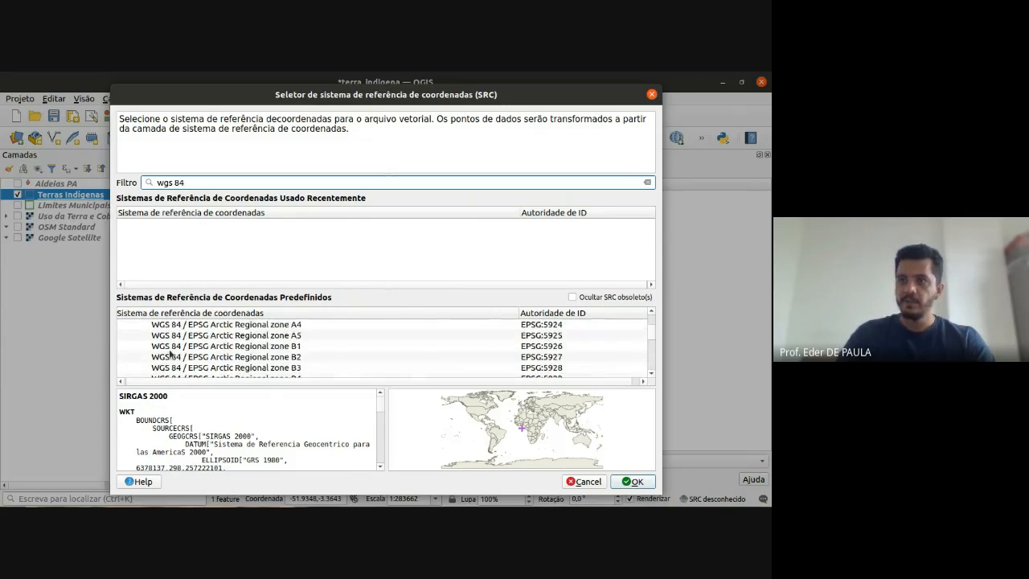
drag(650, 329, 648, 300)
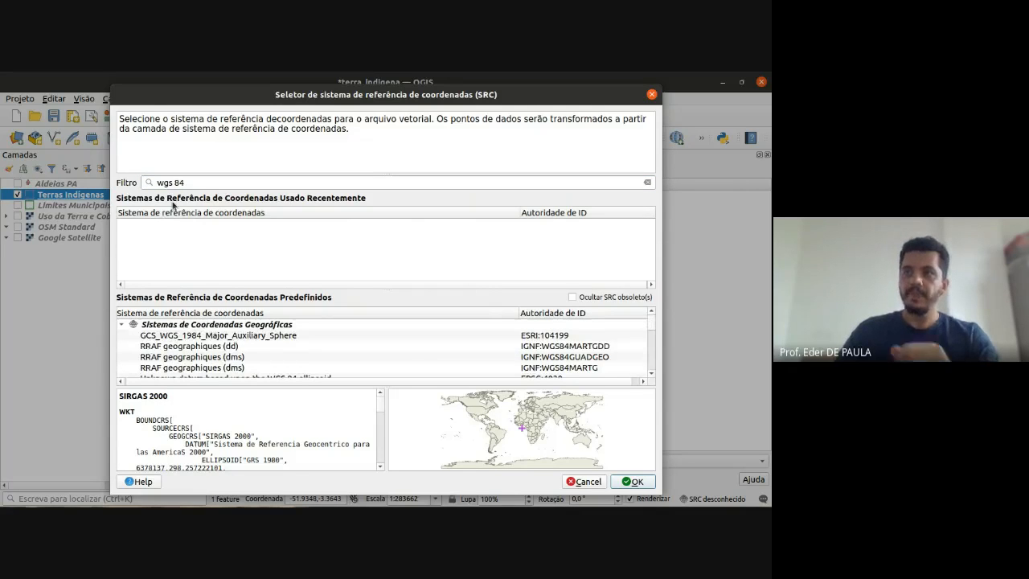
click(122, 324)
click(122, 335)
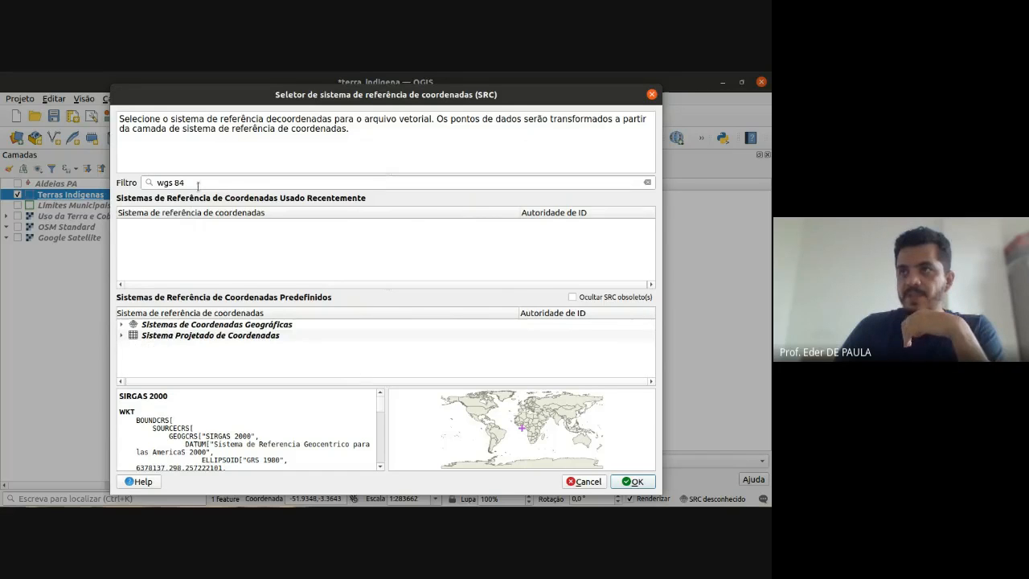
- Filter the coordinate reference systems by "sirgas 200" and collapse the custom and geographic groups
drag(198, 186, 142, 183)
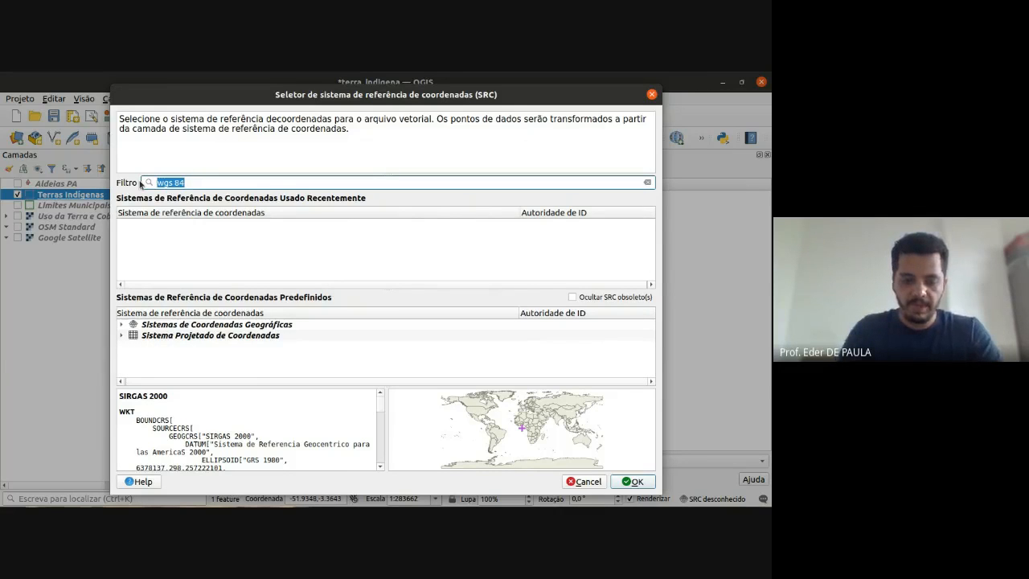
text(sirga)
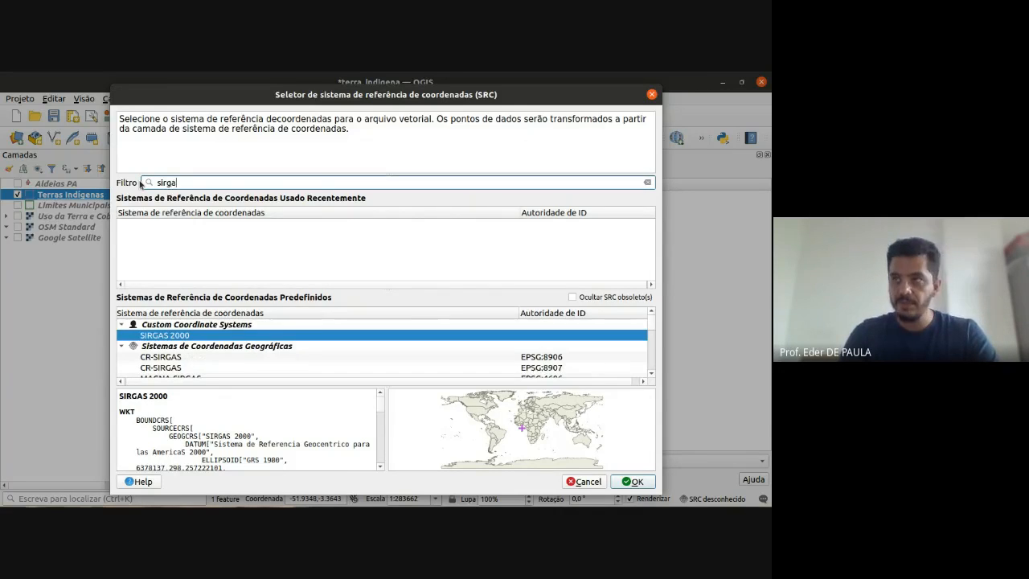
text(s 200)
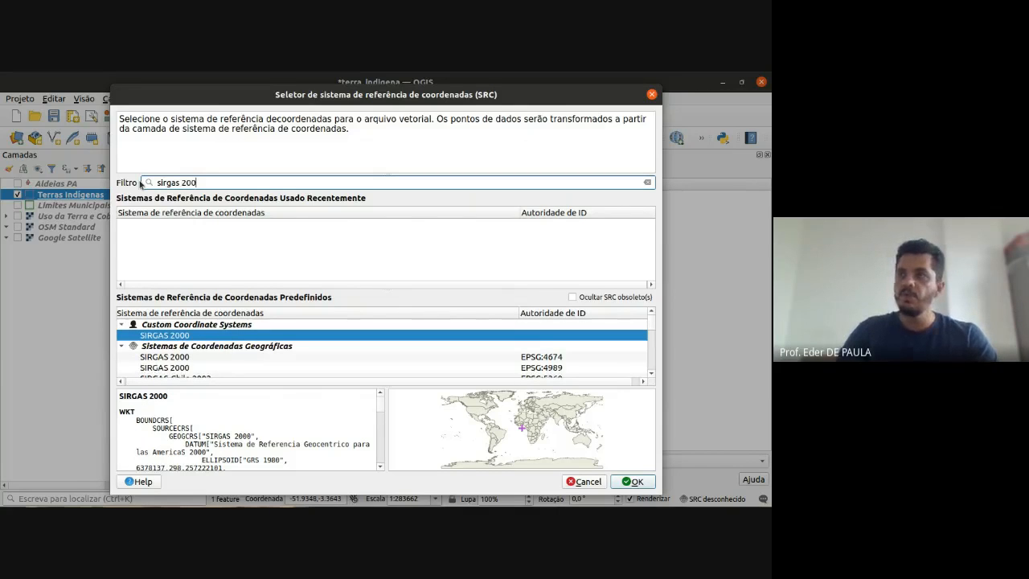
click(122, 324)
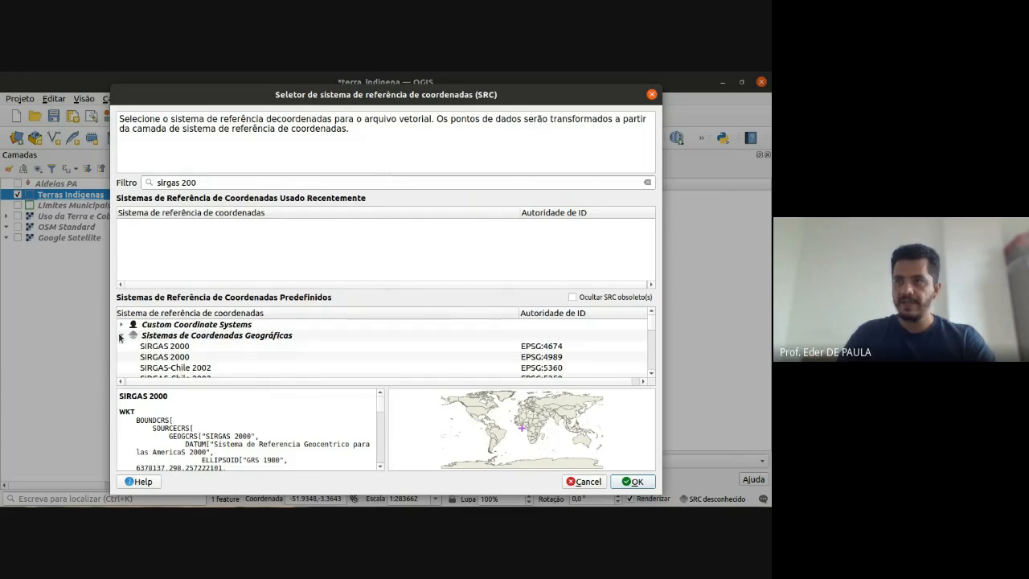
click(121, 335)
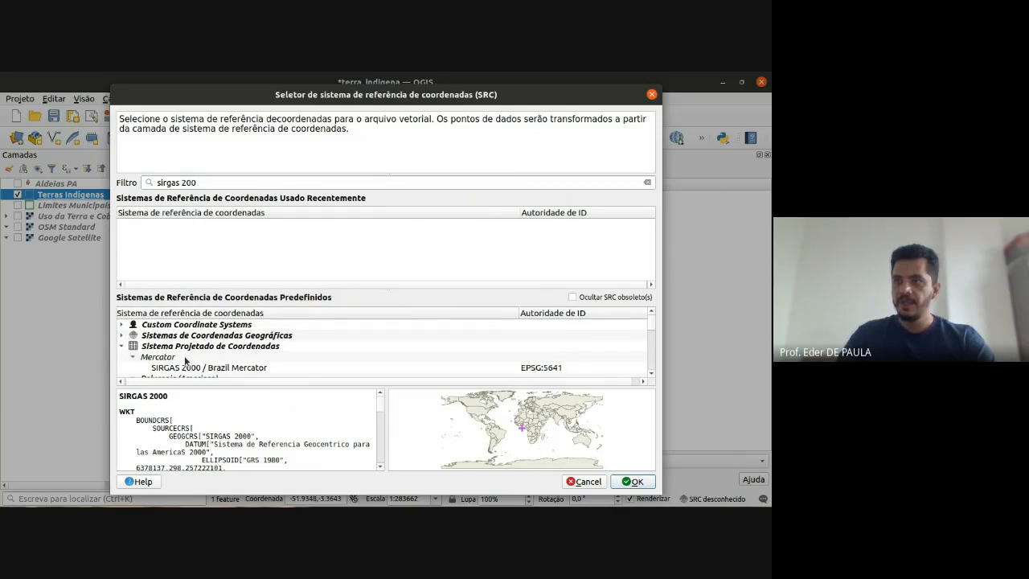
- Preview the coverage of SIRGAS 2000 / Brazil Mercator and SIRGAS 2000 / Brazil Polyconic, collapsing the Mercator and Polyconic groups
scroll(199, 356, down, 1)
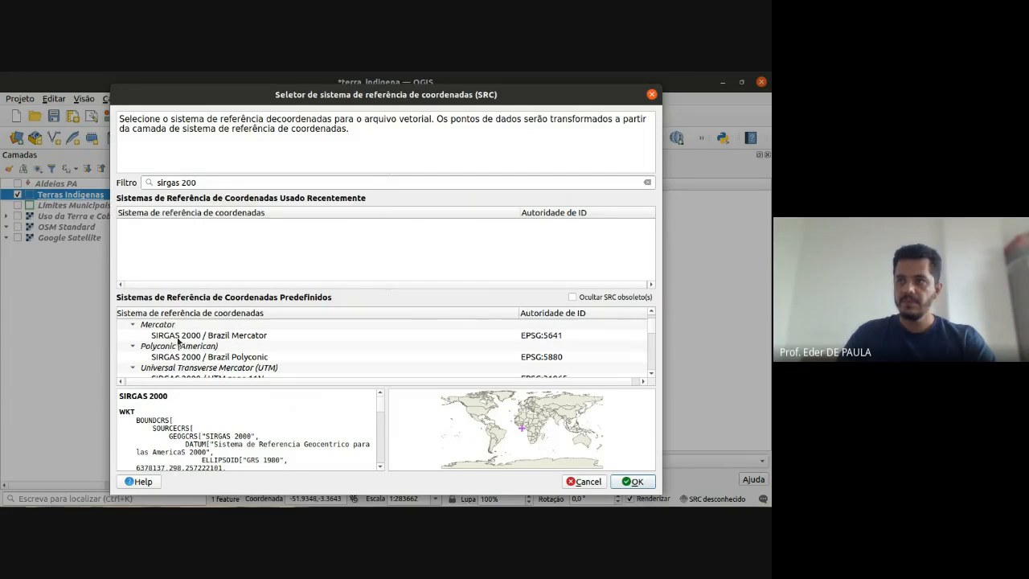
click(189, 338)
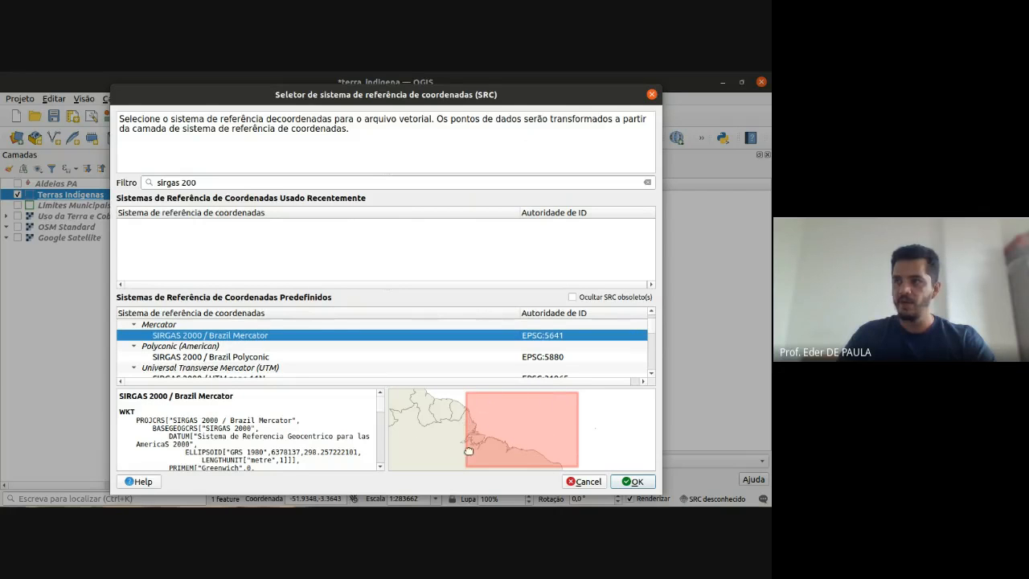
click(135, 324)
click(170, 337)
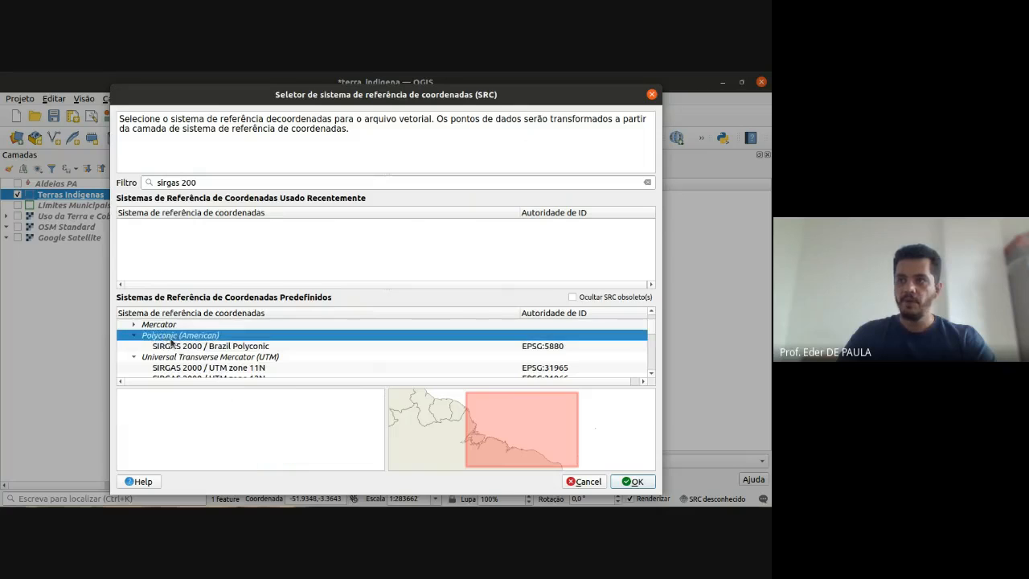
click(194, 347)
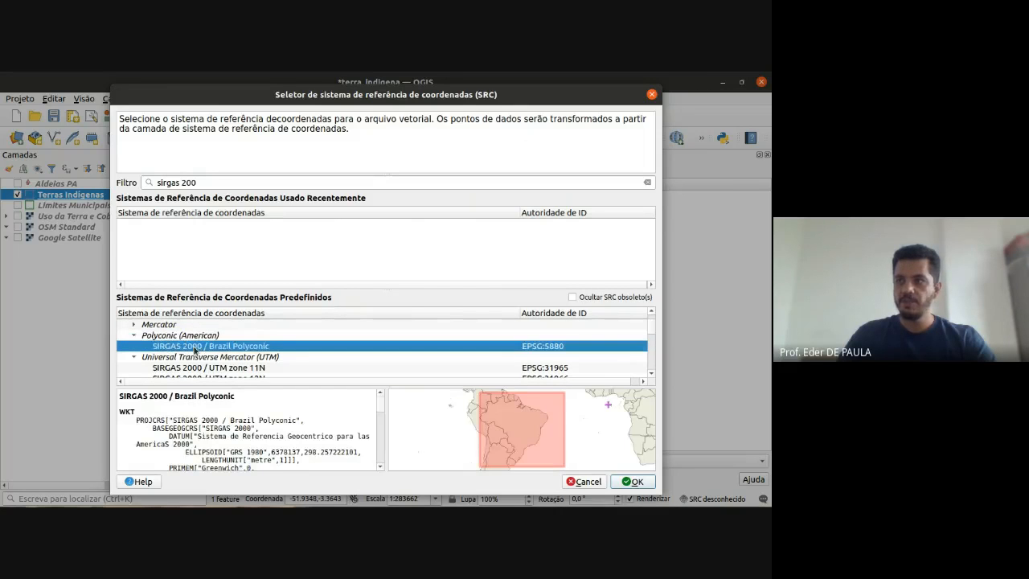
click(134, 336)
- Preview the coverage of the SIRGAS 2000 UTM zones 13N to 17N and return to the UTM group heading
click(189, 347)
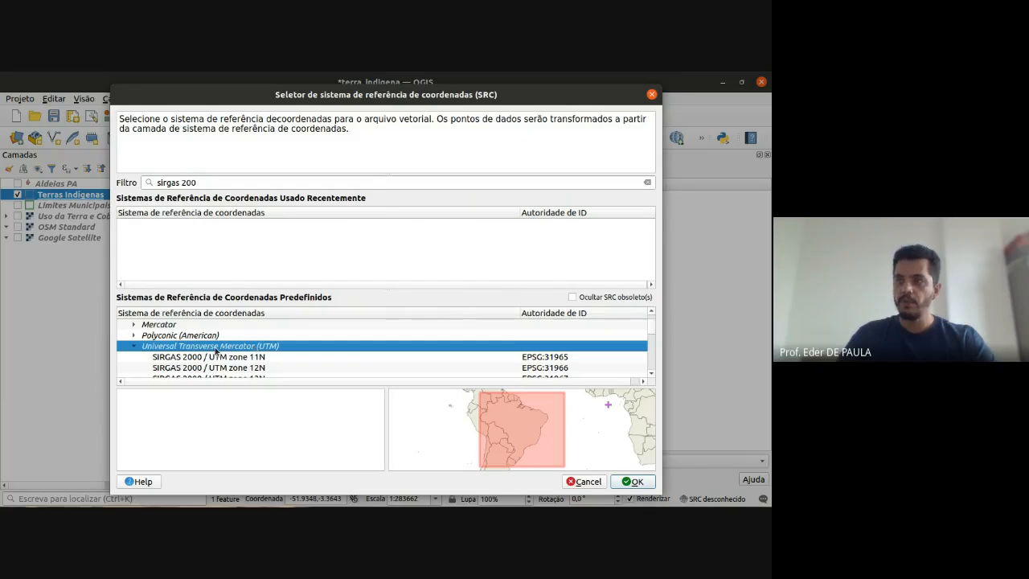
scroll(317, 352, down, 1)
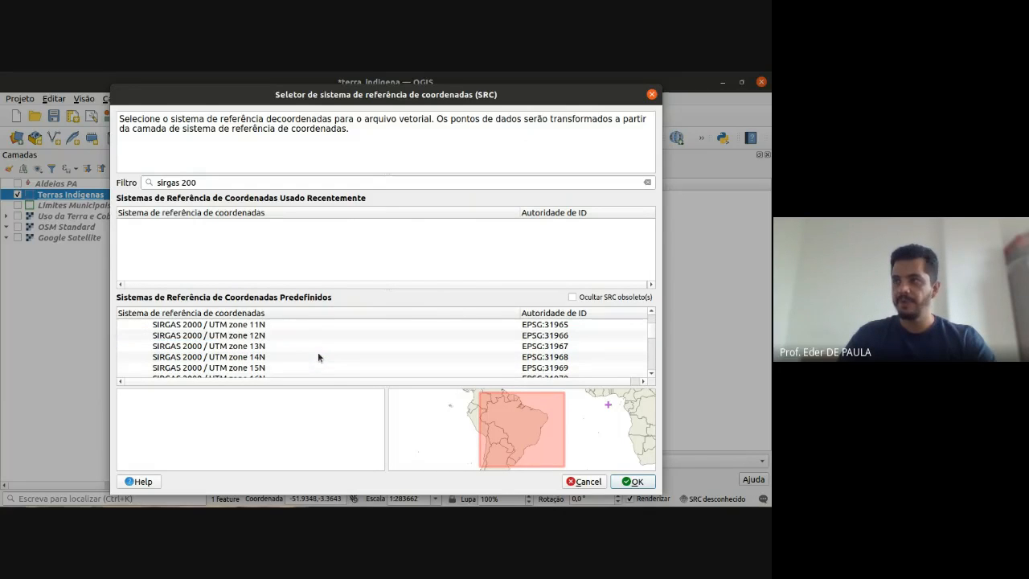
click(190, 347)
click(201, 356)
click(234, 368)
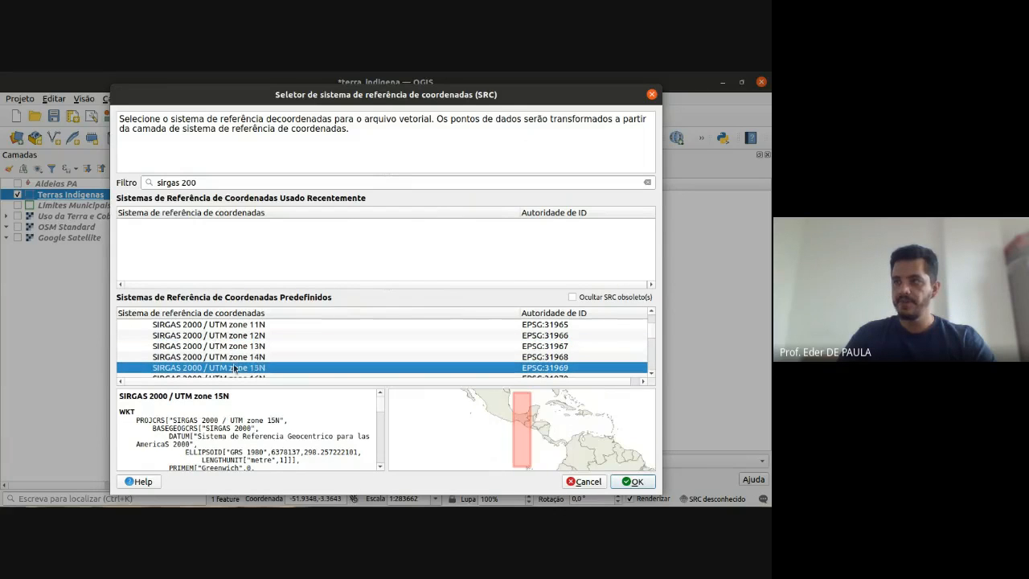
scroll(241, 353, down, 1)
click(238, 347)
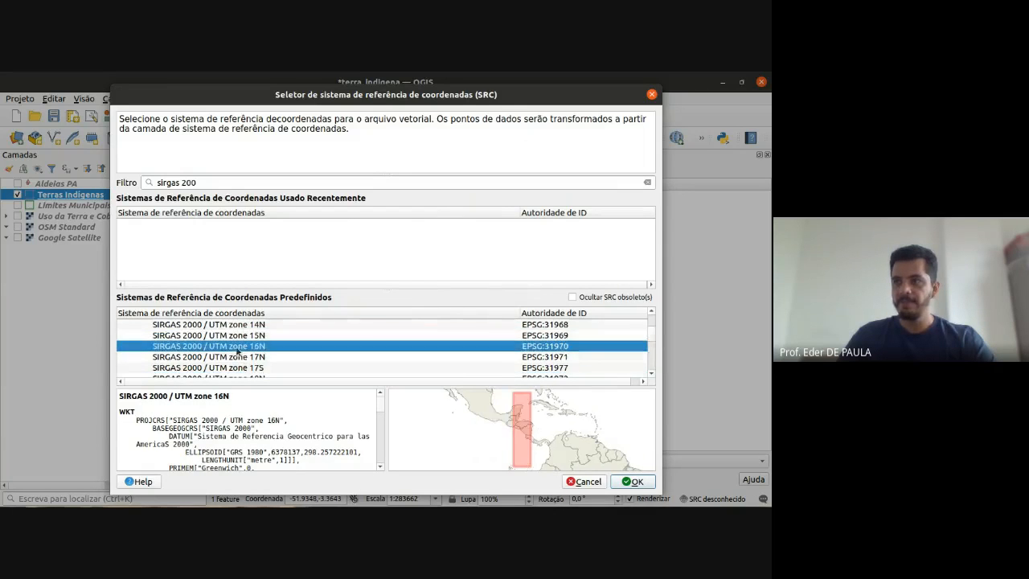
click(200, 357)
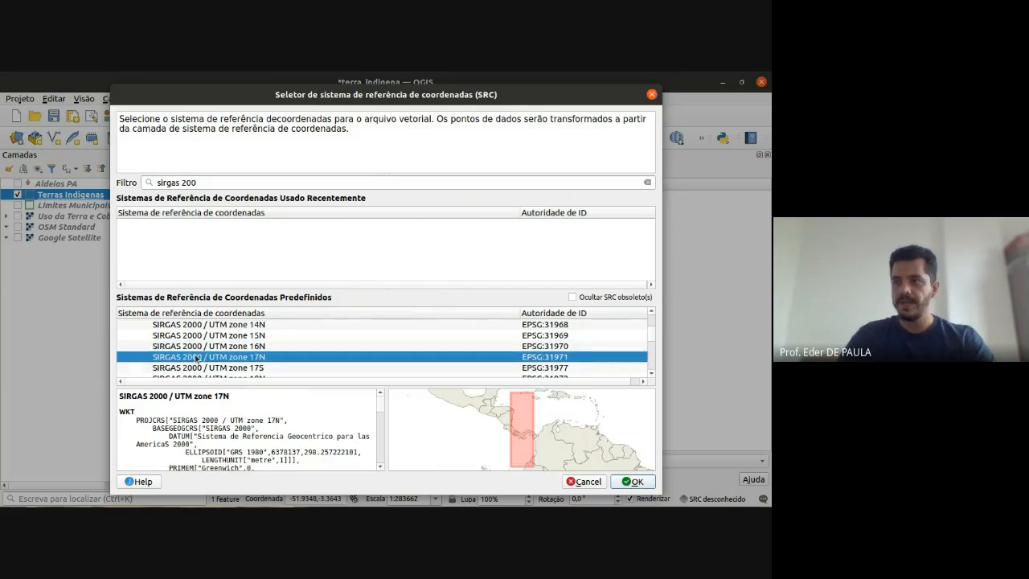
scroll(207, 360, up, 2)
click(240, 347)
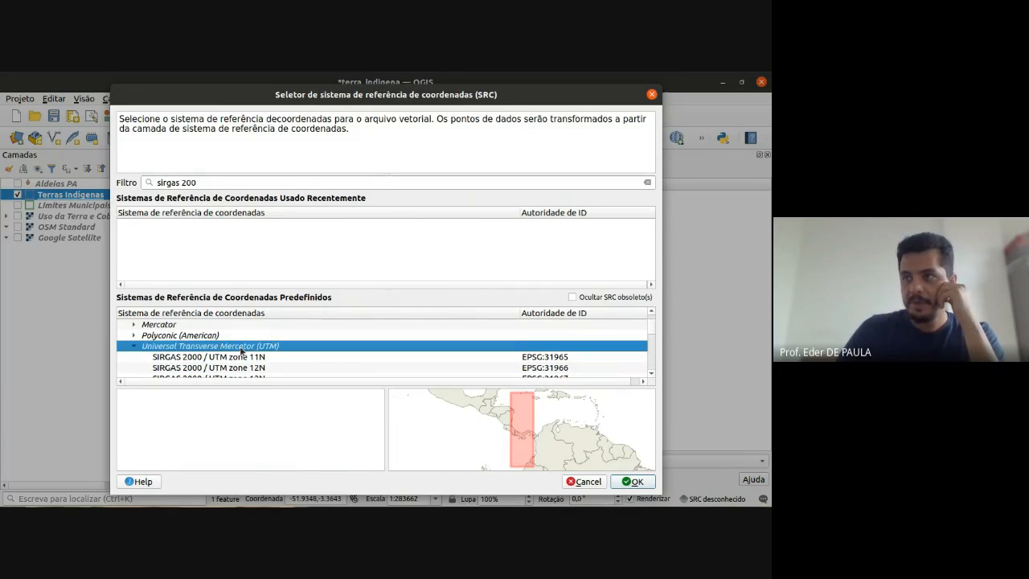
- Find SIRGAS 2000 / UTM zone 20S (EPSG:31980) in the UTM group and preview its coverage
scroll(296, 349, down, 1)
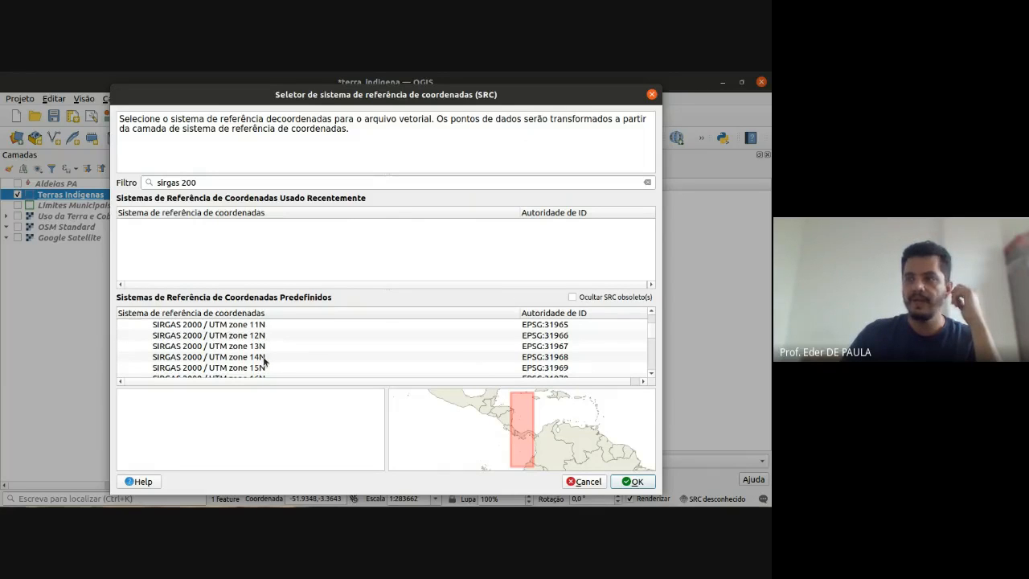
scroll(263, 361, down, 4)
click(241, 336)
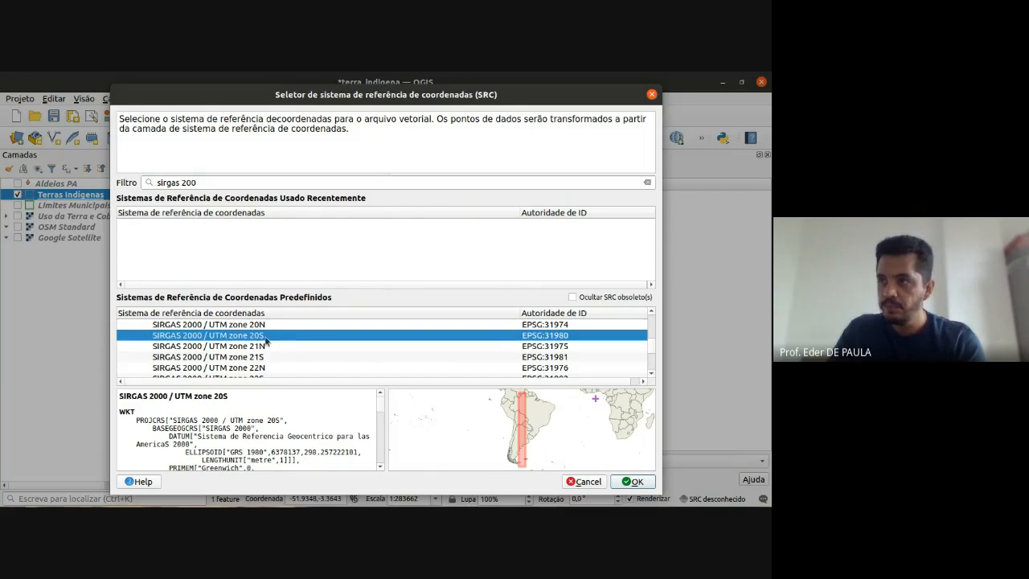
- Examine the coverage of SIRGAS 2000 / UTM zone 20S up close and preview the coverage of zones 21N and 21S
scroll(540, 402, up, 2)
scroll(542, 402, up, 2)
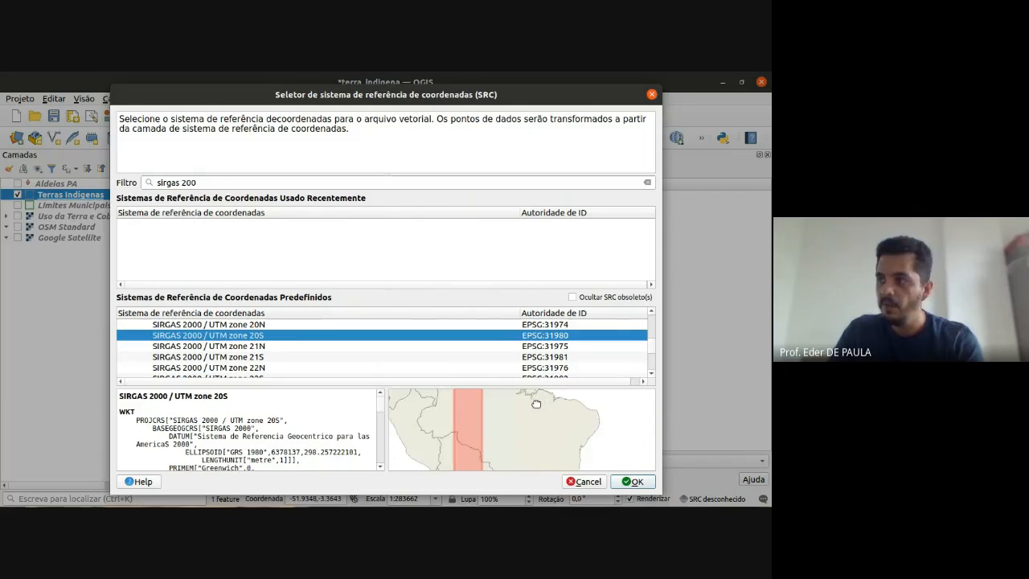
drag(522, 420, 509, 427)
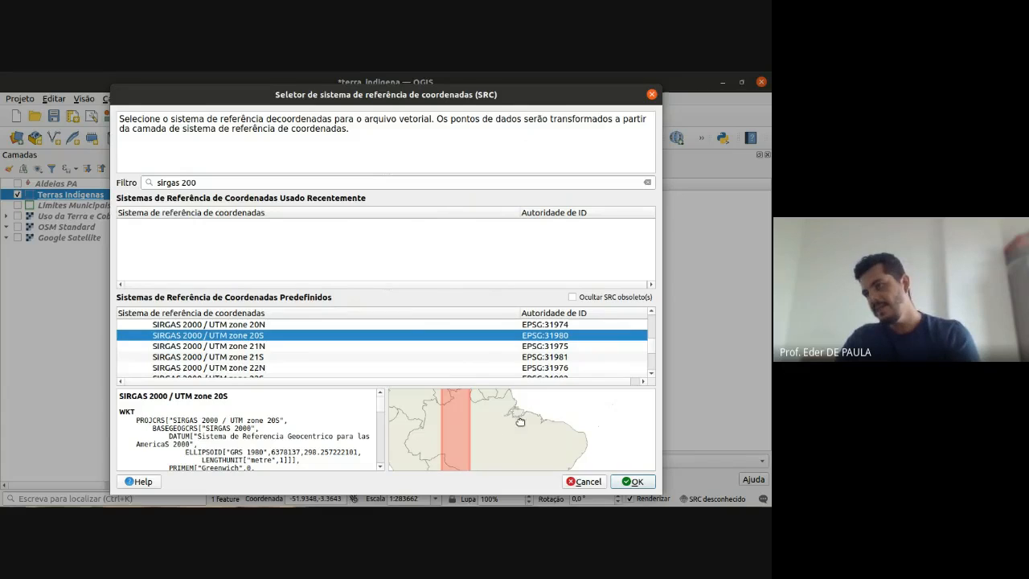
click(262, 347)
click(244, 357)
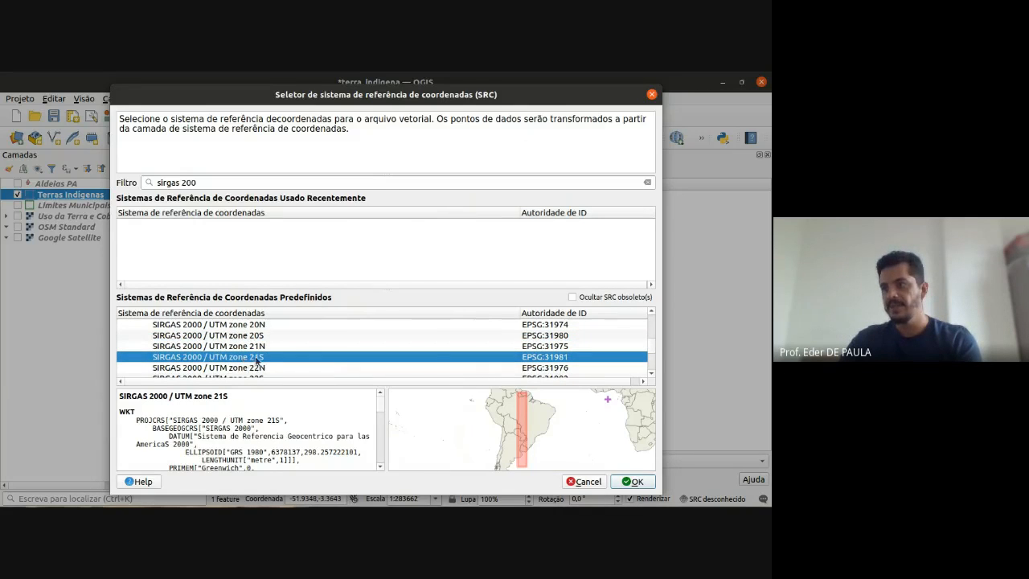
- Check the coverage of SIRGAS 2000 / UTM zone 22S (EPSG:31982) and choose it as the export's coordinate reference system
scroll(281, 360, down, 1)
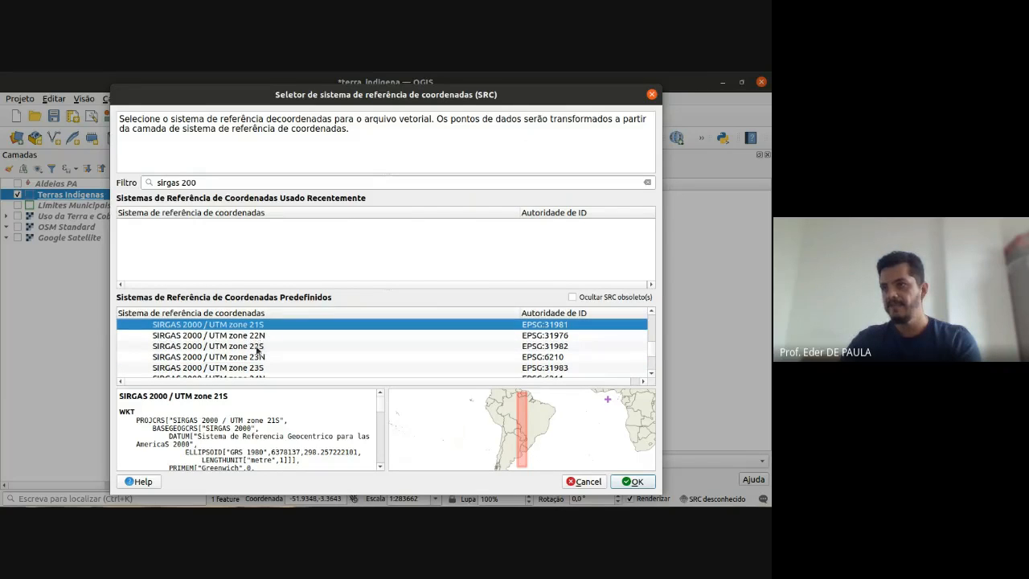
click(259, 347)
scroll(524, 409, up, 4)
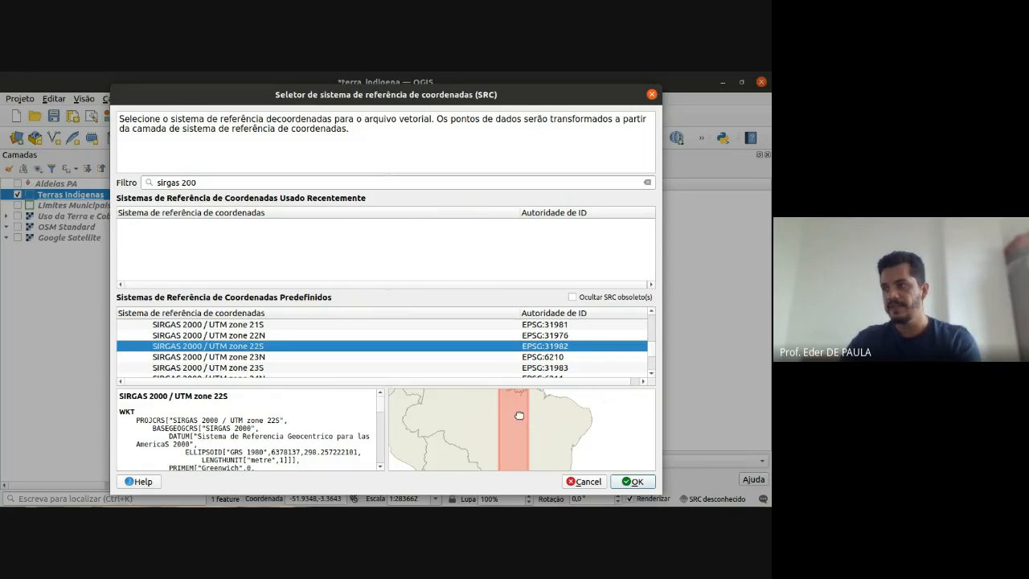
drag(530, 424, 509, 434)
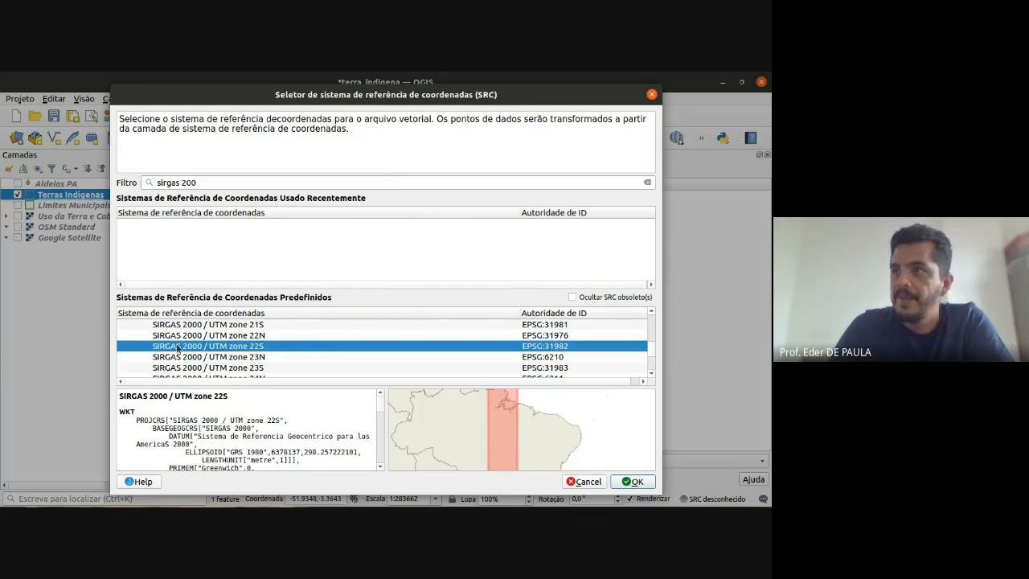
double_click(231, 352)
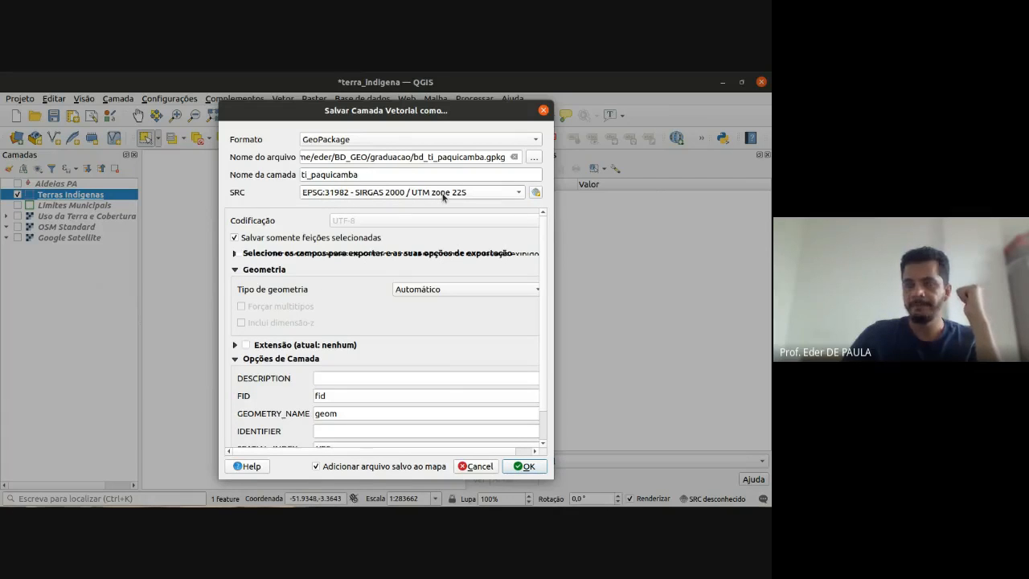
- Export only the selected feature as layer ti_paquicamba in bd_ti_paquicamba.gpkg and add it to the map
mouse_move(442, 197)
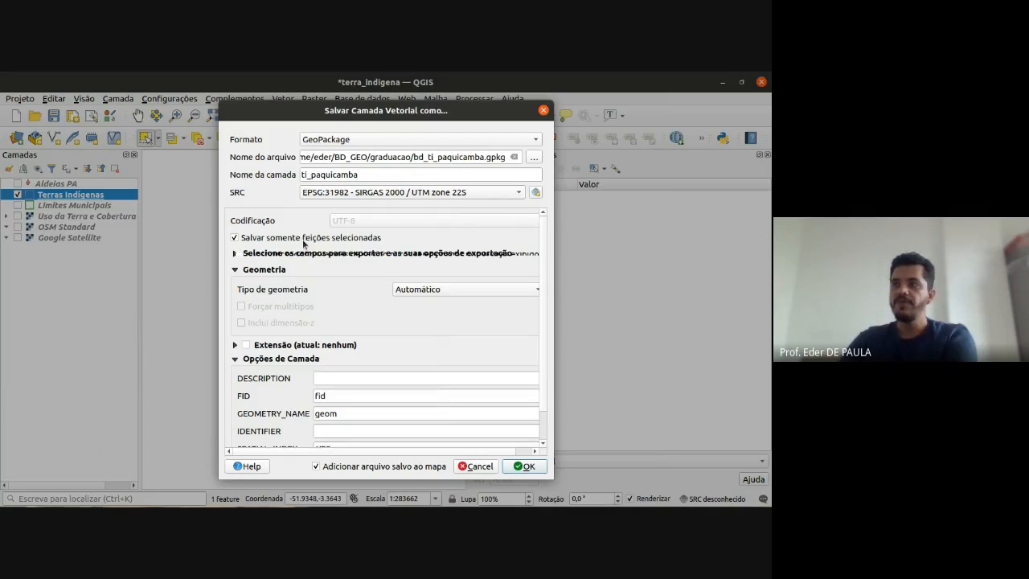
scroll(542, 252, down, 2)
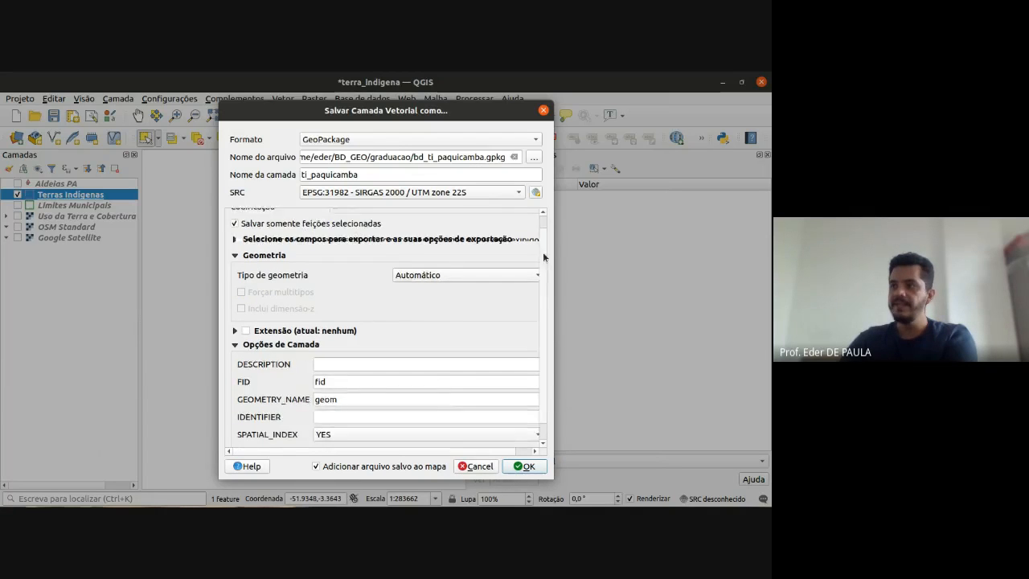
click(524, 466)
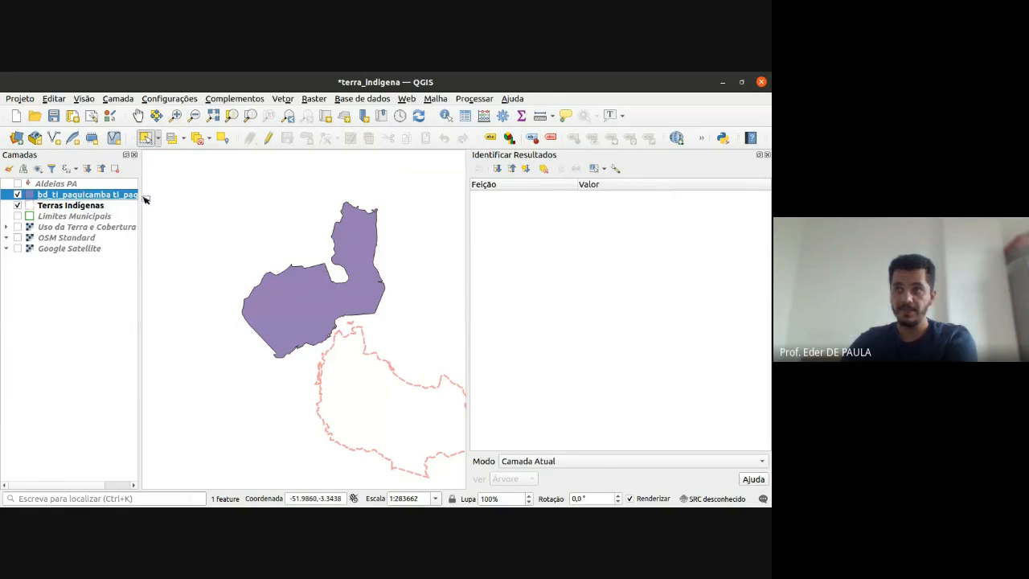
- Widen the layer list and rename the exported polygon layer as ti_paquicamba
drag(142, 198, 210, 199)
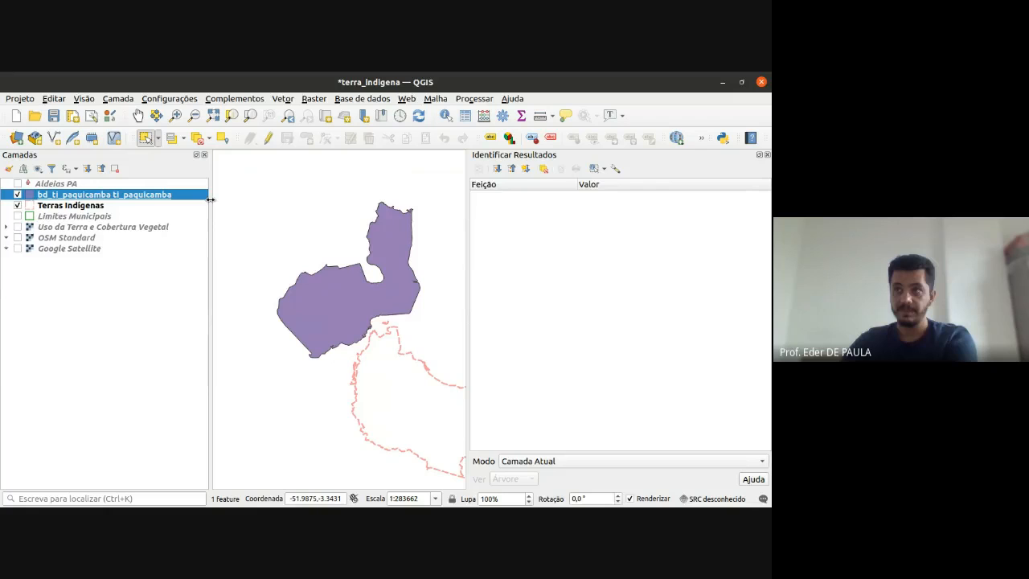
right_click(111, 198)
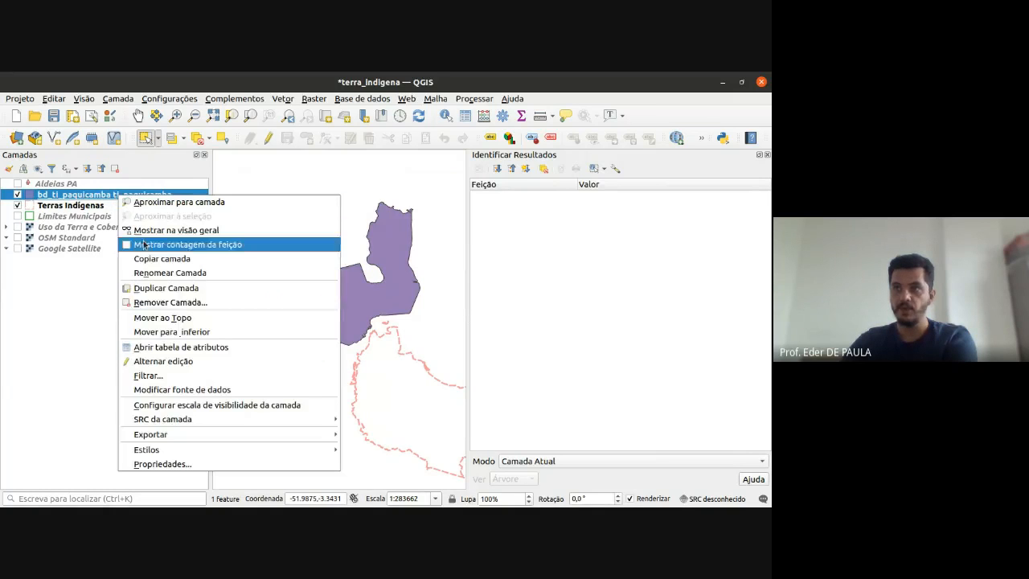
click(169, 272)
click(110, 196)
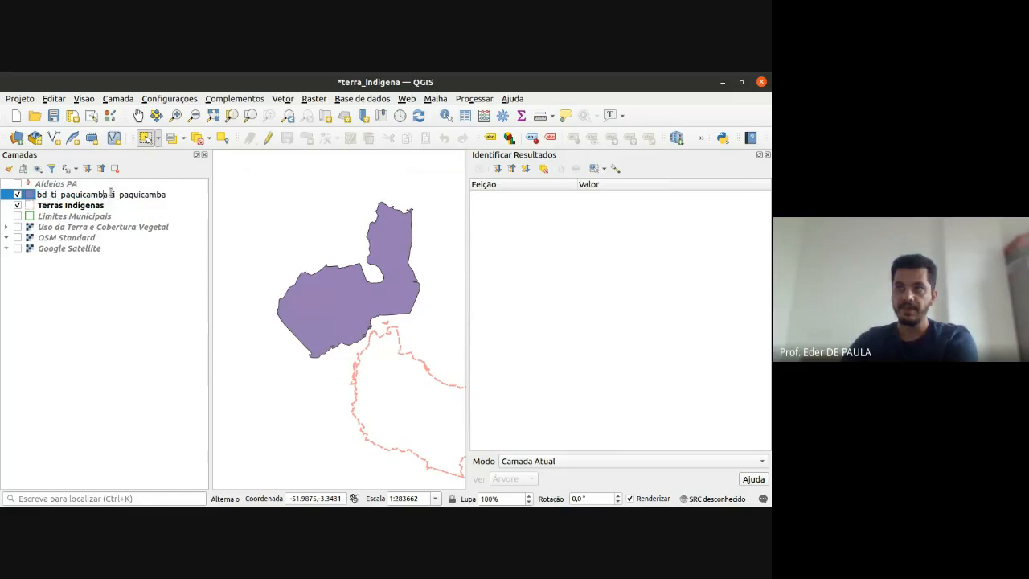
drag(110, 195, 36, 195)
key(BackSpace)
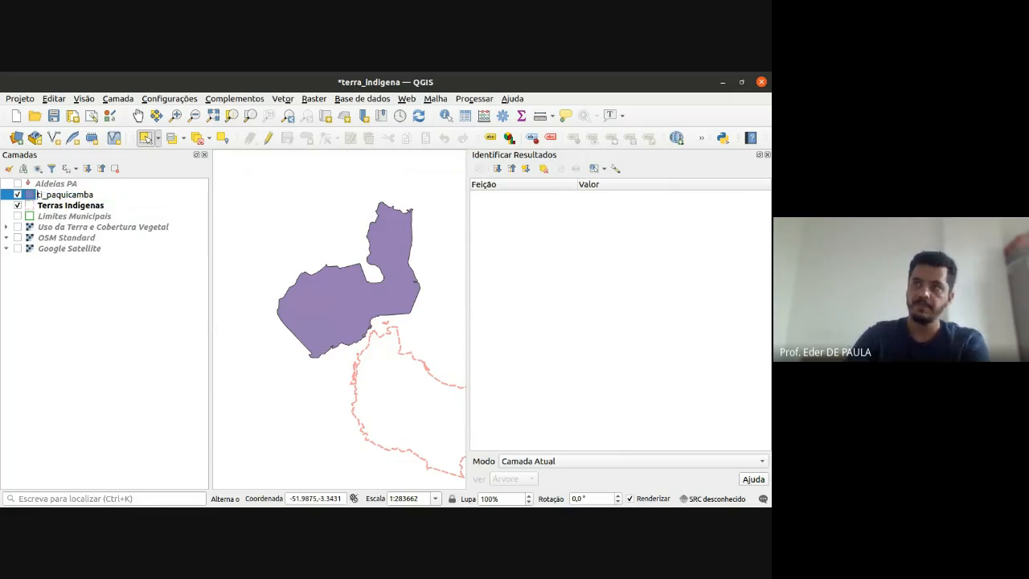
key(Return)
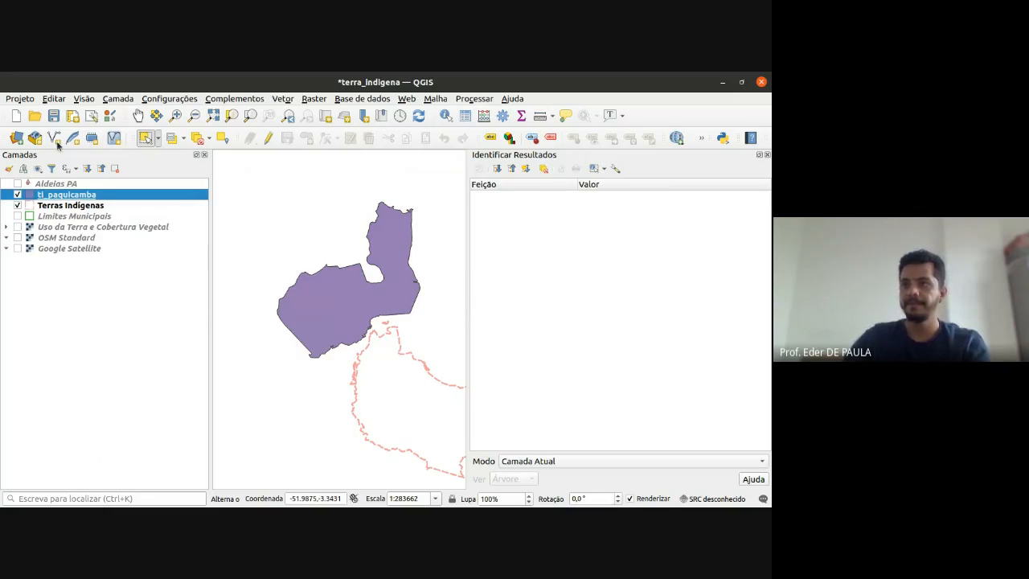
click(69, 261)
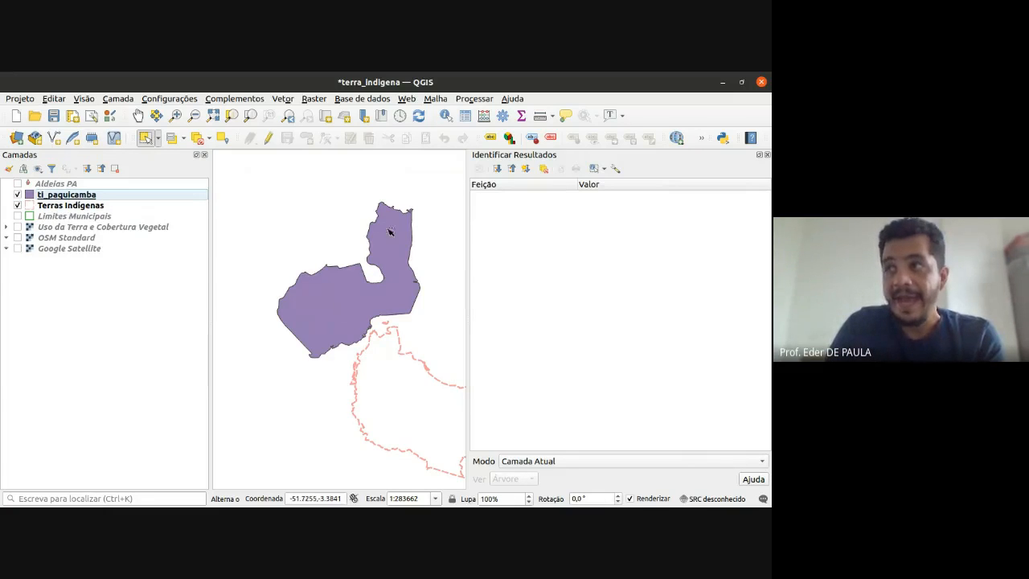
- Remove the Terras Indígenas layer from the project
scroll(384, 258, down, 5)
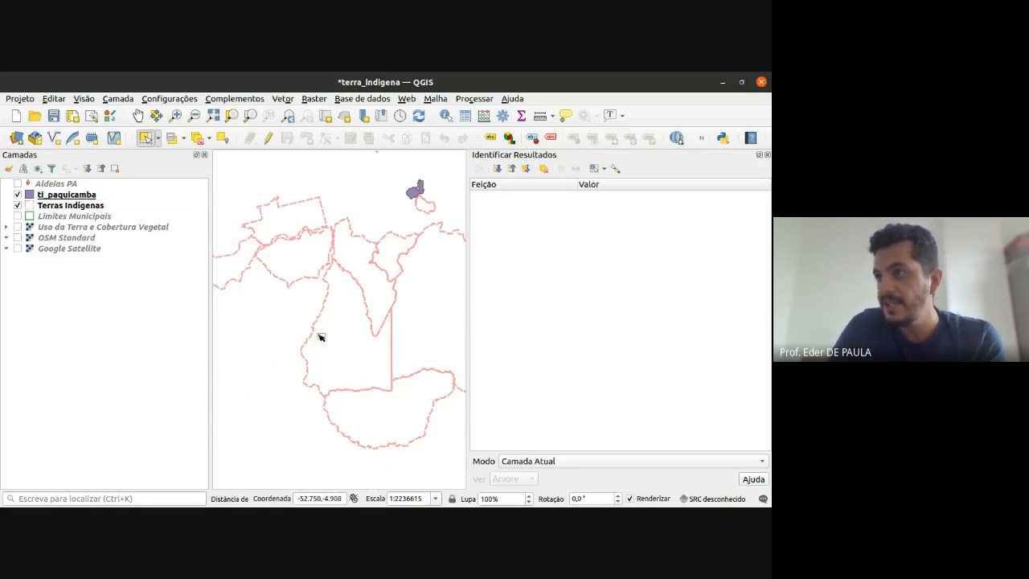
scroll(390, 264, down, 2)
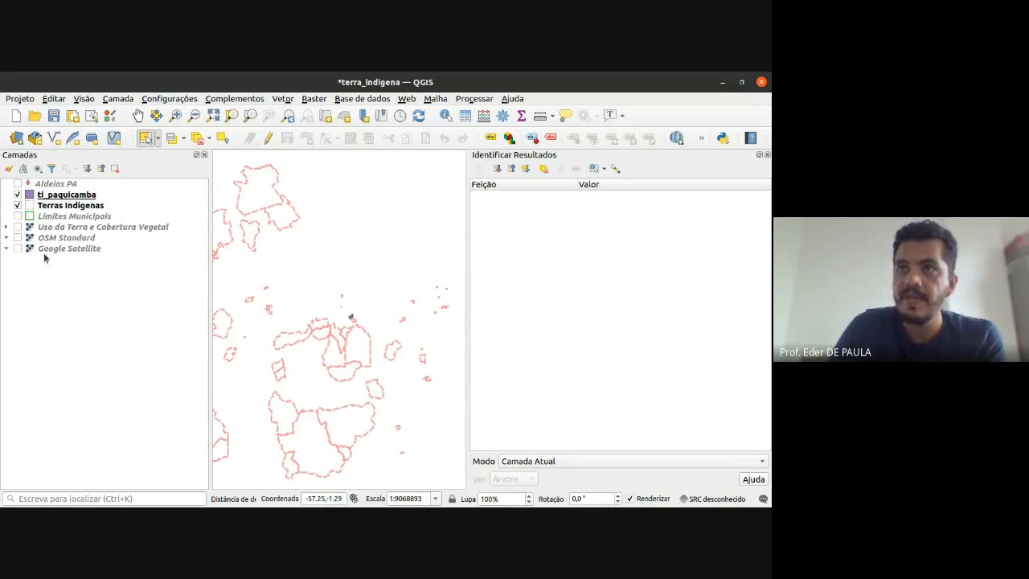
click(56, 206)
right_click(59, 208)
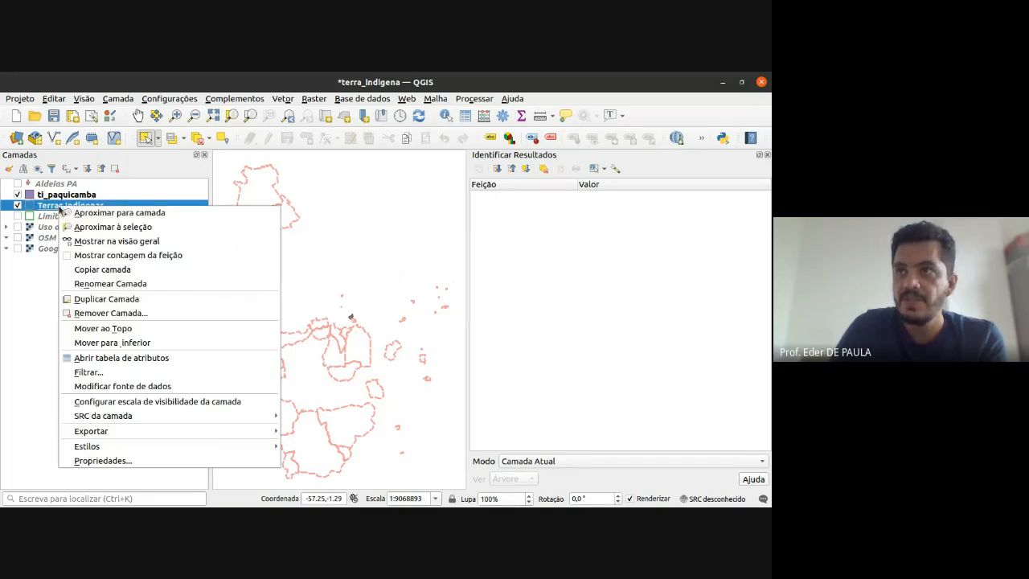
click(109, 314)
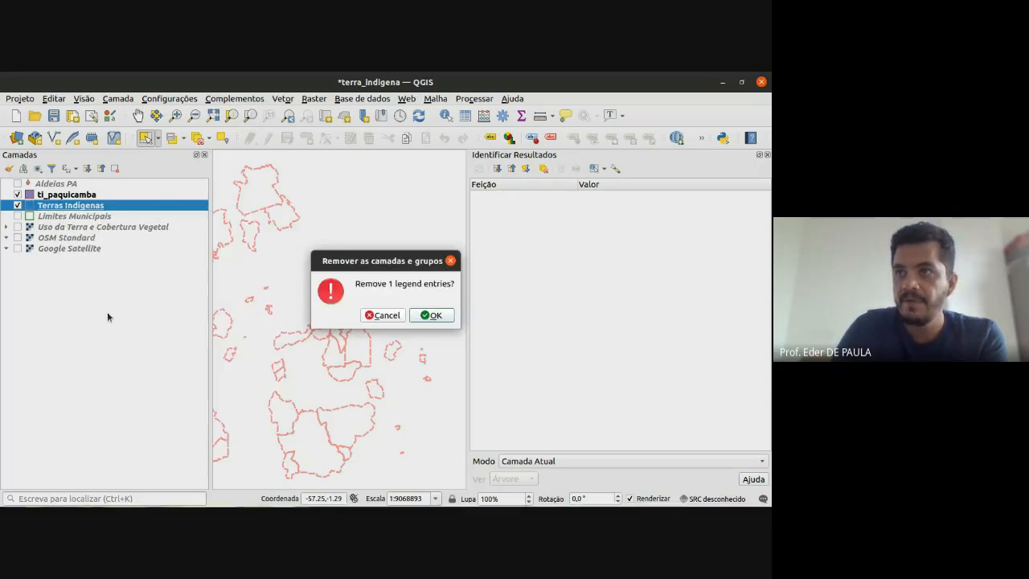
click(435, 315)
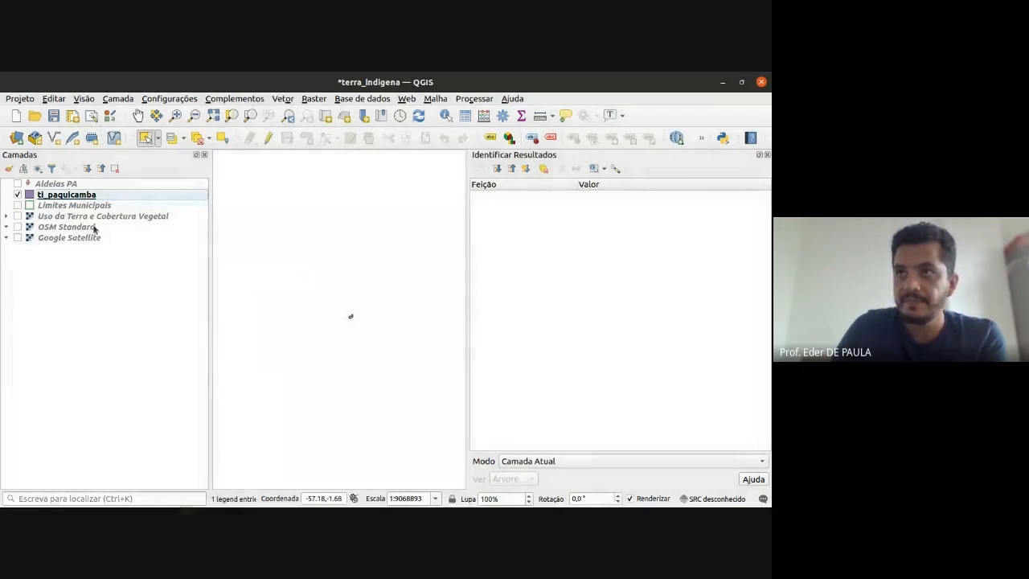
- Make the Aldeias PA layer visible and examine its village points around the ti_paquicamba polygon
click(53, 195)
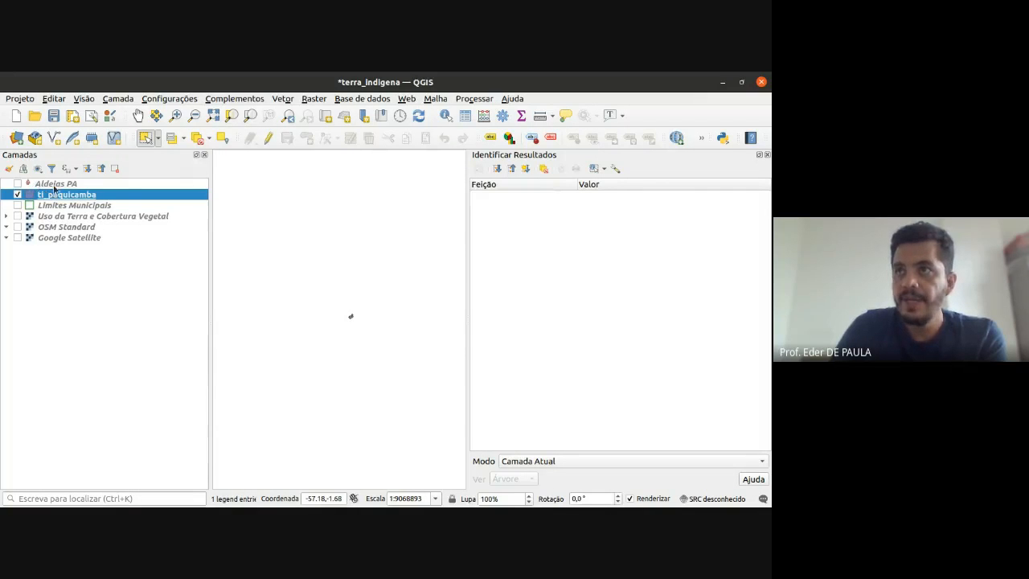
click(54, 185)
click(18, 184)
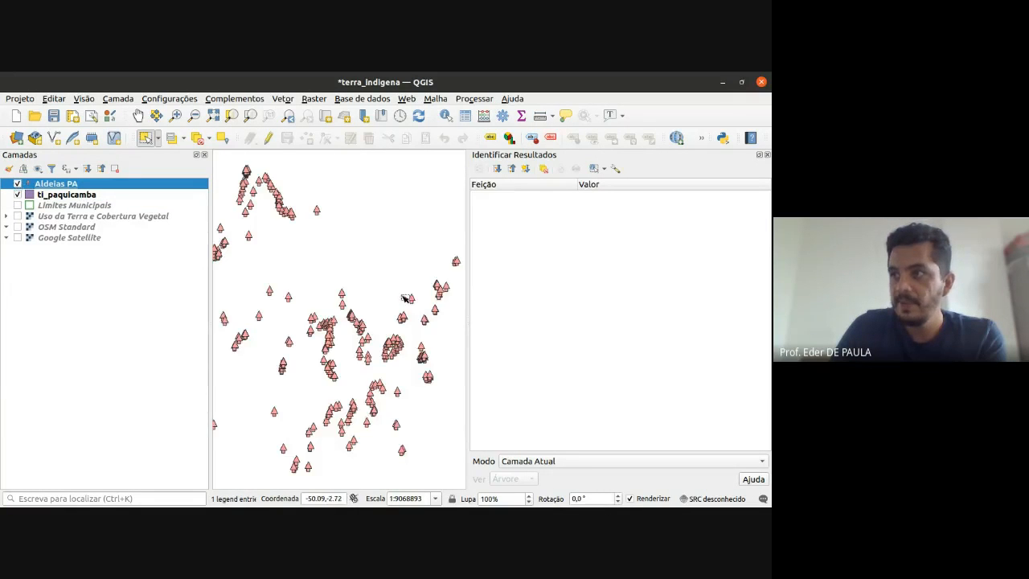
scroll(358, 306, up, 2)
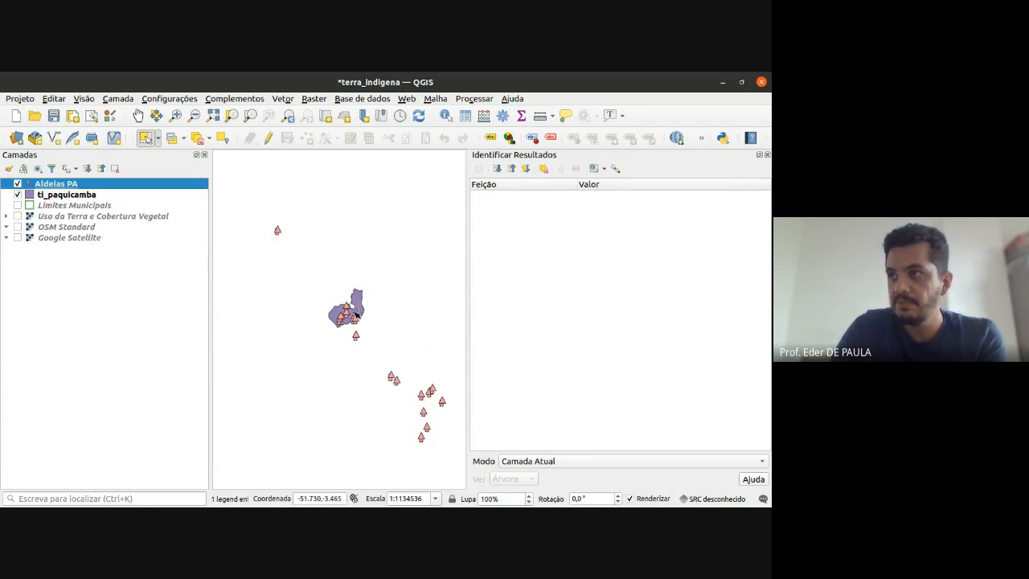
scroll(348, 329, up, 1)
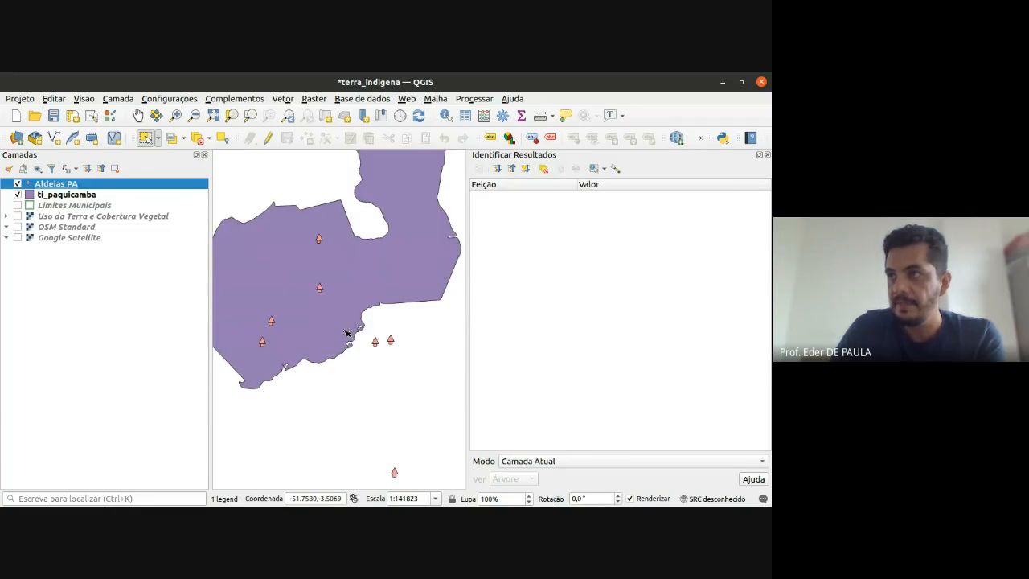
scroll(346, 332, up, 1)
scroll(335, 325, down, 1)
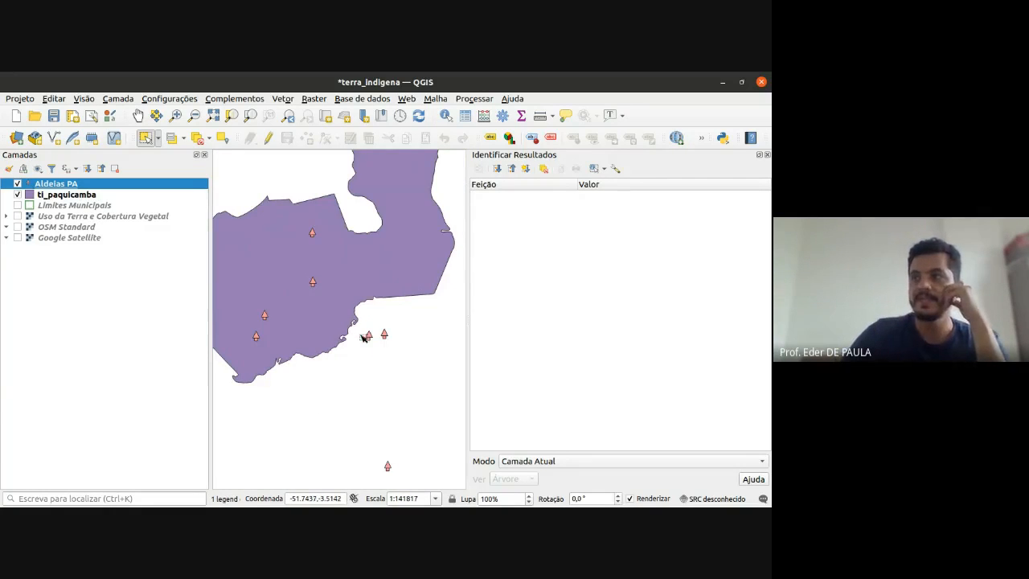
drag(363, 337, 397, 353)
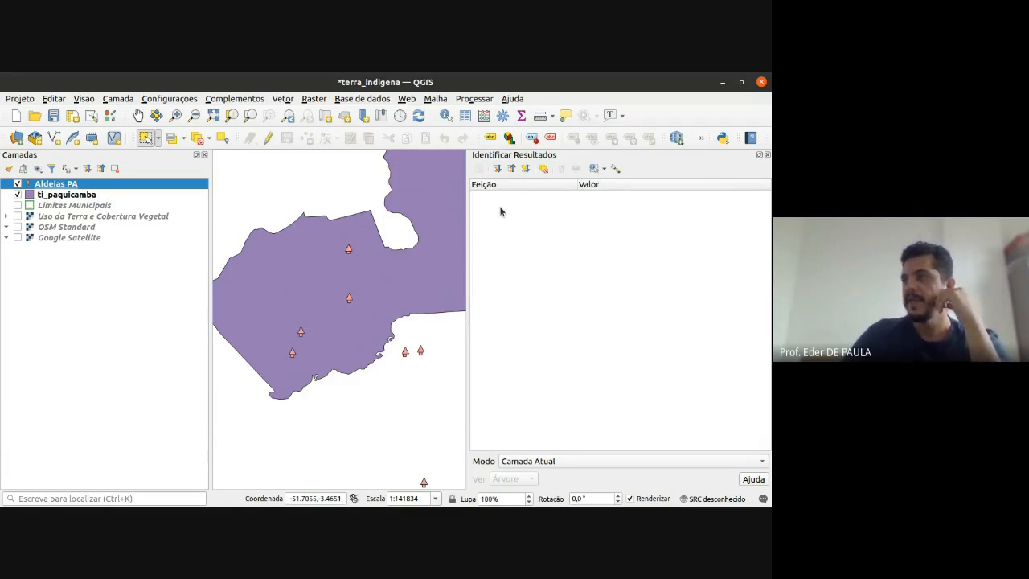
- Close the identify results and select the four Aldeias PA points inside the western part of the ti_paquicamba polygon
click(767, 155)
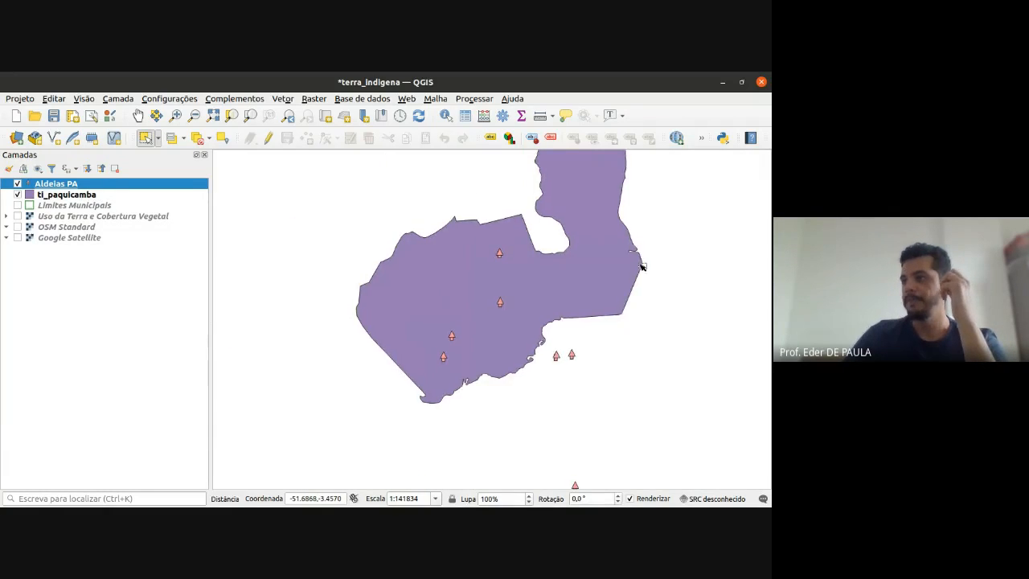
drag(643, 265, 554, 340)
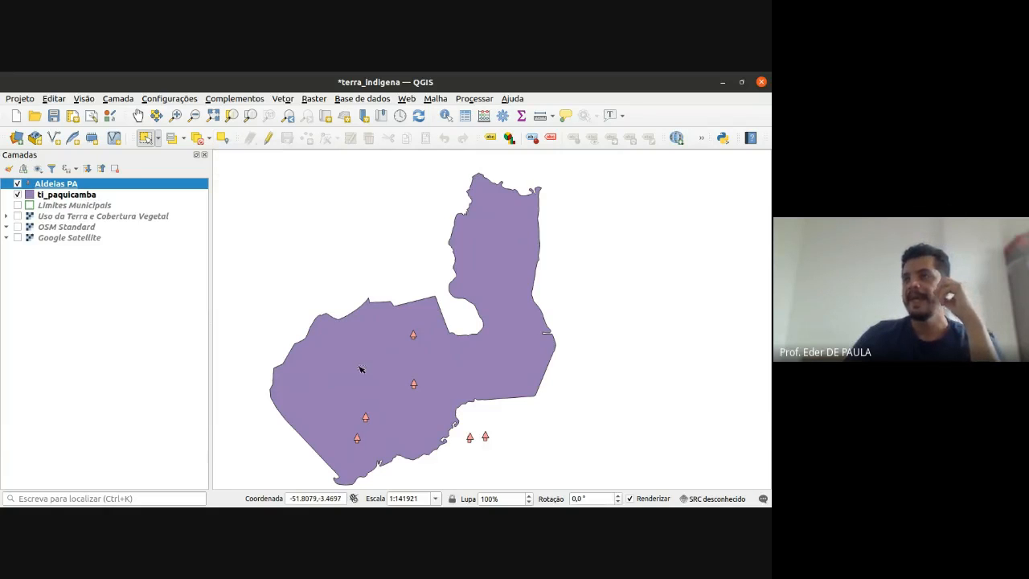
click(147, 137)
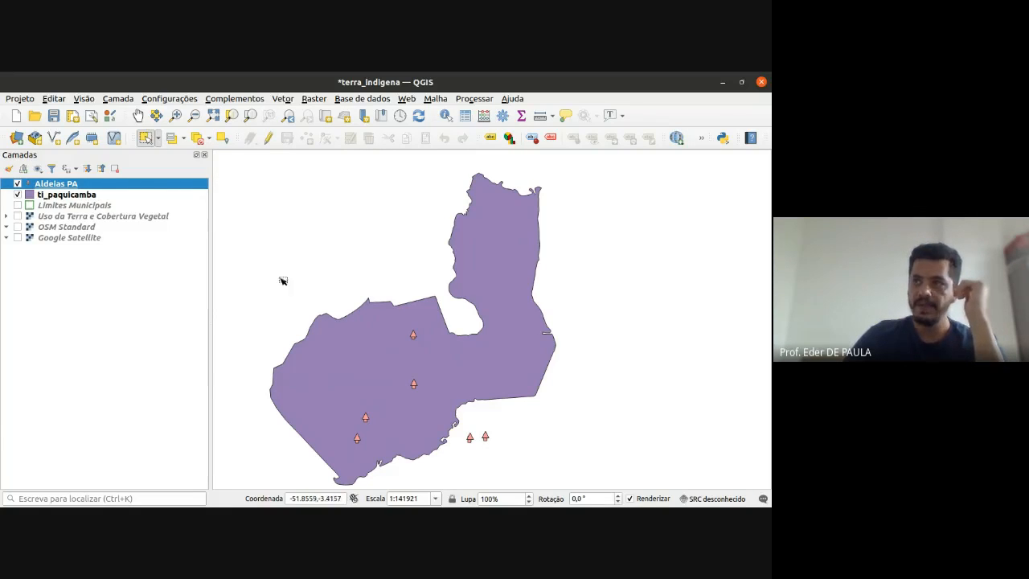
drag(276, 274, 438, 466)
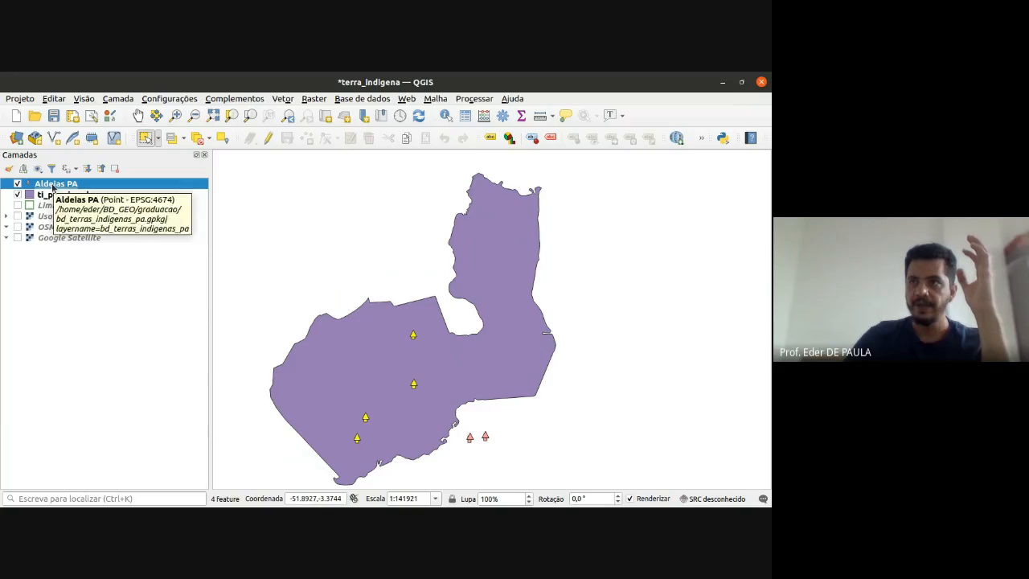
- Begin exporting the selected Aldeias PA points as GeoPackage, with the existing bd_ti_paquicamba.gpkg in the graduacao folder as target file
right_click(53, 188)
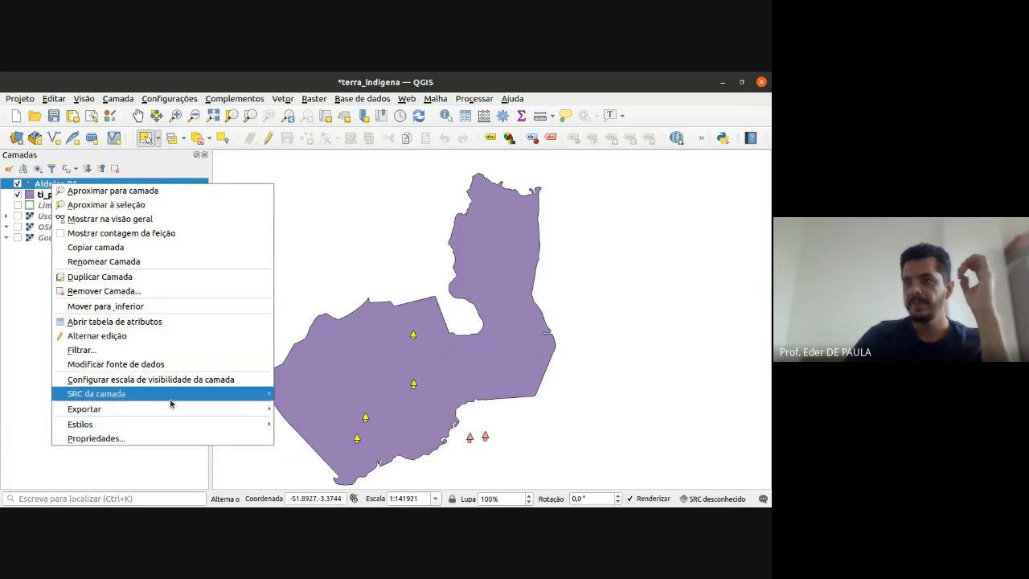
mouse_move(171, 409)
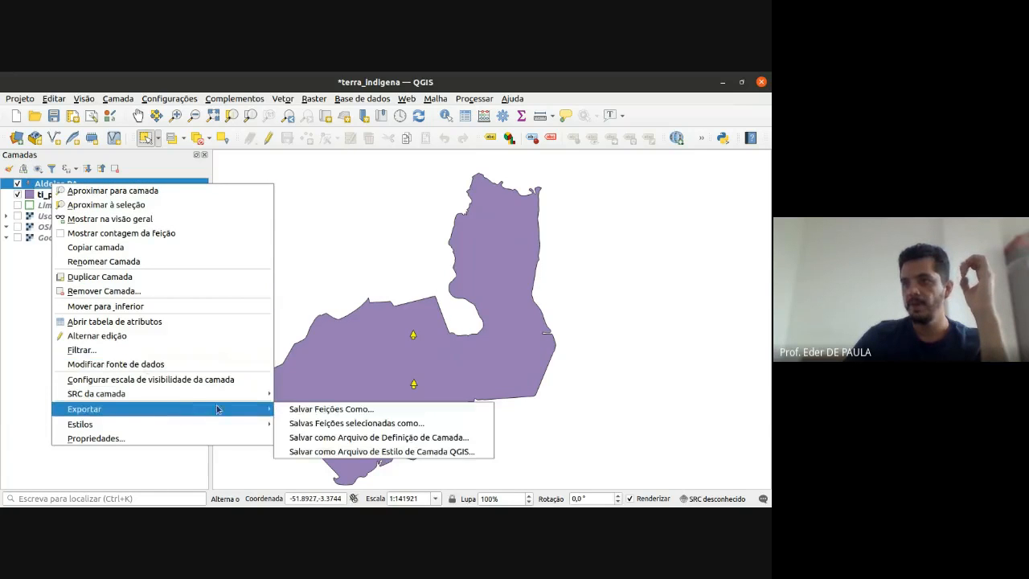
click(392, 424)
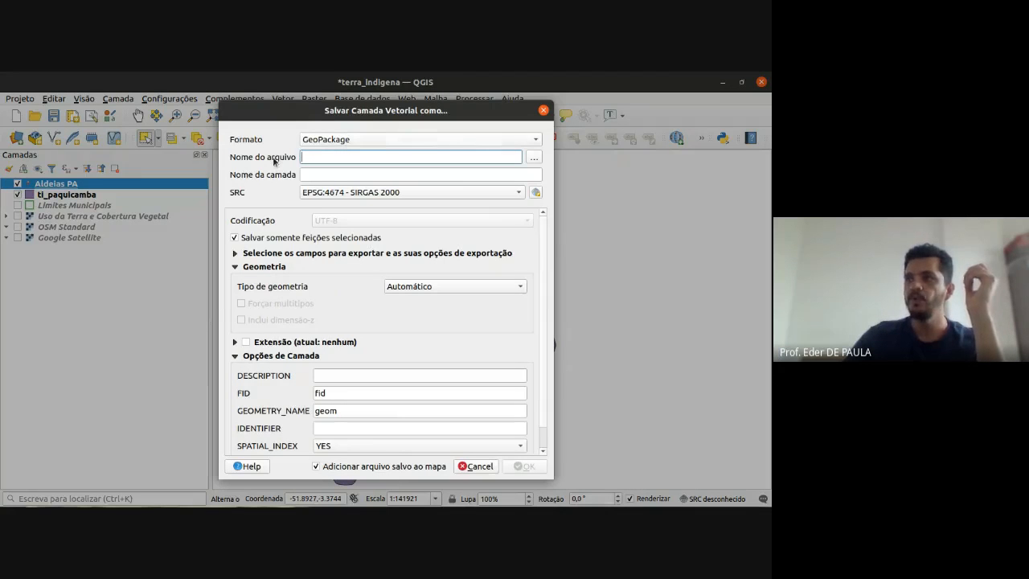
click(535, 158)
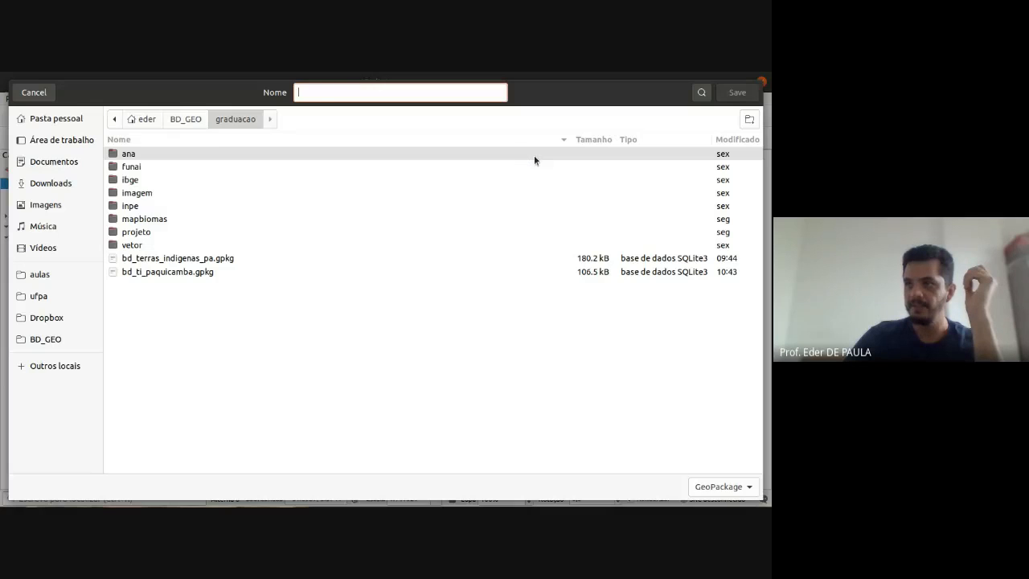
click(167, 274)
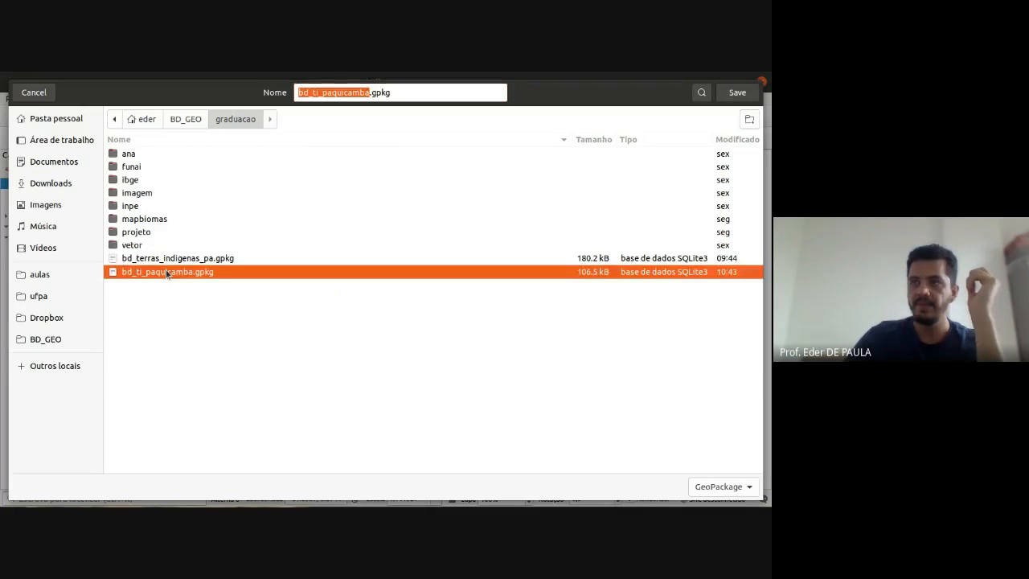
click(732, 93)
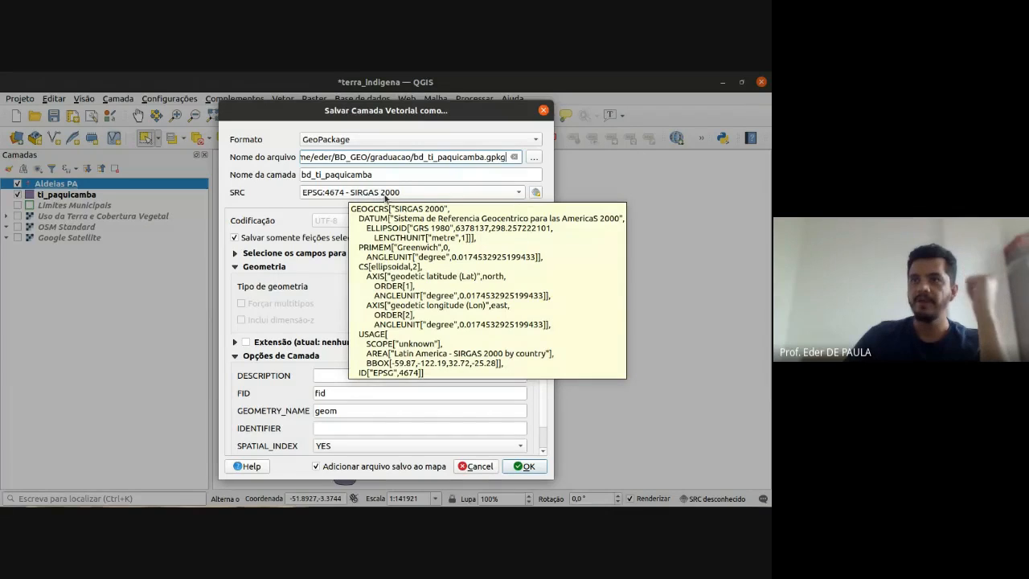
click(535, 192)
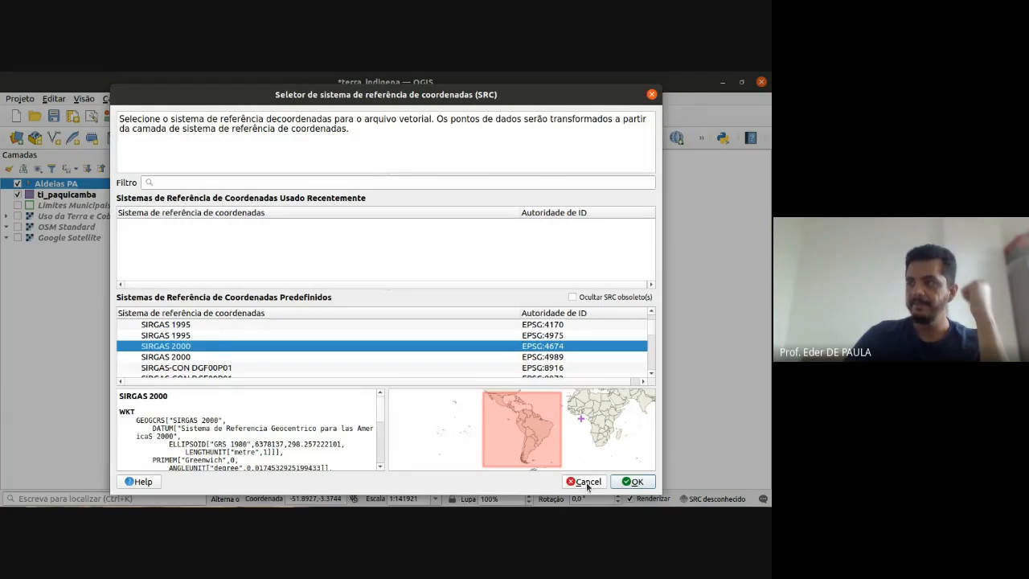
click(585, 484)
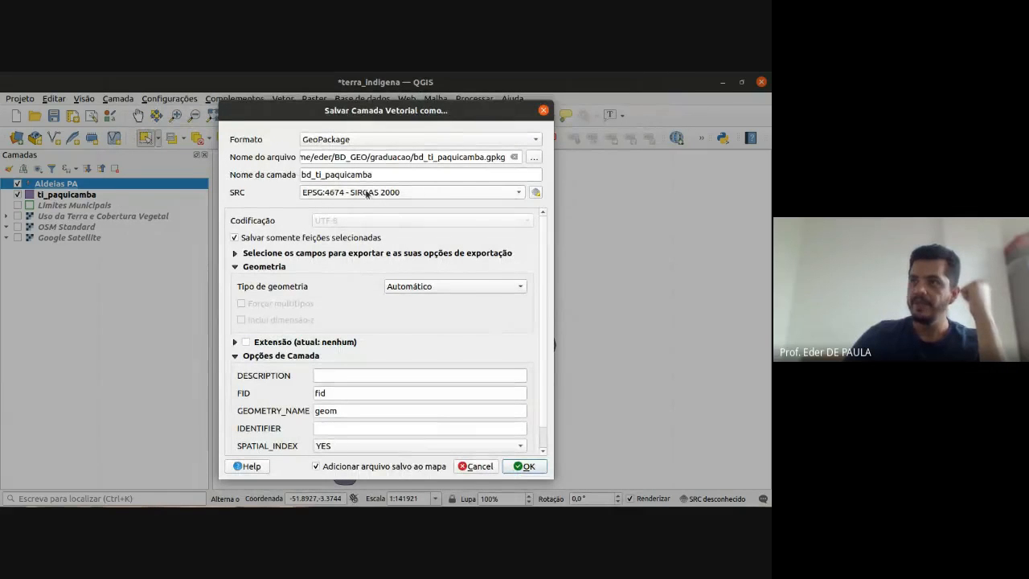
click(431, 193)
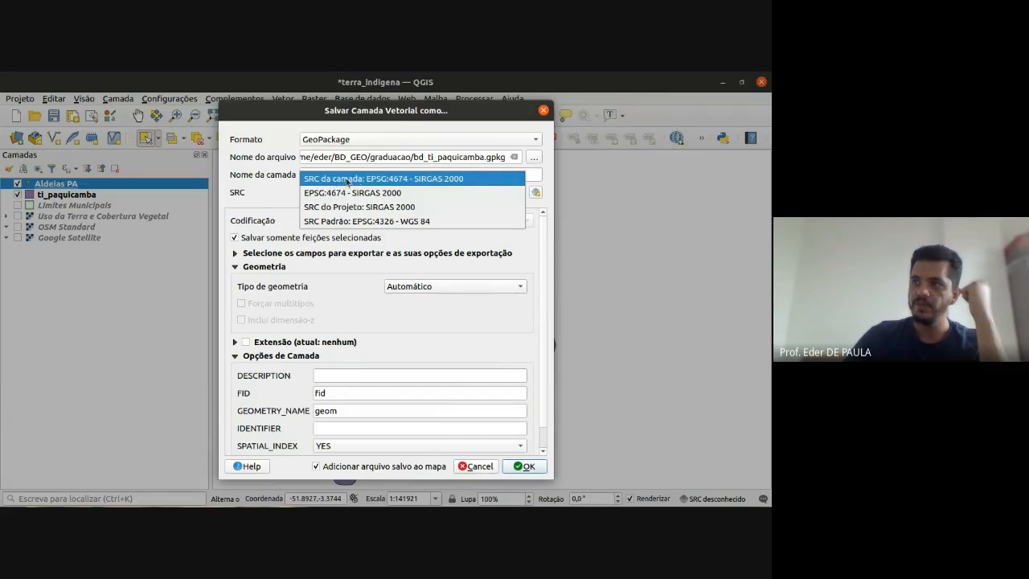
click(280, 202)
click(520, 193)
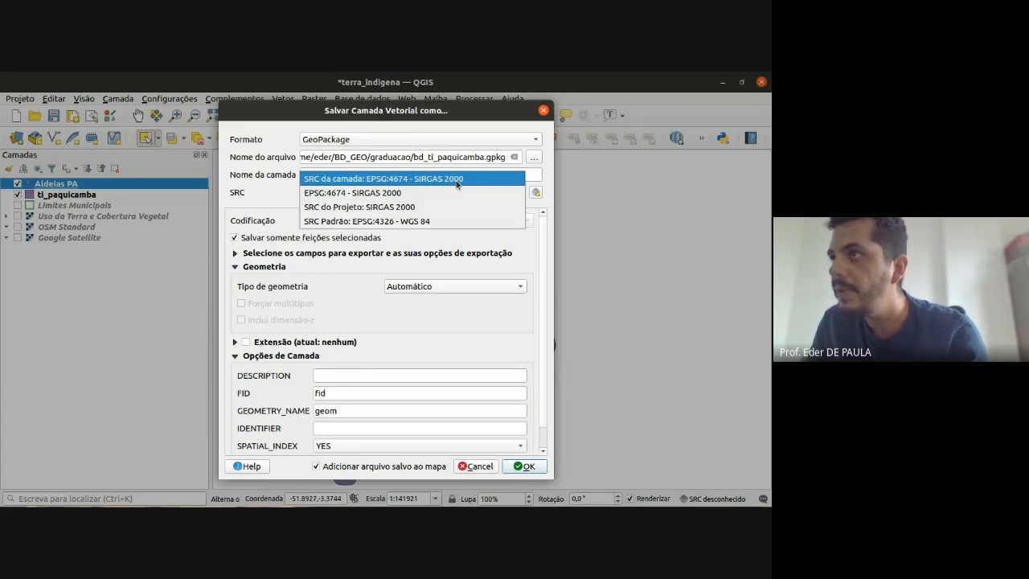
click(271, 192)
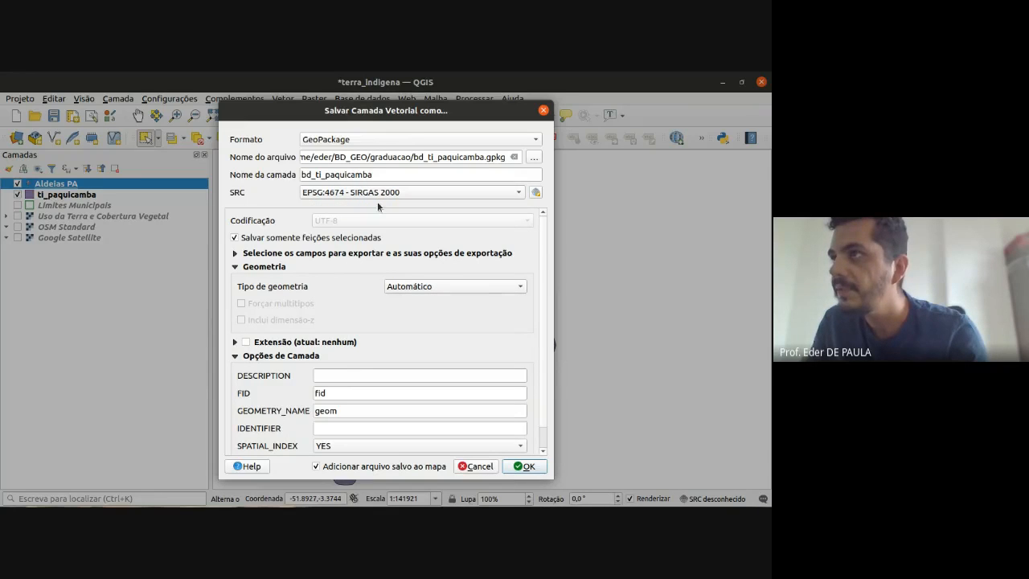
- Filter the export's coordinate reference systems by "sirgas 200" and select the projected system SIRGAS 2000 / UTM zone 22S
click(535, 192)
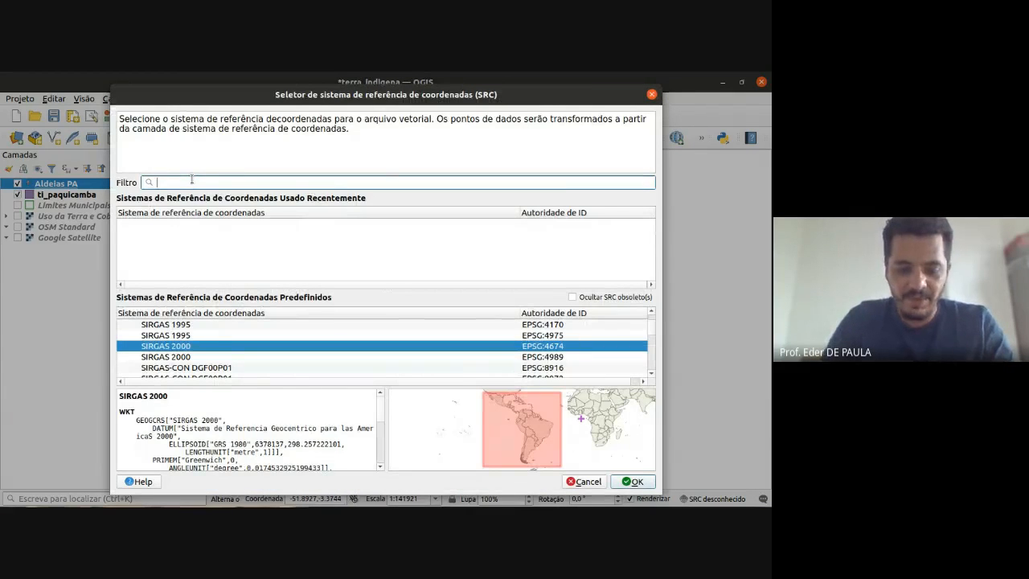
text(s)
text(ir)
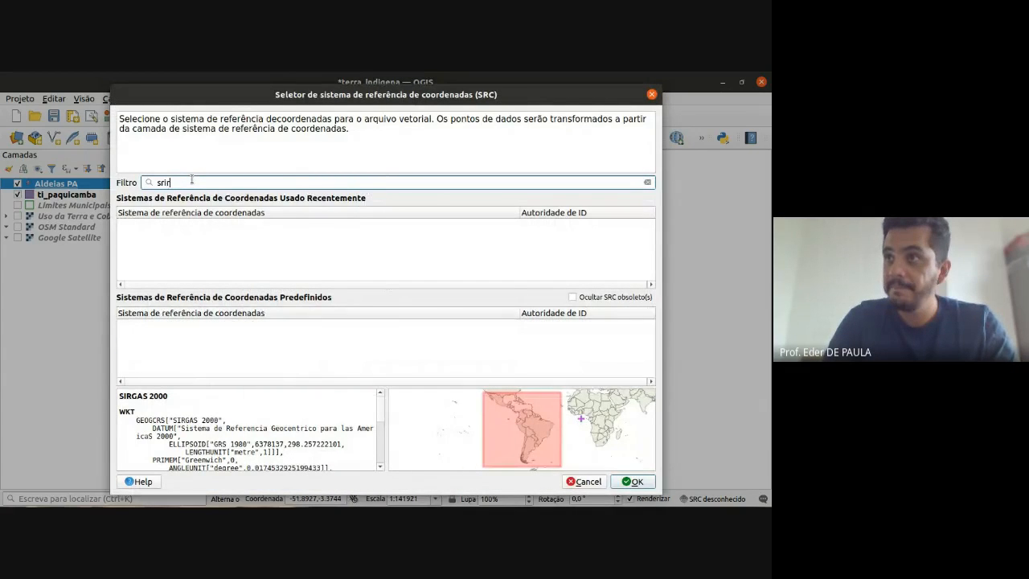
text(gas )
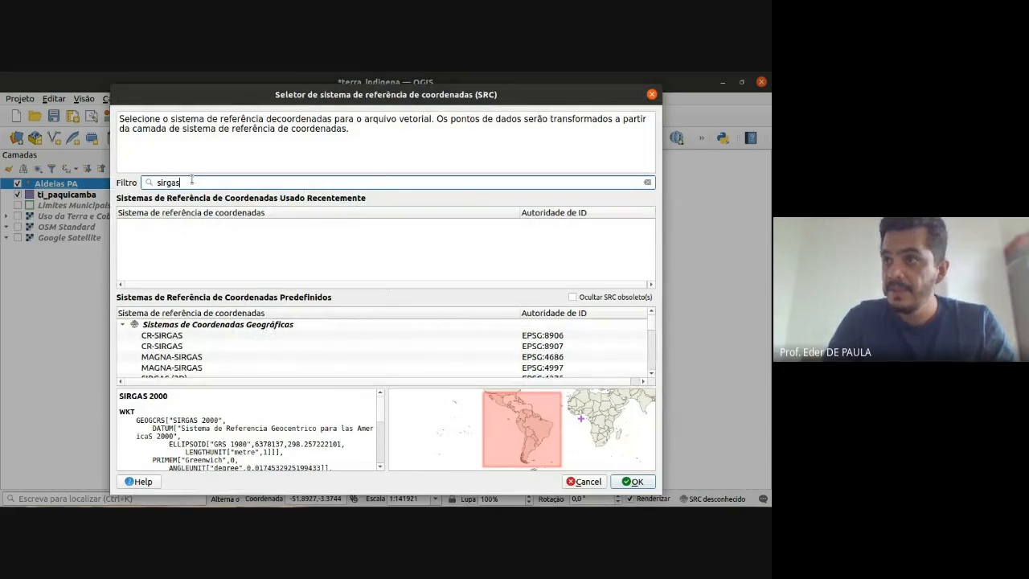
text(200)
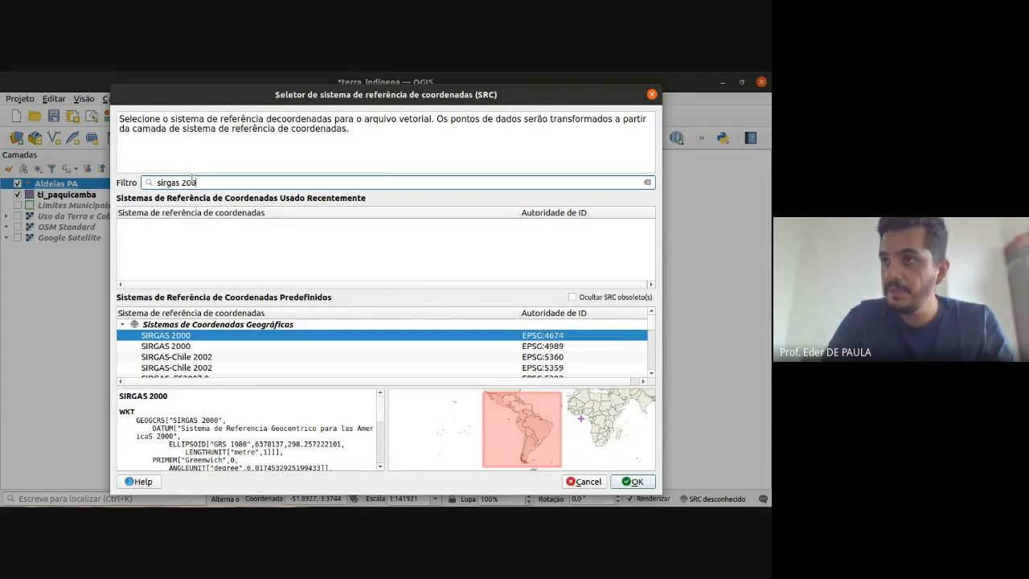
click(123, 324)
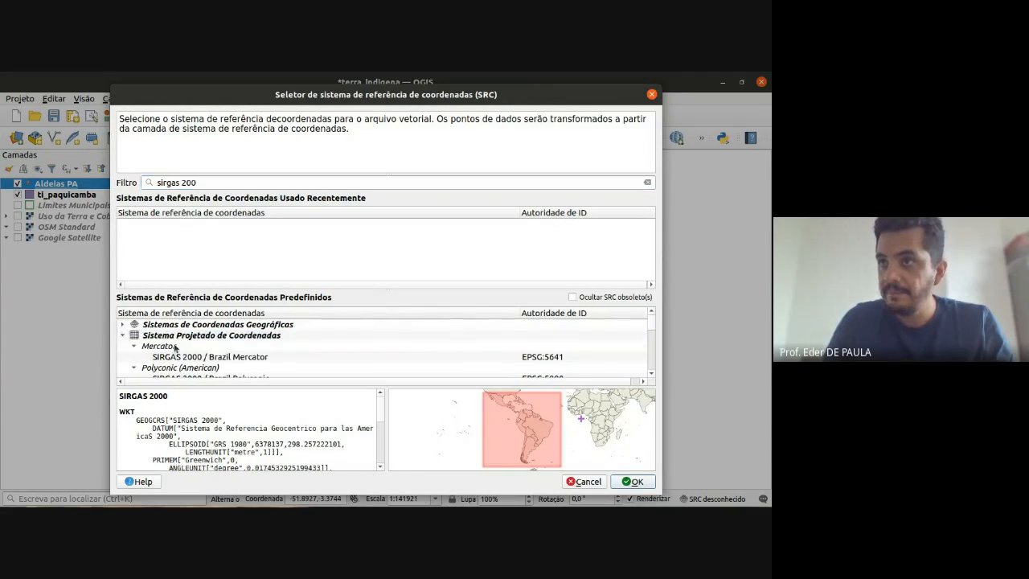
click(123, 336)
click(124, 335)
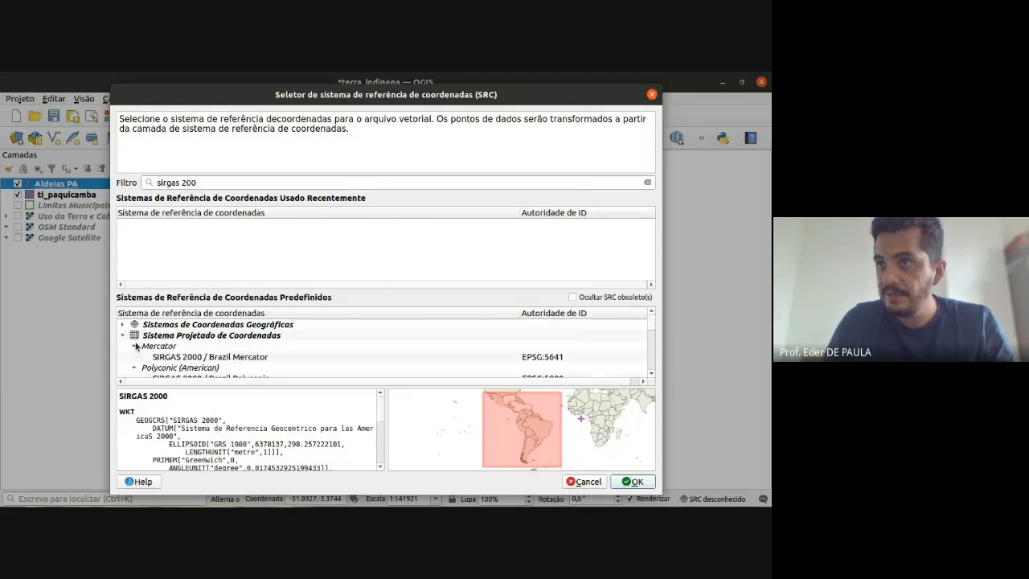
click(134, 346)
click(133, 357)
scroll(193, 370, down, 5)
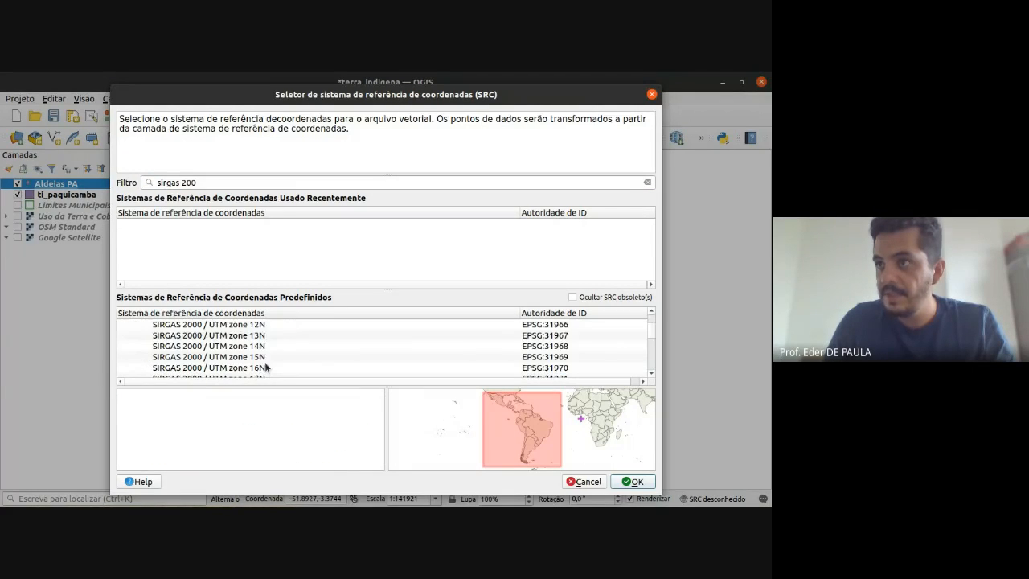
scroll(267, 363, down, 2)
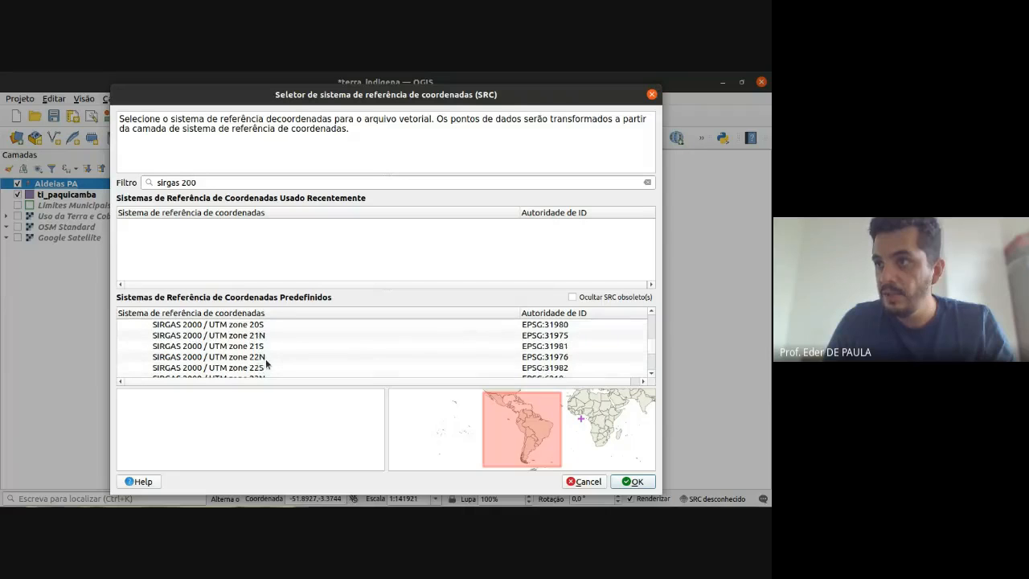
click(259, 368)
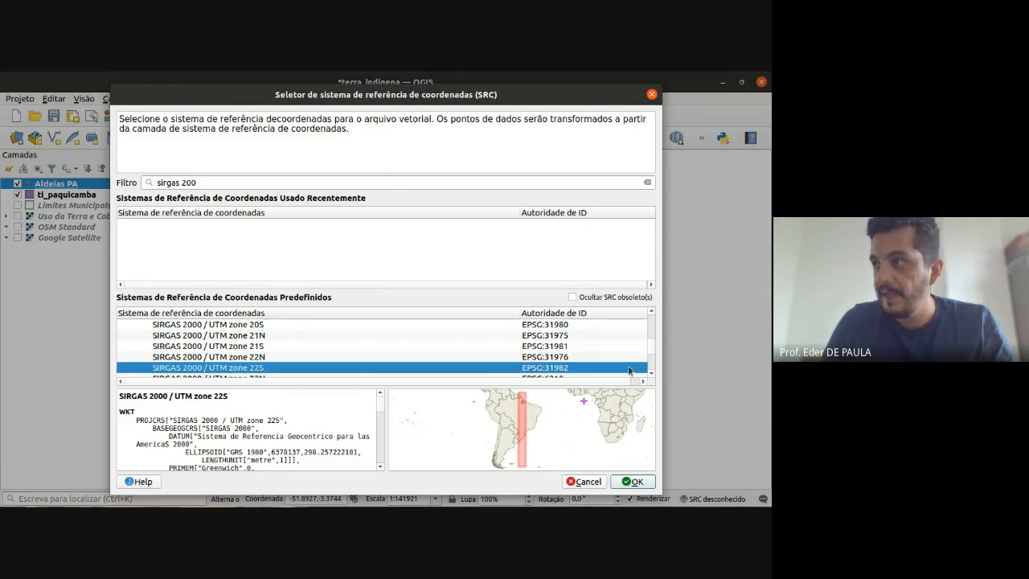
click(651, 374)
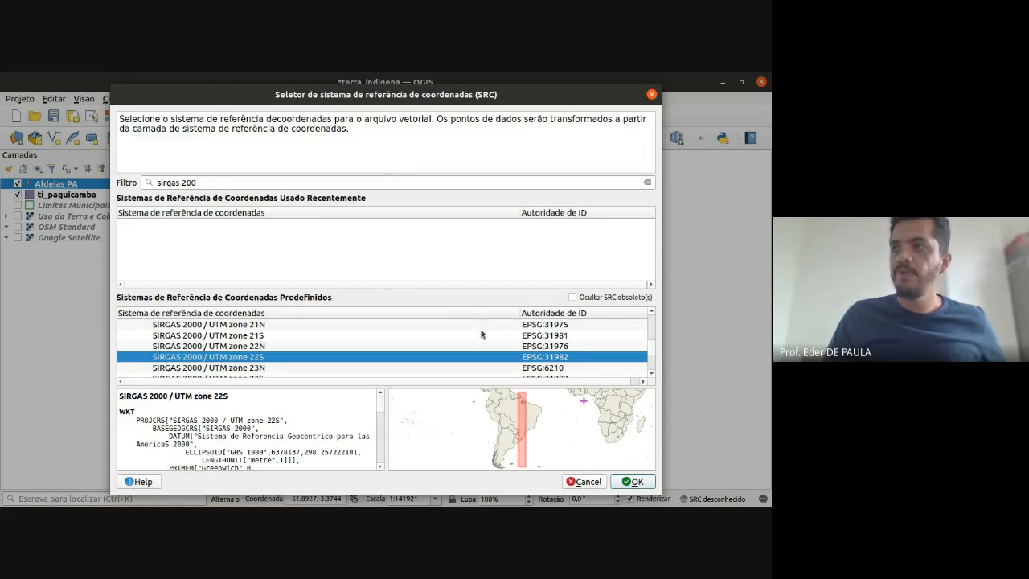
- Filter the reference systems by code 31982, apply SIRGAS 2000 / UTM zone 22S, and run the export of the selected points
drag(196, 183, 156, 183)
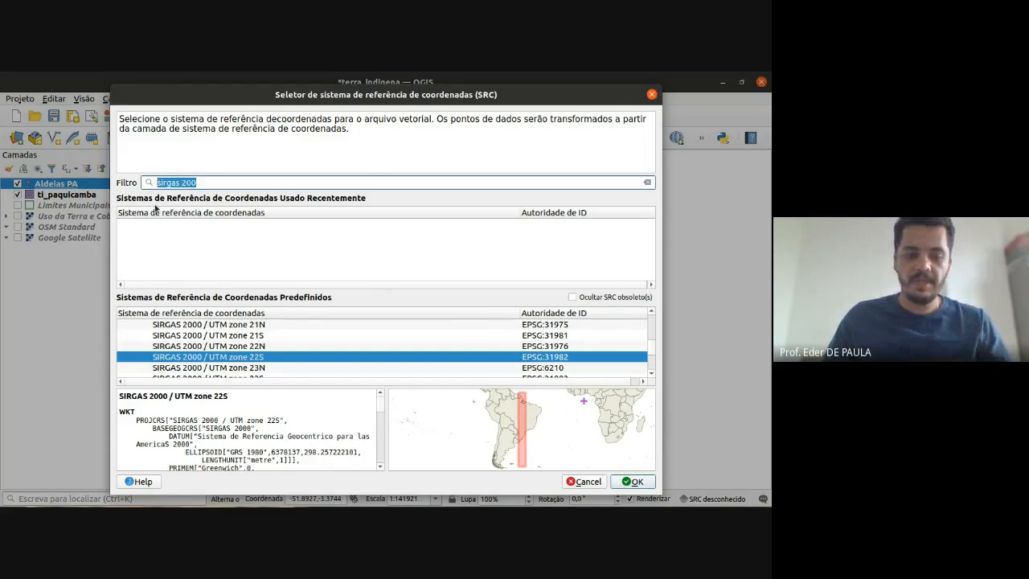
text(31982)
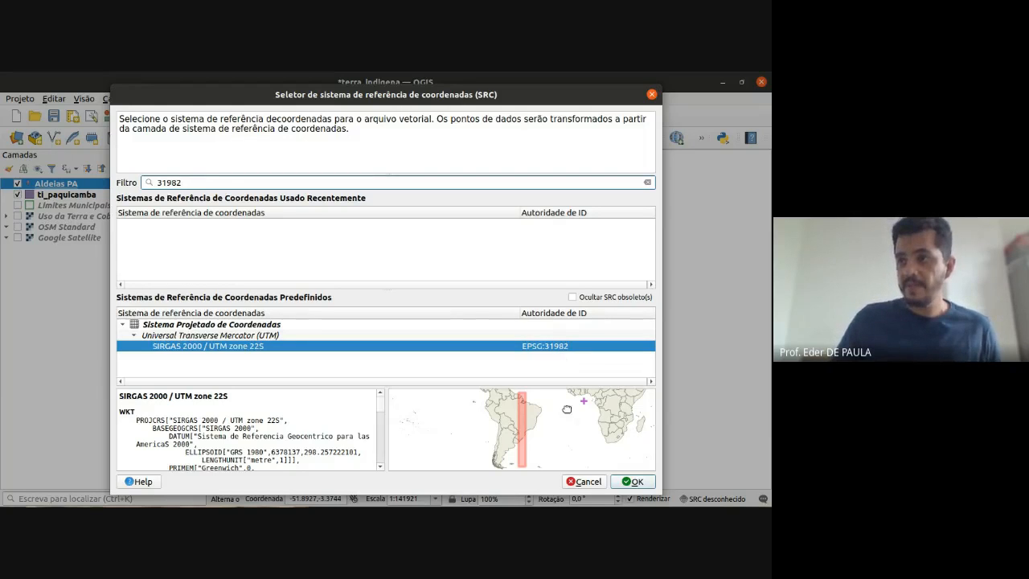
click(233, 351)
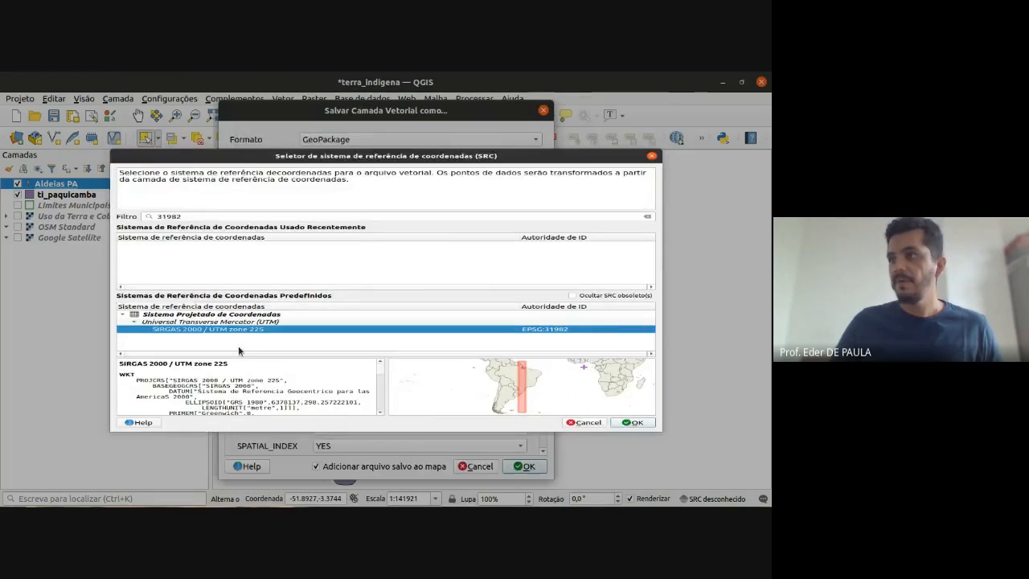
double_click(238, 345)
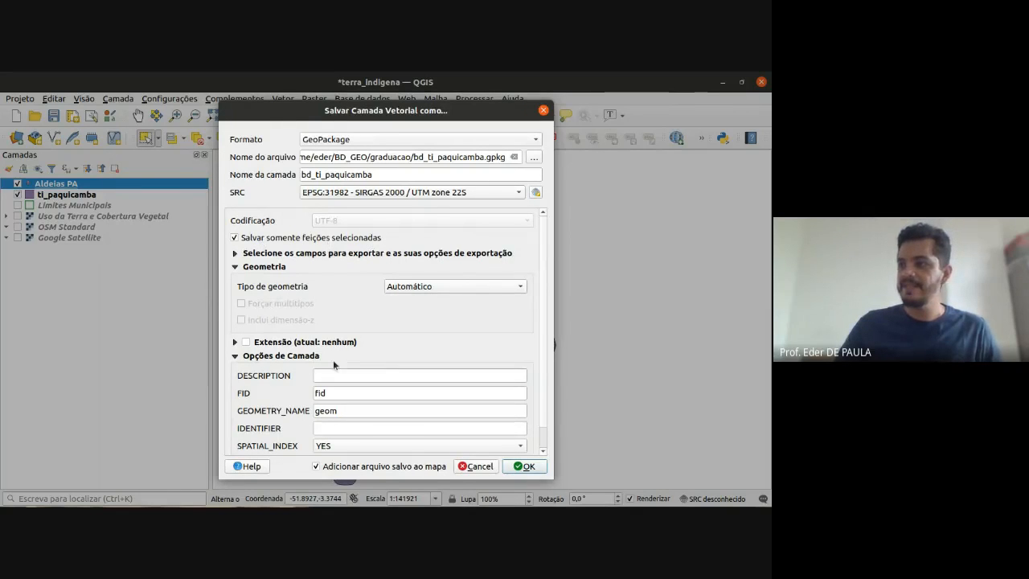
click(523, 467)
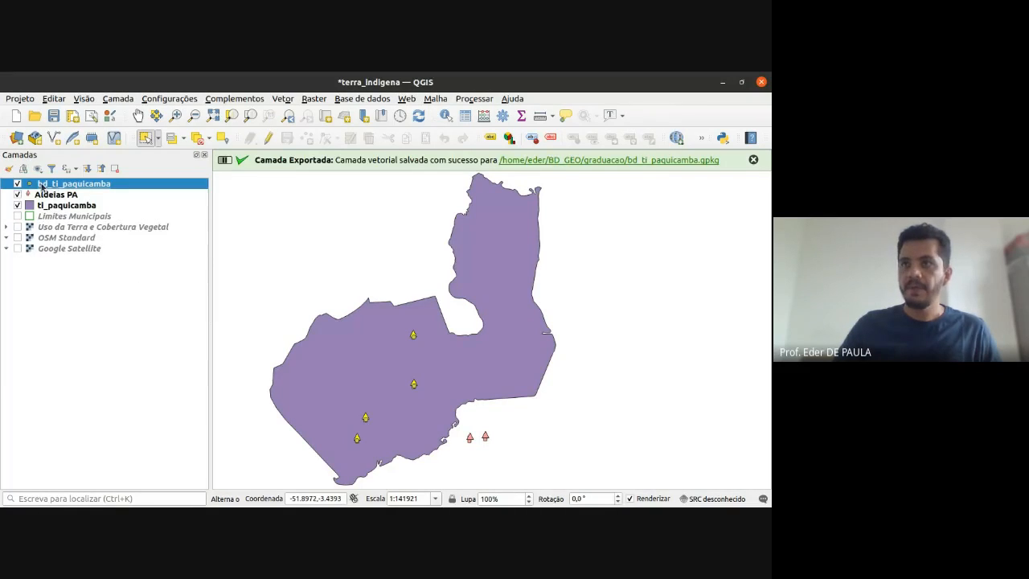
- Hide the Aldeias PA layer briefly to check the exported village points, and make it visible again
click(53, 194)
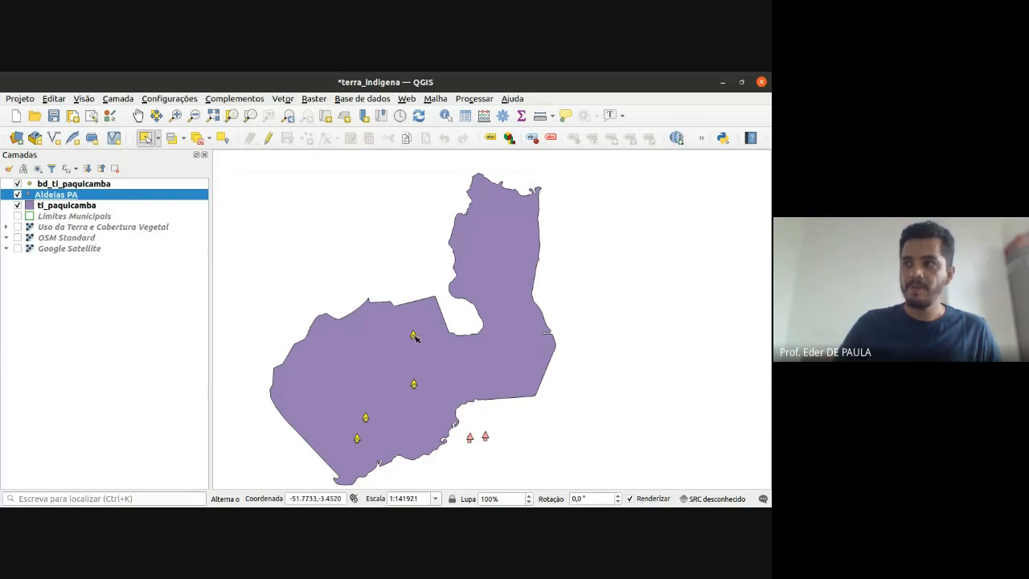
click(18, 195)
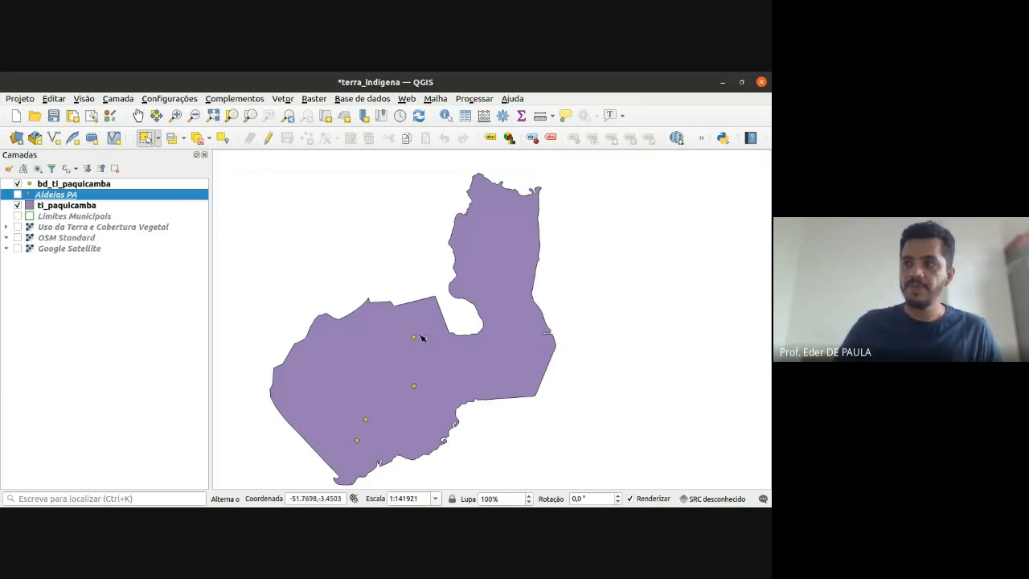
click(18, 195)
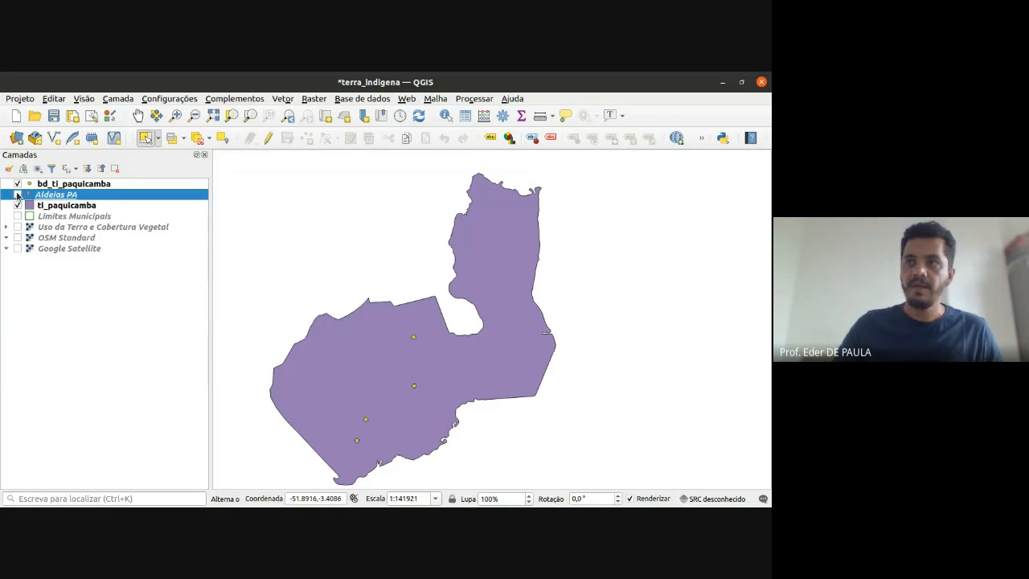
- Rename the exported point layer bd_ti_paquicamba as Aldeias
click(71, 185)
right_click(71, 187)
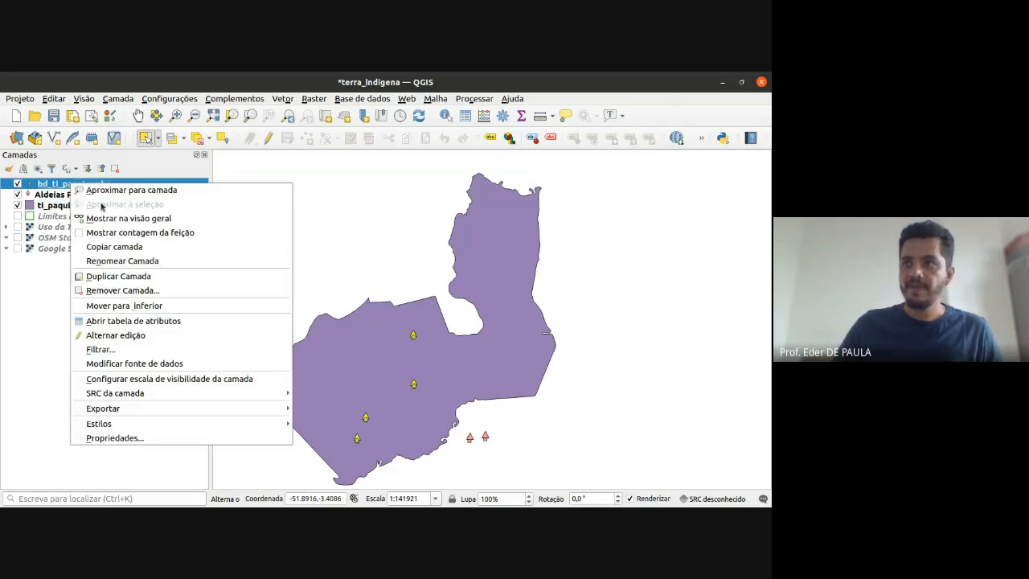
click(129, 267)
text(Al)
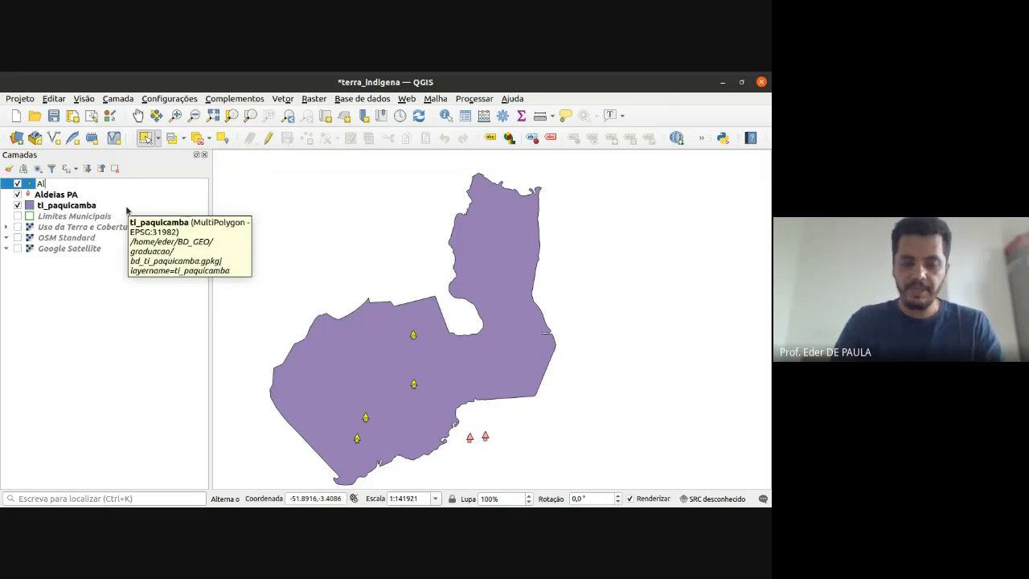
text(deias)
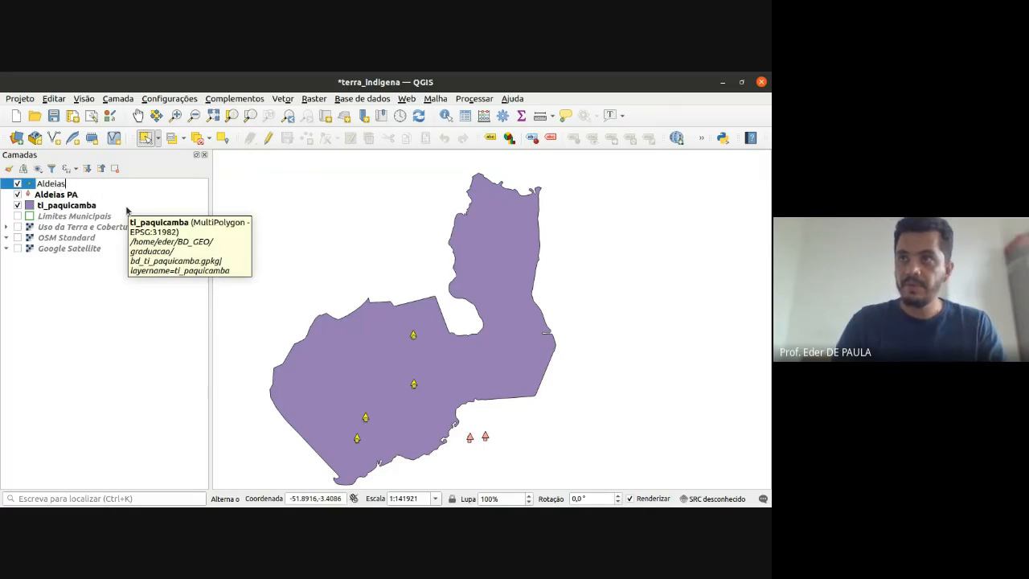
key(Return)
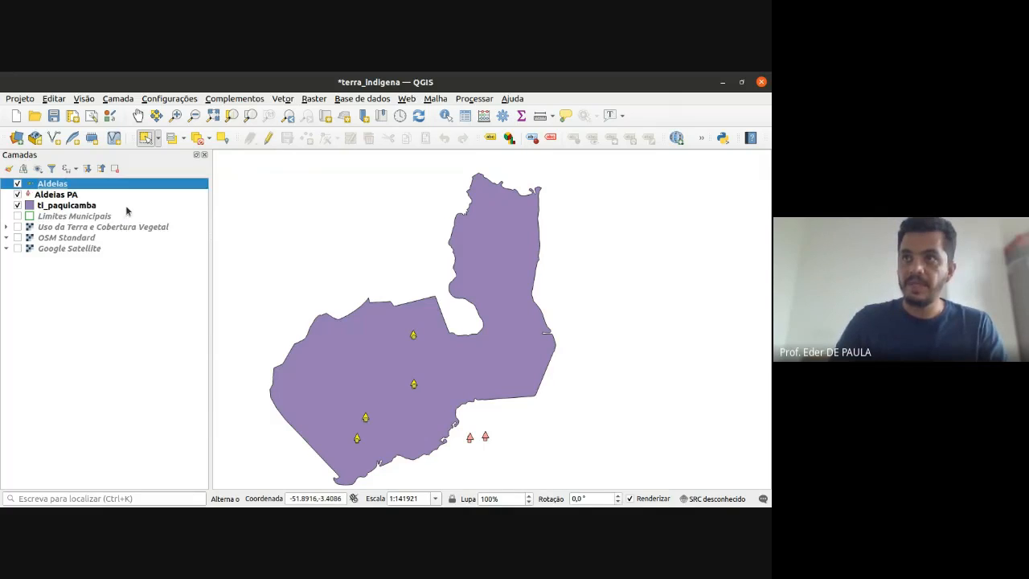
- Copy all style categories from the Aldeias PA layer and paste them onto the Aldeias layer
click(29, 195)
right_click(28, 194)
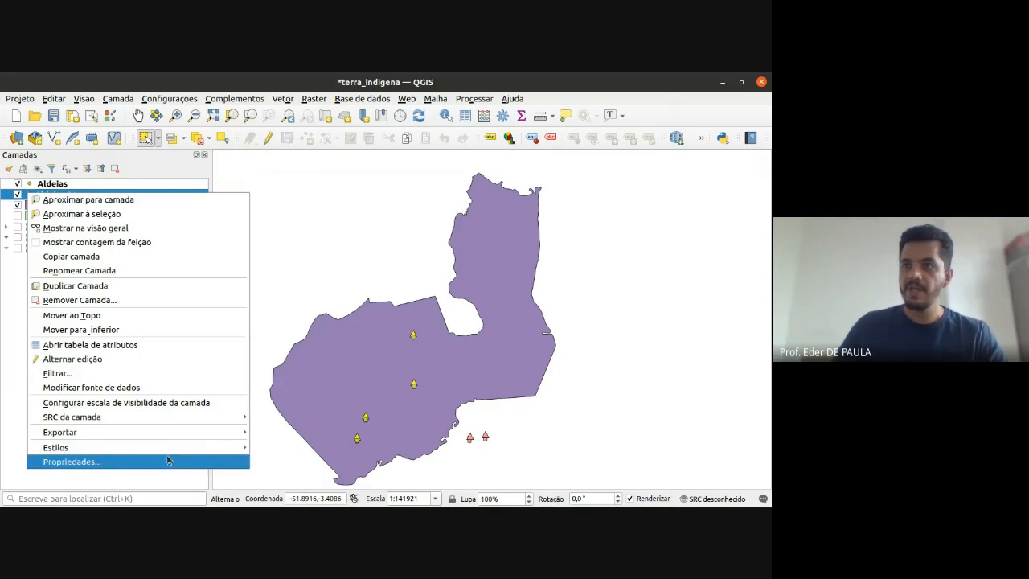
mouse_move(172, 448)
mouse_move(343, 275)
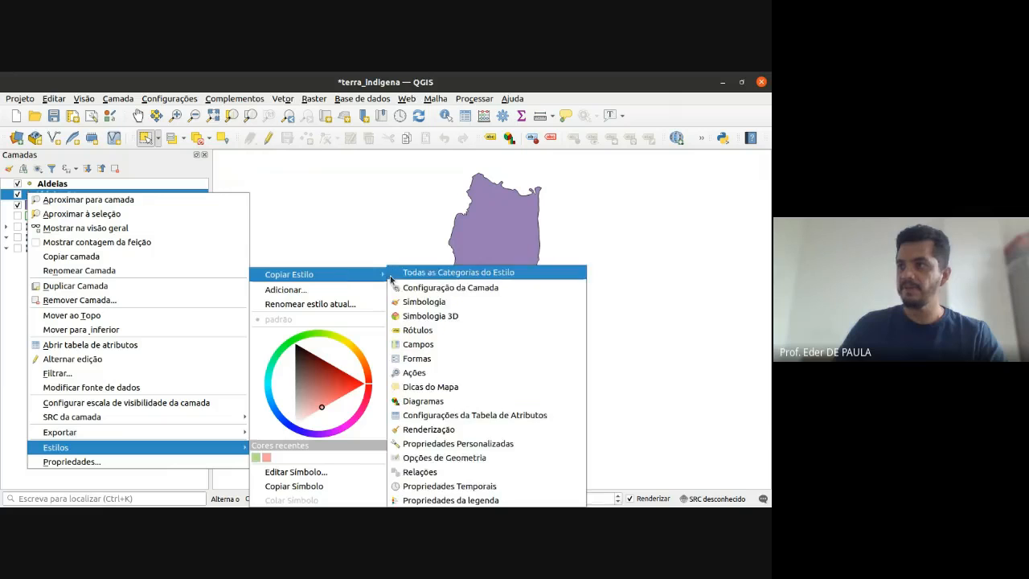
click(434, 279)
click(43, 184)
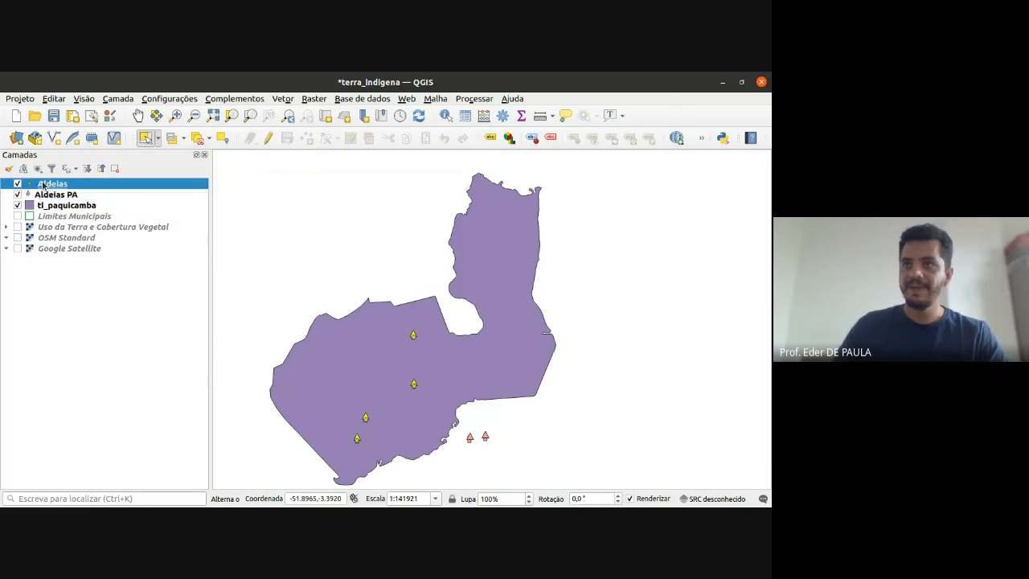
right_click(44, 186)
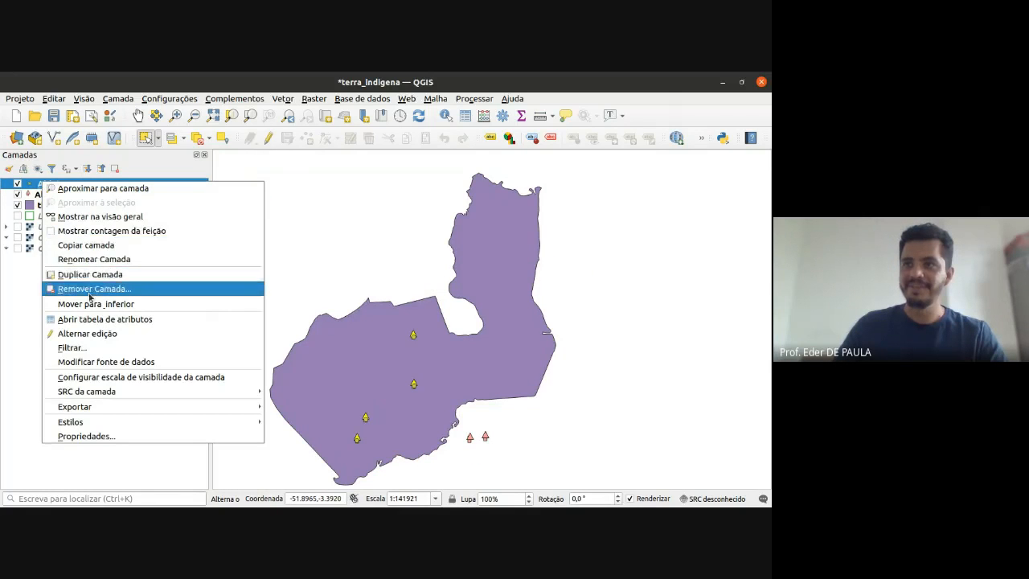
mouse_move(189, 422)
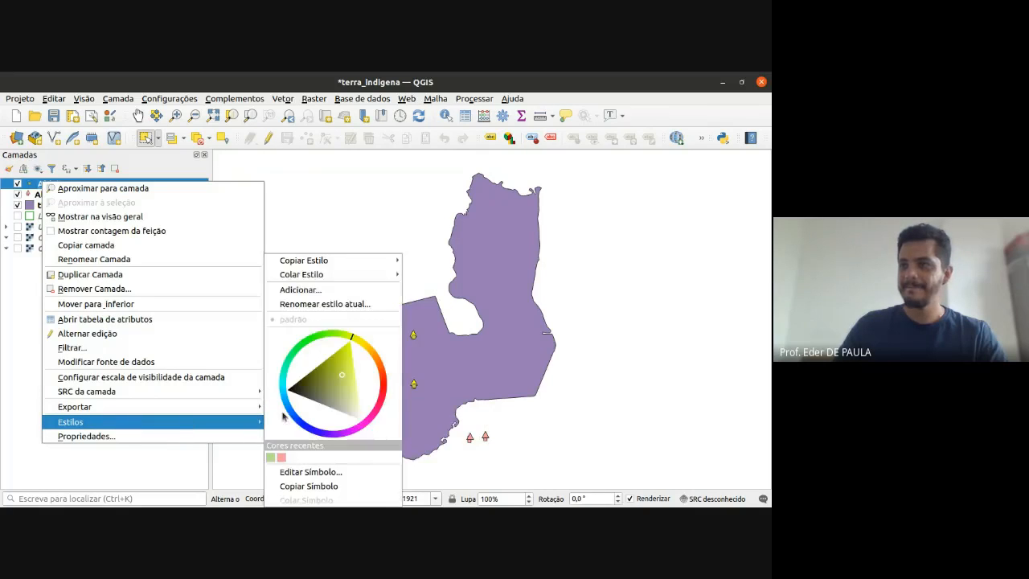
mouse_move(325, 264)
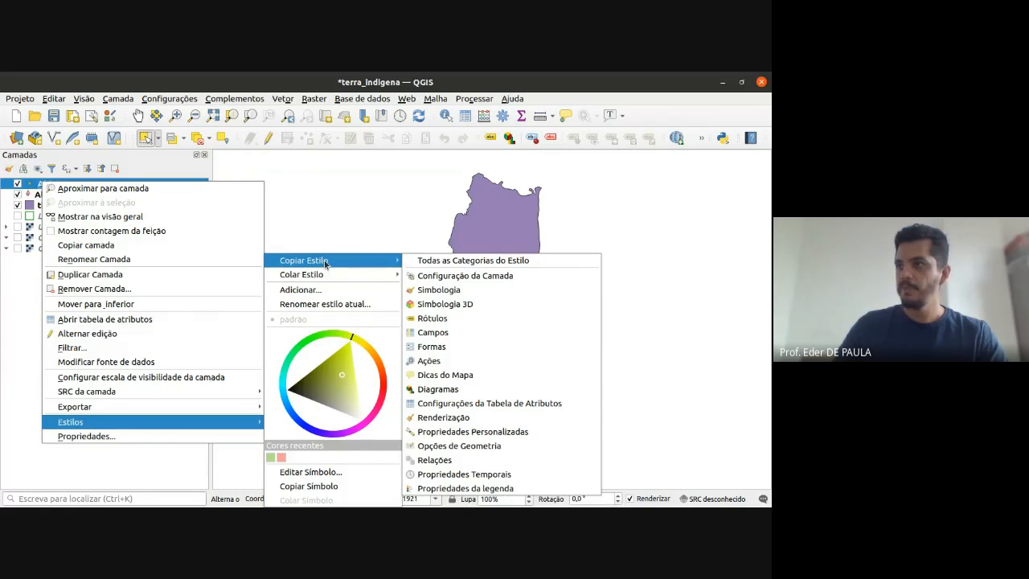
mouse_move(354, 275)
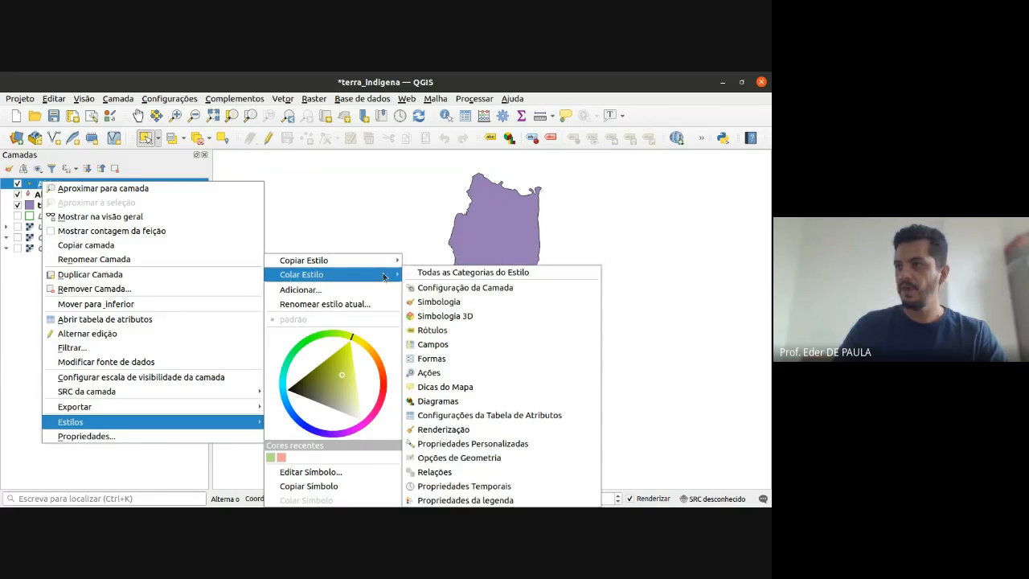
click(441, 274)
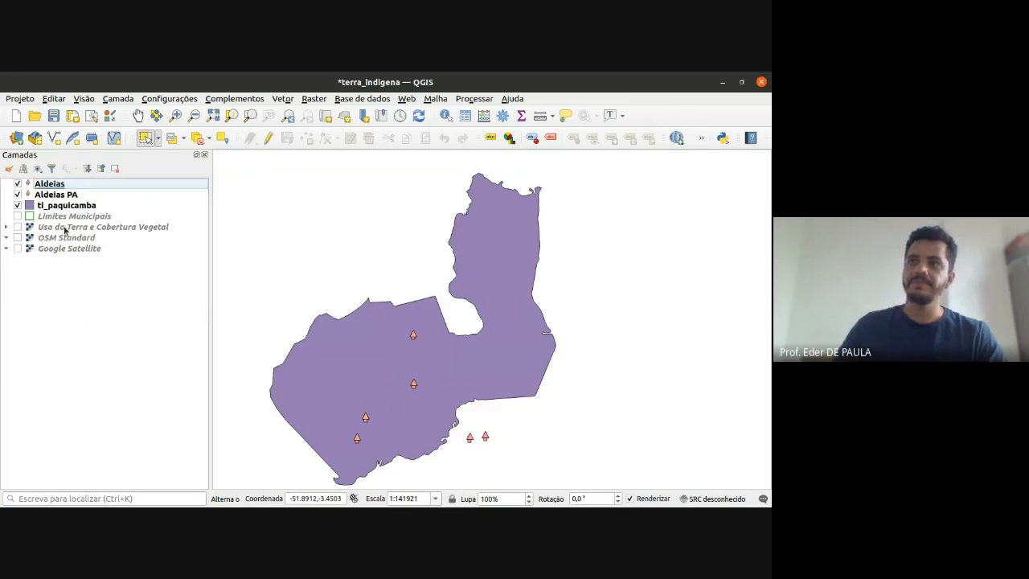
- Remove the original Aldeias PA layer from the project
click(52, 196)
right_click(52, 197)
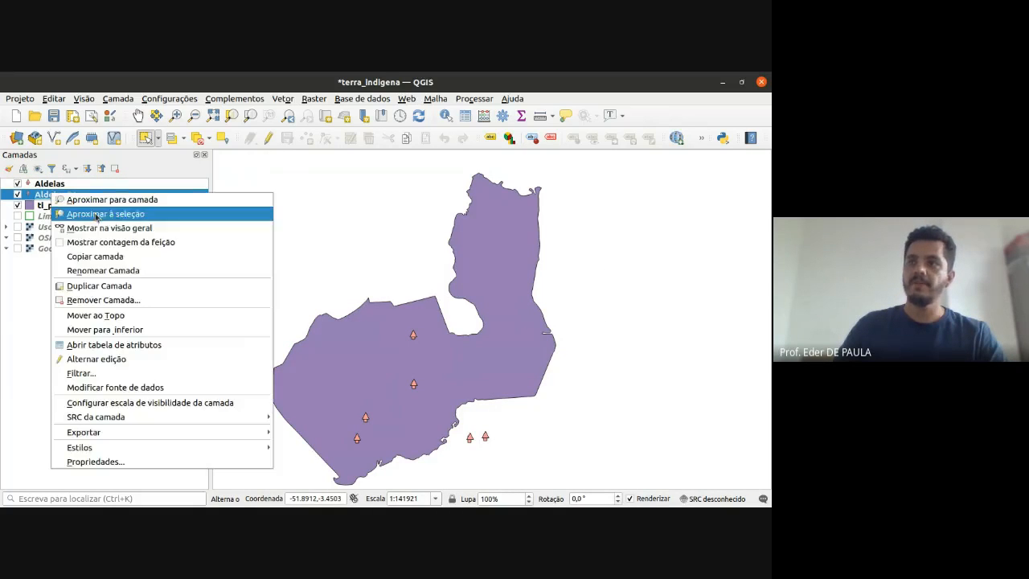
click(100, 302)
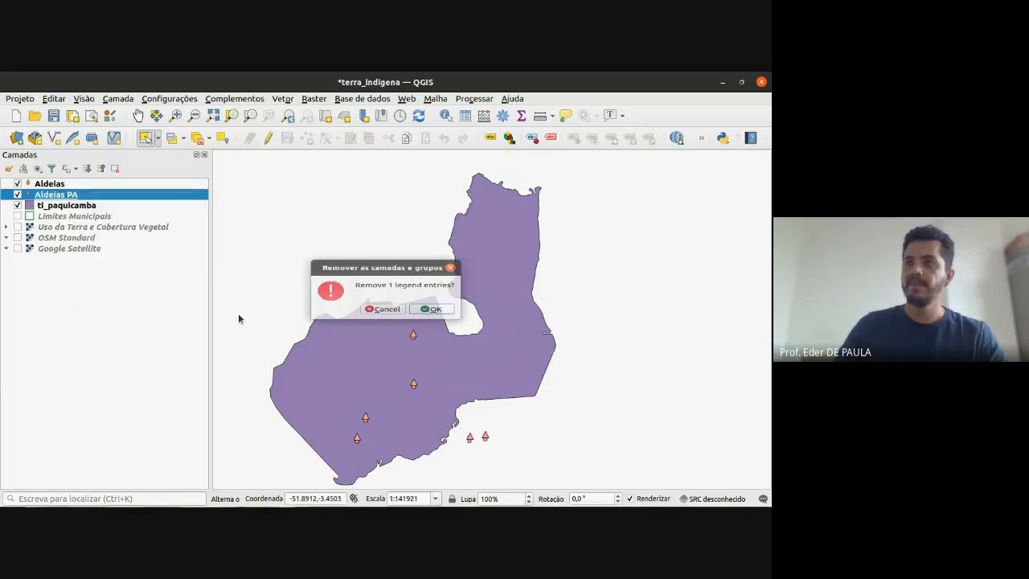
click(427, 313)
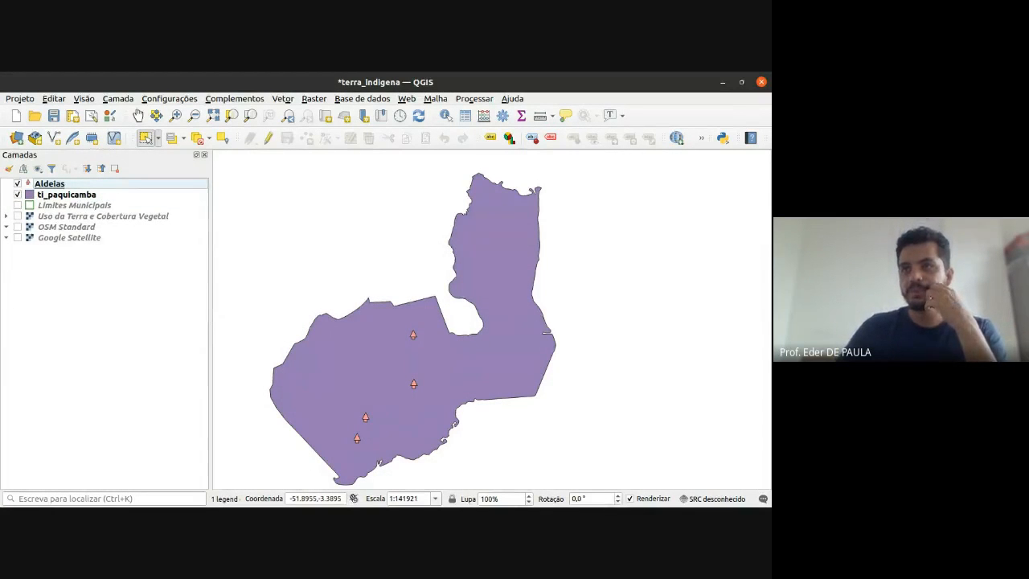
- Make the Limites Municipais layer visible and place it above Aldeias at the head of the layer order
click(17, 205)
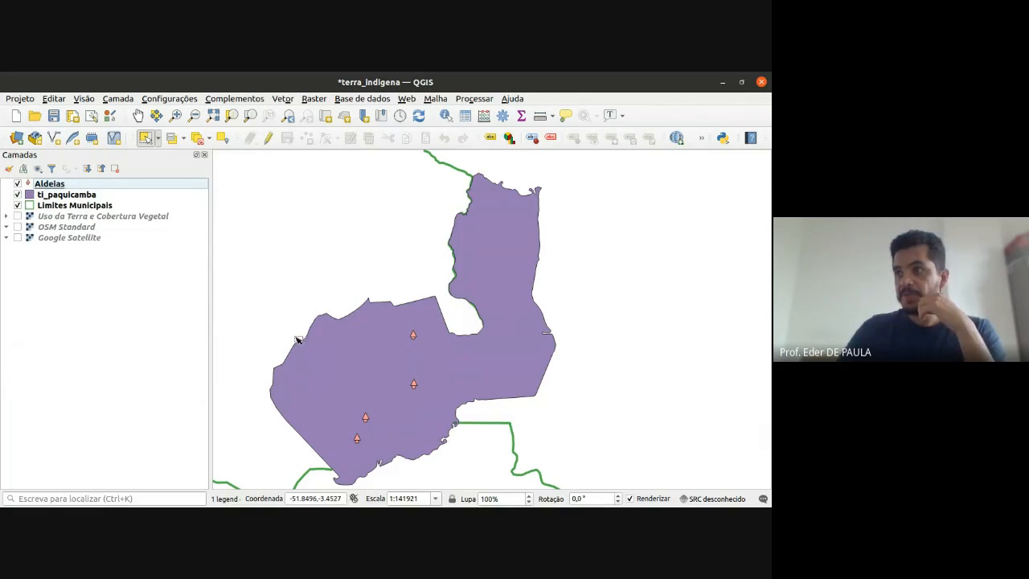
click(61, 207)
drag(61, 206, 58, 182)
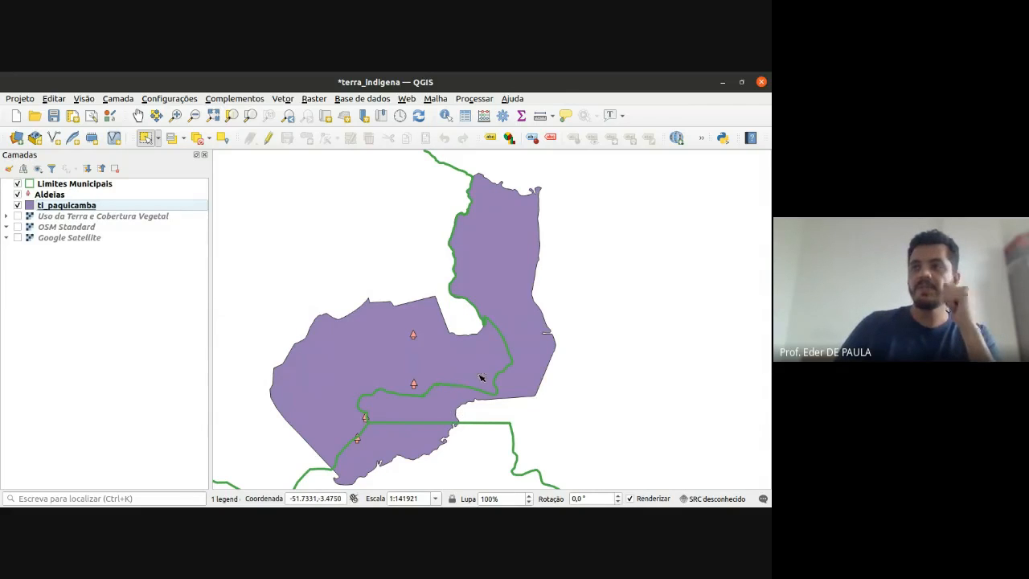
scroll(516, 363, down, 2)
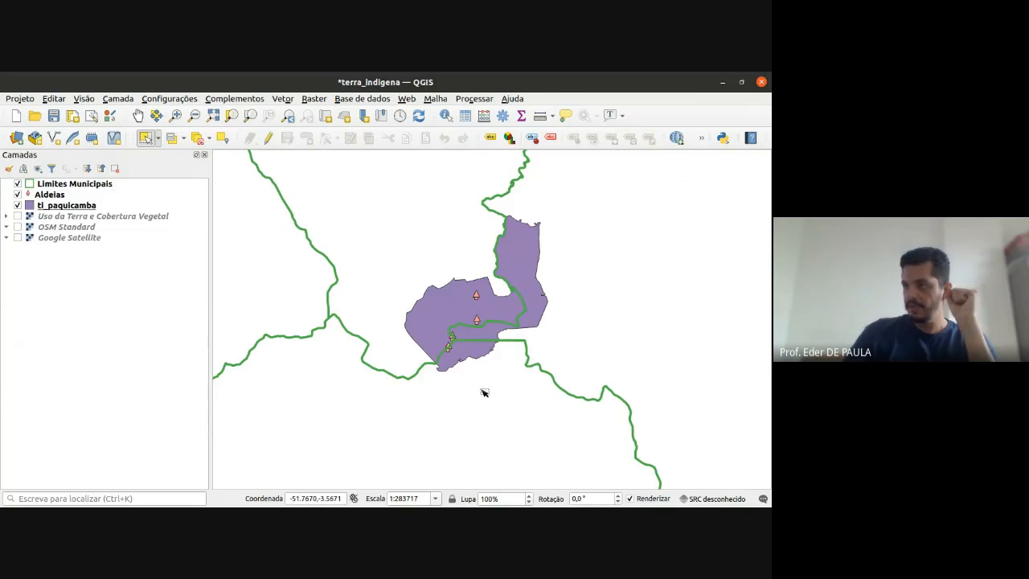
- Turn on the Uso da Terra e Cobertura Vegetal raster and expand its legend of land-cover classes
click(17, 216)
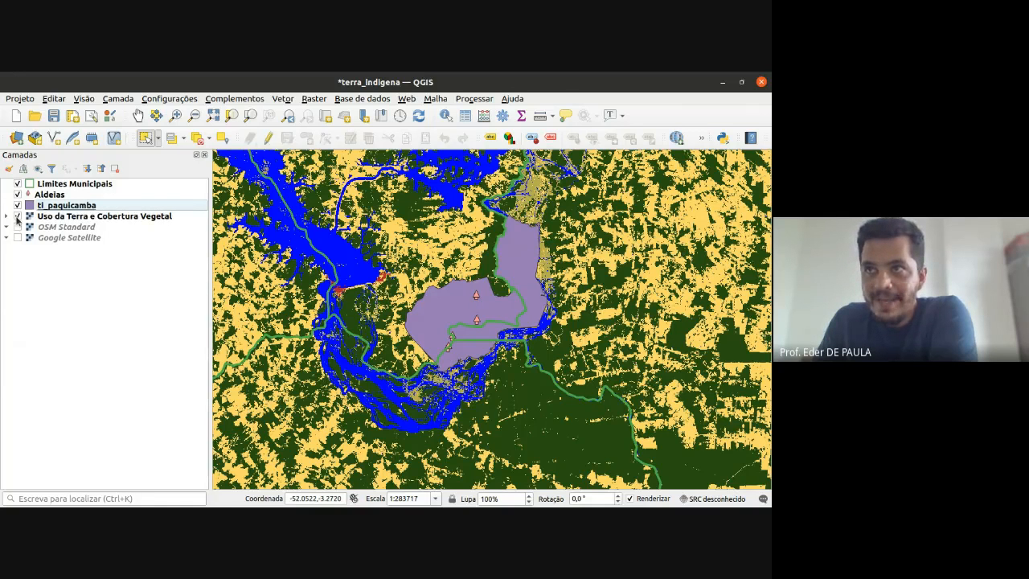
click(17, 216)
click(6, 217)
click(6, 216)
click(17, 217)
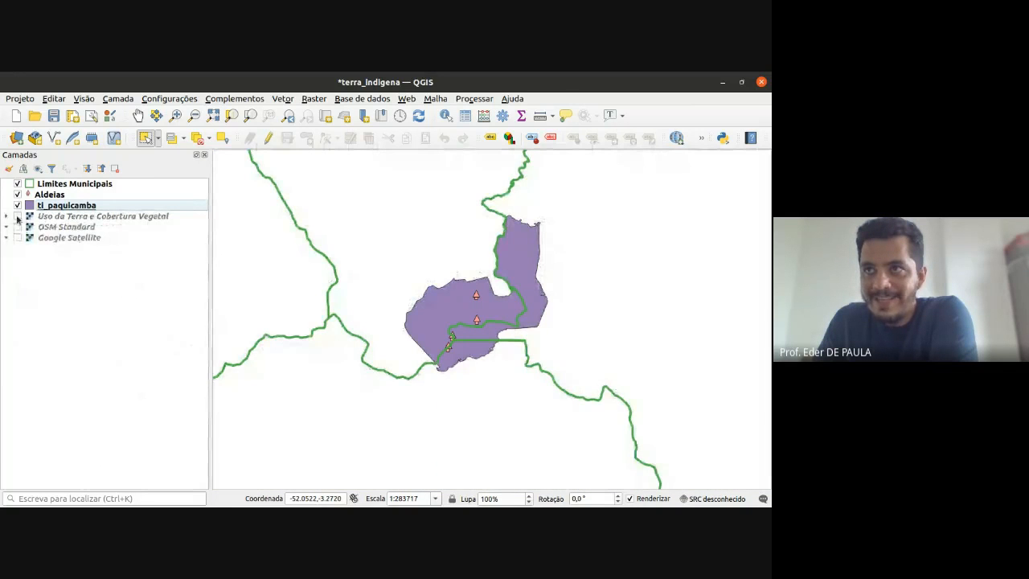
click(7, 216)
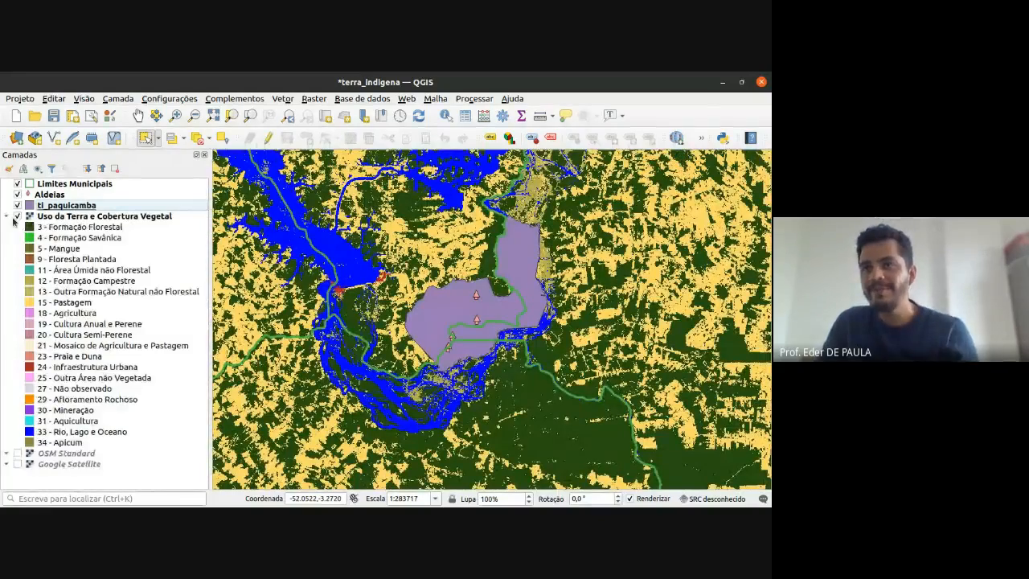
click(84, 218)
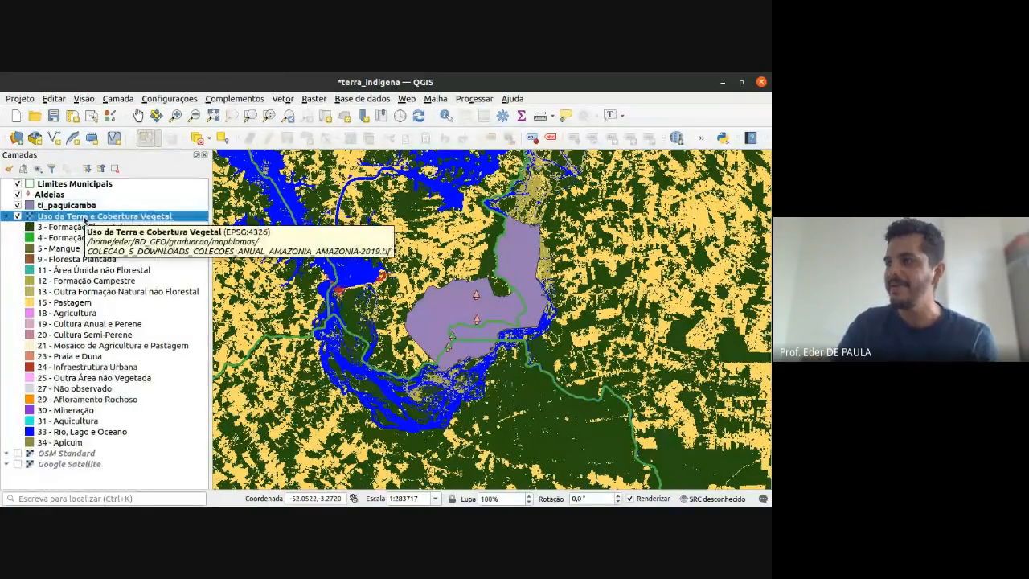
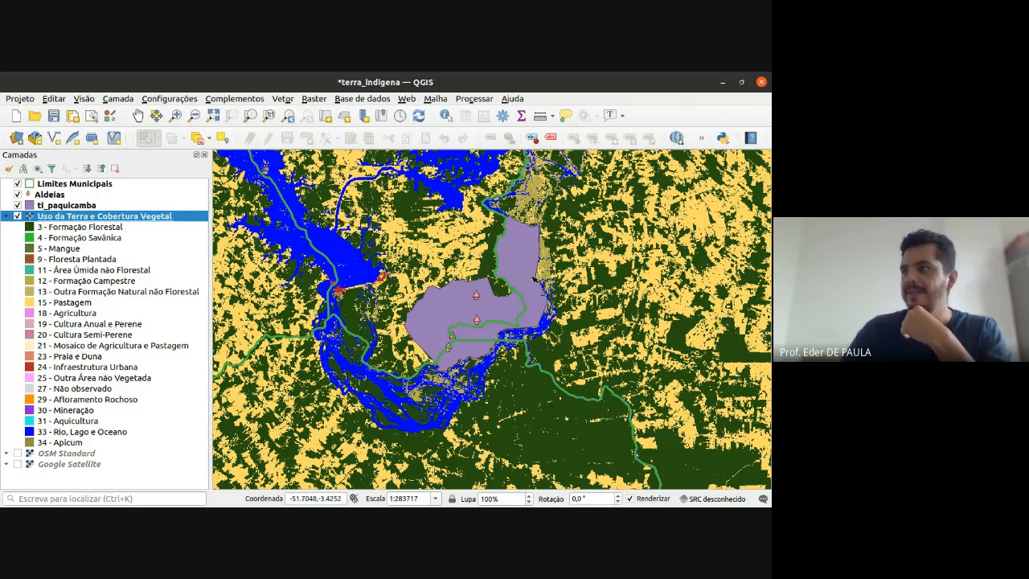
- Hide the ti_paquicamba polygon to view the land-cover raster beneath the indigenous land
drag(538, 265, 528, 292)
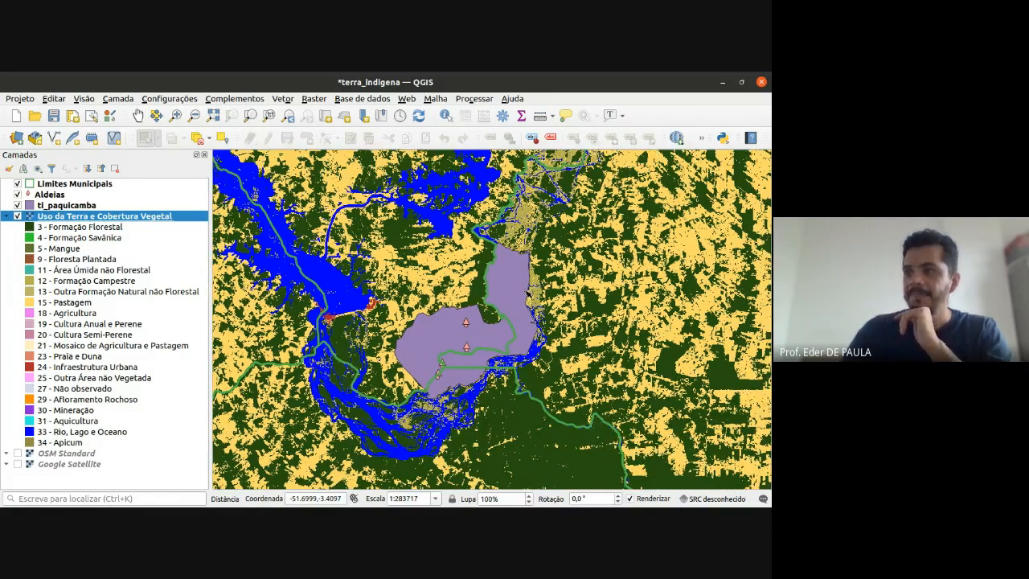
scroll(540, 319, up, 1)
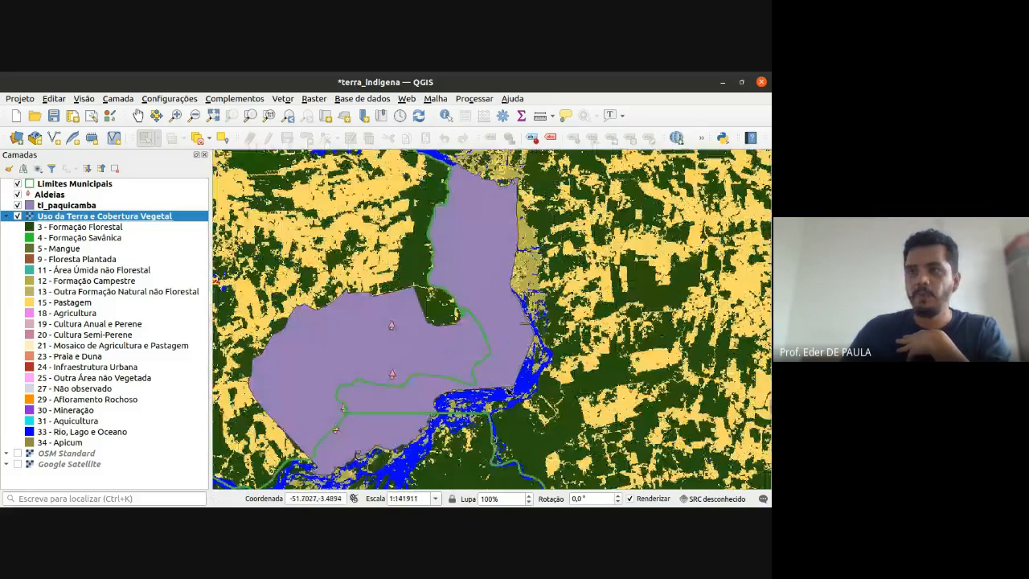
click(17, 217)
click(18, 216)
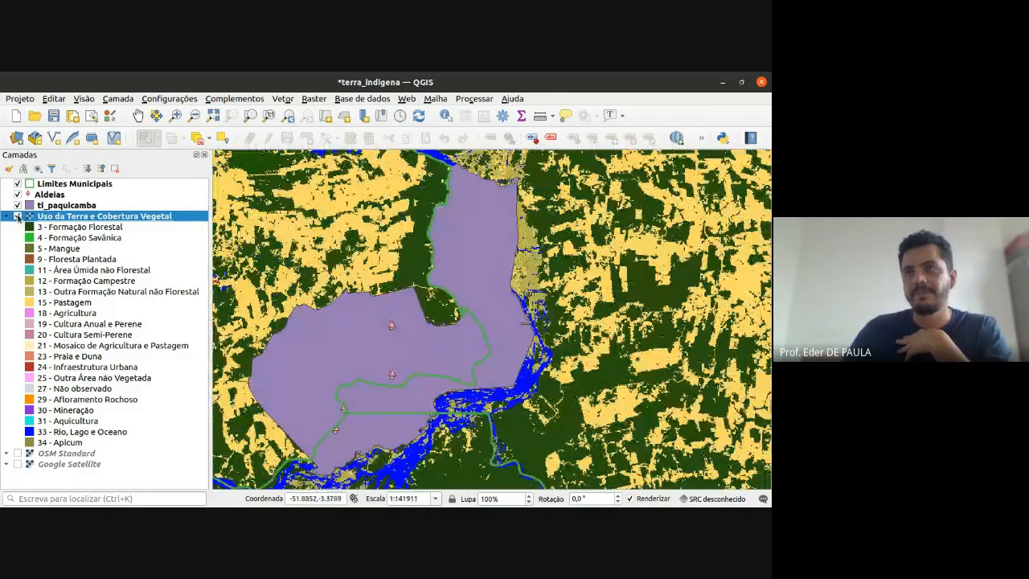
click(17, 205)
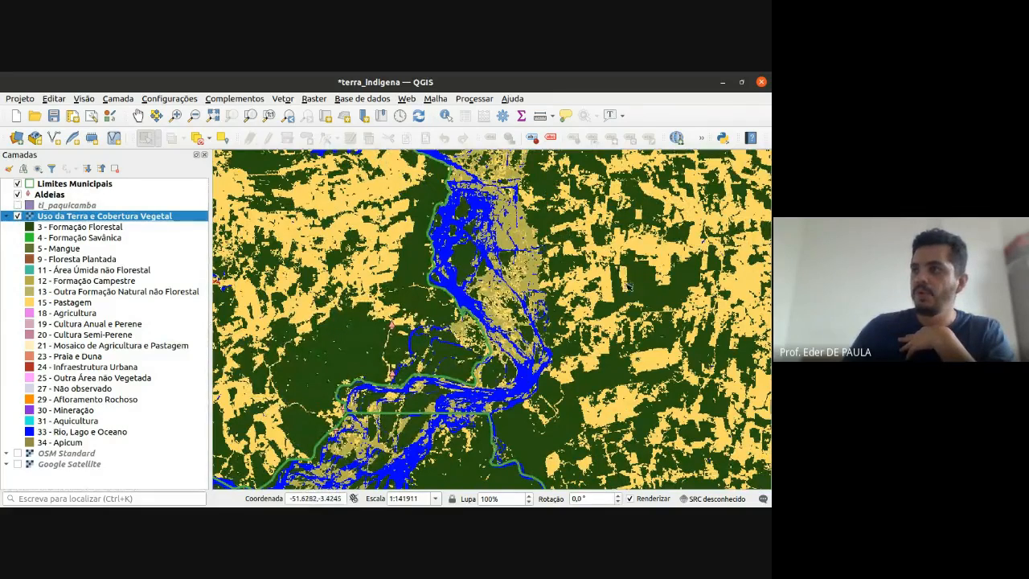
- Examine the land-cover raster across the wider region and around the Paquiçamba area
scroll(628, 286, down, 1)
scroll(689, 309, down, 5)
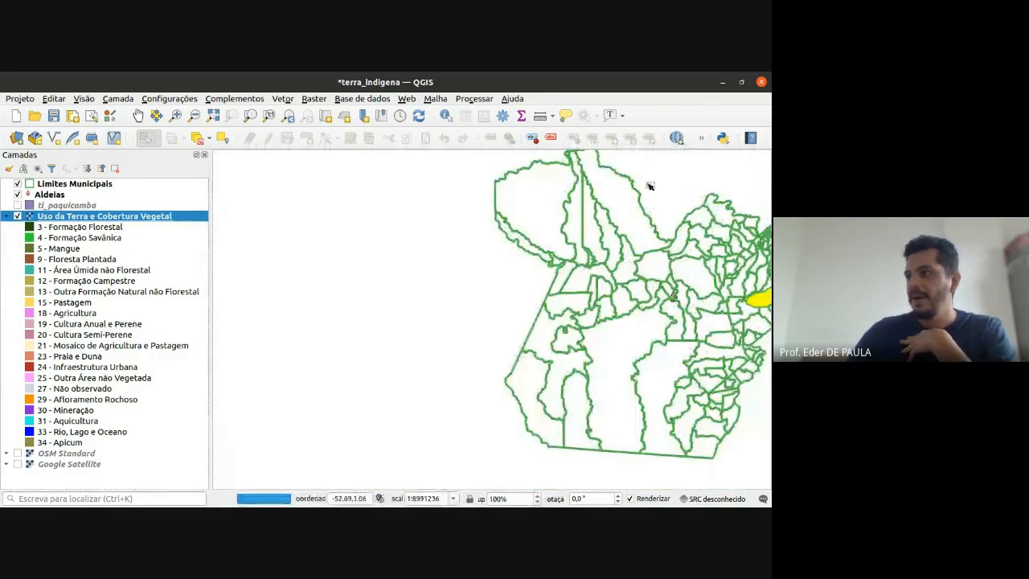
scroll(651, 225, up, 2)
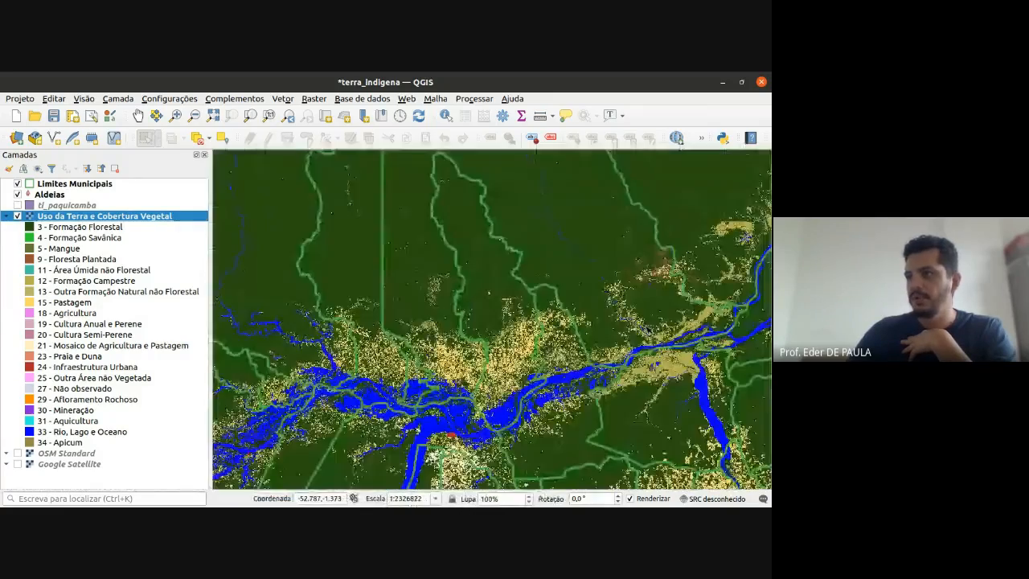
drag(706, 434, 647, 328)
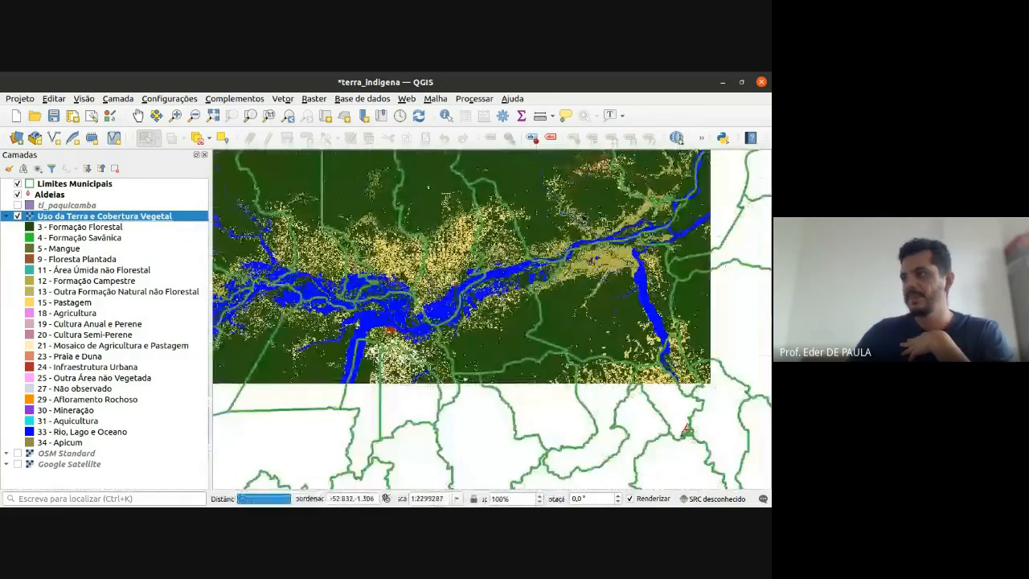
scroll(655, 392, up, 1)
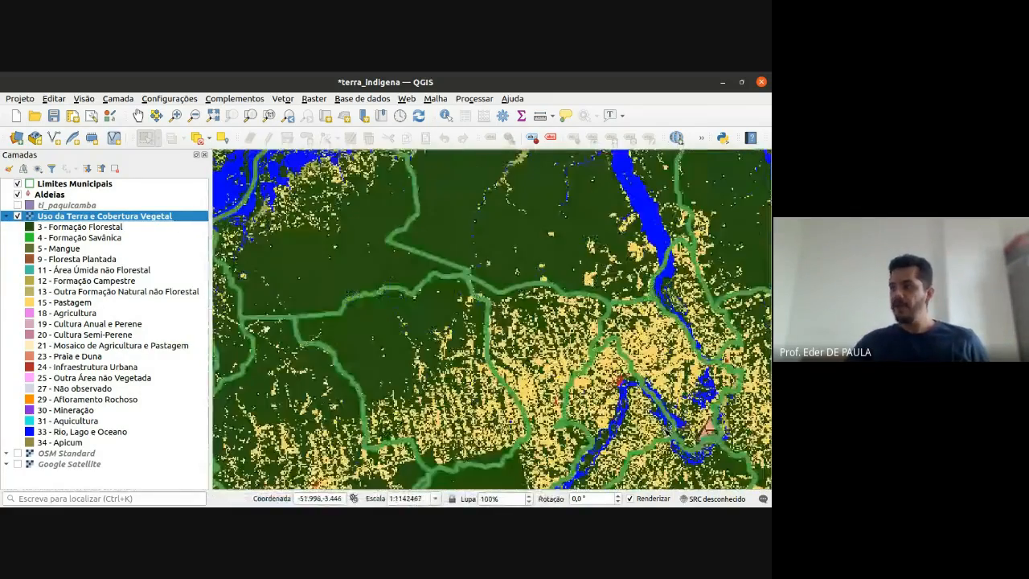
scroll(717, 437, up, 1)
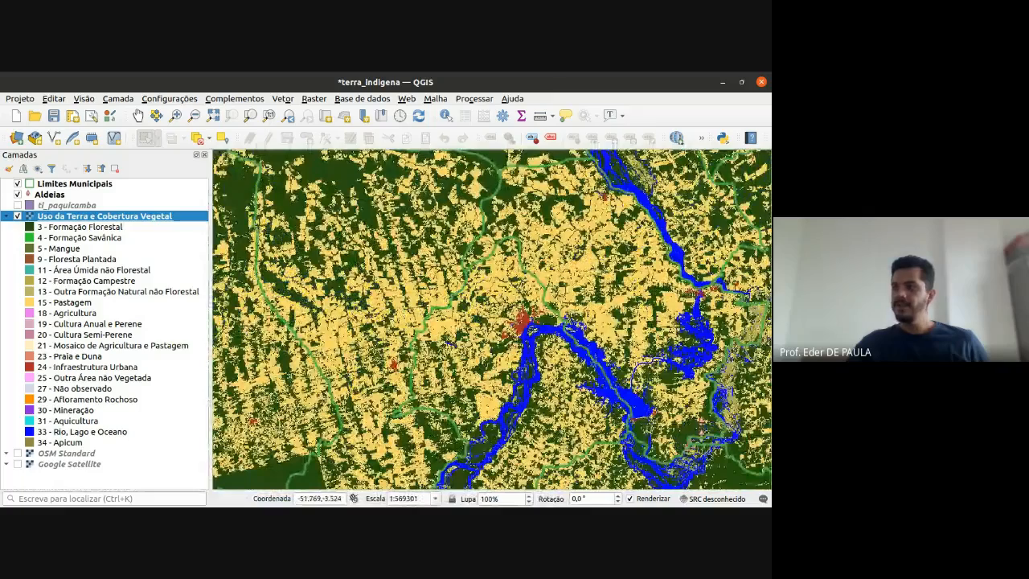
scroll(654, 322, up, 1)
scroll(471, 378, up, 1)
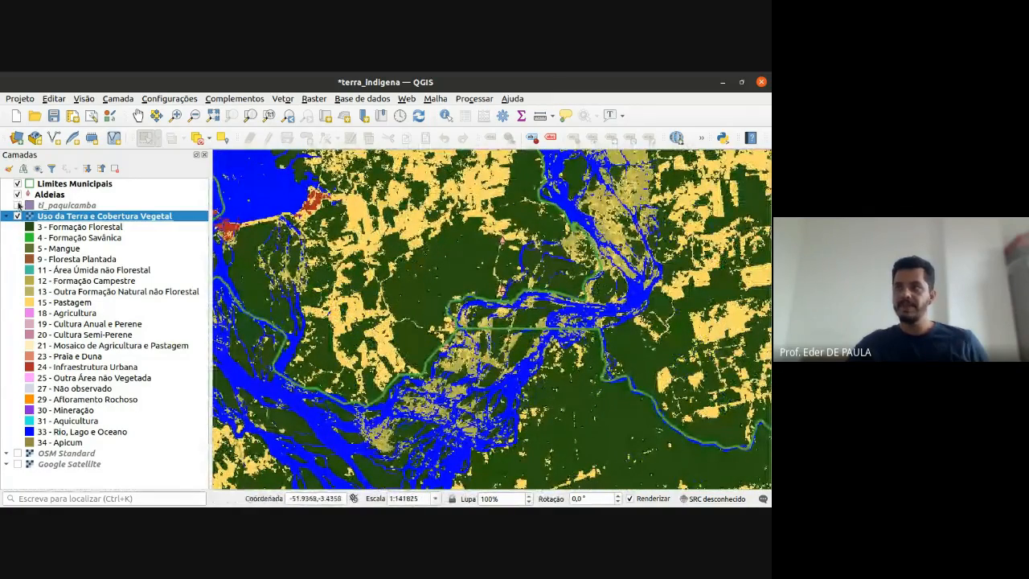
click(18, 205)
click(18, 206)
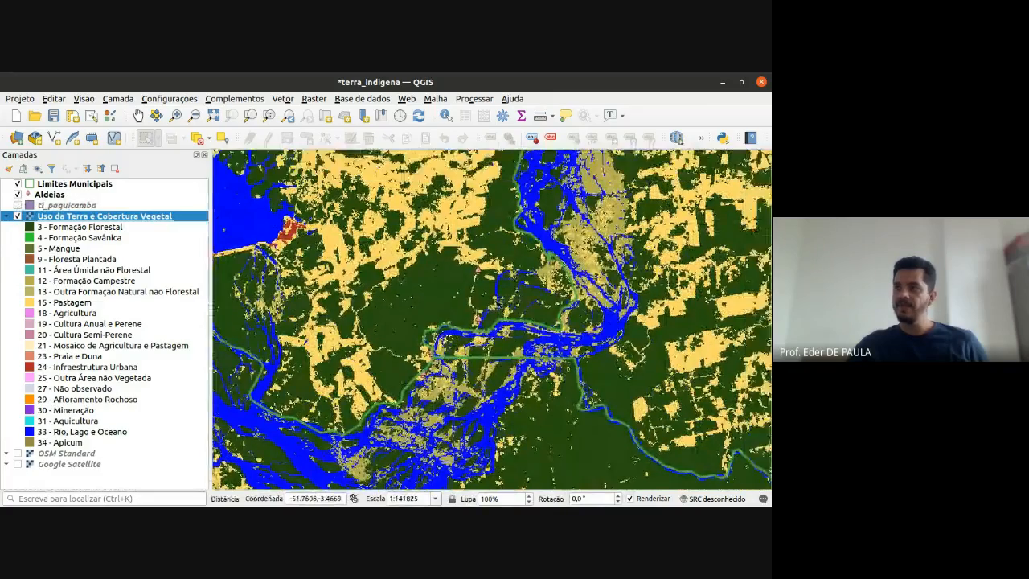
drag(492, 292, 462, 352)
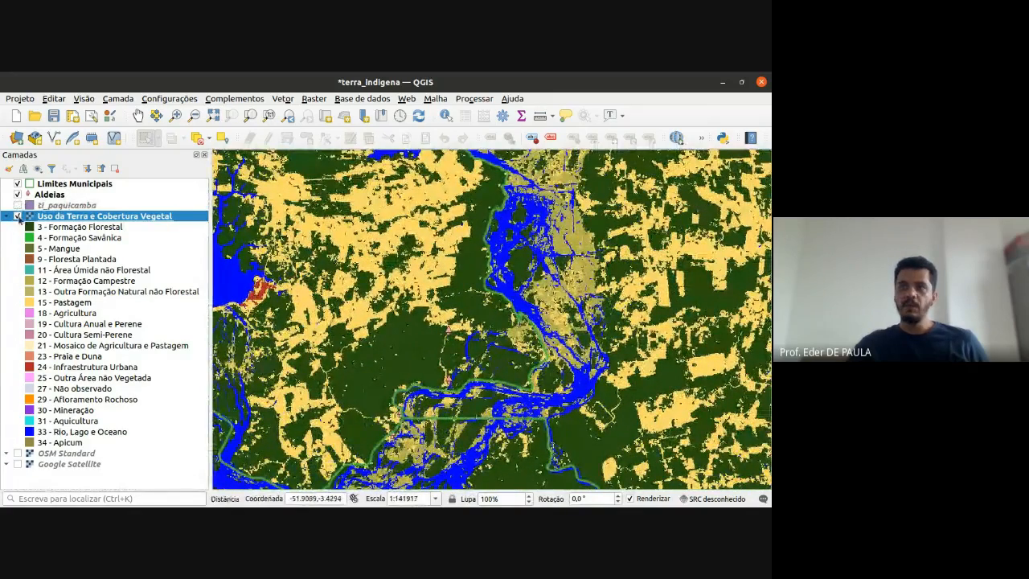
- Make the ti_paquicamba polygon visible again and leave the Uso da Terra e Cobertura Vegetal raster hidden
double_click(19, 218)
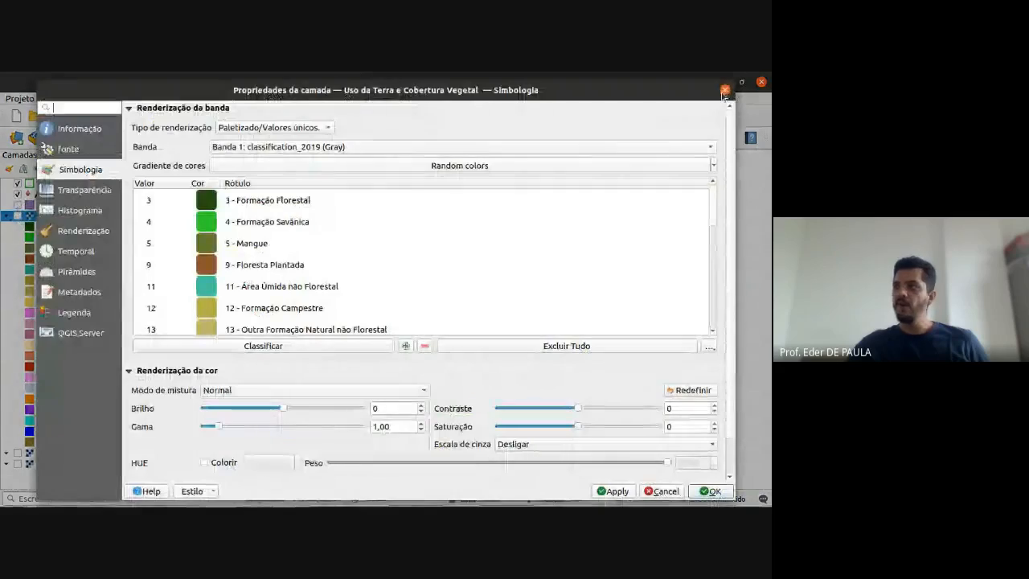
click(724, 90)
click(18, 206)
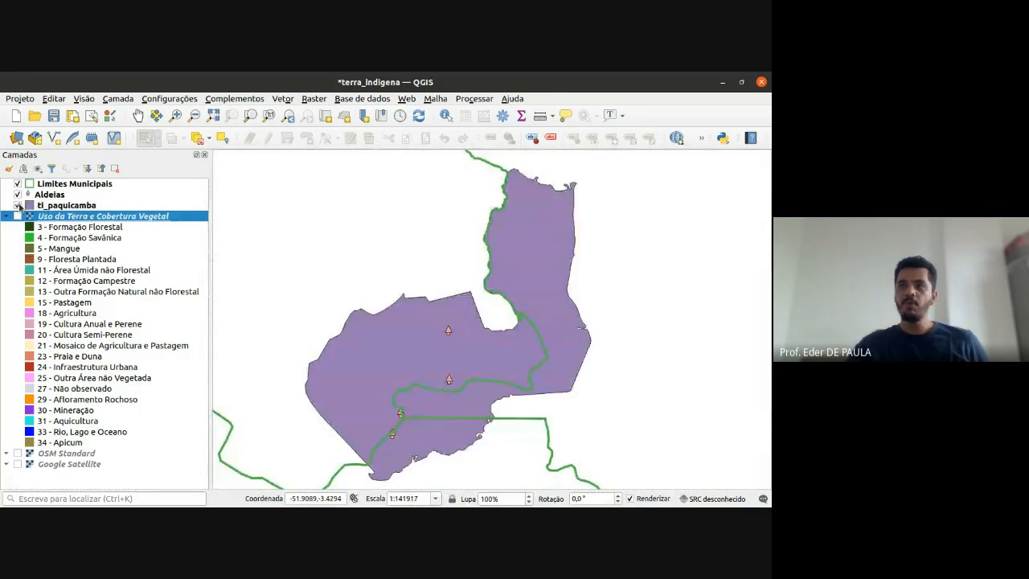
click(17, 216)
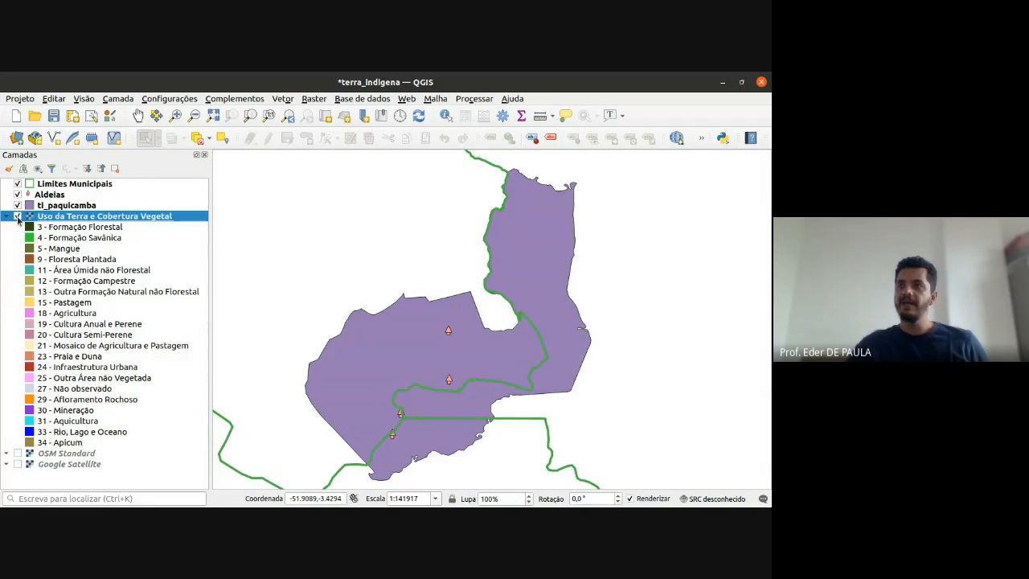
click(18, 216)
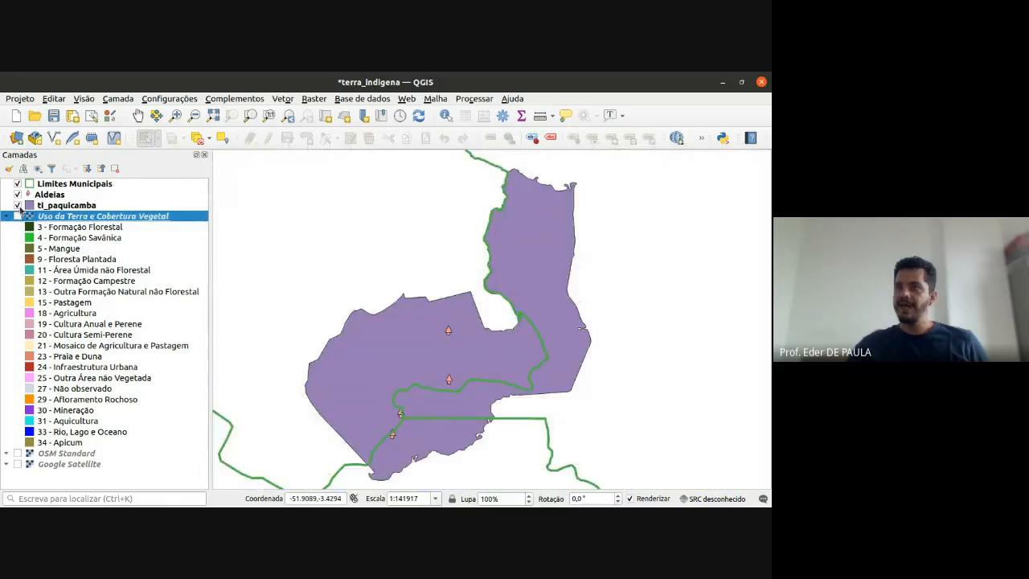
click(283, 98)
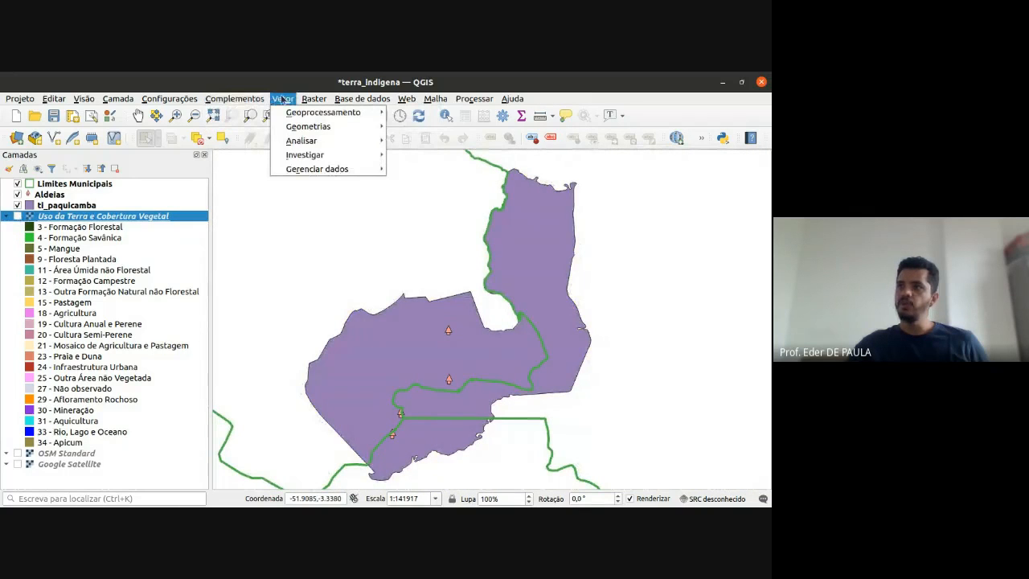
mouse_move(324, 115)
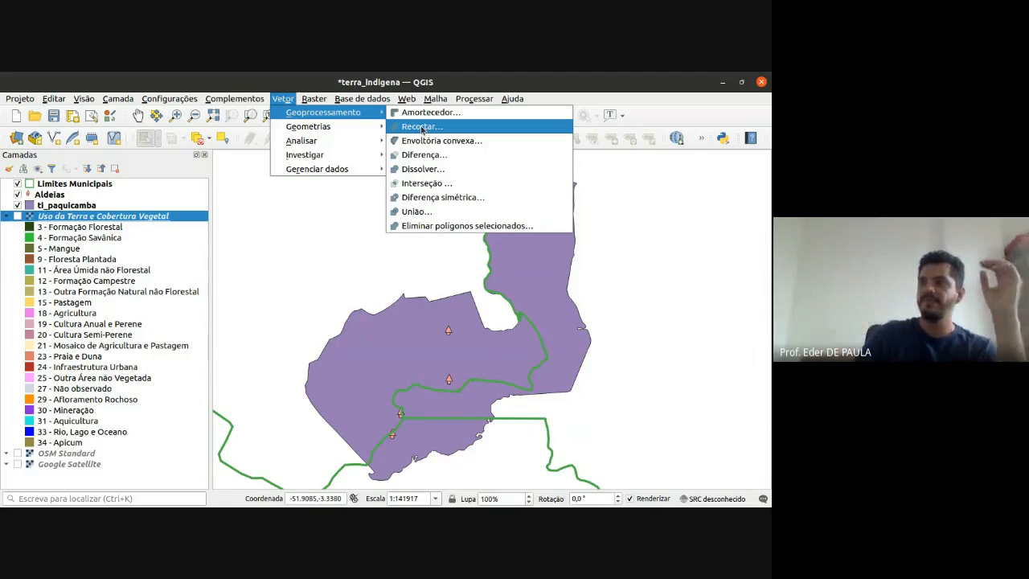
click(289, 89)
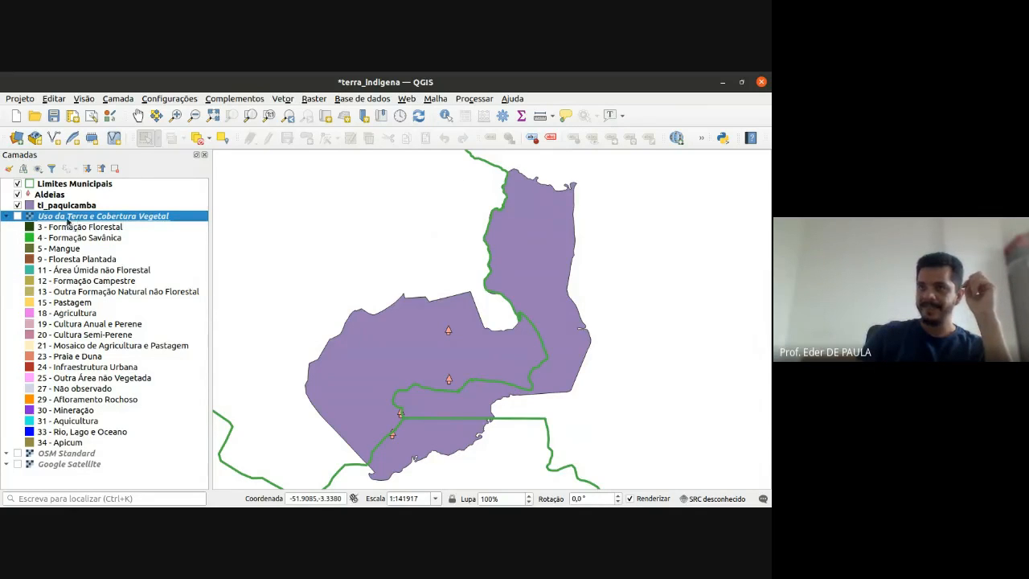
- Make the Uso da Terra e Cobertura Vegetal raster visible, collapse its legend, and leave that layer selected
click(17, 217)
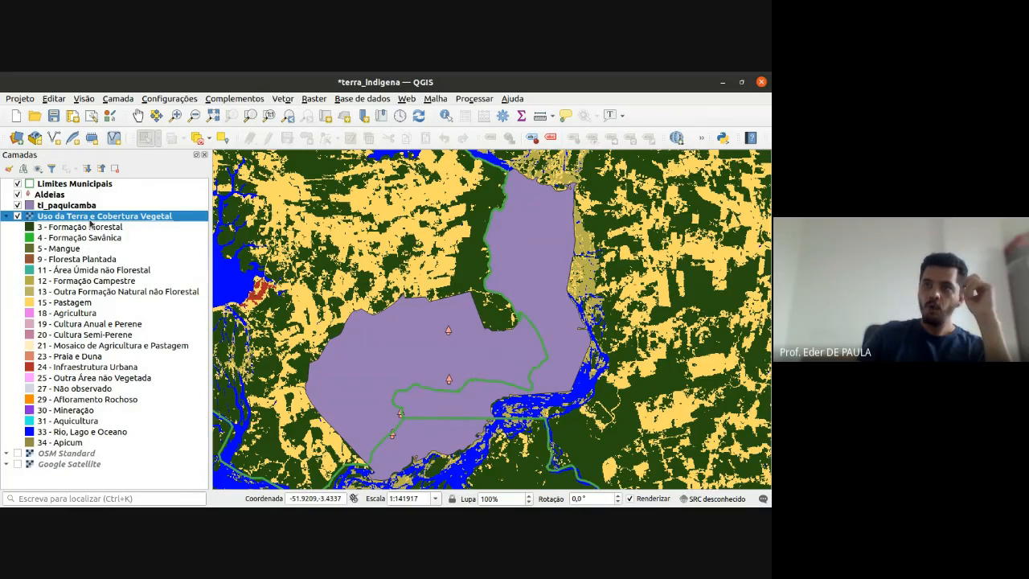
click(7, 217)
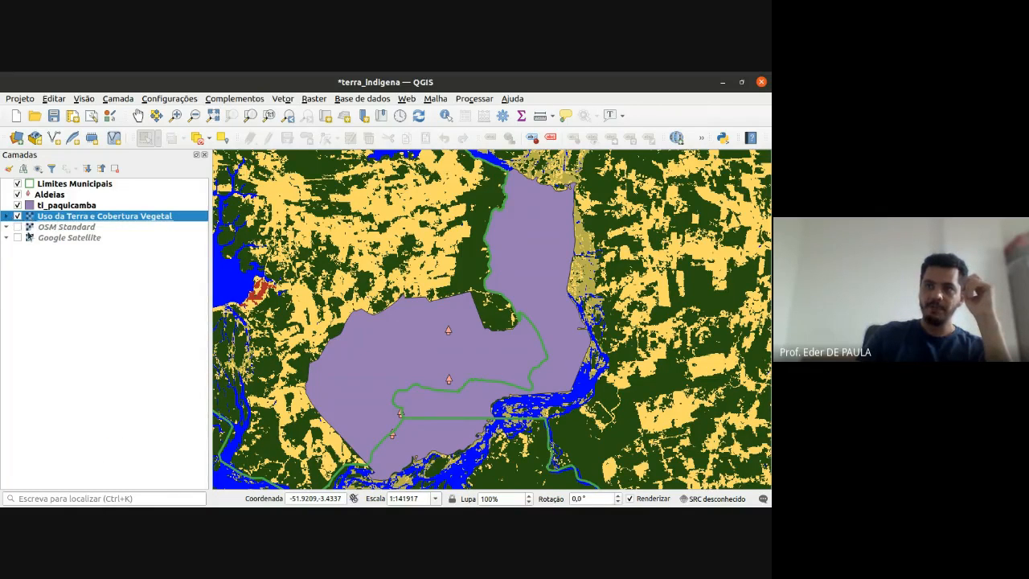
click(29, 235)
click(30, 227)
click(29, 218)
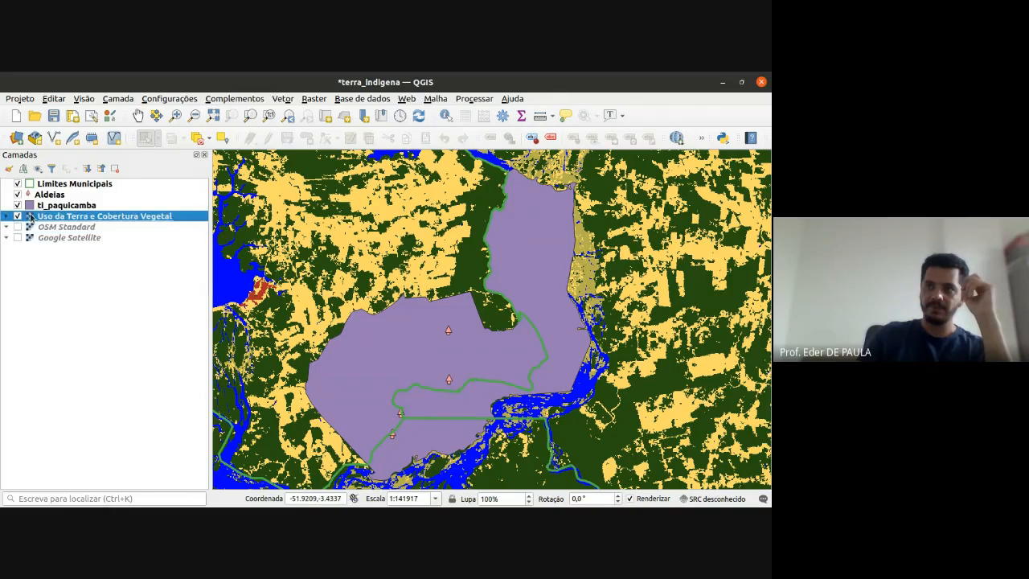
click(31, 230)
click(29, 237)
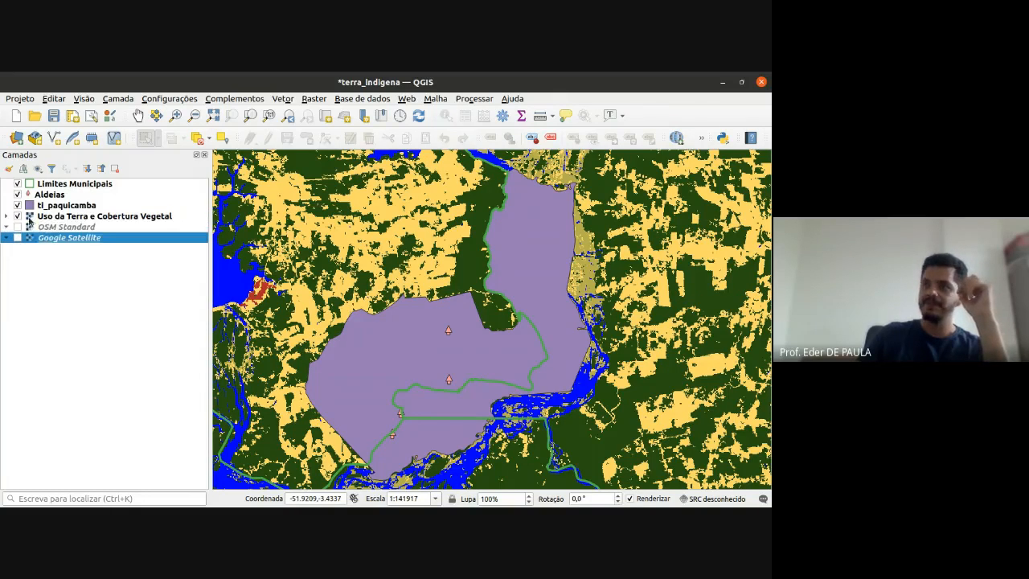
click(30, 218)
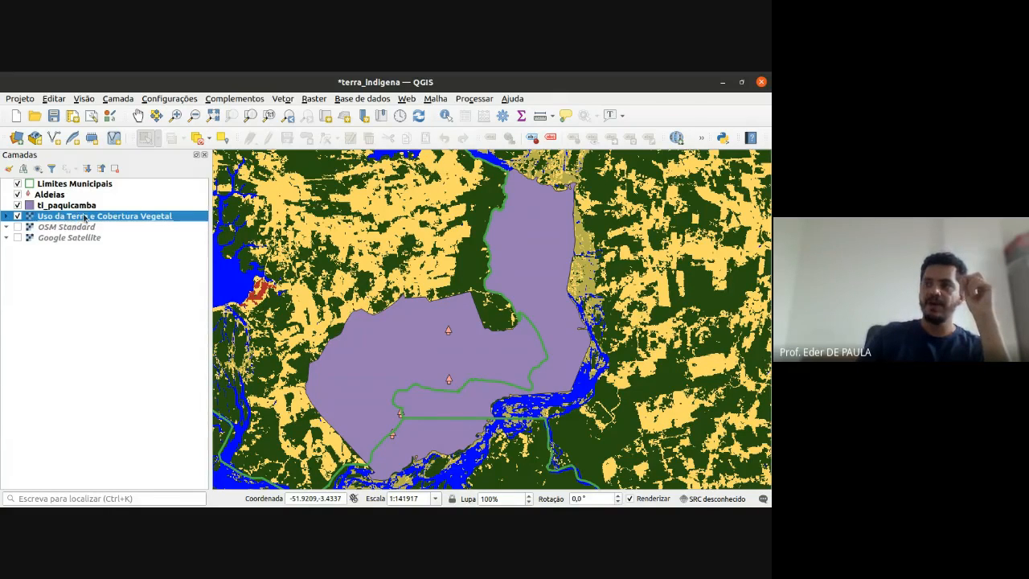
- Start clipping a raster by mask layer, with Uso da Terra e Cobertura Vegetal as input and ti_paquicamba as the mask
click(290, 100)
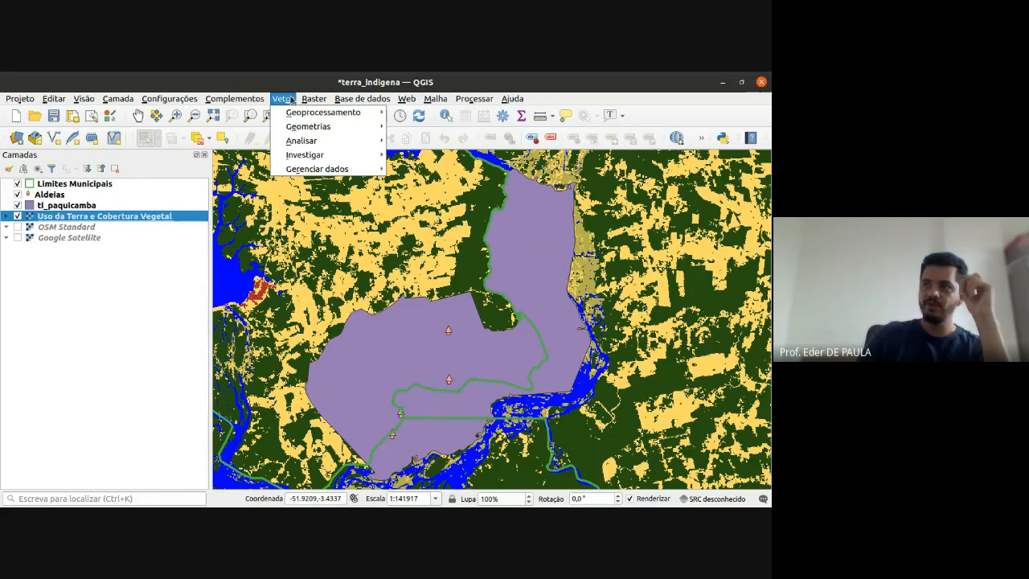
click(287, 100)
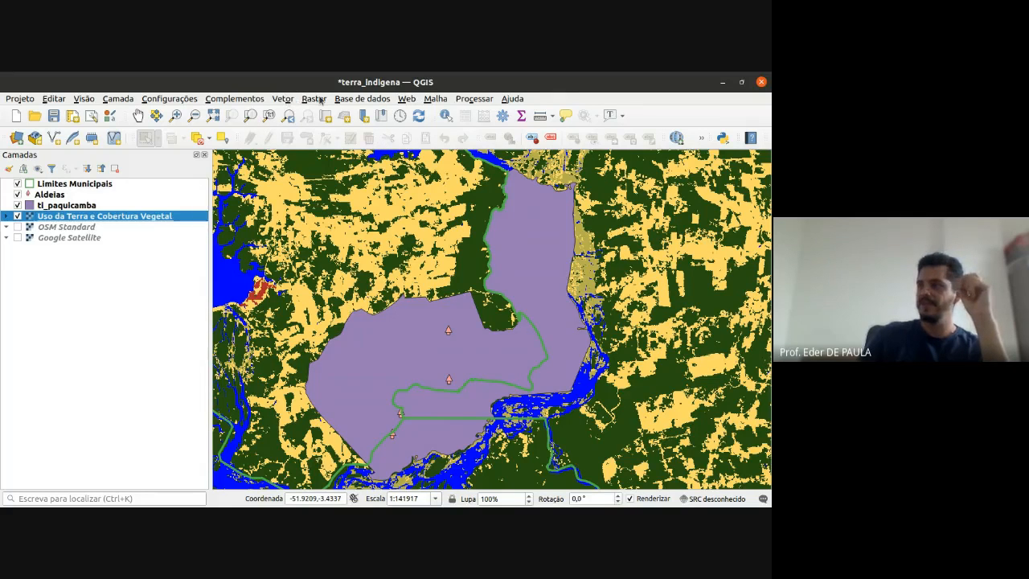
click(313, 99)
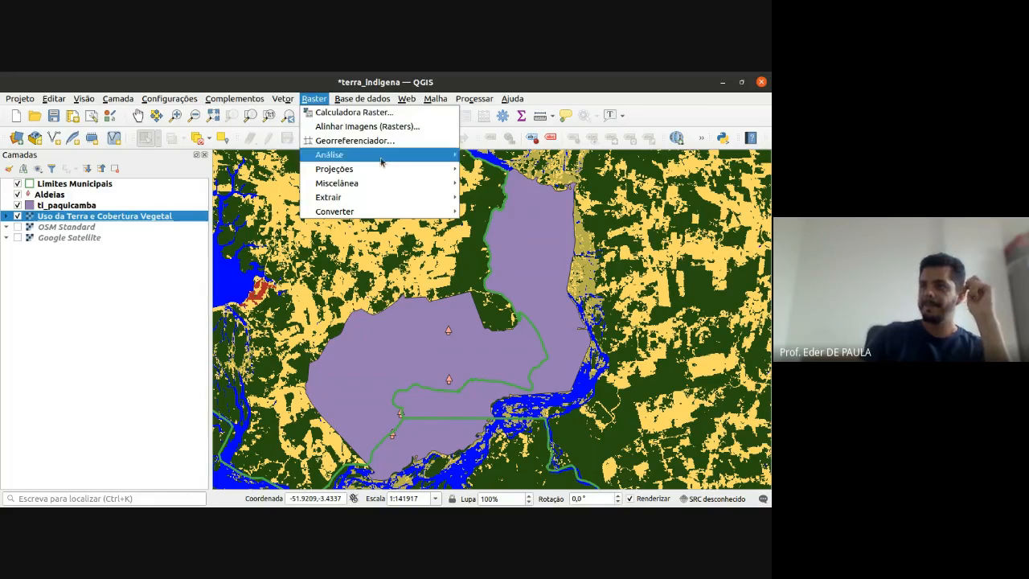
mouse_move(433, 196)
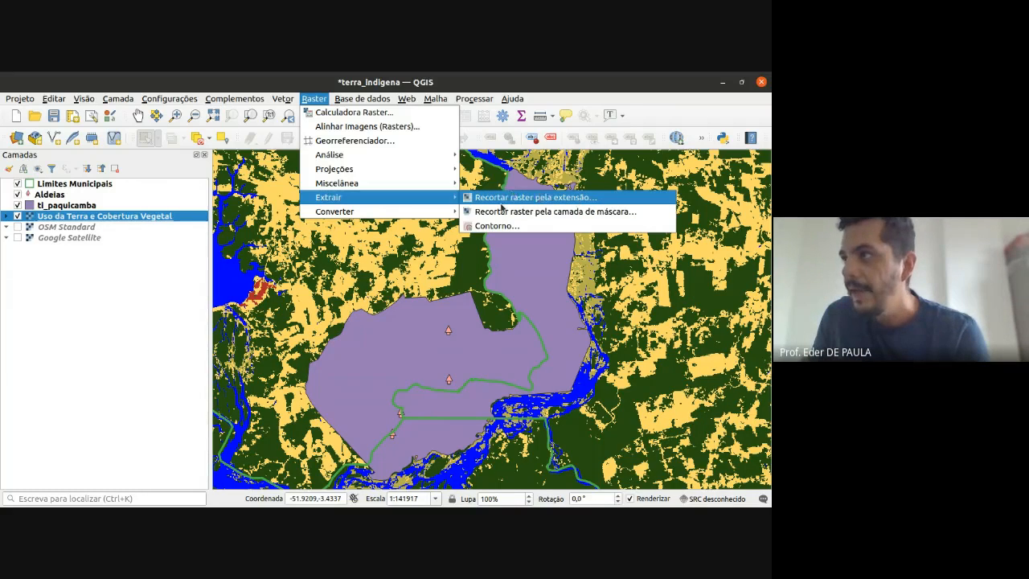
click(606, 212)
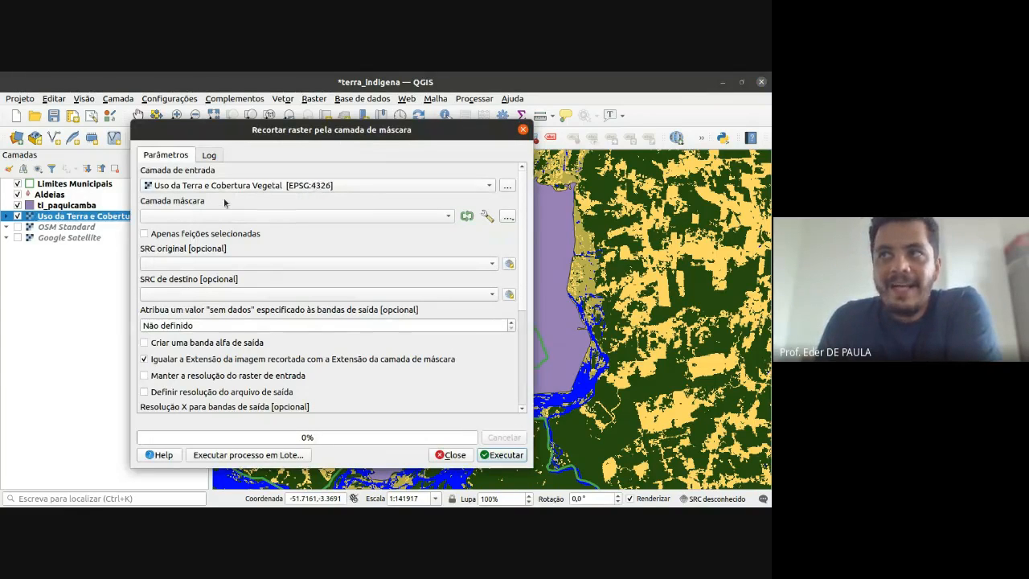
click(174, 188)
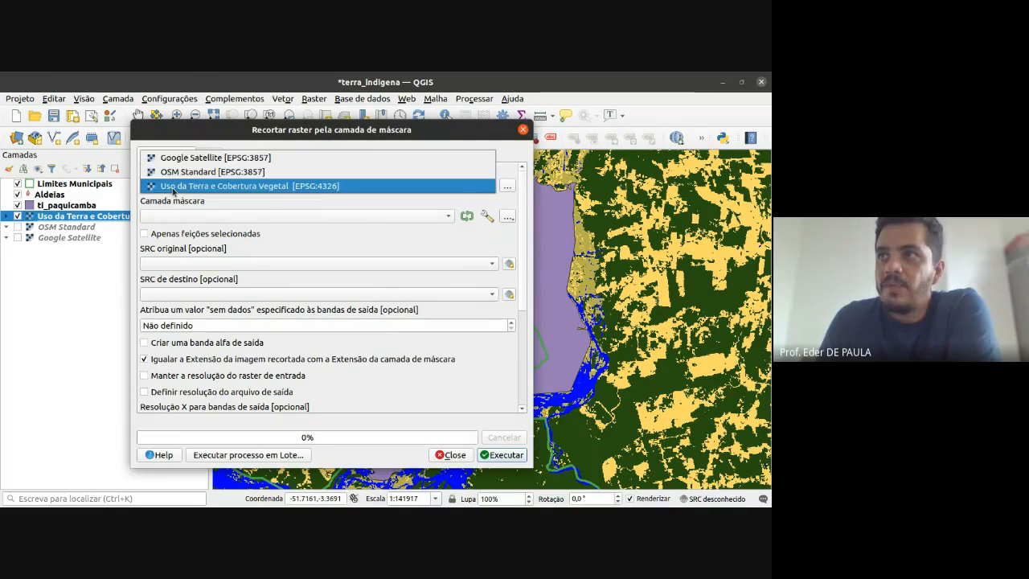
click(173, 191)
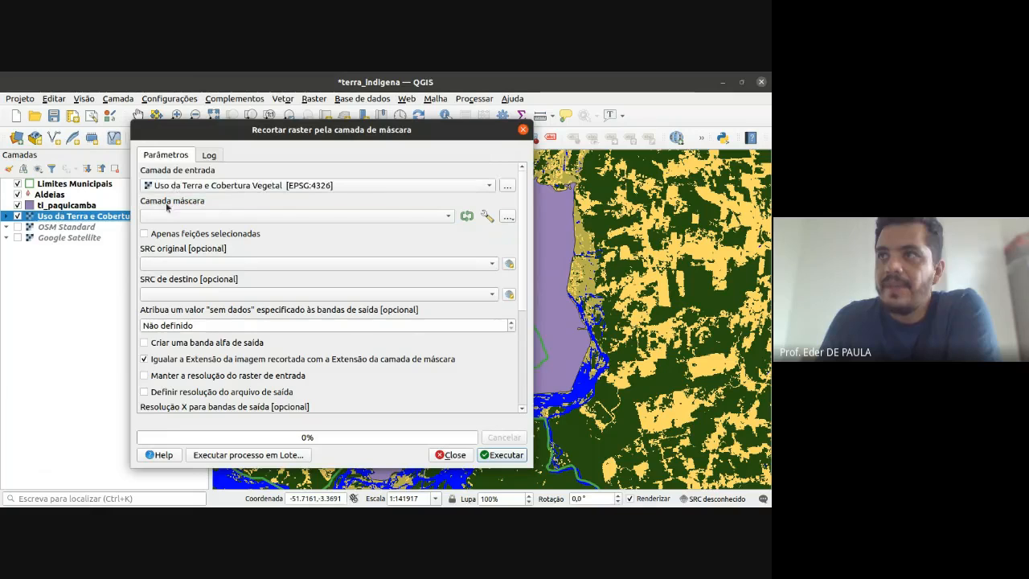
click(229, 217)
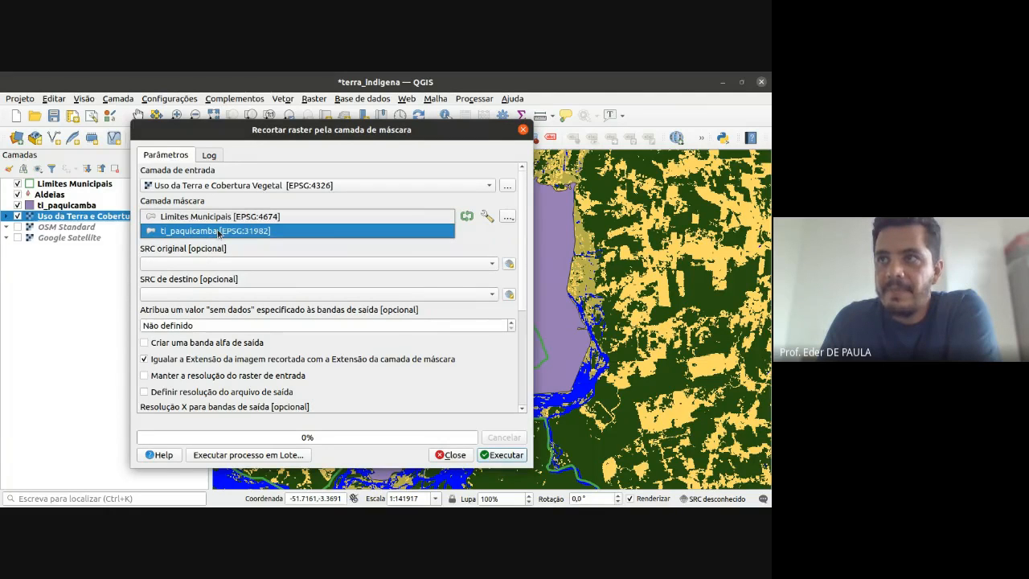
click(218, 232)
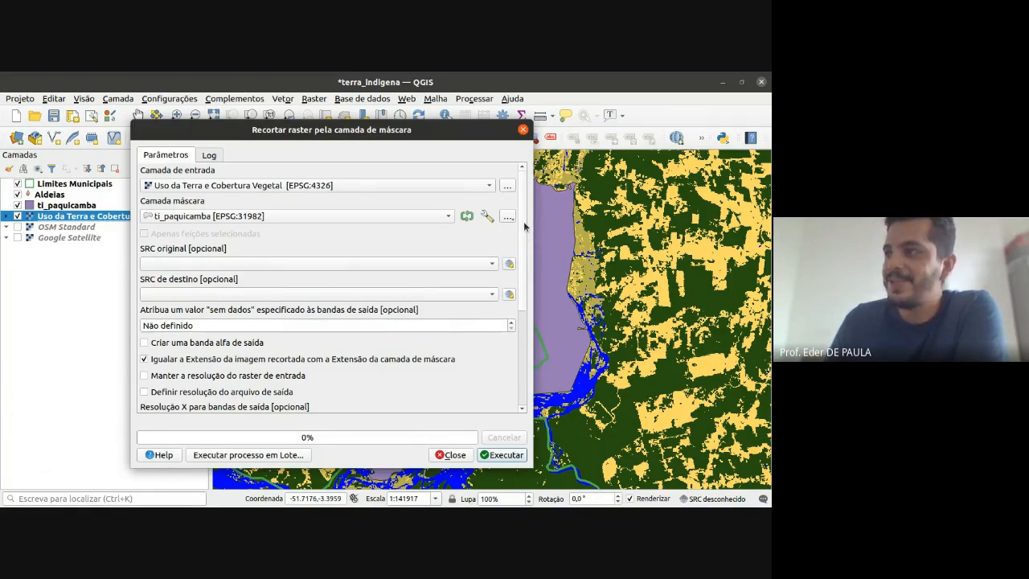
- Set the clip's target coordinate reference system to SIRGAS 2000 / UTM zone 22S (EPSG:31982)
drag(523, 224, 524, 247)
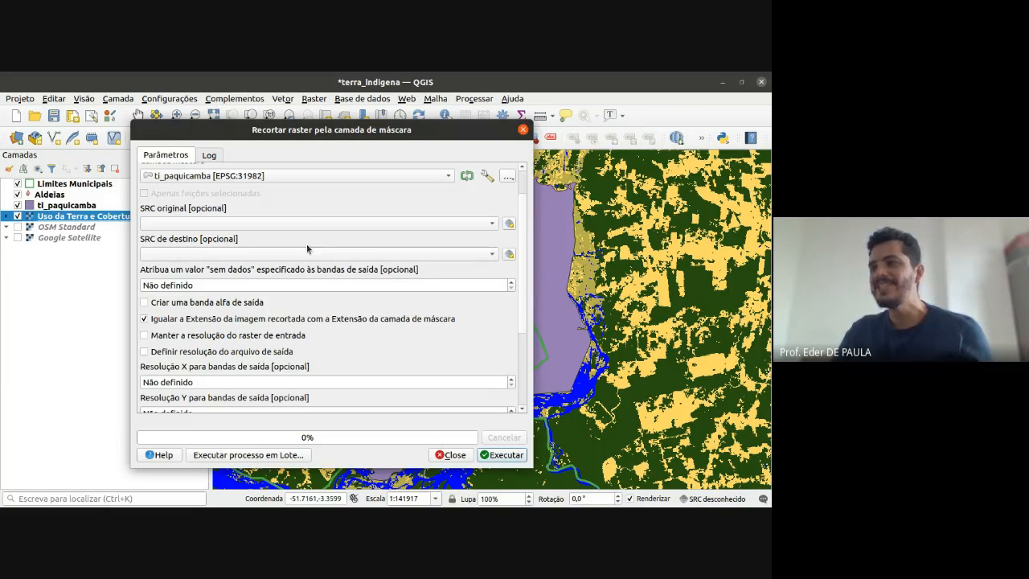
click(354, 255)
click(360, 235)
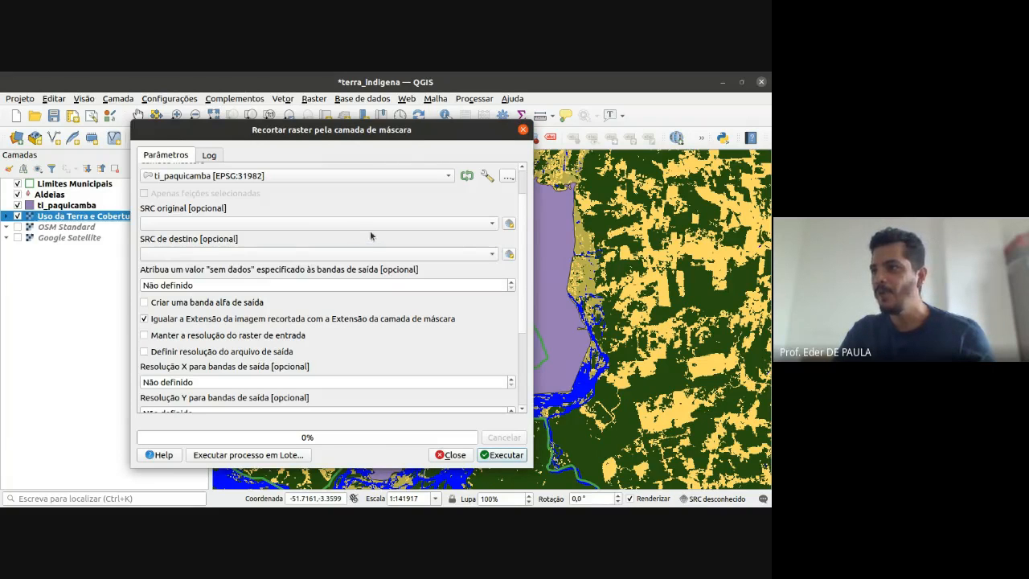
click(508, 254)
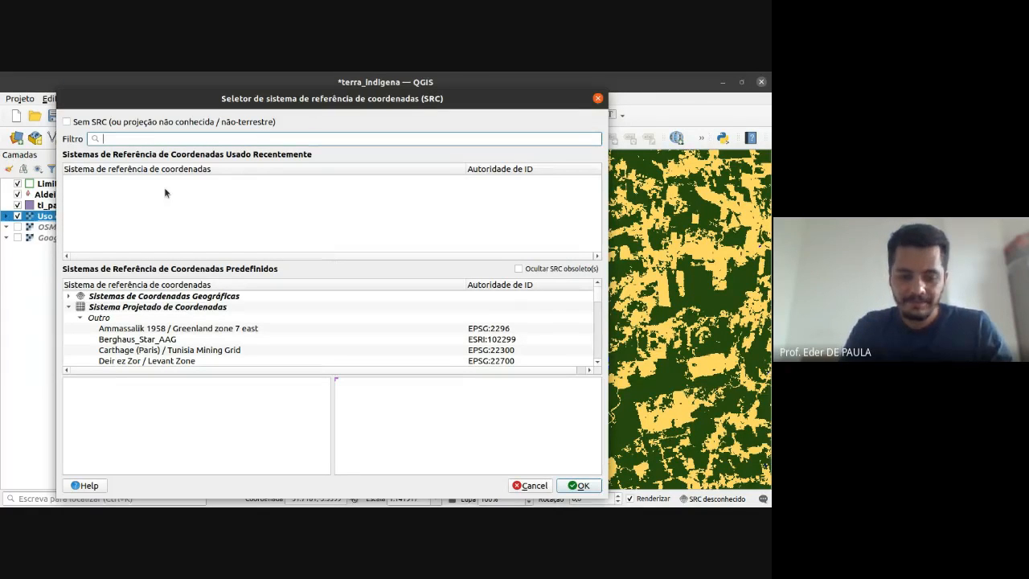
text(sirha)
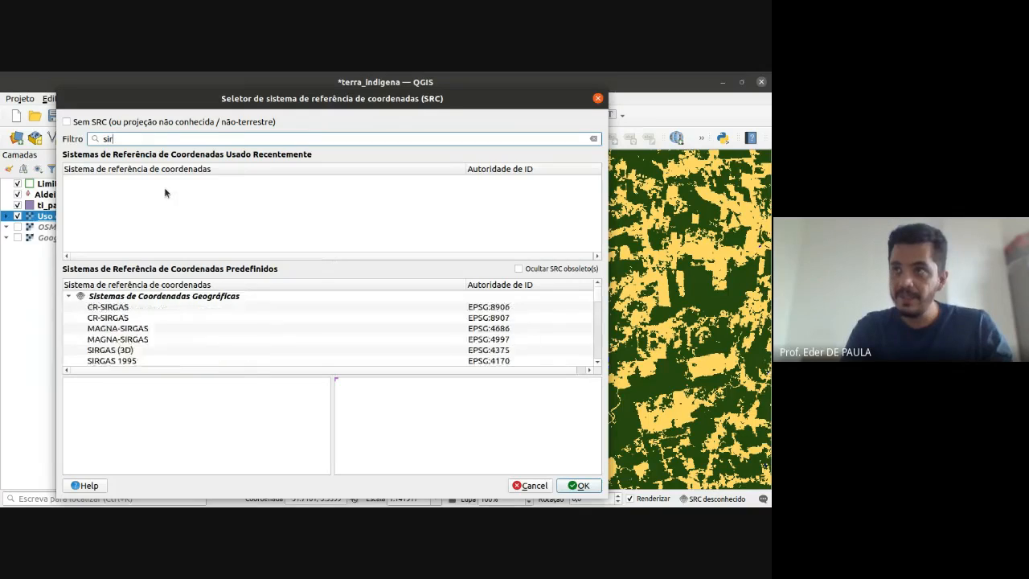
key(BackSpace)
key(BackSpace)
text(gas )
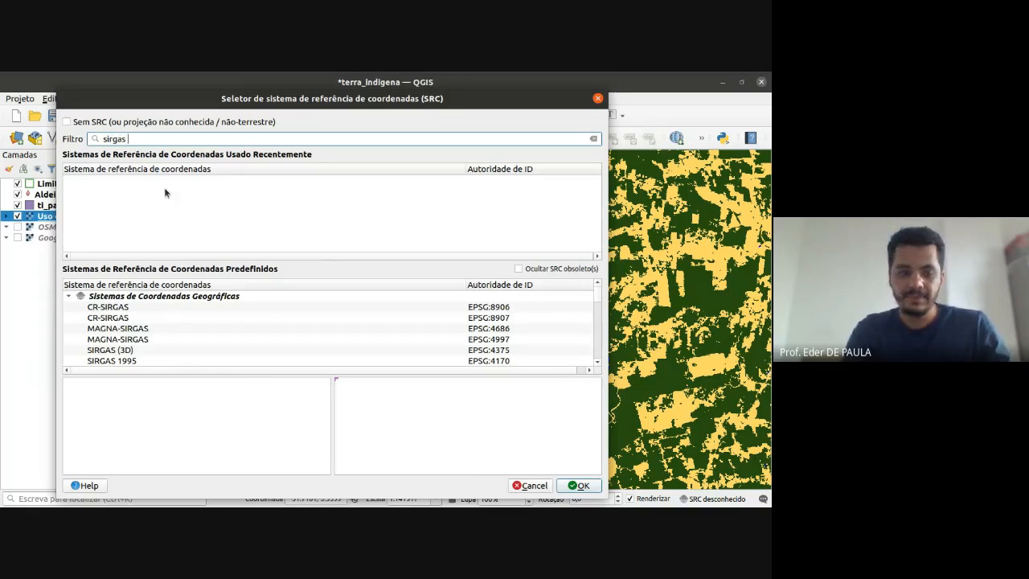
text(200)
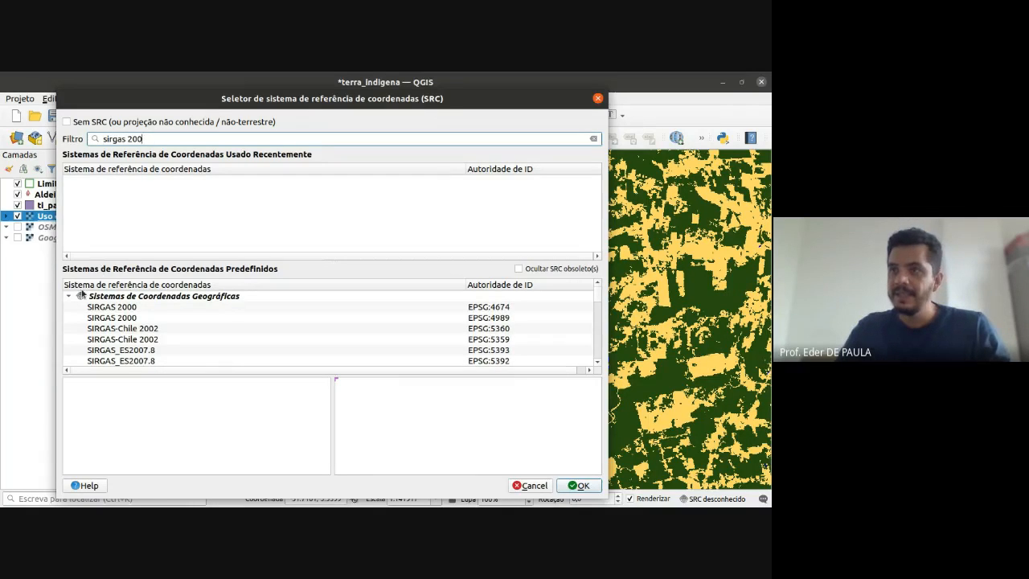
click(69, 297)
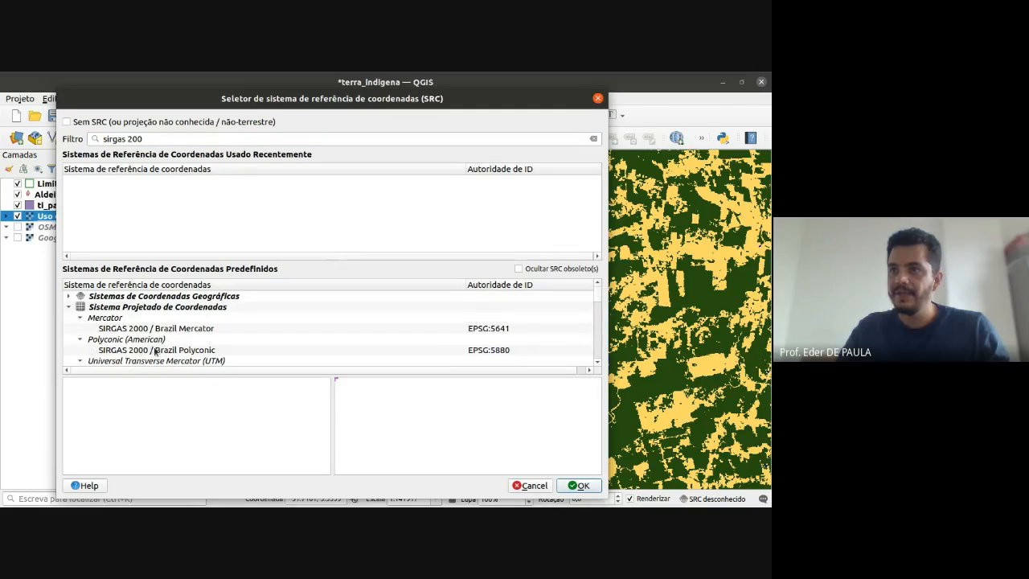
click(80, 339)
click(79, 317)
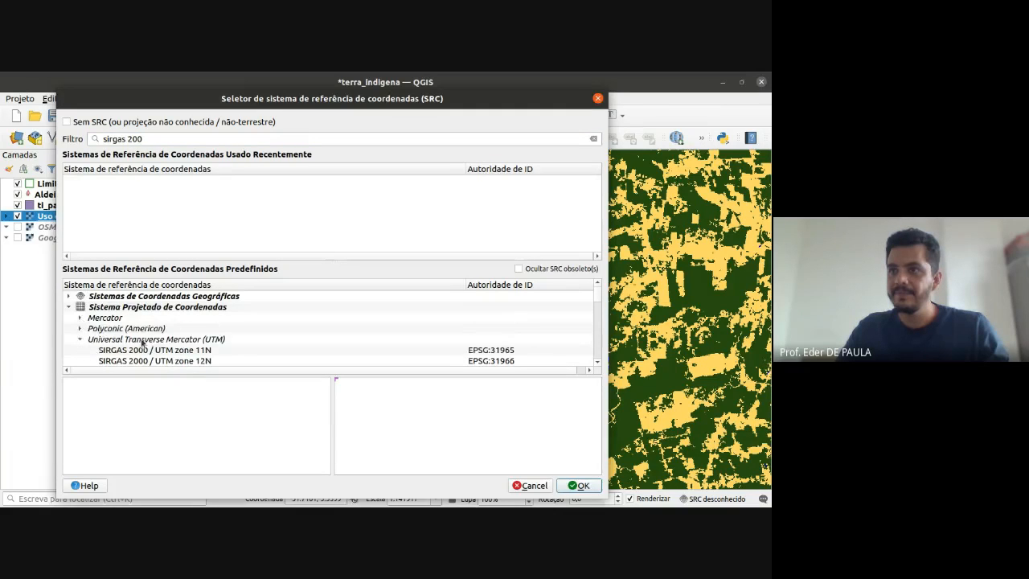
scroll(152, 343, down, 6)
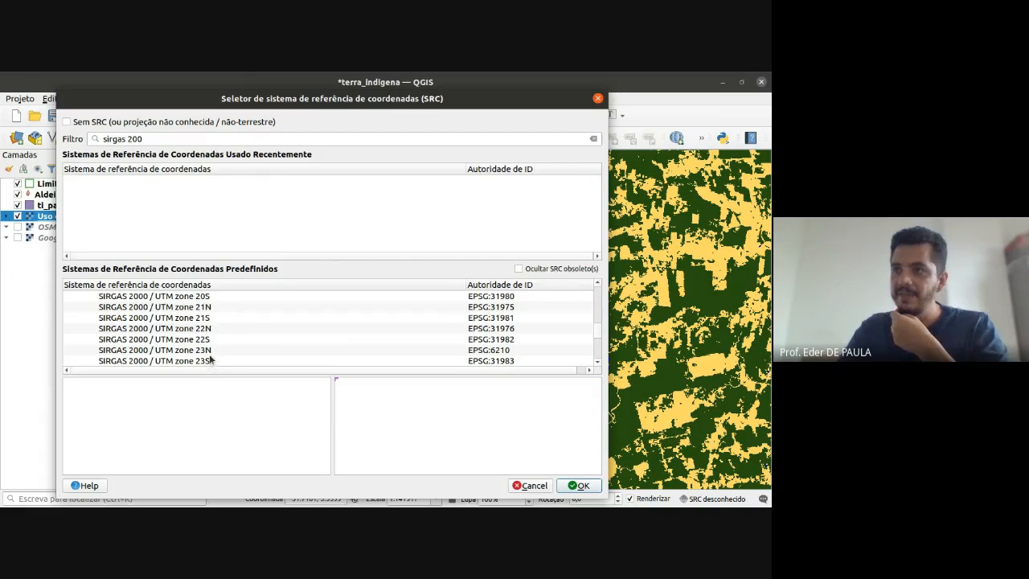
click(201, 340)
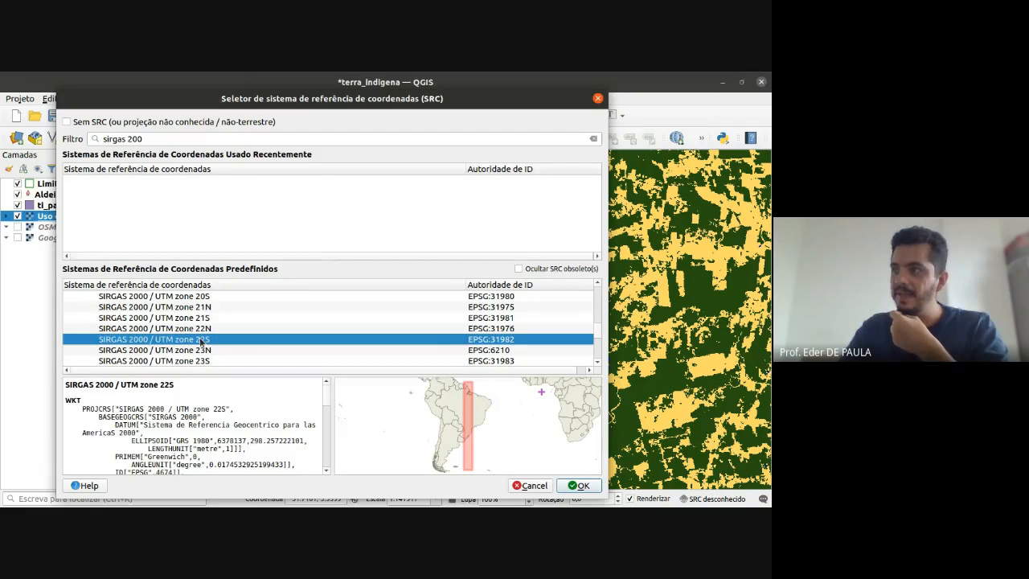
double_click(201, 340)
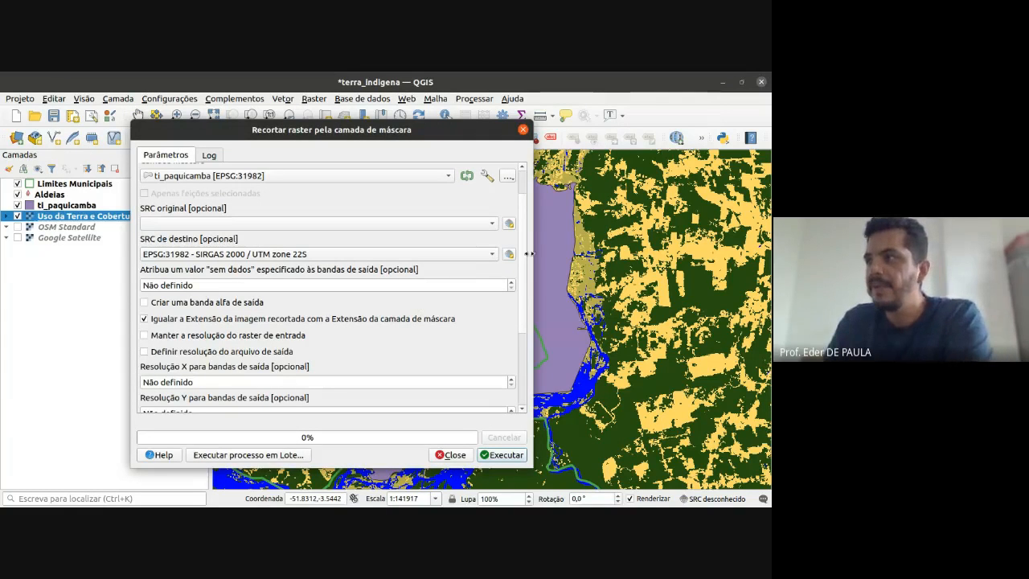
- Run the raster clip with the output saved to a temporary file, and close the tool
drag(525, 220, 525, 298)
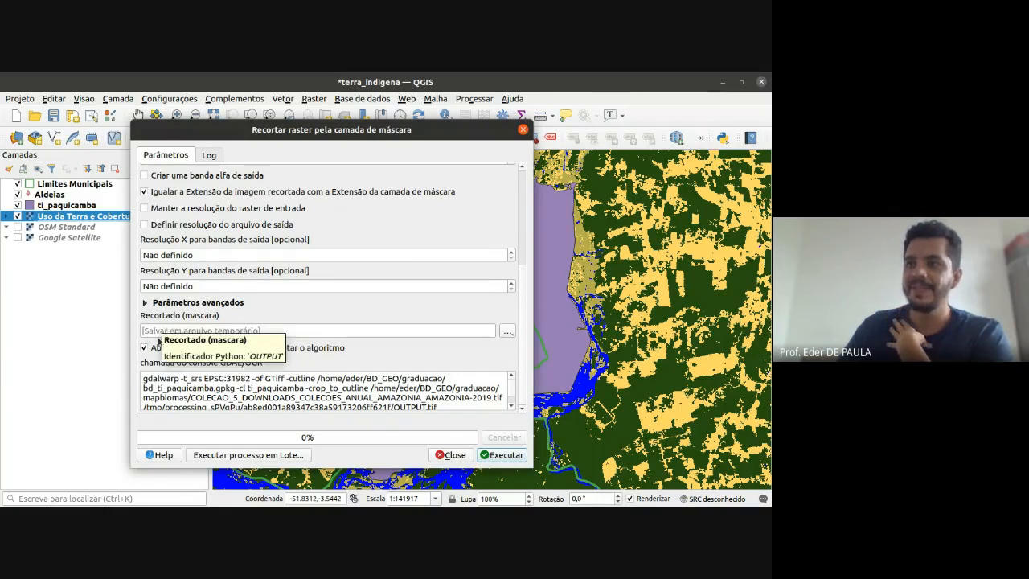
click(159, 331)
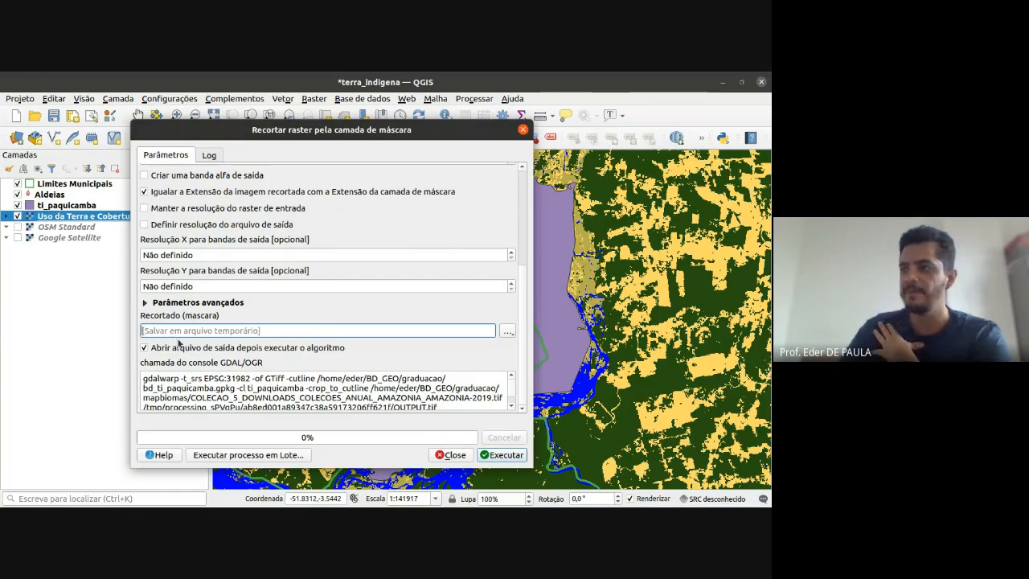
click(504, 455)
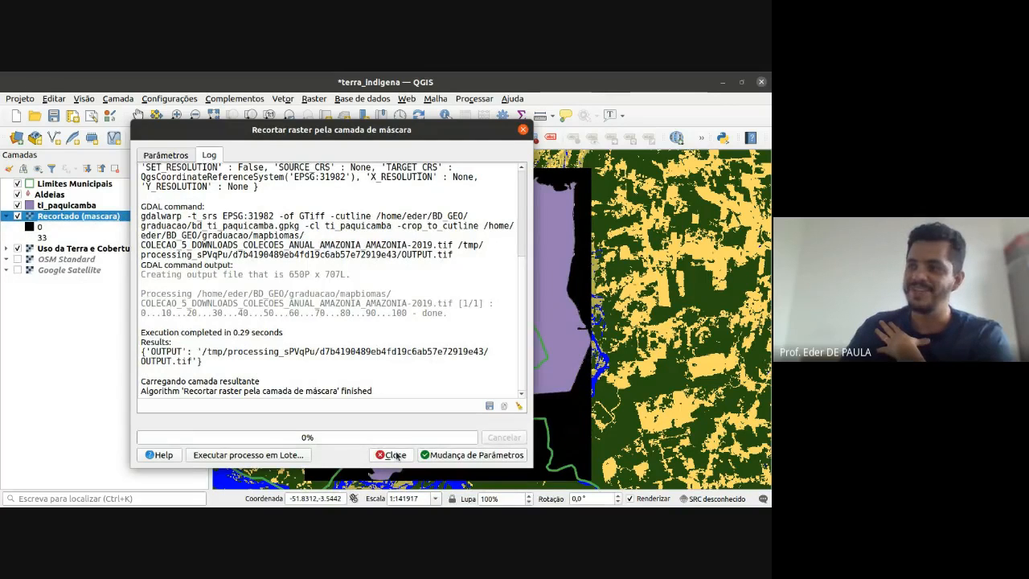
click(394, 455)
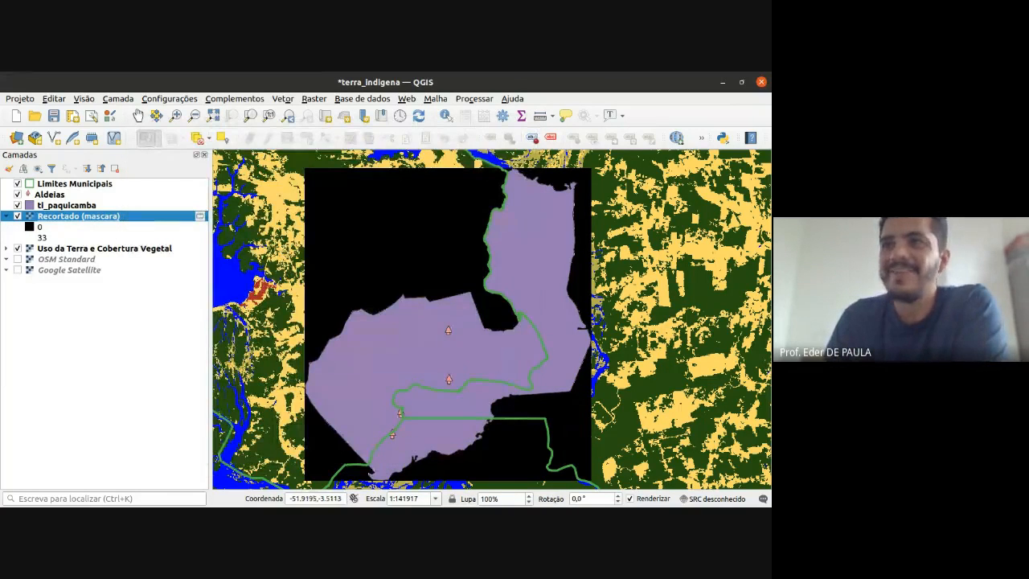
scroll(455, 299, down, 1)
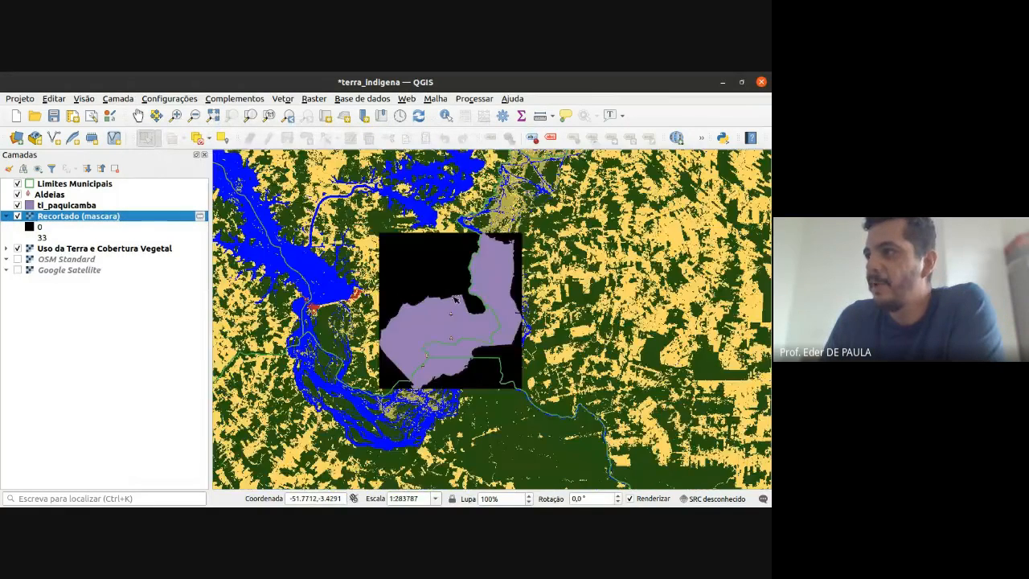
scroll(455, 299, down, 4)
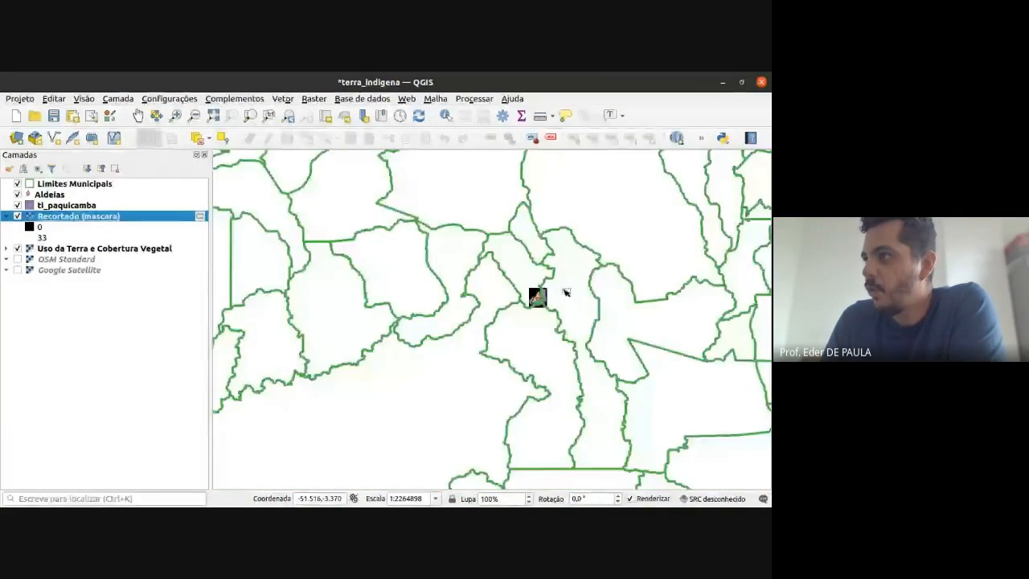
scroll(641, 281, down, 2)
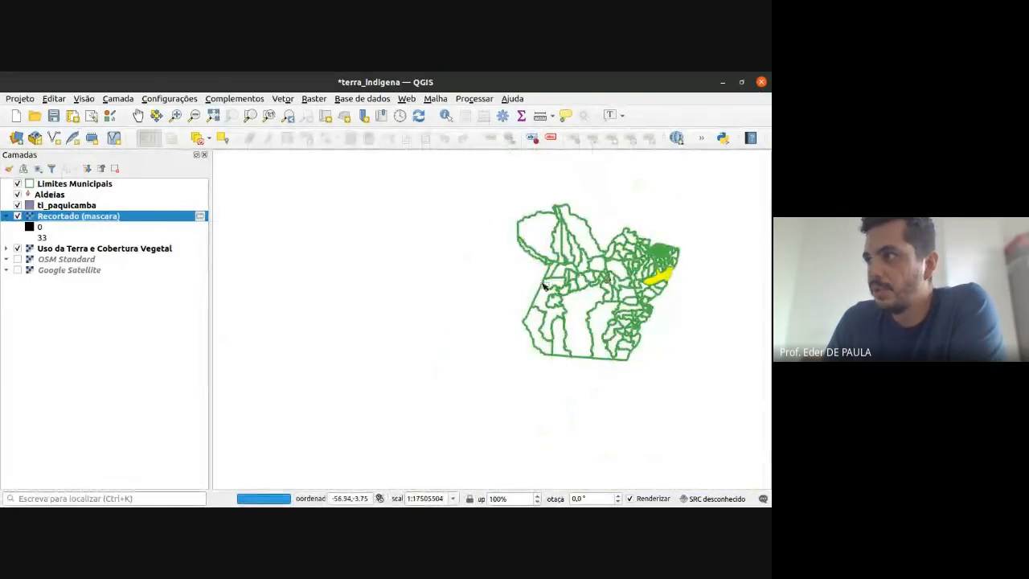
drag(543, 283, 465, 331)
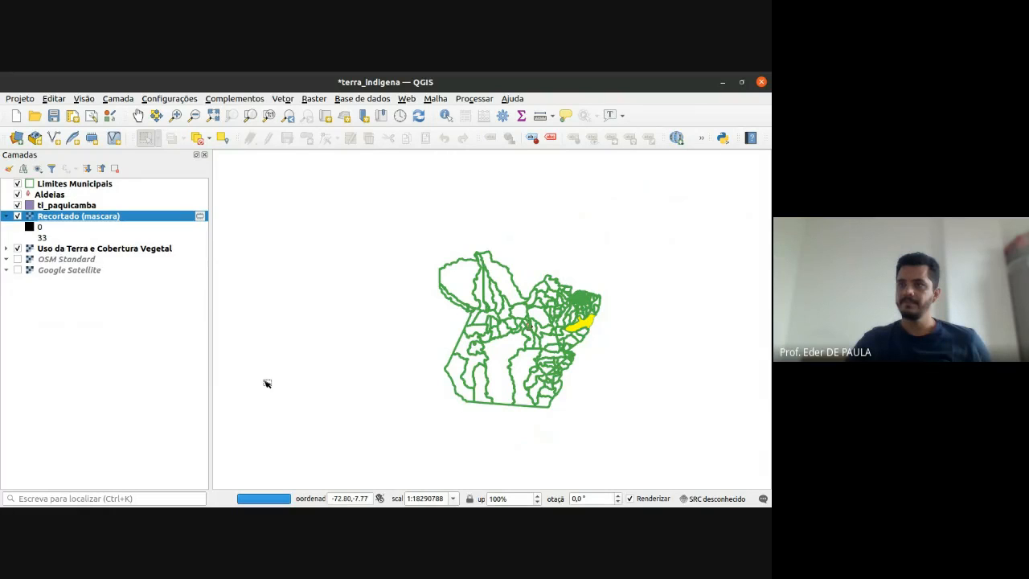
right_click(68, 217)
click(46, 424)
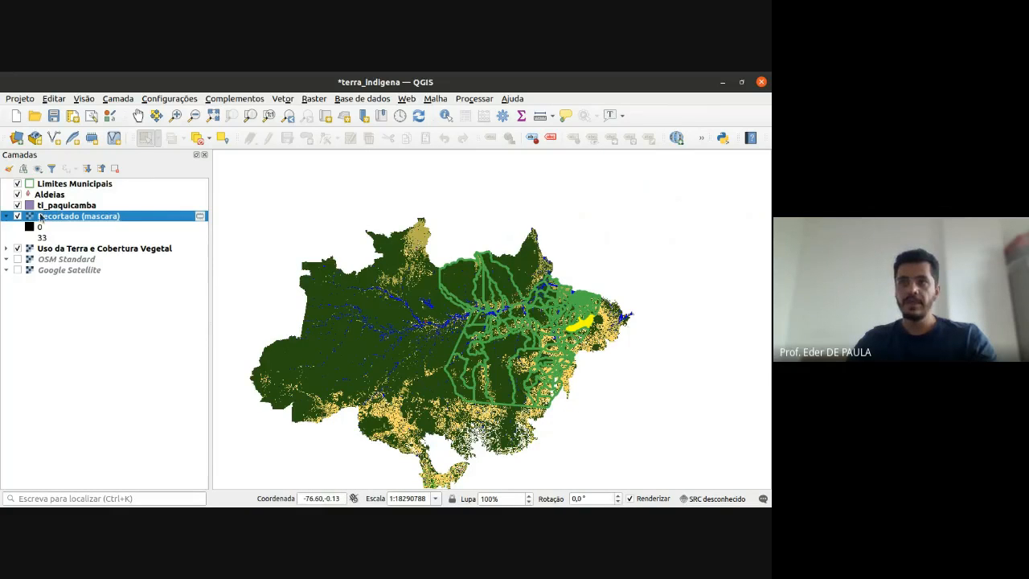
- Hide the Uso da Terra e Cobertura Vegetal raster and zoom the map to the ti_paquicamba layer
click(83, 207)
right_click(82, 207)
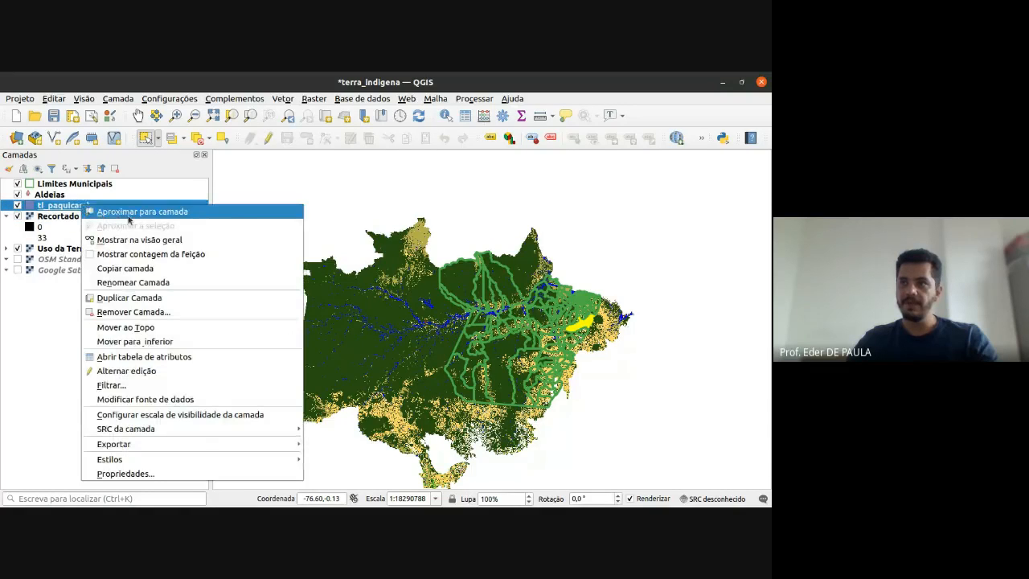
click(15, 251)
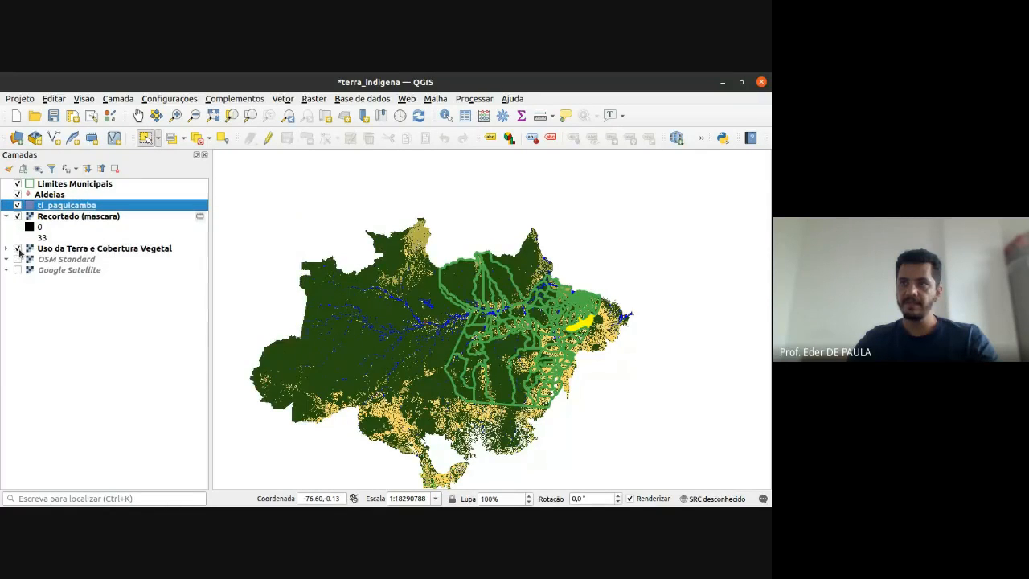
click(17, 249)
right_click(66, 208)
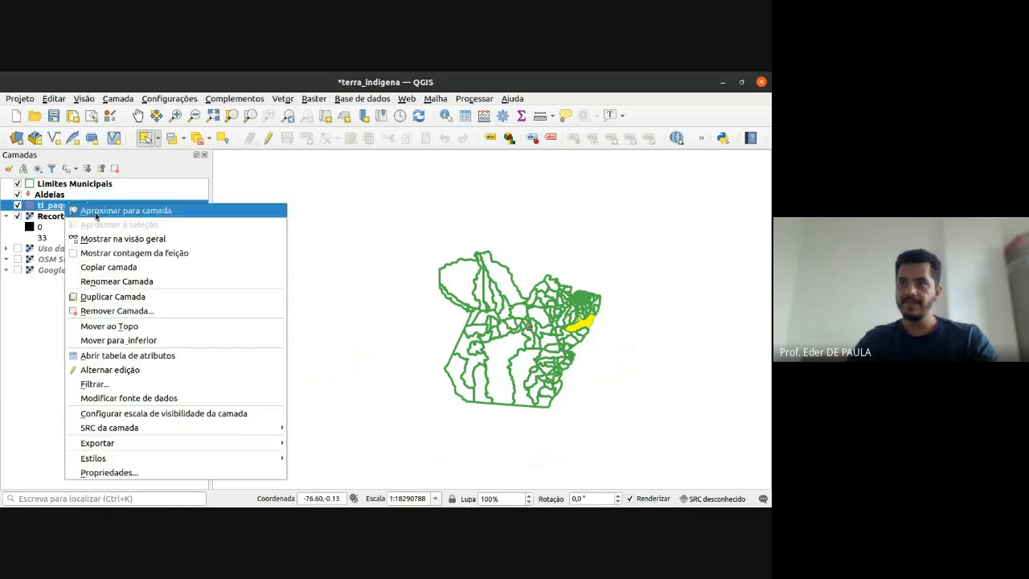
click(128, 212)
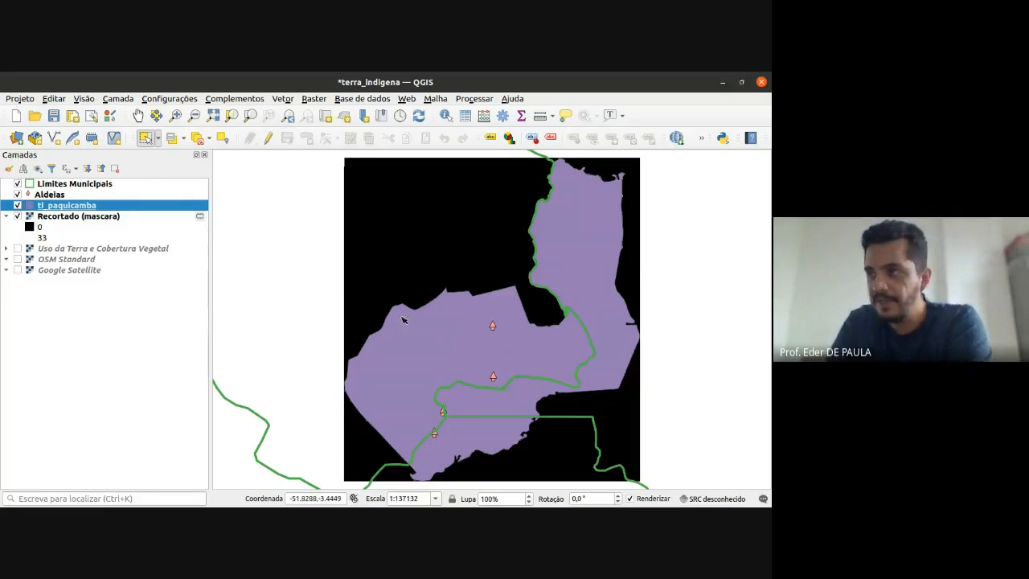
- Hide the ti_paquicamba polygon and make the Uso da Terra e Cobertura Vegetal raster visible again
click(92, 249)
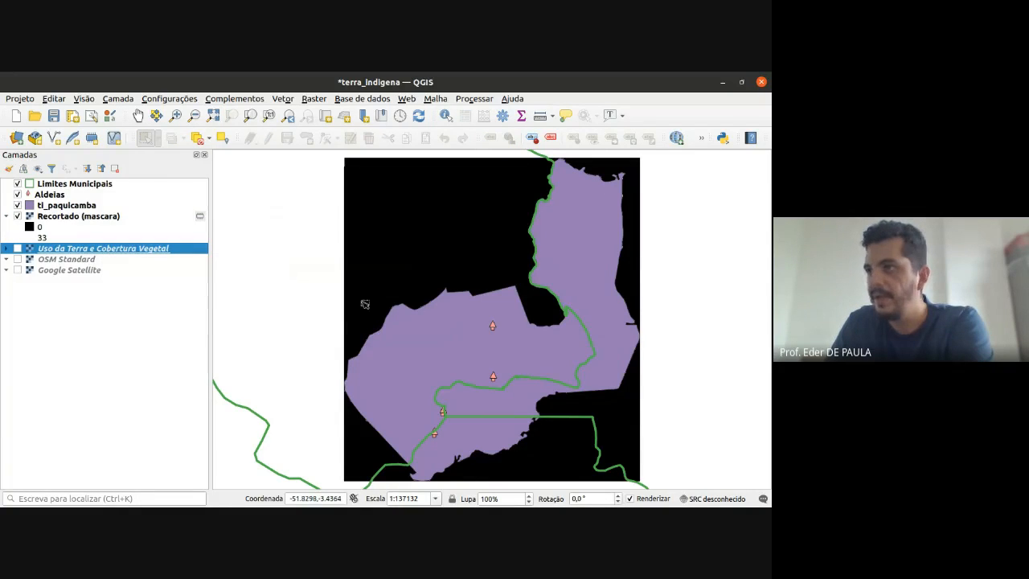
click(18, 206)
click(18, 205)
click(17, 206)
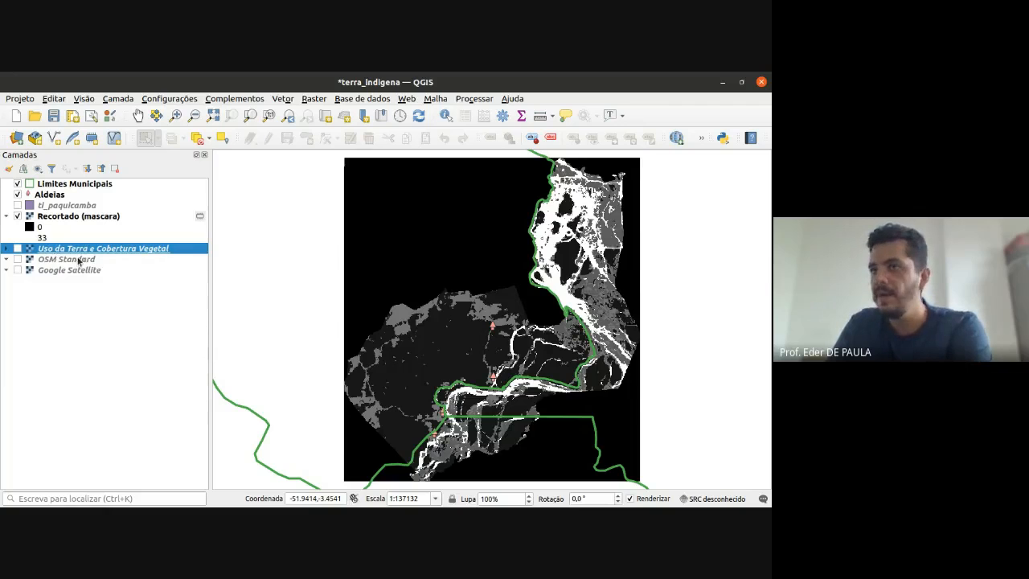
click(17, 248)
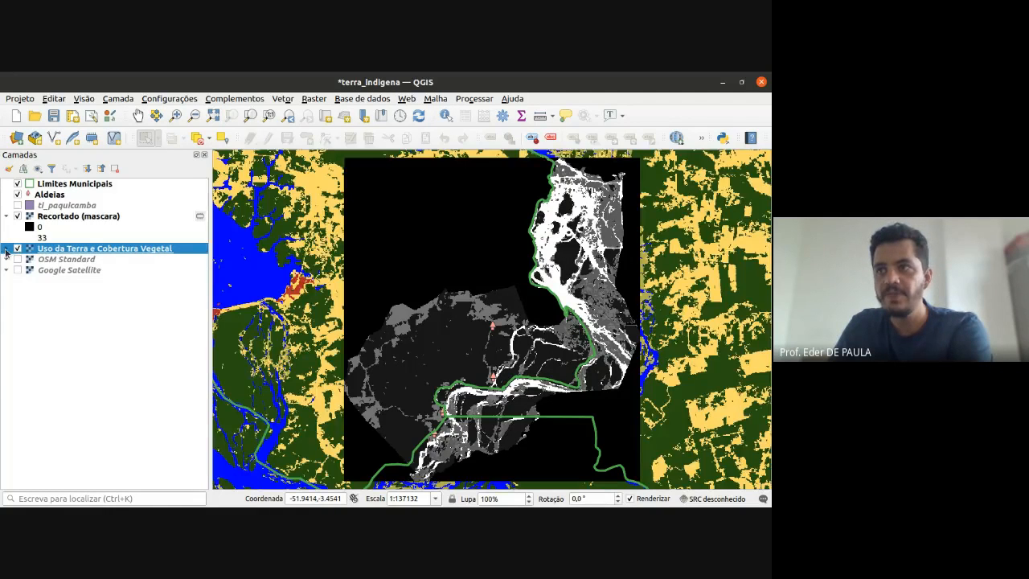
click(7, 248)
click(7, 248)
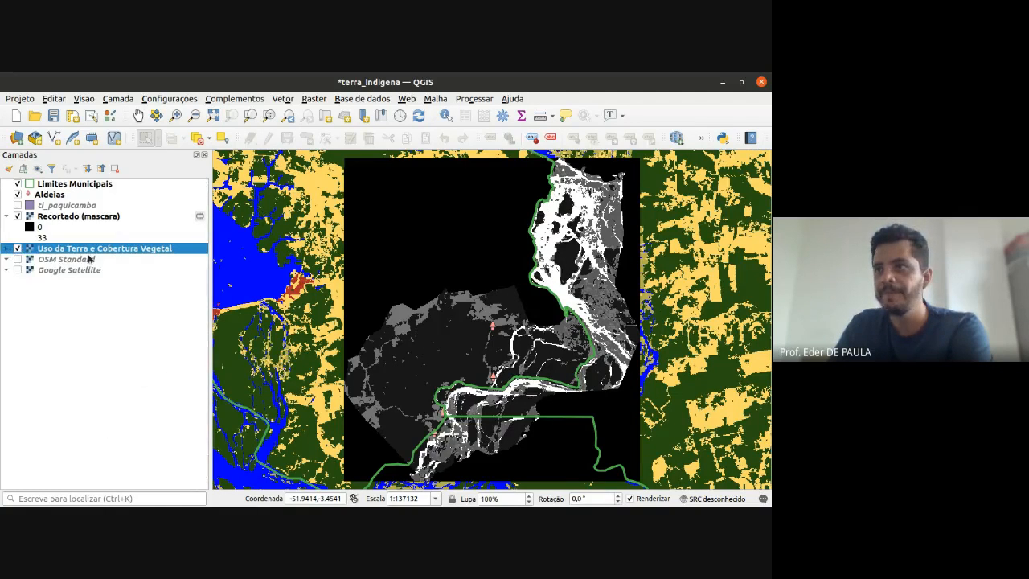
- Copy the style of Uso da Terra e Cobertura Vegetal and paste it onto the clipped raster Recortado (mascara)
right_click(119, 252)
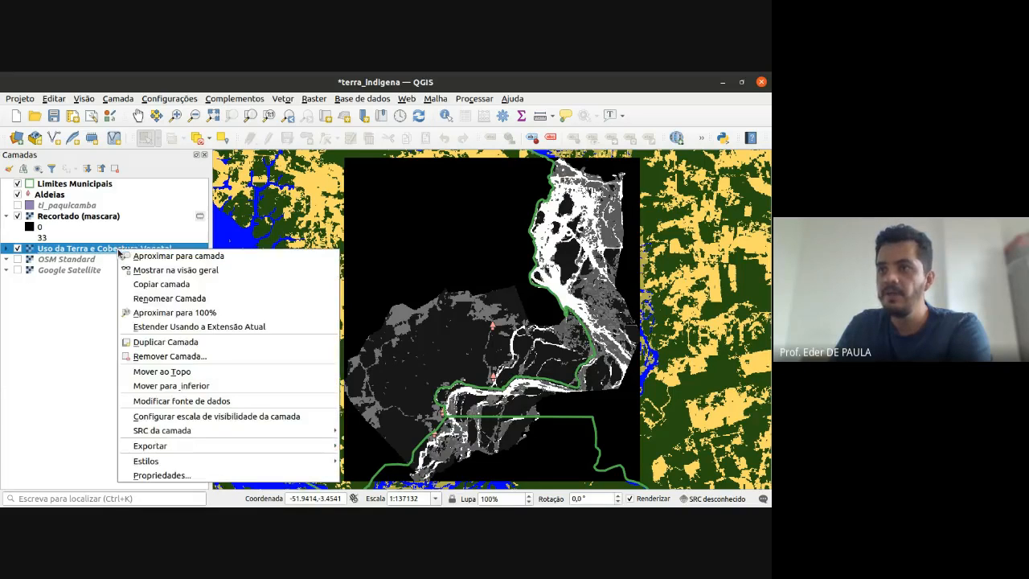
mouse_move(261, 464)
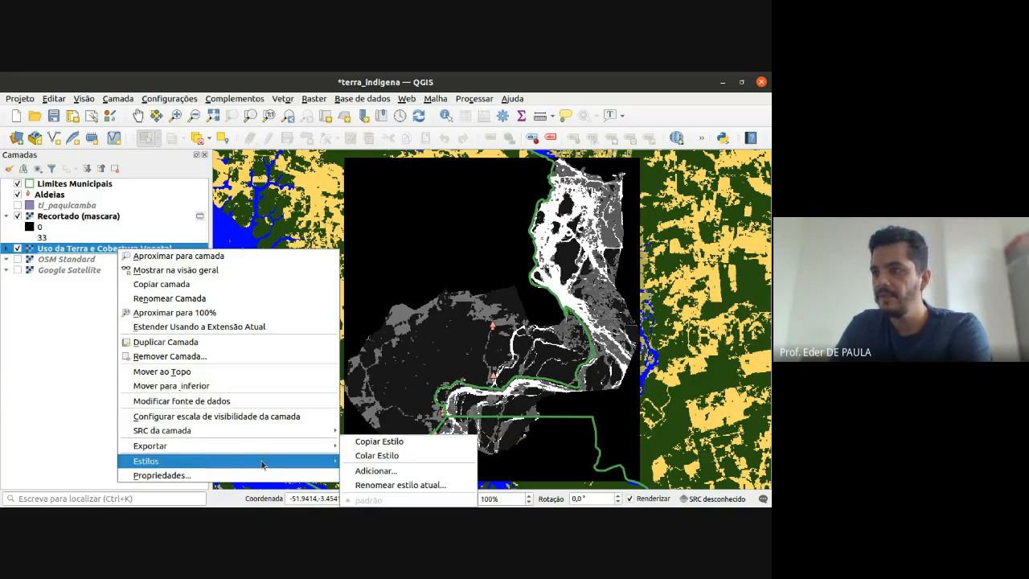
click(394, 442)
click(69, 217)
right_click(69, 217)
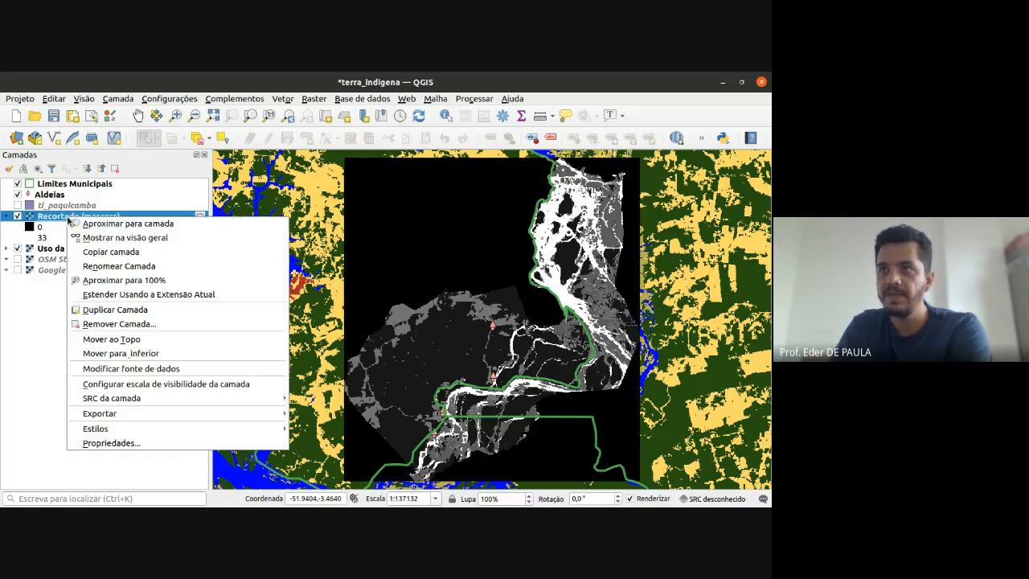
mouse_move(196, 432)
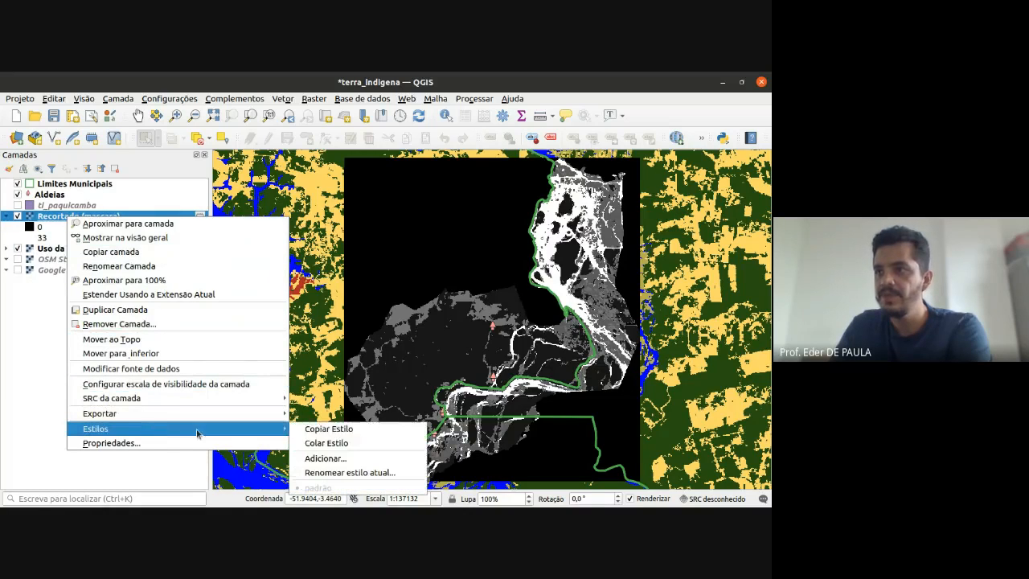
click(350, 443)
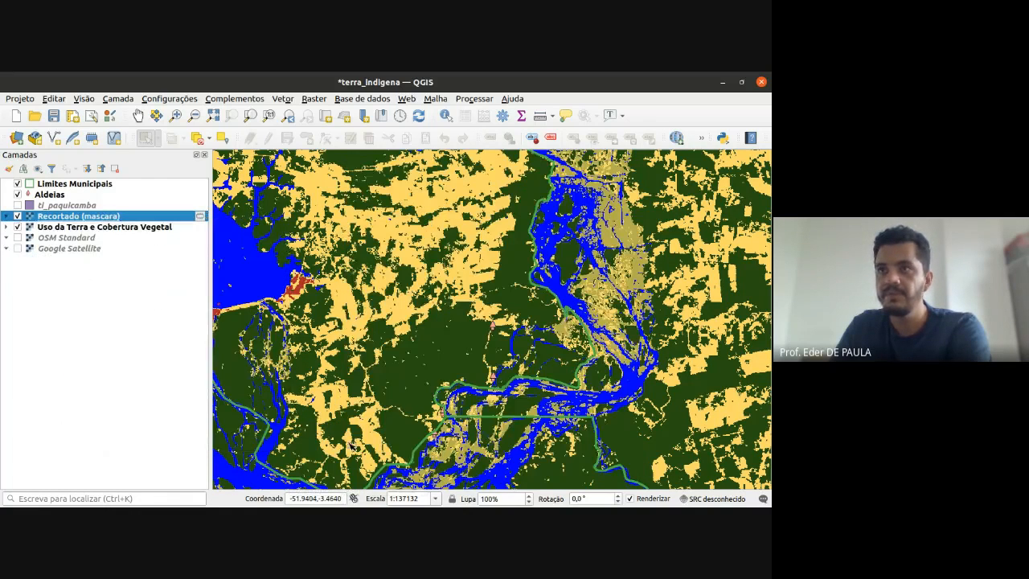
- Hide the full Uso da Terra e Cobertura Vegetal raster and leave its legend collapsed
click(16, 228)
click(6, 228)
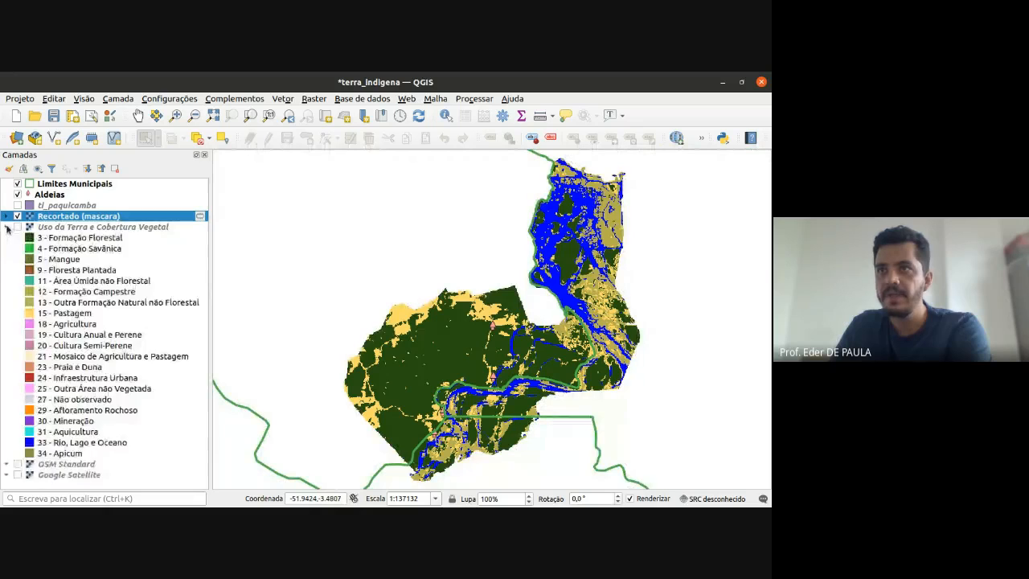
click(7, 228)
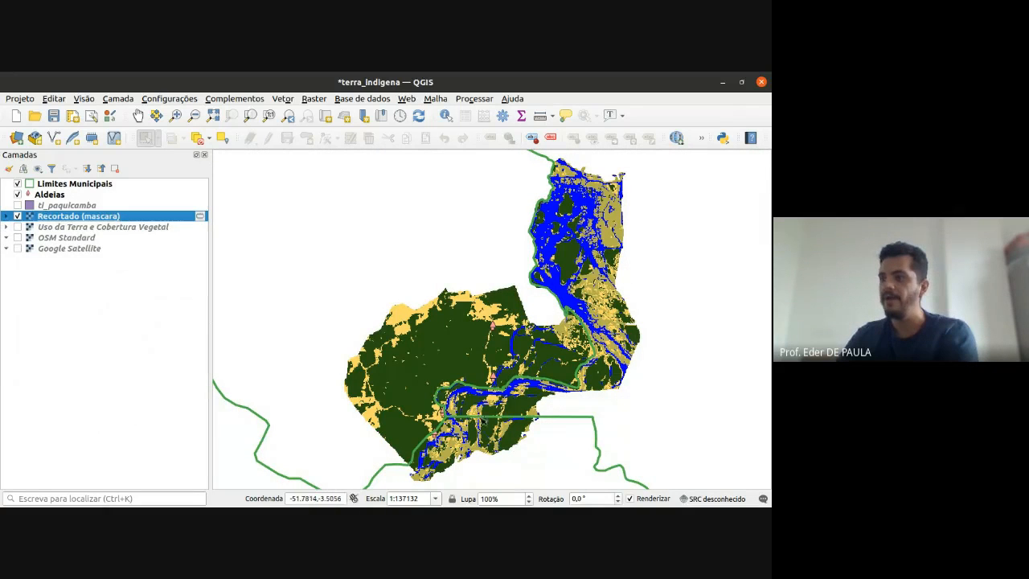
drag(508, 384, 463, 372)
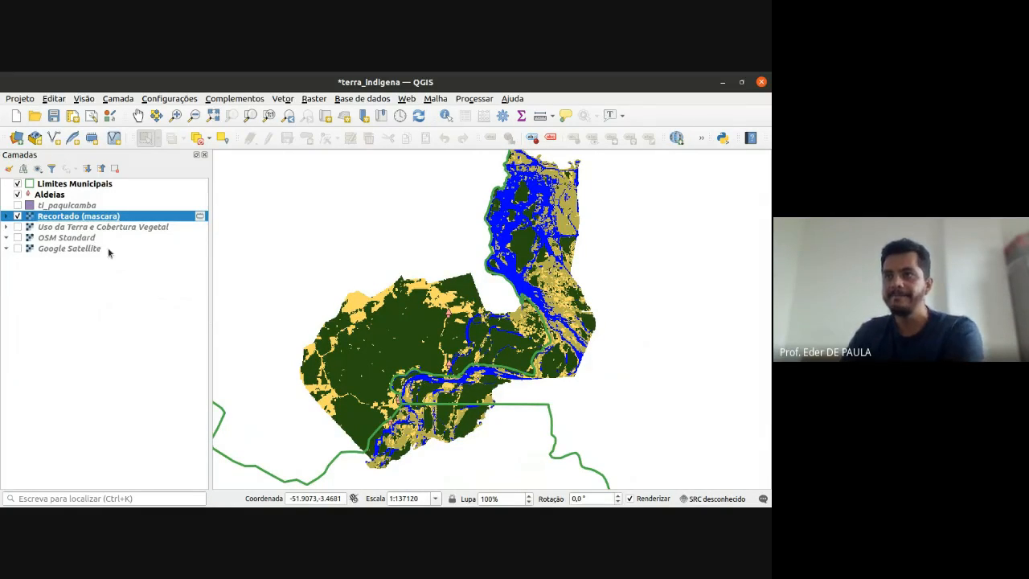
- Start exporting the temporary Recortado (mascara) raster as raw data in GeoTIFF format
mouse_move(111, 254)
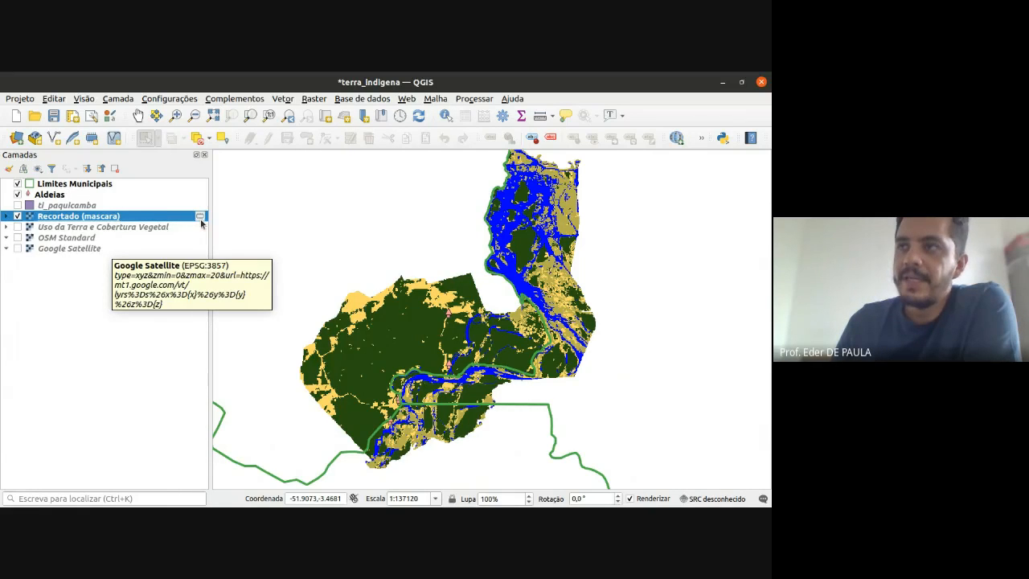
mouse_move(202, 218)
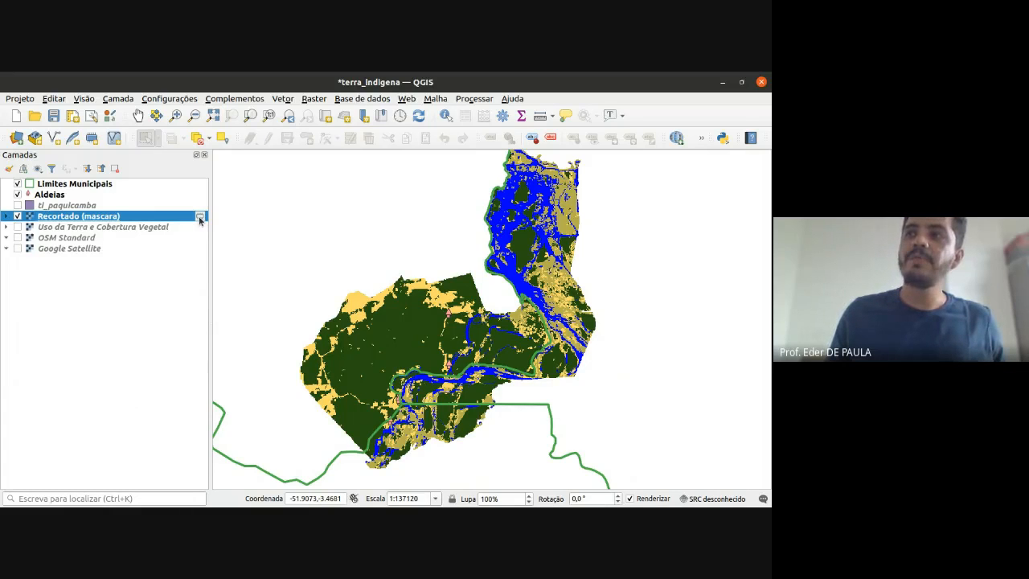
right_click(200, 220)
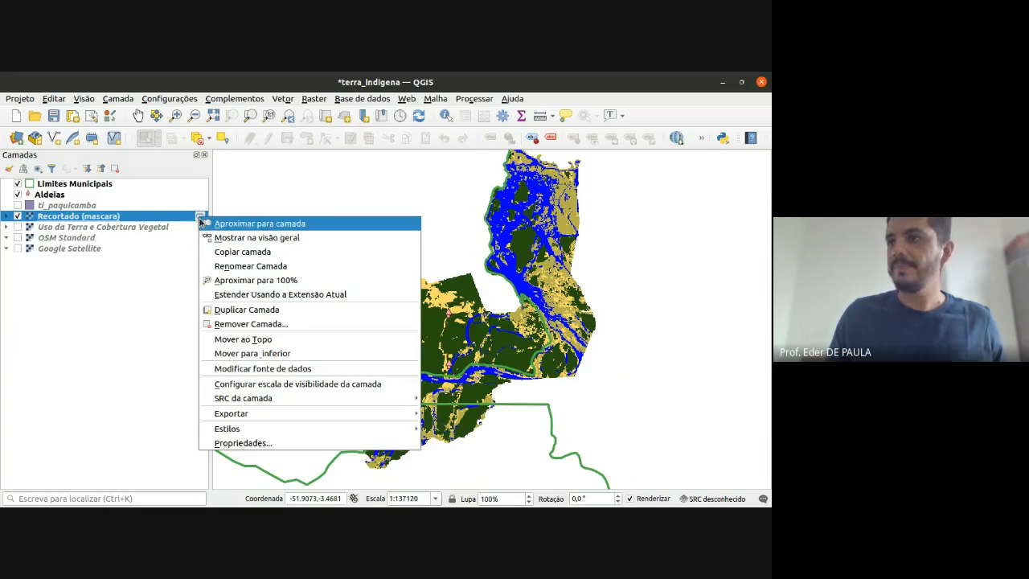
mouse_move(290, 411)
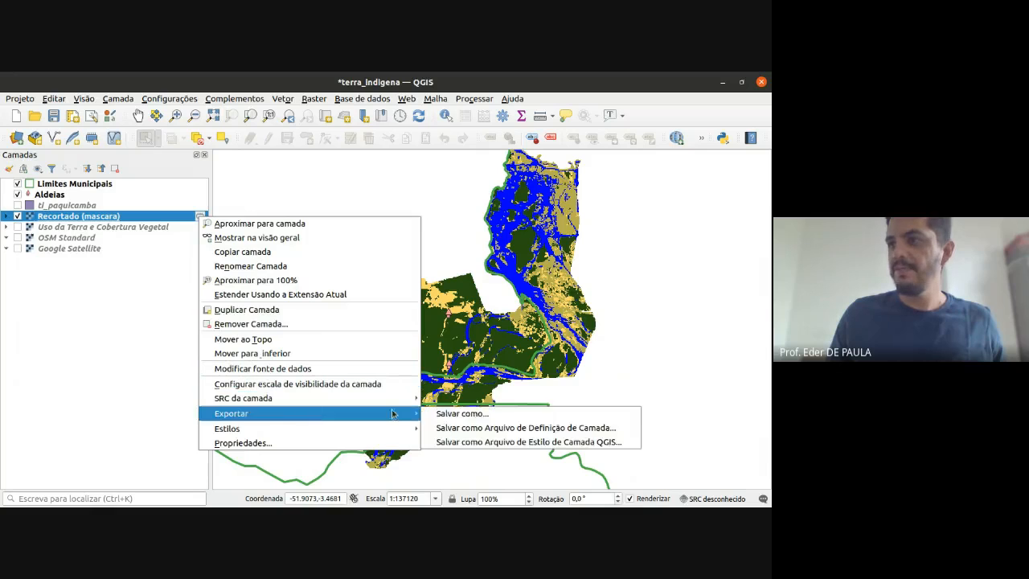
click(512, 418)
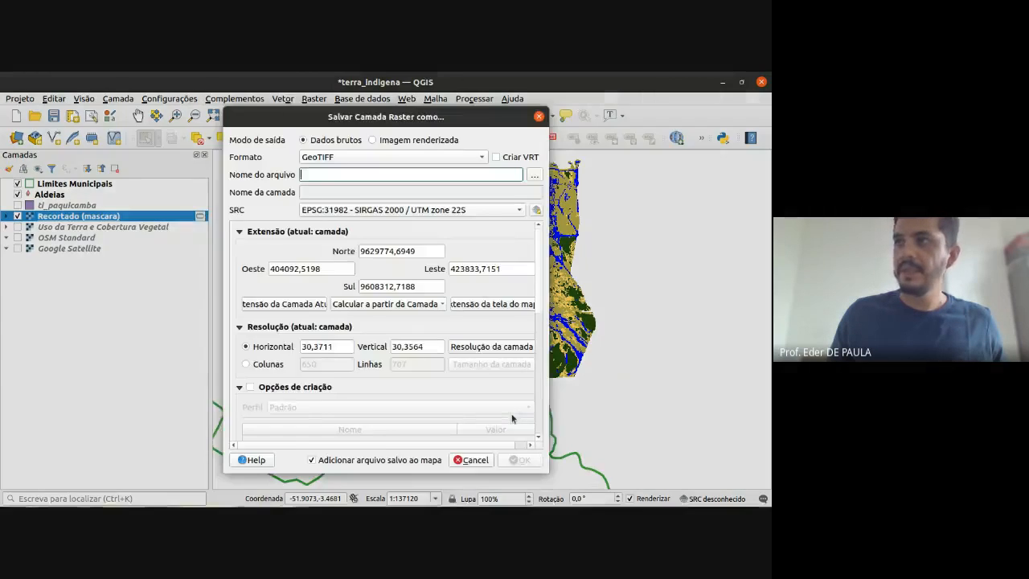
click(353, 156)
click(354, 81)
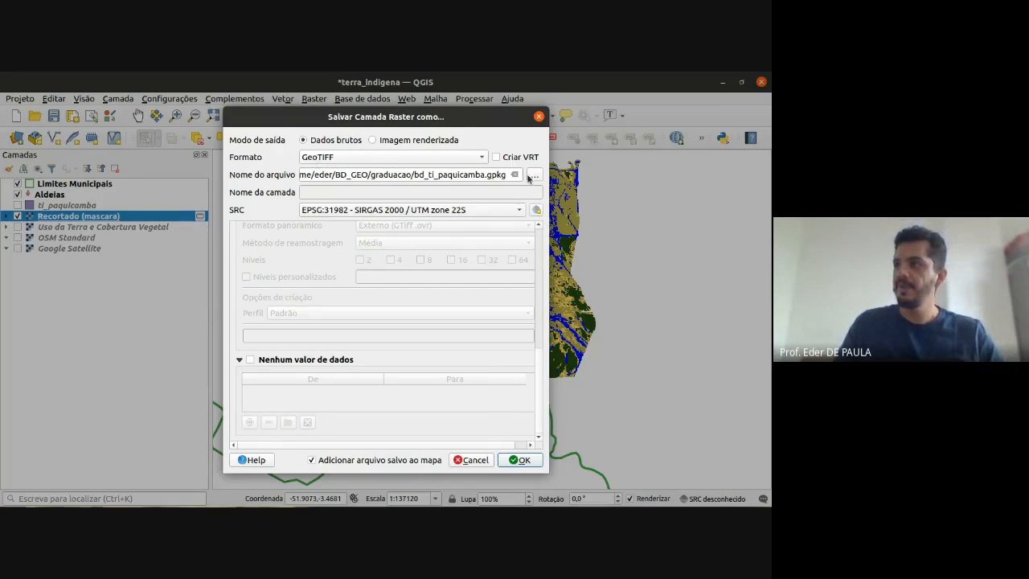
- Choose the graduacao/imagem folder as the export destination and name the output file uso_terra_ti_paquicamba
click(534, 175)
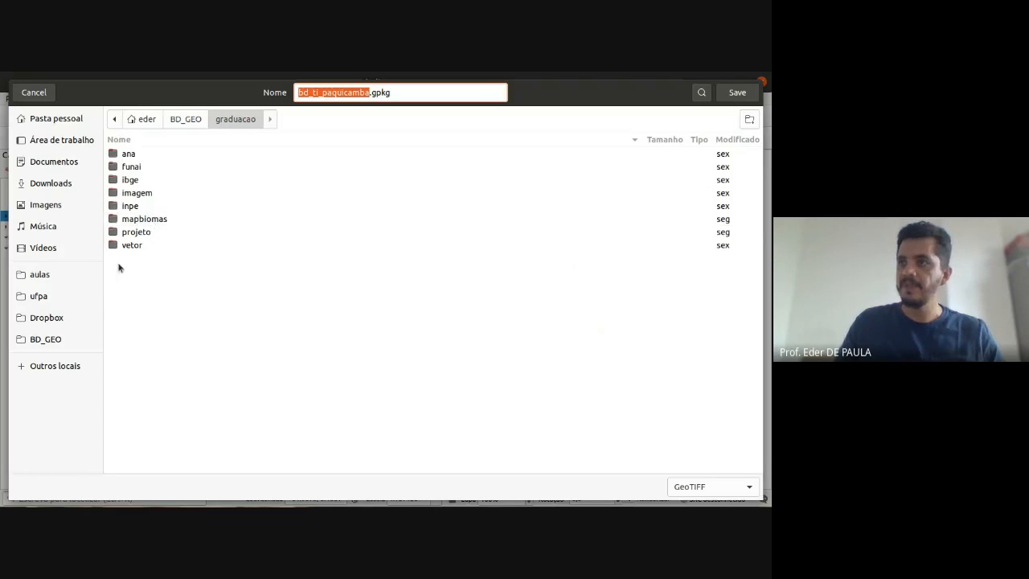
double_click(145, 194)
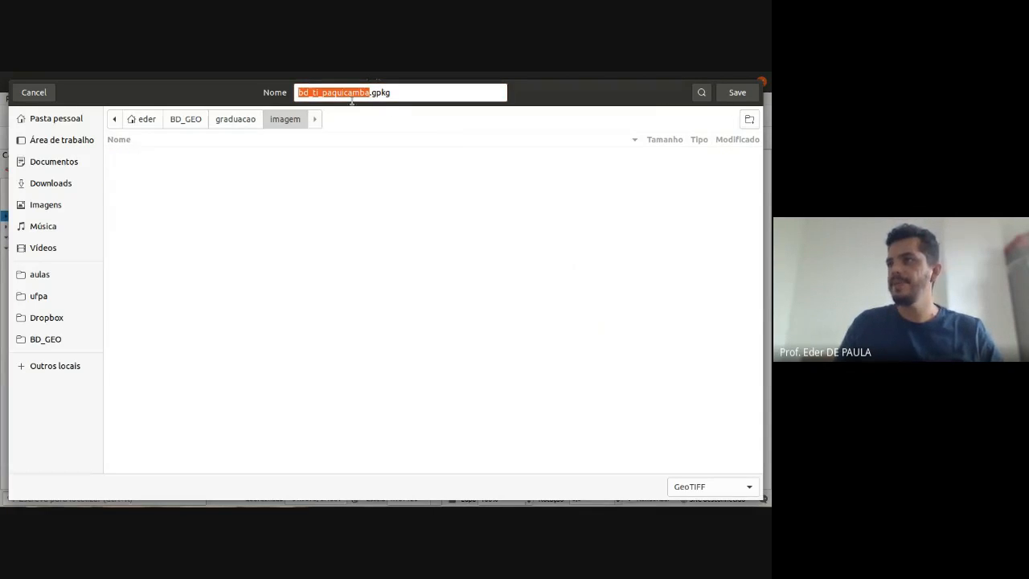
click(348, 93)
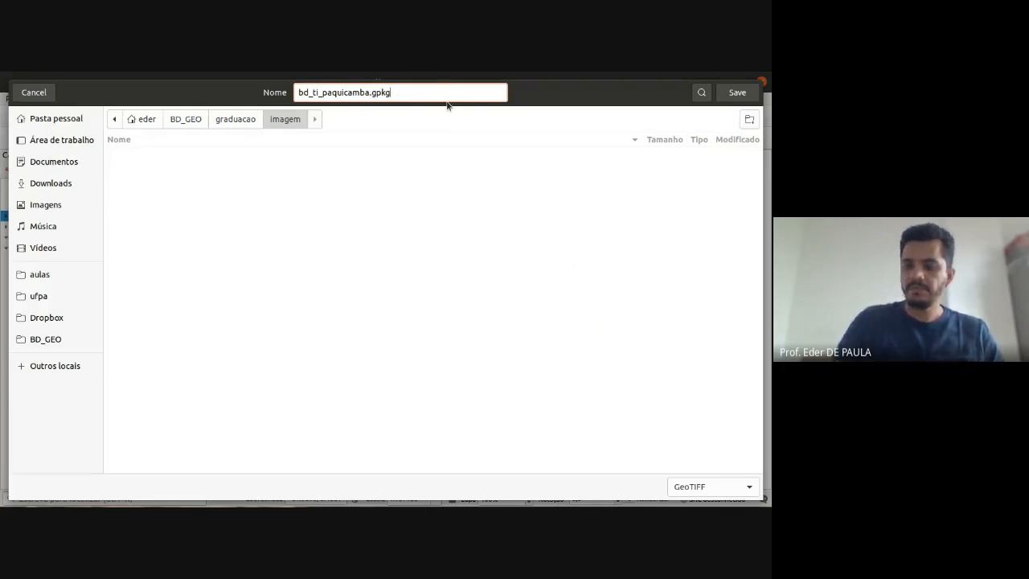
key(BackSpace)
key(BackSpace)
key(BackSpace)
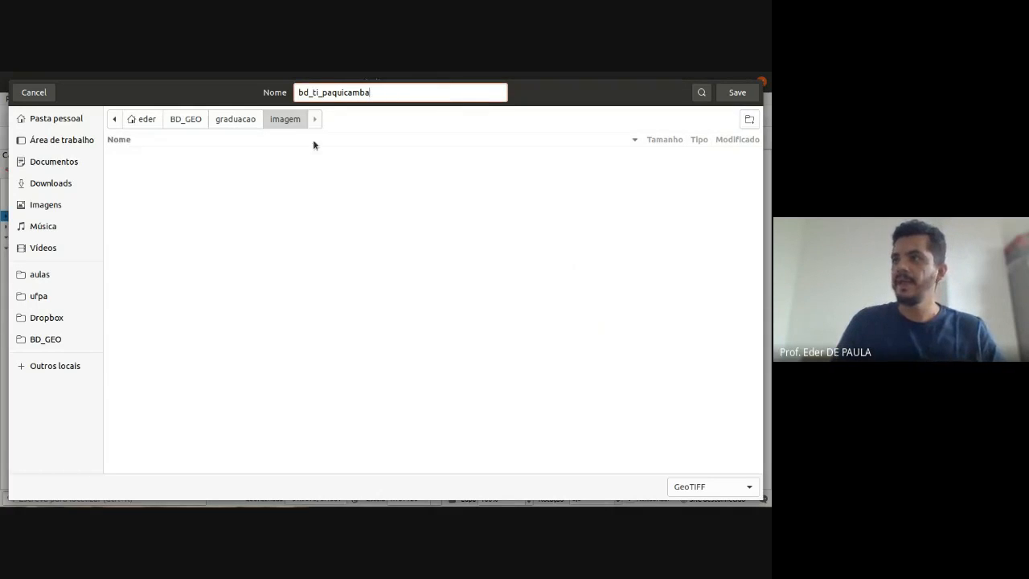
drag(312, 92, 292, 92)
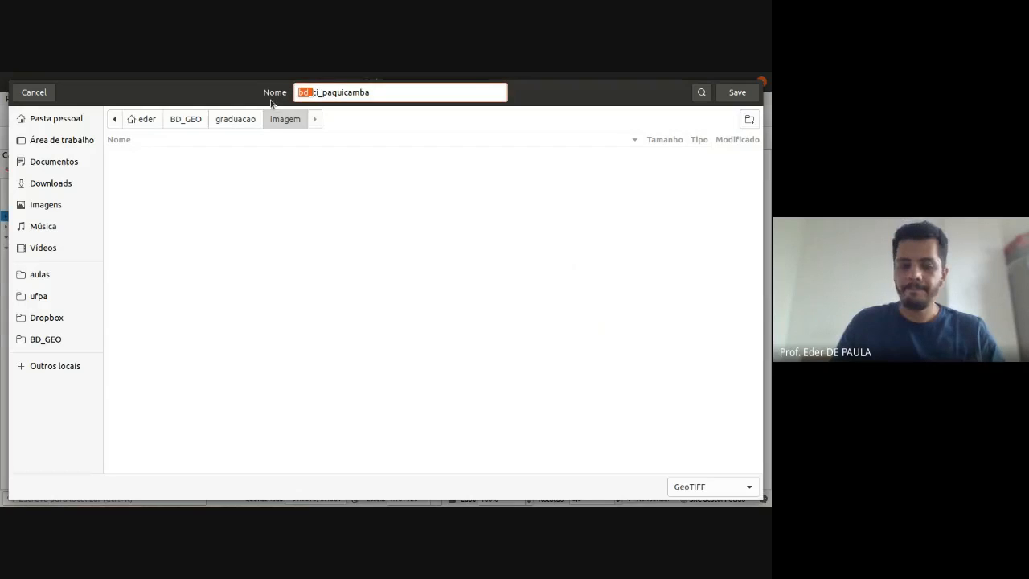
text(uso)
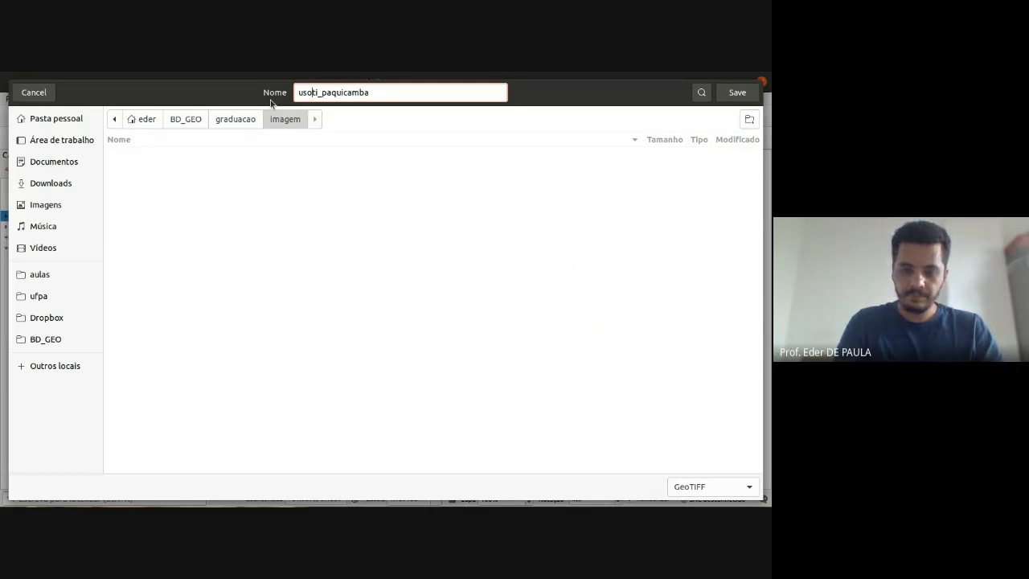
text(_terr)
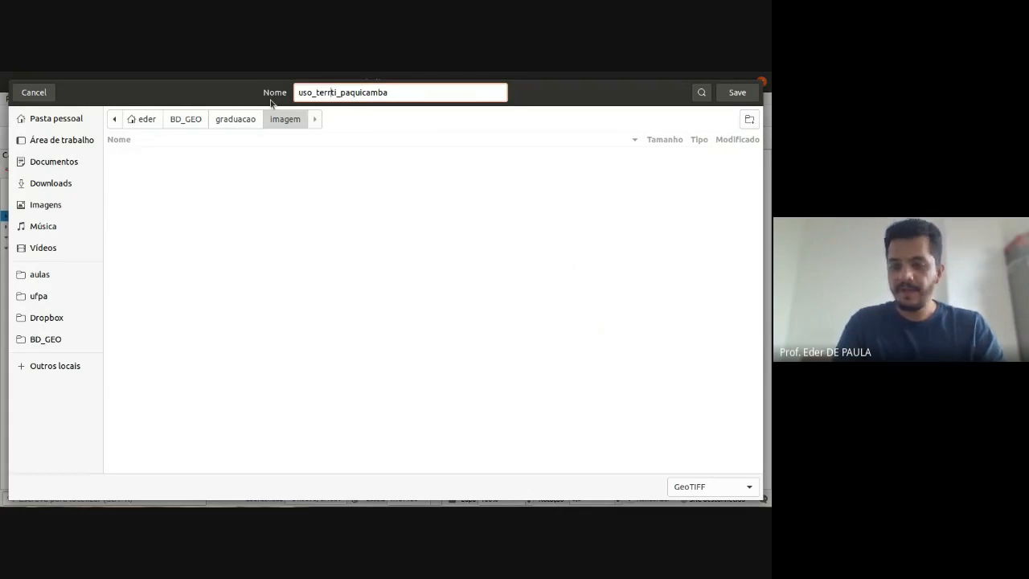
text(a_)
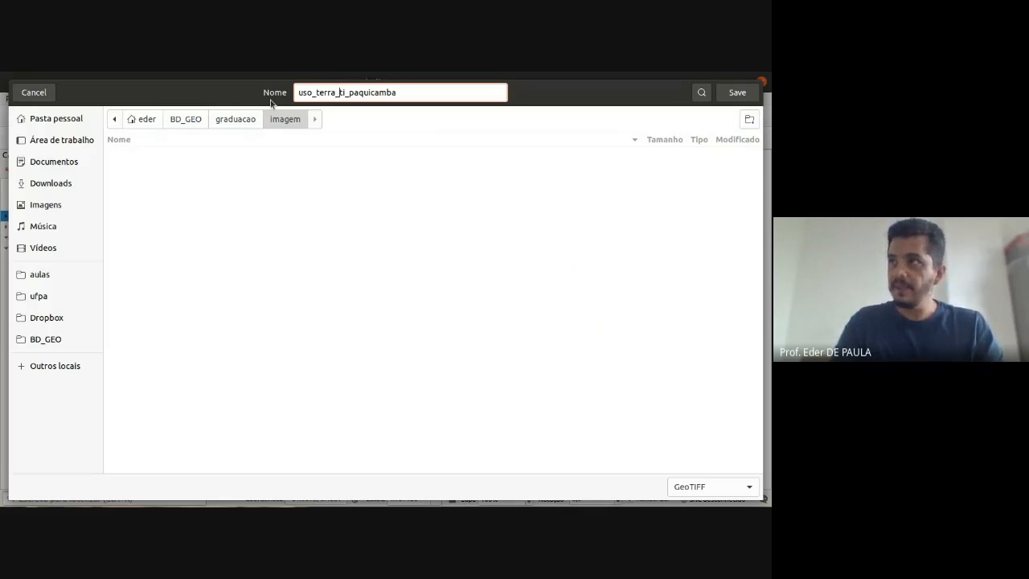
- Confirm the file name and export the clipped raster as GeoTIFF in SIRGAS 2000 / UTM zone 22S, adding it to the map
click(349, 210)
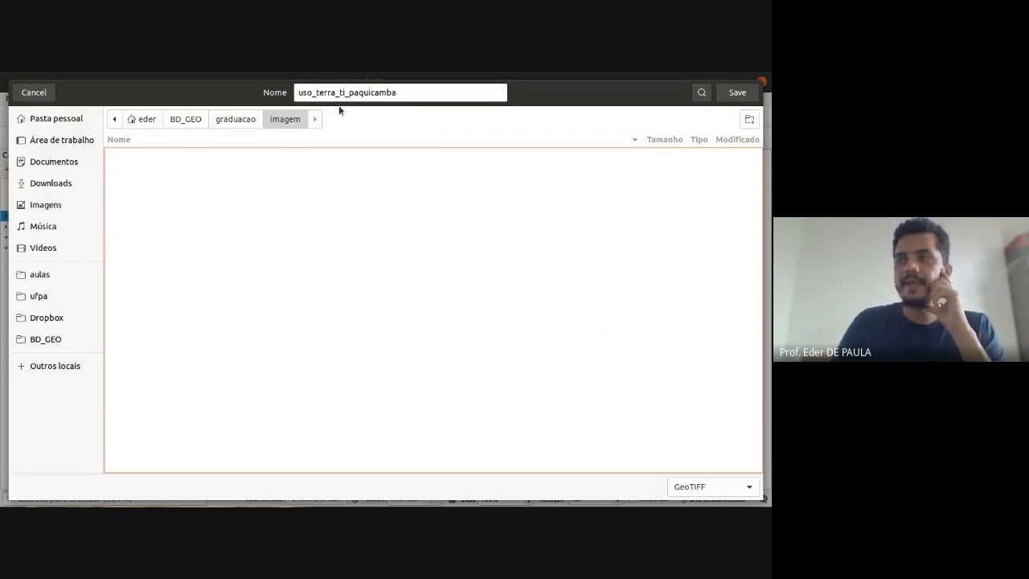
click(401, 93)
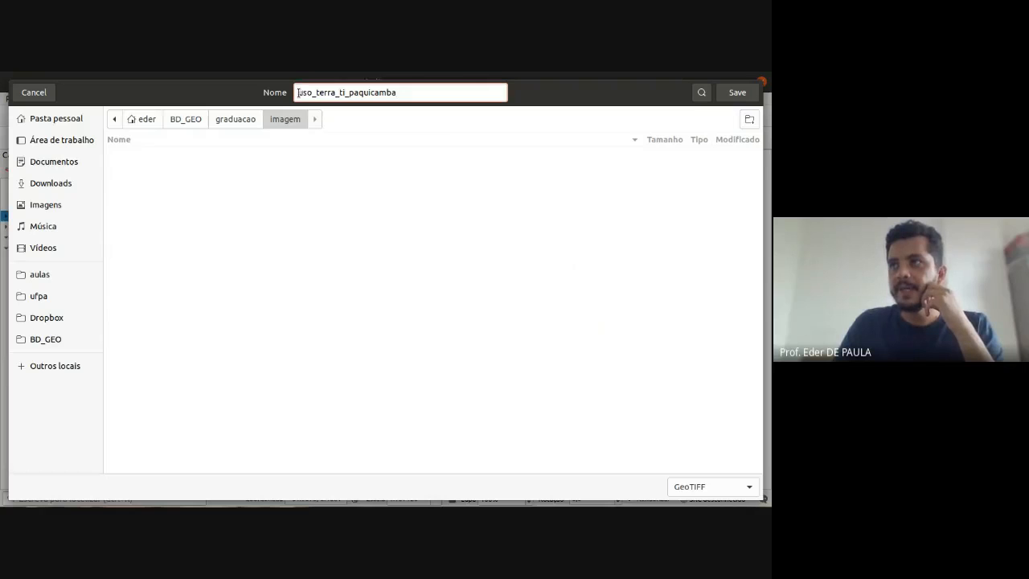
drag(298, 92, 395, 93)
click(416, 90)
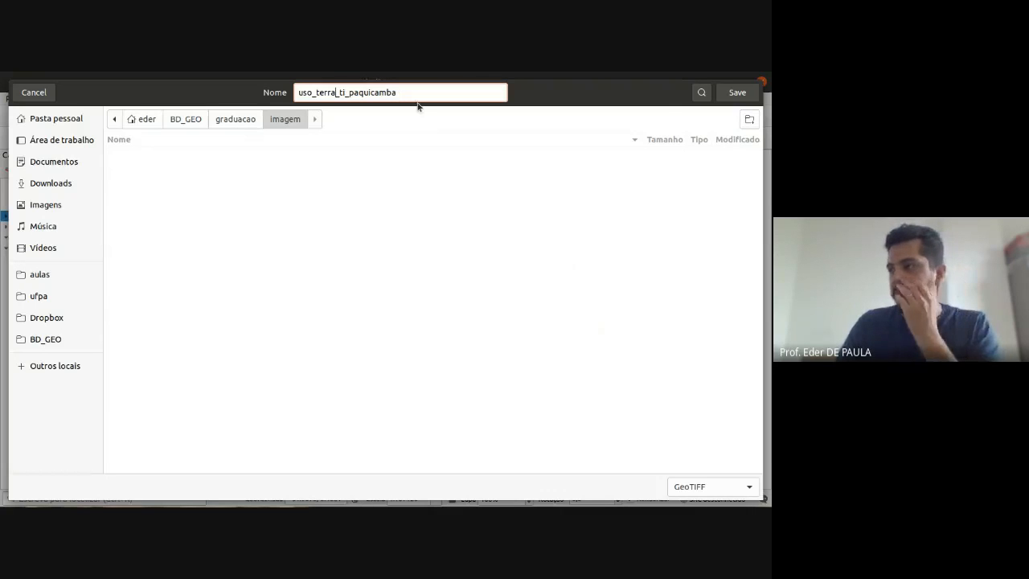
click(734, 93)
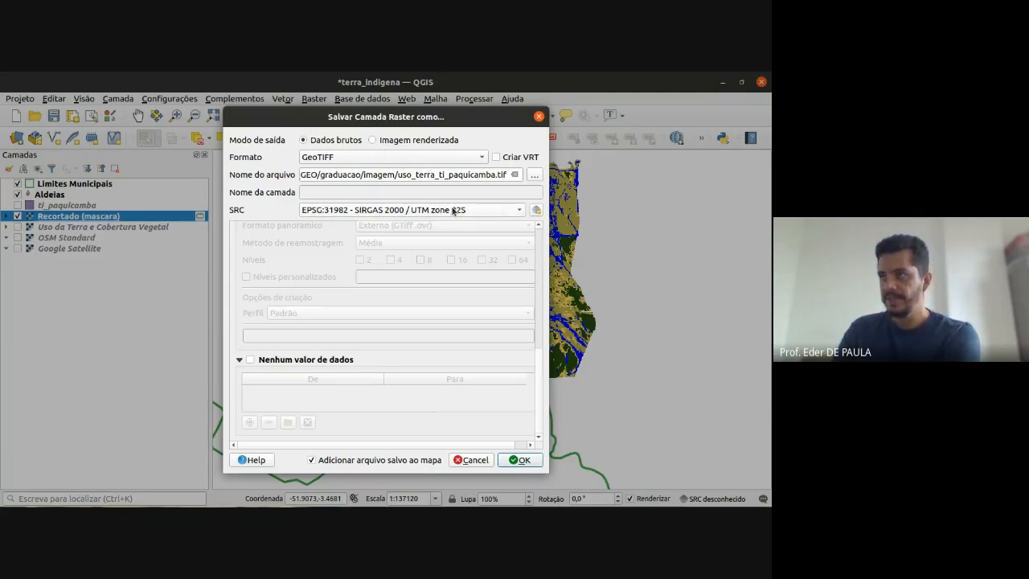
click(518, 460)
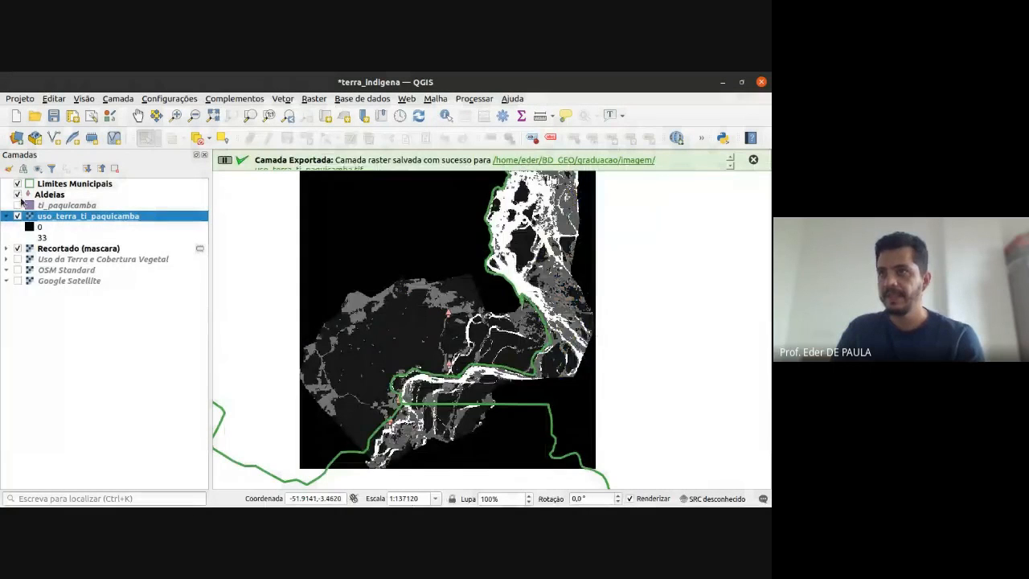
click(753, 161)
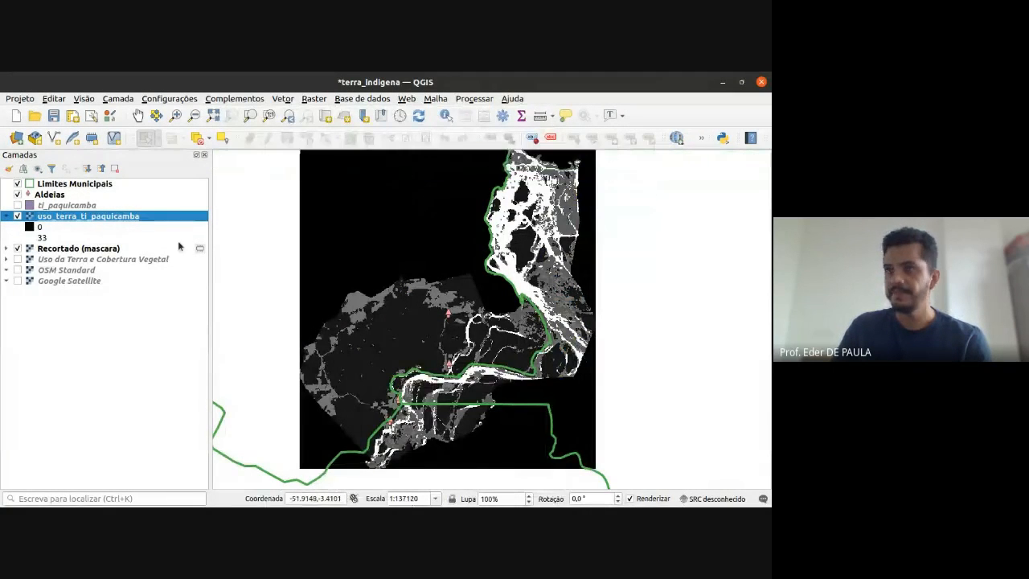
click(71, 247)
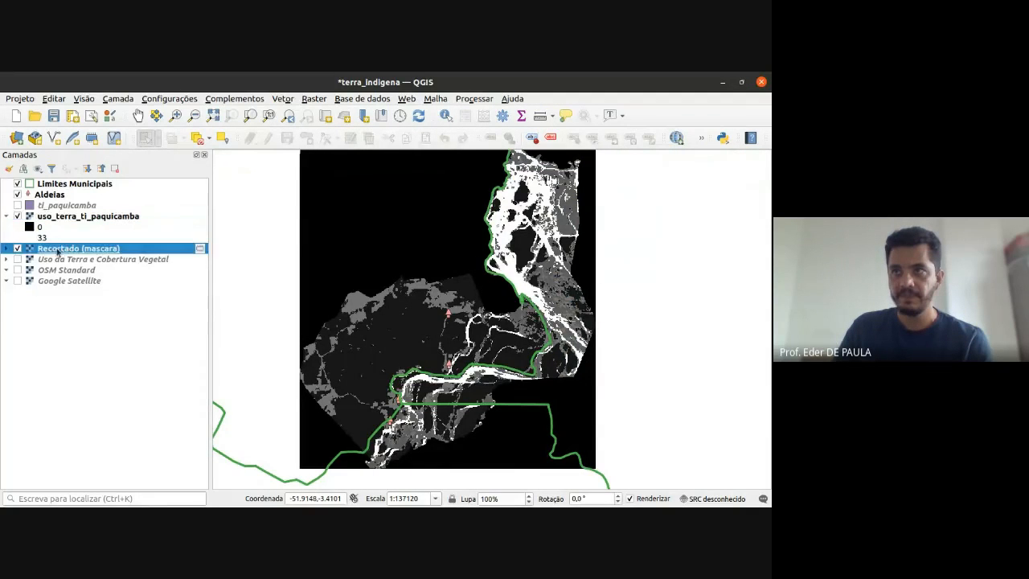
right_click(53, 253)
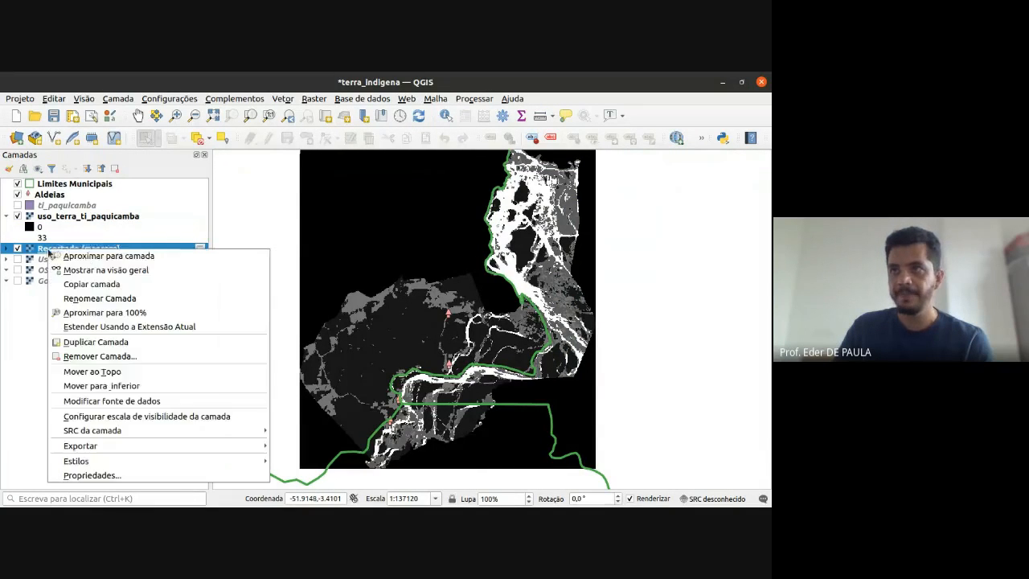
click(23, 322)
- Paste the copied land-cover style onto the exported uso_terra_ti_paquicamba raster
right_click(71, 218)
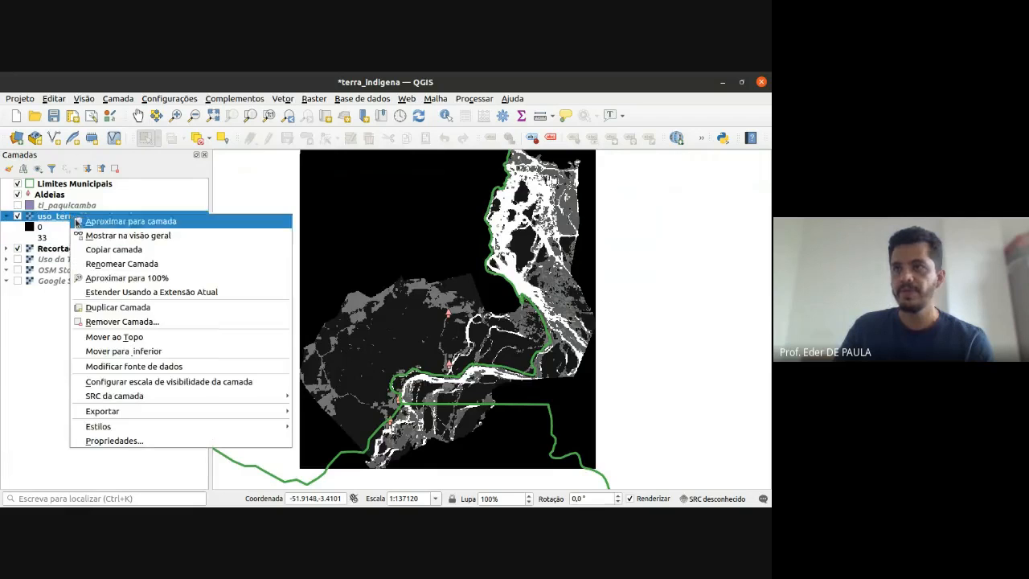
mouse_move(231, 424)
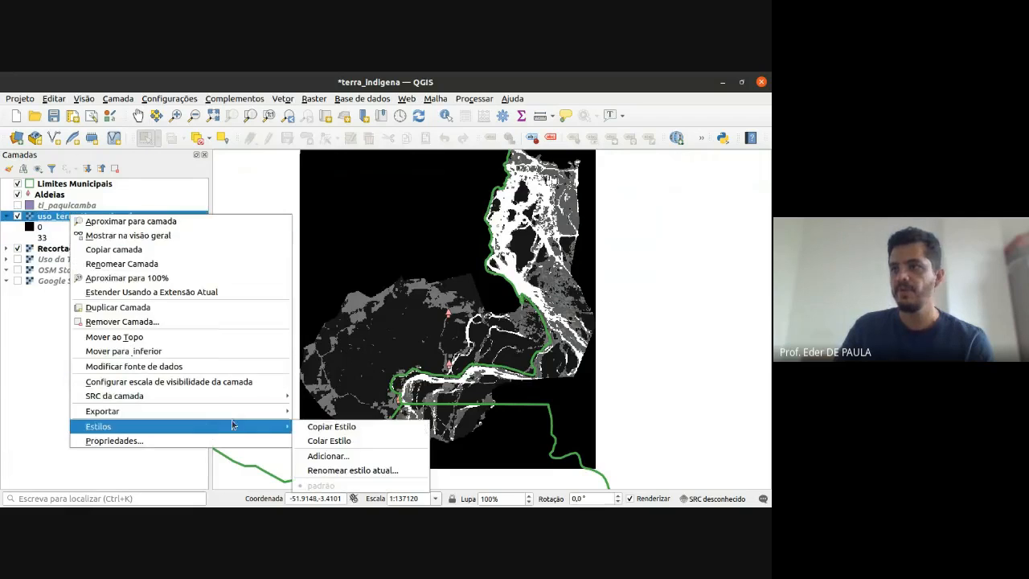
click(337, 441)
- Remove the temporary Recortado (mascara) raster from the project
click(48, 227)
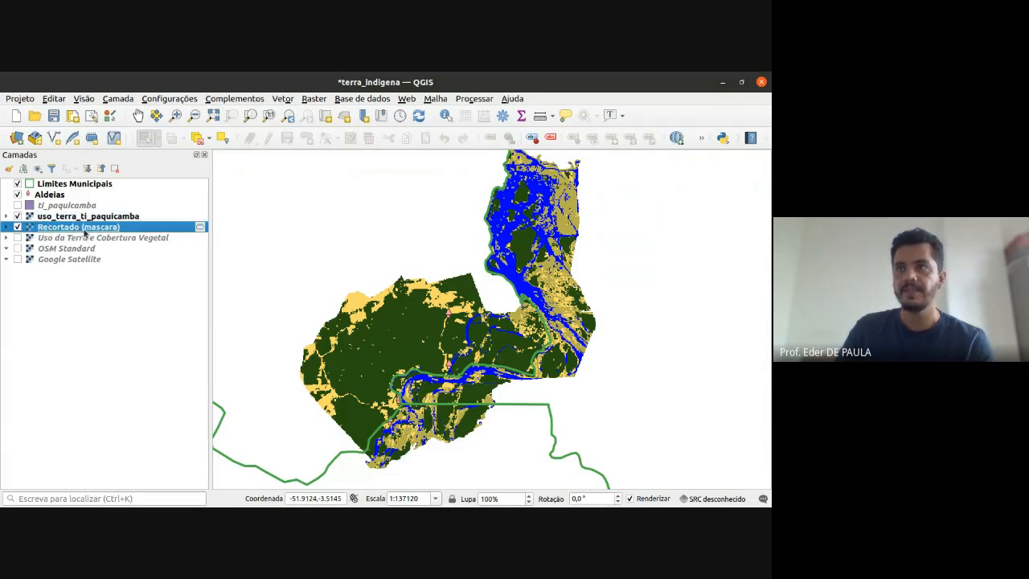
right_click(85, 230)
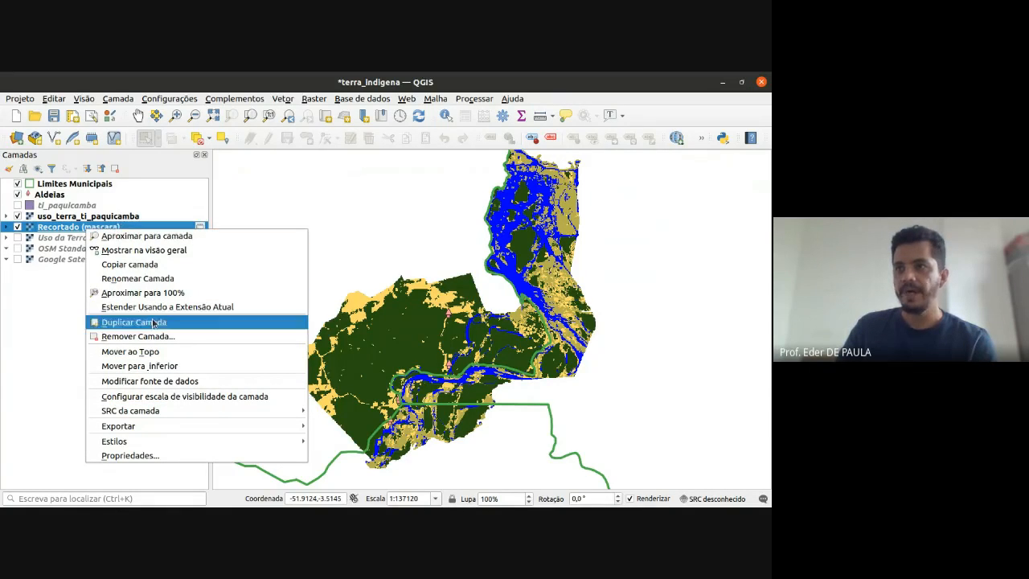
click(175, 337)
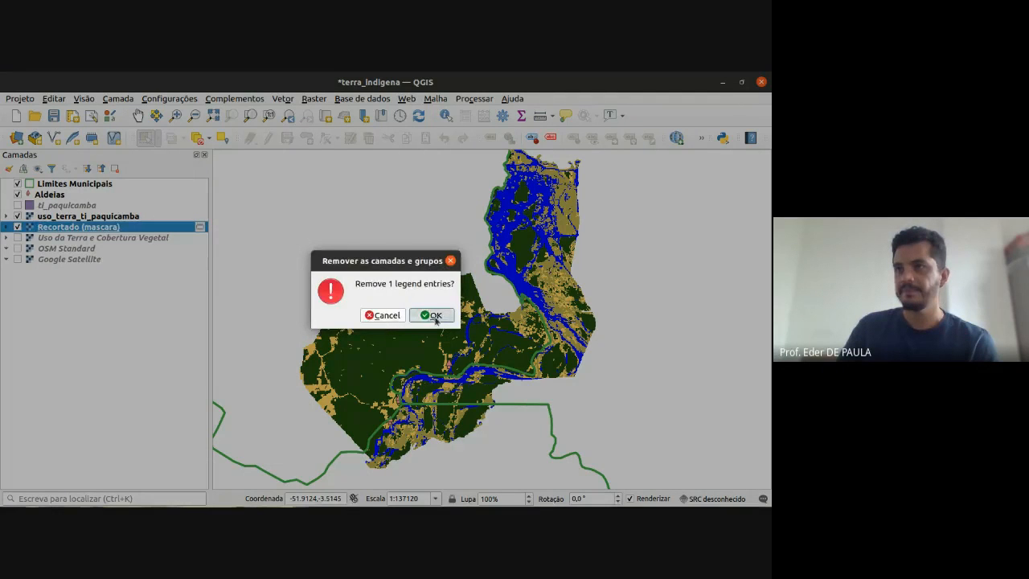
key(Return)
- Remove the full Uso da Terra e Cobertura Vegetal raster from the project
click(63, 229)
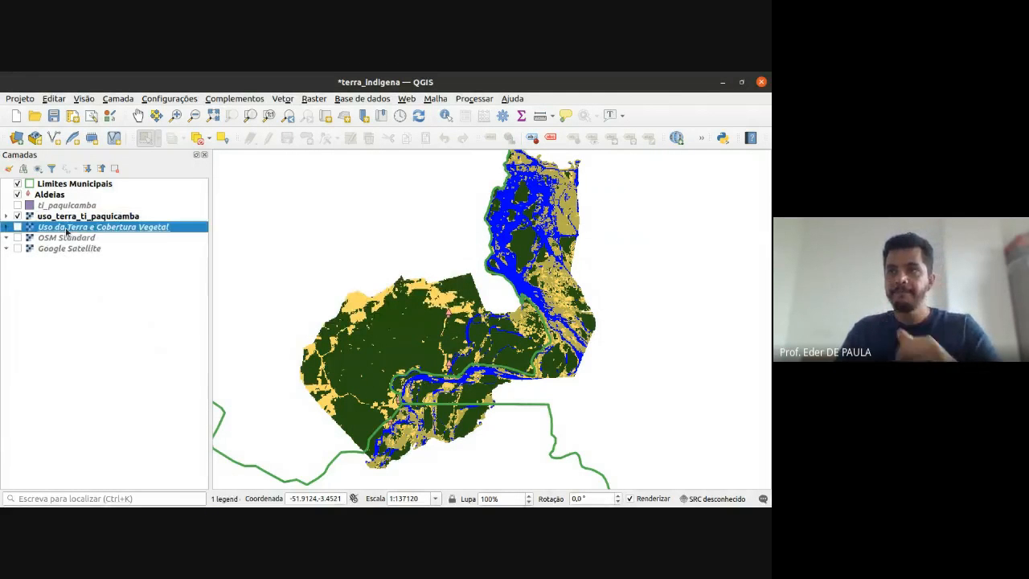
right_click(65, 227)
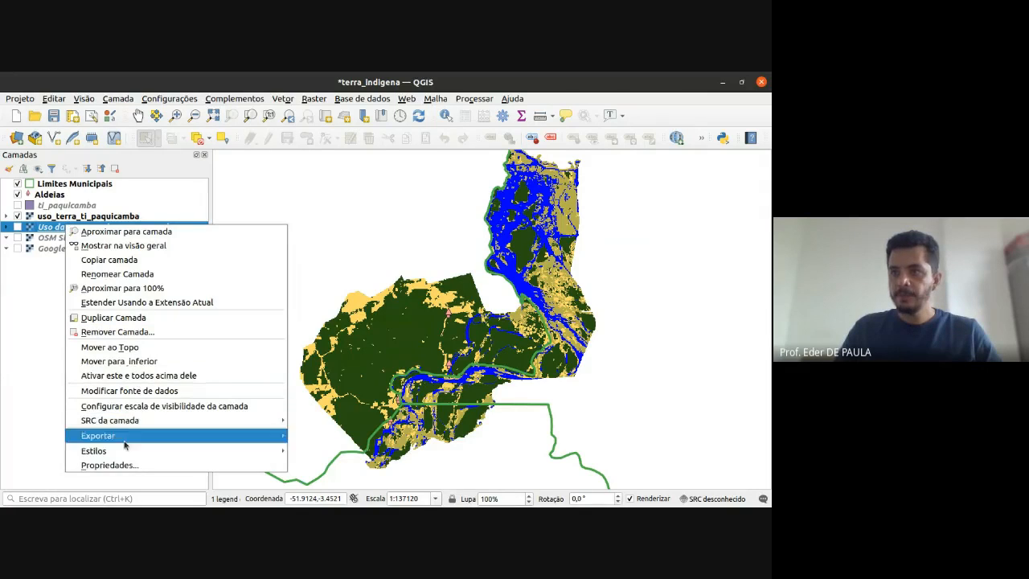
click(119, 332)
click(432, 315)
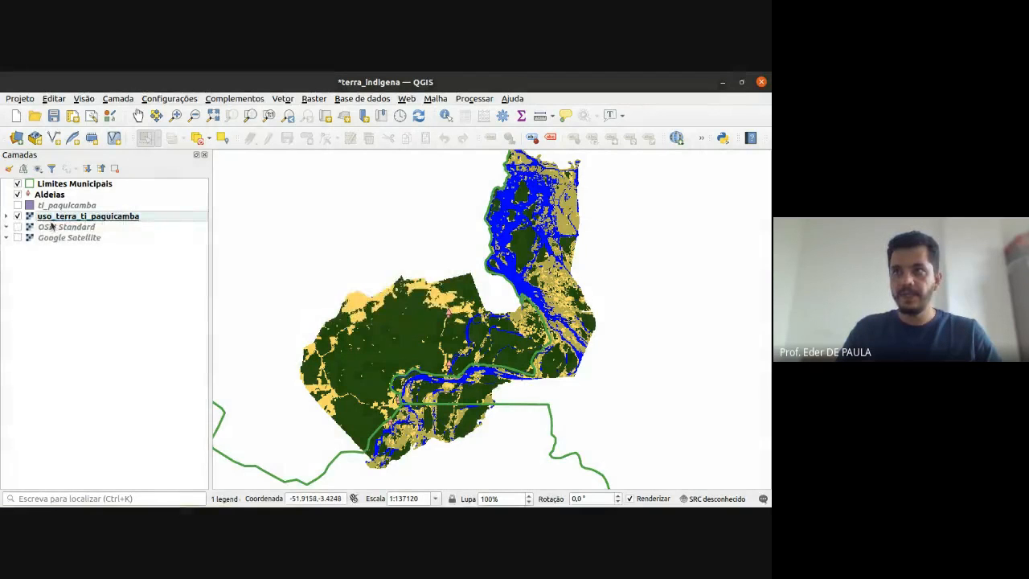
click(69, 228)
right_click(69, 228)
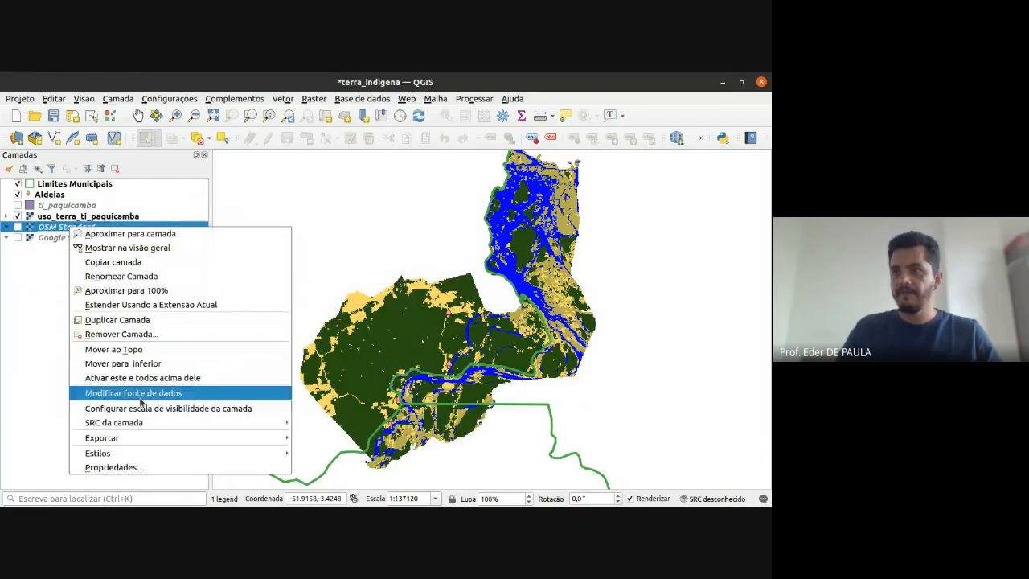
click(23, 318)
- Remove the Google Satellite base layer from the project, keeping OSM Standard
click(63, 240)
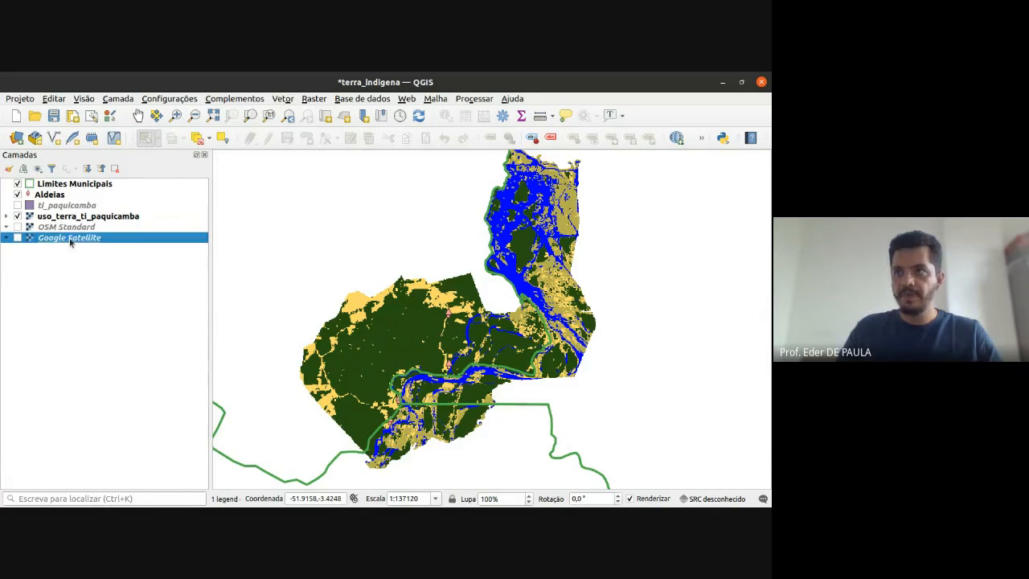
right_click(68, 238)
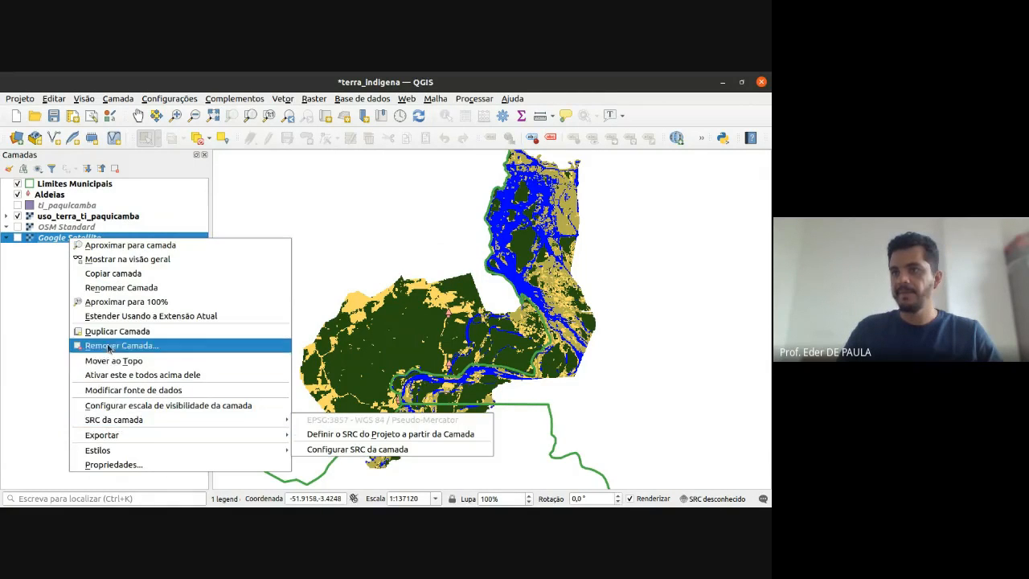
click(139, 345)
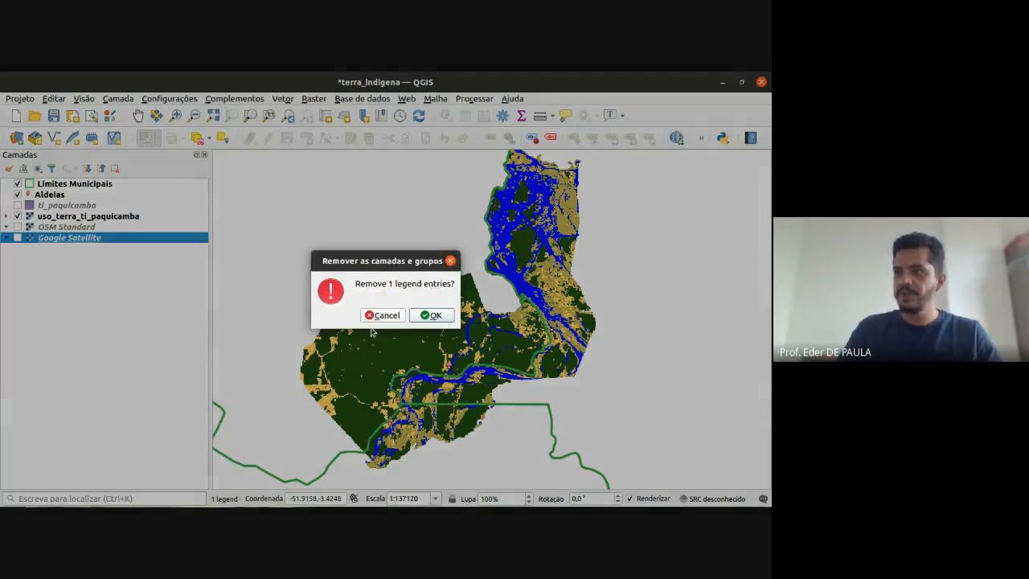
click(434, 309)
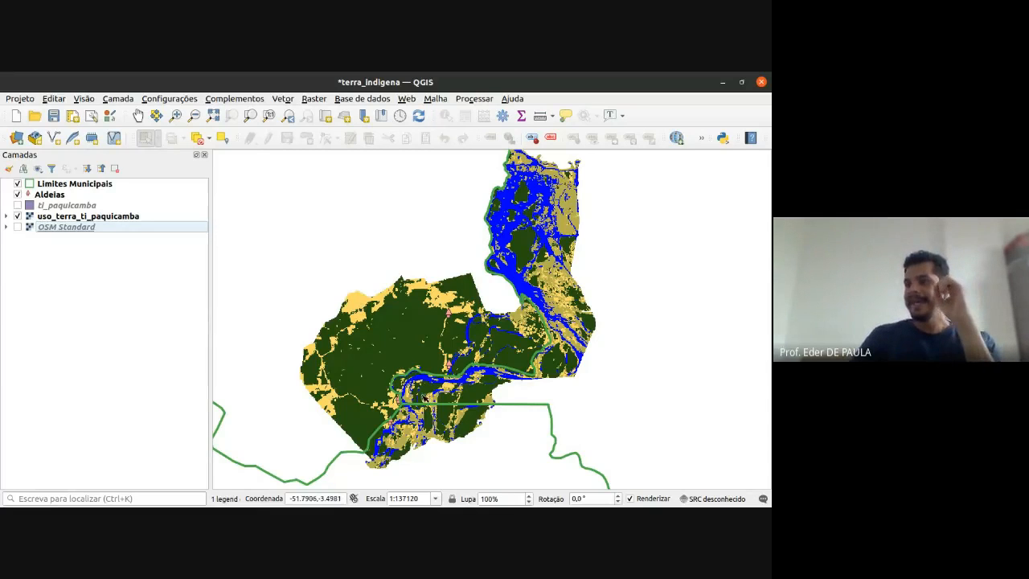
- Make the ti_paquicamba polygon visible and set the fill style of its simple fill to Sem pincel
click(69, 206)
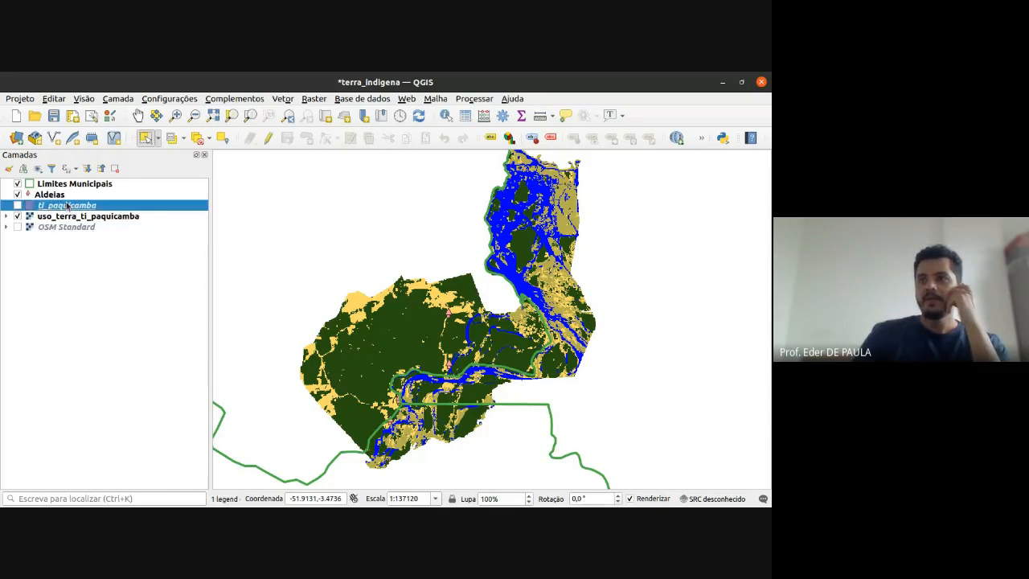
click(17, 206)
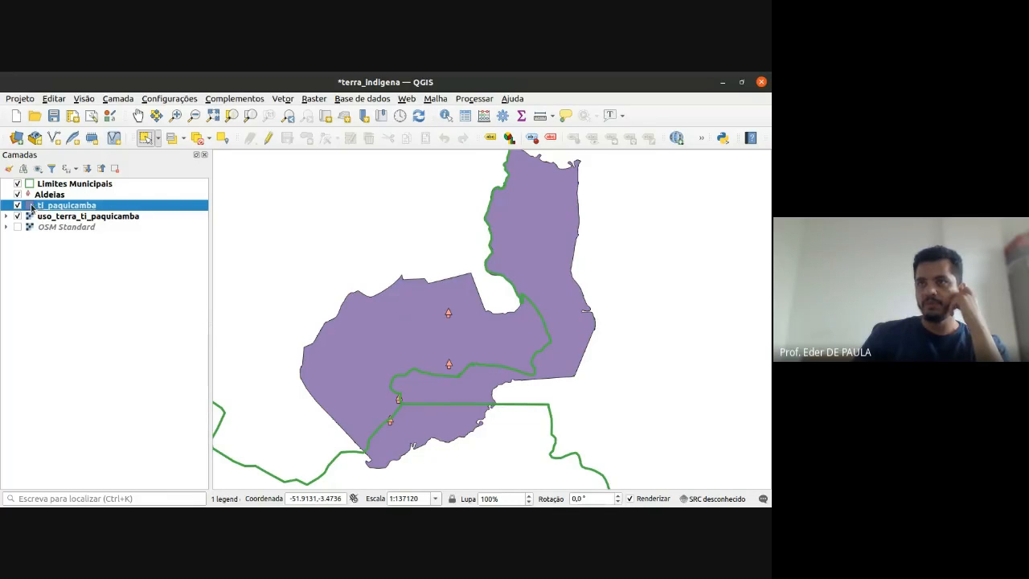
double_click(32, 207)
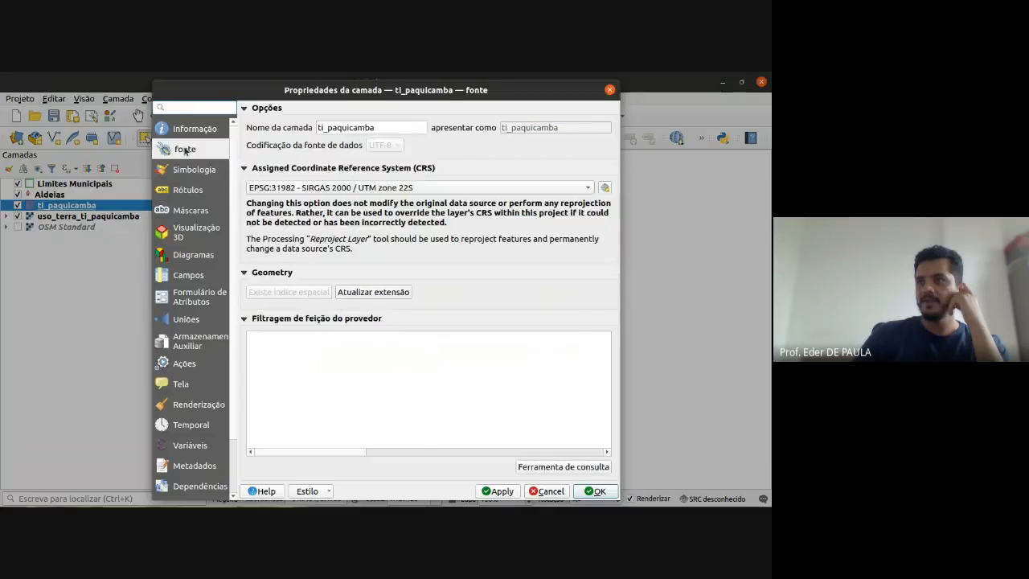
click(195, 169)
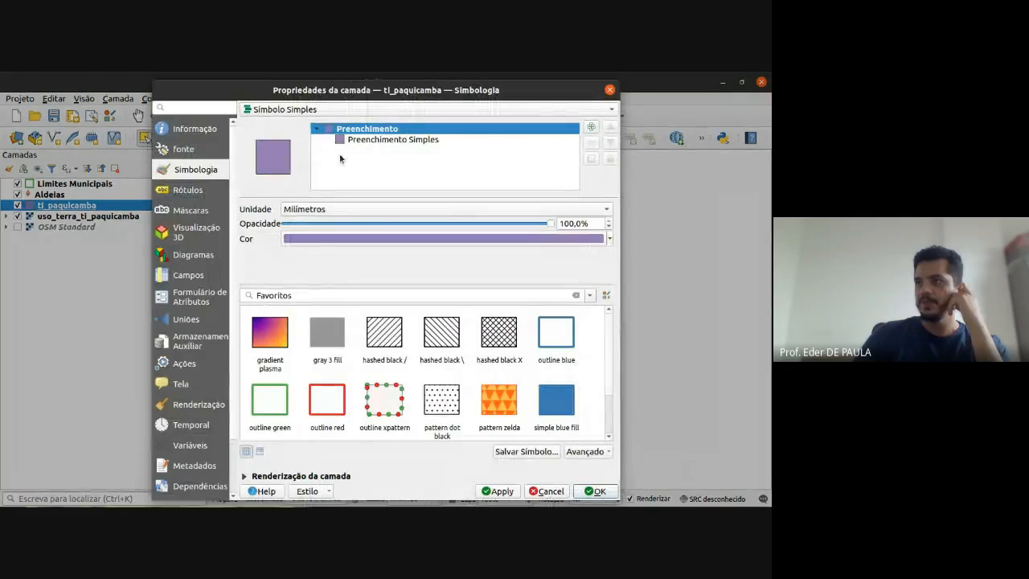
click(366, 141)
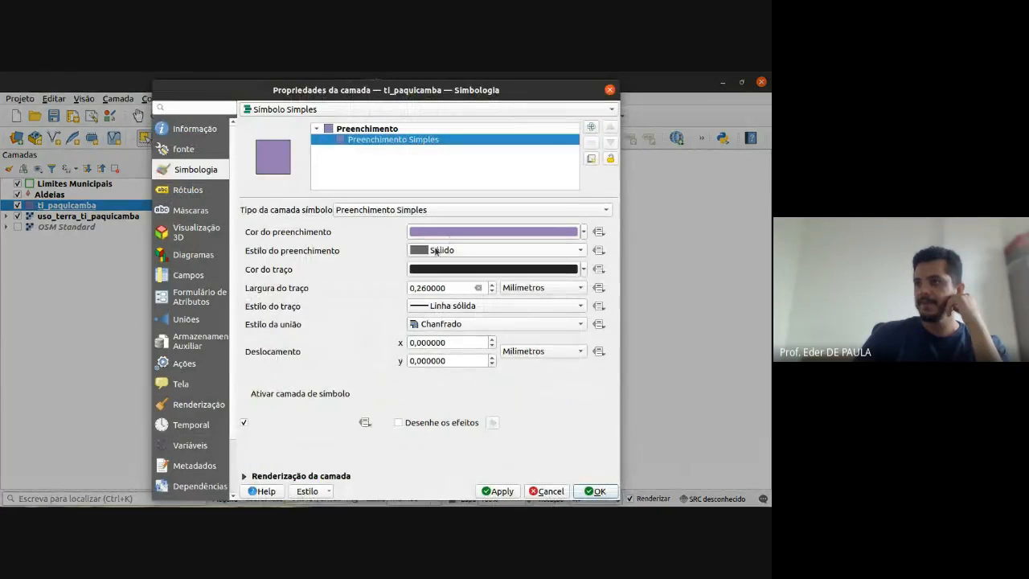
click(448, 250)
click(447, 266)
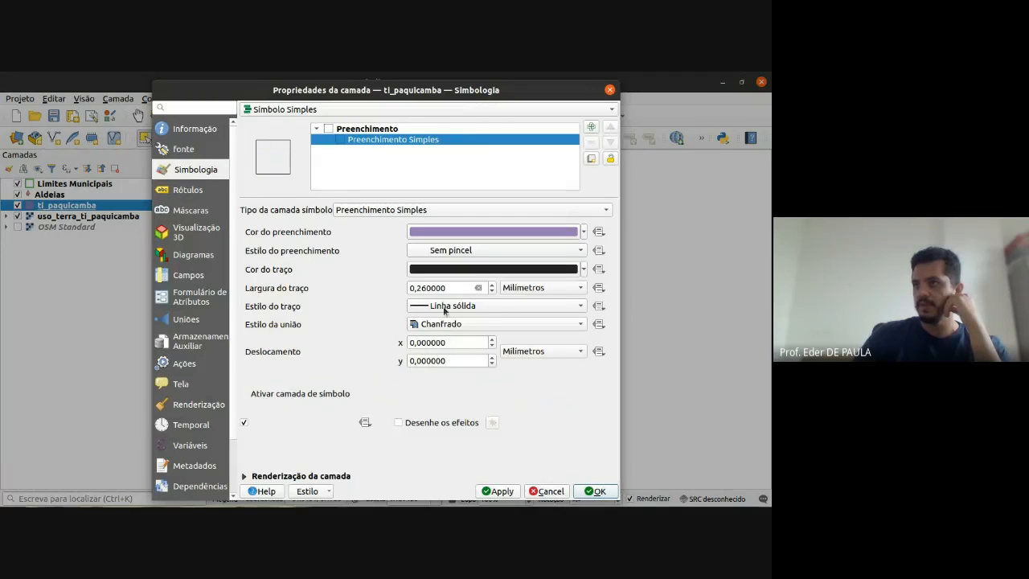
- Set the ti_paquicamba outline's stroke style to Linha tracejada and check the boundary with the uso_terra_ti_paquicamba raster briefly hidden
click(482, 306)
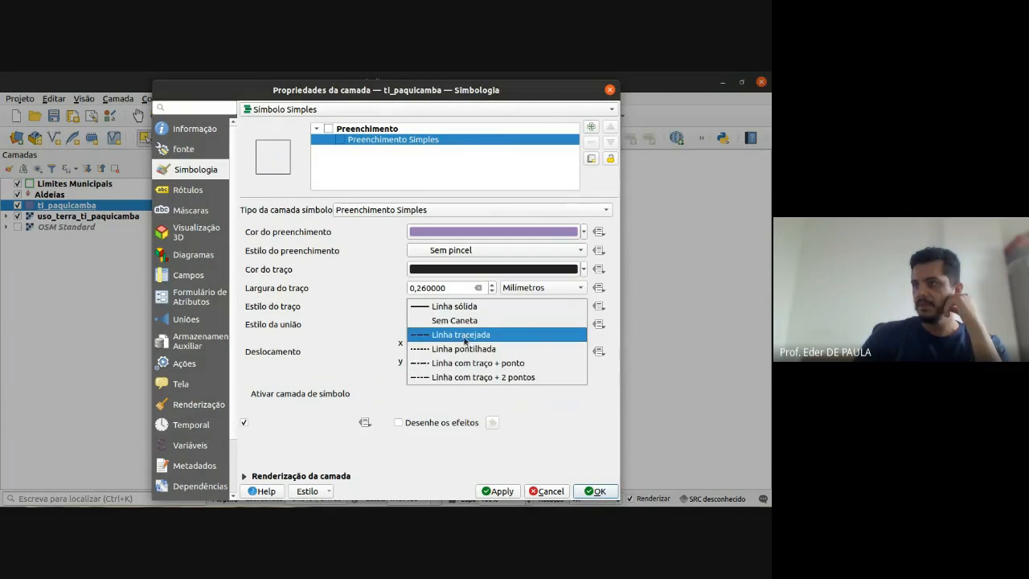
click(464, 336)
click(597, 492)
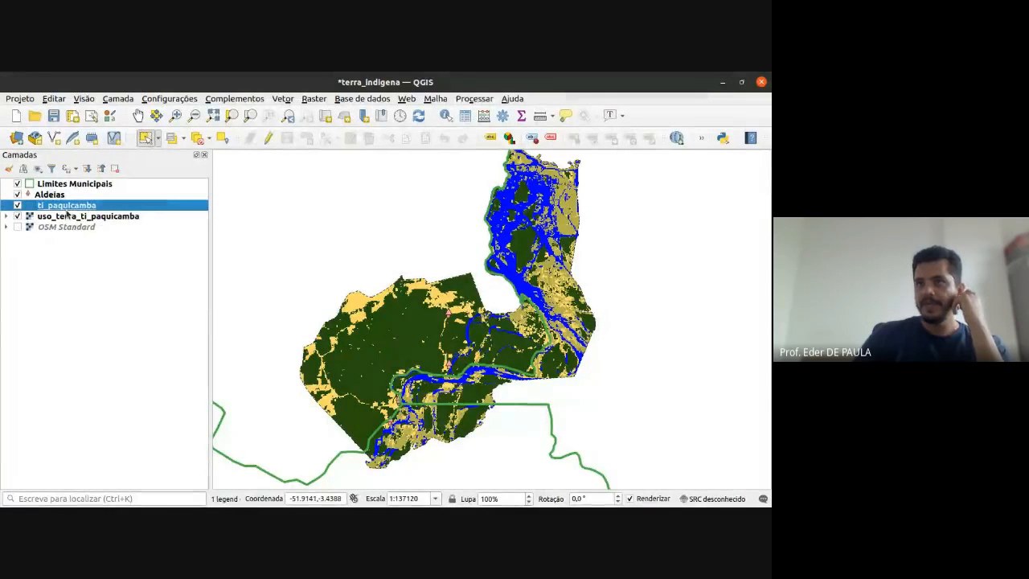
click(18, 216)
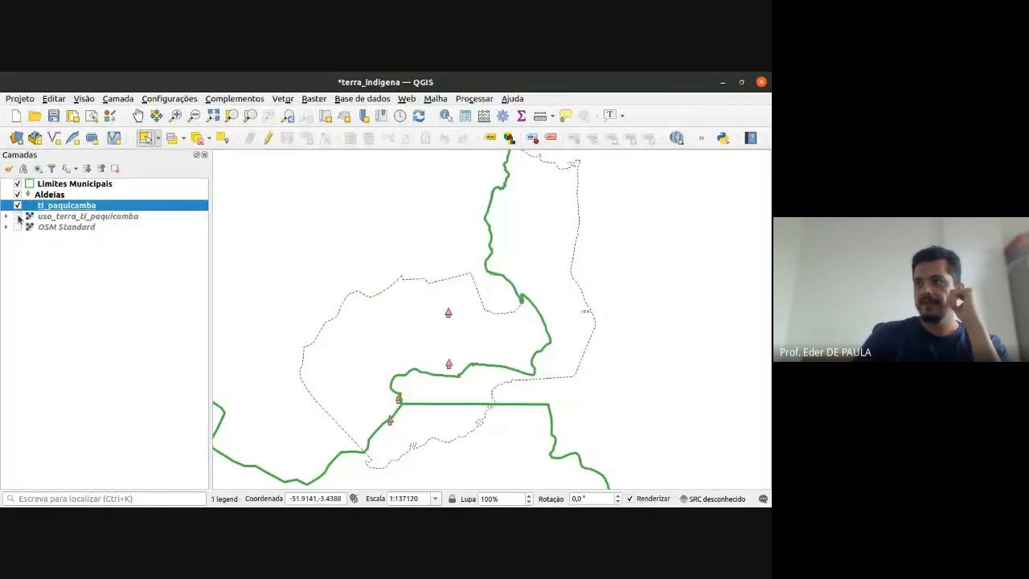
click(18, 217)
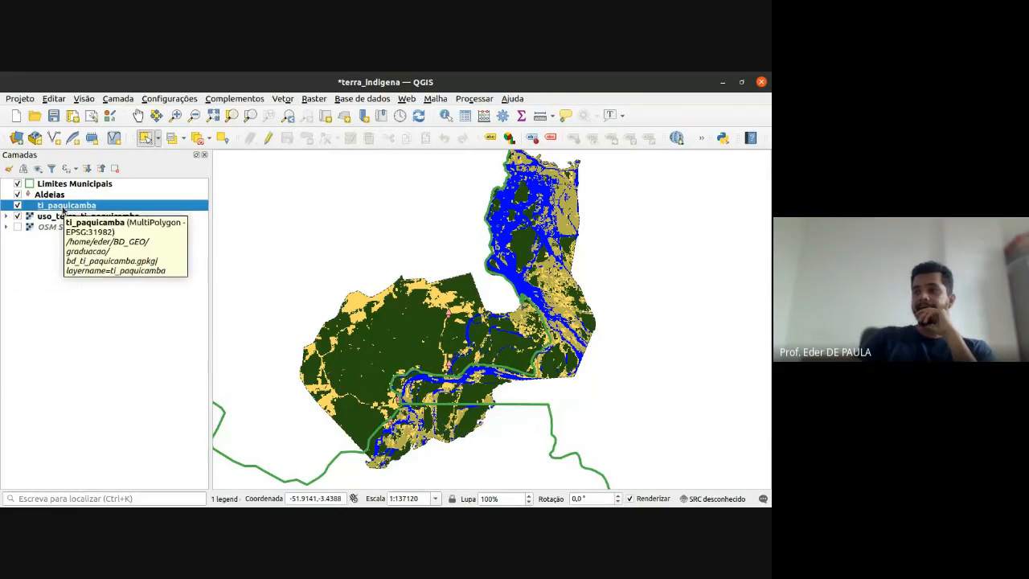
click(57, 219)
click(65, 296)
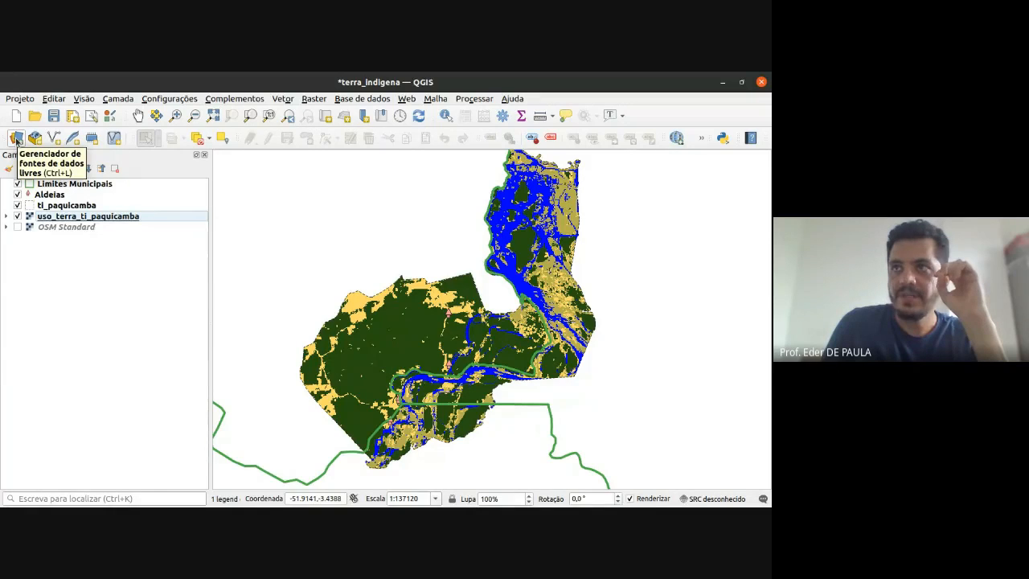
- Add the Focos_2020-01-01_2020-12-31.shp layer from Focos_BDQueimadas.zip in the inpe folder of the favourite graduacao directory
click(16, 140)
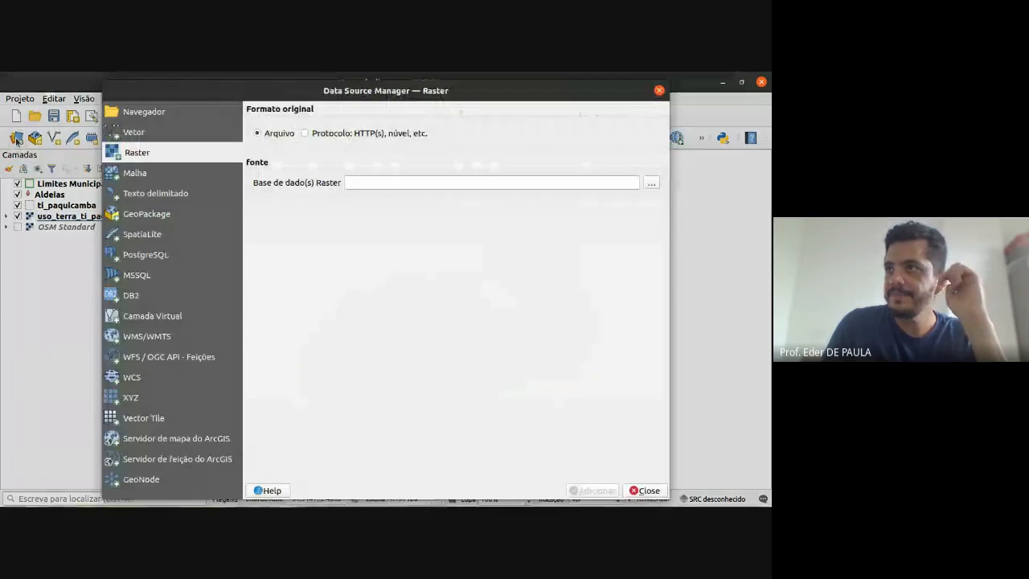
click(160, 113)
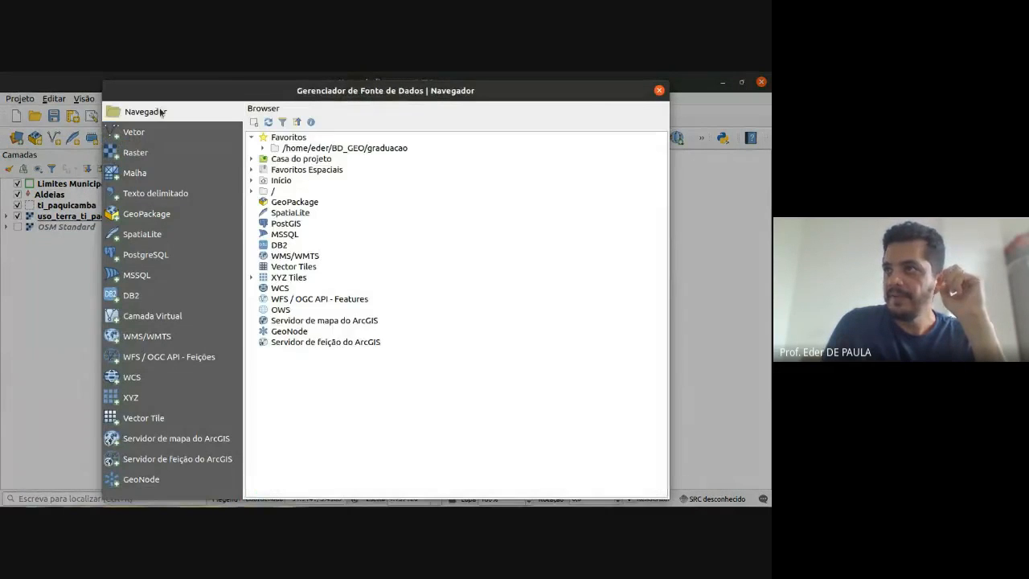
click(289, 151)
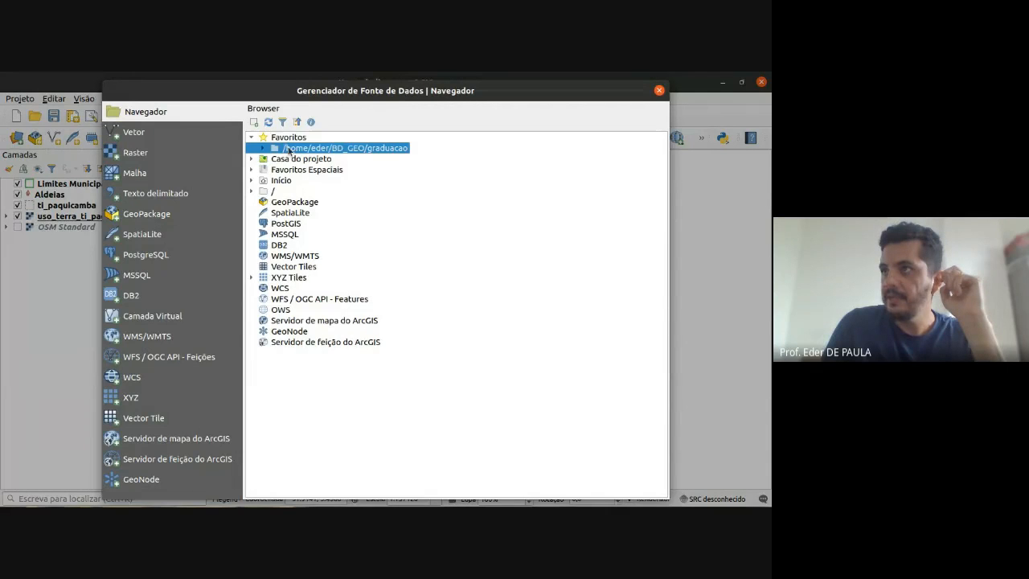
click(261, 148)
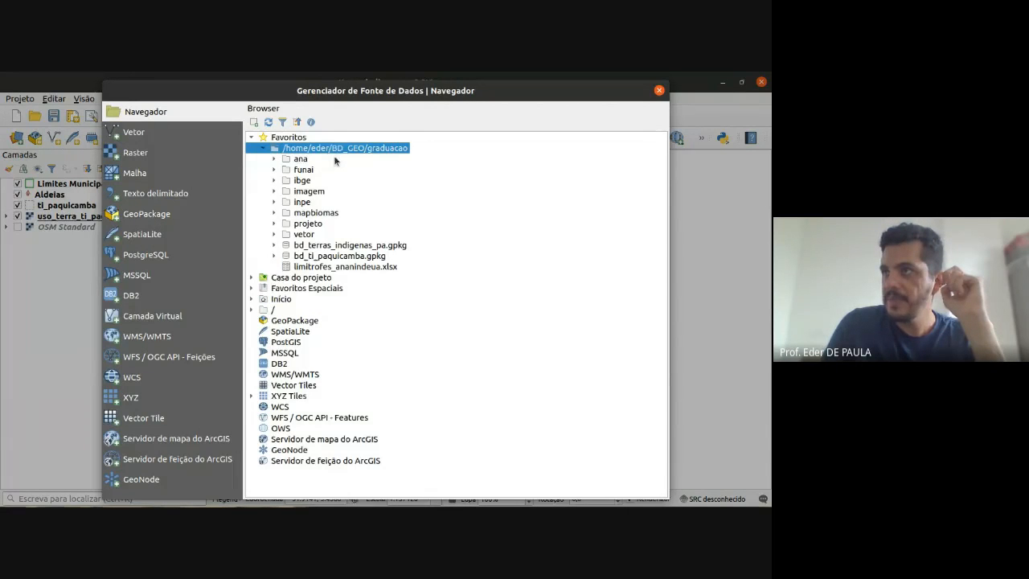
click(274, 202)
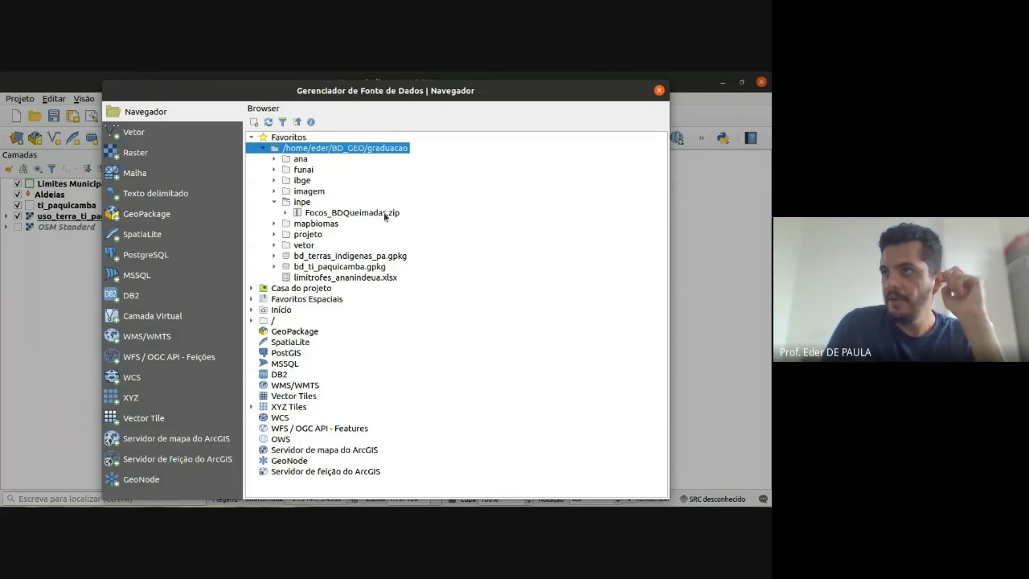
click(287, 212)
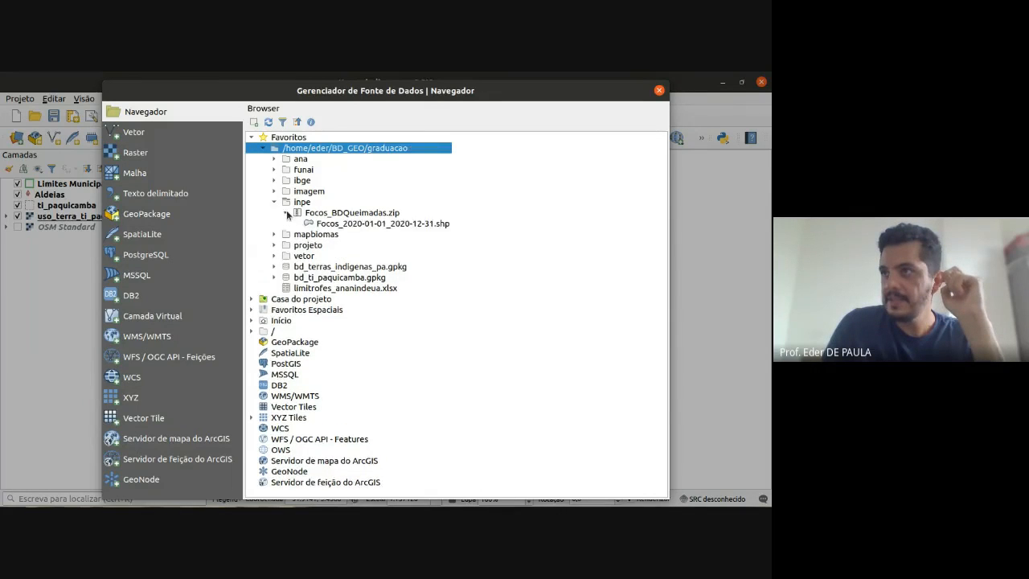
click(397, 223)
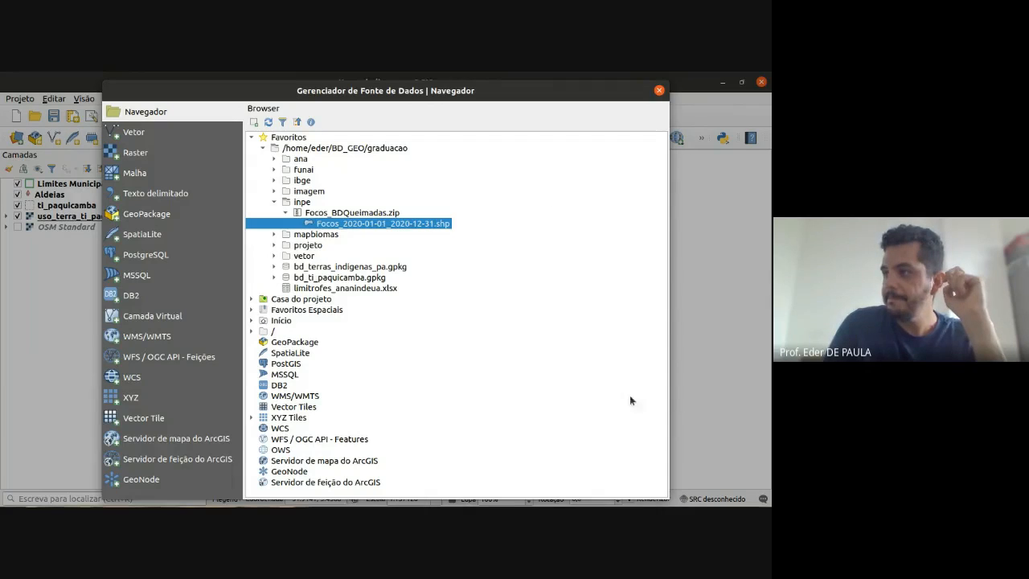
double_click(410, 225)
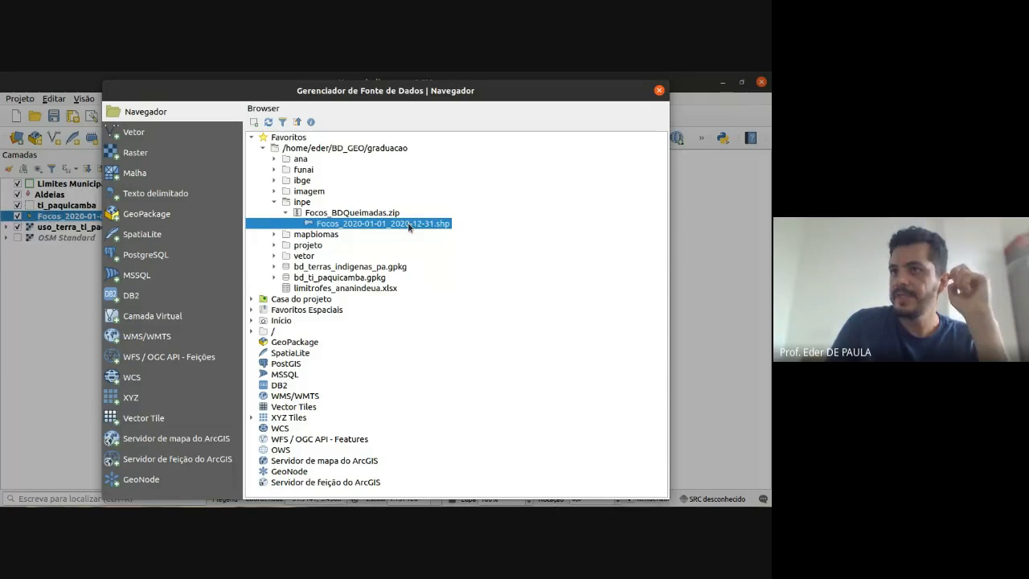
click(659, 91)
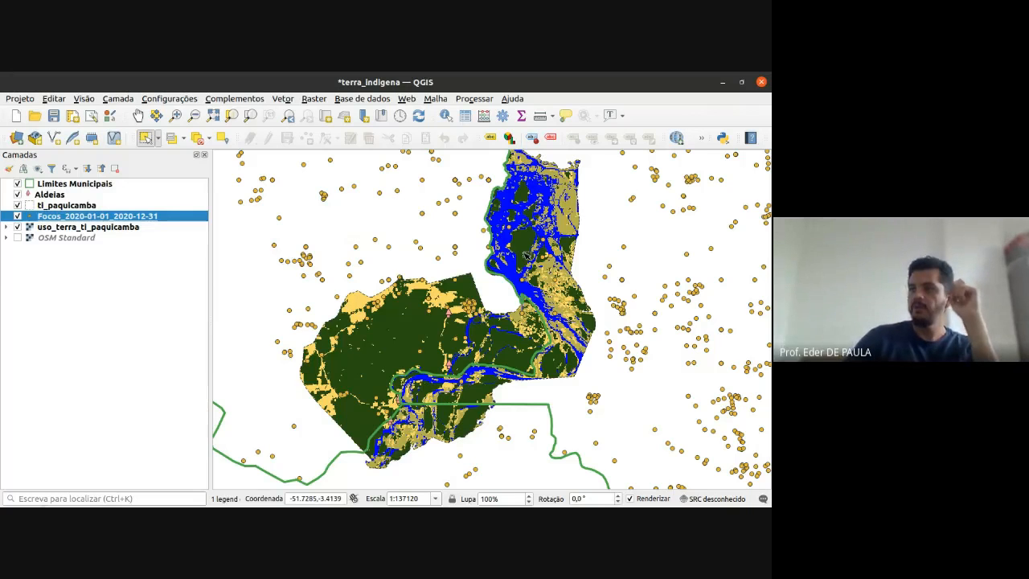
- Hide the Limites Municipais layer to show the fire hotspots across the whole state without municipal boundaries
scroll(540, 313, down, 1)
scroll(554, 329, down, 2)
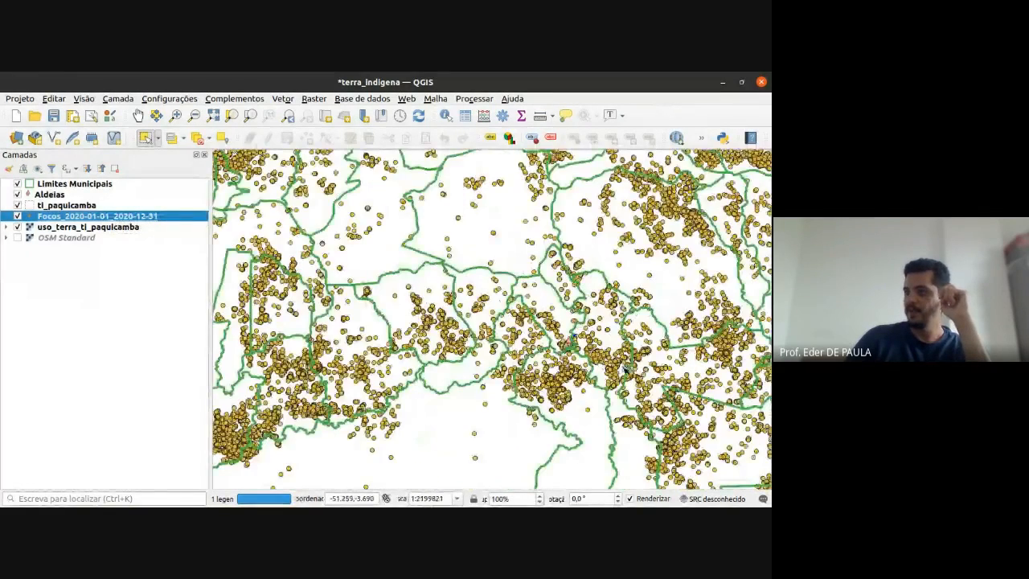
scroll(635, 370, down, 2)
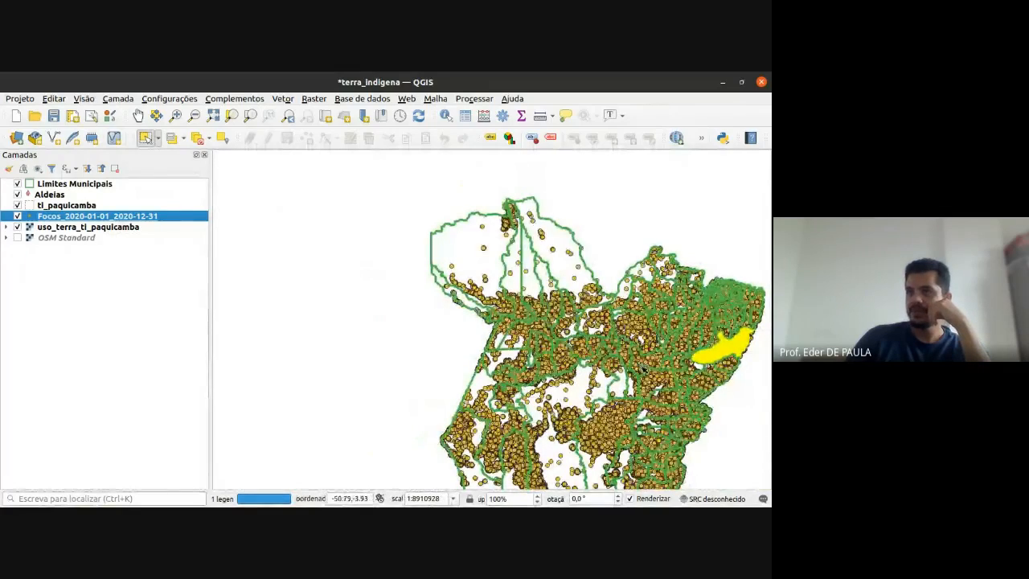
drag(486, 357, 404, 276)
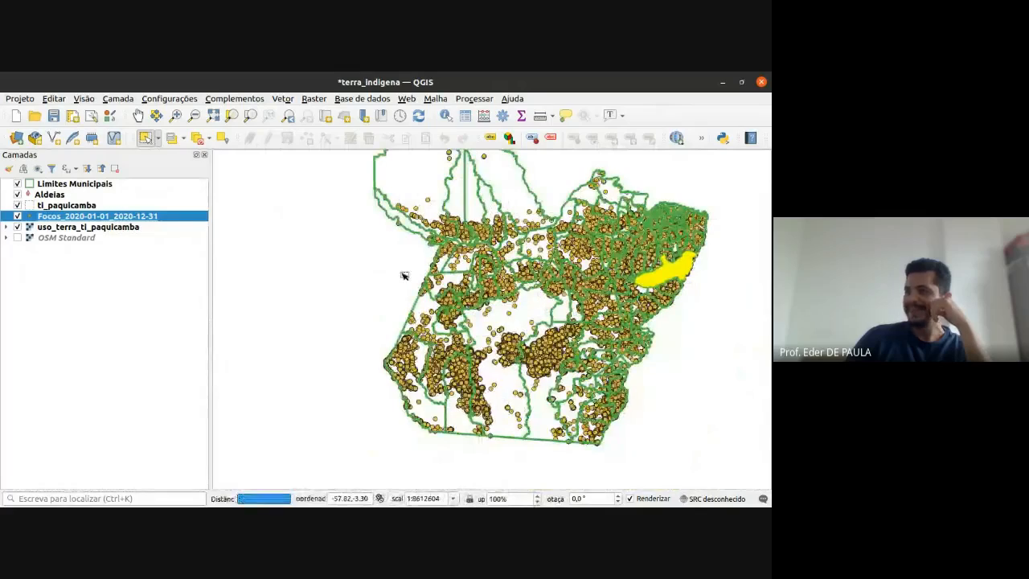
click(17, 183)
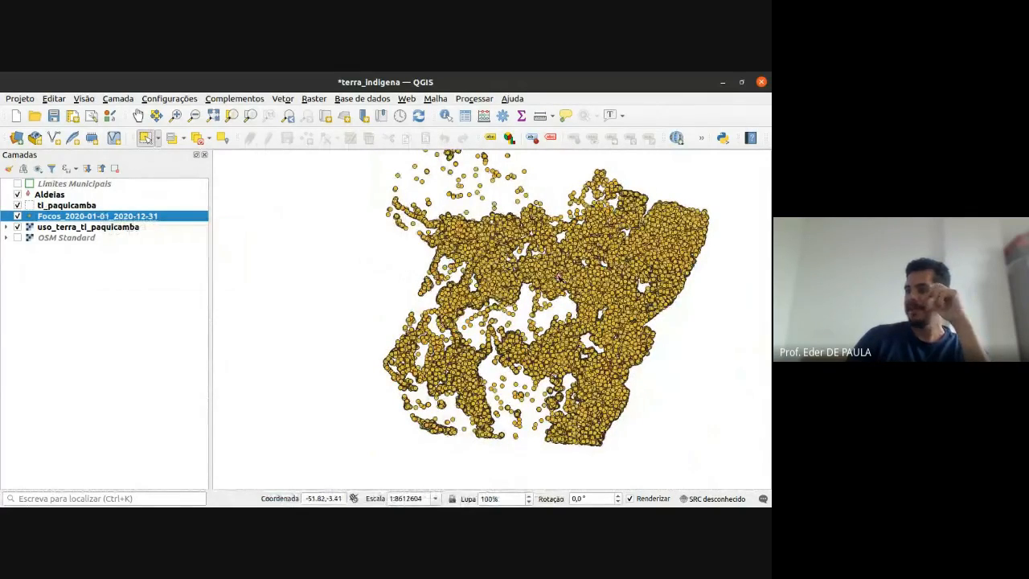
- Examine how the fire hotspots are distributed inside and around the Paquiçamba indigenous land
scroll(563, 277, up, 3)
scroll(569, 276, up, 2)
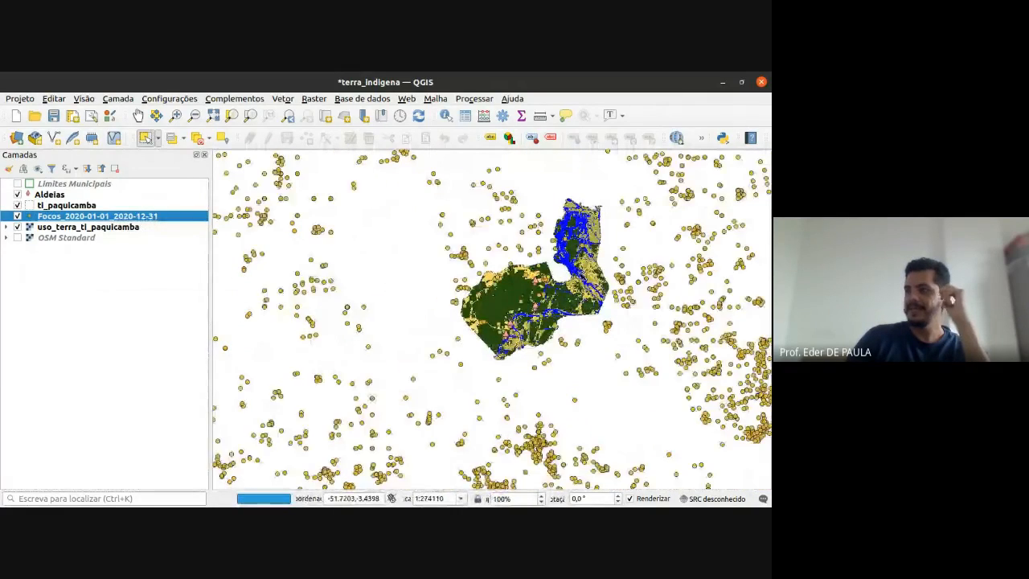
scroll(590, 265, up, 1)
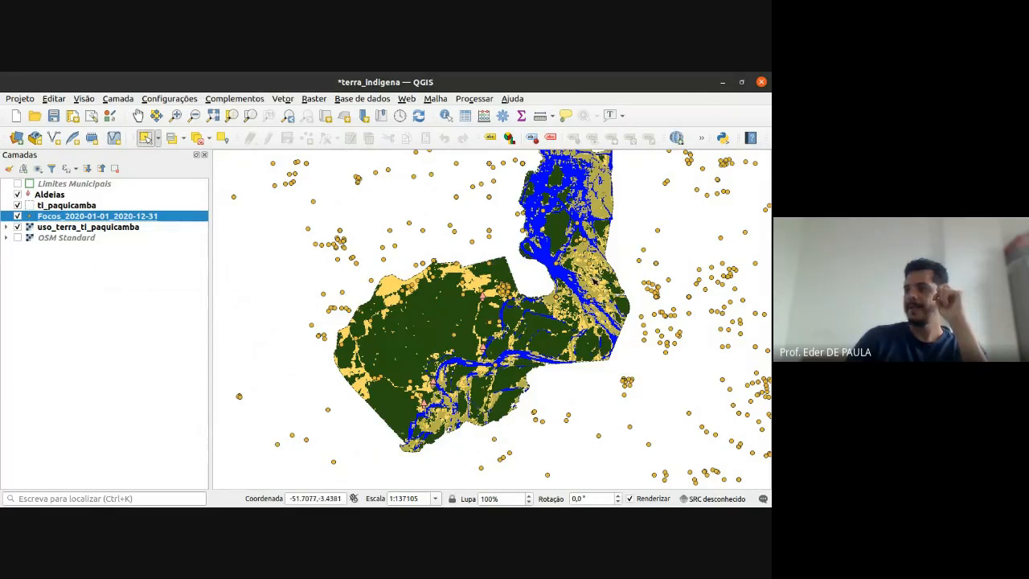
drag(594, 282, 565, 326)
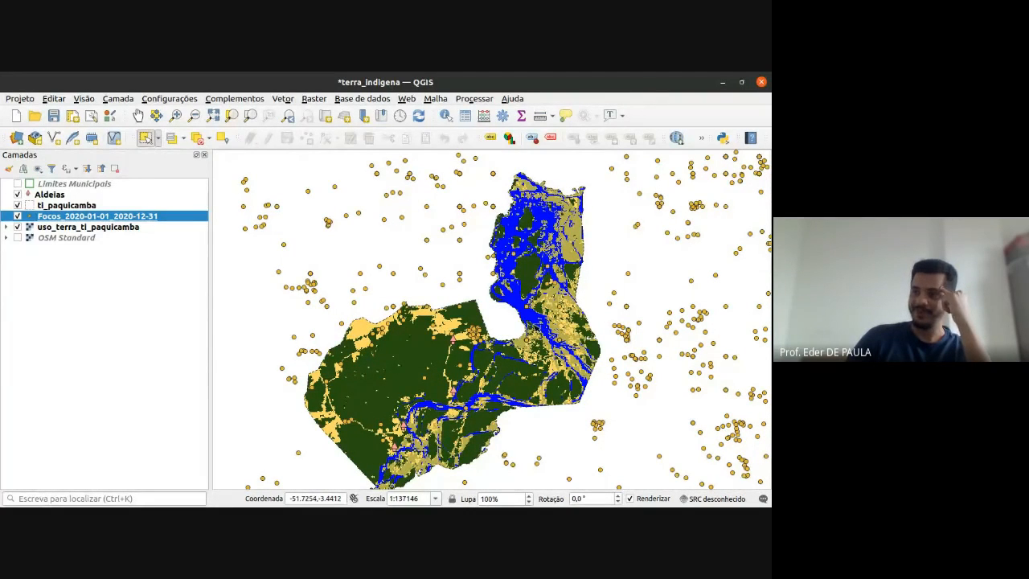
scroll(537, 325, down, 1)
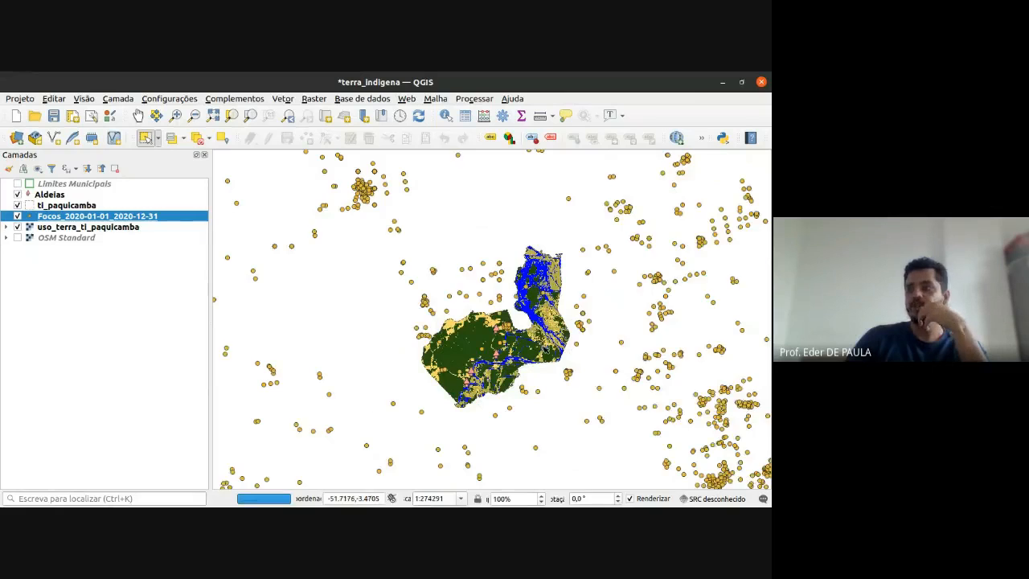
drag(538, 347, 468, 335)
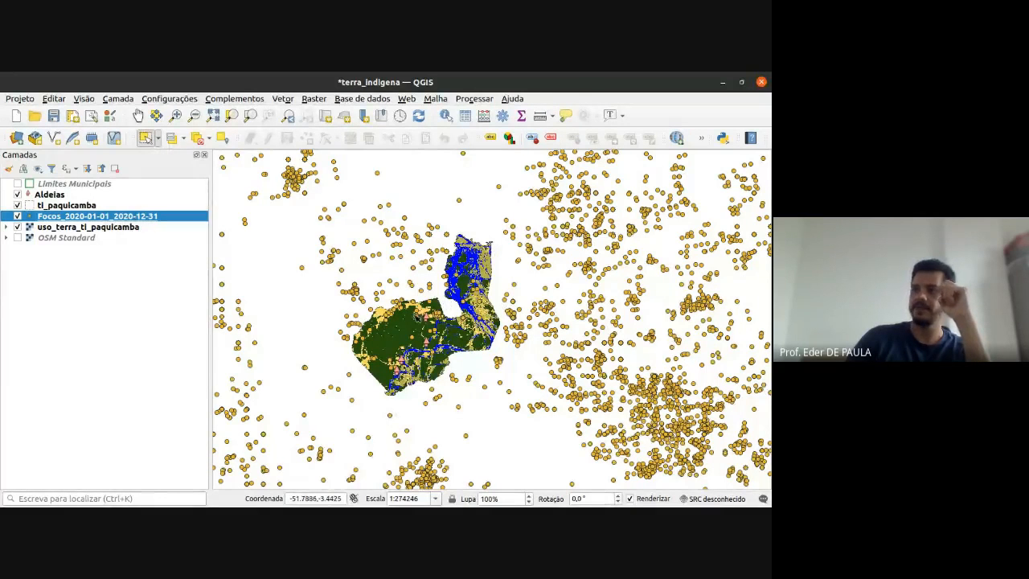
scroll(425, 318, up, 1)
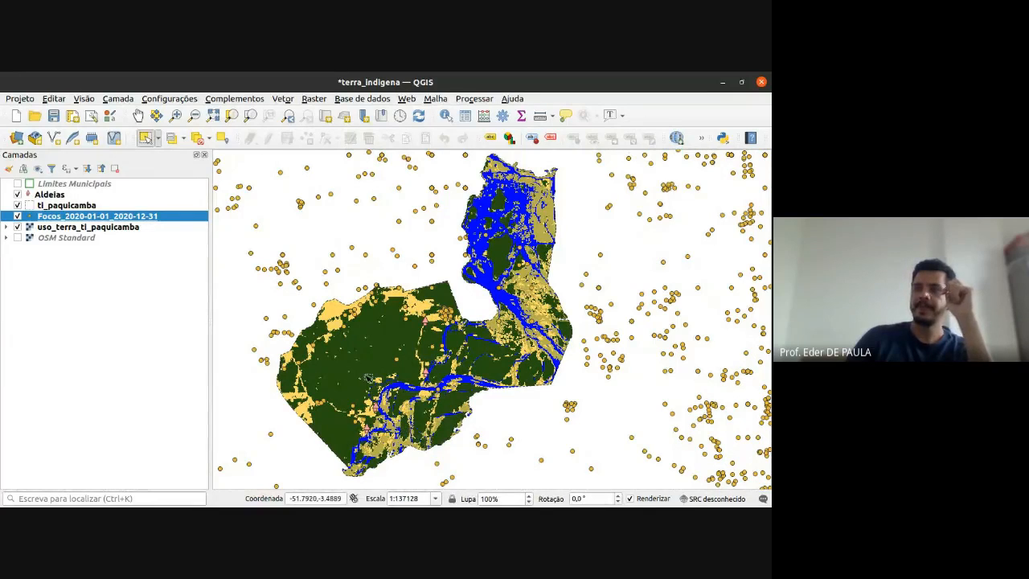
drag(363, 276, 467, 283)
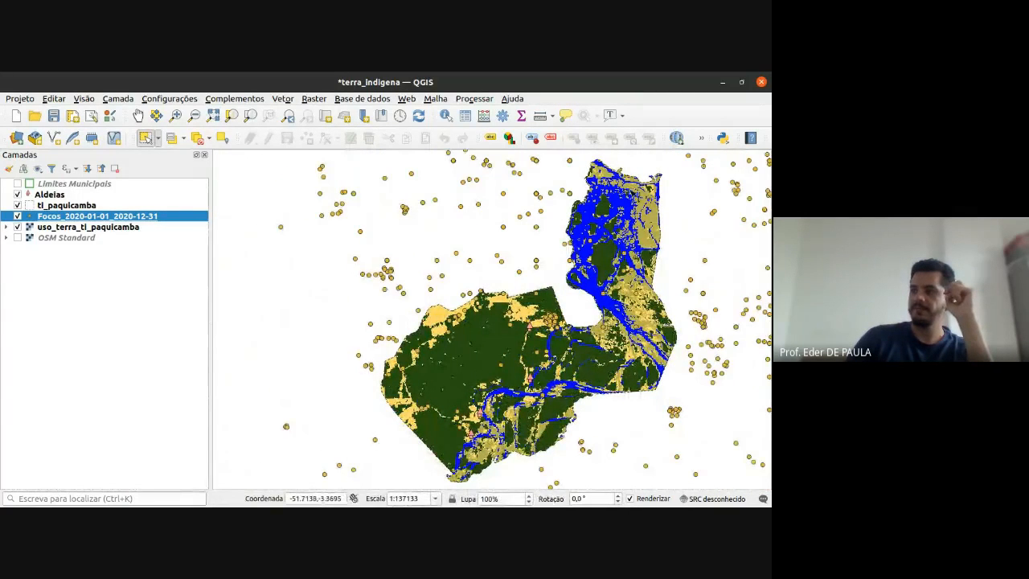
drag(519, 240, 474, 293)
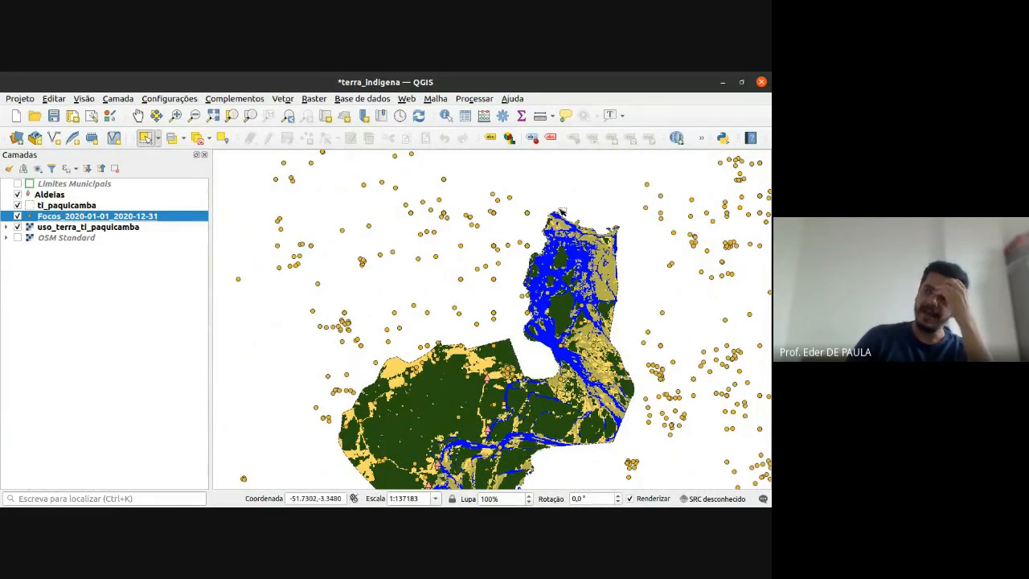
- Measure distances outward from the northern edge of the indigenous land, using quilômetros as the unit
click(539, 117)
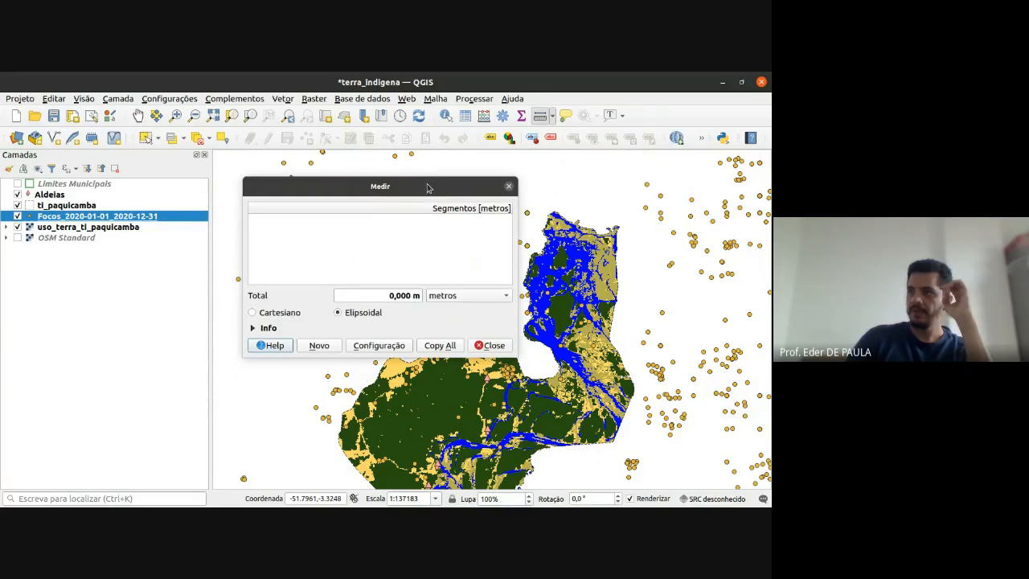
drag(428, 187, 267, 141)
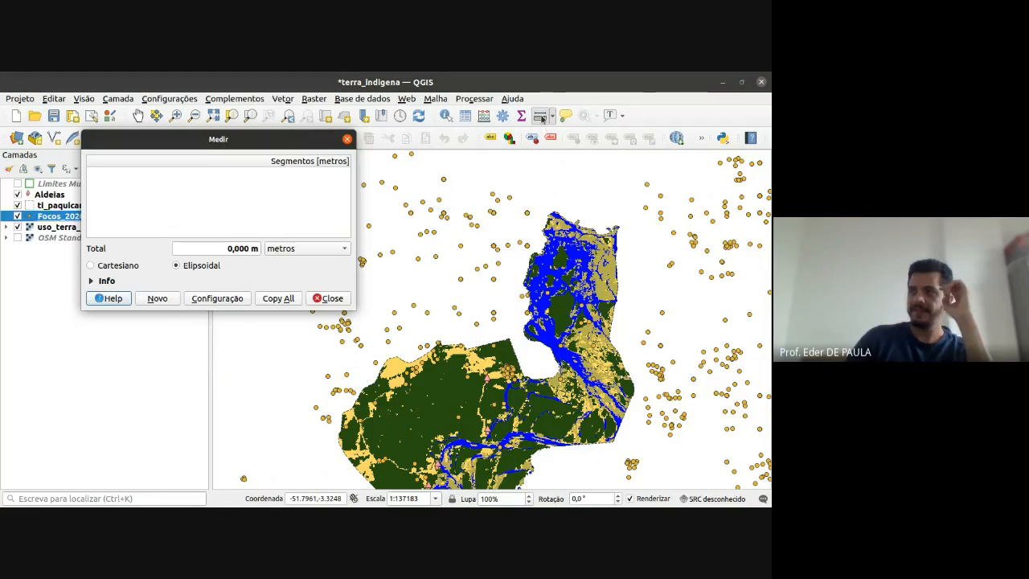
click(479, 345)
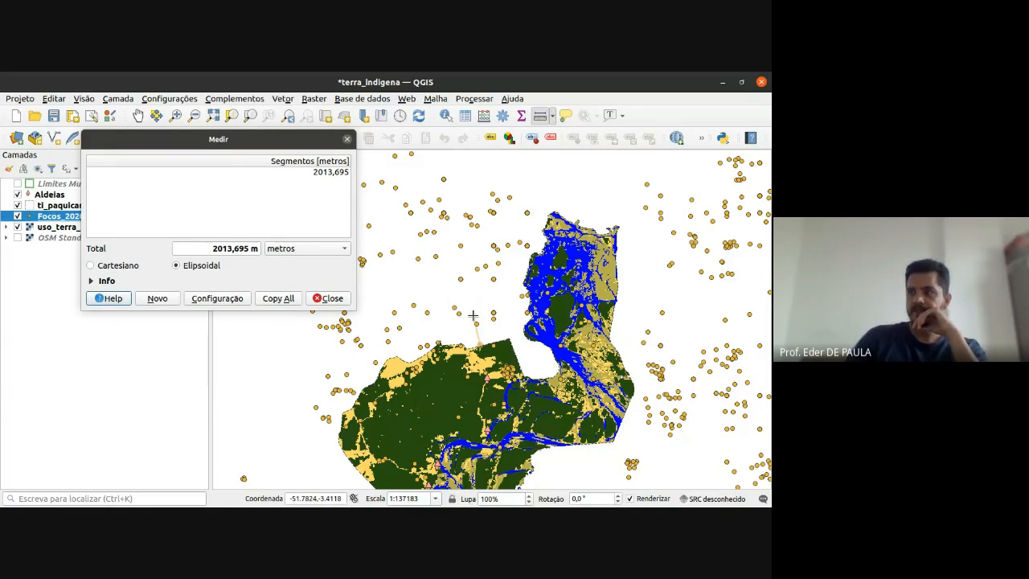
scroll(473, 315, up, 2)
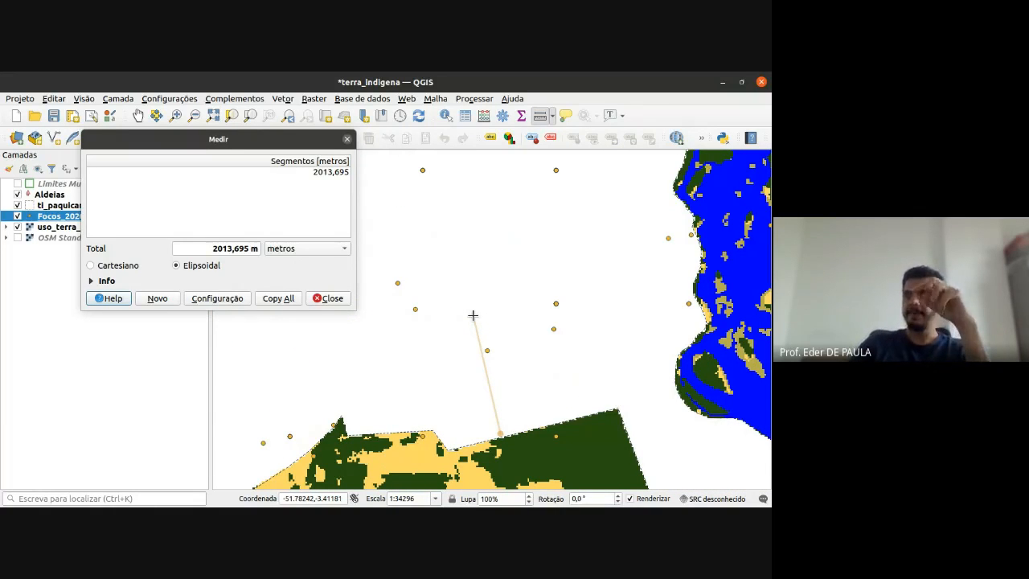
click(345, 250)
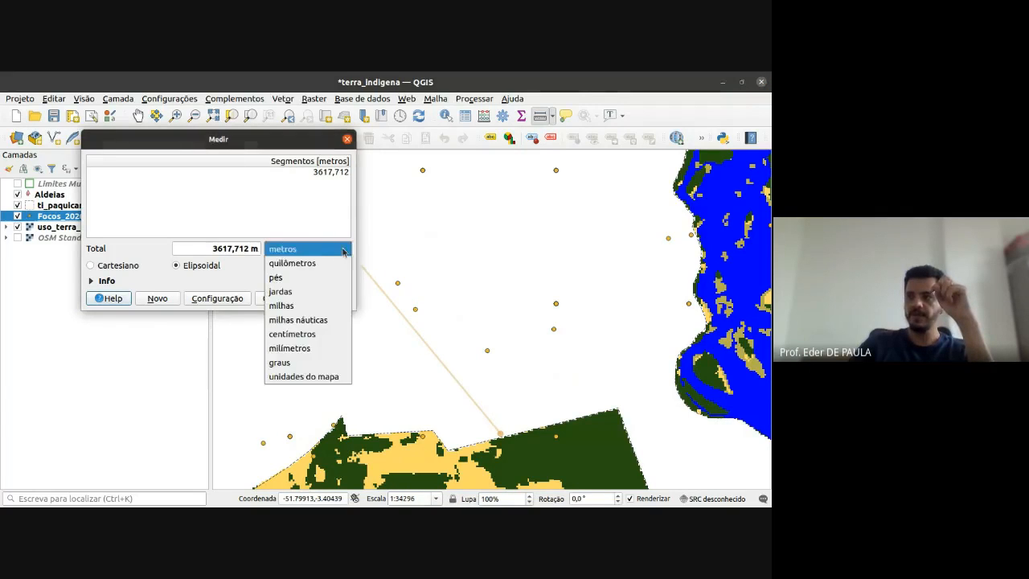
click(313, 270)
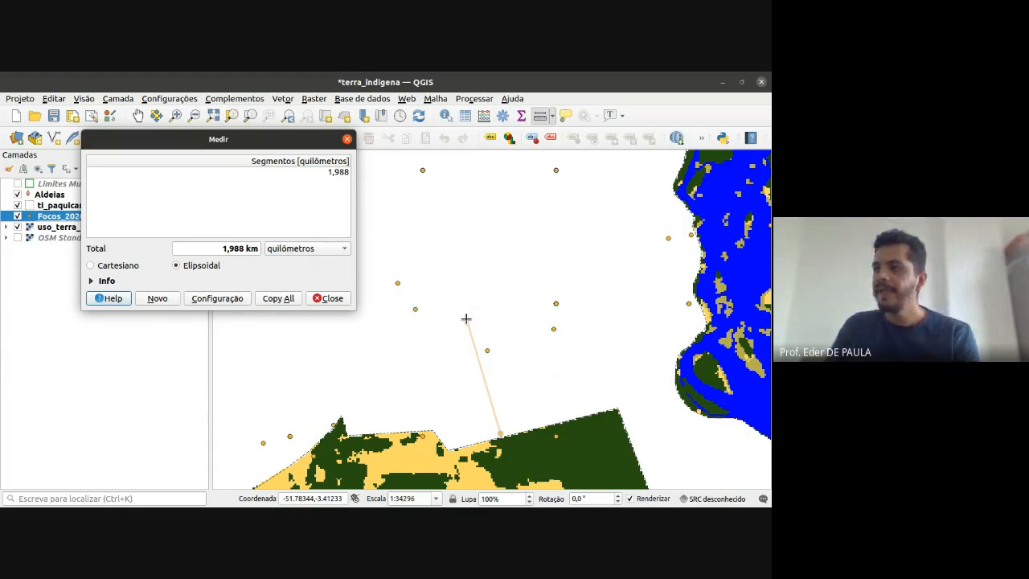
scroll(467, 320, down, 1)
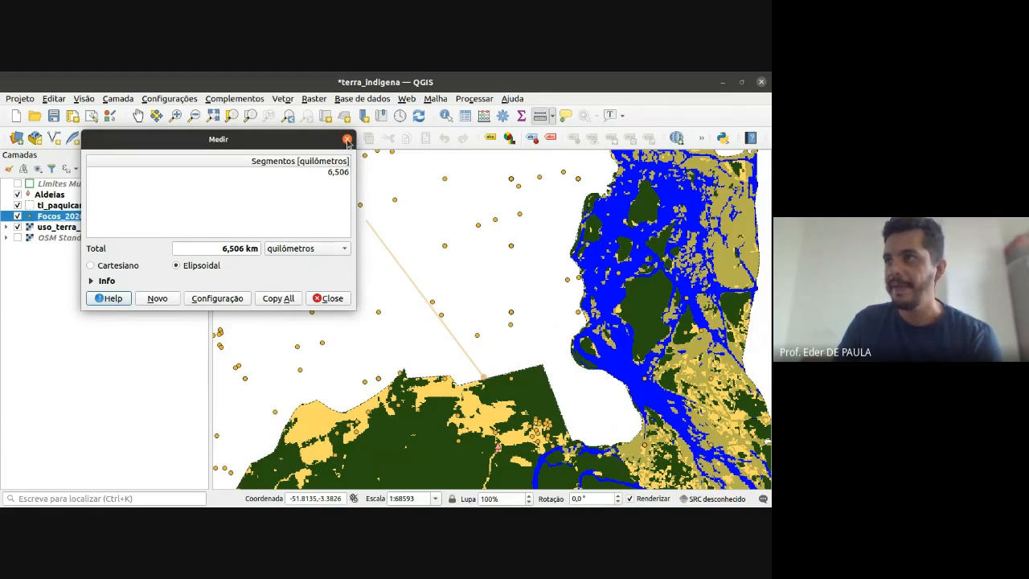
click(347, 140)
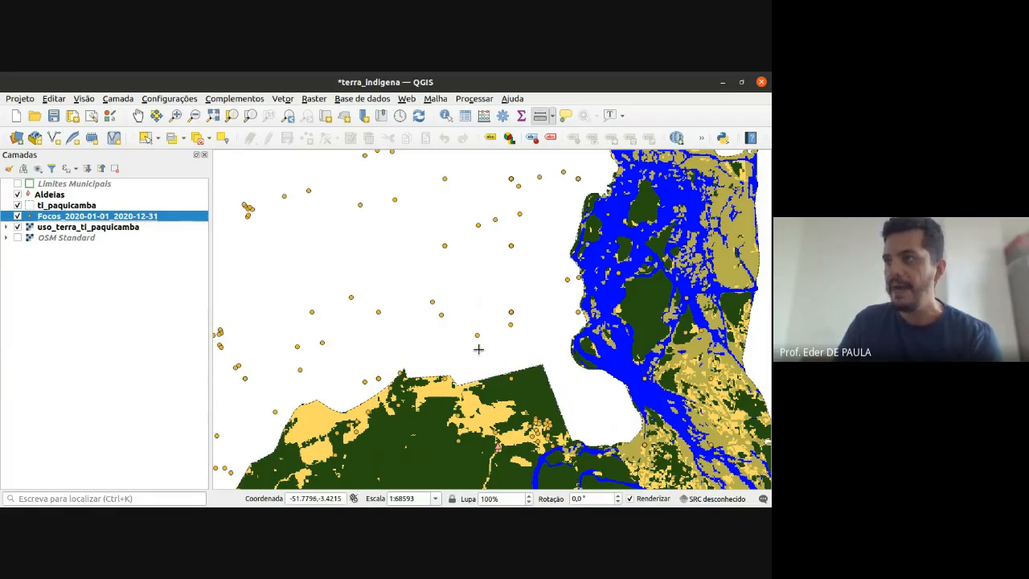